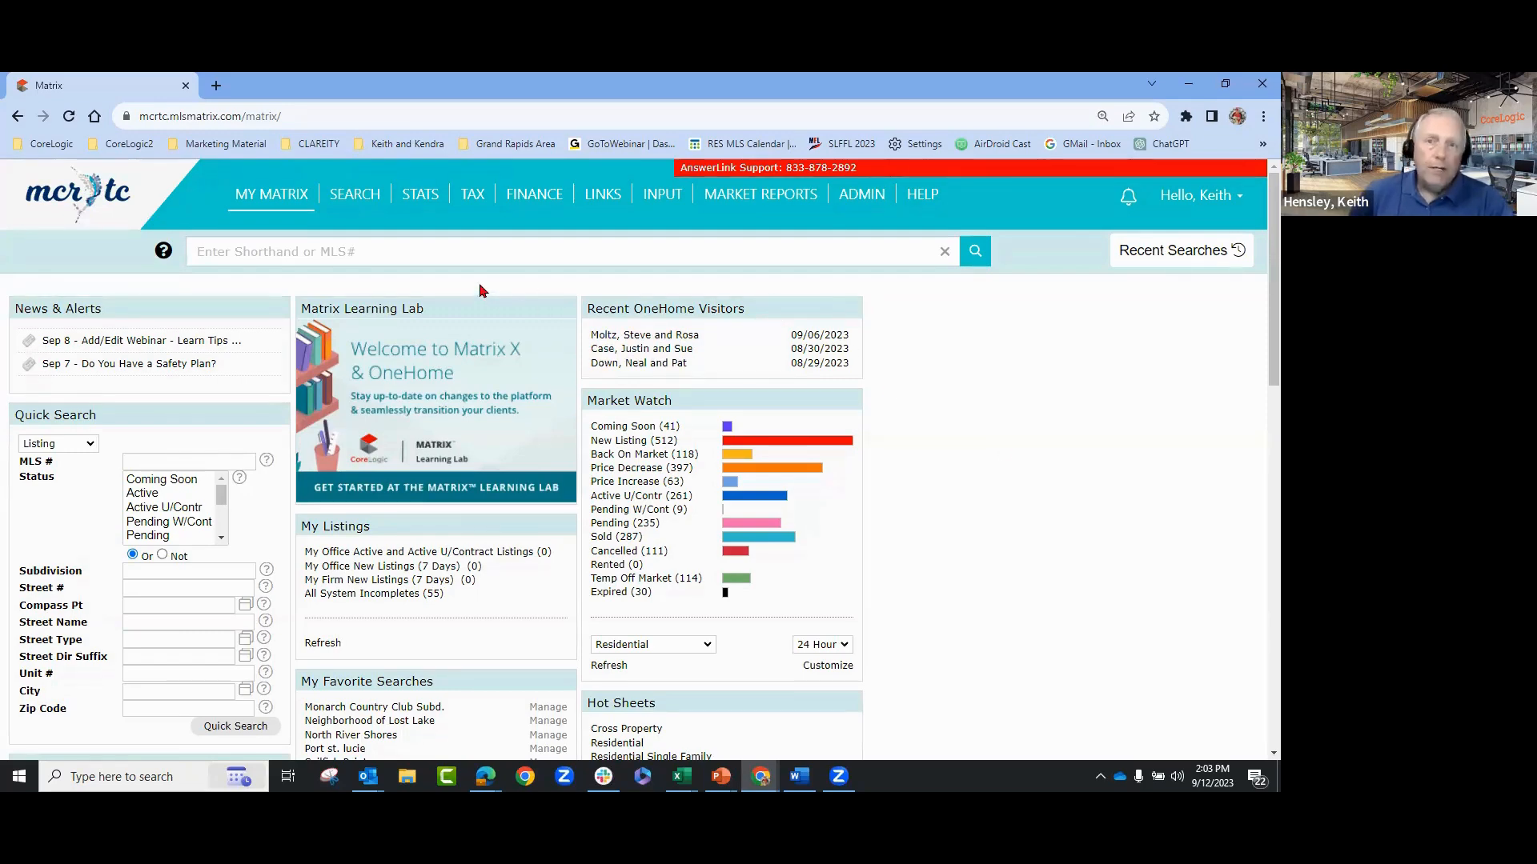
- Go to the Input page from the INPUT menu in the top navigation
{"action": "mouse_move", "coordinate": [656, 199]}
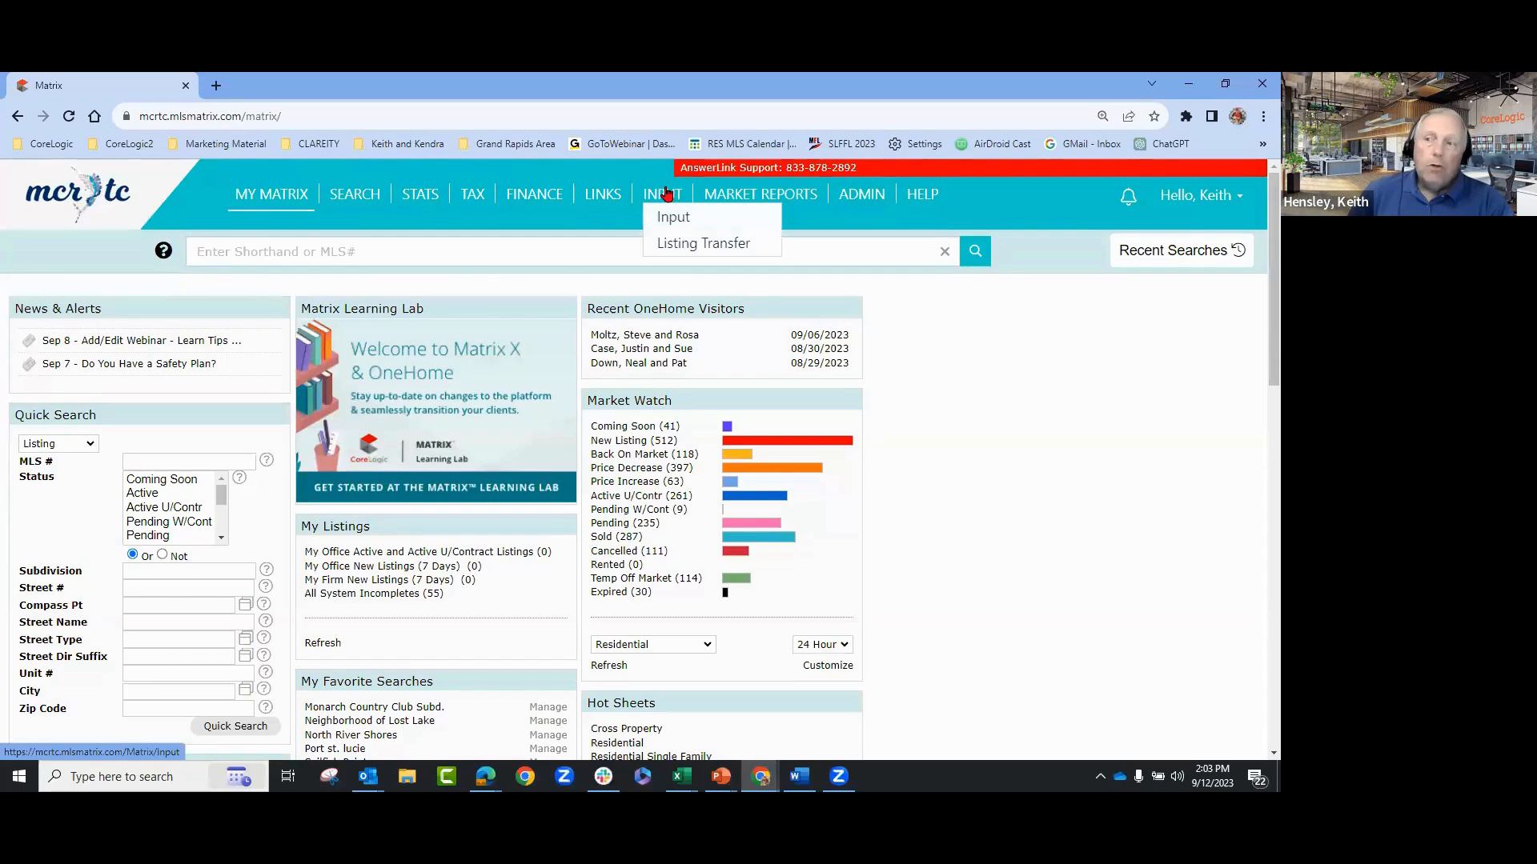
{"action": "left_click", "coordinate": [663, 199]}
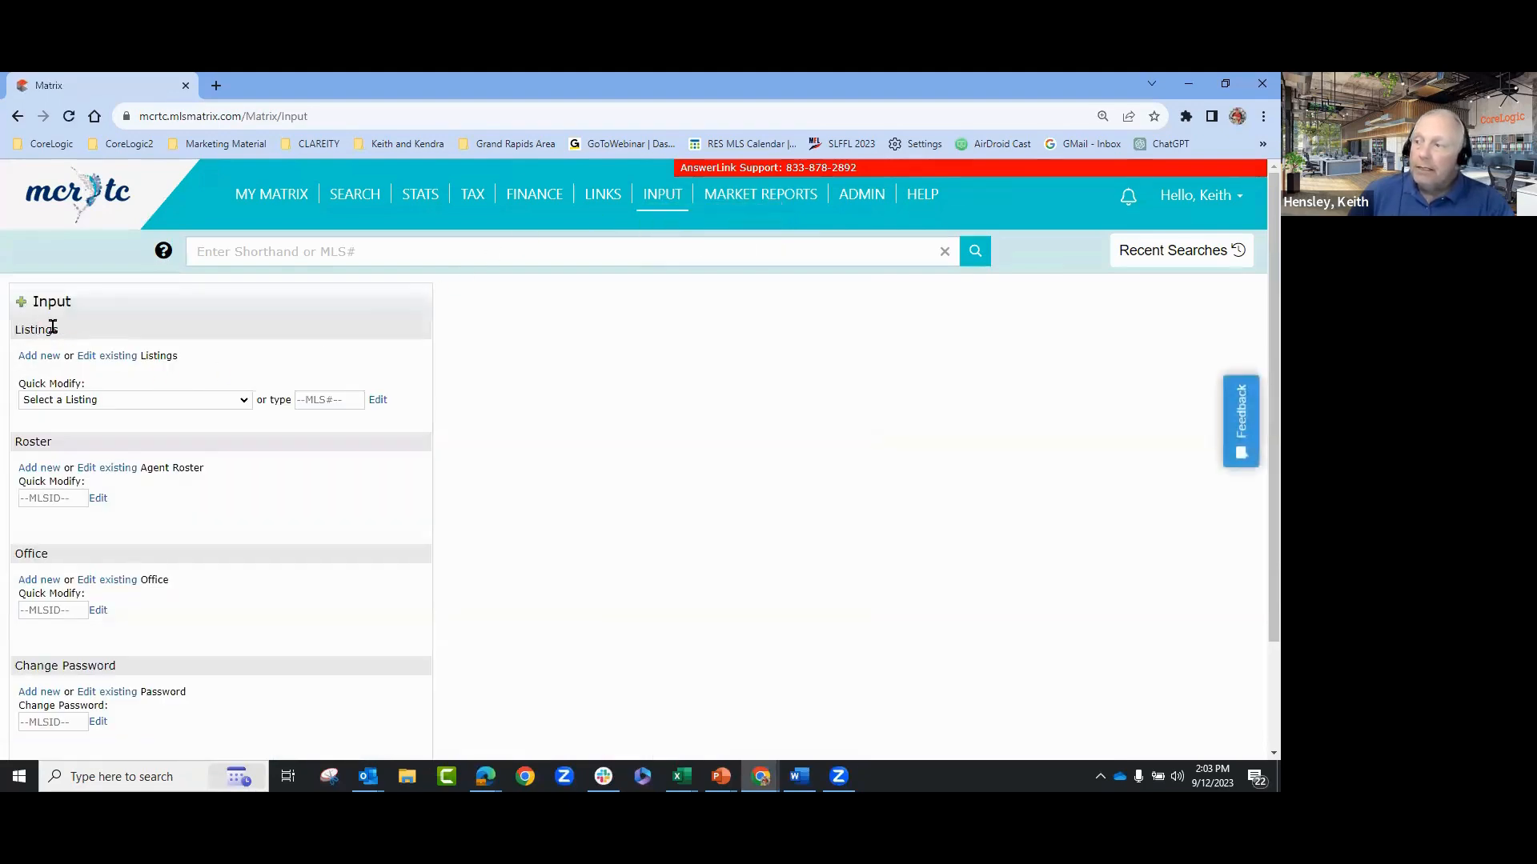
- Highlight the Listings and Roster sections on the Input page to point them out
{"action": "left_click_drag", "start_coordinate": [61, 331], "coordinate": [17, 327]}
{"action": "left_click", "coordinate": [112, 330]}
{"action": "left_click_drag", "start_coordinate": [56, 446], "coordinate": [16, 446]}
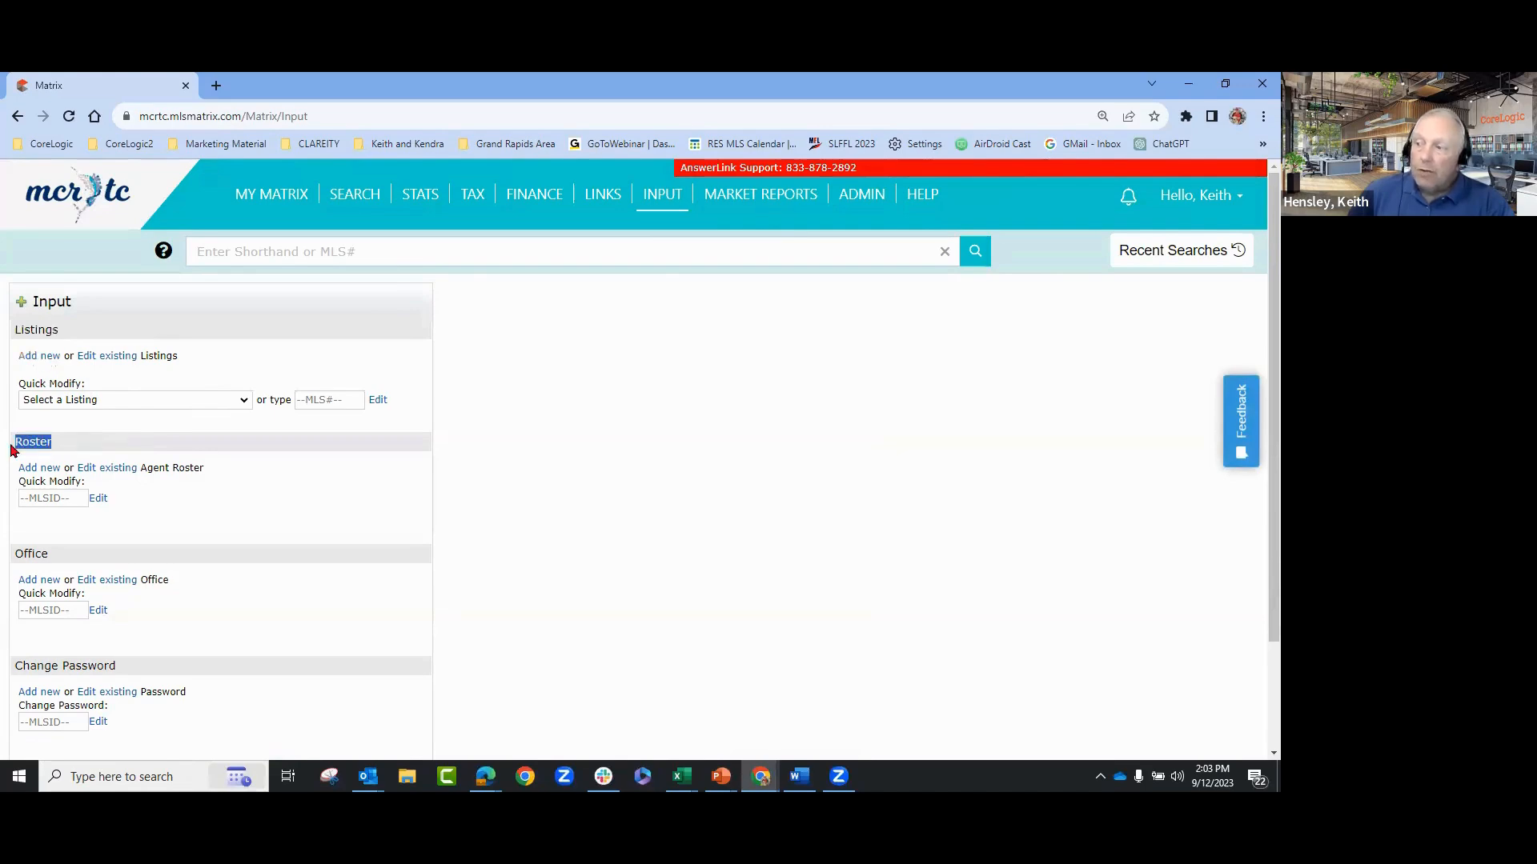
{"action": "left_click", "coordinate": [65, 445]}
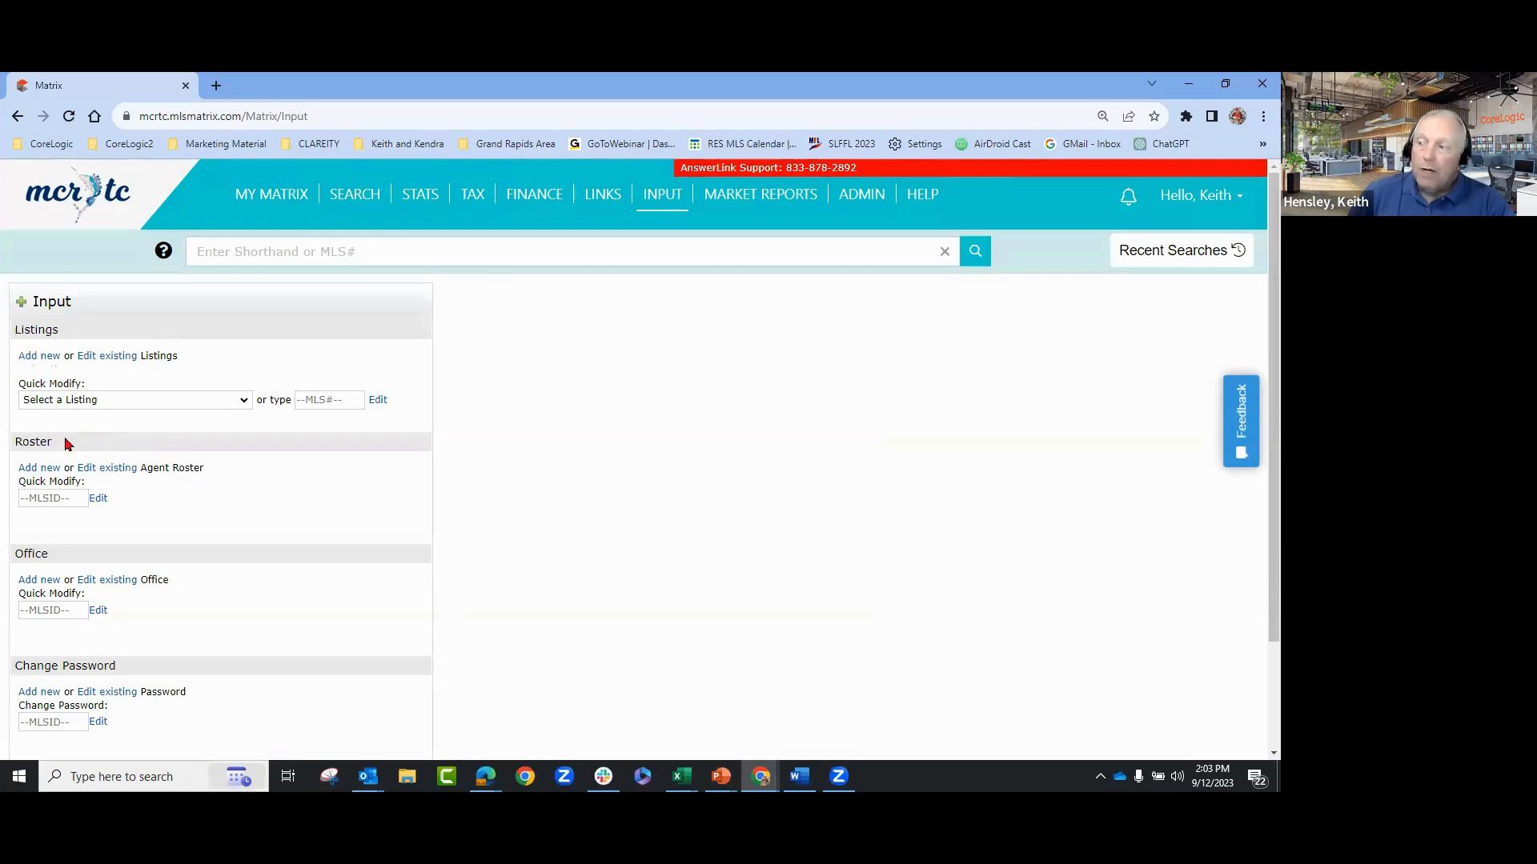
- Pick the agent's own ID in Roster Quick Modify and edit that roster record
{"action": "left_click", "coordinate": [49, 498]}
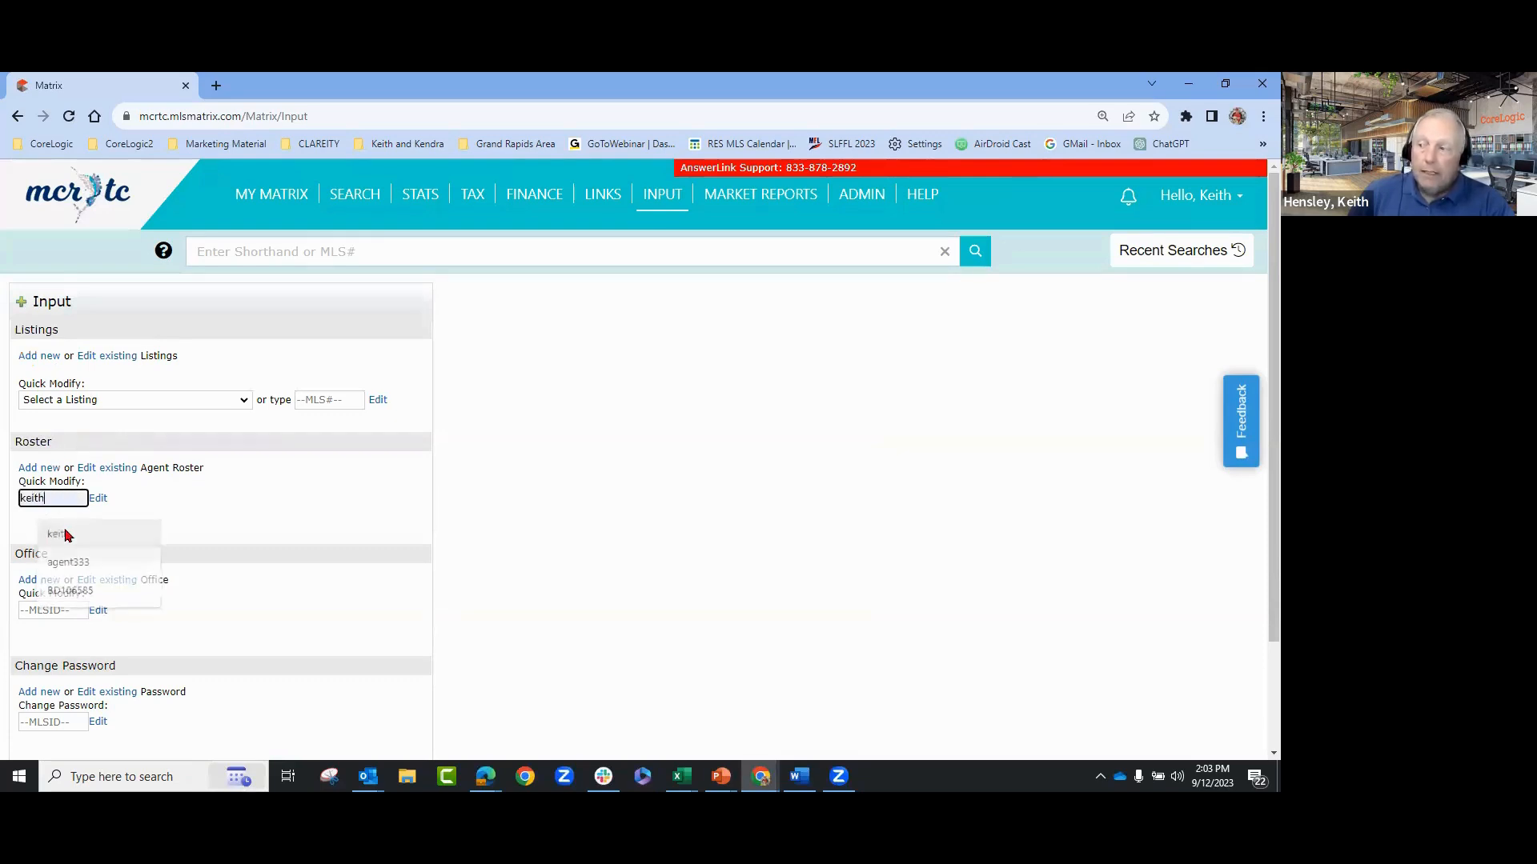
{"action": "left_click", "coordinate": [58, 533]}
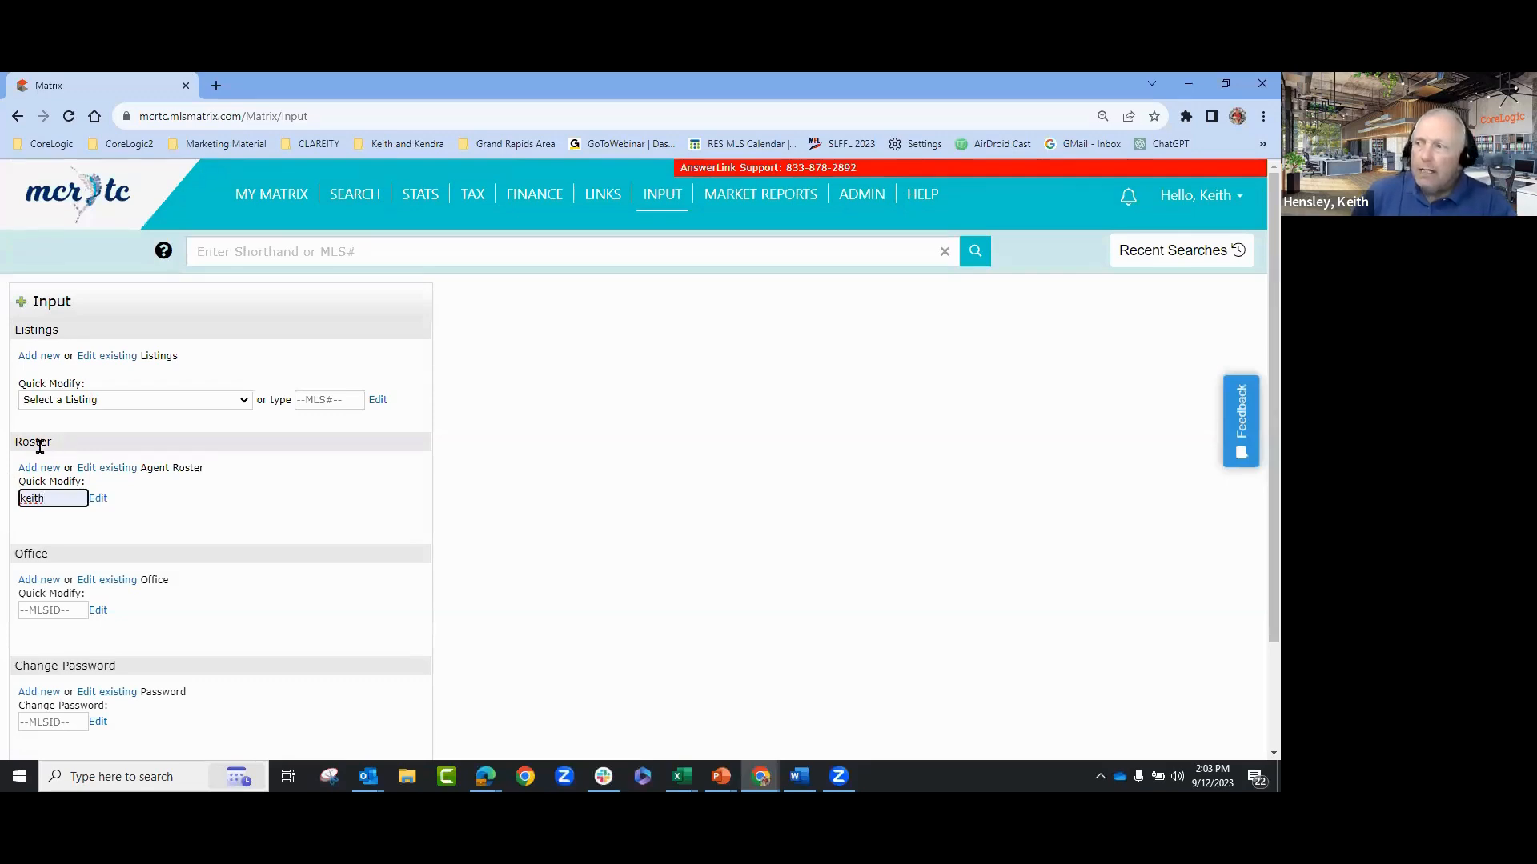
{"action": "left_click", "coordinate": [94, 501]}
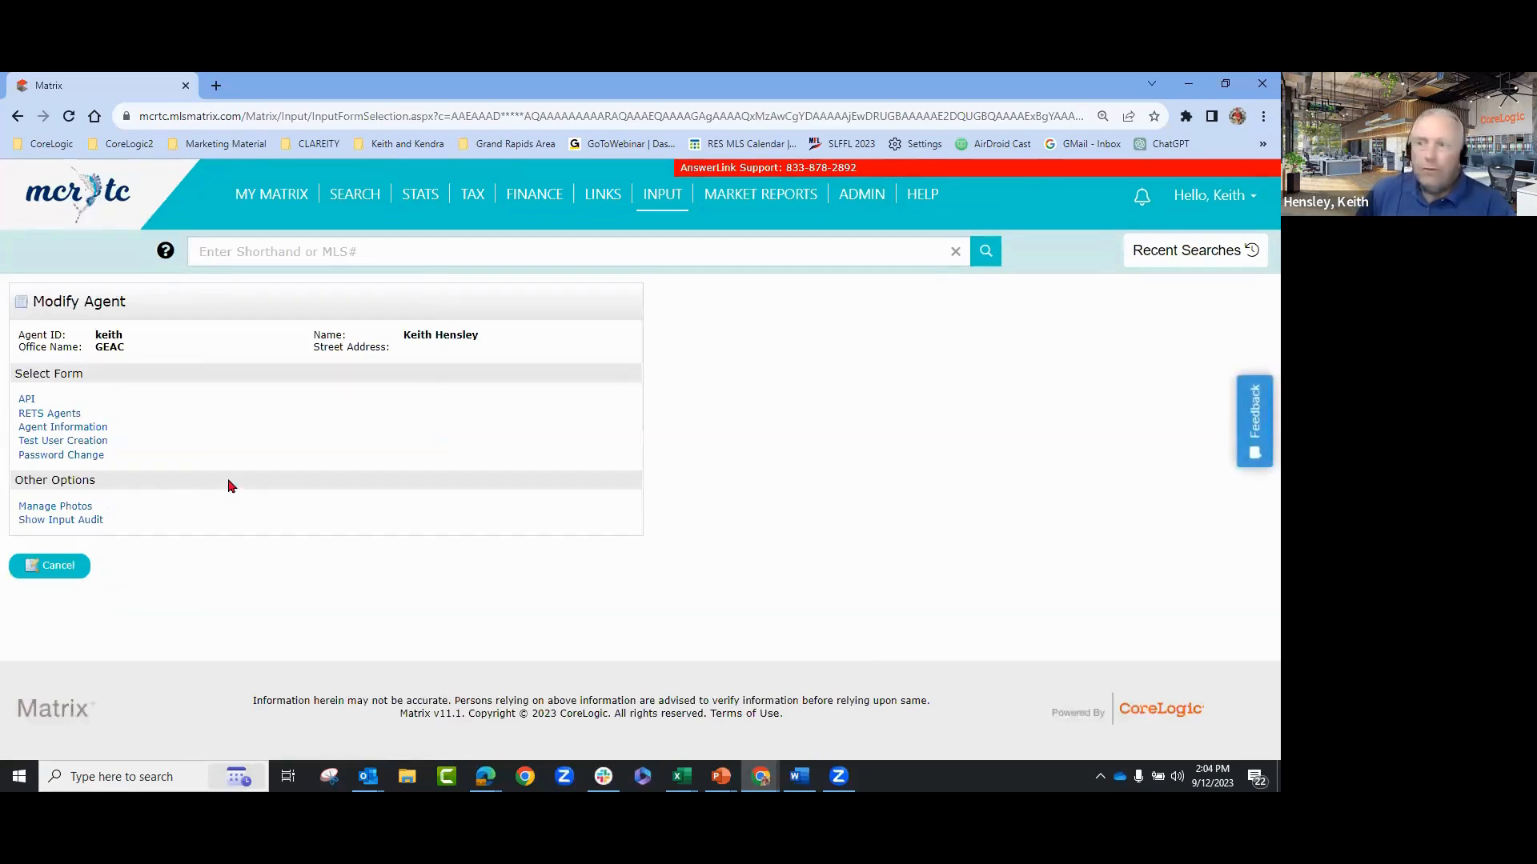
- View the agent's photo manager, then cancel out of it and Modify Agent without saving
{"action": "left_click", "coordinate": [65, 509]}
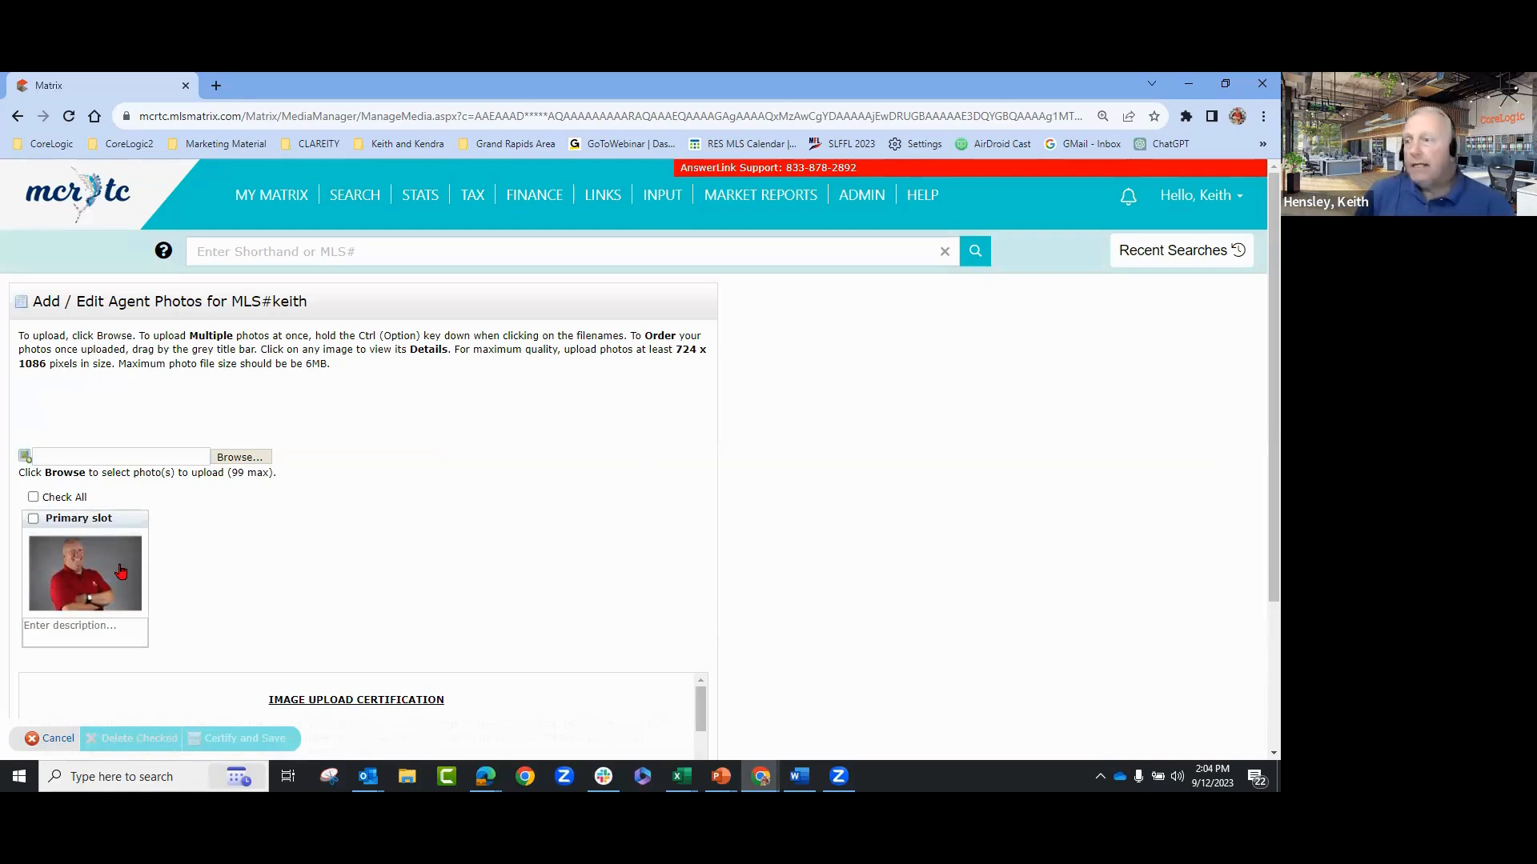
{"action": "left_click", "coordinate": [44, 738]}
{"action": "left_click", "coordinate": [717, 209]}
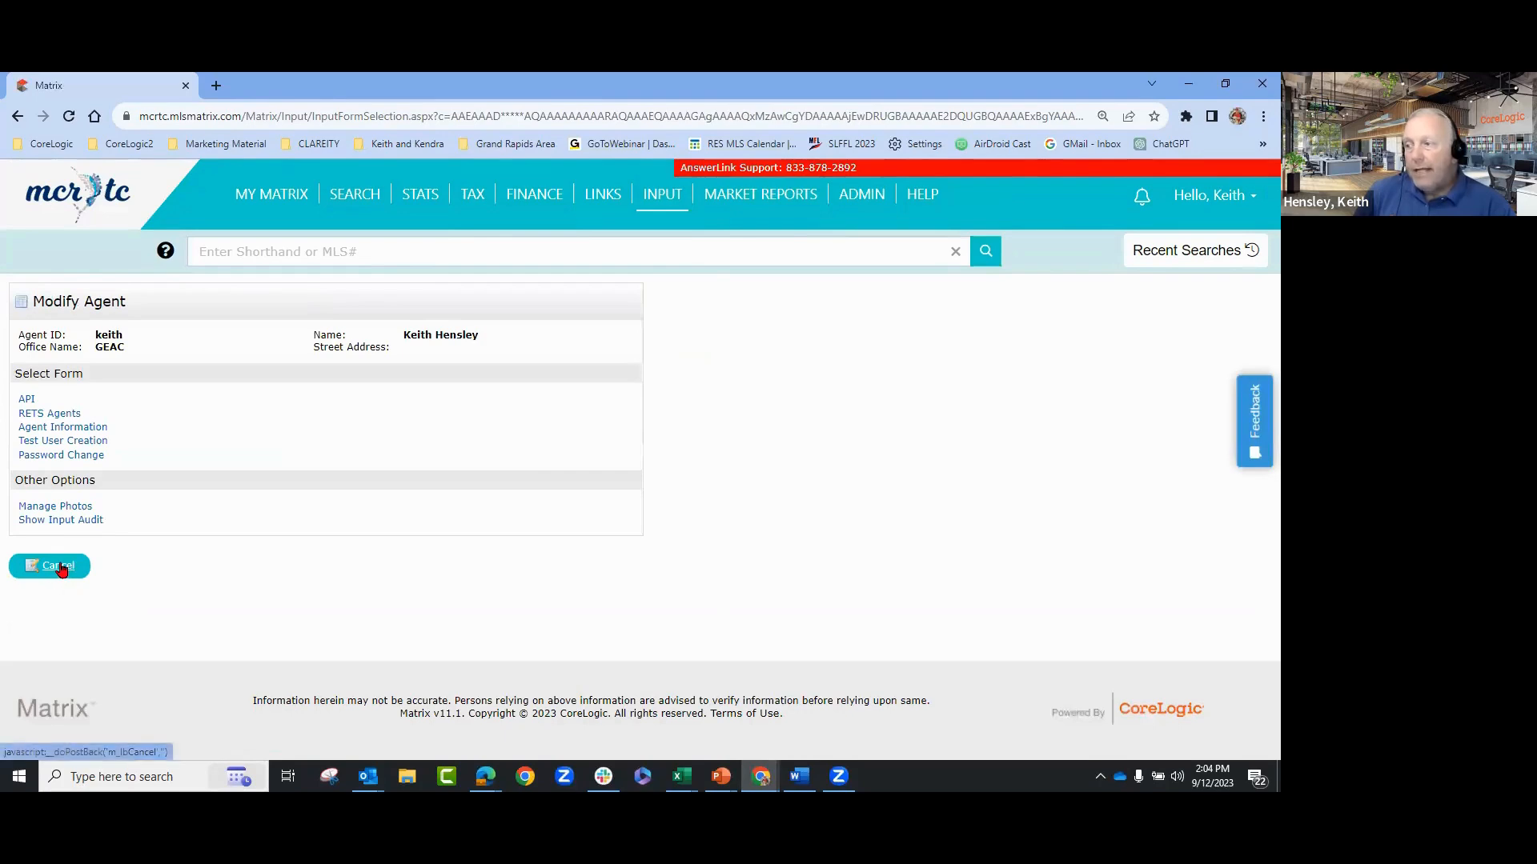
{"action": "left_click", "coordinate": [61, 568]}
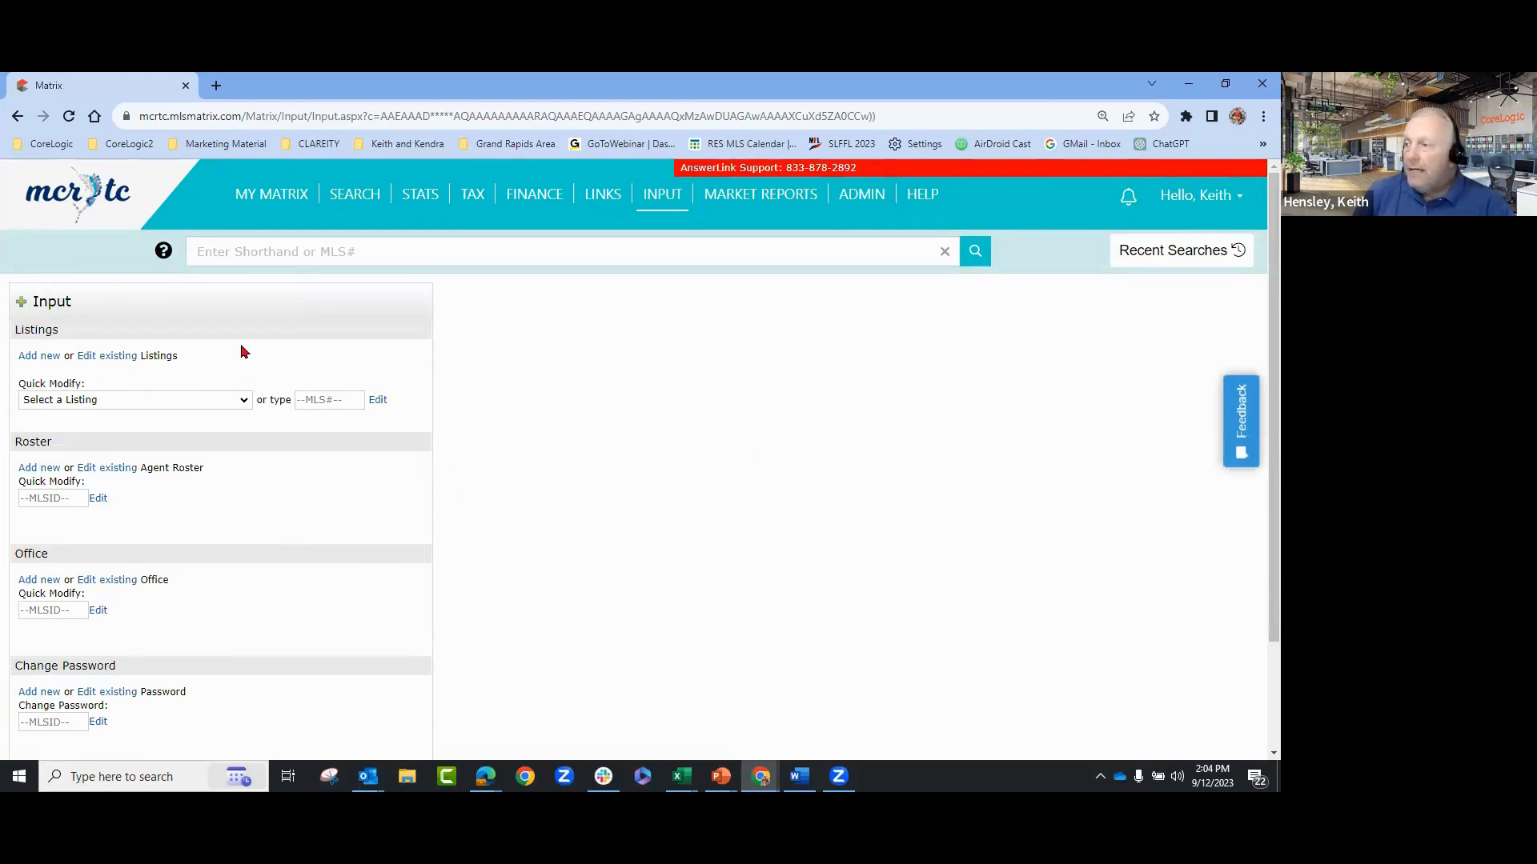
{"action": "left_click_drag", "start_coordinate": [55, 442], "coordinate": [15, 444]}
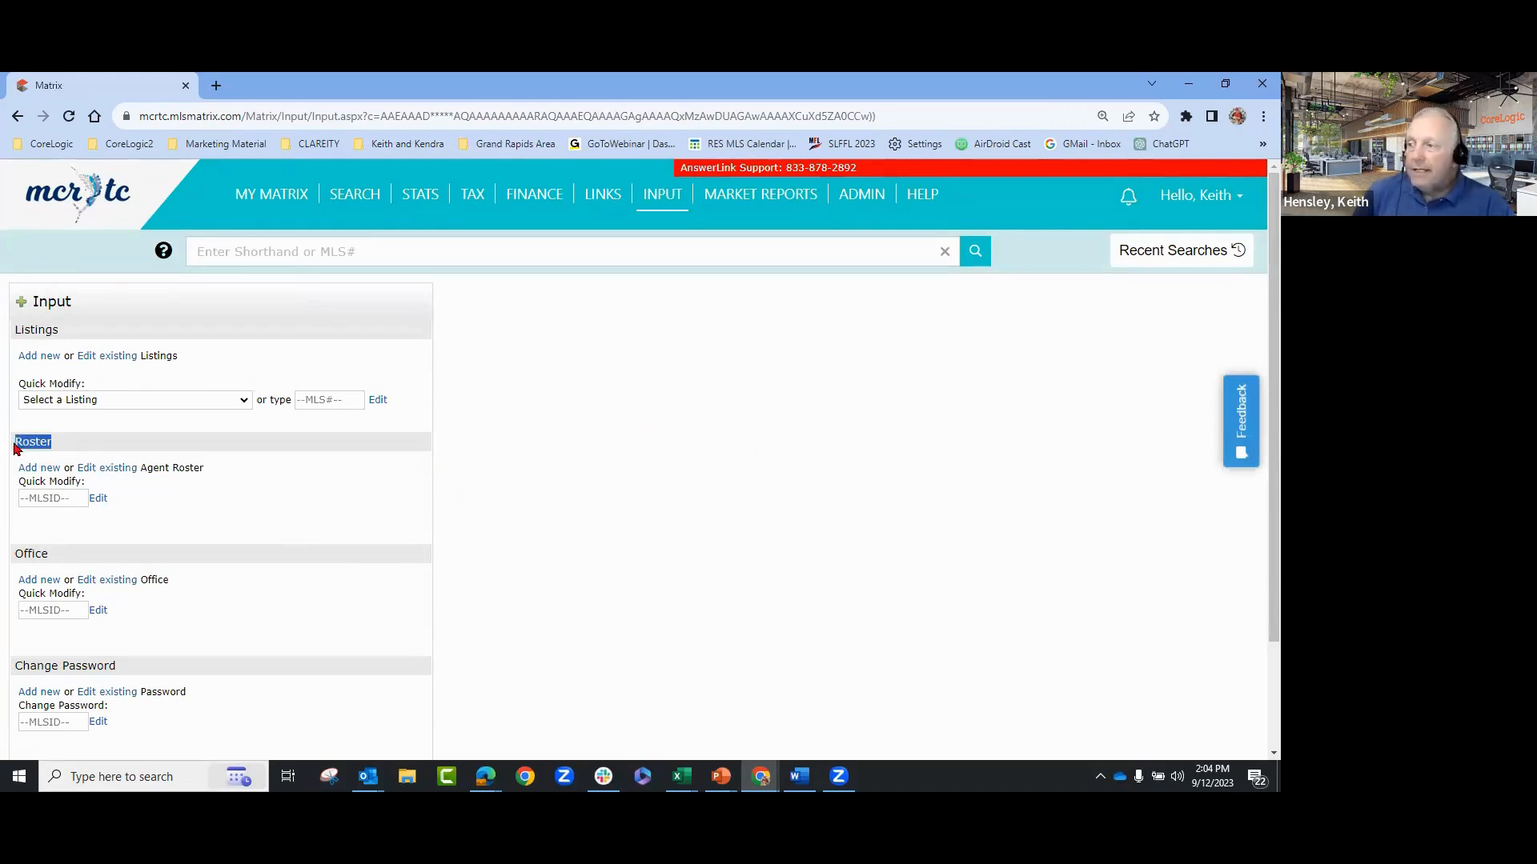
{"action": "left_click", "coordinate": [129, 441]}
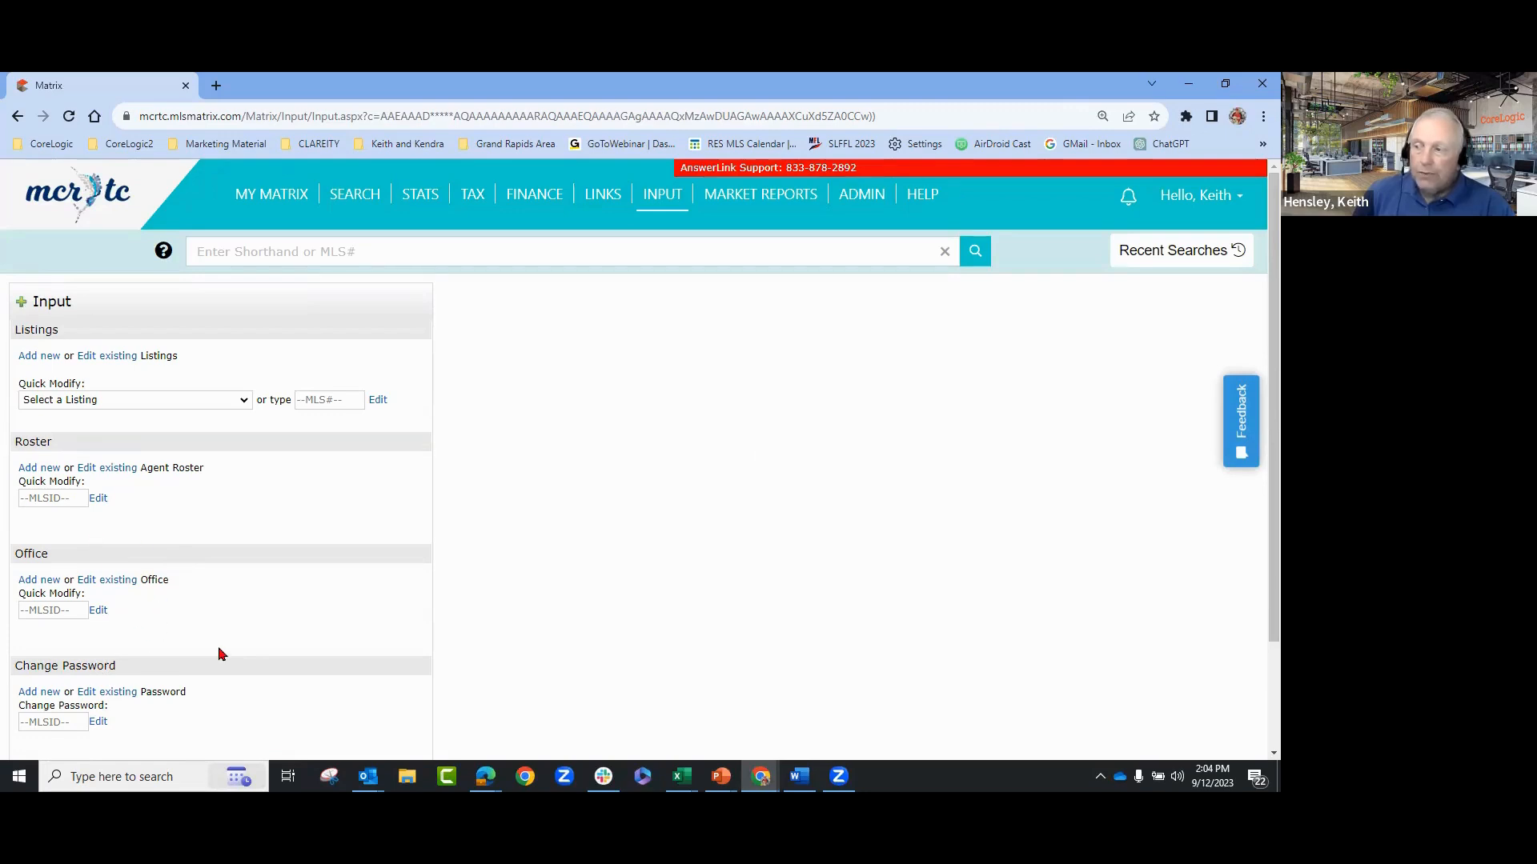
{"action": "scroll", "coordinate": [237, 643], "scroll_direction": "down", "scroll_amount": 1}
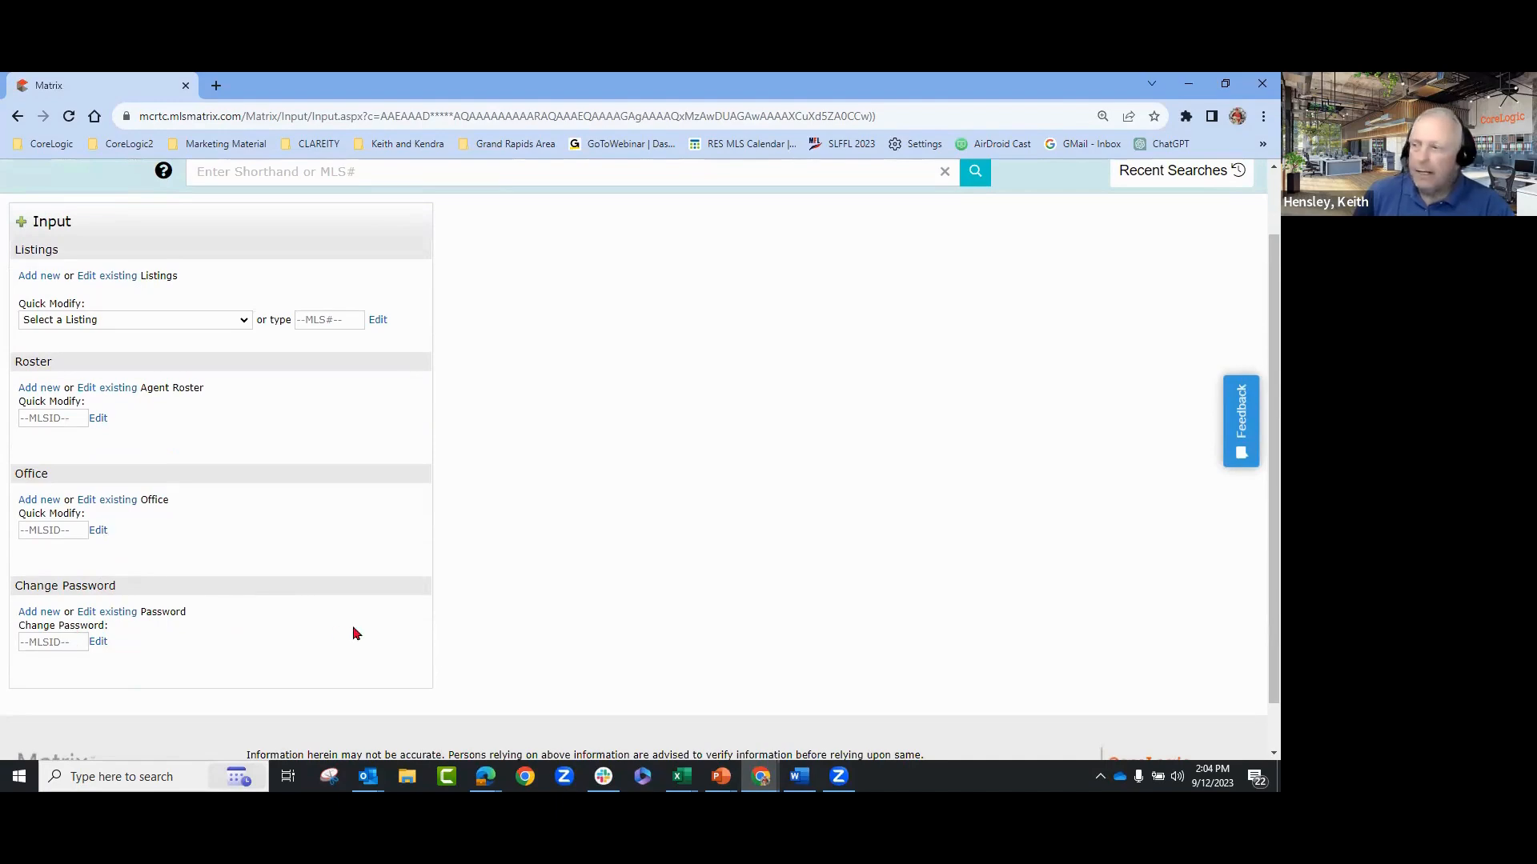
{"action": "scroll", "coordinate": [357, 633], "scroll_direction": "up", "scroll_amount": 1}
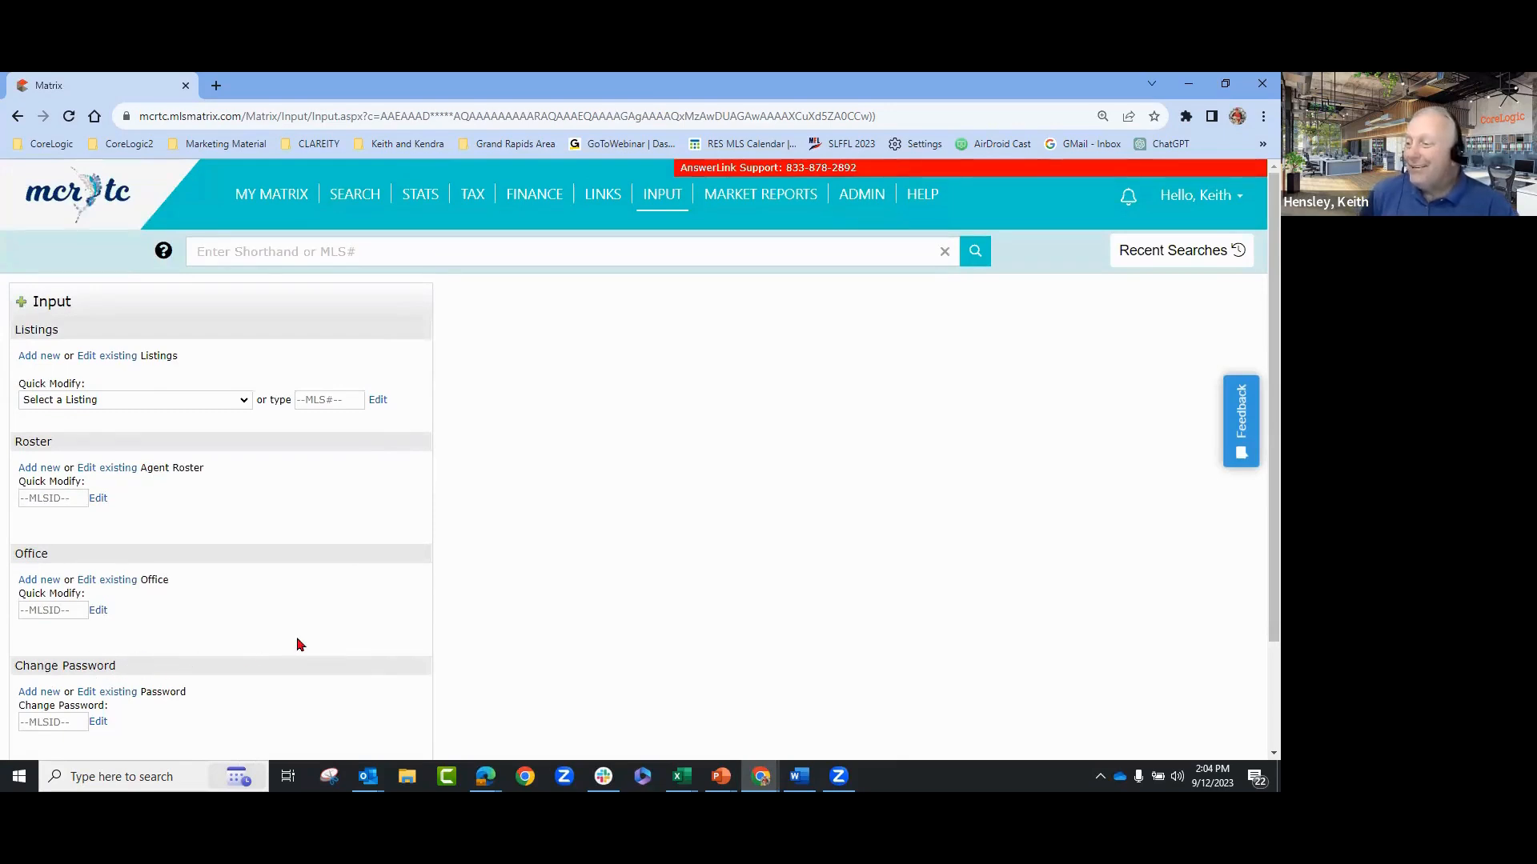
{"action": "scroll", "coordinate": [135, 668], "scroll_direction": "down", "scroll_amount": 1}
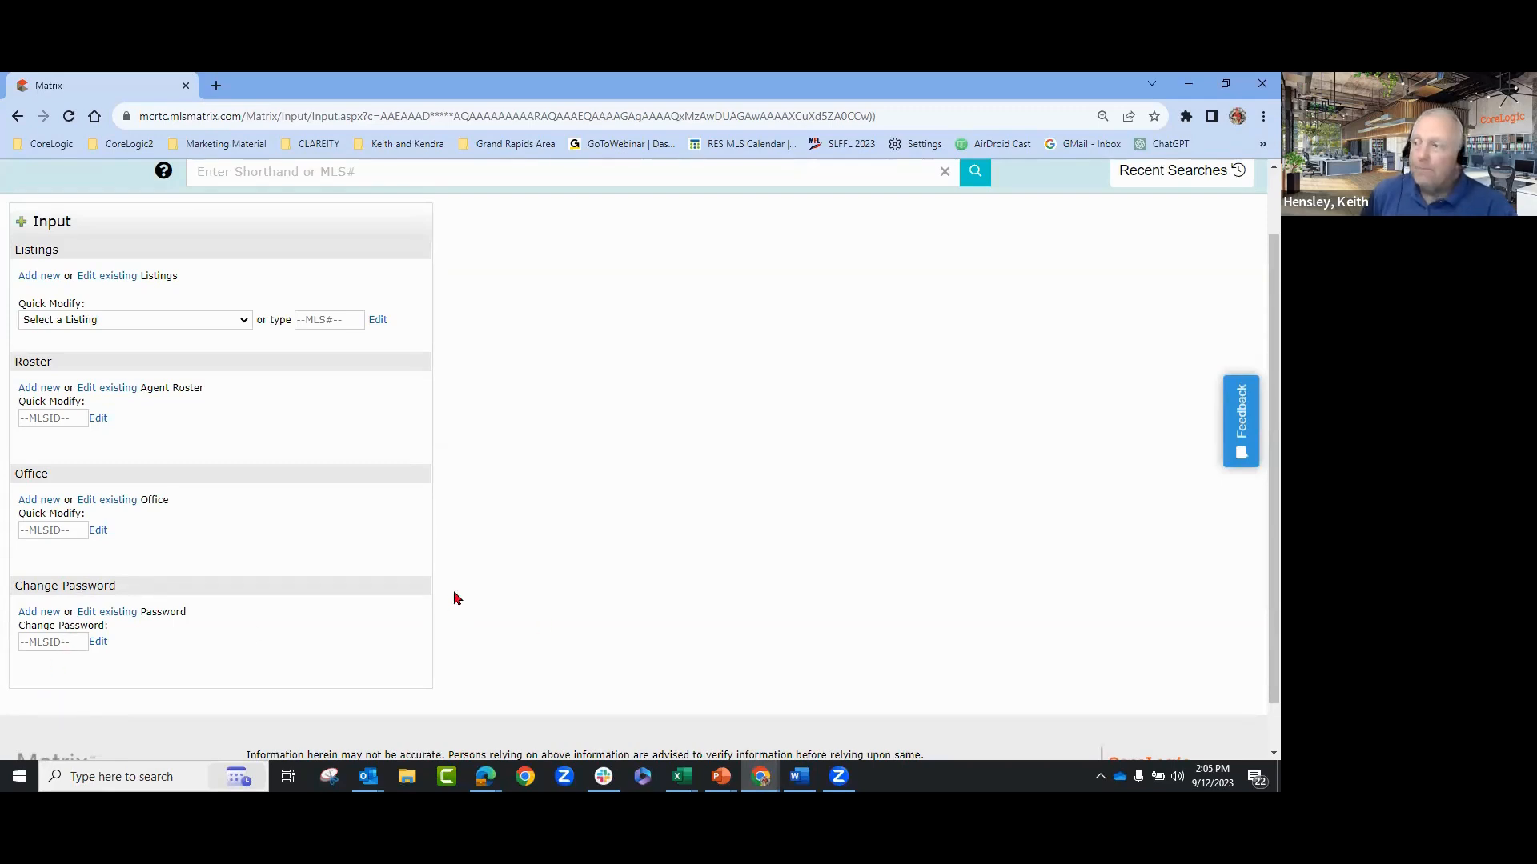
{"action": "scroll", "coordinate": [296, 480], "scroll_direction": "up", "scroll_amount": 1}
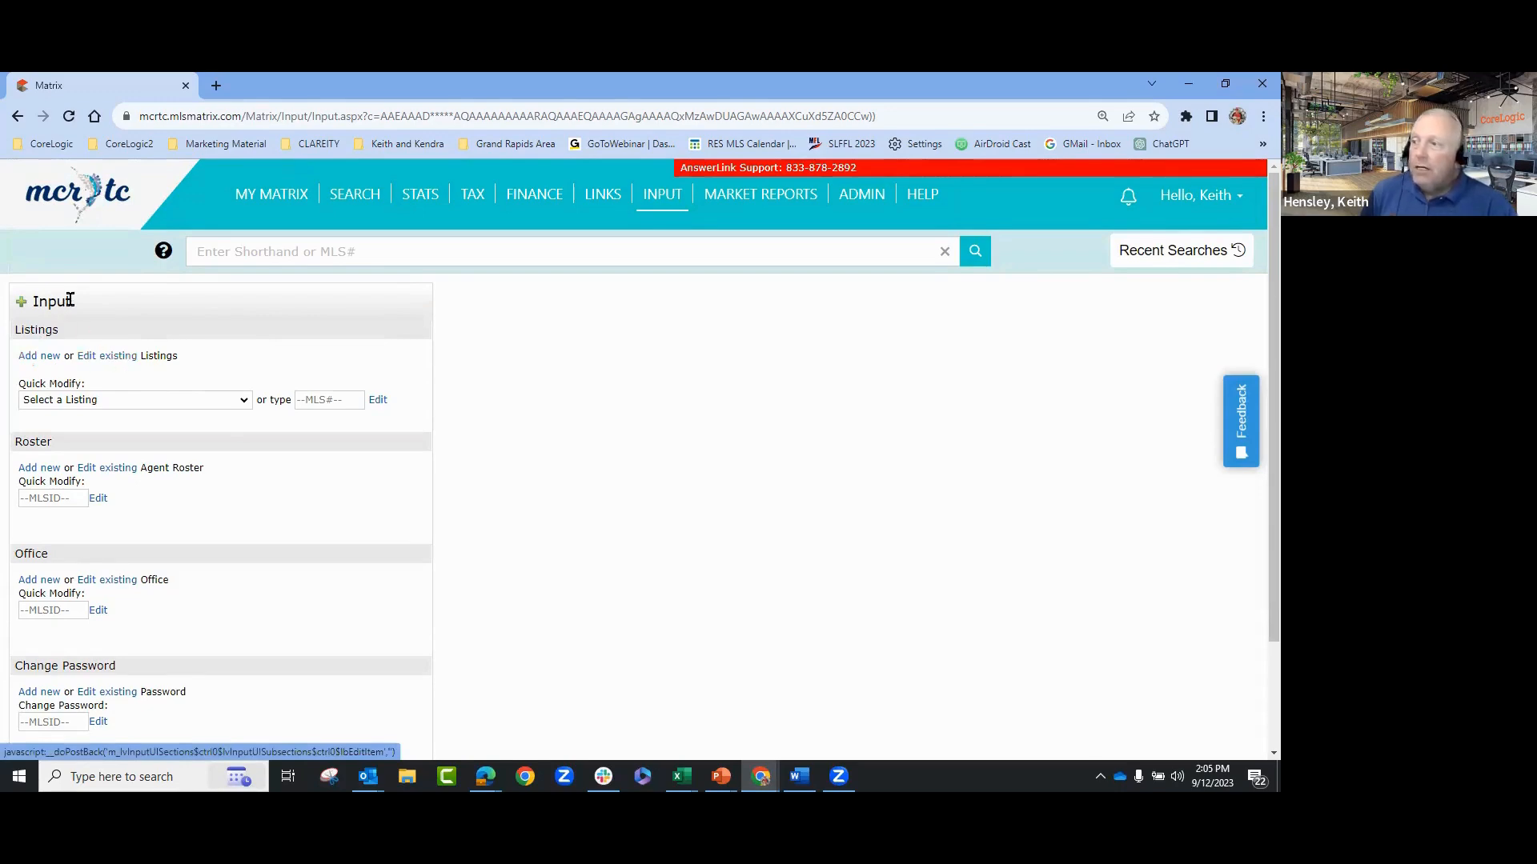
- Start a new listing with the Add new link under Listings
{"action": "left_click", "coordinate": [40, 357]}
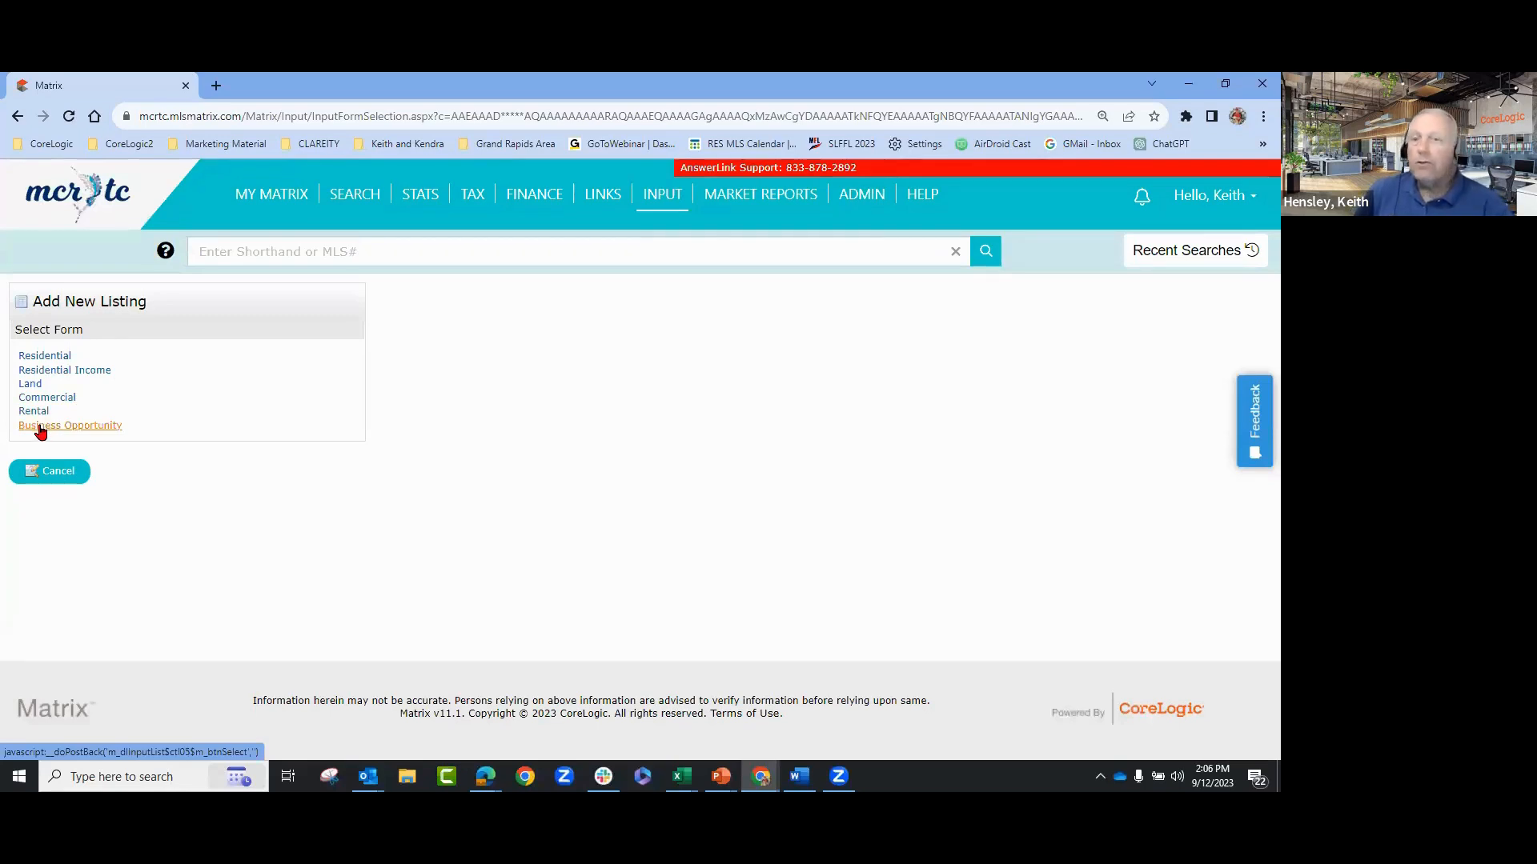
- Choose the Residential form under Select Form
{"action": "left_click", "coordinate": [48, 357]}
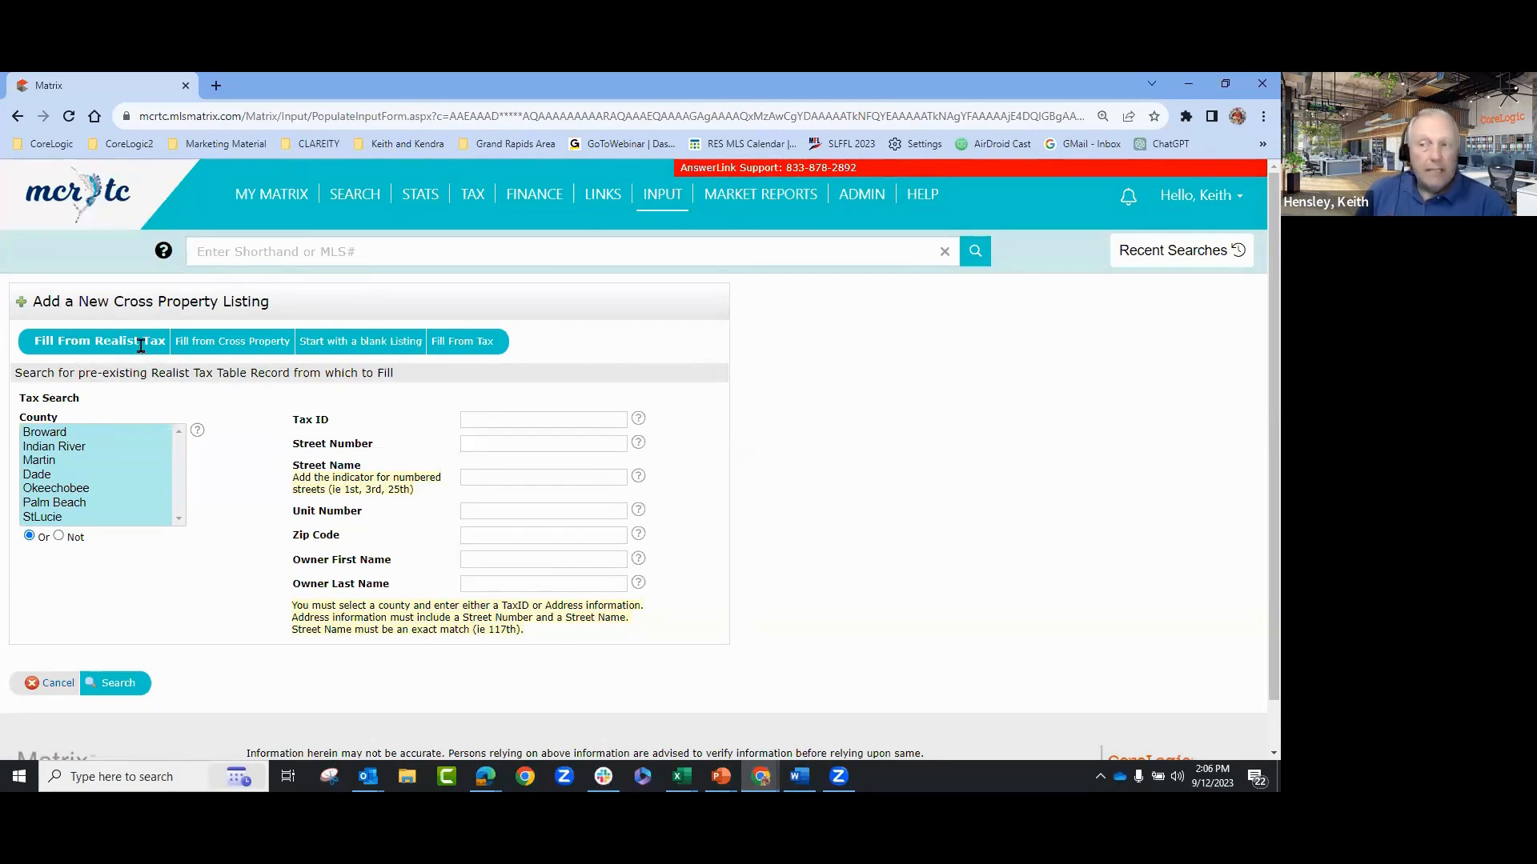
{"action": "mouse_move", "coordinate": [471, 202]}
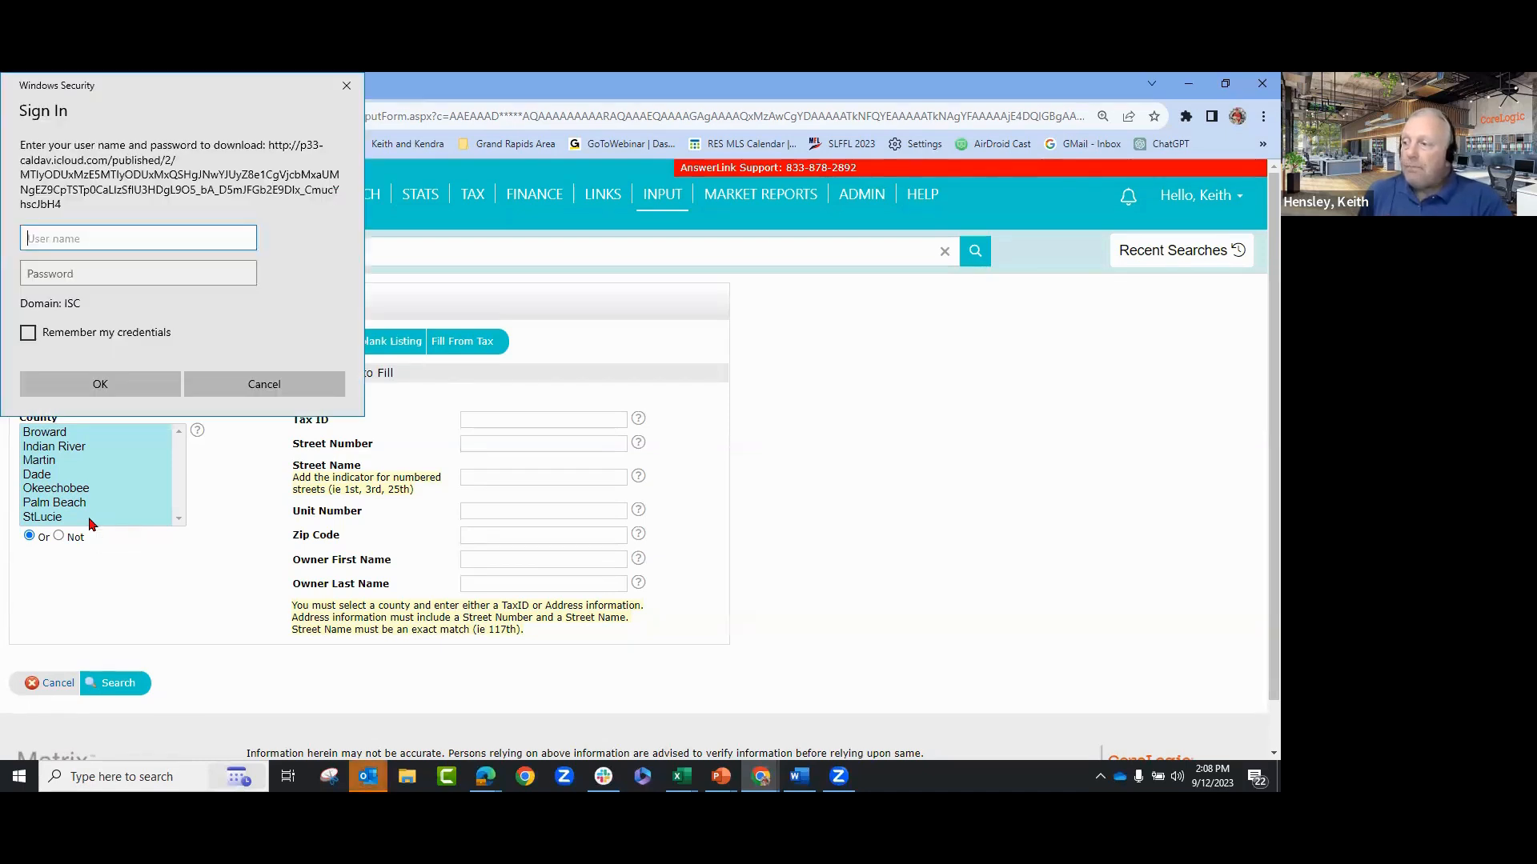
- Cancel the Windows Security sign-in dialog
{"action": "left_click", "coordinate": [235, 387]}
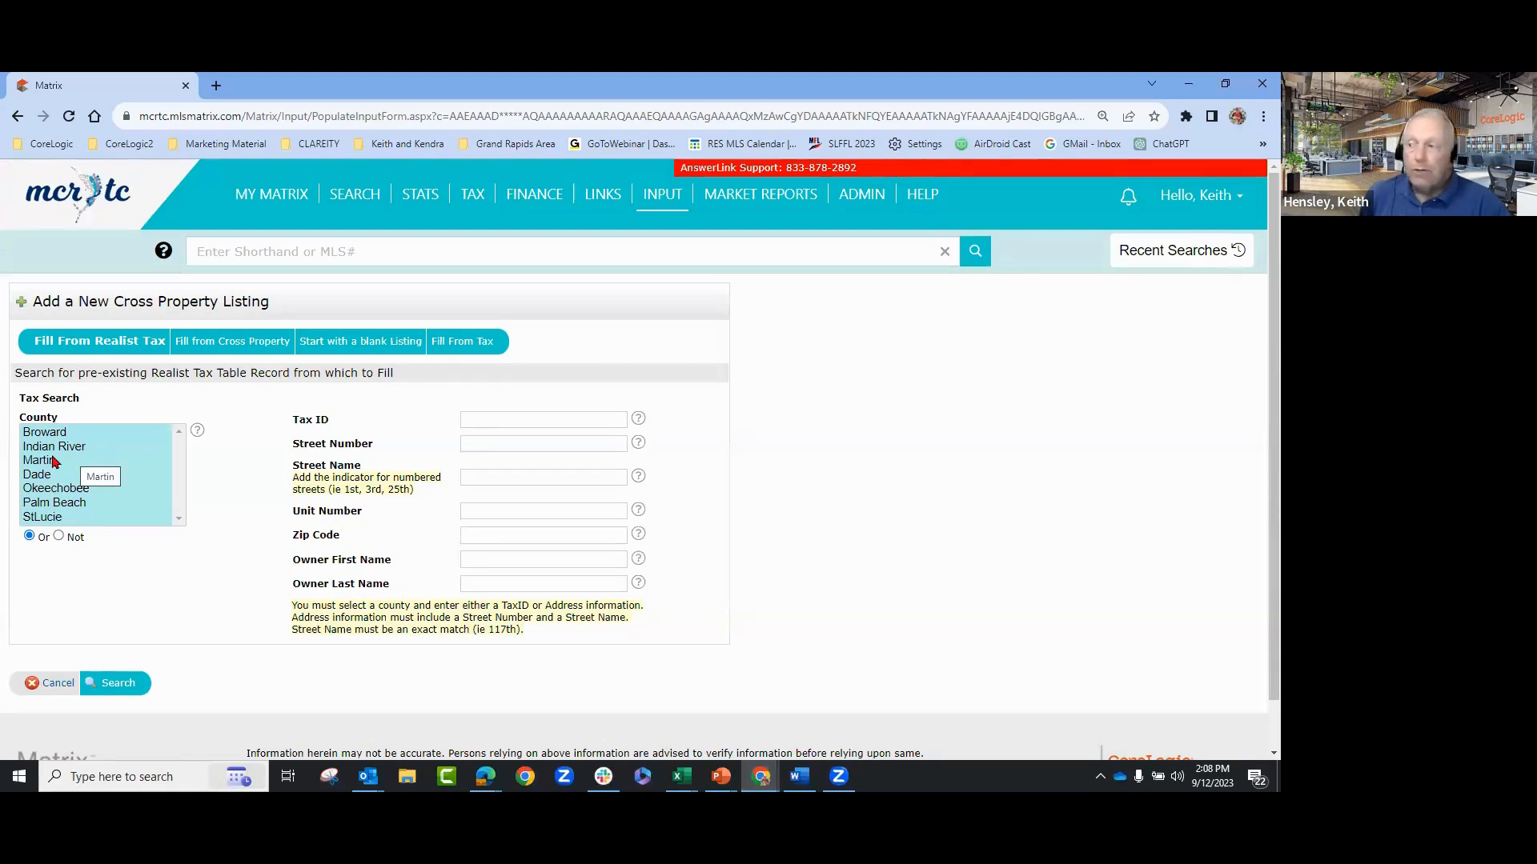
- Select and then deselect Martin county, leaving the Realist tax search form empty
{"action": "left_click", "coordinate": [53, 462]}
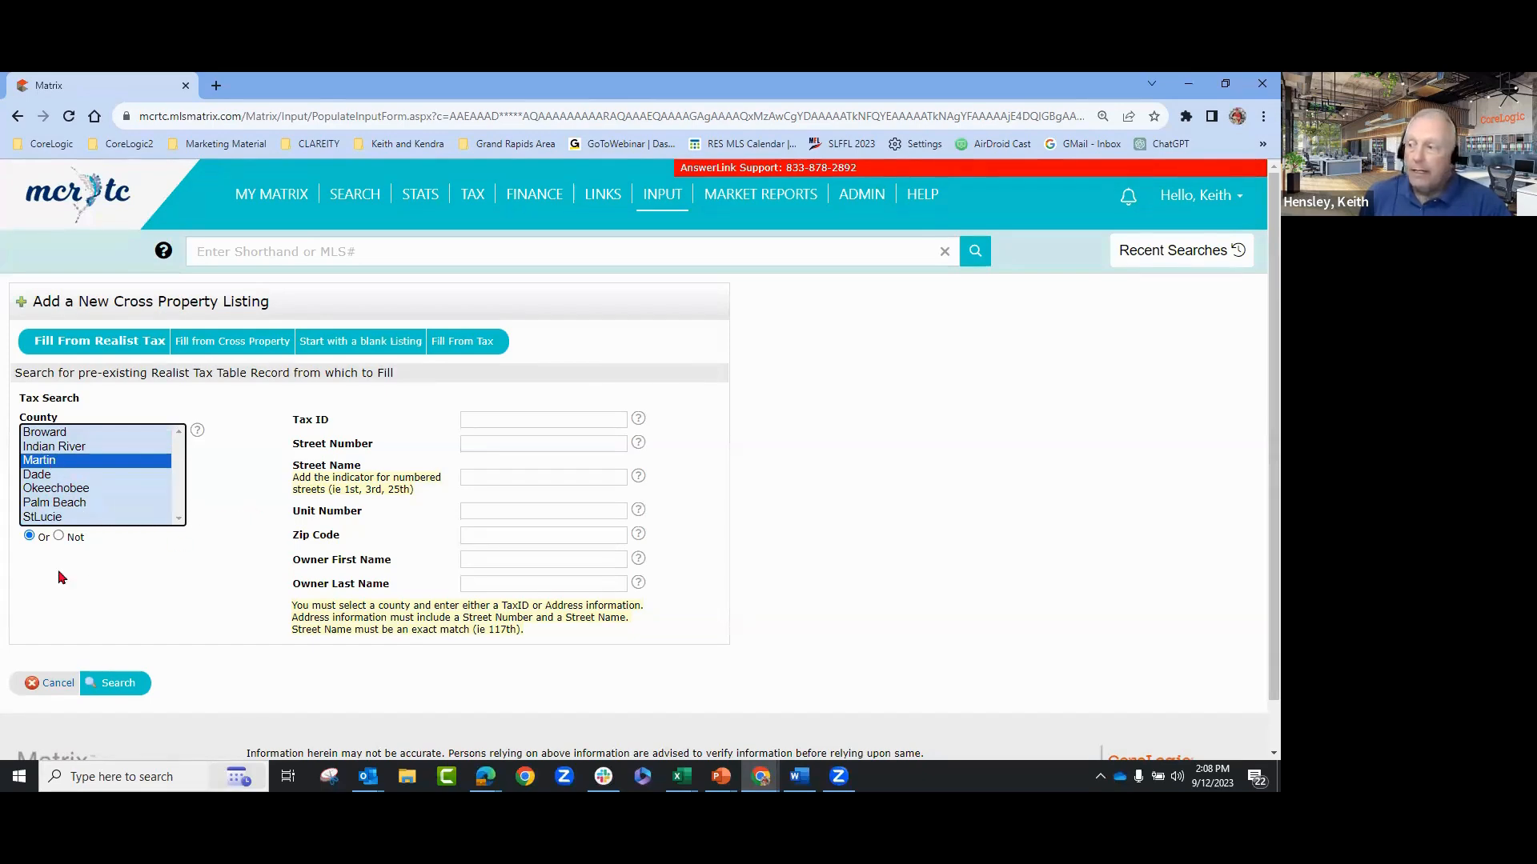
{"action": "left_click", "coordinate": [38, 462], "text": "ctrl"}
{"action": "left_click", "coordinate": [245, 493]}
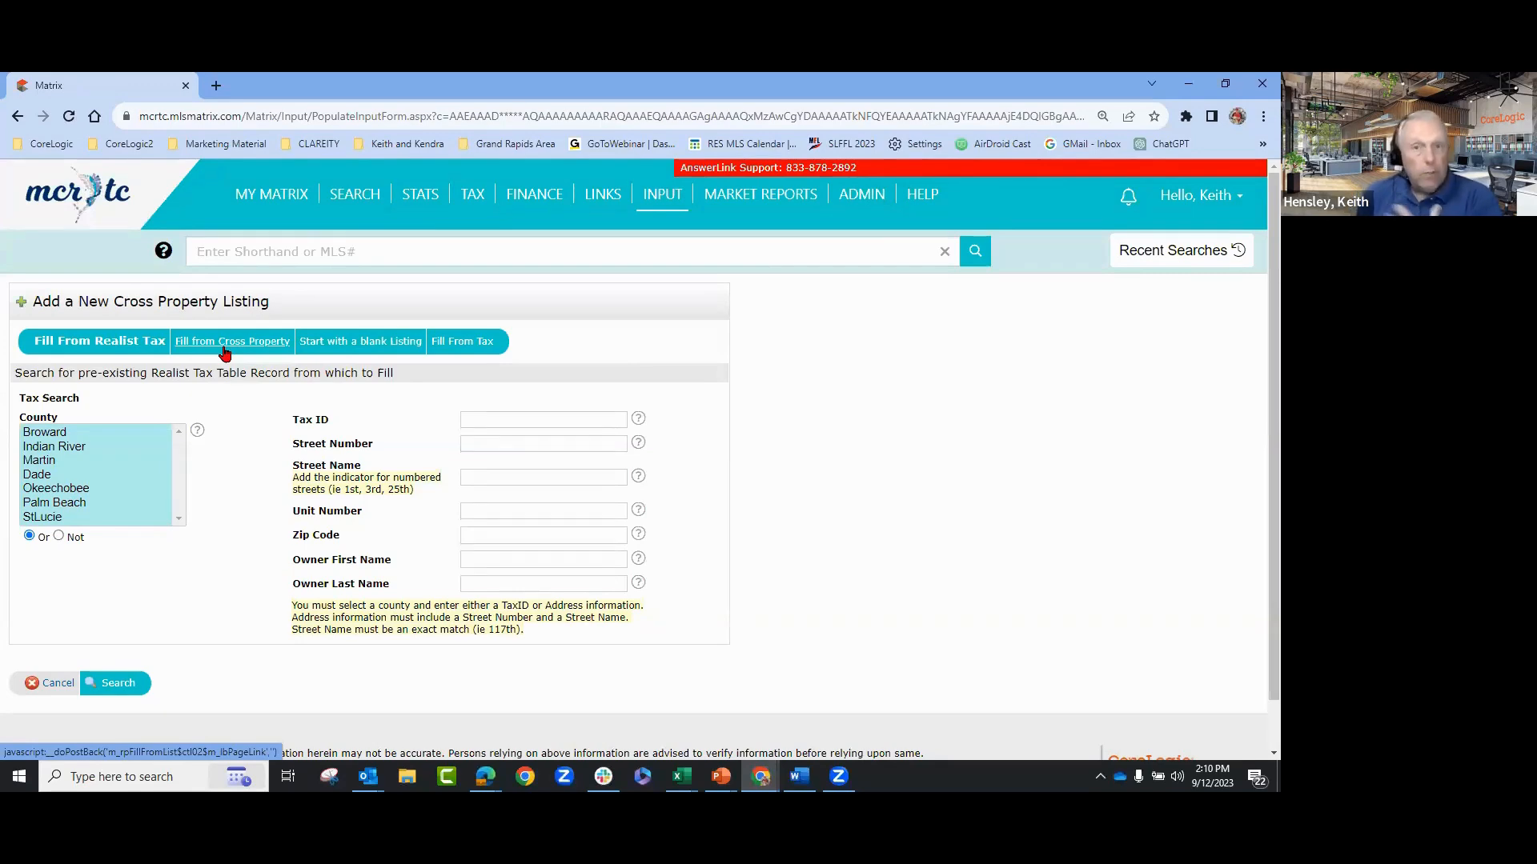
{"action": "mouse_move", "coordinate": [352, 196]}
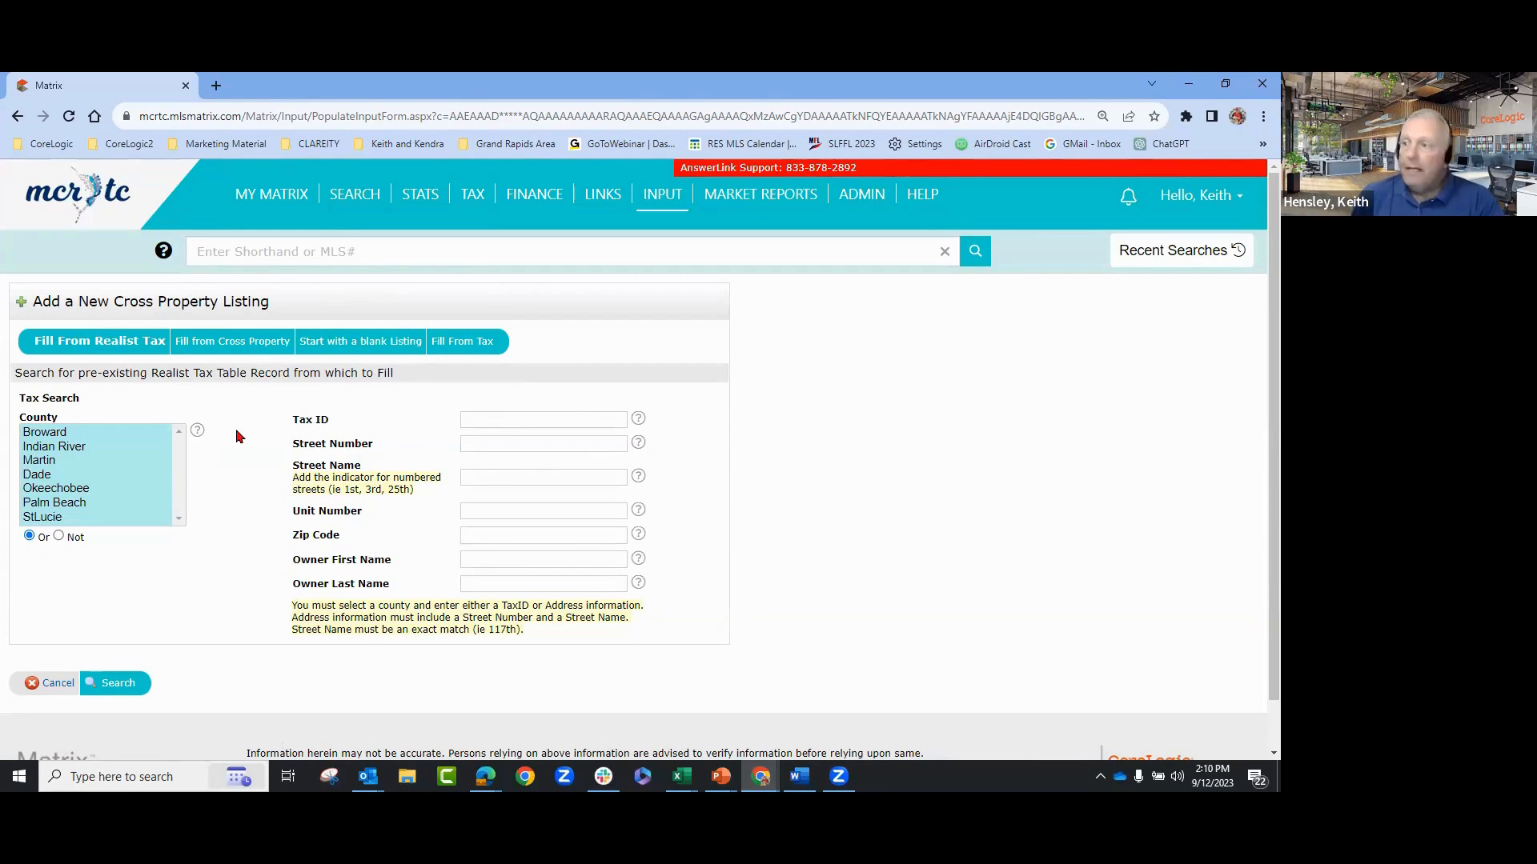
{"action": "left_click", "coordinate": [231, 352]}
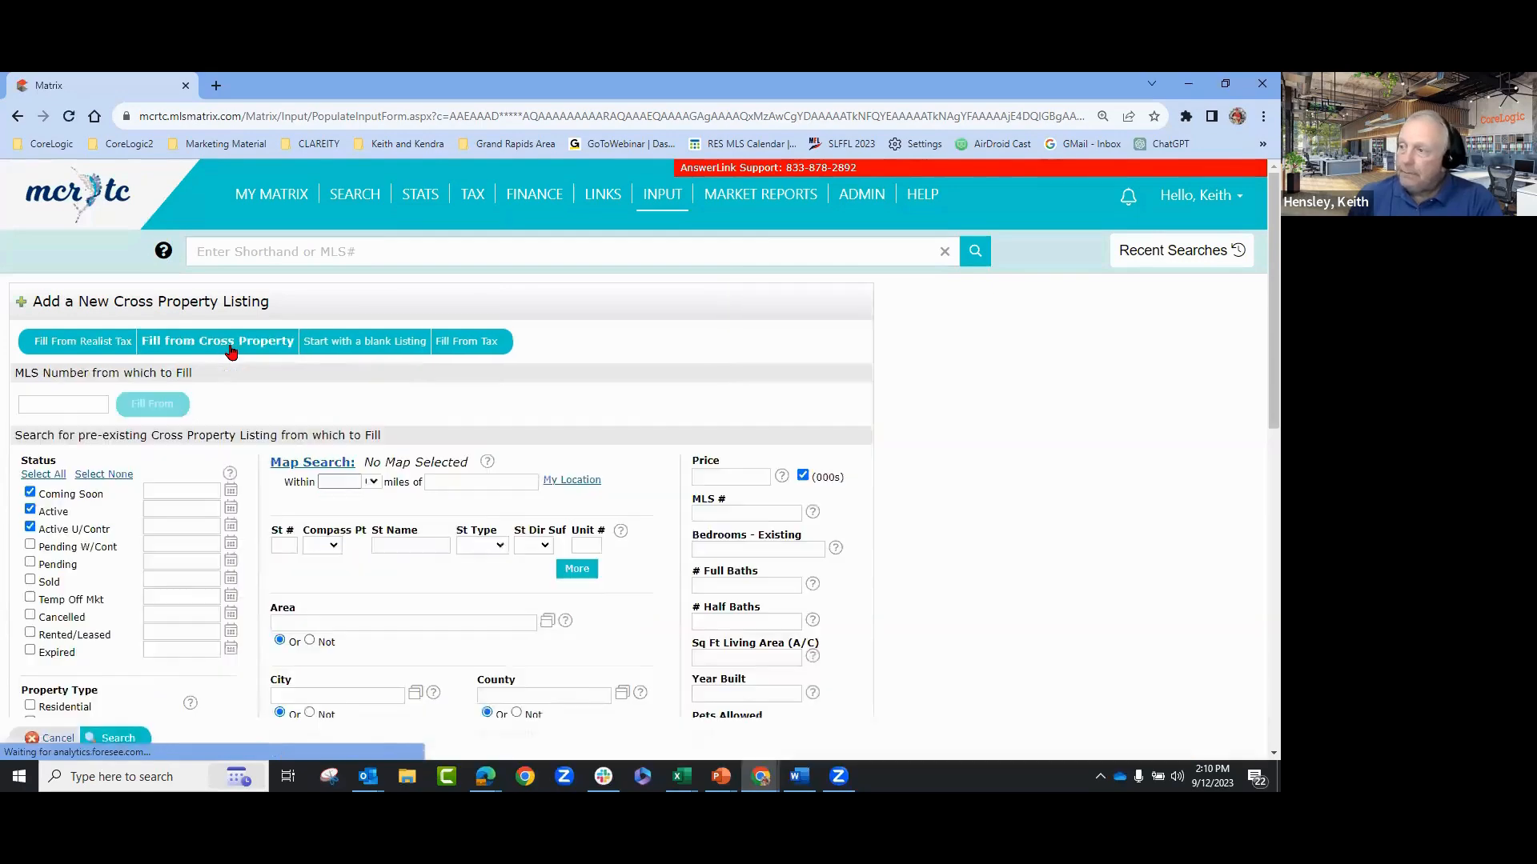
{"action": "scroll", "coordinate": [532, 560], "scroll_direction": "down", "scroll_amount": 1}
{"action": "scroll", "coordinate": [504, 562], "scroll_direction": "down", "scroll_amount": 3}
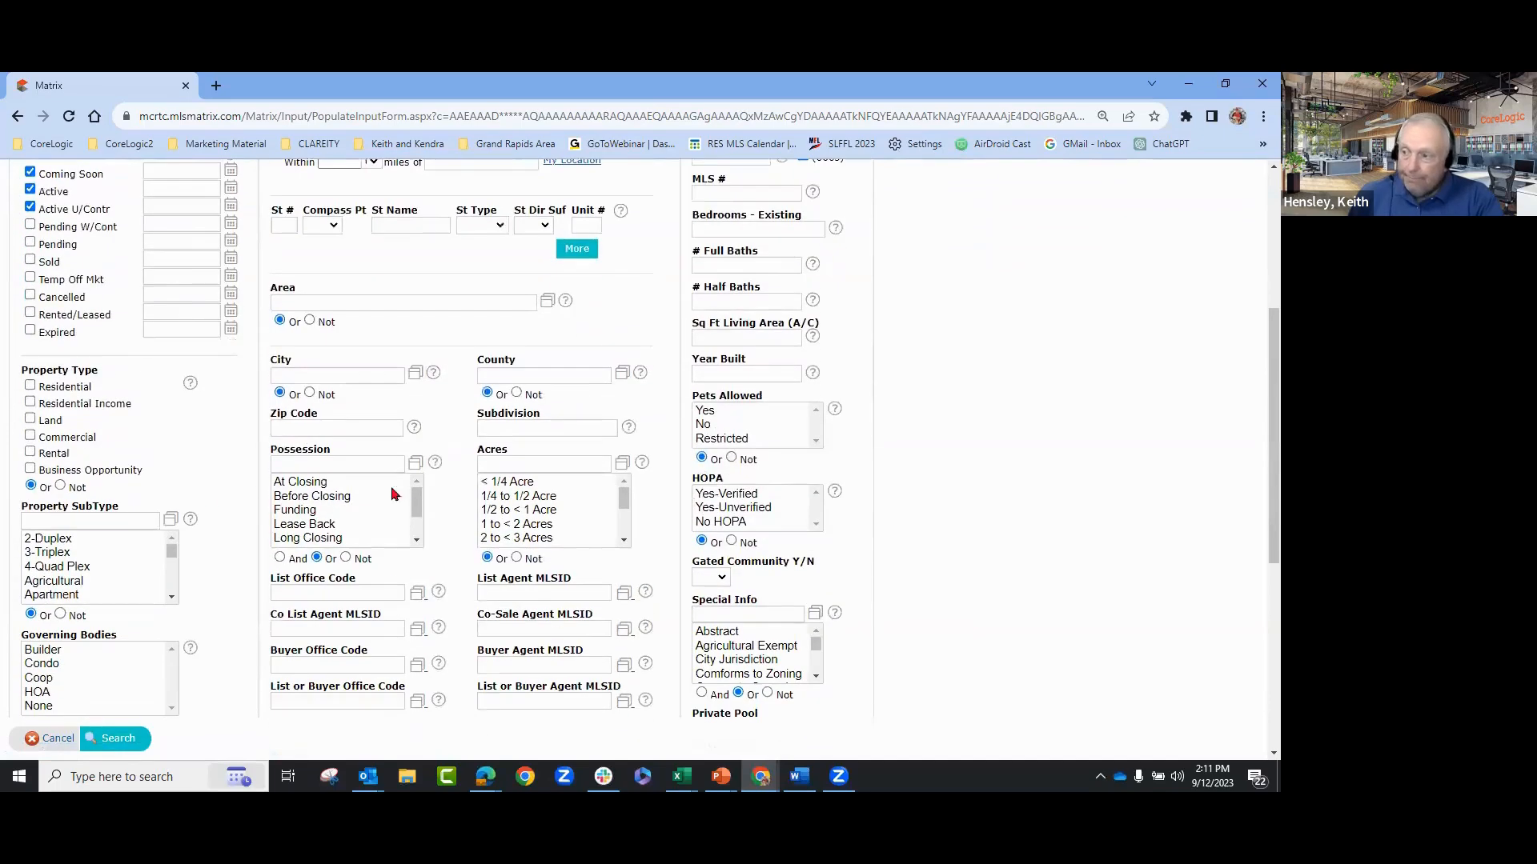
{"action": "scroll", "coordinate": [553, 453], "scroll_direction": "up", "scroll_amount": 2}
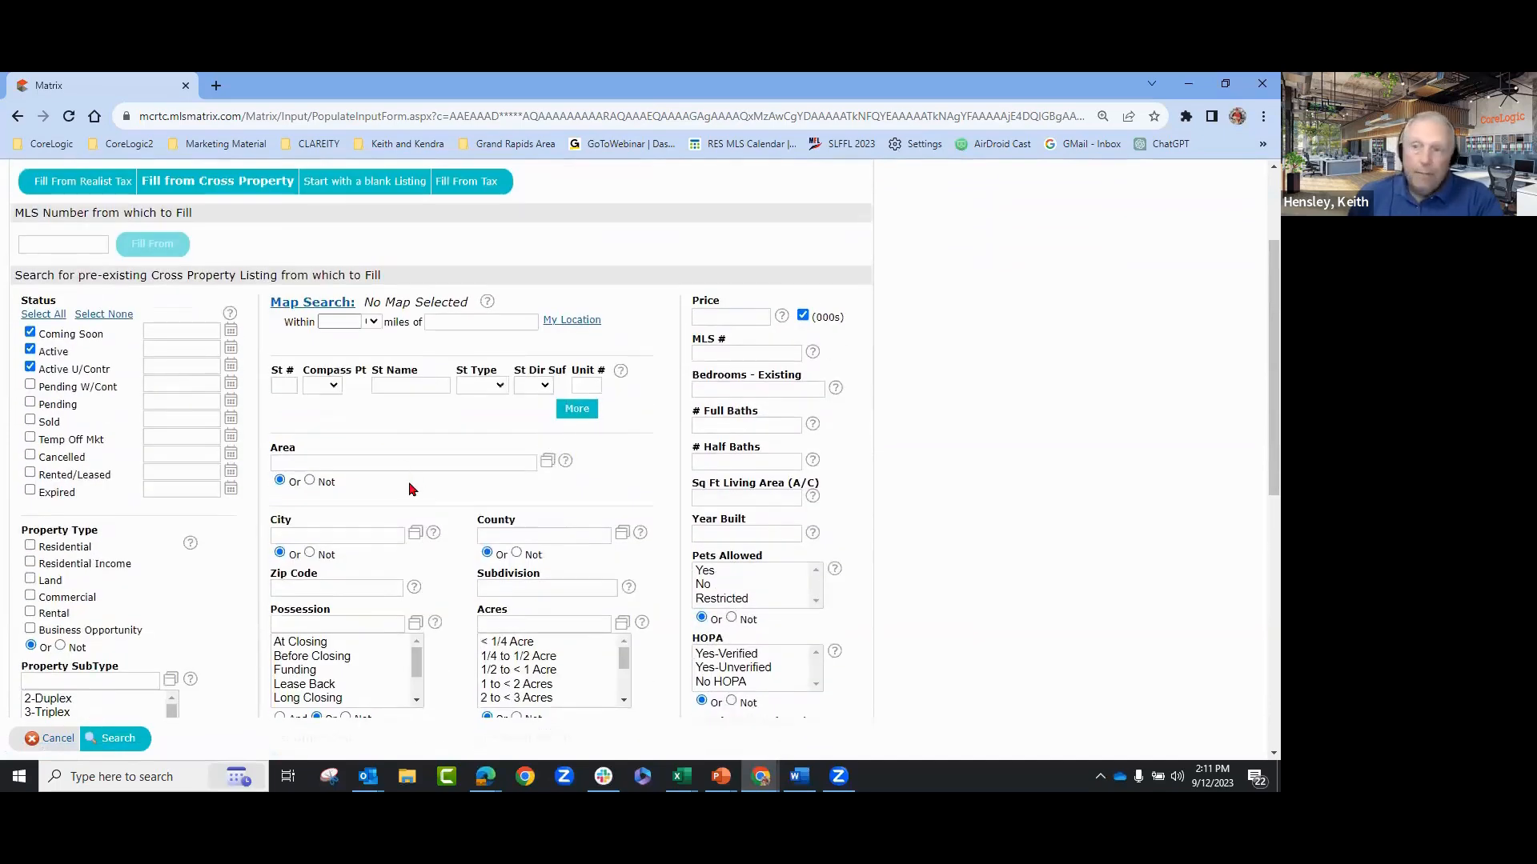
{"action": "left_click", "coordinate": [284, 386]}
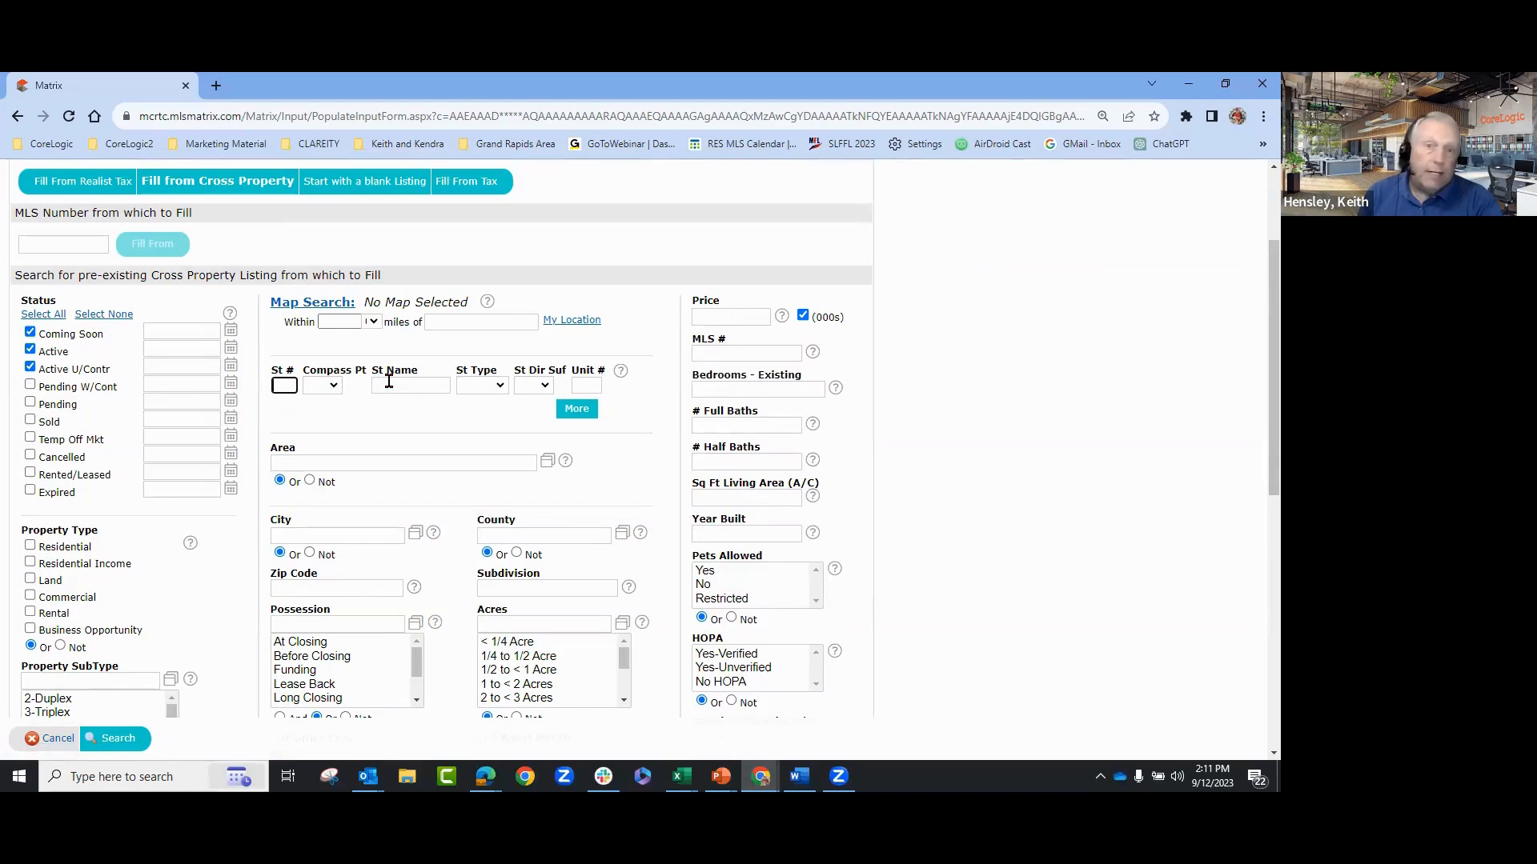
{"action": "left_click", "coordinate": [31, 369]}
{"action": "left_click", "coordinate": [31, 350]}
{"action": "left_click", "coordinate": [30, 332]}
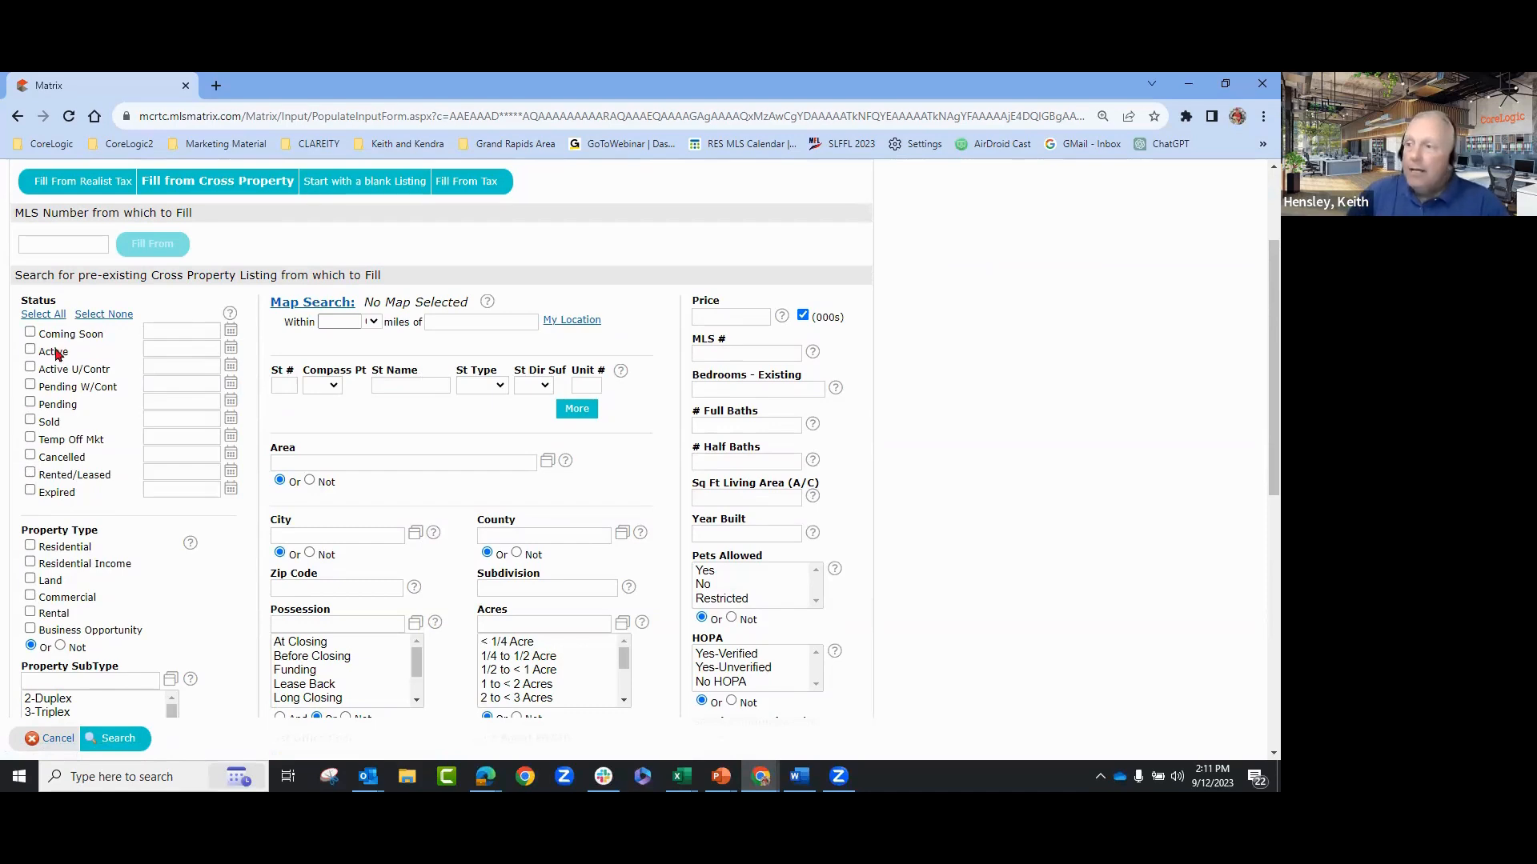
{"action": "scroll", "coordinate": [484, 422], "scroll_direction": "up", "scroll_amount": 2}
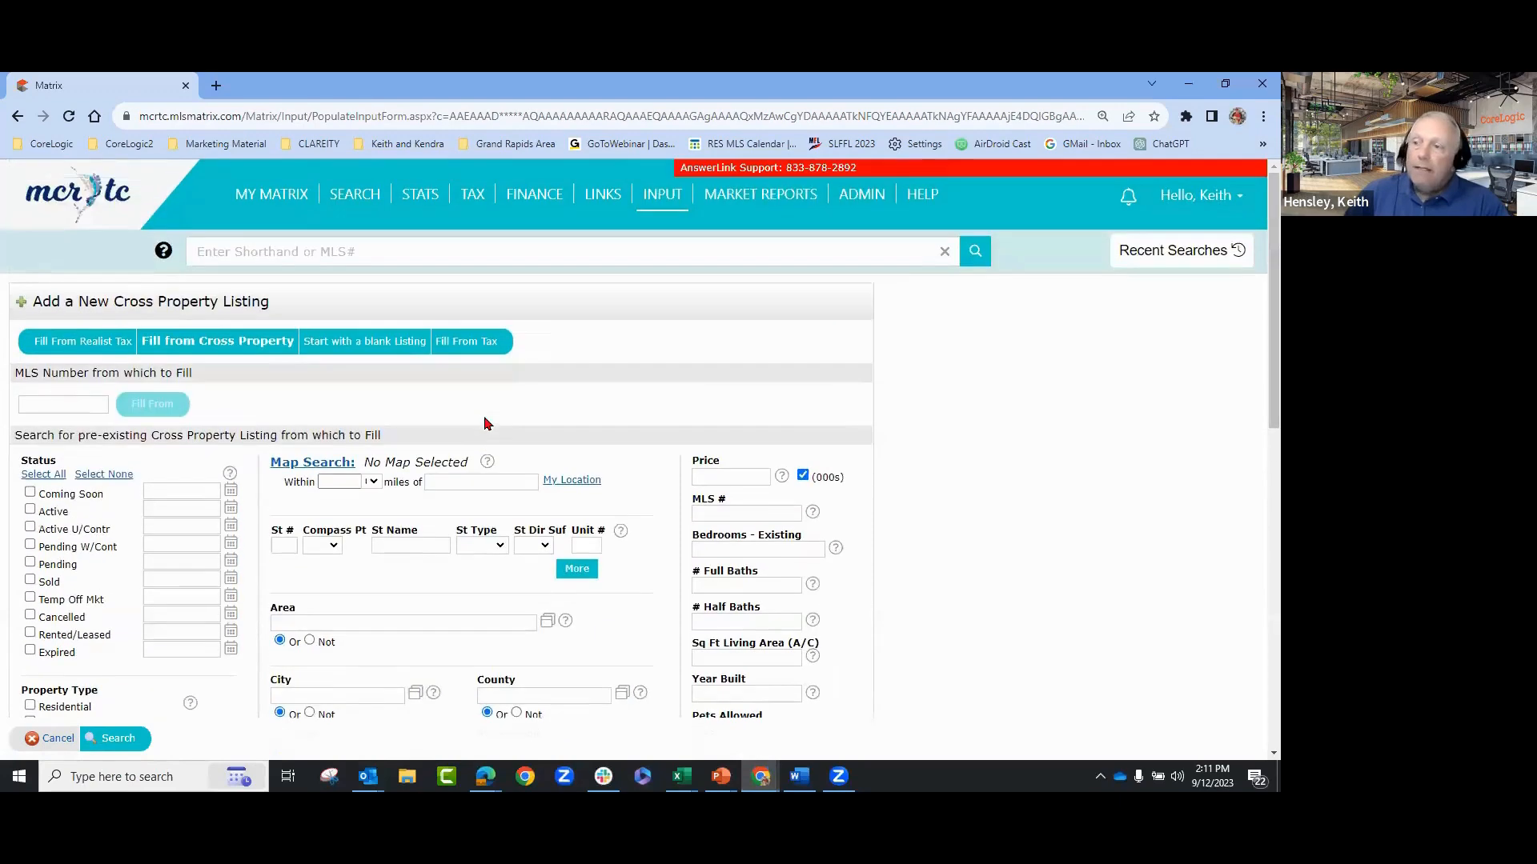
- Enter m20039413 as the MLS Number from which to Fill, dismissing the autofill list
{"action": "left_click", "coordinate": [89, 406]}
{"action": "left_click", "coordinate": [317, 420]}
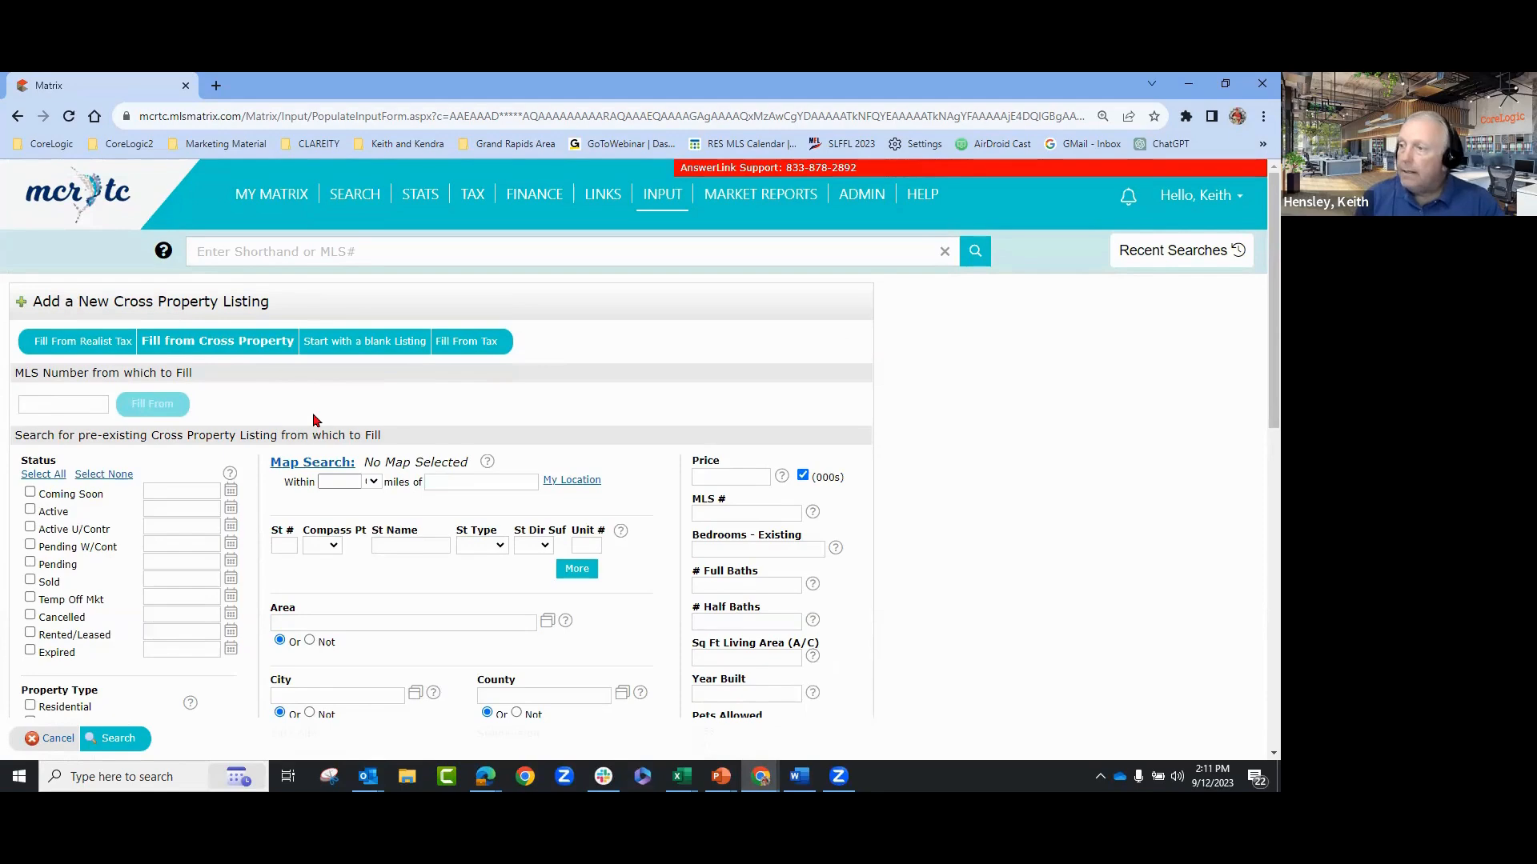
{"action": "left_click", "coordinate": [97, 406]}
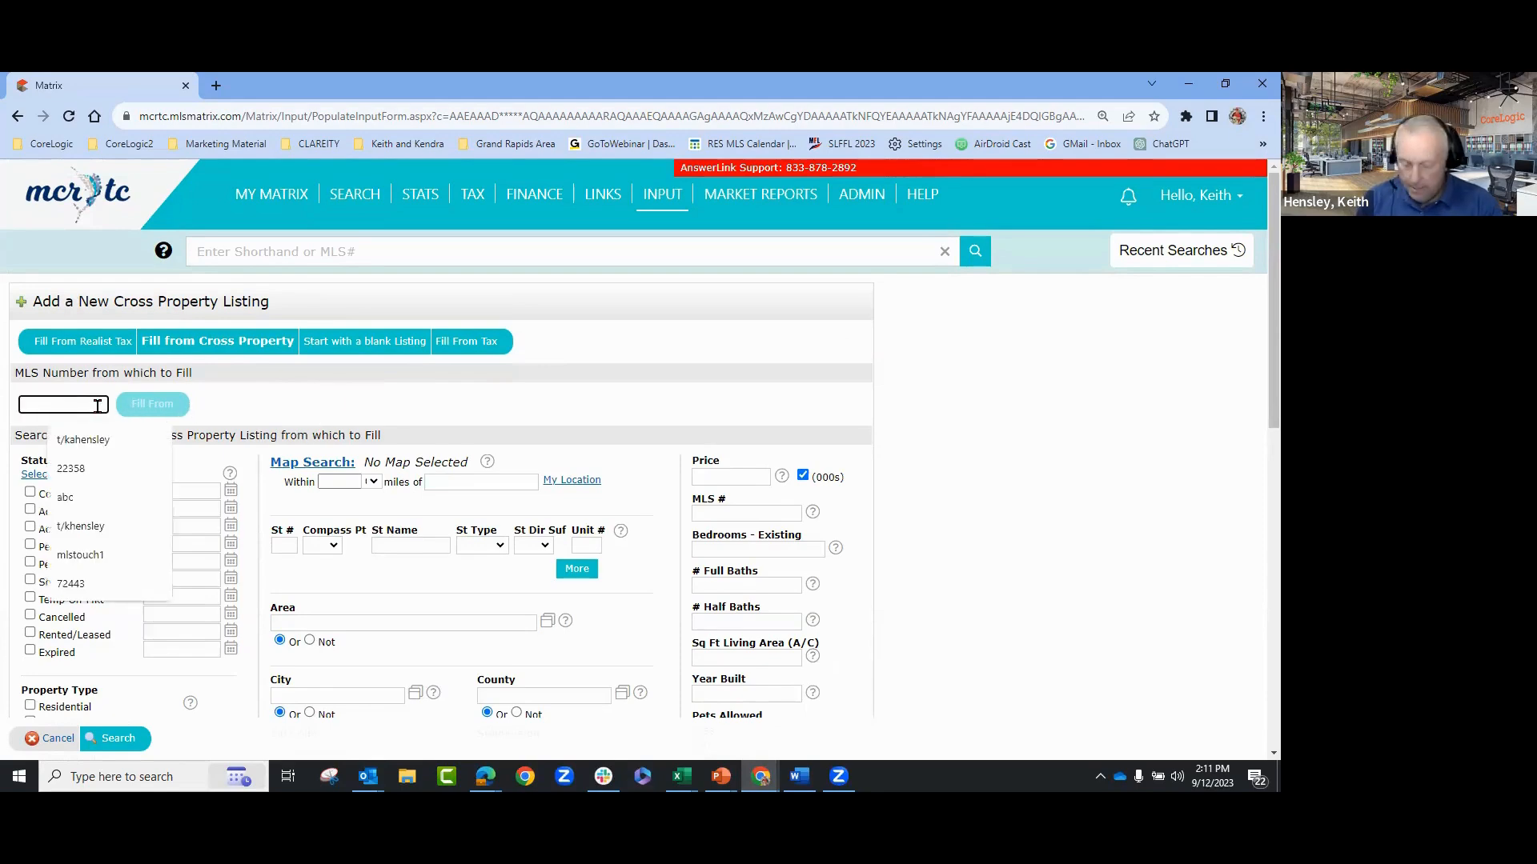
{"action": "type", "text": "m"}
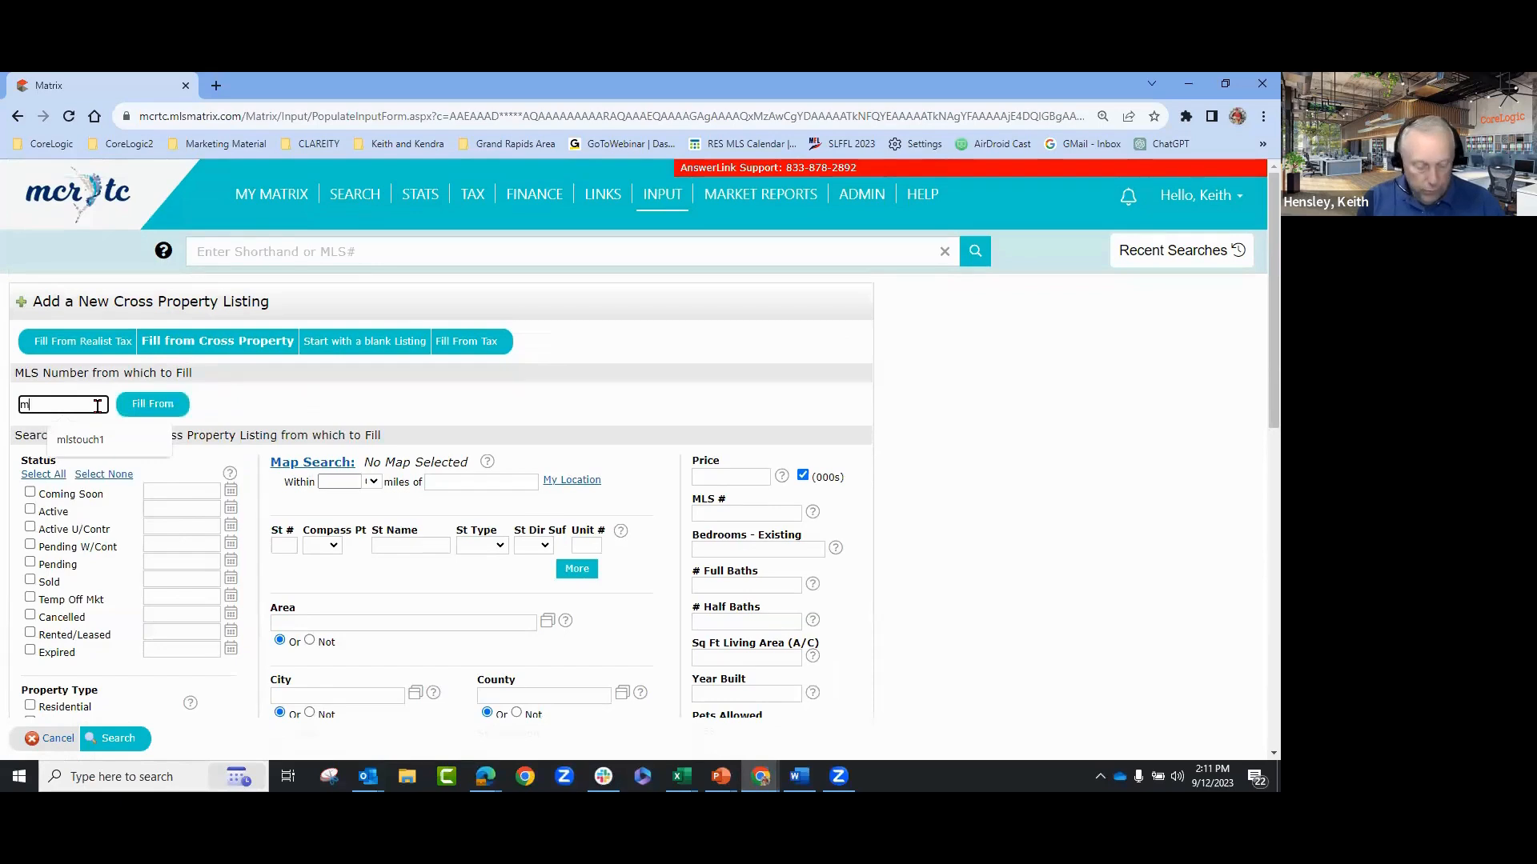
{"action": "type", "text": "2003"}
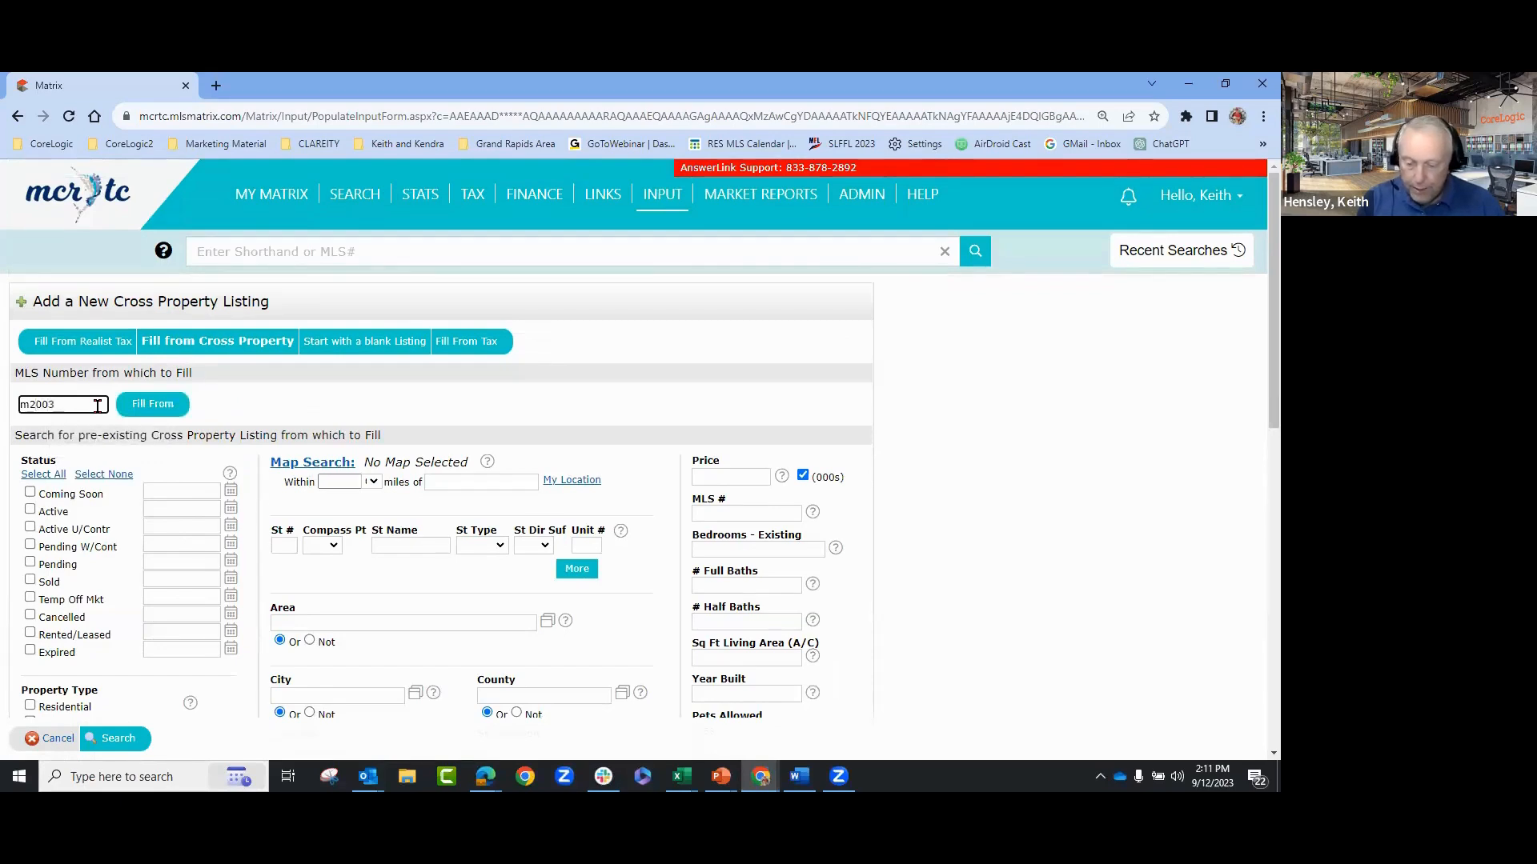
{"action": "type", "text": "9413"}
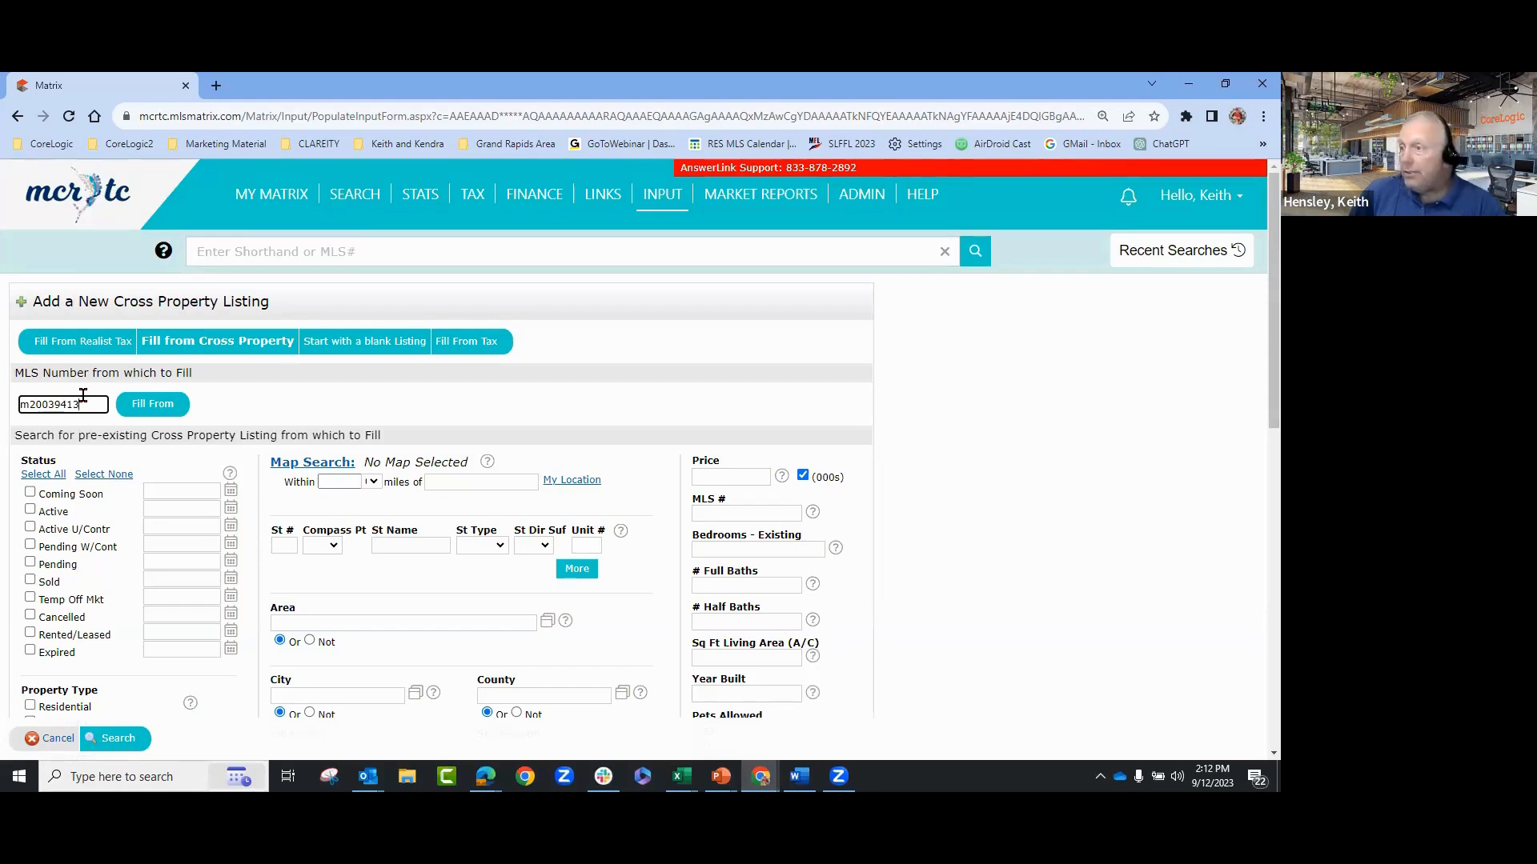
- Create the new Residential listing pre-filled from listing m20039413
{"action": "left_click", "coordinate": [138, 408]}
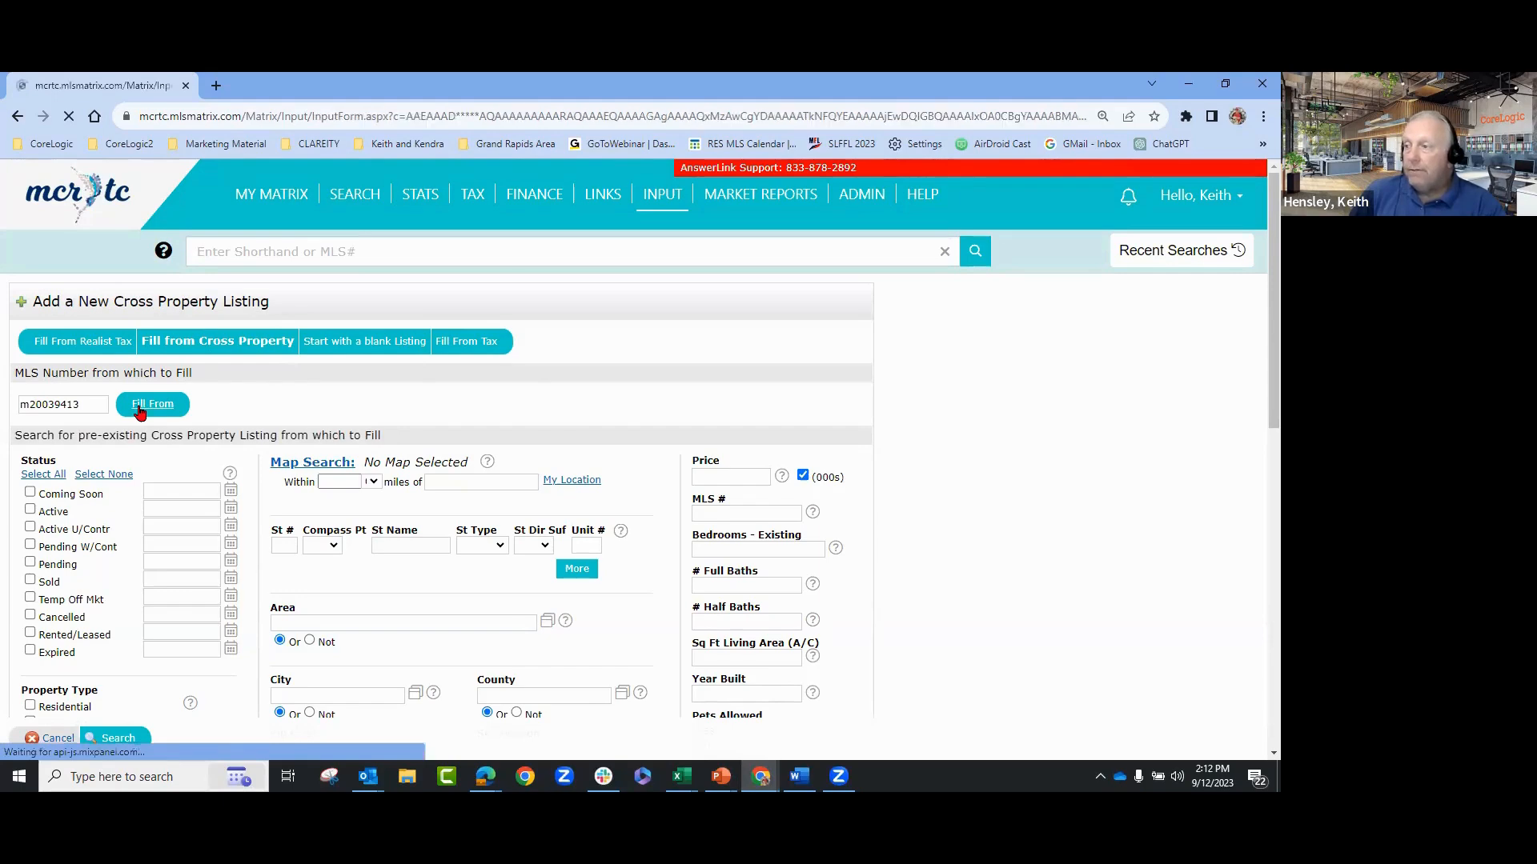
{"action": "scroll", "coordinate": [836, 464], "scroll_direction": "down", "scroll_amount": 2}
{"action": "scroll", "coordinate": [845, 471], "scroll_direction": "up", "scroll_amount": 2}
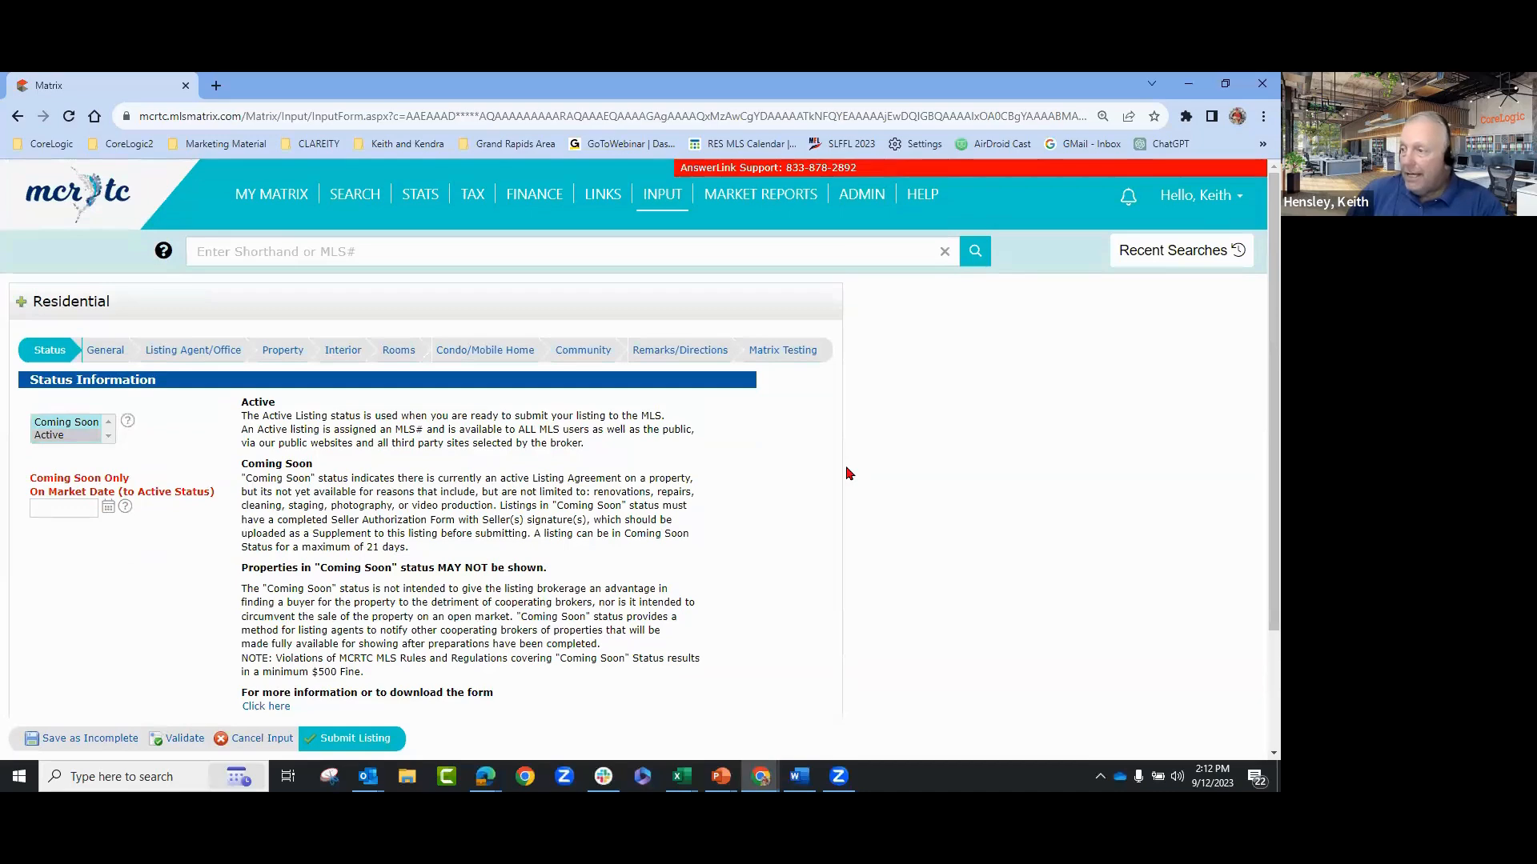
- Review the General tab fields, then move to the Listing Agent/Office tab
{"action": "left_click", "coordinate": [102, 354]}
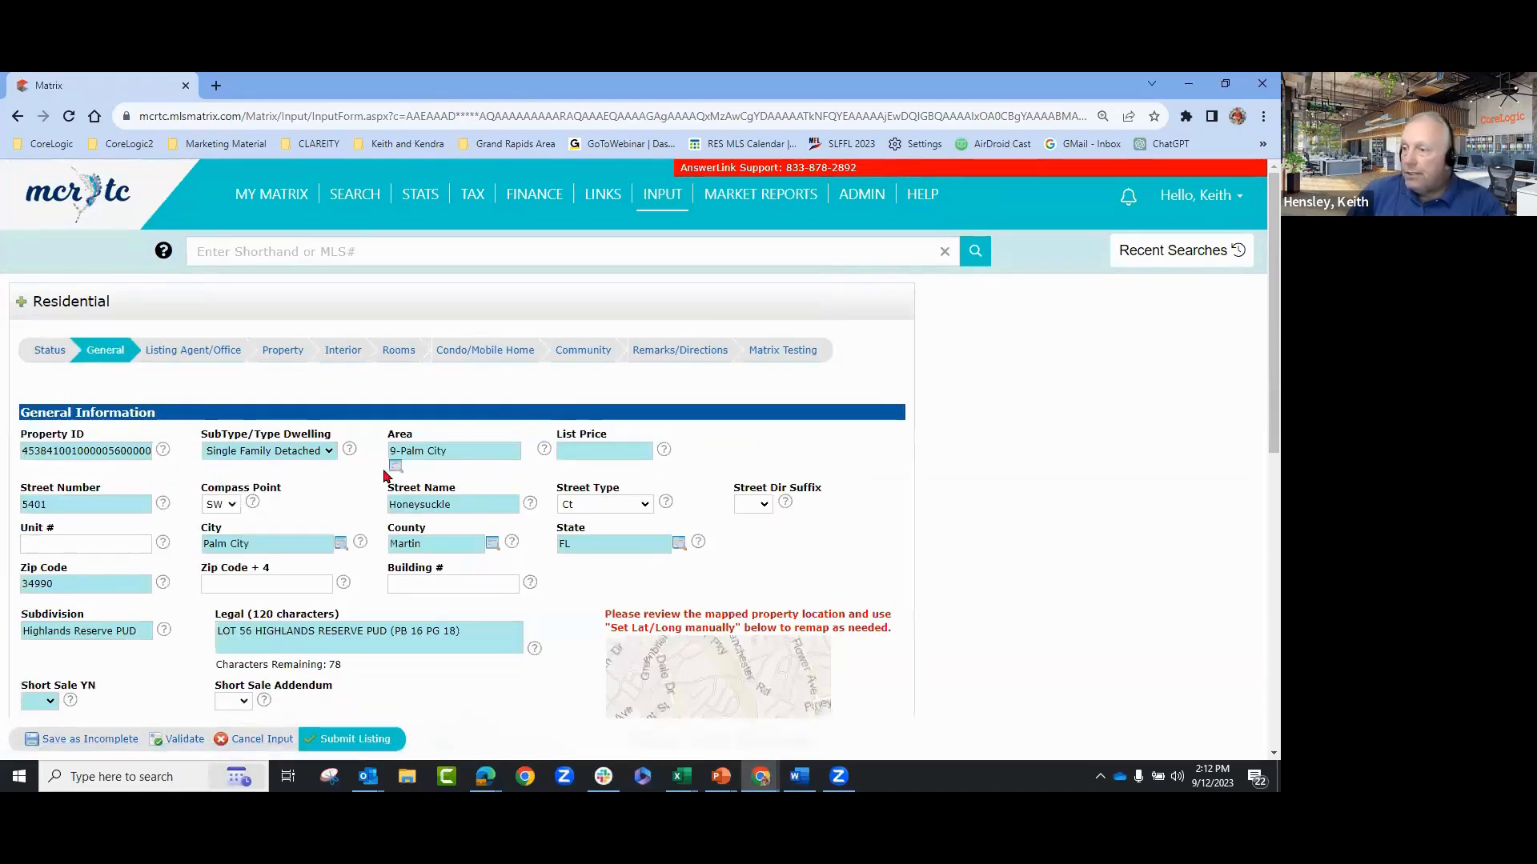
{"action": "scroll", "coordinate": [560, 608], "scroll_direction": "down", "scroll_amount": 1}
{"action": "scroll", "coordinate": [400, 622], "scroll_direction": "down", "scroll_amount": 5}
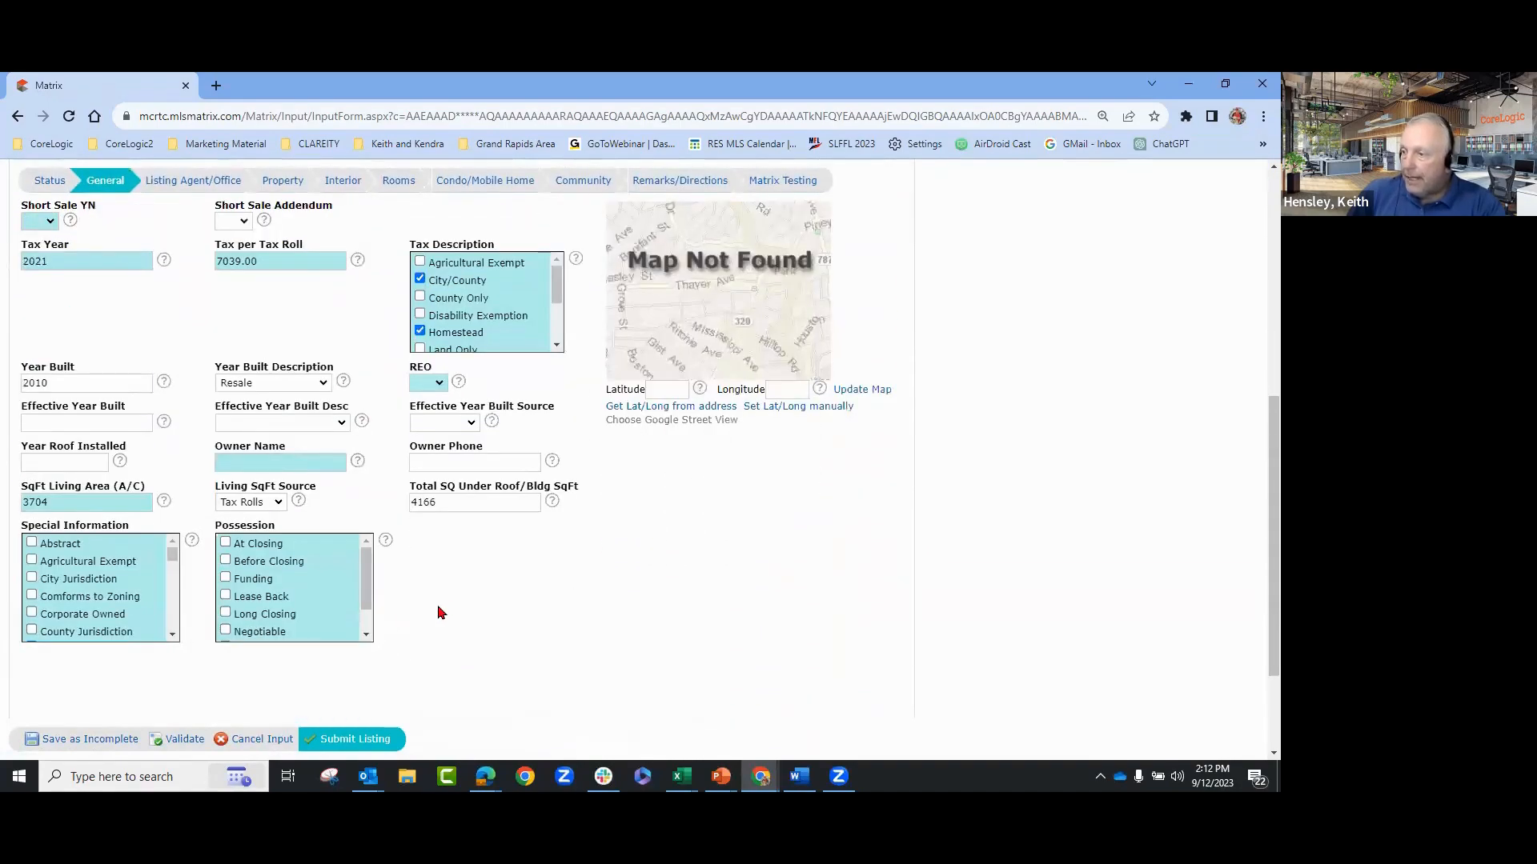
{"action": "scroll", "coordinate": [443, 610], "scroll_direction": "up", "scroll_amount": 6}
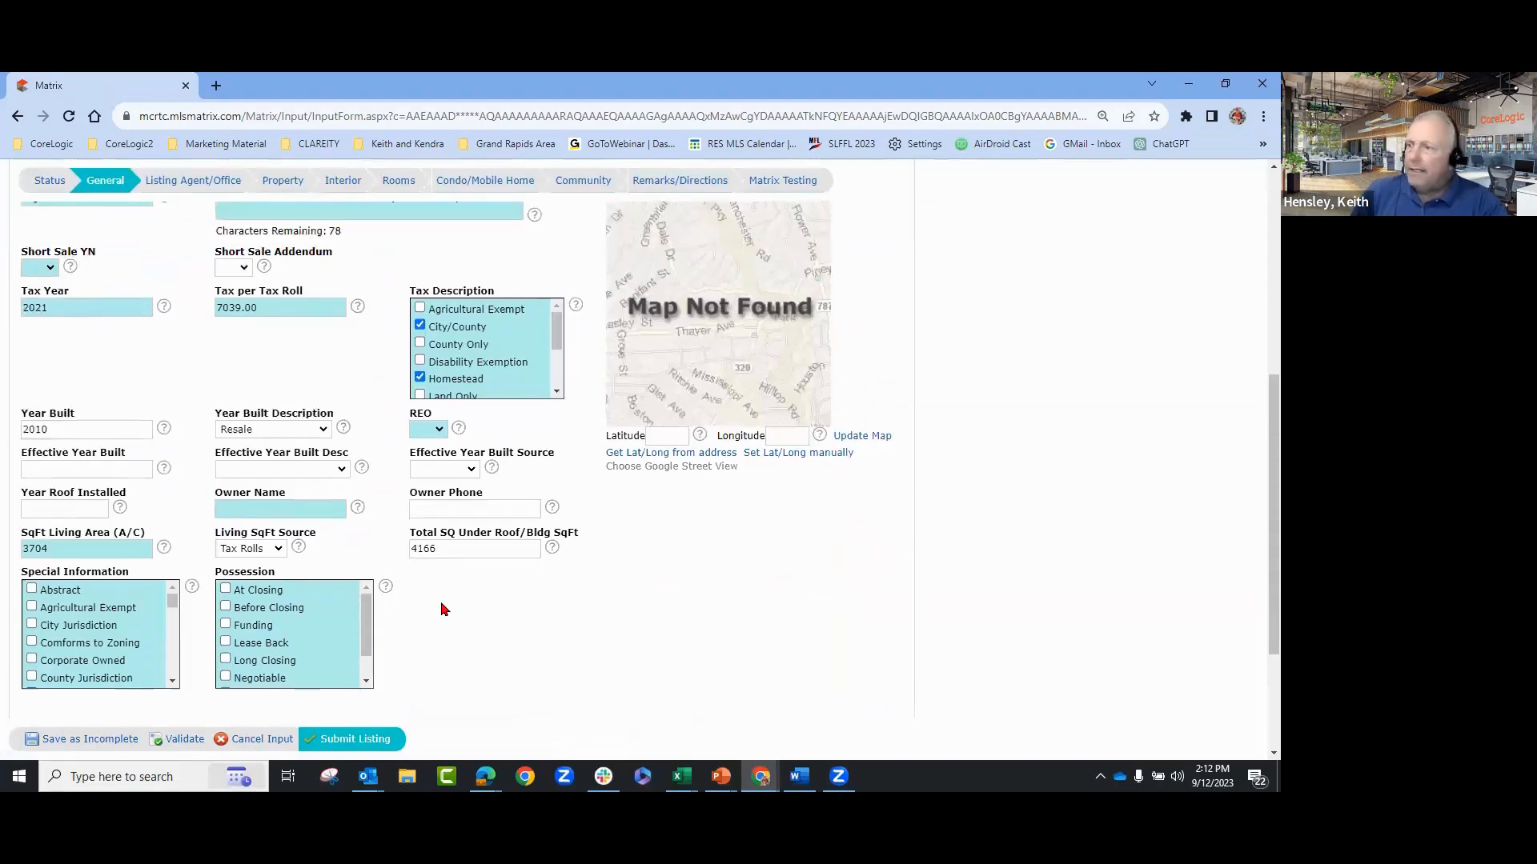
{"action": "left_click", "coordinate": [188, 351]}
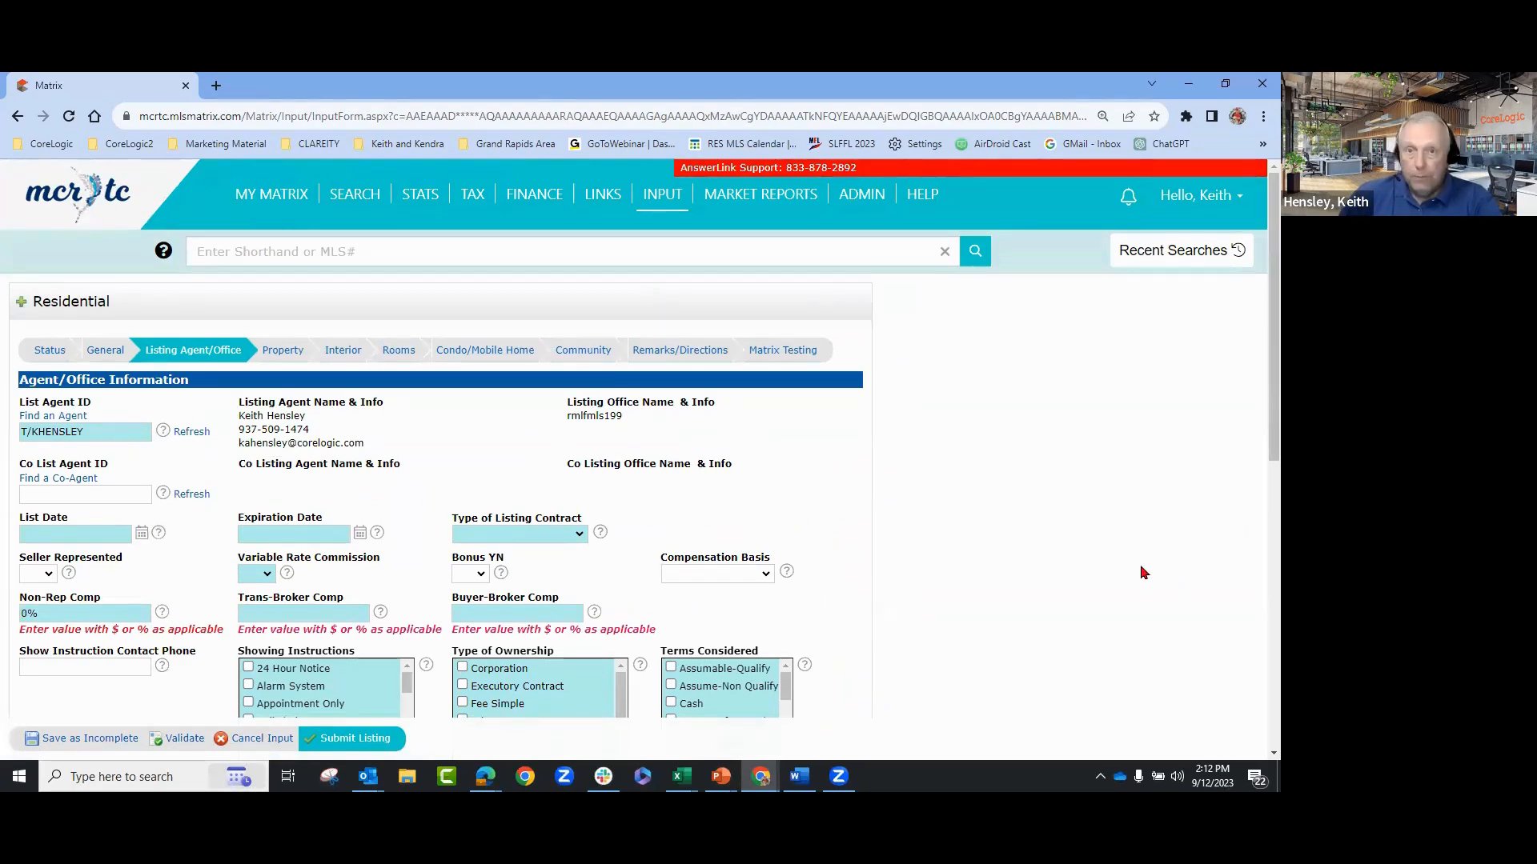
{"action": "scroll", "coordinate": [1079, 567], "scroll_direction": "down", "scroll_amount": 1}
{"action": "scroll", "coordinate": [1077, 562], "scroll_direction": "up", "scroll_amount": 2}
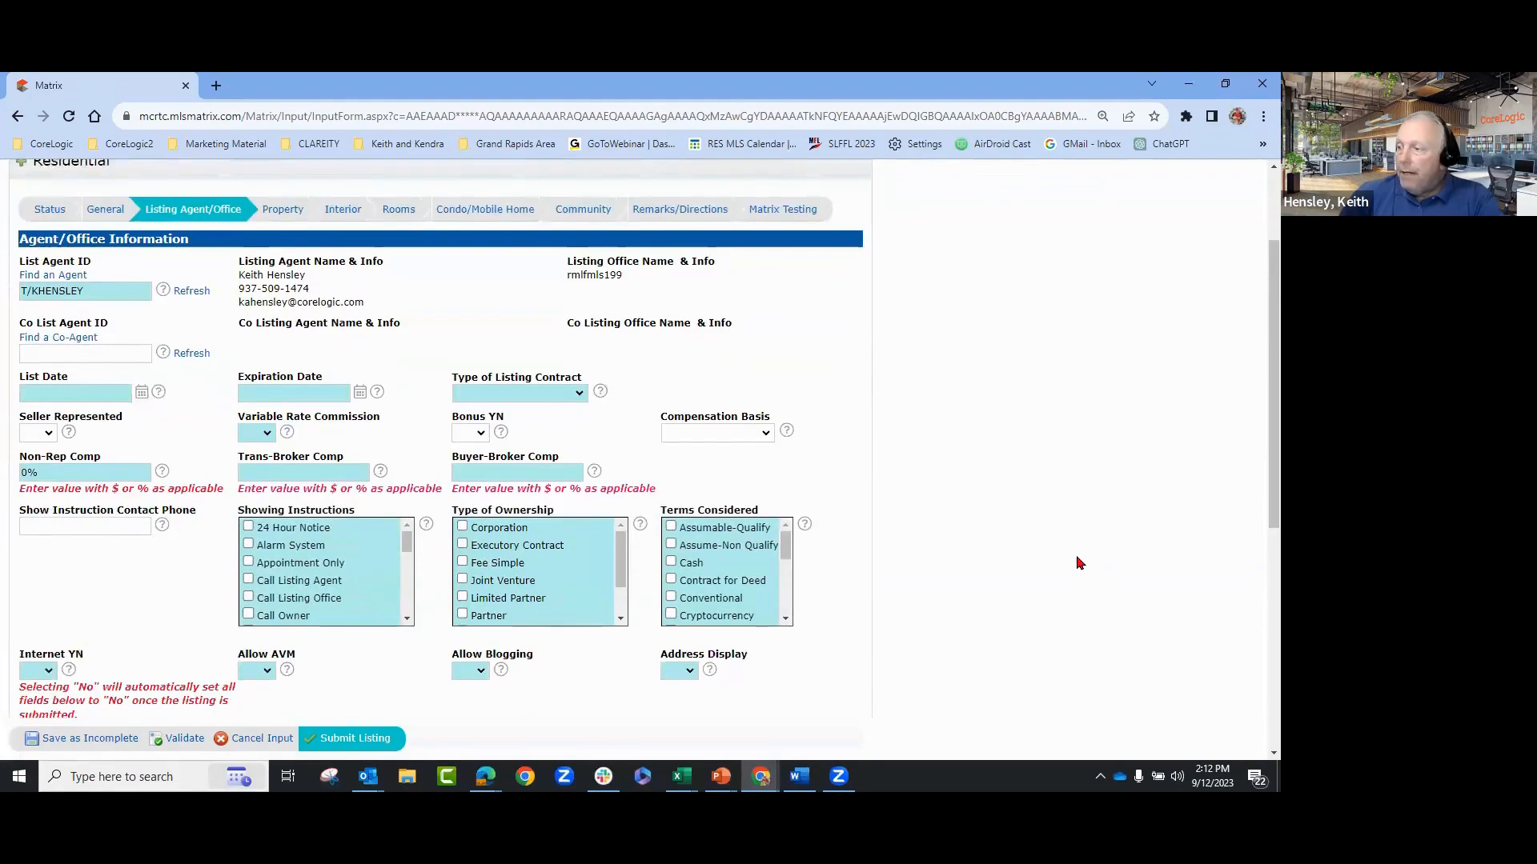
{"action": "left_click", "coordinate": [290, 352]}
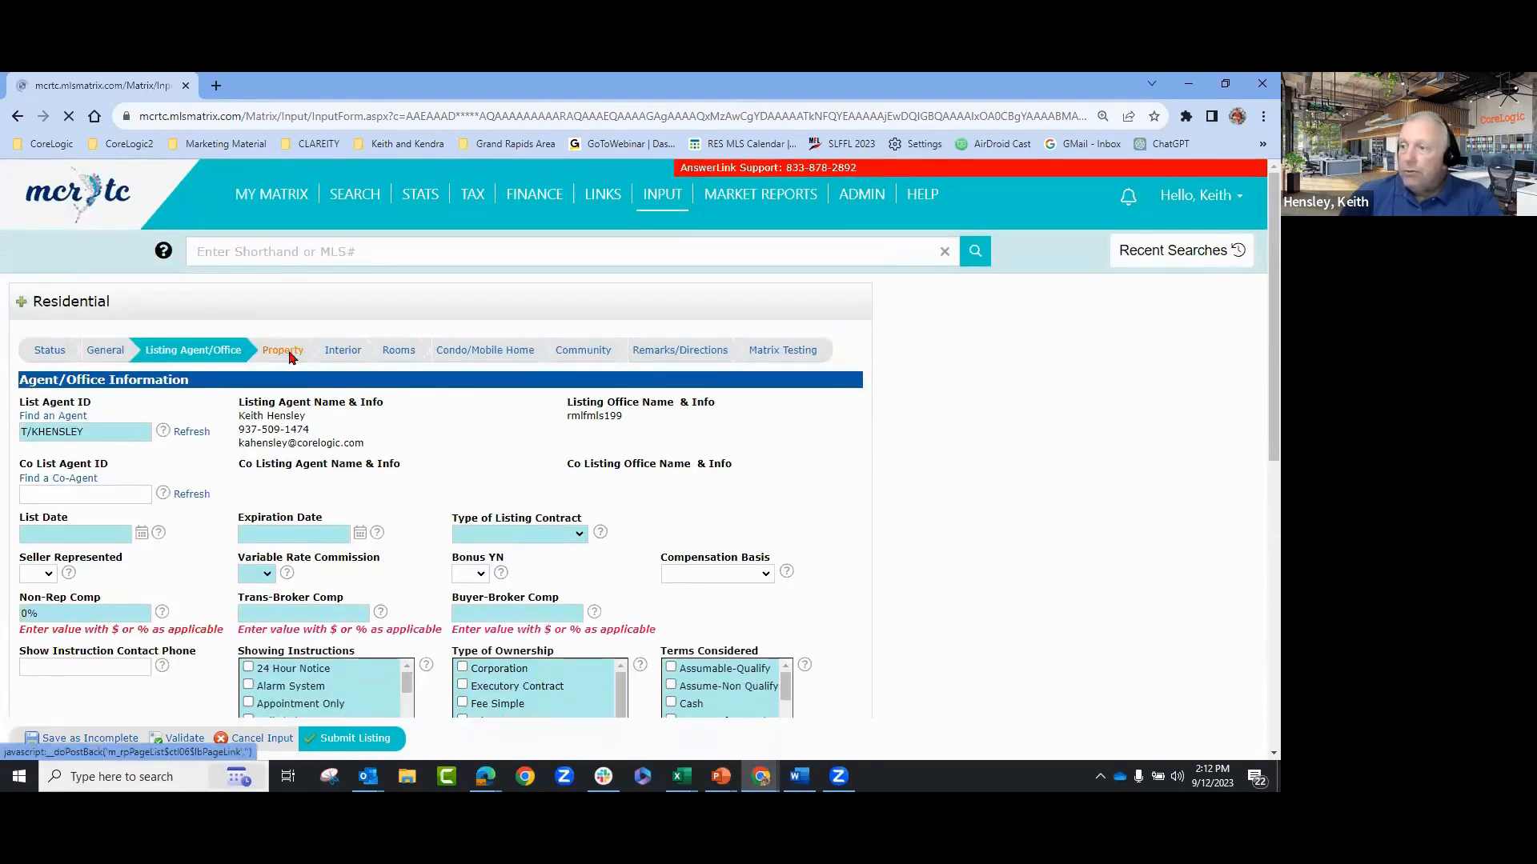
{"action": "scroll", "coordinate": [927, 489], "scroll_direction": "down", "scroll_amount": 2}
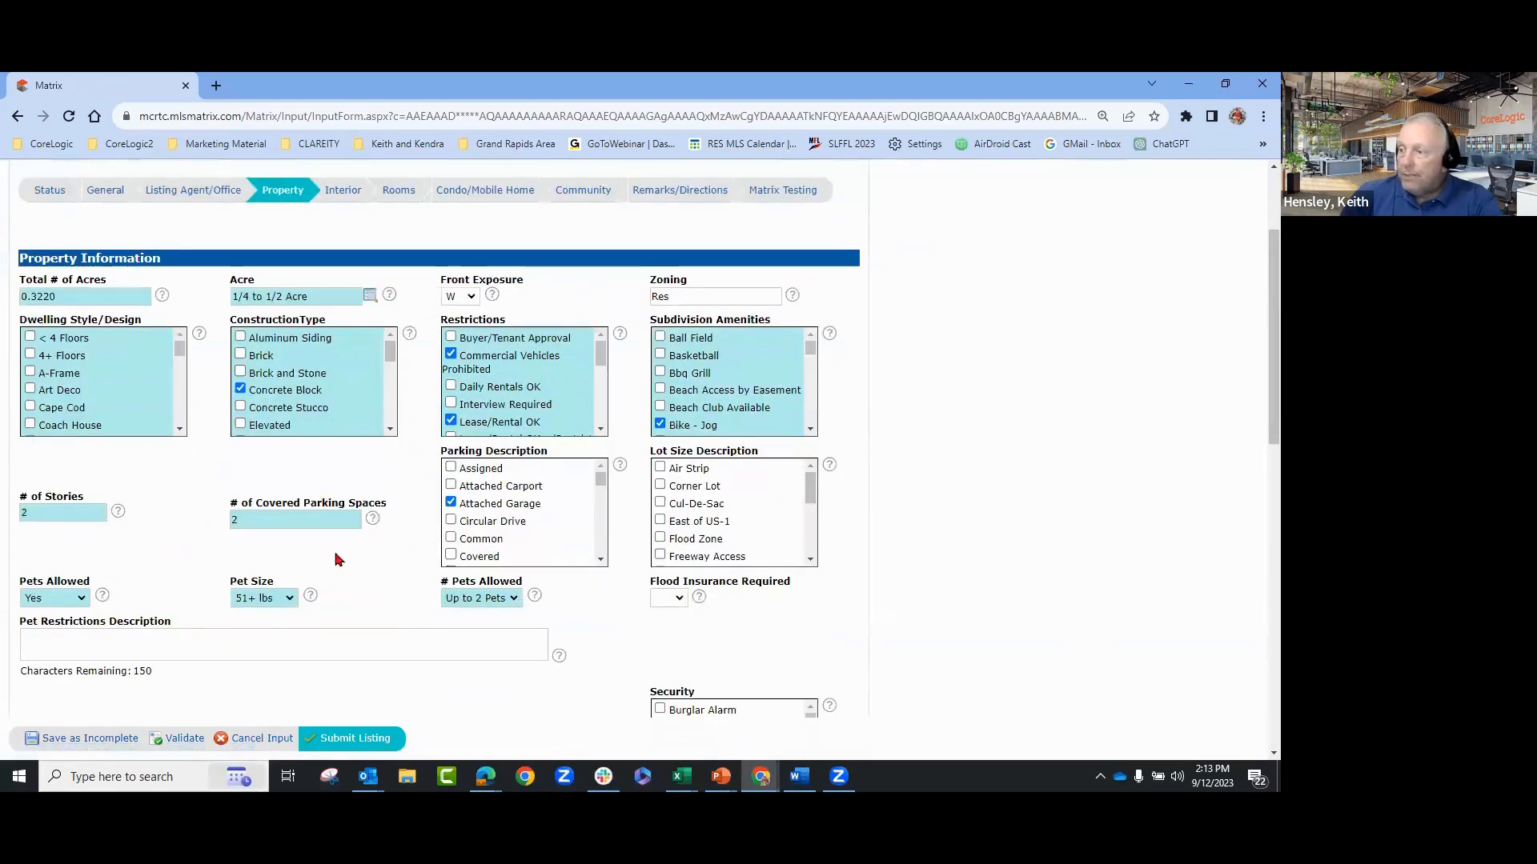
{"action": "scroll", "coordinate": [1001, 422], "scroll_direction": "up", "scroll_amount": 2}
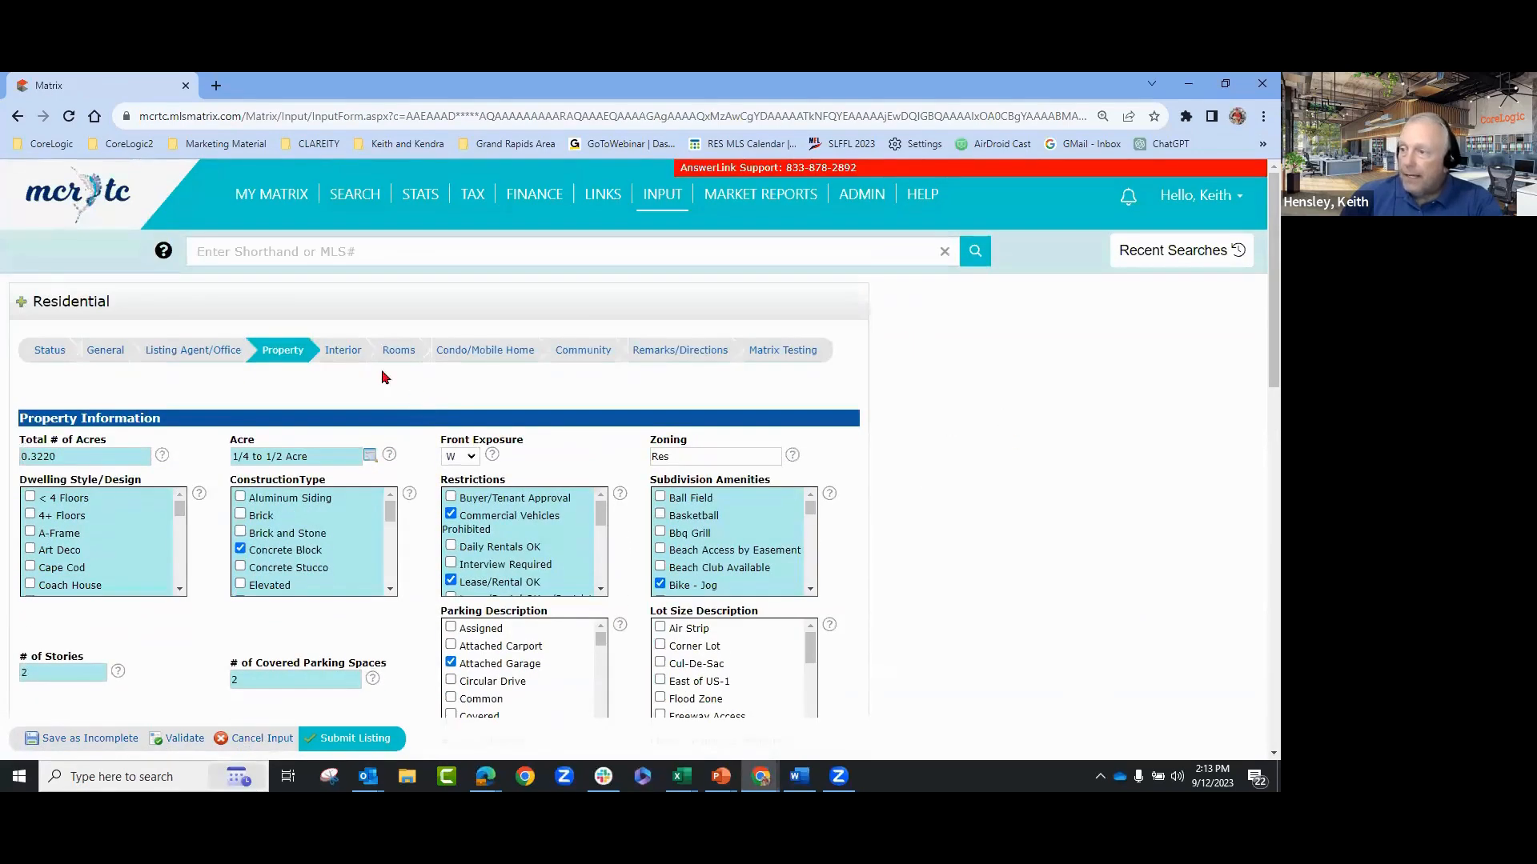
{"action": "left_click", "coordinate": [348, 362]}
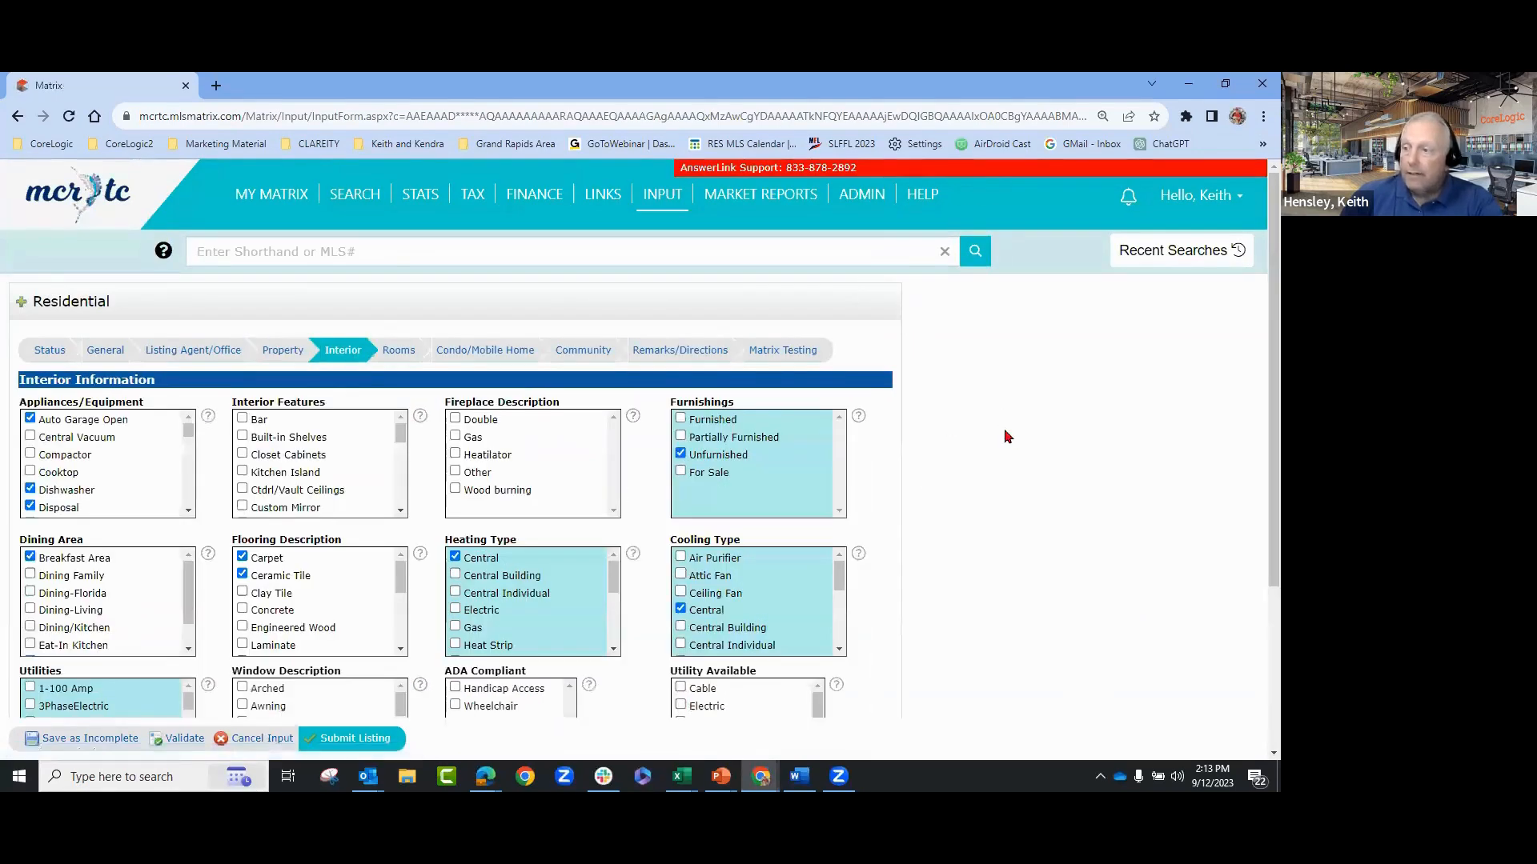
{"action": "scroll", "coordinate": [872, 447], "scroll_direction": "down", "scroll_amount": 1}
{"action": "scroll", "coordinate": [896, 520], "scroll_direction": "down", "scroll_amount": 2}
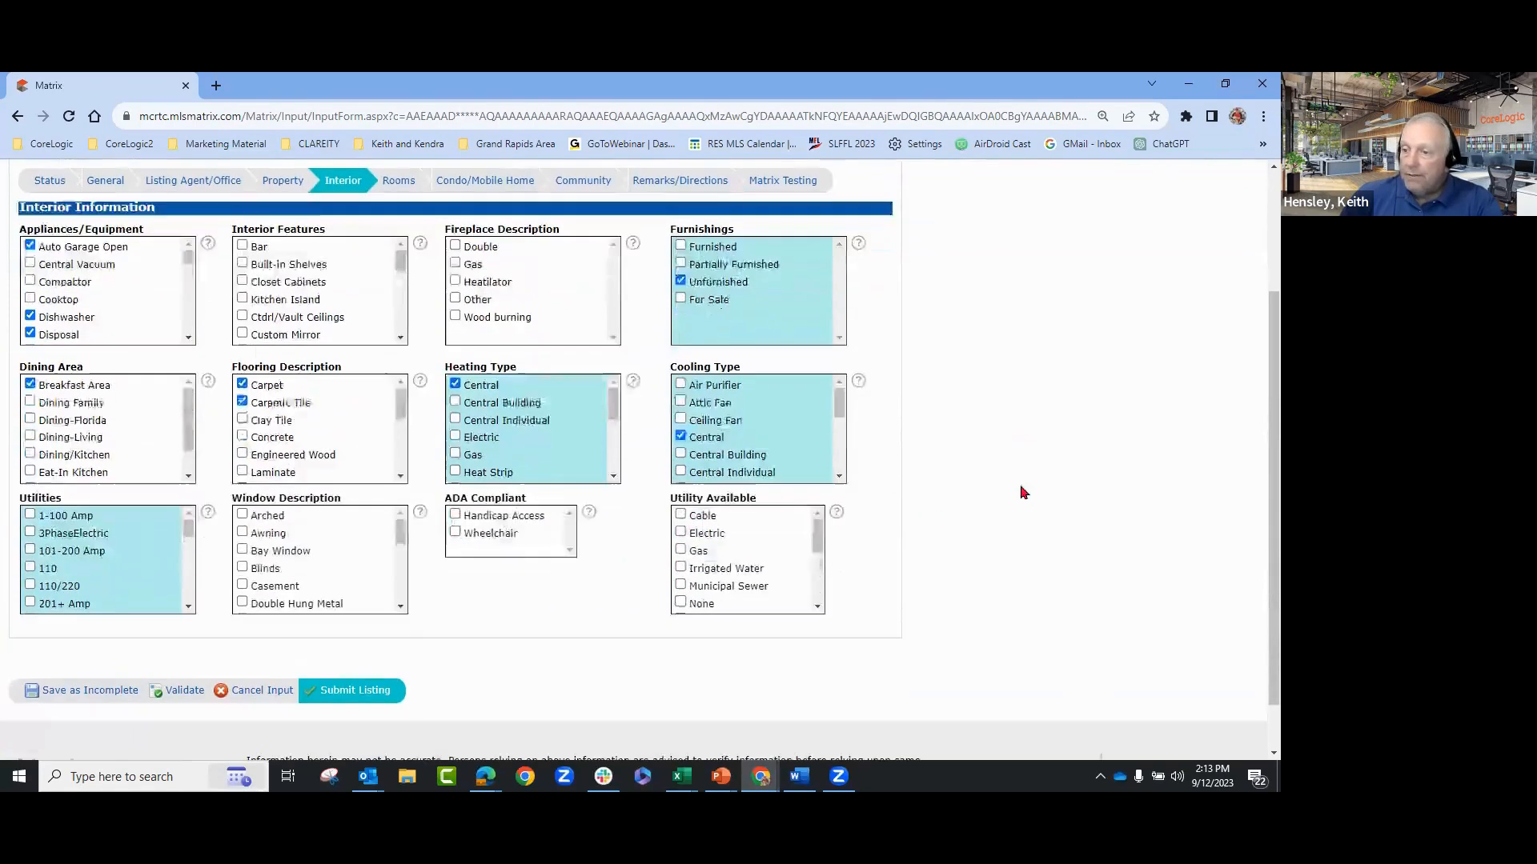
{"action": "scroll", "coordinate": [1022, 492], "scroll_direction": "up", "scroll_amount": 2}
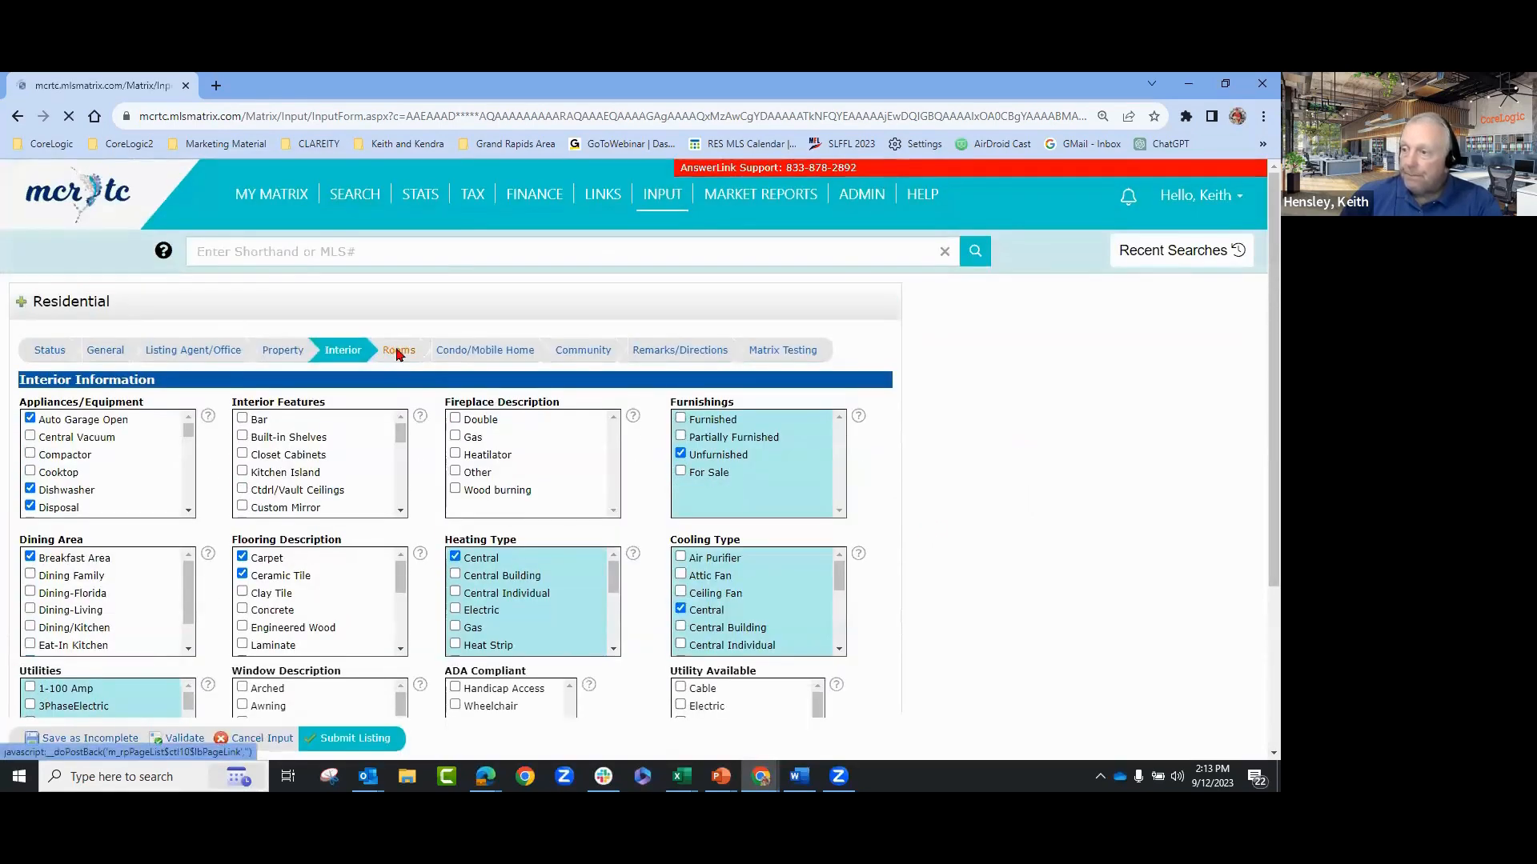
{"action": "left_click", "coordinate": [398, 352]}
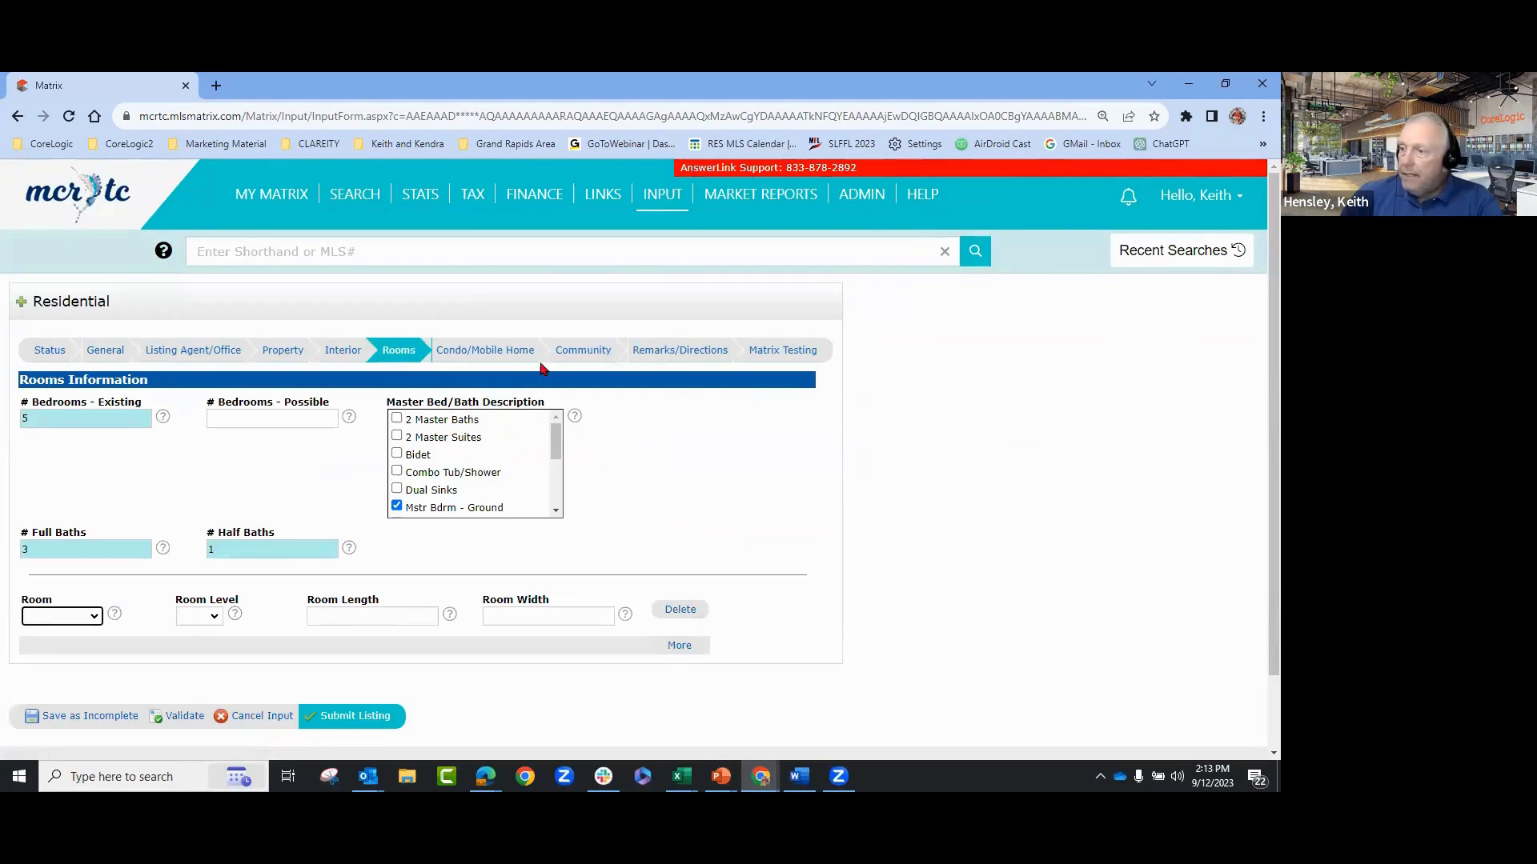
{"action": "left_click", "coordinate": [485, 354]}
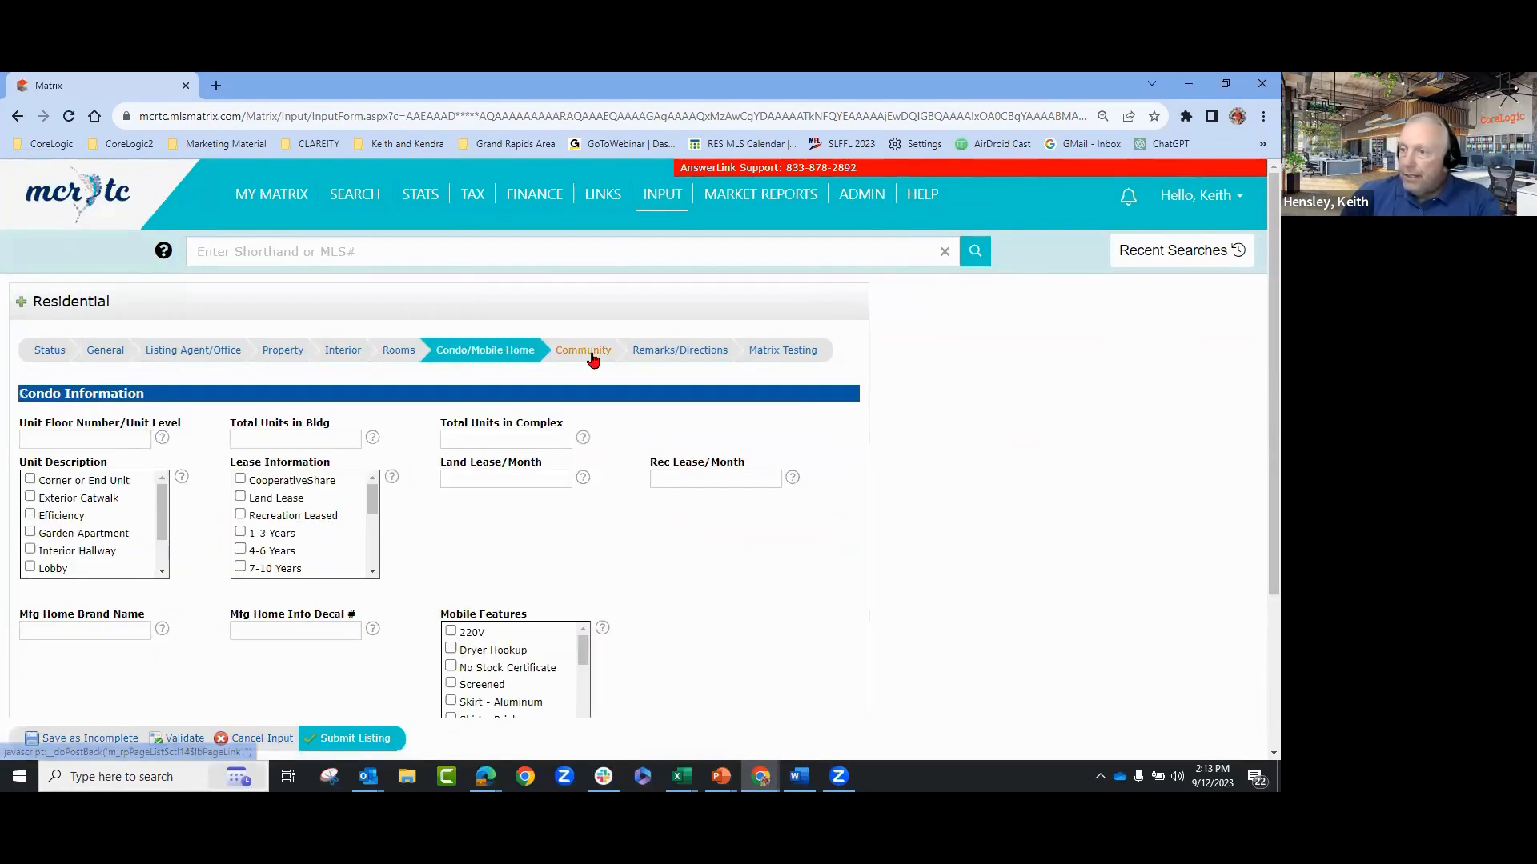
{"action": "left_click", "coordinate": [591, 356]}
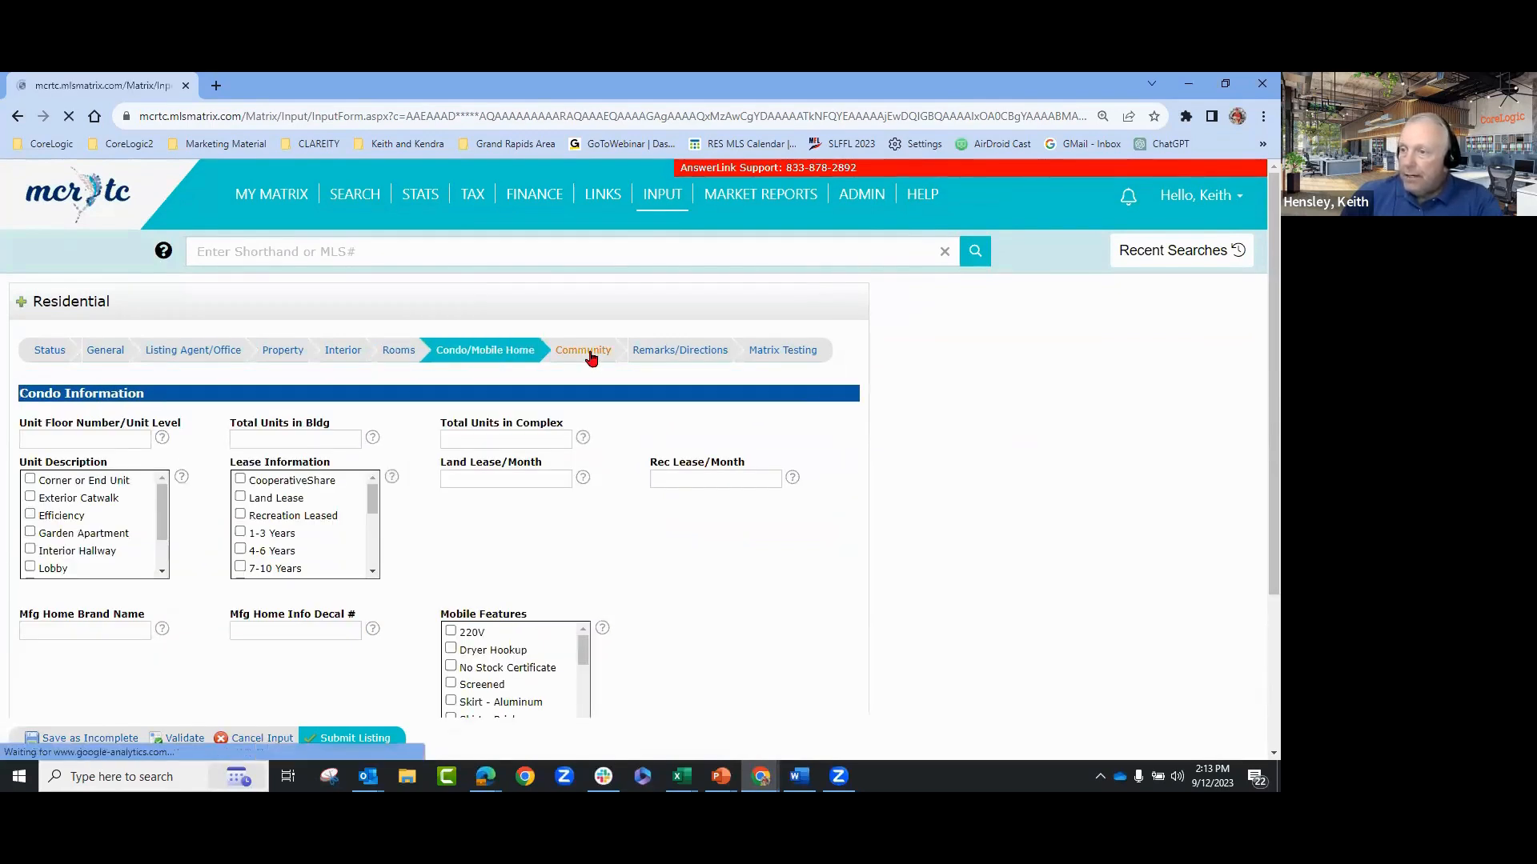
{"action": "left_click", "coordinate": [688, 354]}
{"action": "scroll", "coordinate": [900, 470], "scroll_direction": "down", "scroll_amount": 3}
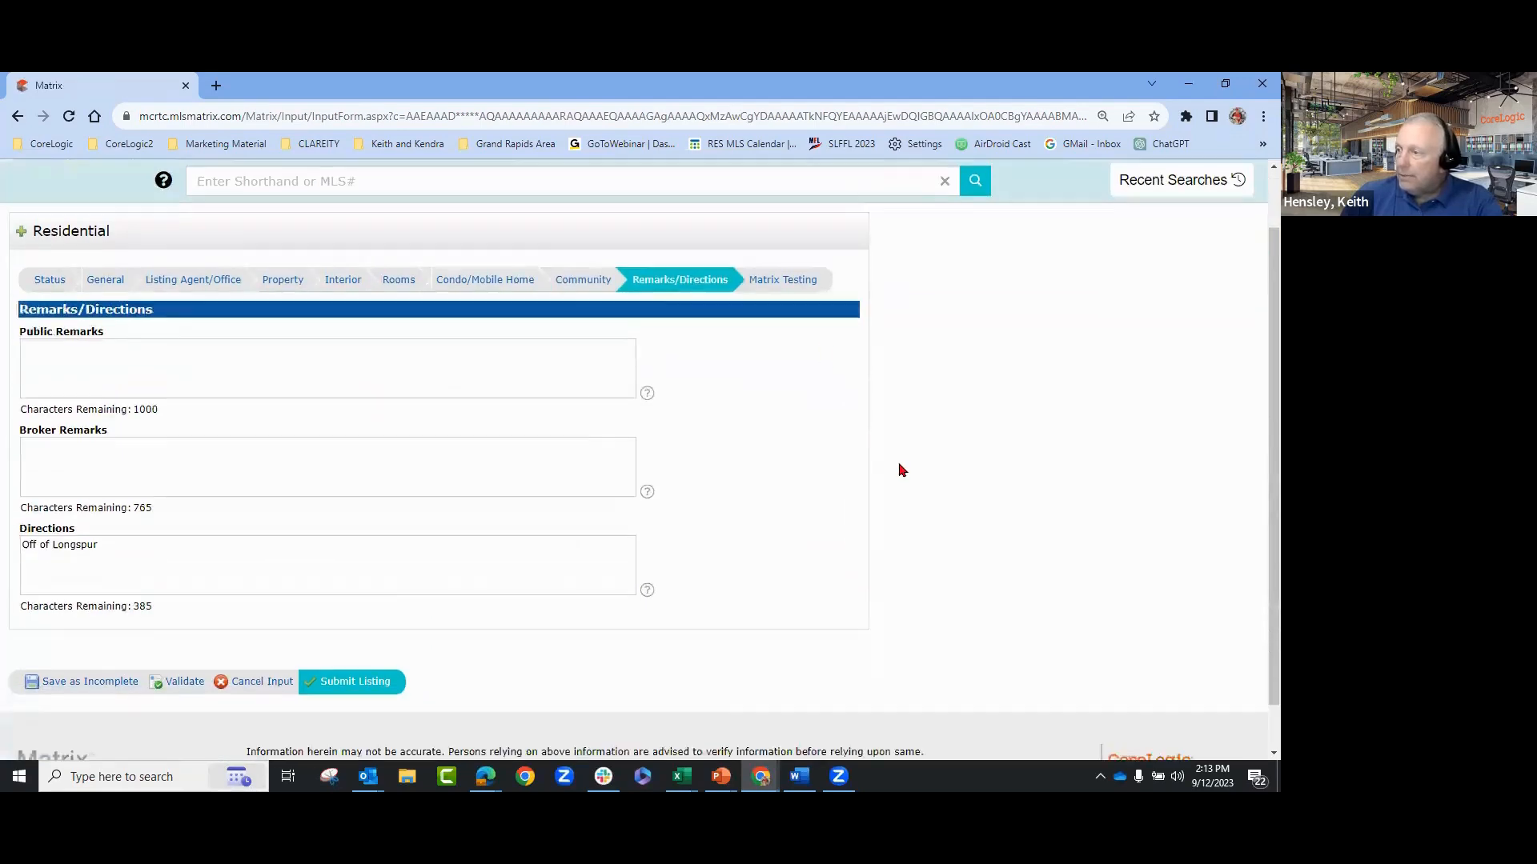
{"action": "scroll", "coordinate": [900, 469], "scroll_direction": "up", "scroll_amount": 3}
{"action": "left_click", "coordinate": [190, 359]}
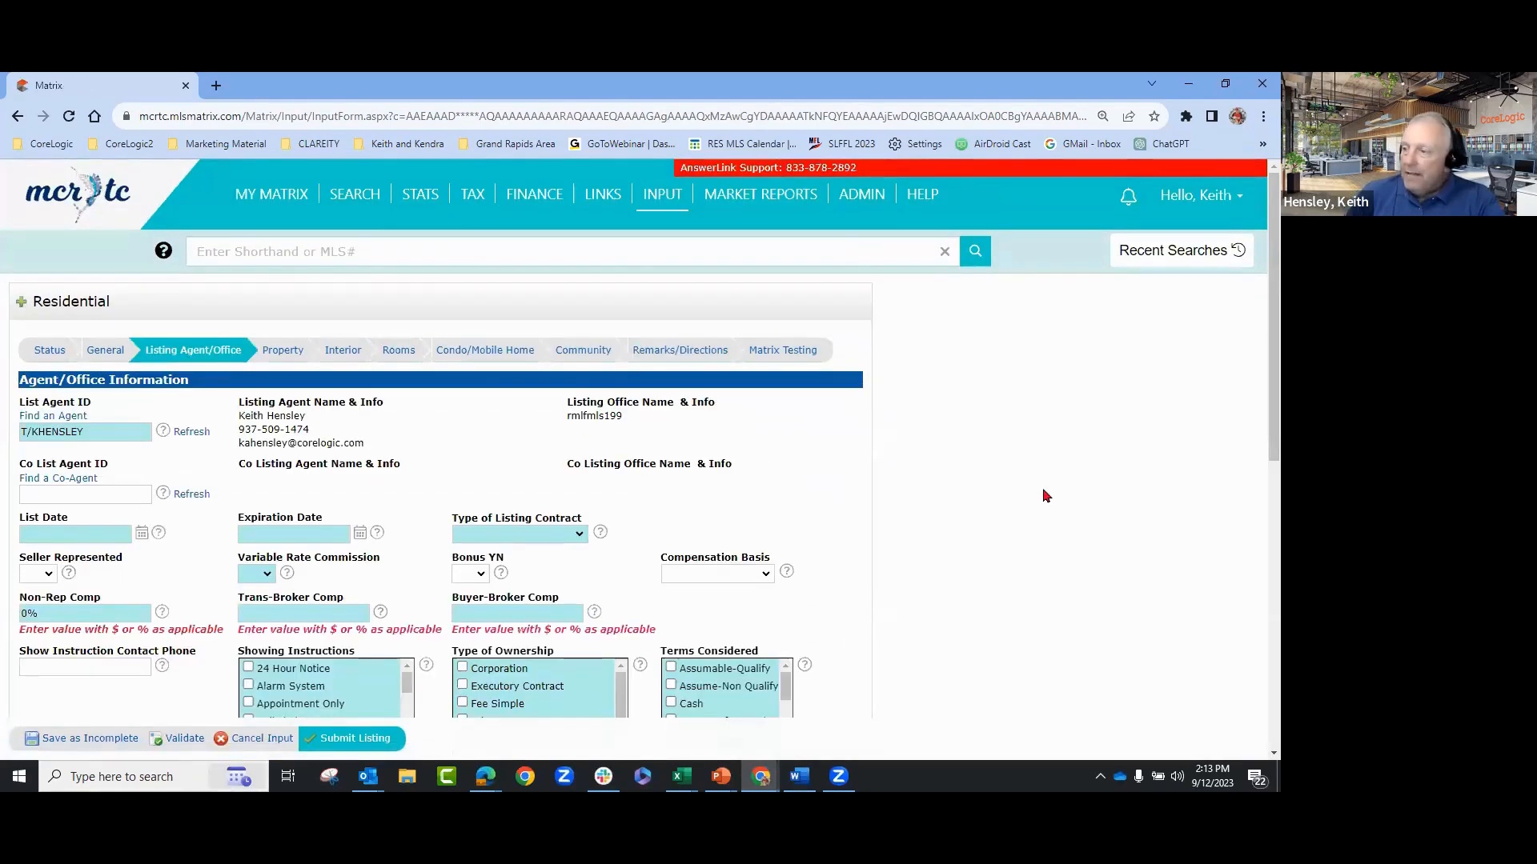
- Scroll the Listing Agent/Office tab down to Non-Rep Comp, Internet YN and Virtual Tour fields
{"action": "scroll", "coordinate": [1046, 495], "scroll_direction": "down", "scroll_amount": 2}
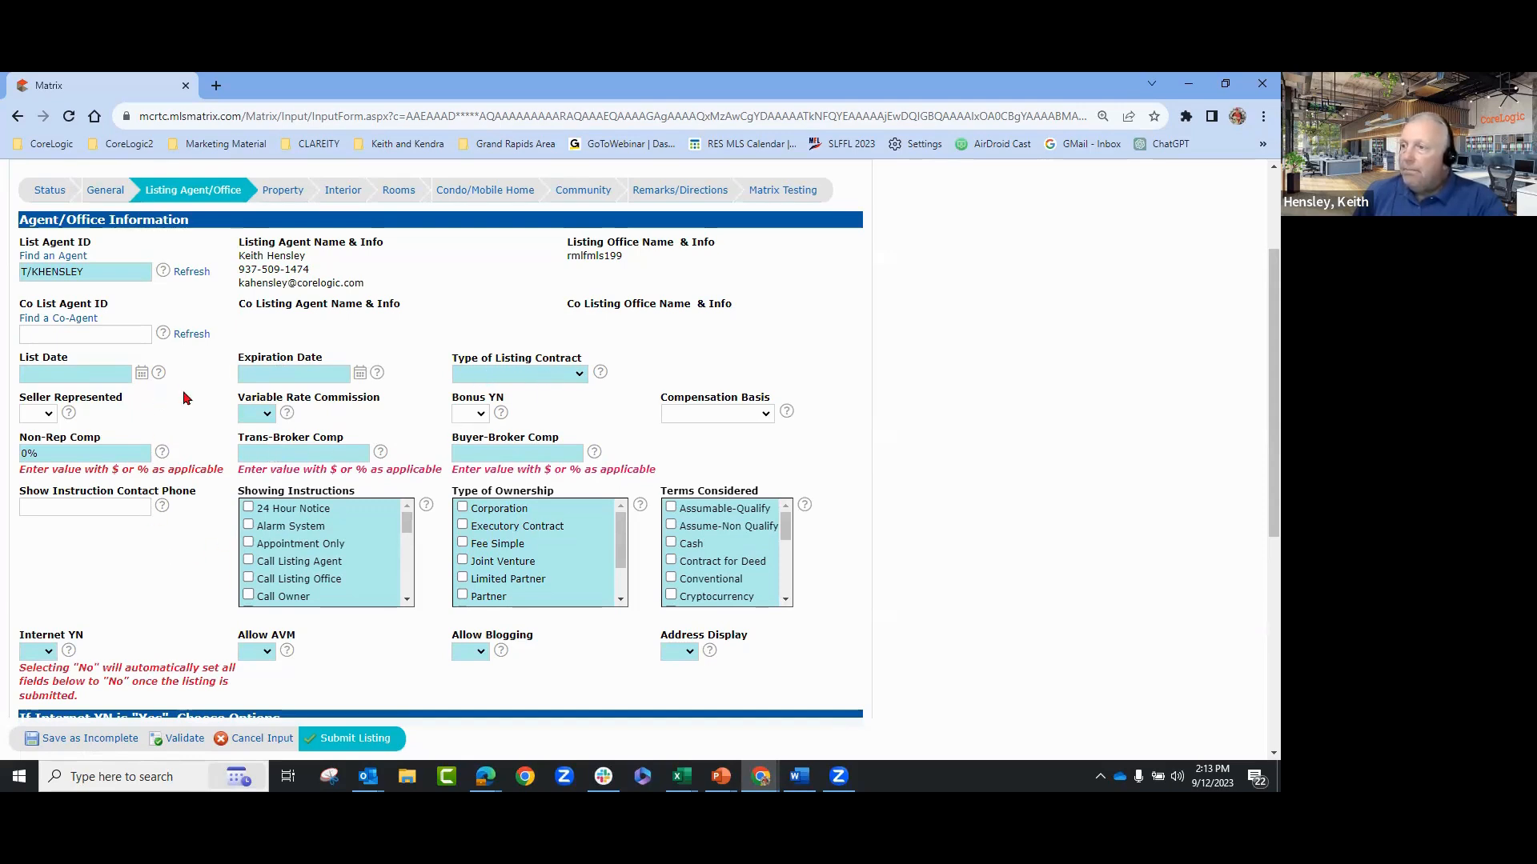
{"action": "scroll", "coordinate": [832, 353], "scroll_direction": "down", "scroll_amount": 1}
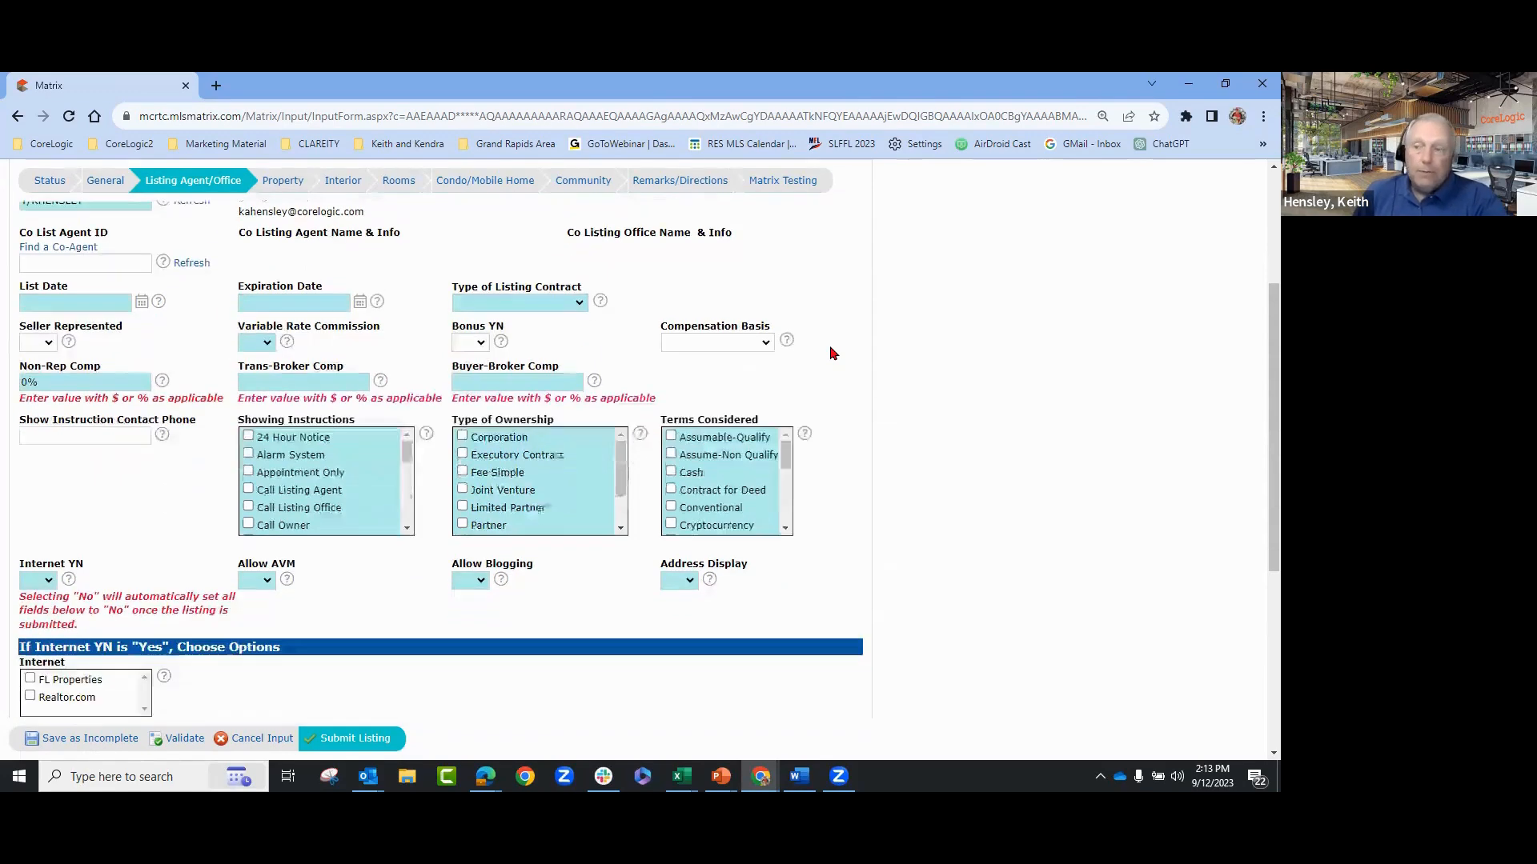
{"action": "scroll", "coordinate": [960, 349], "scroll_direction": "down", "scroll_amount": 1}
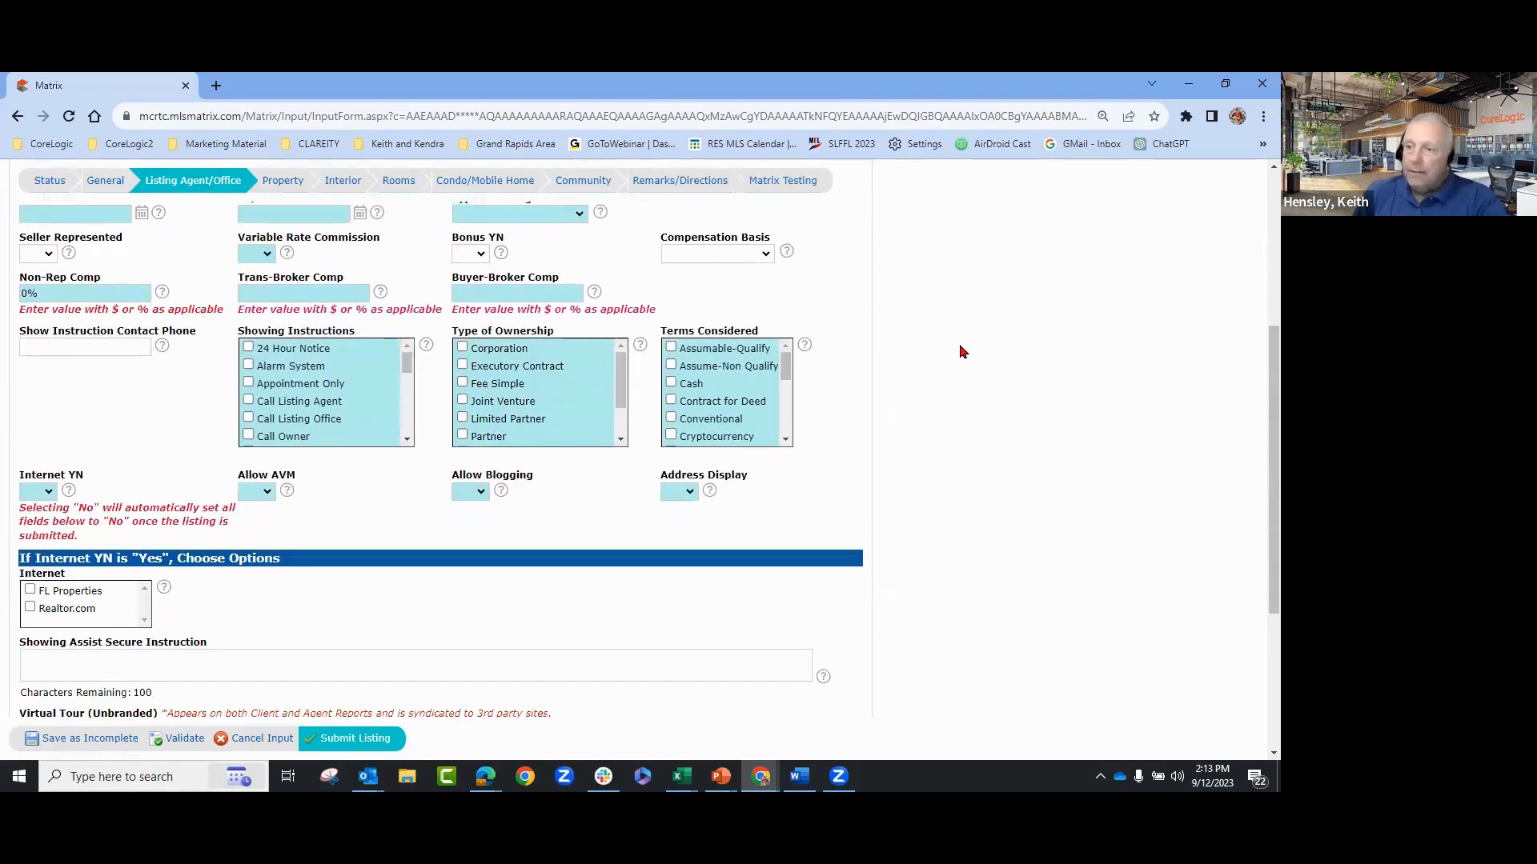
{"action": "scroll", "coordinate": [962, 353], "scroll_direction": "up", "scroll_amount": 3}
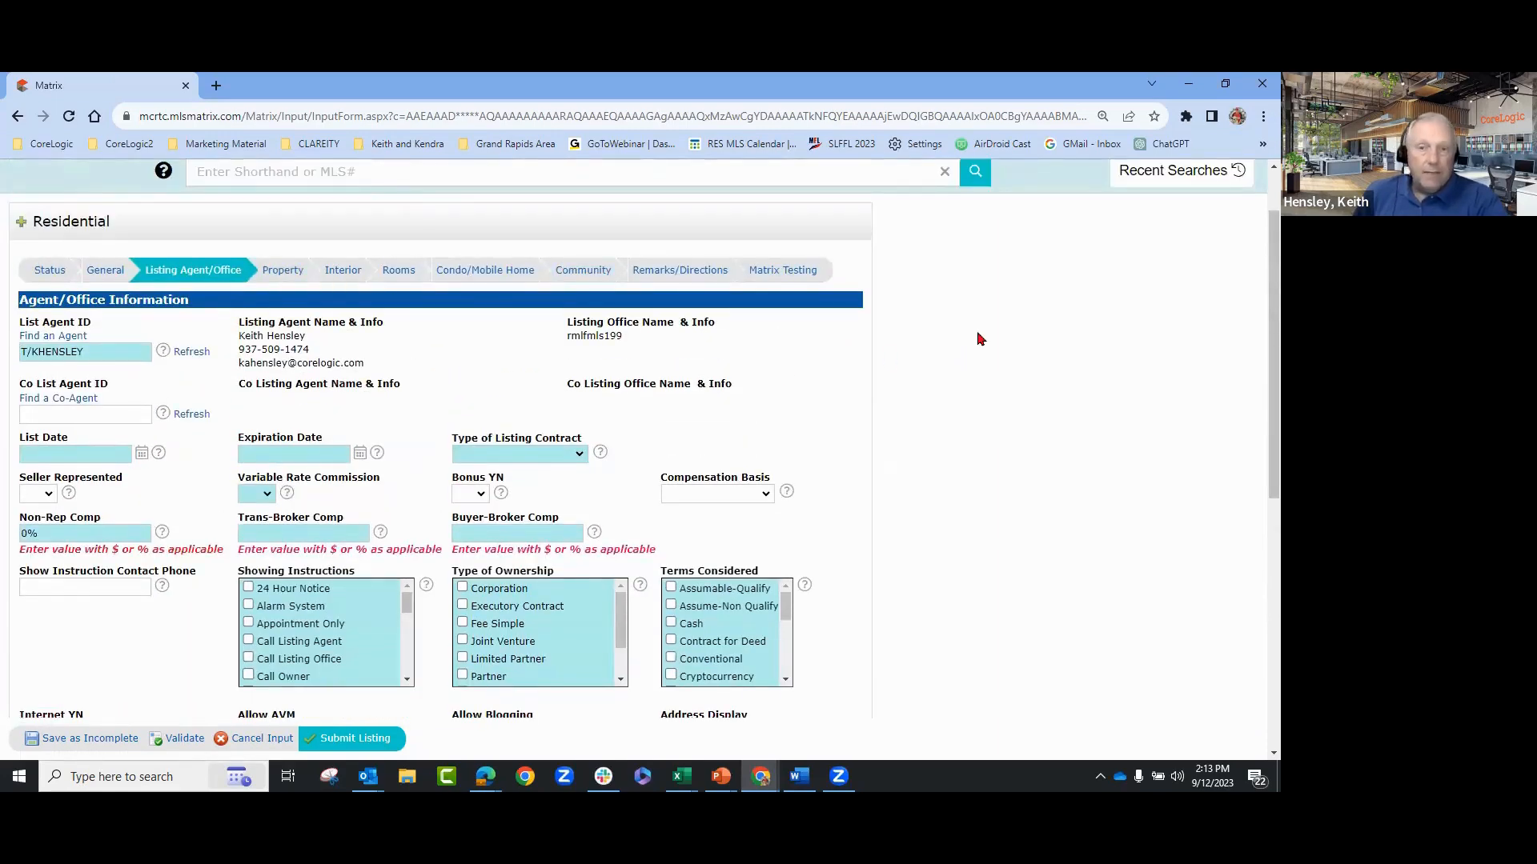
{"action": "scroll", "coordinate": [978, 336], "scroll_direction": "down", "scroll_amount": 2}
{"action": "scroll", "coordinate": [978, 337], "scroll_direction": "down", "scroll_amount": 2}
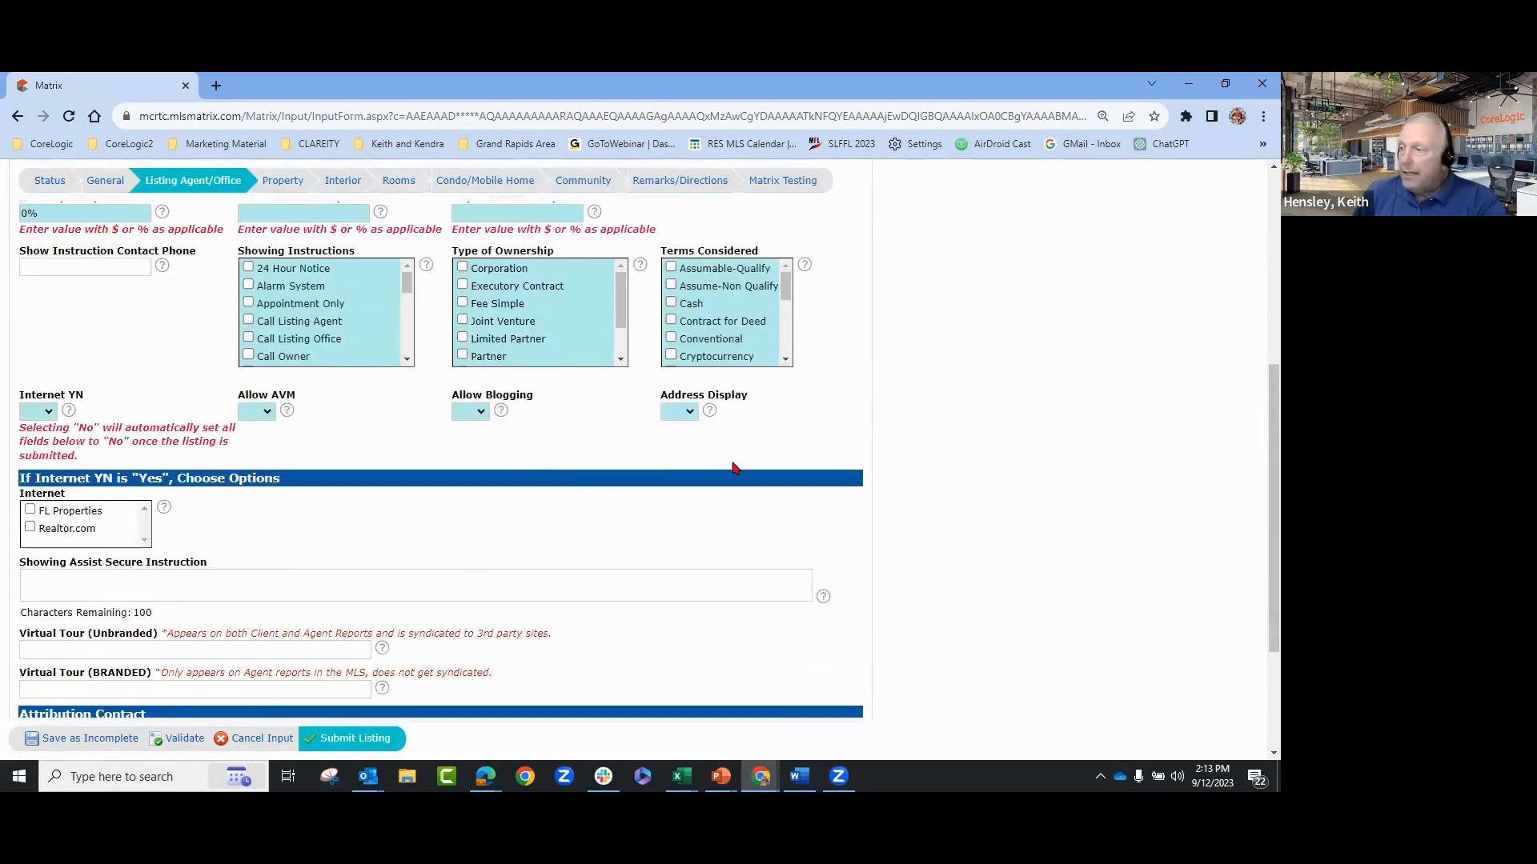
- Save the Residential listing as Incomplete and confirm the Input Succeeded message with its MLS number
{"action": "left_click", "coordinate": [99, 741]}
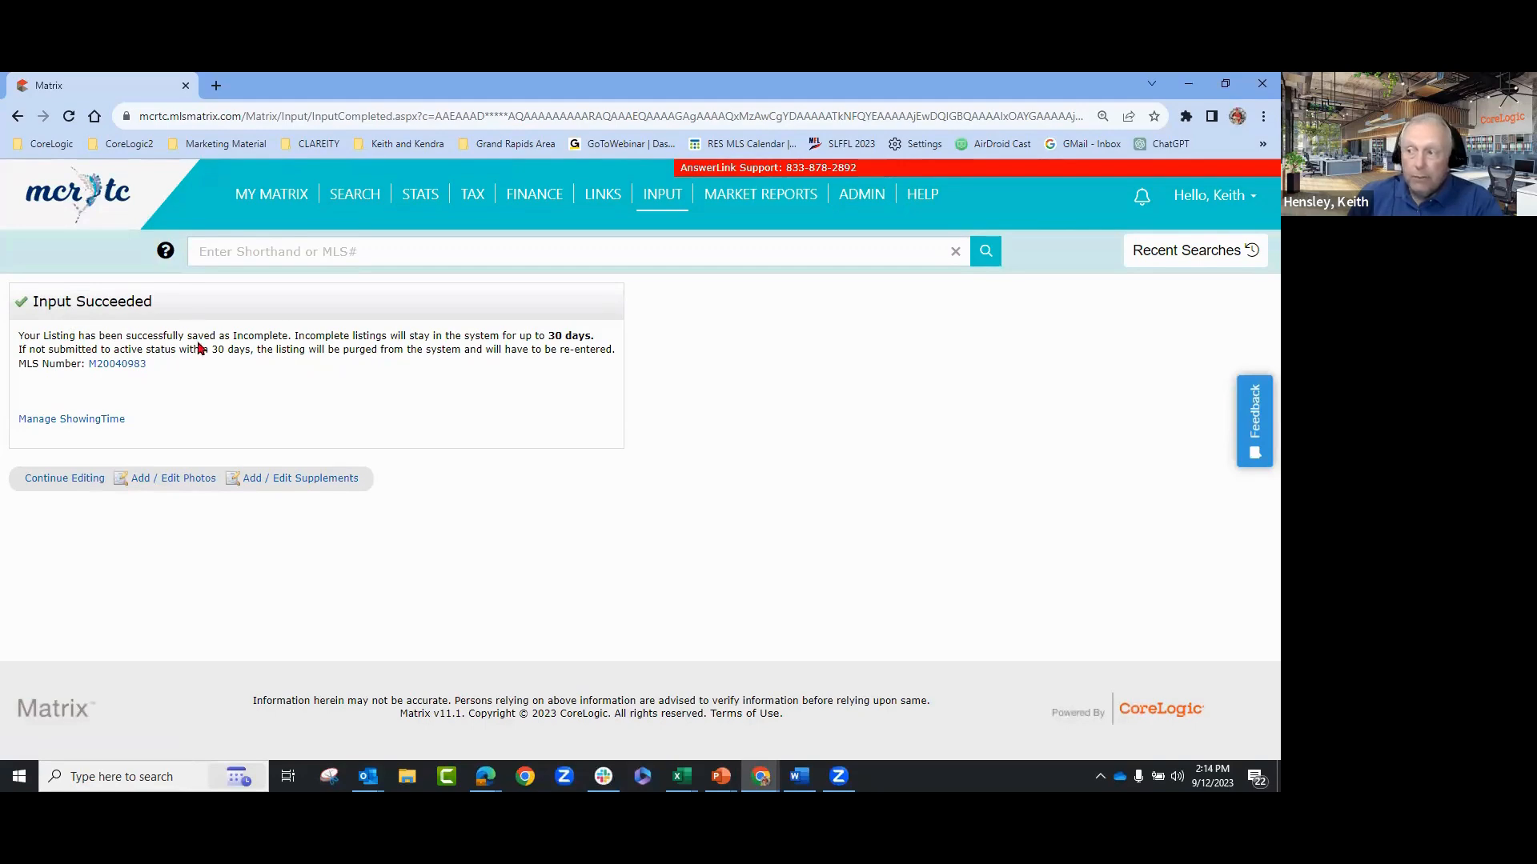
{"action": "double_click", "coordinate": [234, 336]}
{"action": "left_click", "coordinate": [354, 400]}
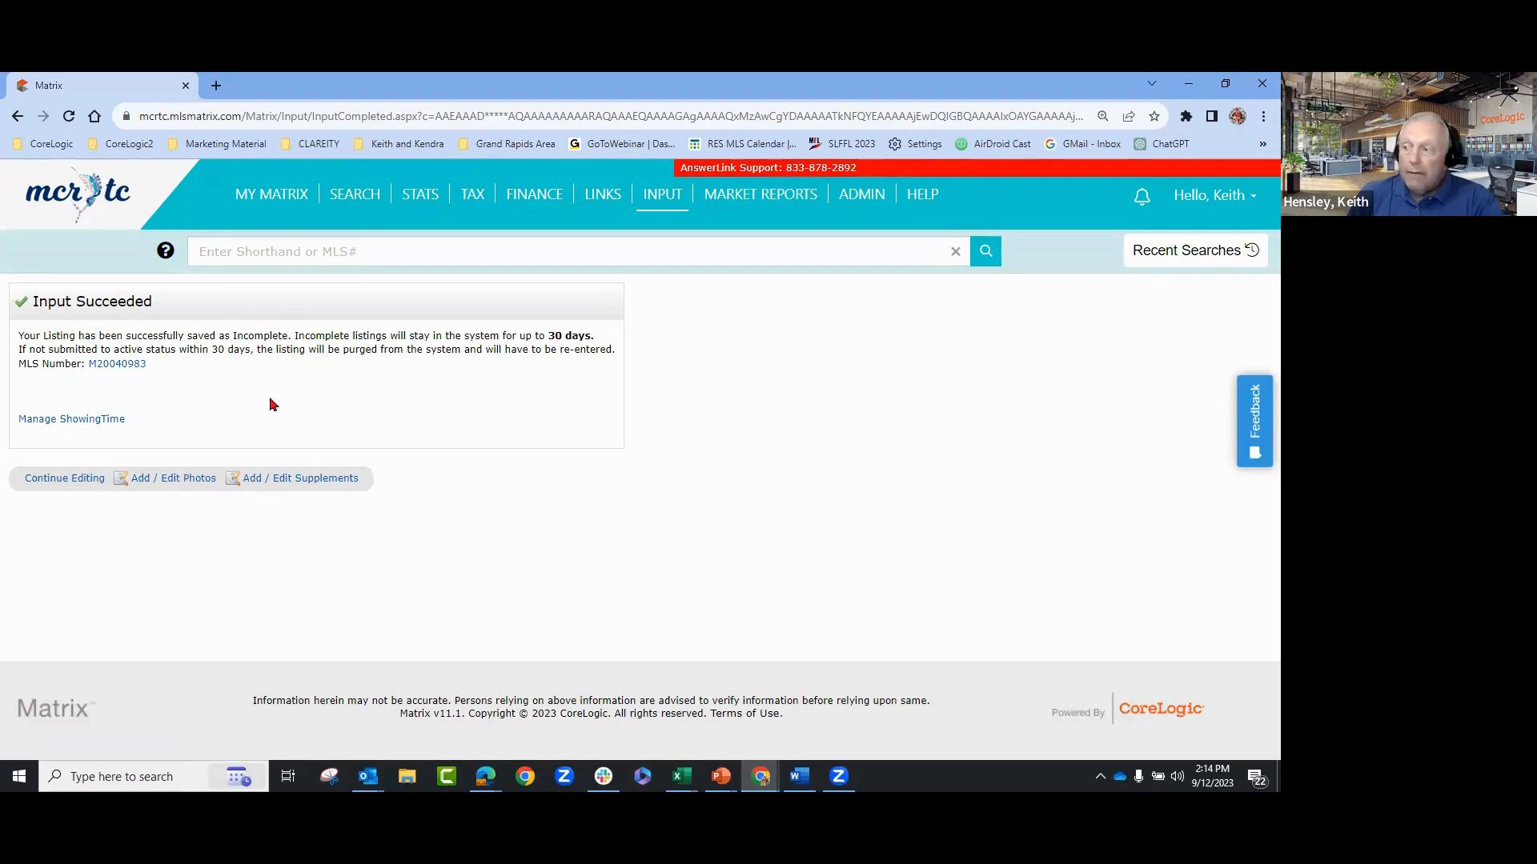
{"action": "left_click", "coordinate": [165, 480]}
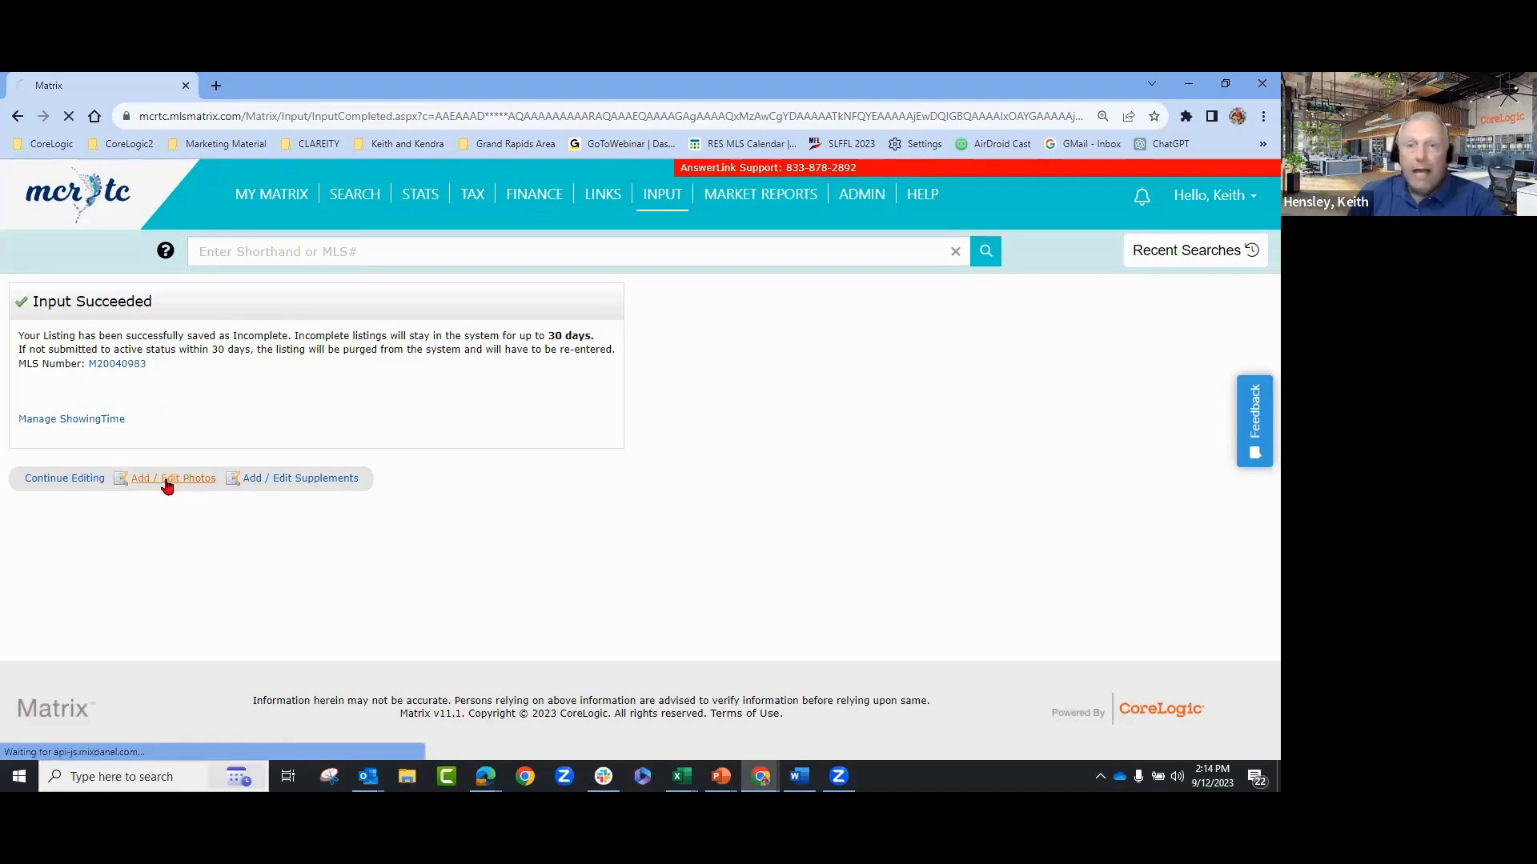
{"action": "scroll", "coordinate": [1133, 462], "scroll_direction": "down", "scroll_amount": 1}
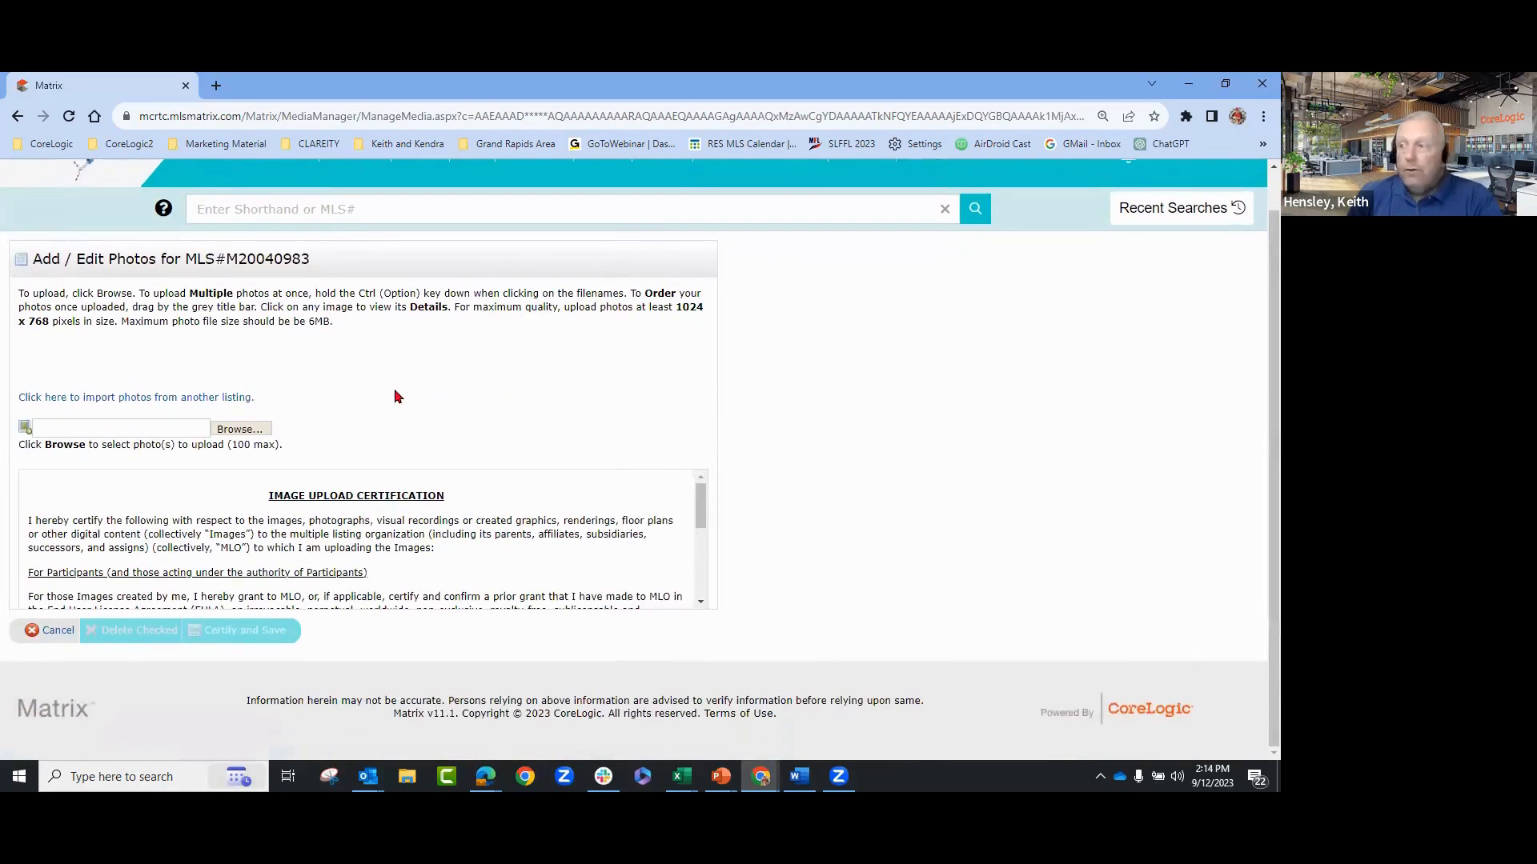
{"action": "left_click", "coordinate": [146, 397]}
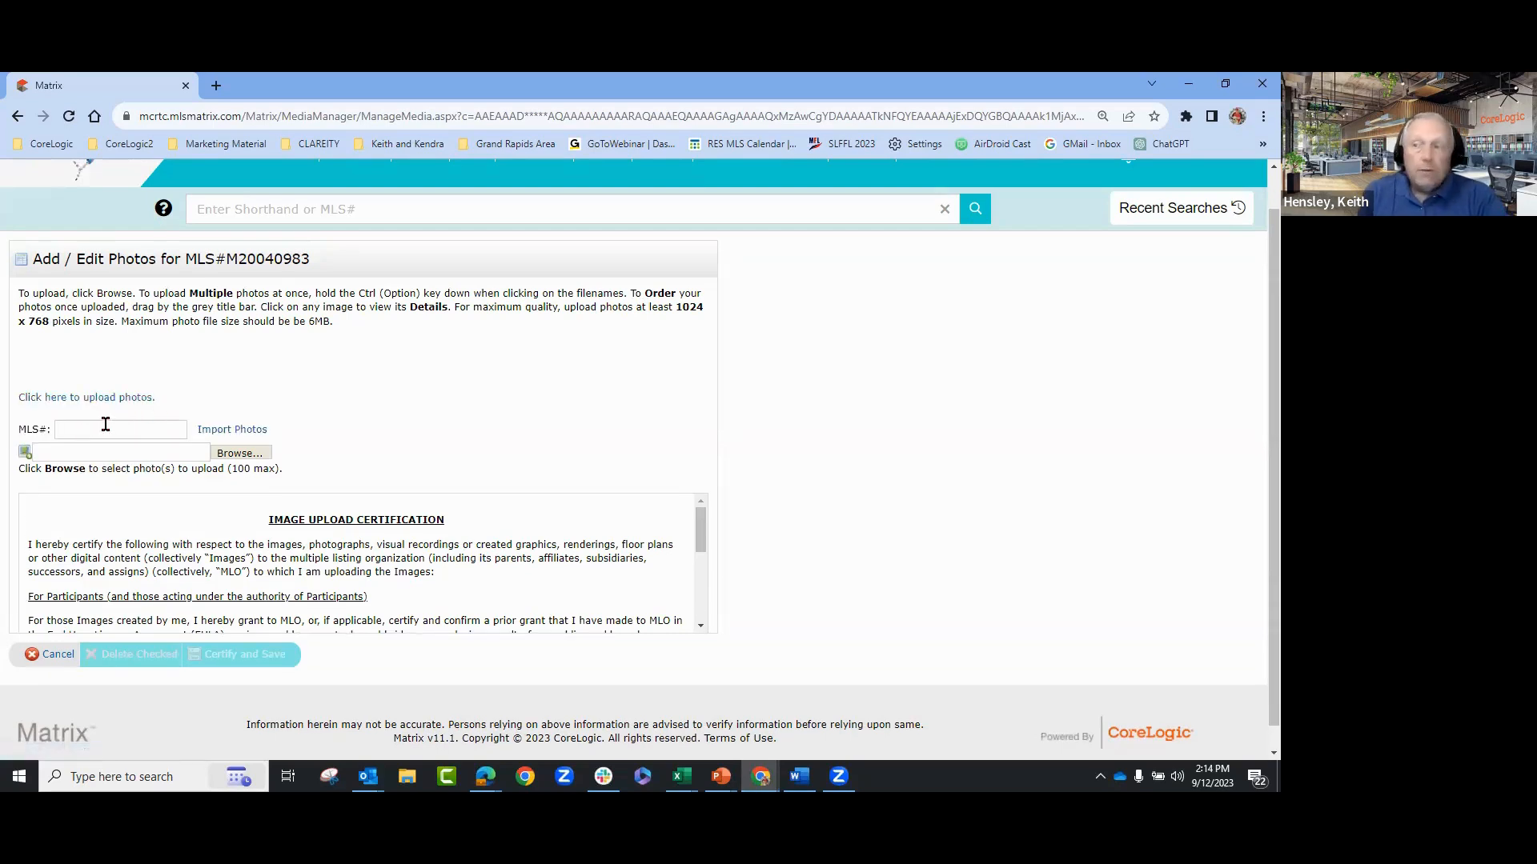
{"action": "left_click", "coordinate": [106, 426]}
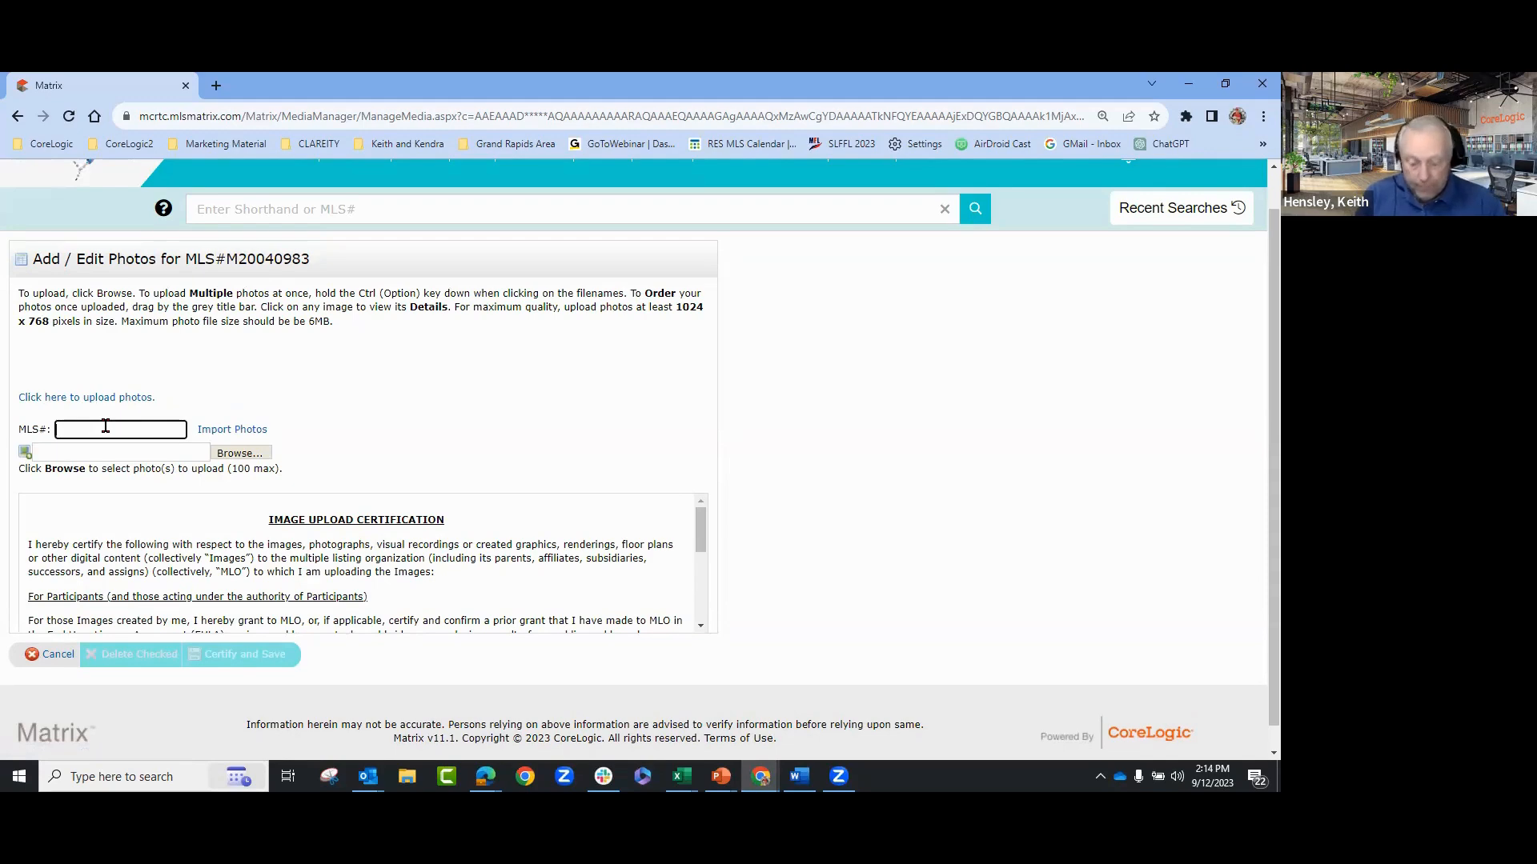
{"action": "type", "text": "m2003"}
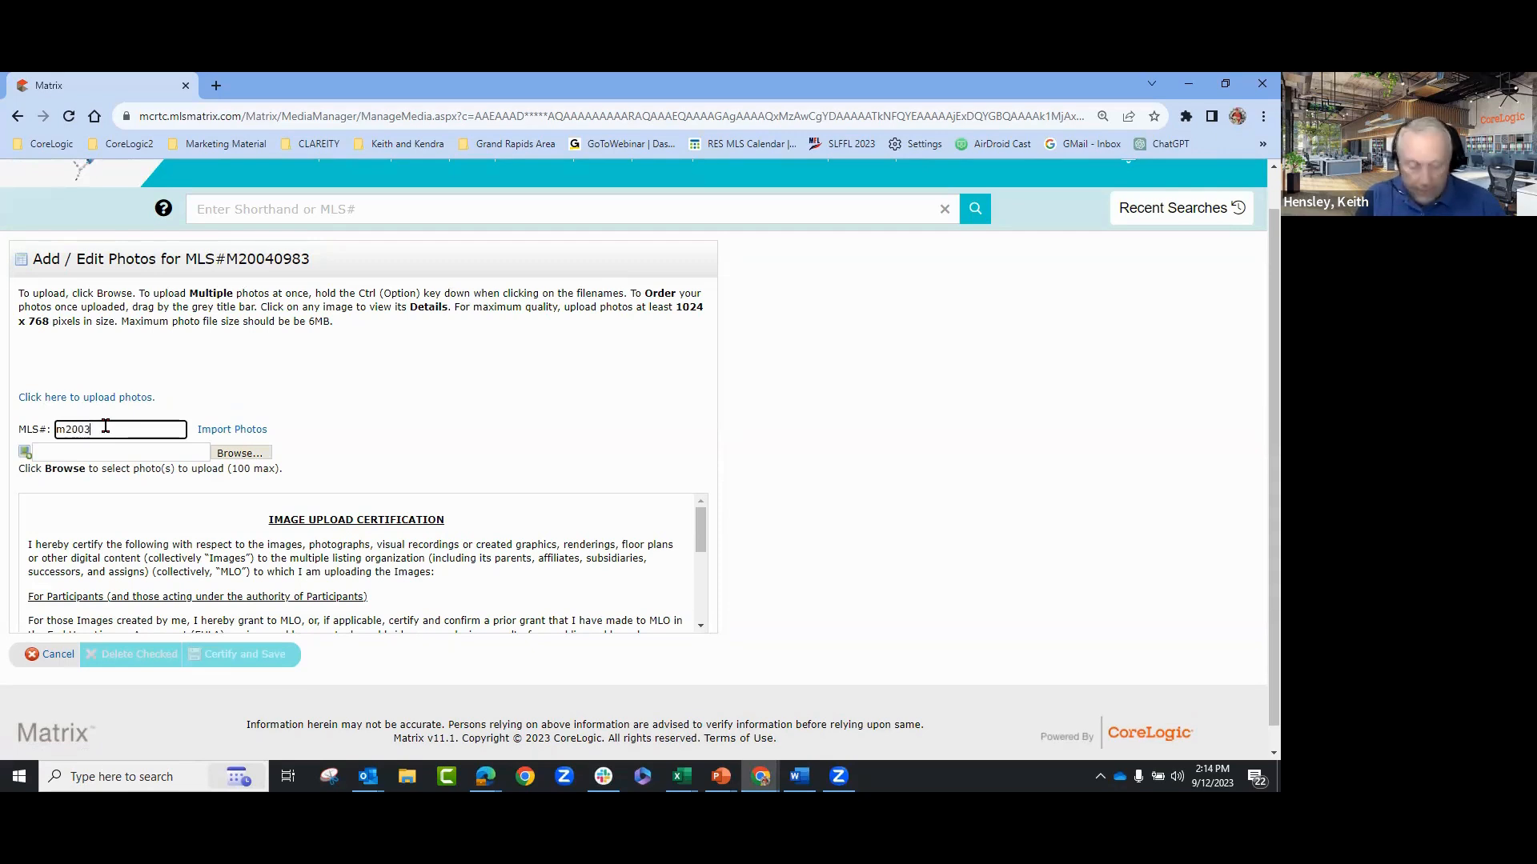
{"action": "type", "text": "9443"}
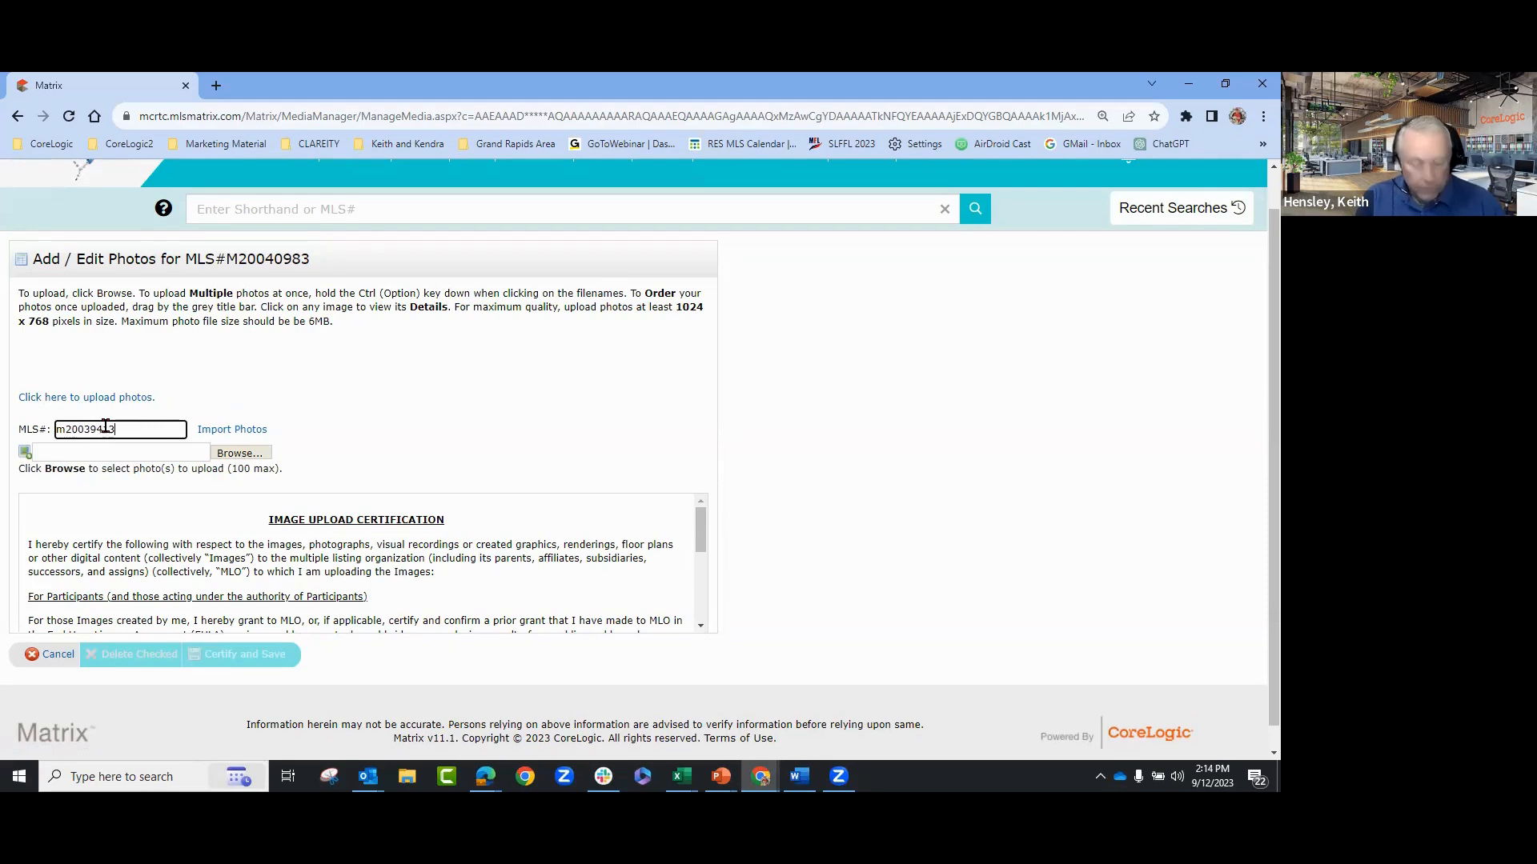
{"action": "left_click", "coordinate": [214, 431]}
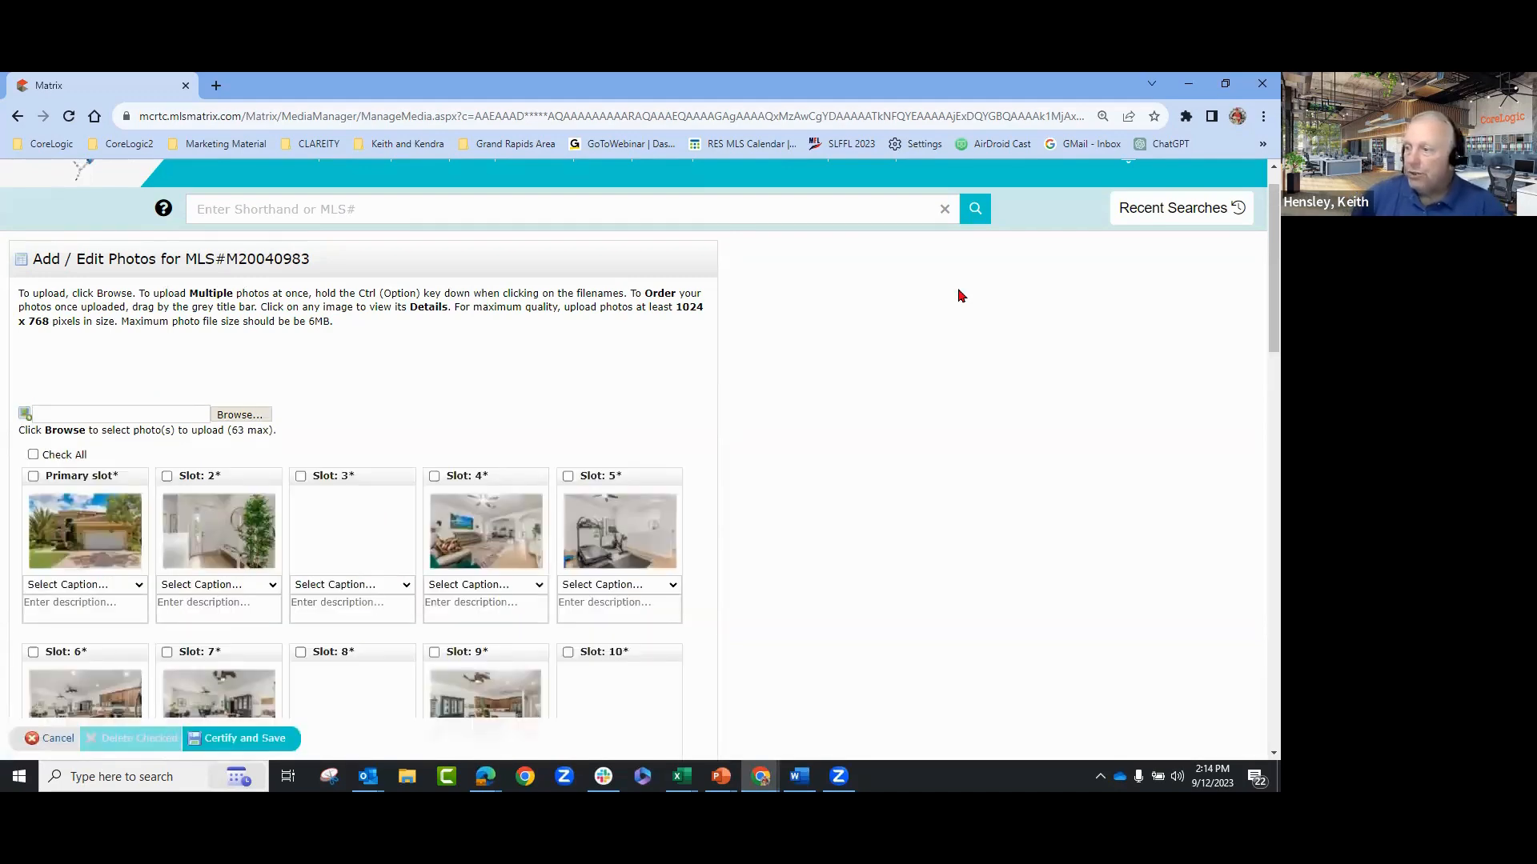
{"action": "scroll", "coordinate": [912, 551], "scroll_direction": "down", "scroll_amount": 2}
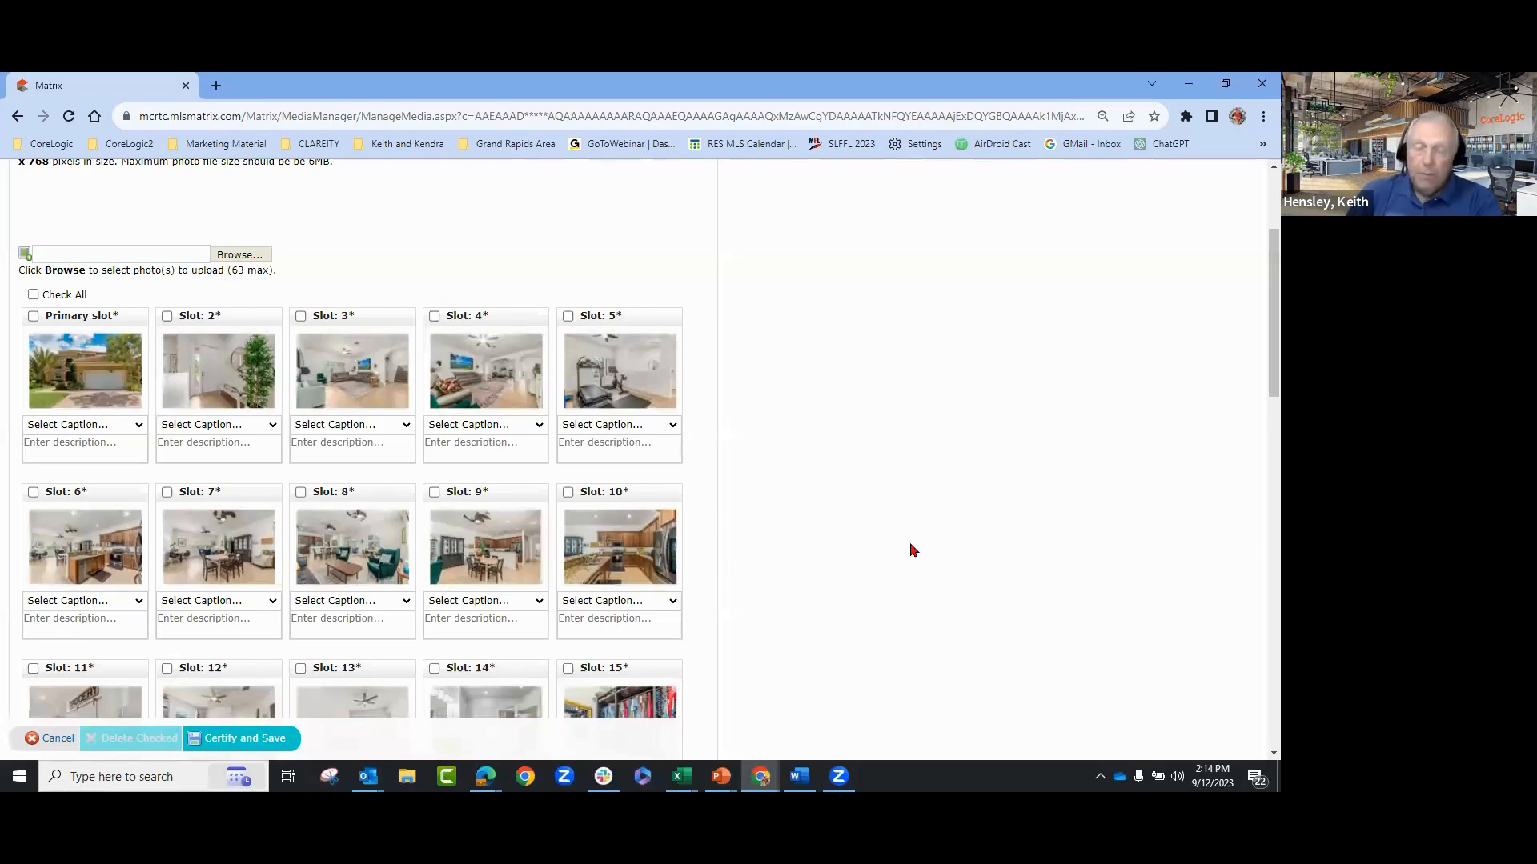
{"action": "scroll", "coordinate": [912, 550], "scroll_direction": "down", "scroll_amount": 4}
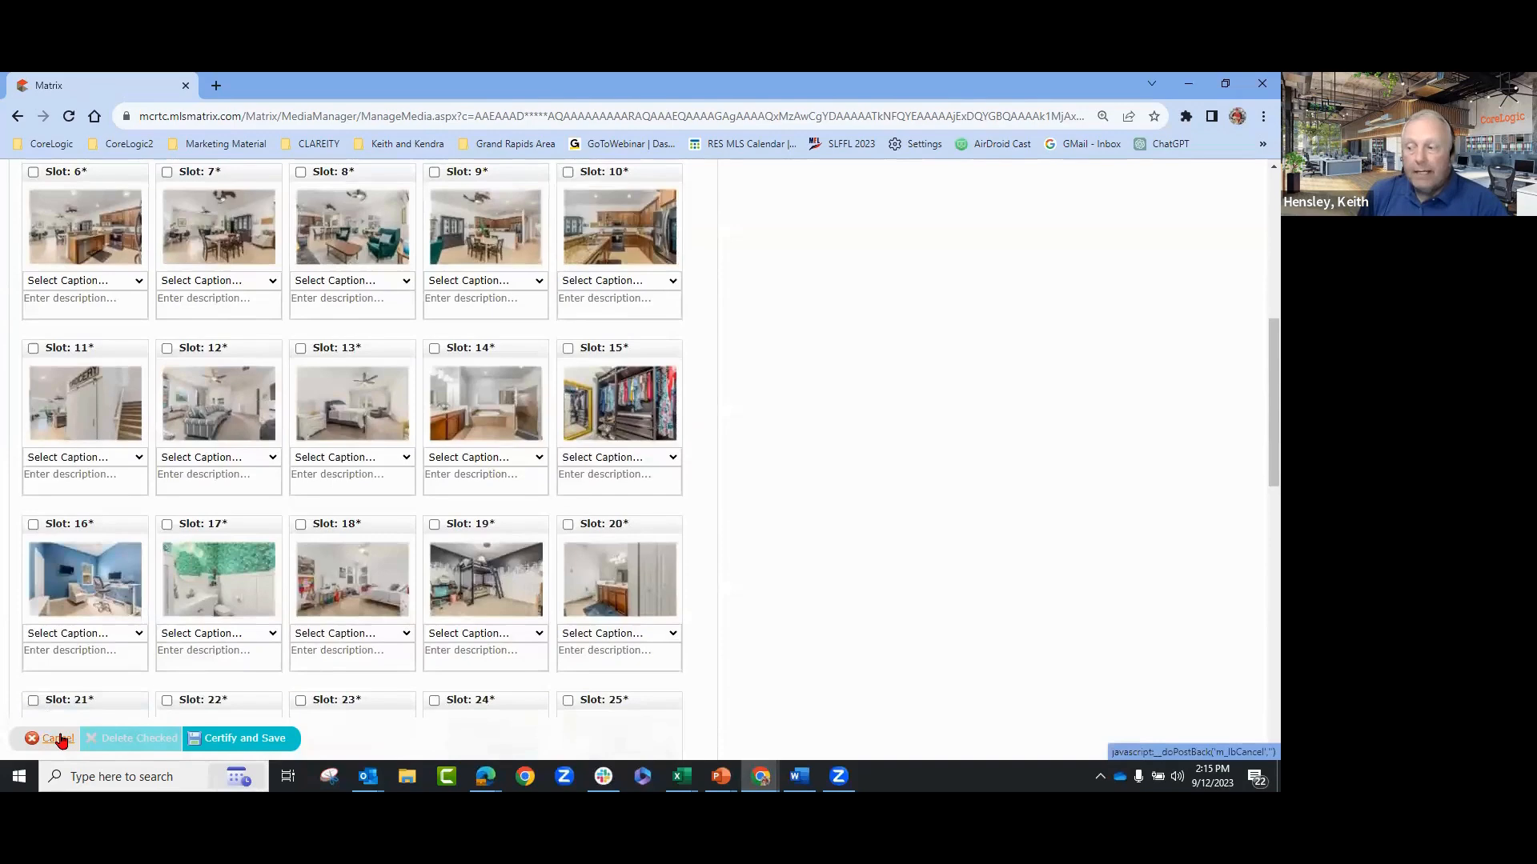
{"action": "left_click", "coordinate": [60, 739]}
{"action": "left_click", "coordinate": [726, 211]}
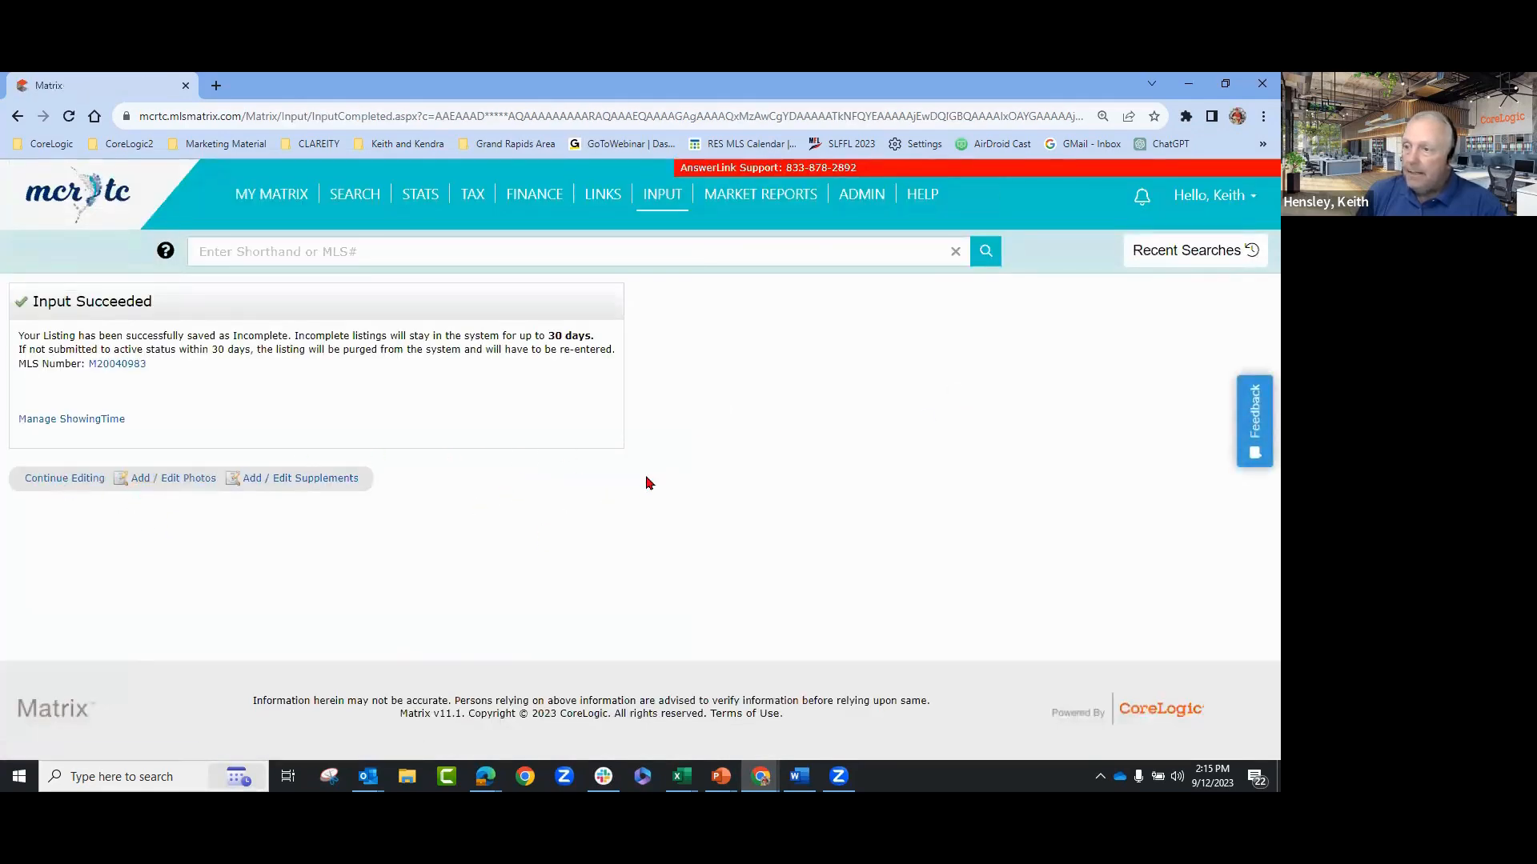
- Return to the Matrix home page and go to Input > Add new under Listings for the form choices
{"action": "left_click", "coordinate": [72, 196]}
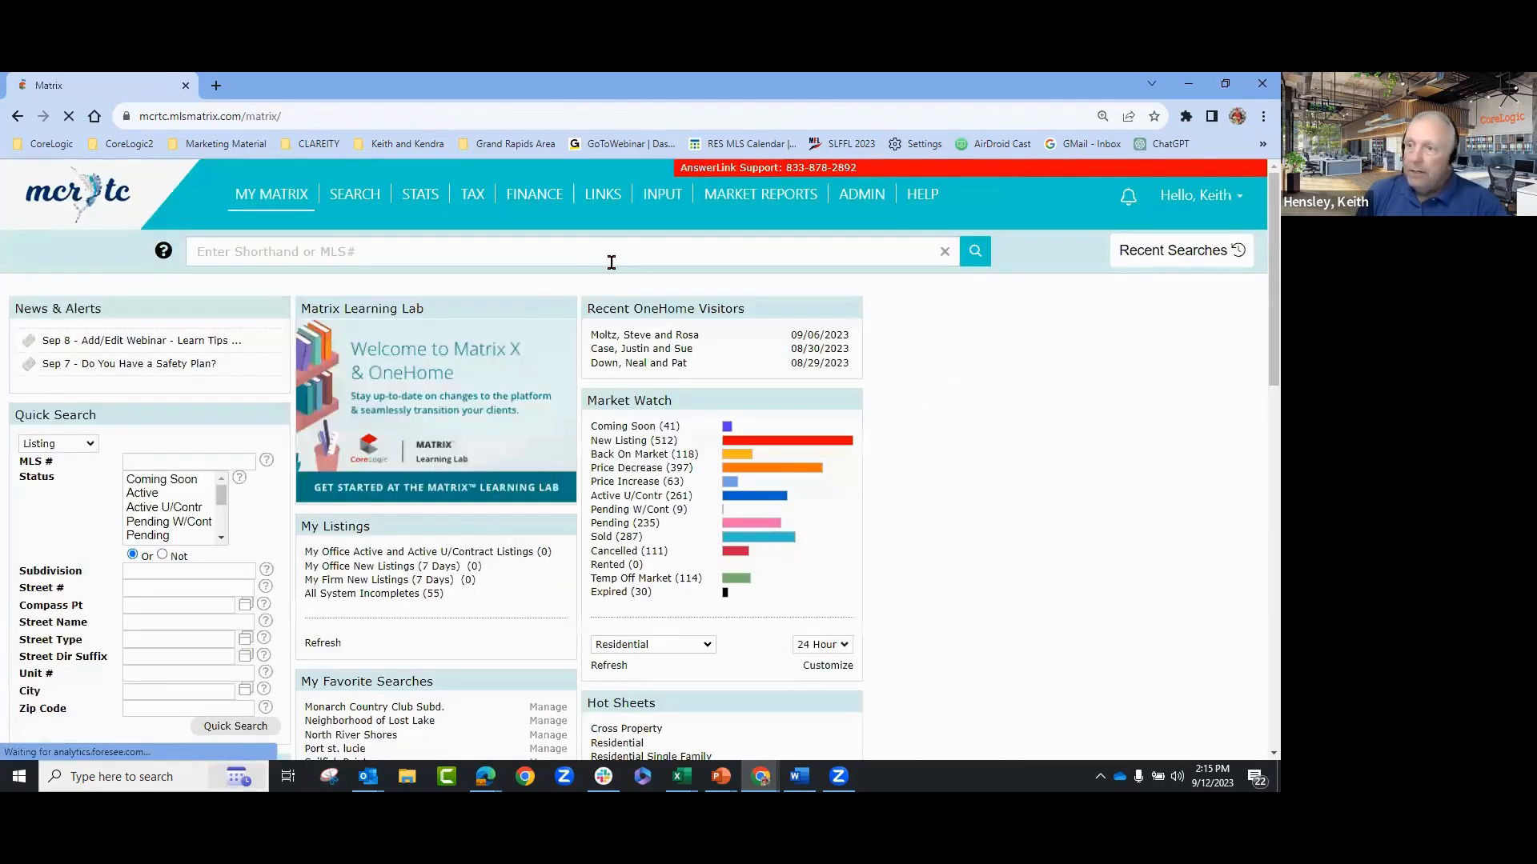
{"action": "left_click", "coordinate": [663, 196]}
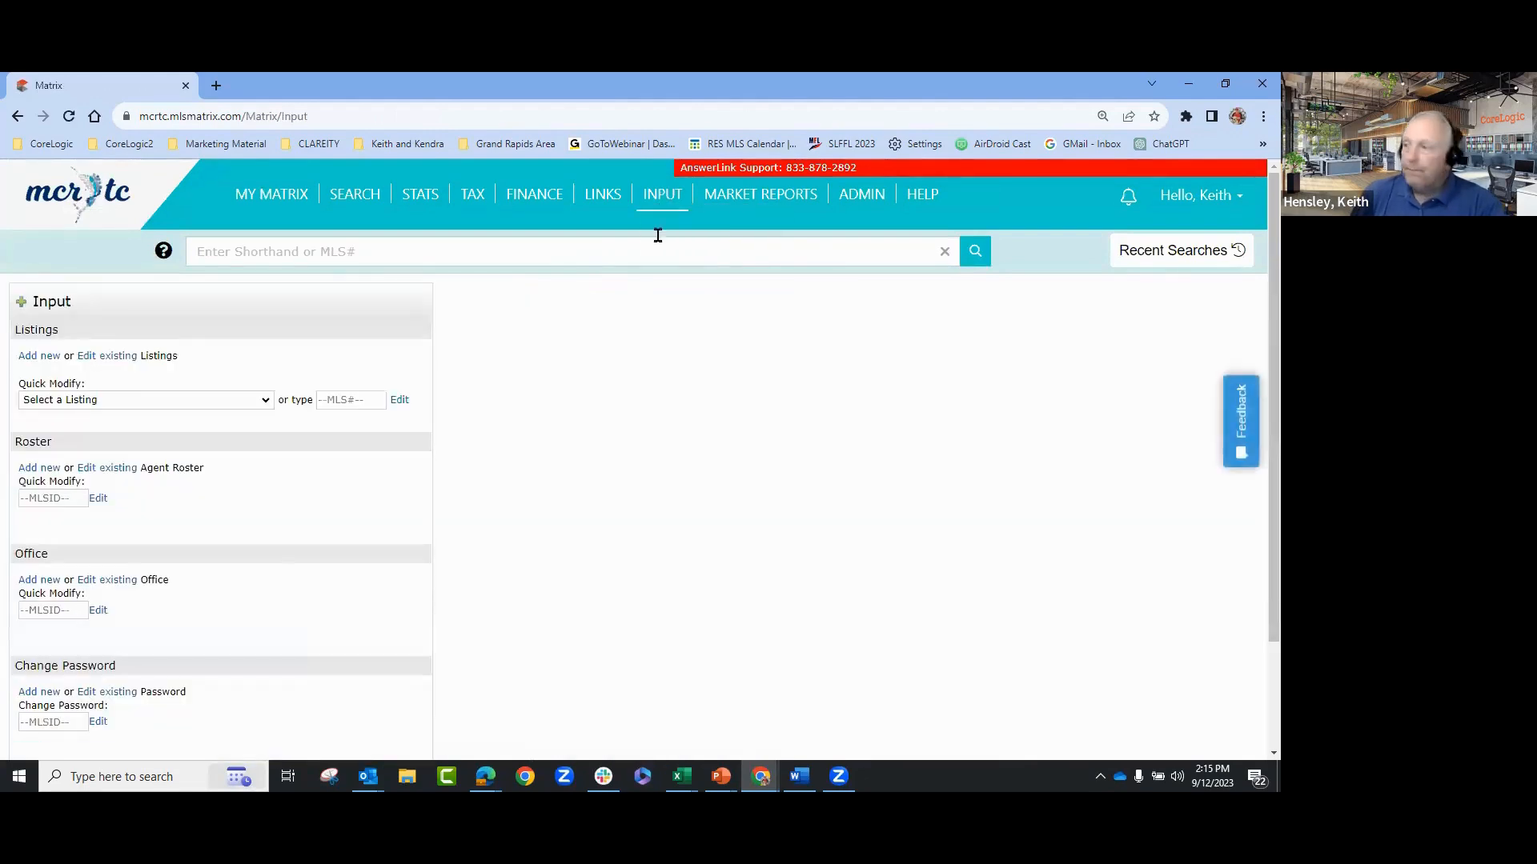
{"action": "left_click", "coordinate": [49, 360]}
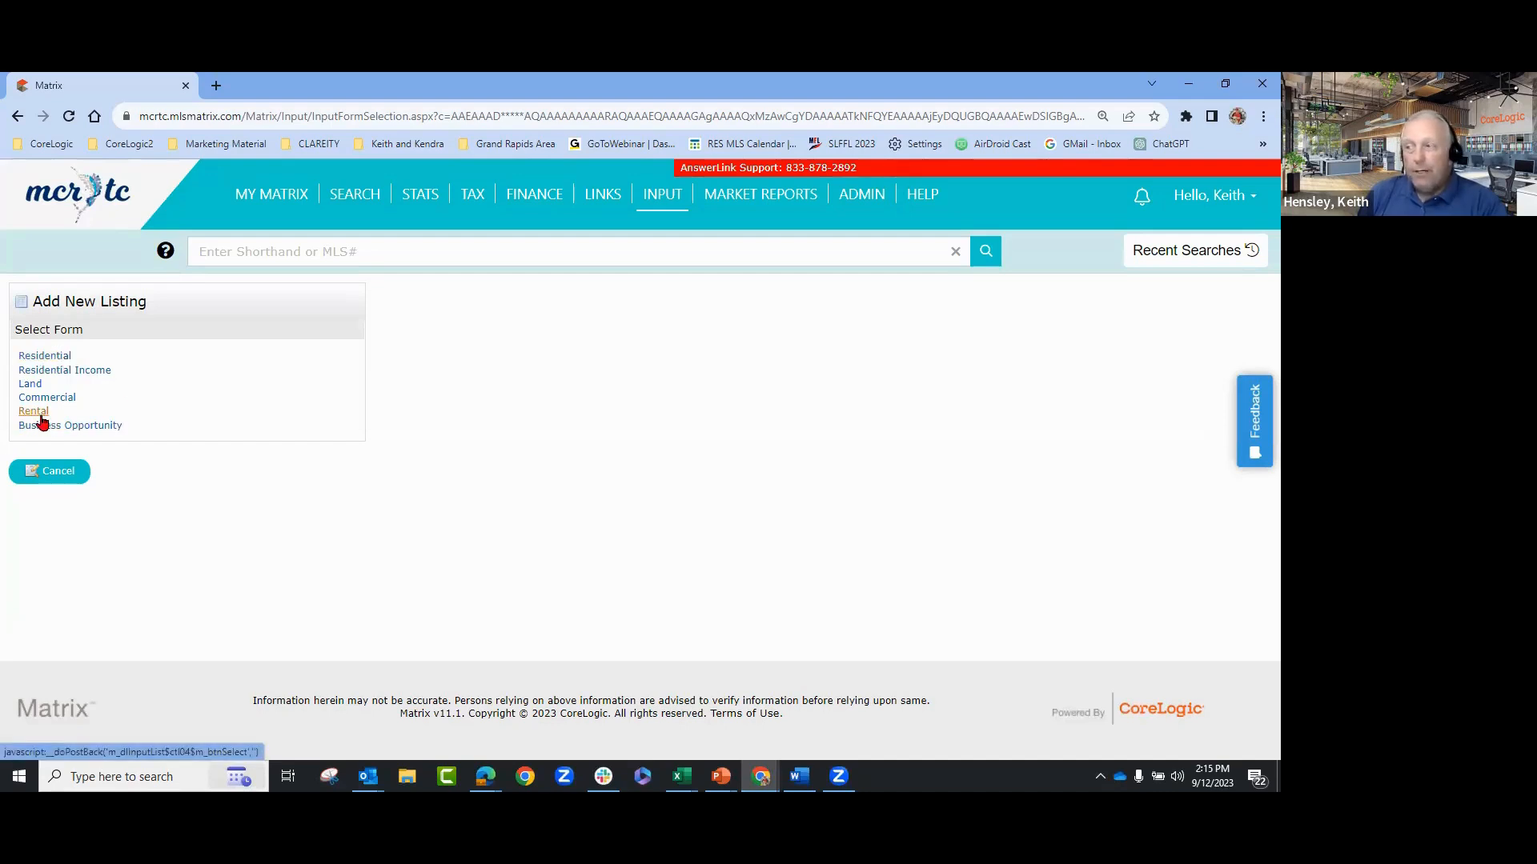
- Start a Rental listing filled from the existing cross-property listing found by typing 'm200'
{"action": "left_click", "coordinate": [34, 412]}
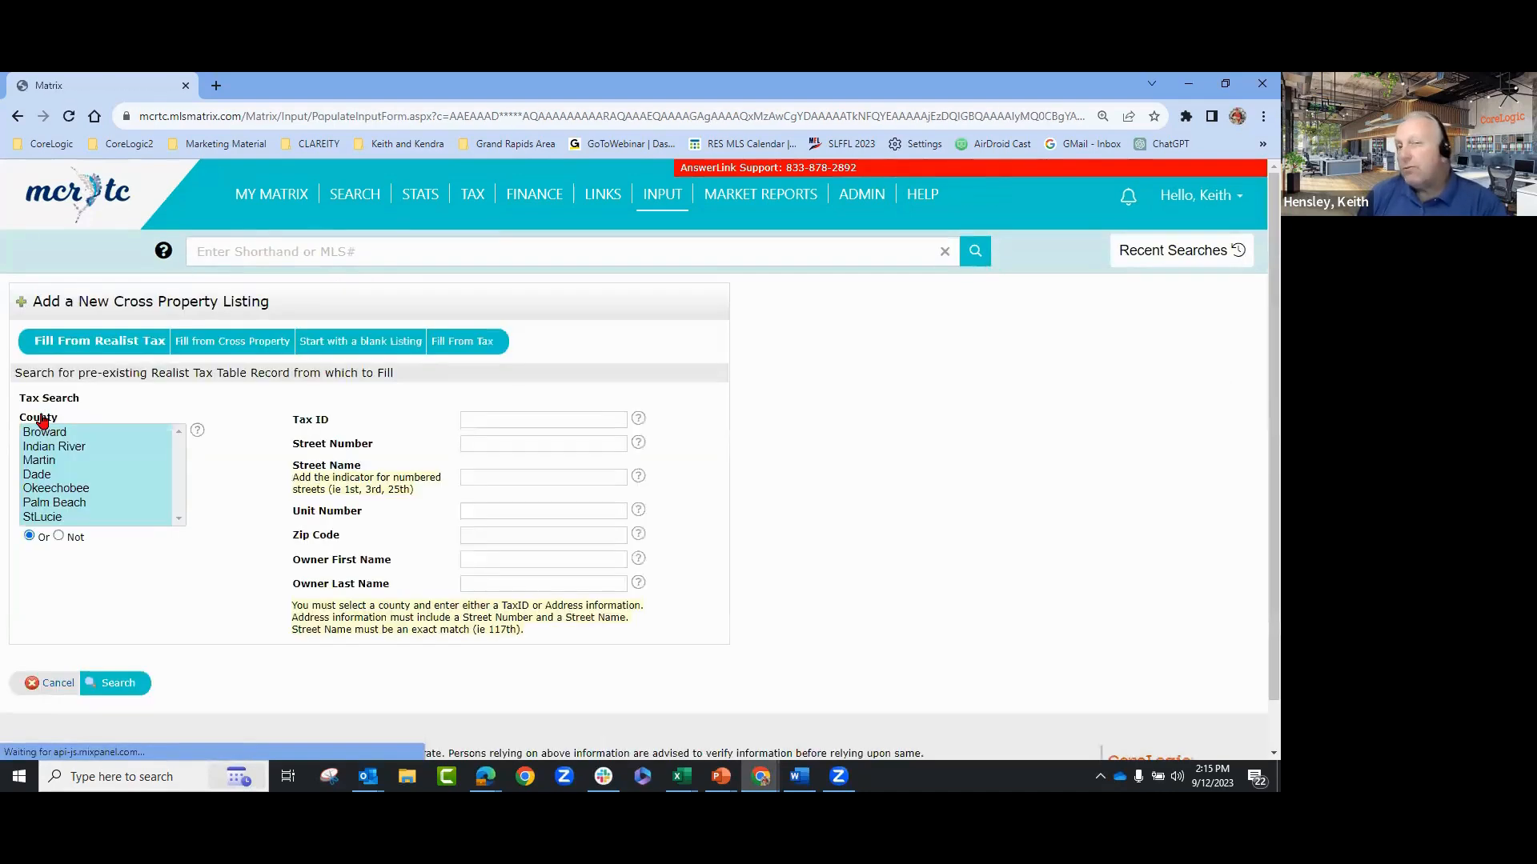
{"action": "left_click", "coordinate": [217, 346]}
{"action": "left_click", "coordinate": [76, 405]}
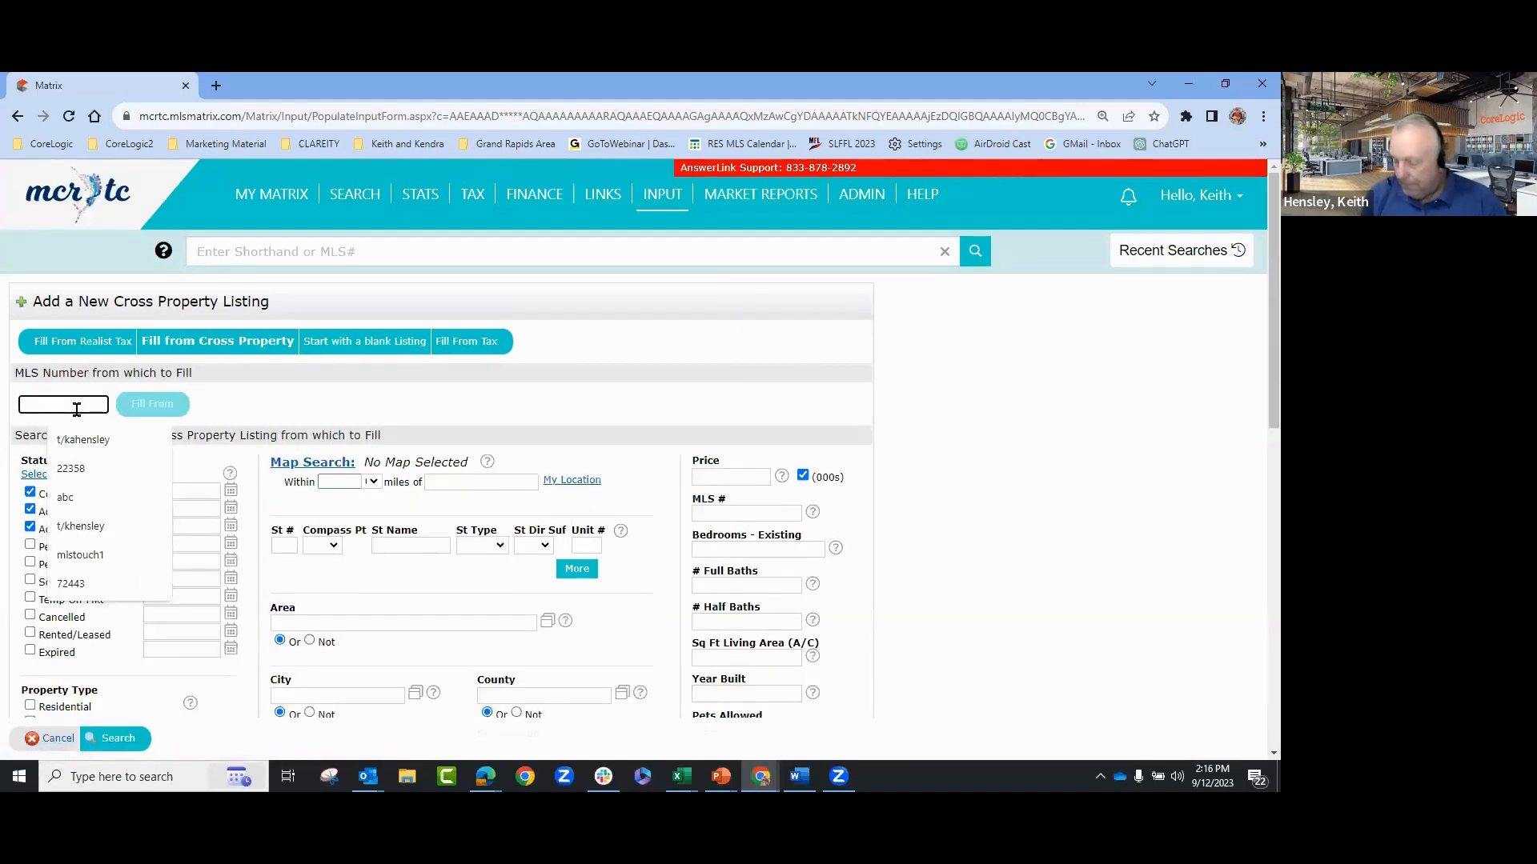
{"action": "type", "text": "m"}
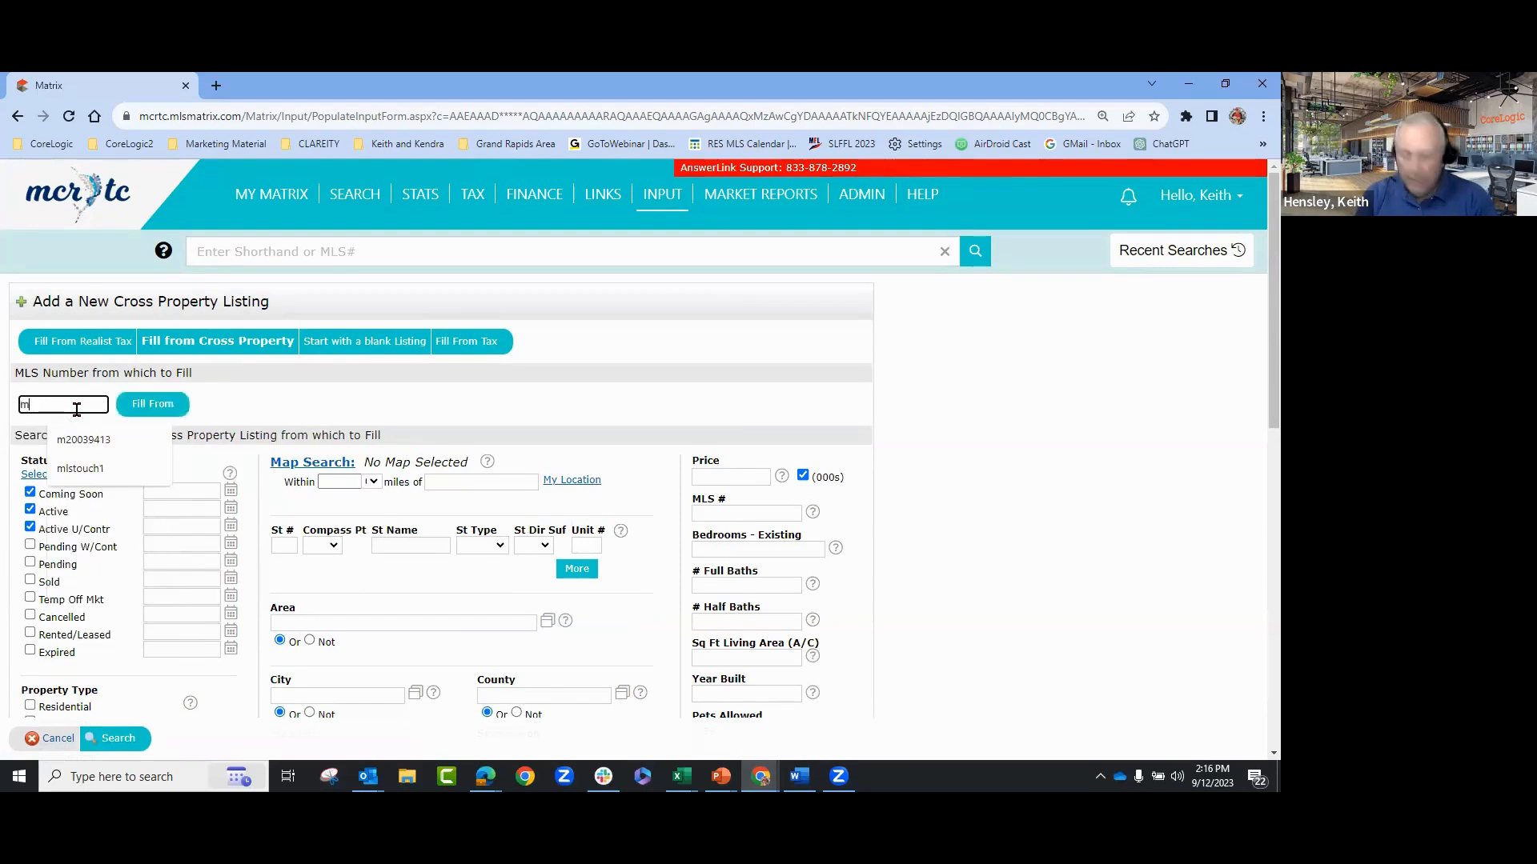
{"action": "type", "text": "20039413"}
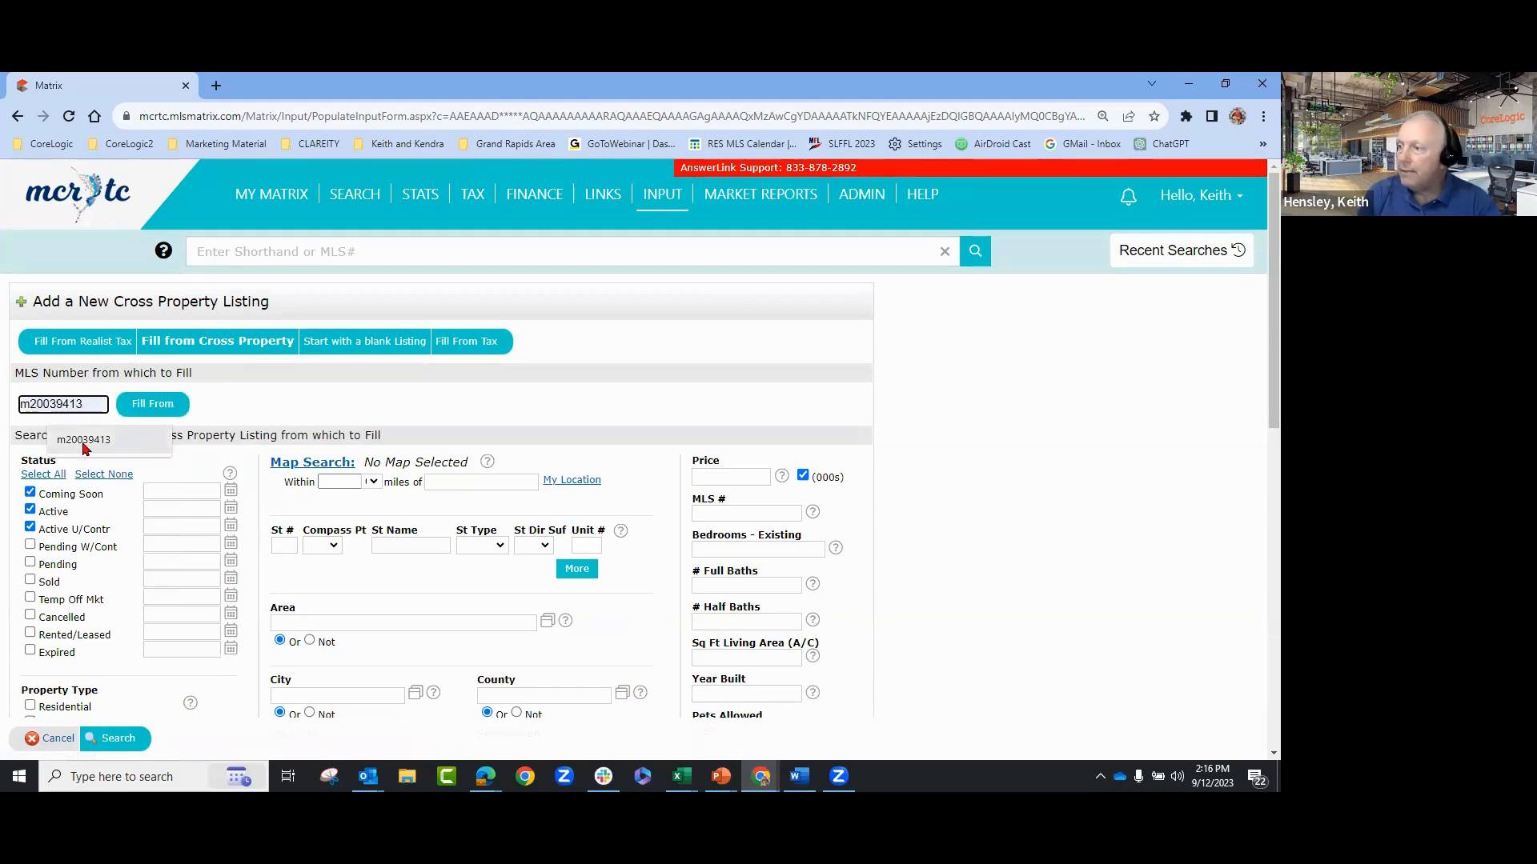
{"action": "left_click", "coordinate": [83, 440]}
{"action": "left_click", "coordinate": [144, 411]}
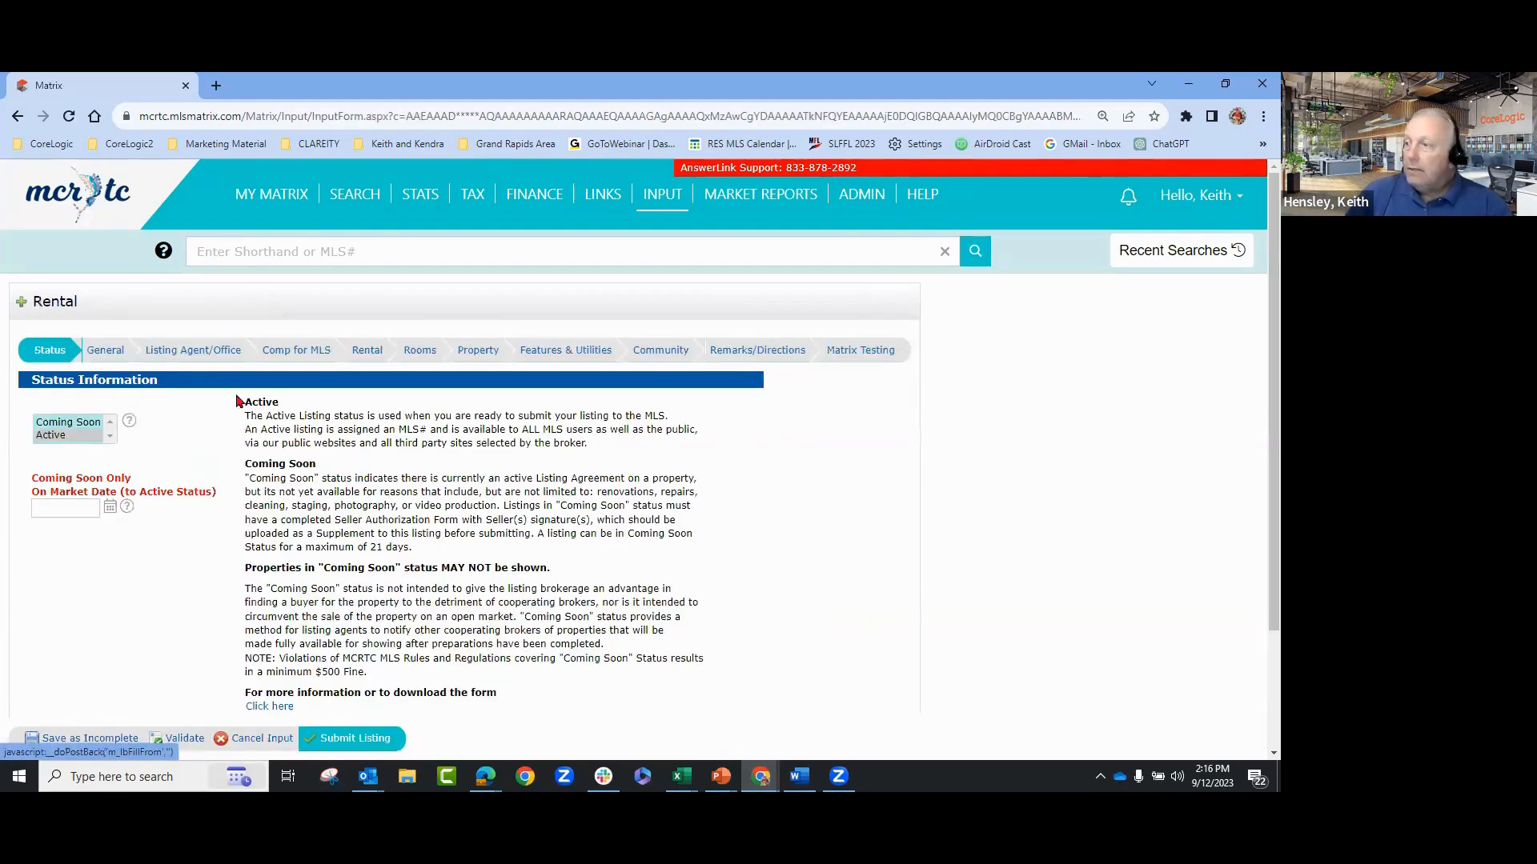
- Review the Rental form's pre-filled General information and copied Listing Agent/Office details
{"action": "left_click", "coordinate": [114, 357]}
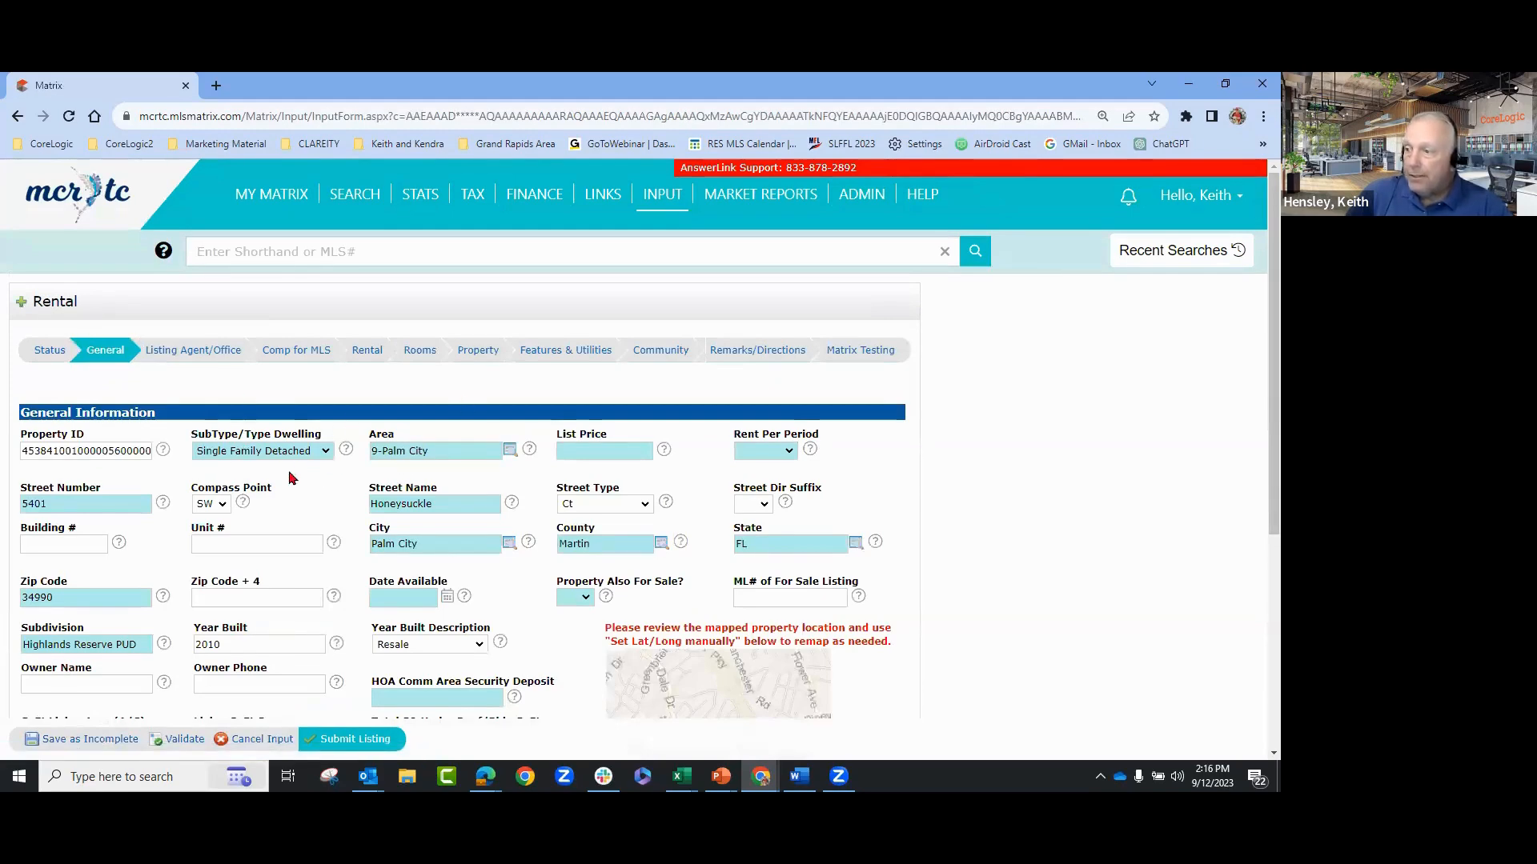
{"action": "scroll", "coordinate": [316, 473], "scroll_direction": "down", "scroll_amount": 1}
{"action": "scroll", "coordinate": [1085, 512], "scroll_direction": "down", "scroll_amount": 2}
{"action": "scroll", "coordinate": [1095, 519], "scroll_direction": "up", "scroll_amount": 2}
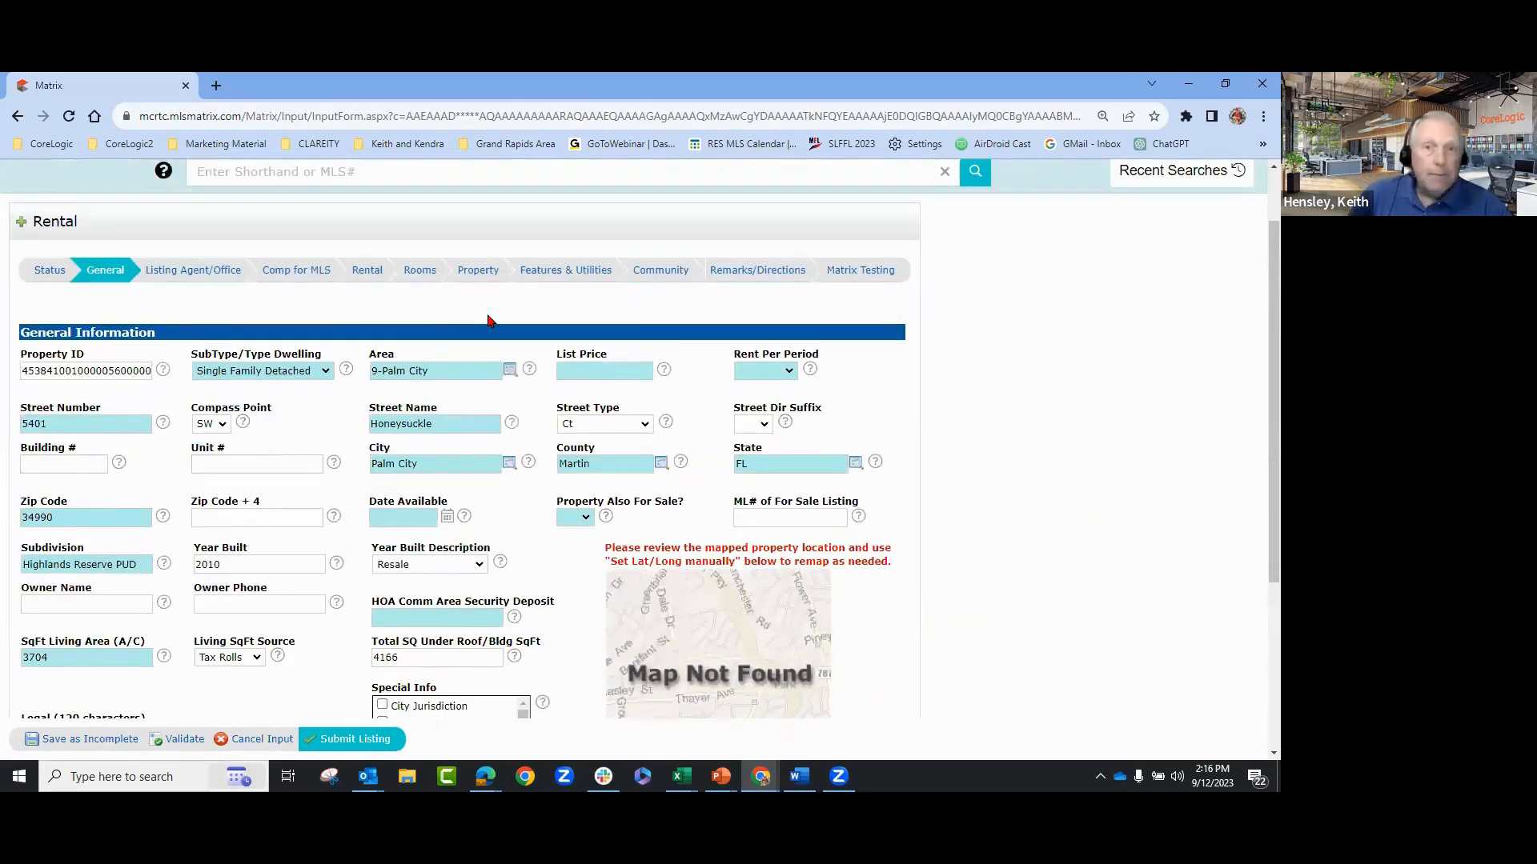
{"action": "left_click", "coordinate": [210, 275]}
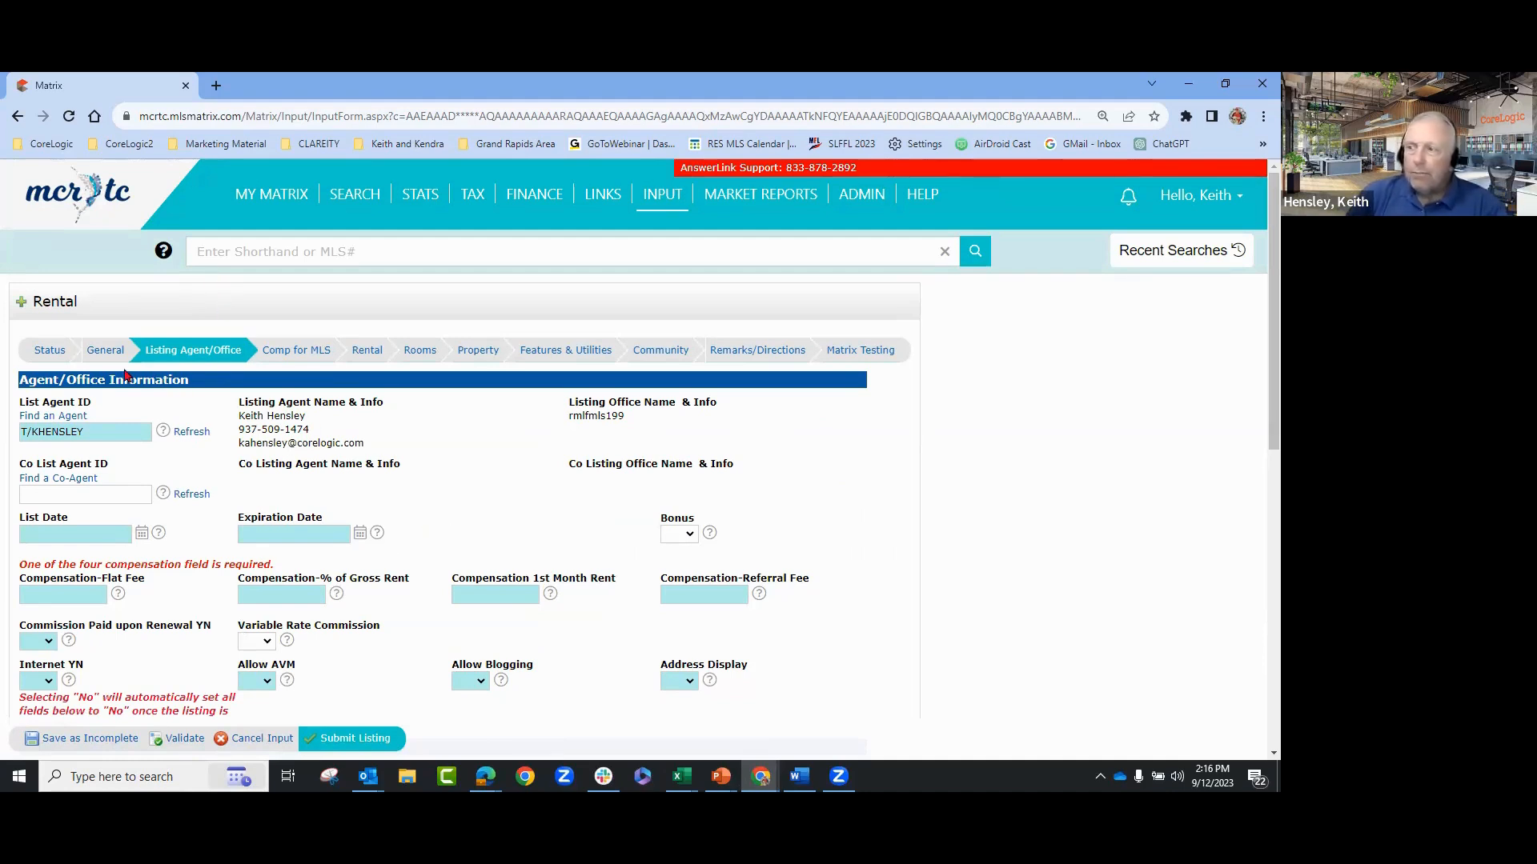
{"action": "left_click", "coordinate": [106, 354]}
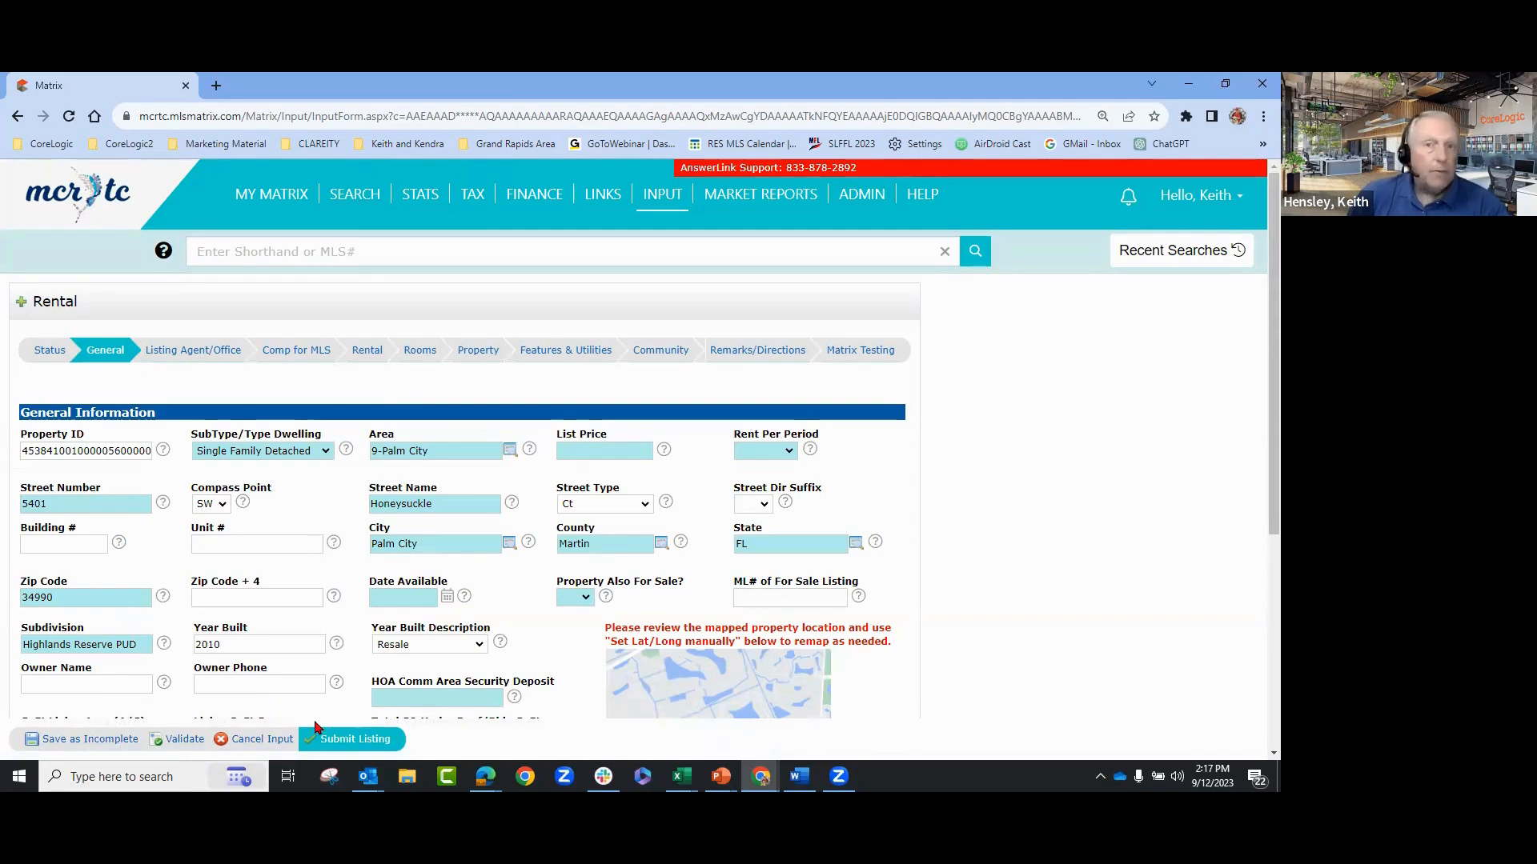
- Cancel the rental listing and the tax-record fill form to return to the Input page
{"action": "left_click", "coordinate": [267, 742]}
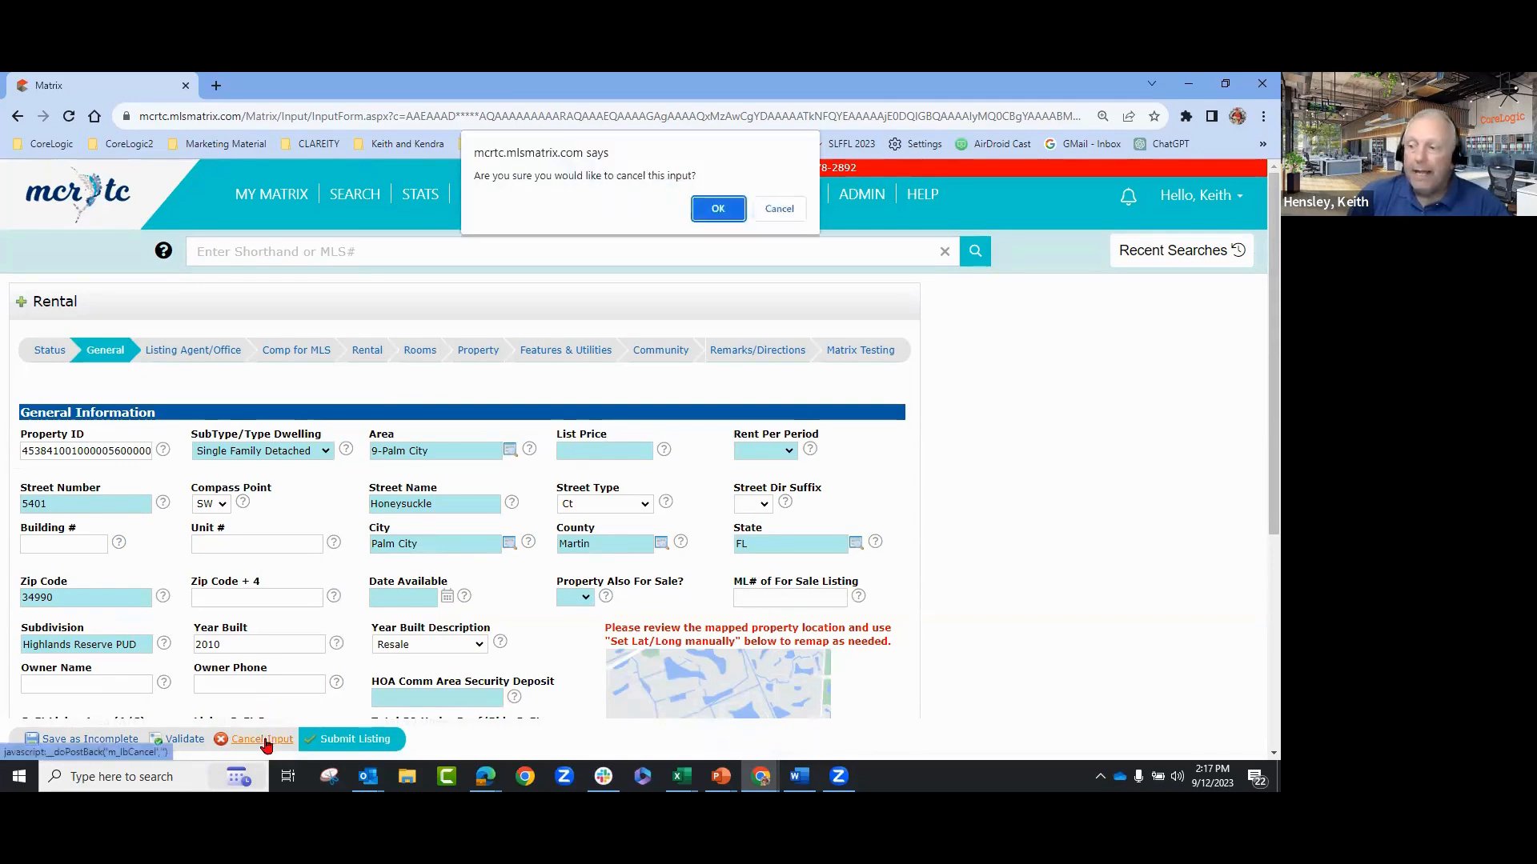
{"action": "left_click", "coordinate": [714, 209]}
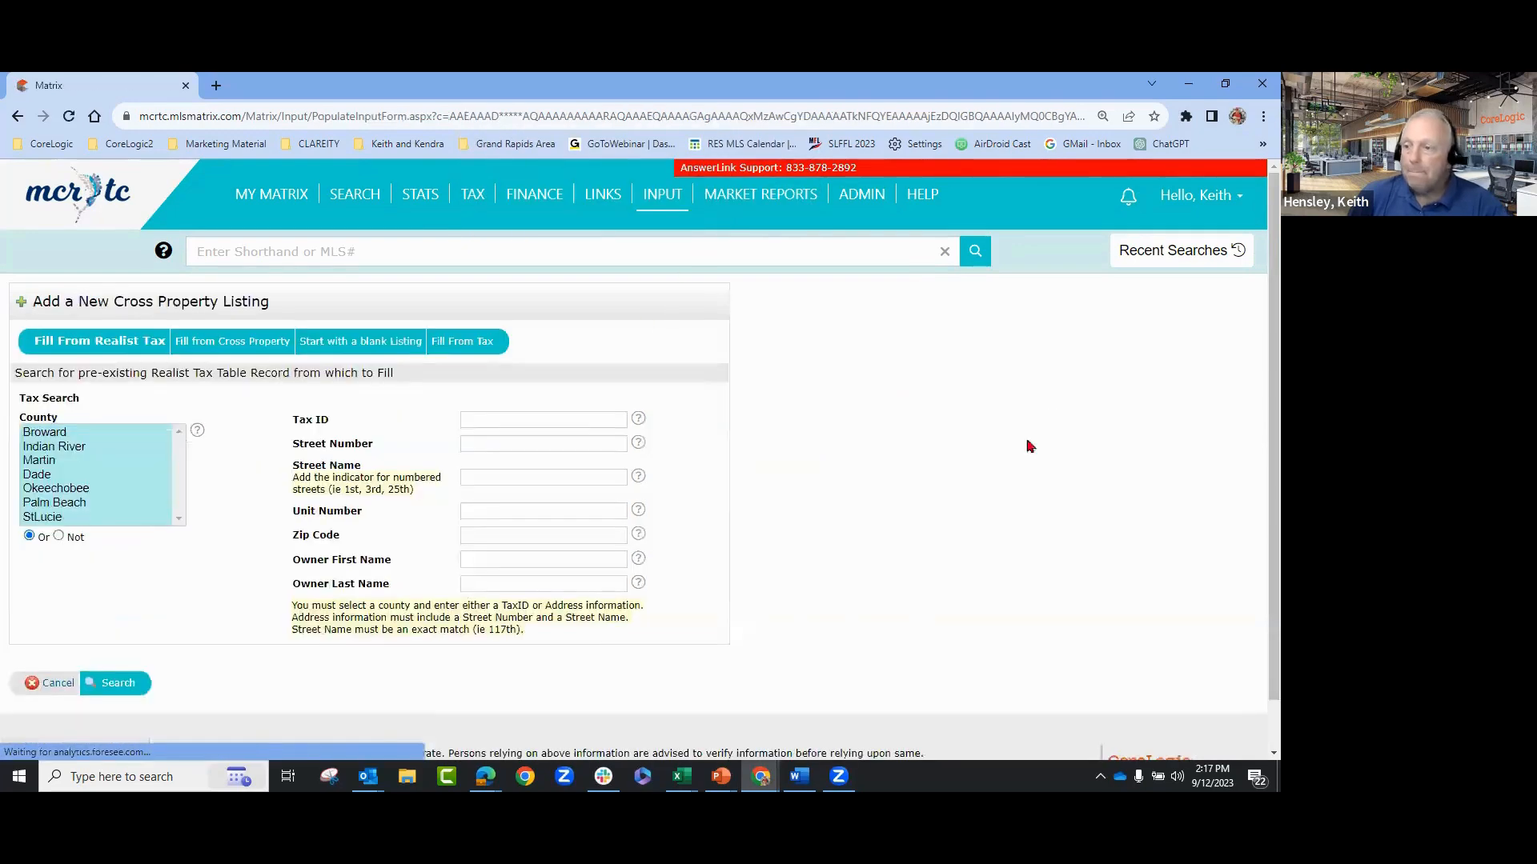
{"action": "left_click", "coordinate": [59, 687]}
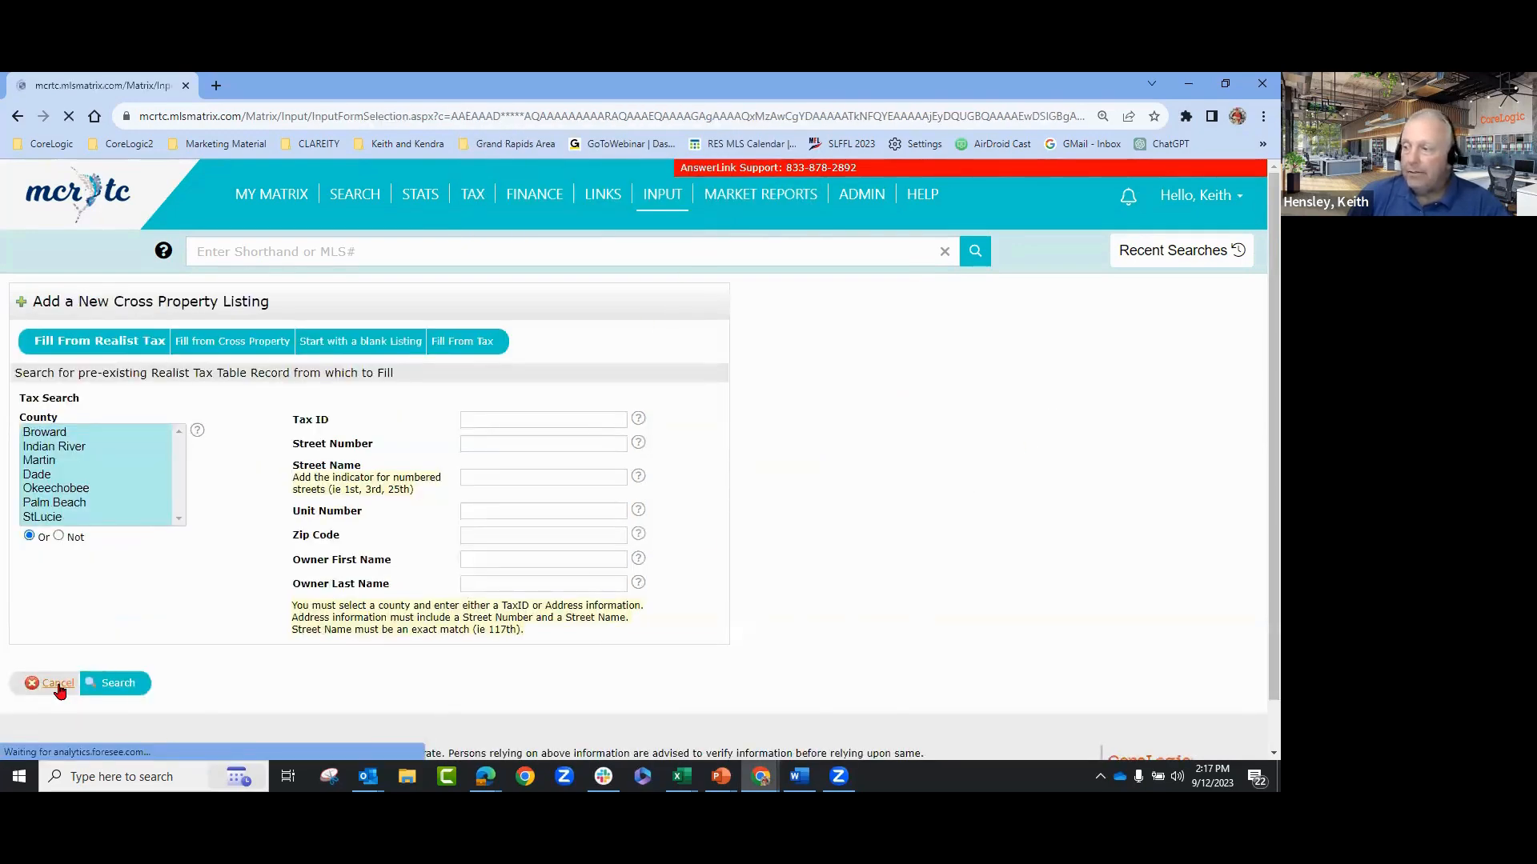
{"action": "left_click", "coordinate": [53, 472]}
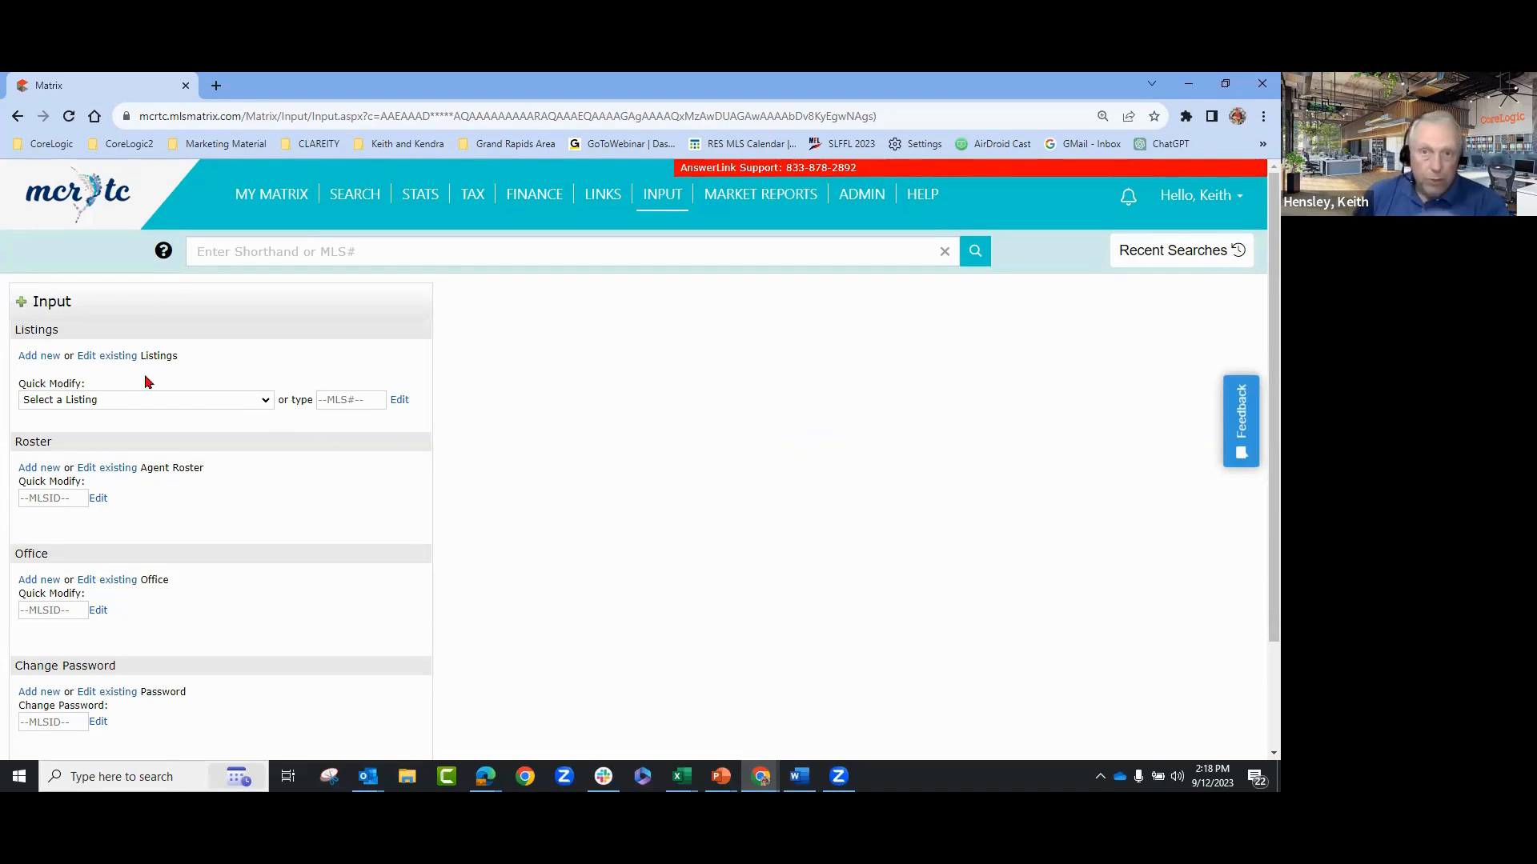
- Begin a new Residential listing with Martin selected as the tax-search county
{"action": "left_click", "coordinate": [29, 356]}
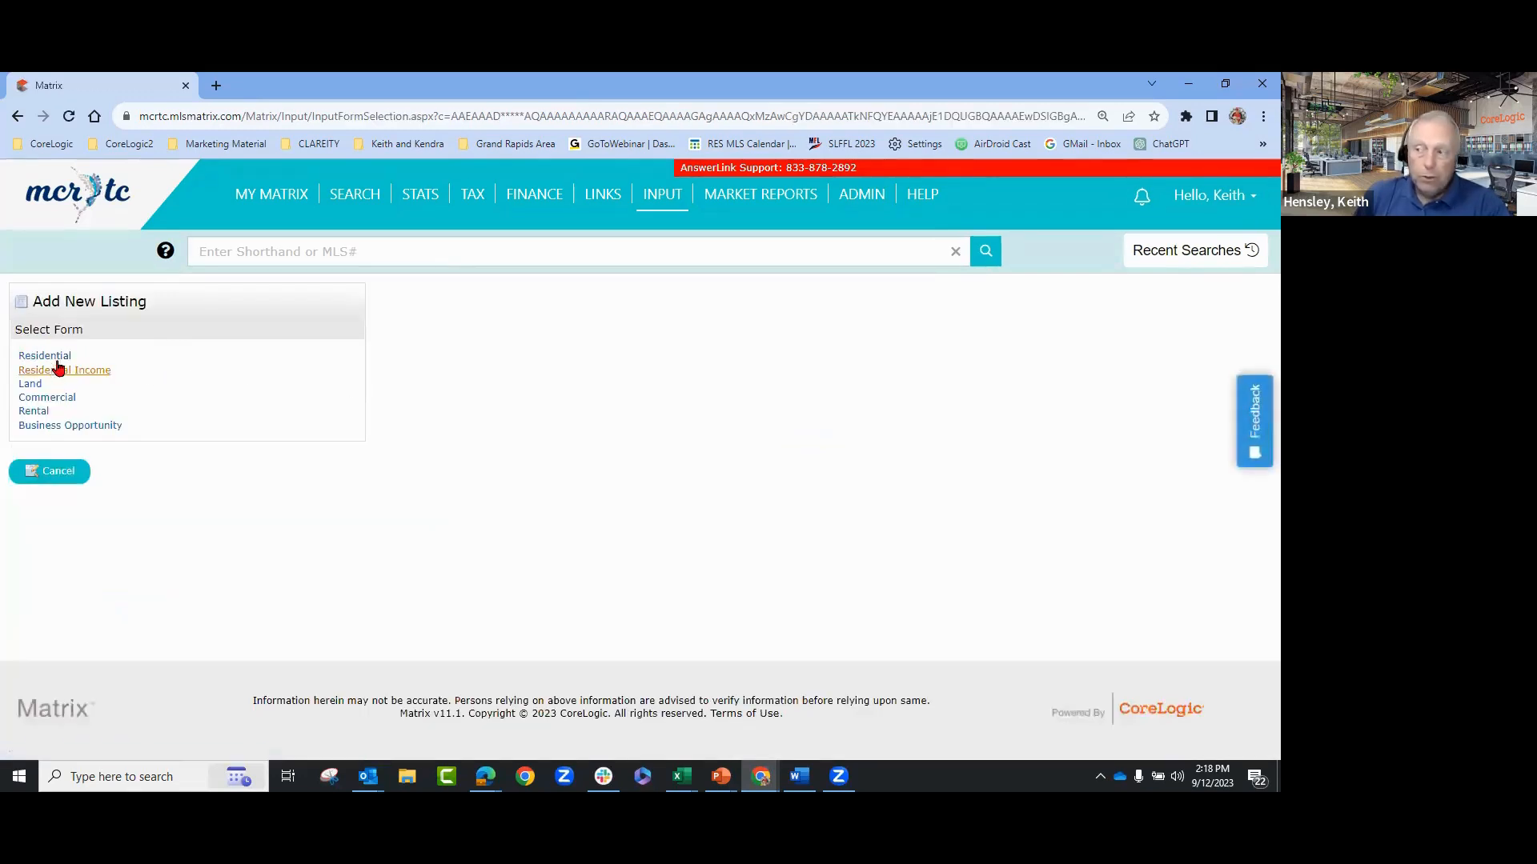
{"action": "left_click", "coordinate": [55, 357]}
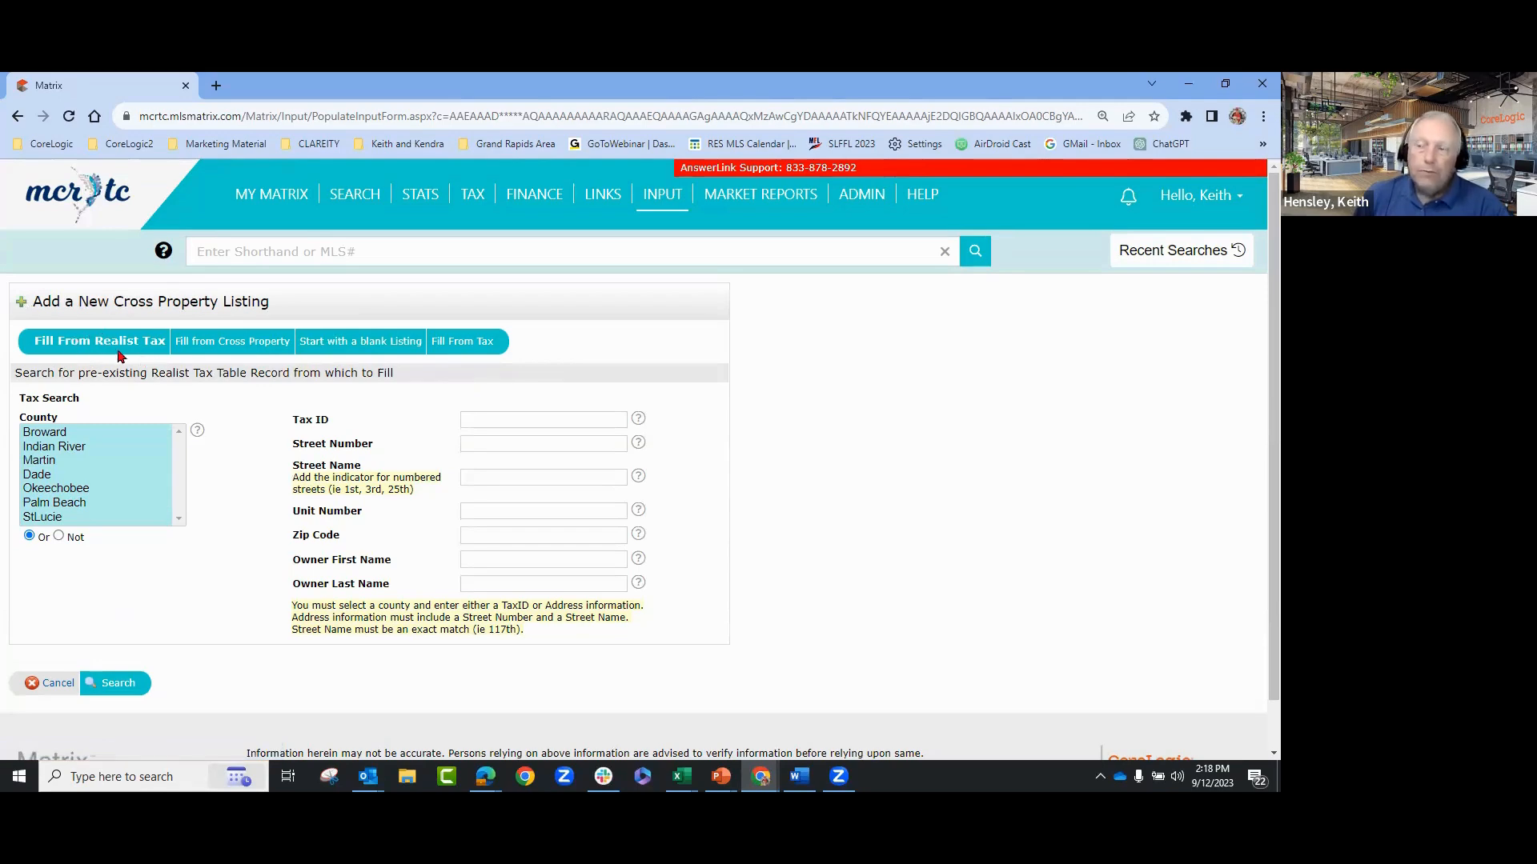
{"action": "left_click", "coordinate": [49, 463]}
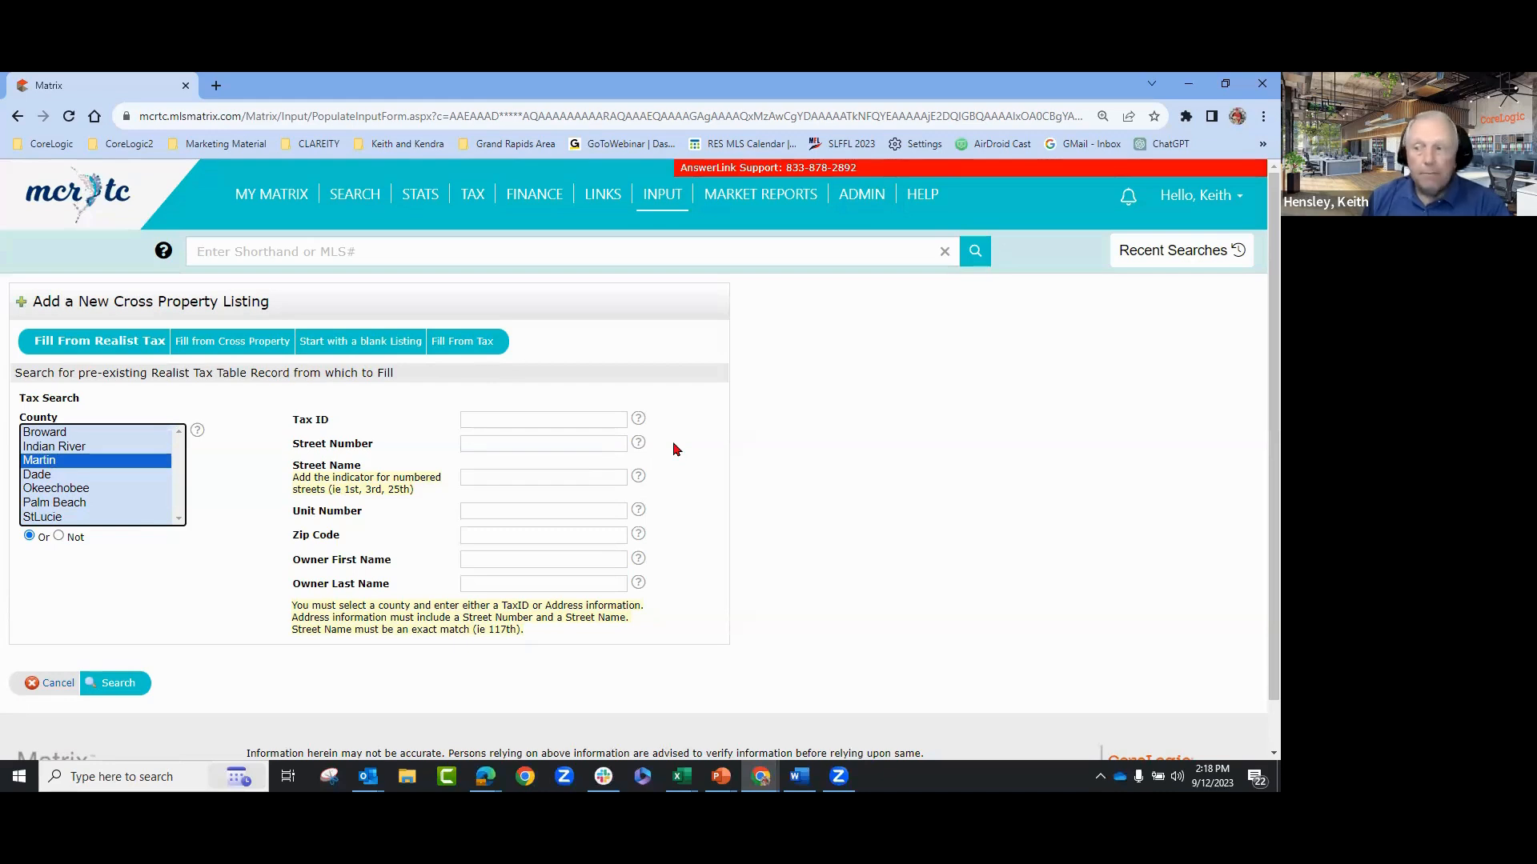
{"action": "left_click", "coordinate": [514, 444]}
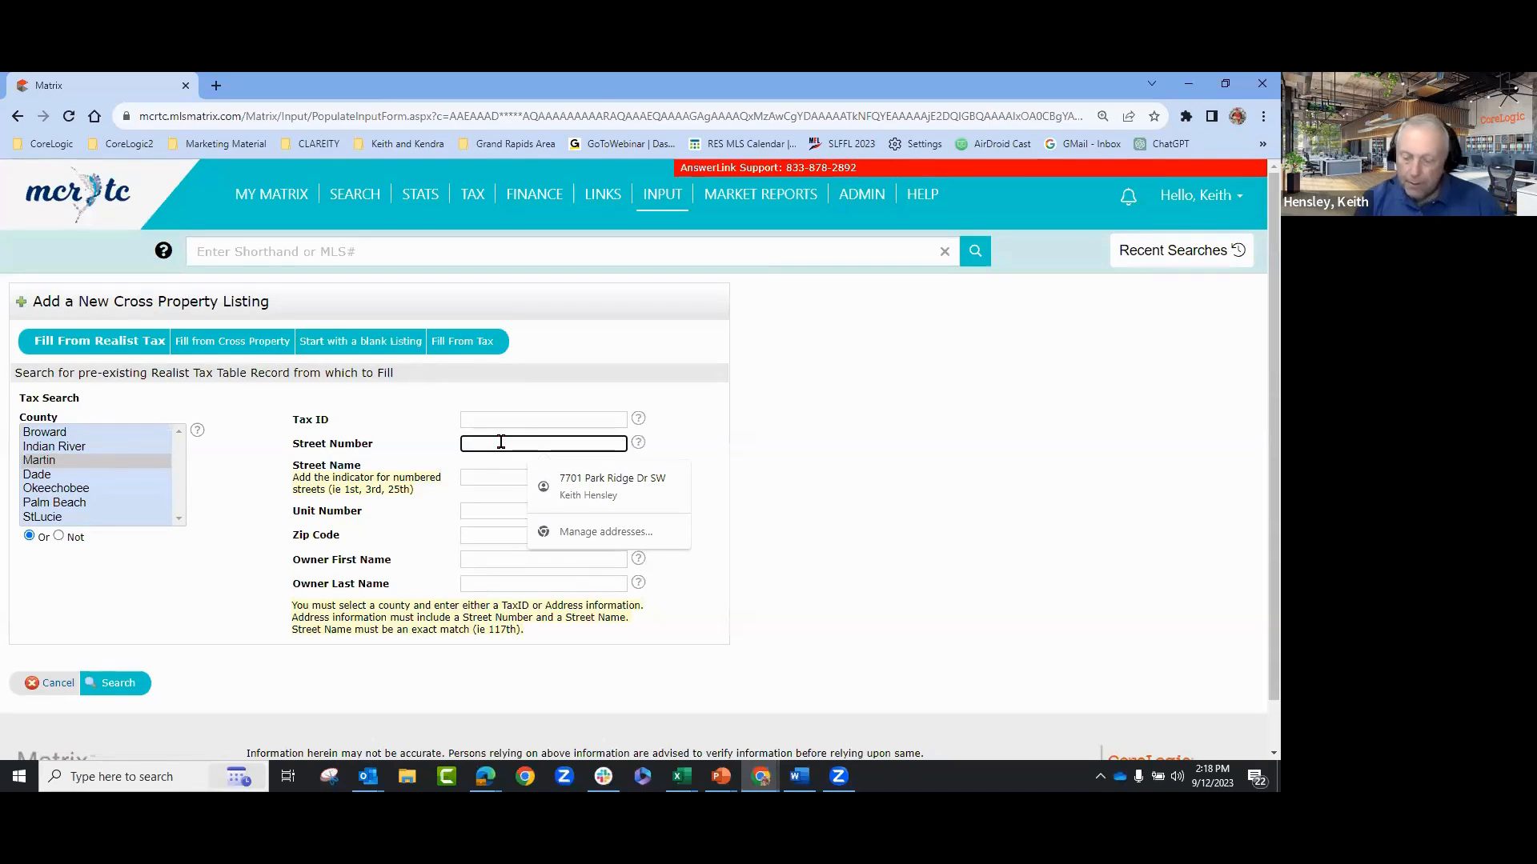
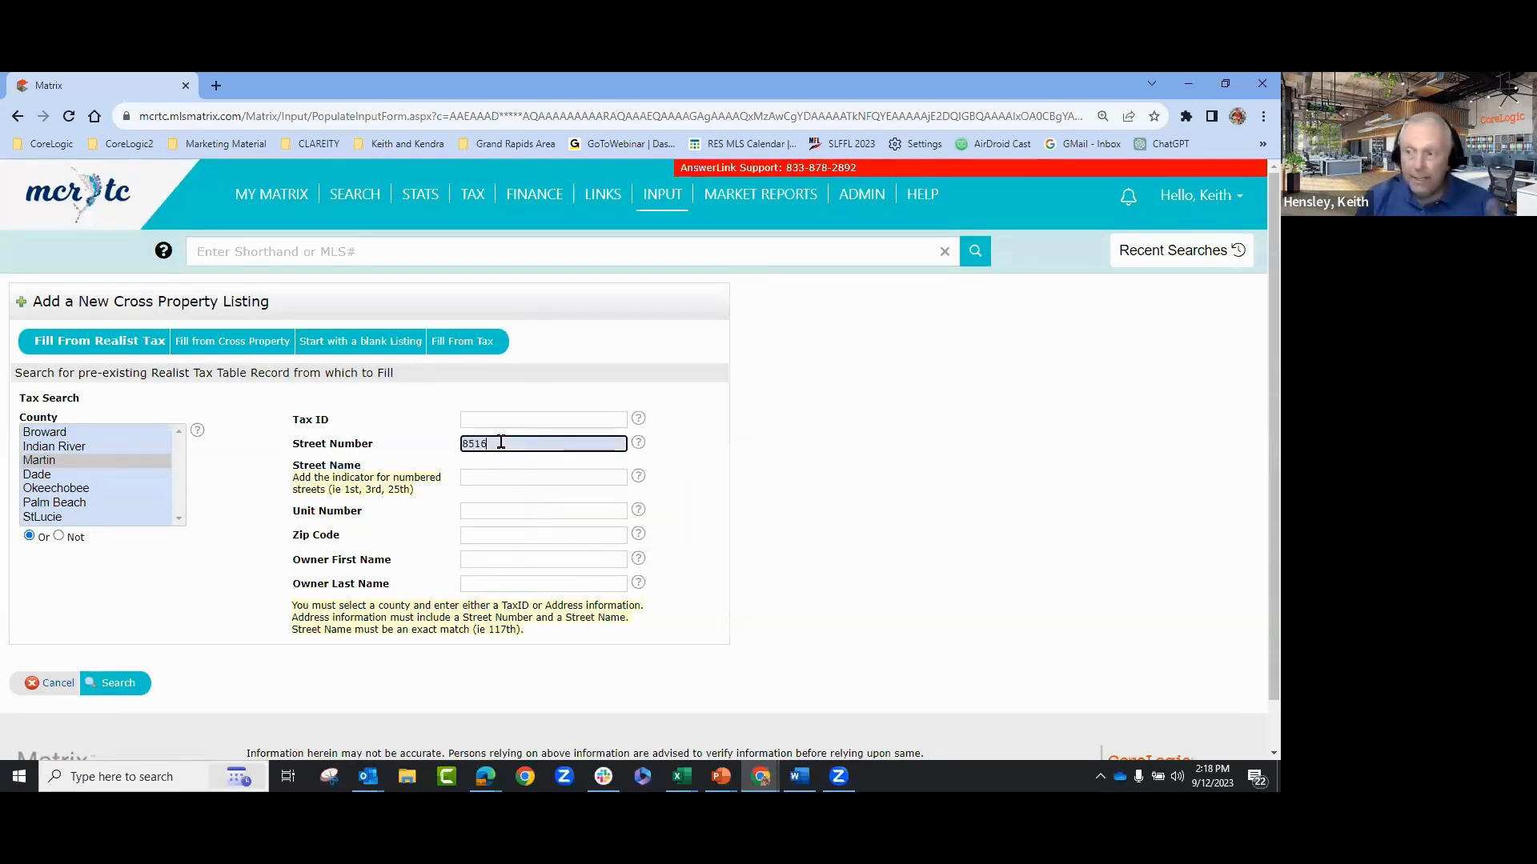
{"action": "left_click", "coordinate": [506, 478]}
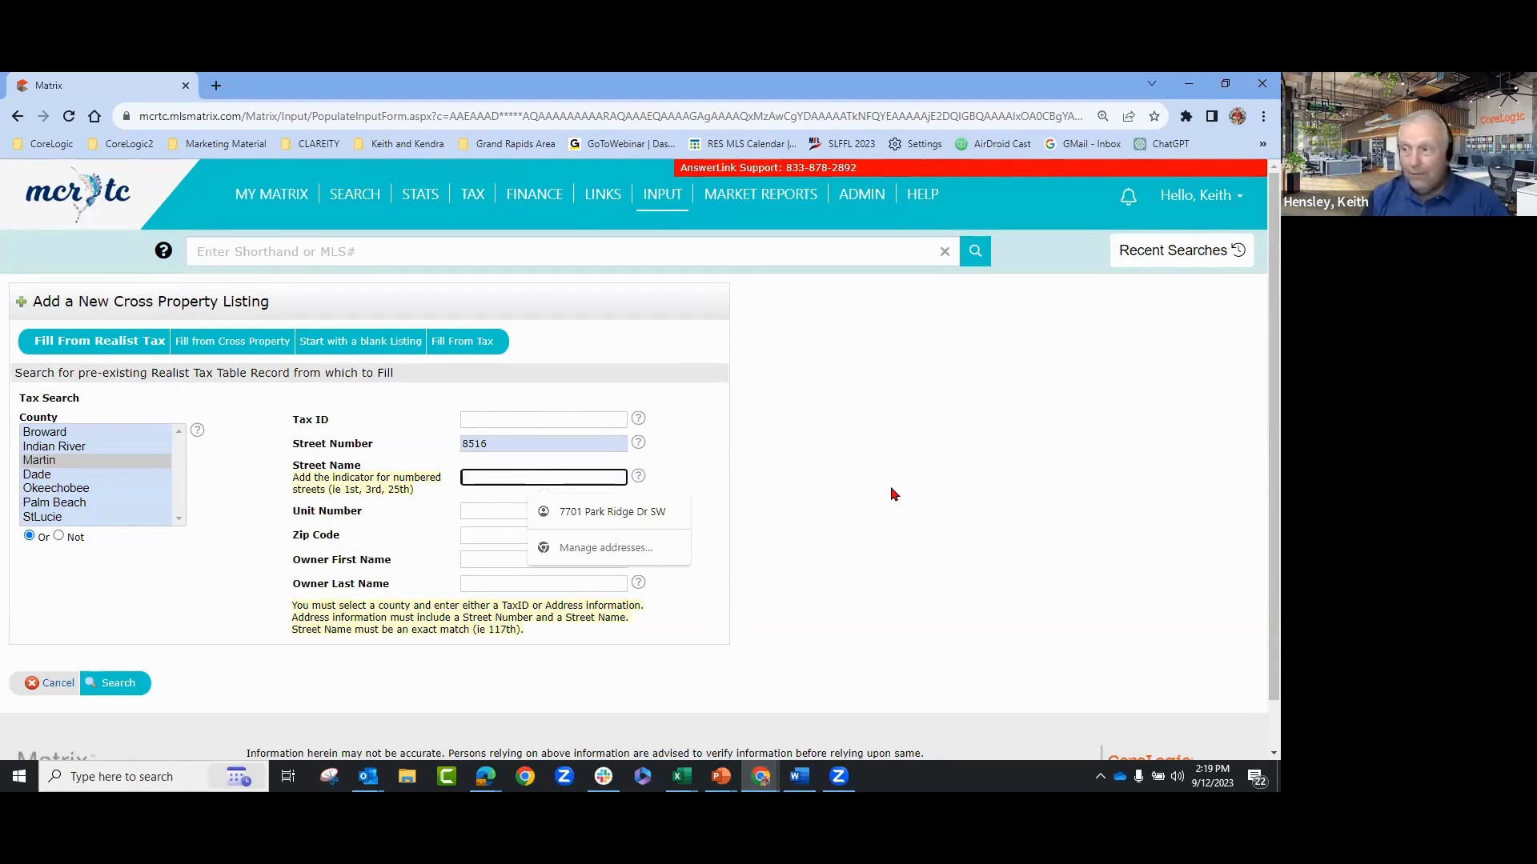
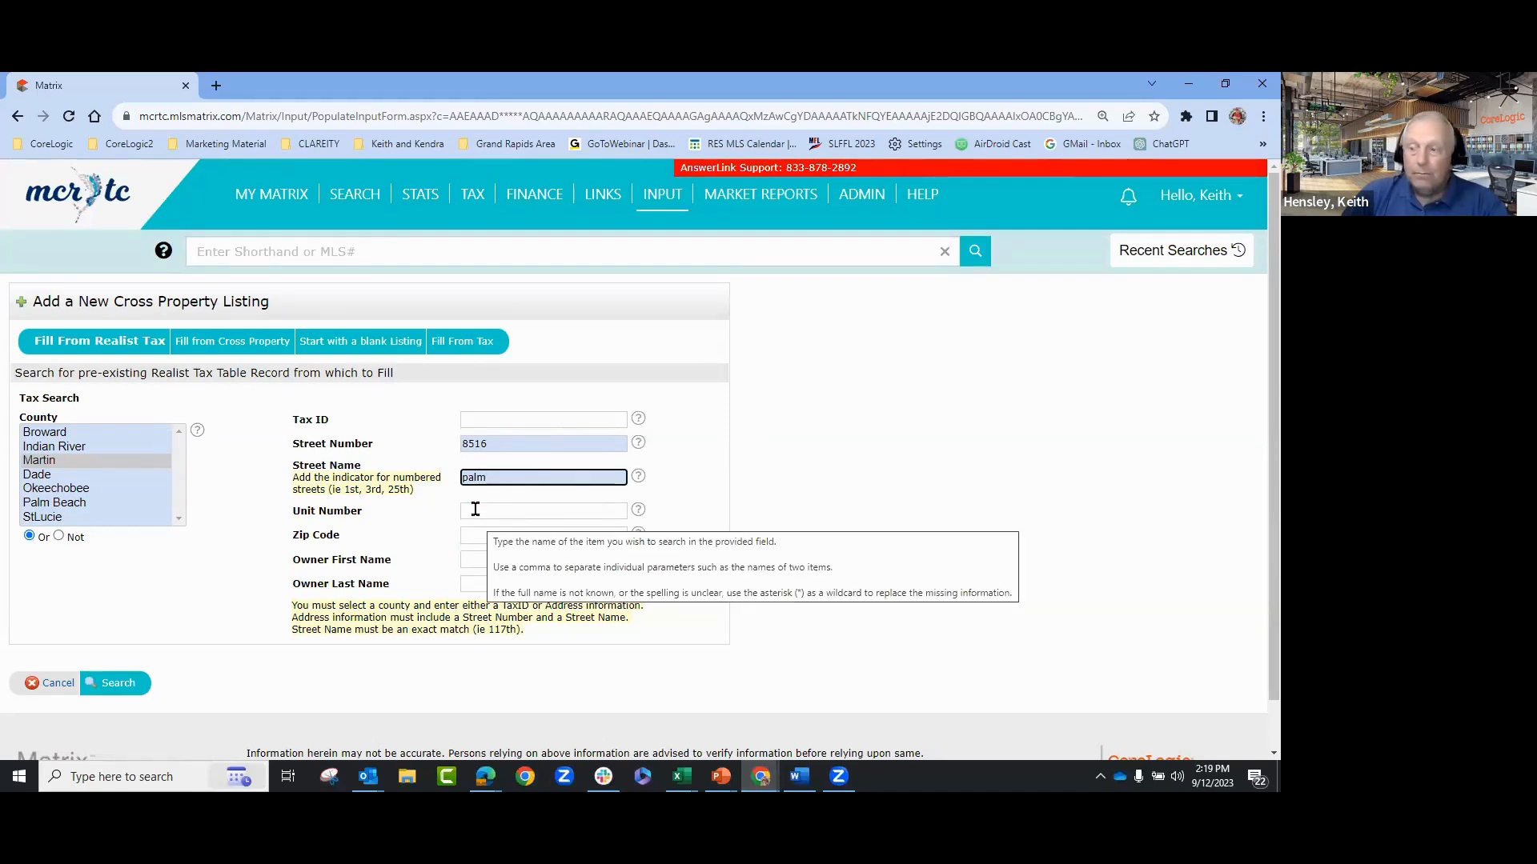
{"action": "left_click", "coordinate": [117, 686]}
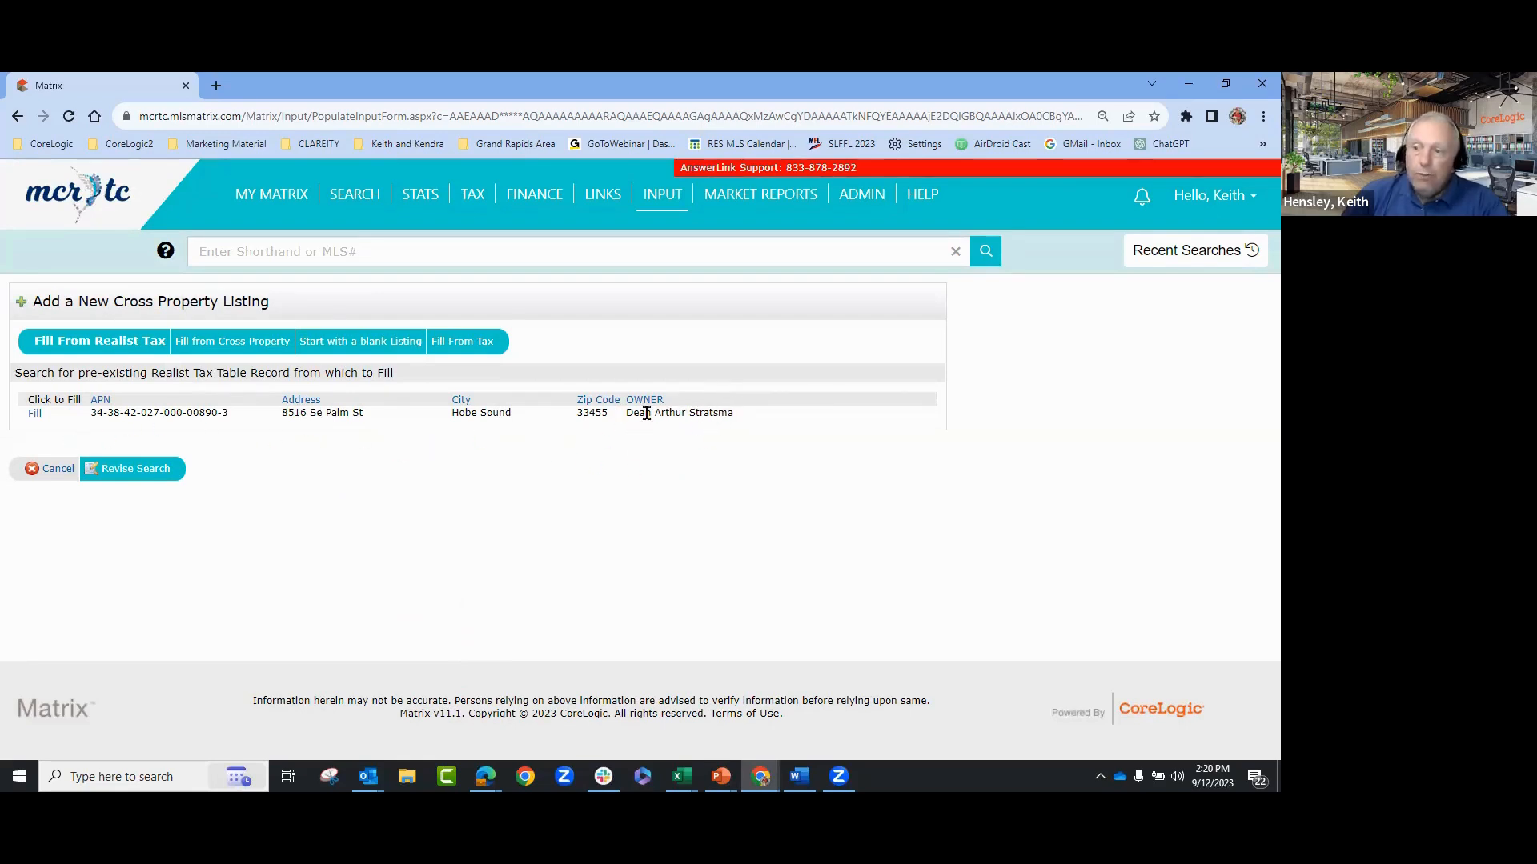
{"action": "left_click", "coordinate": [37, 418]}
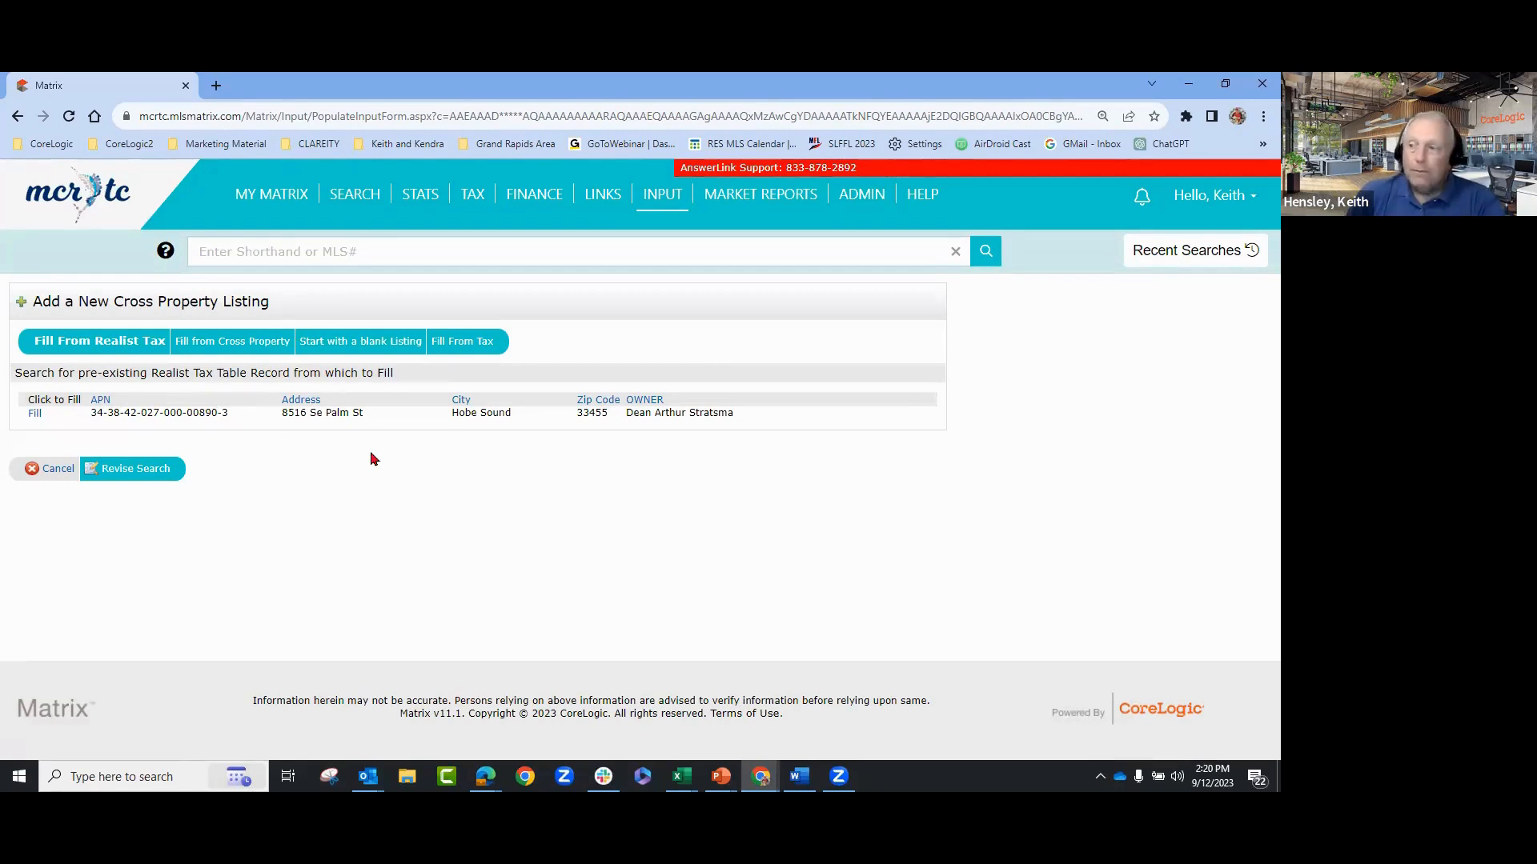
{"action": "left_click", "coordinate": [35, 415]}
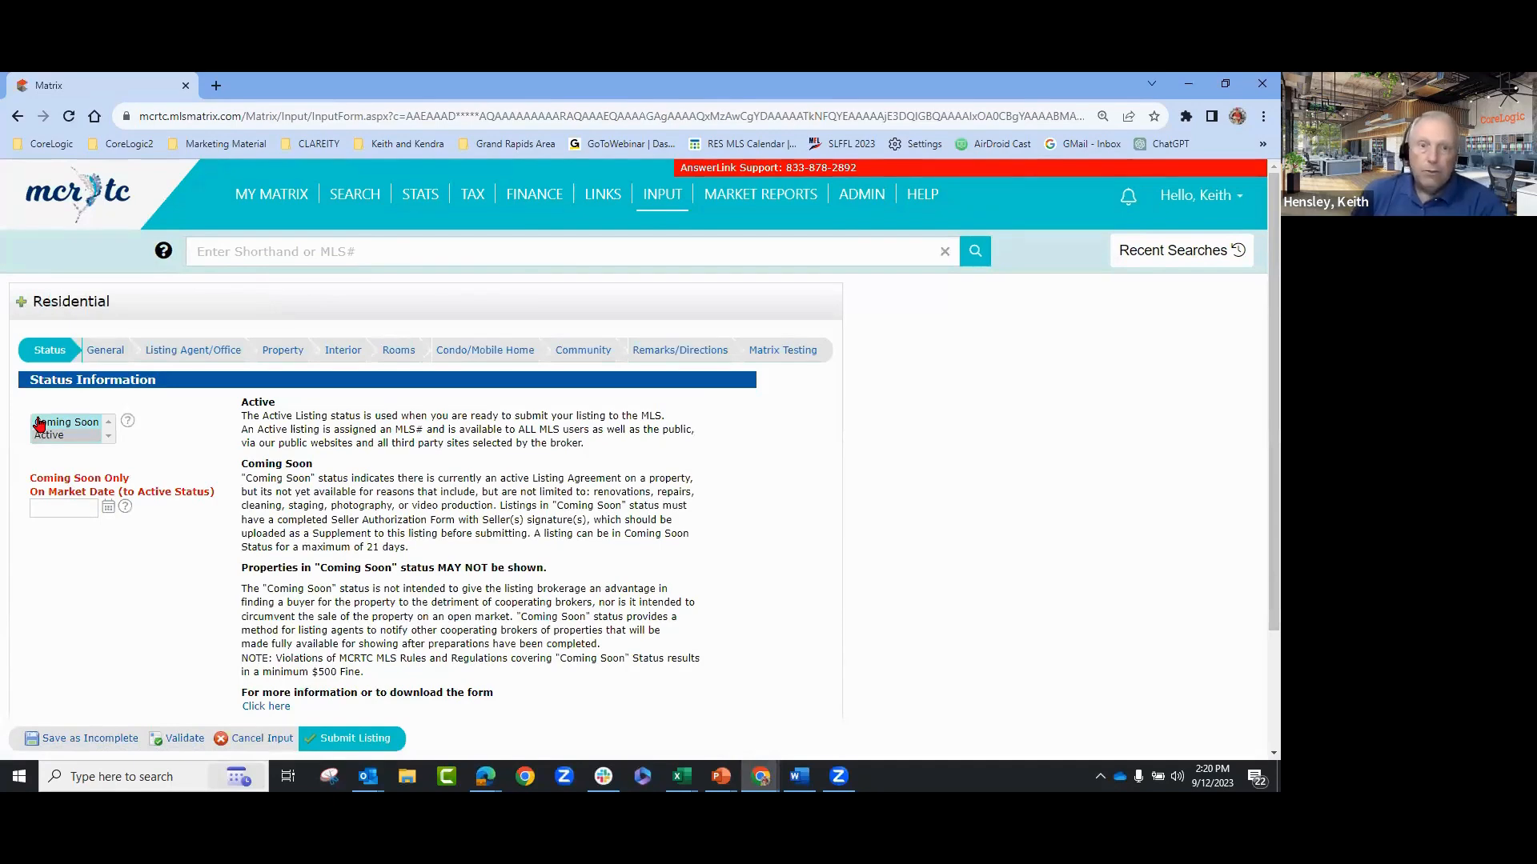
- Look over the Status section's Coming Soon and Active choices before moving to the General section
{"action": "scroll", "coordinate": [890, 468], "scroll_direction": "down", "scroll_amount": 3}
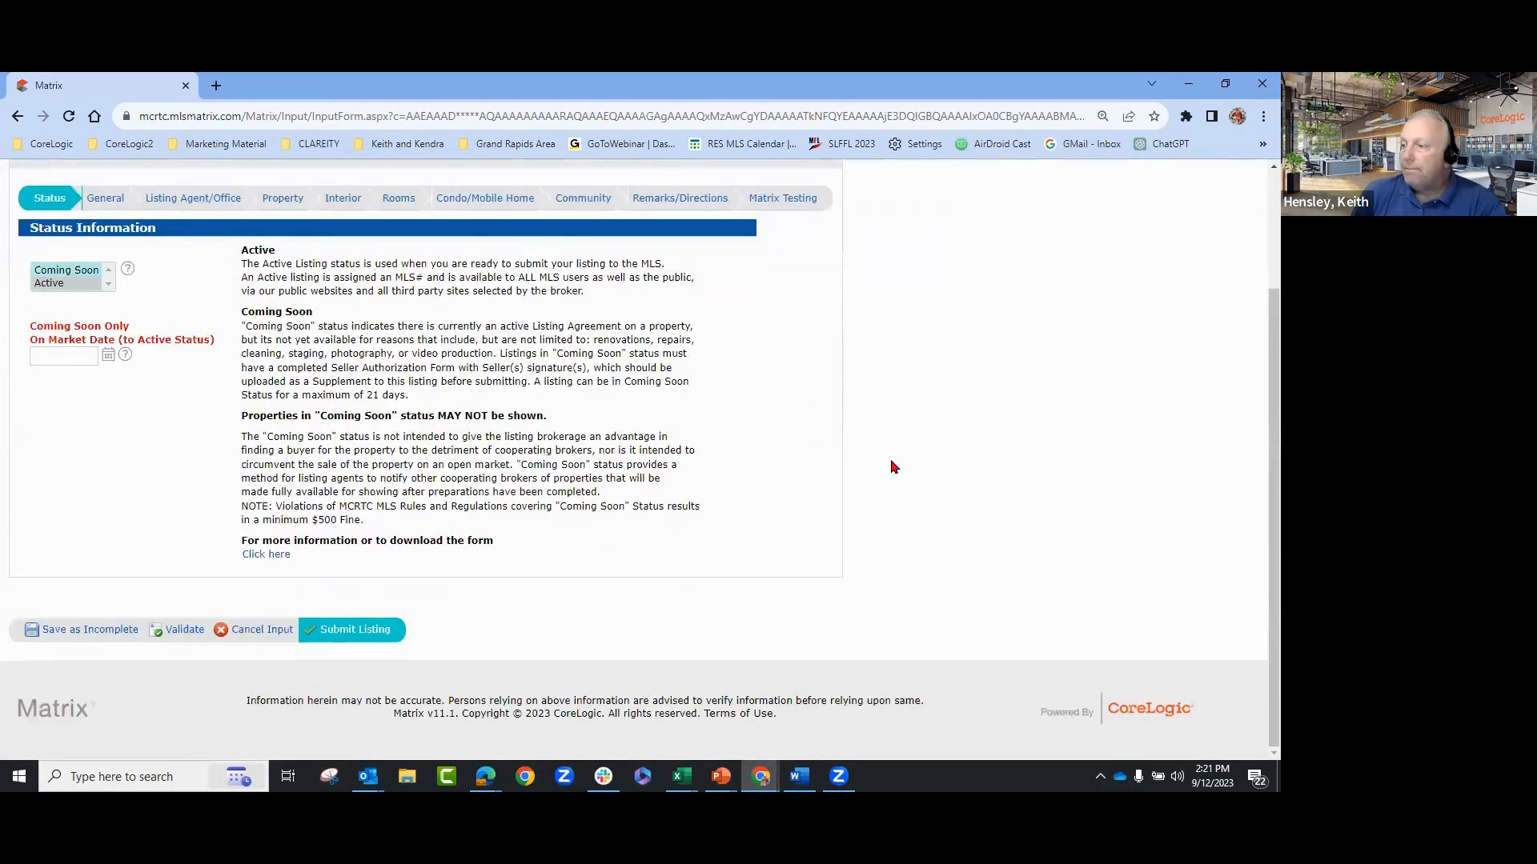
{"action": "scroll", "coordinate": [894, 467], "scroll_direction": "up", "scroll_amount": 3}
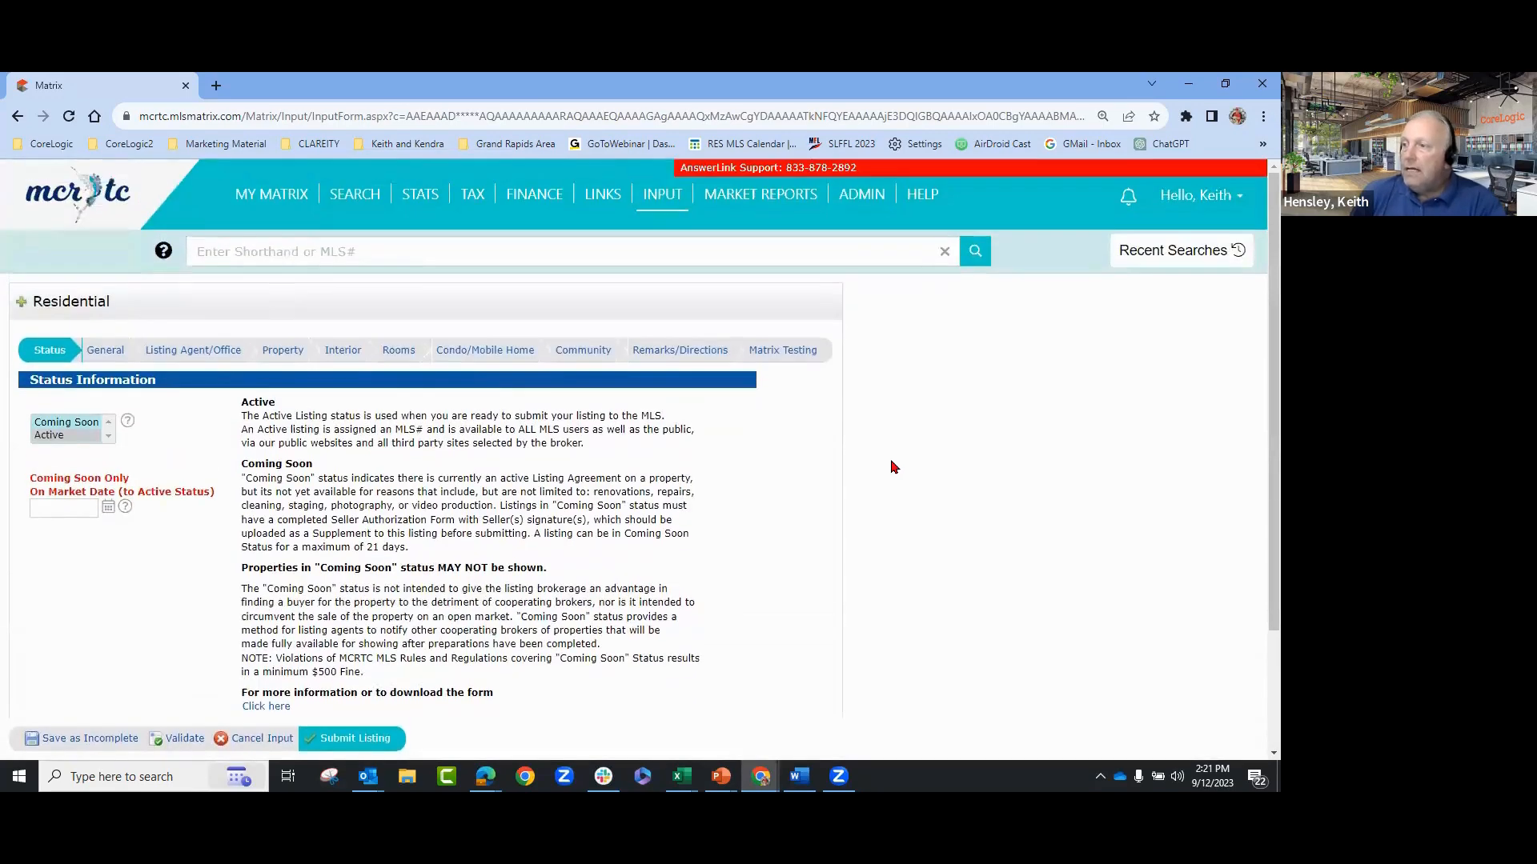
{"action": "scroll", "coordinate": [894, 467], "scroll_direction": "down", "scroll_amount": 1}
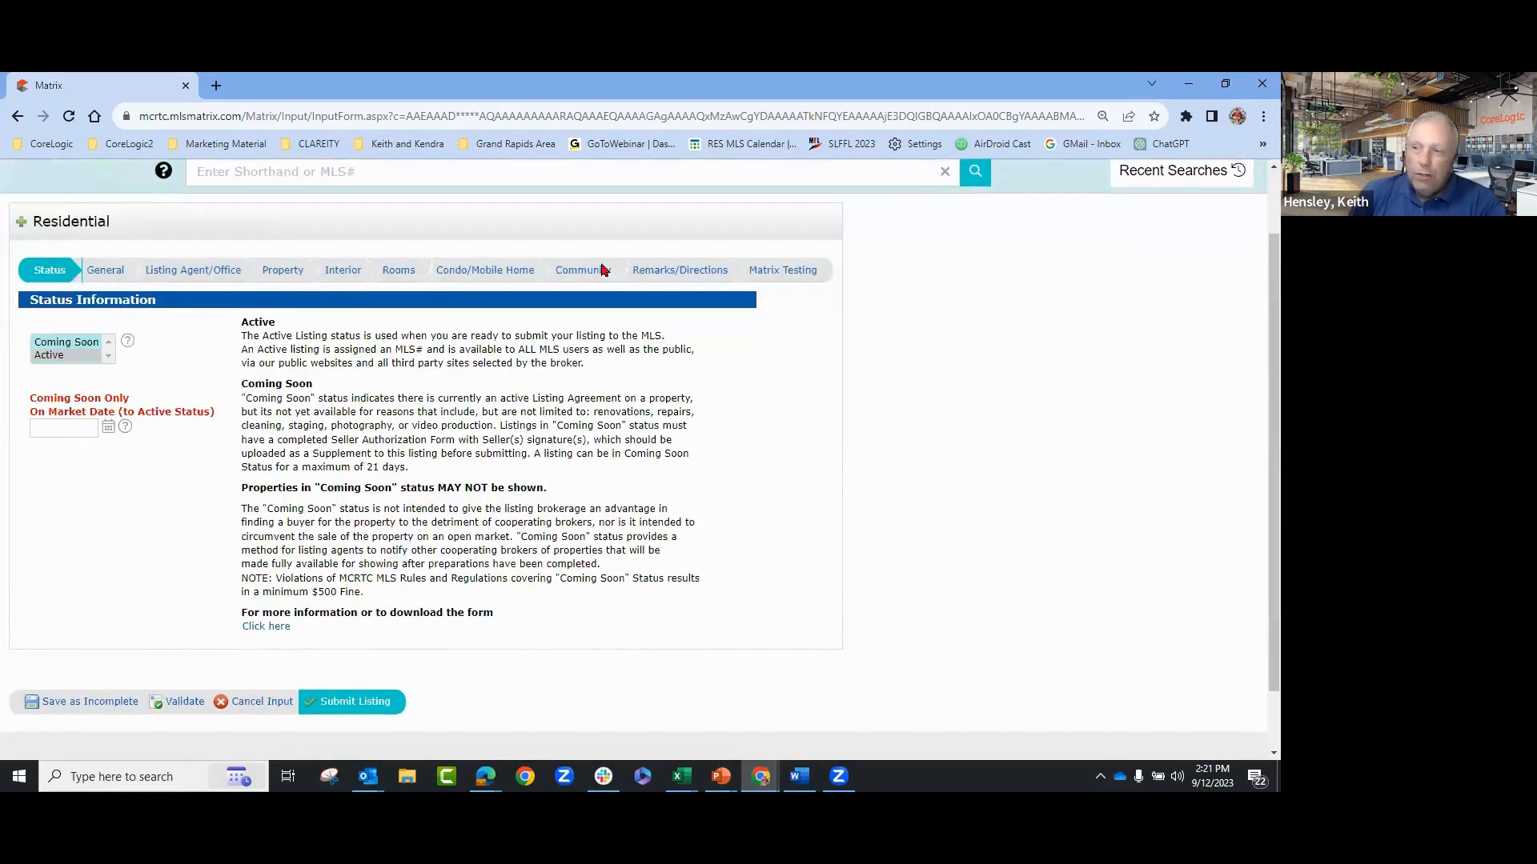
{"action": "left_click", "coordinate": [103, 274]}
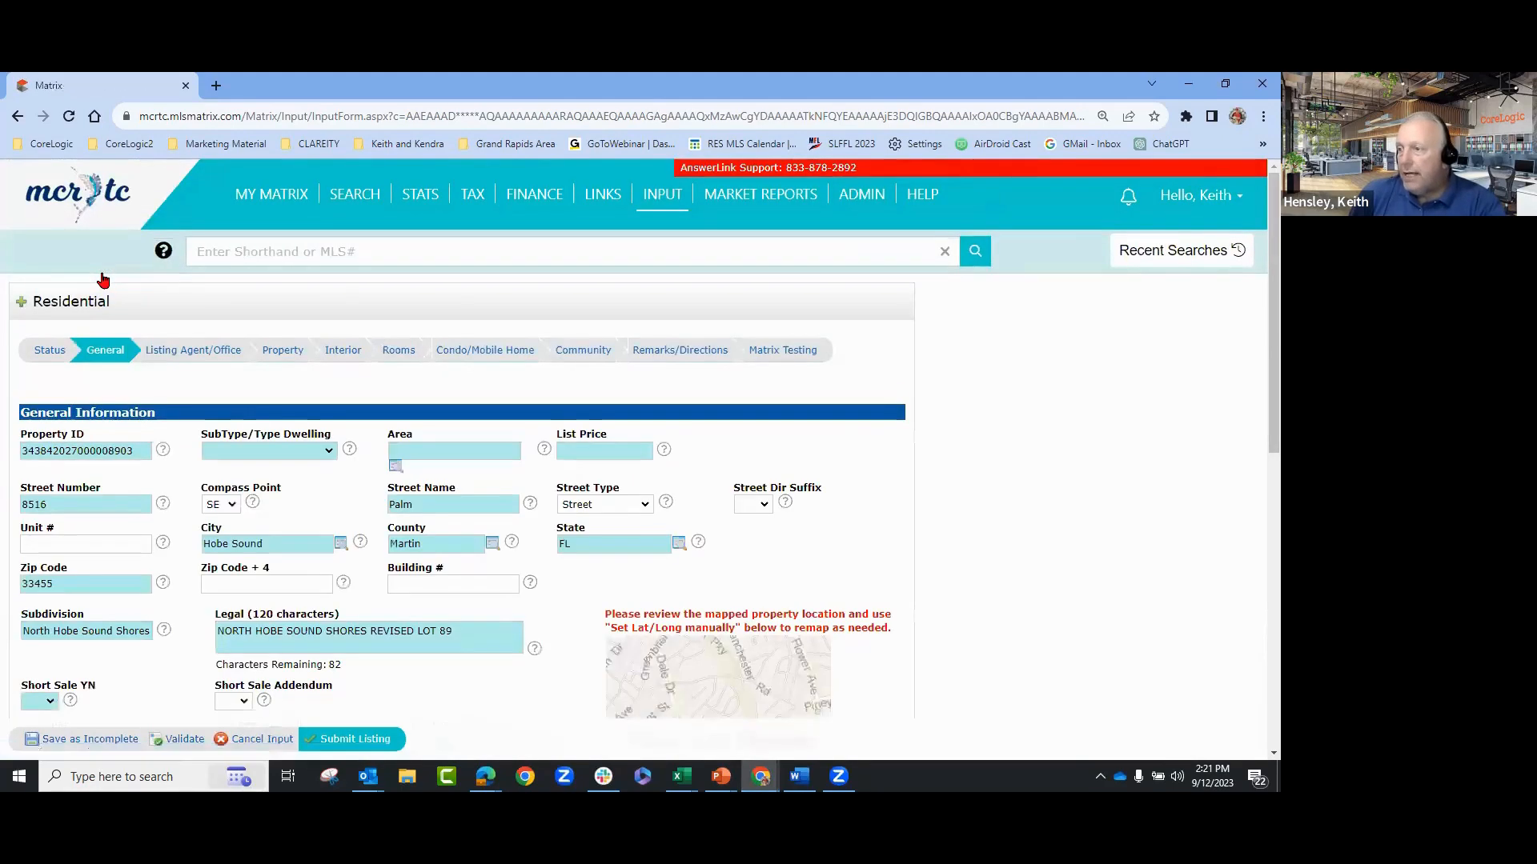
- View the Agent/Office information with the prefilled list agent and blank dates and compensation
{"action": "left_click", "coordinate": [179, 352]}
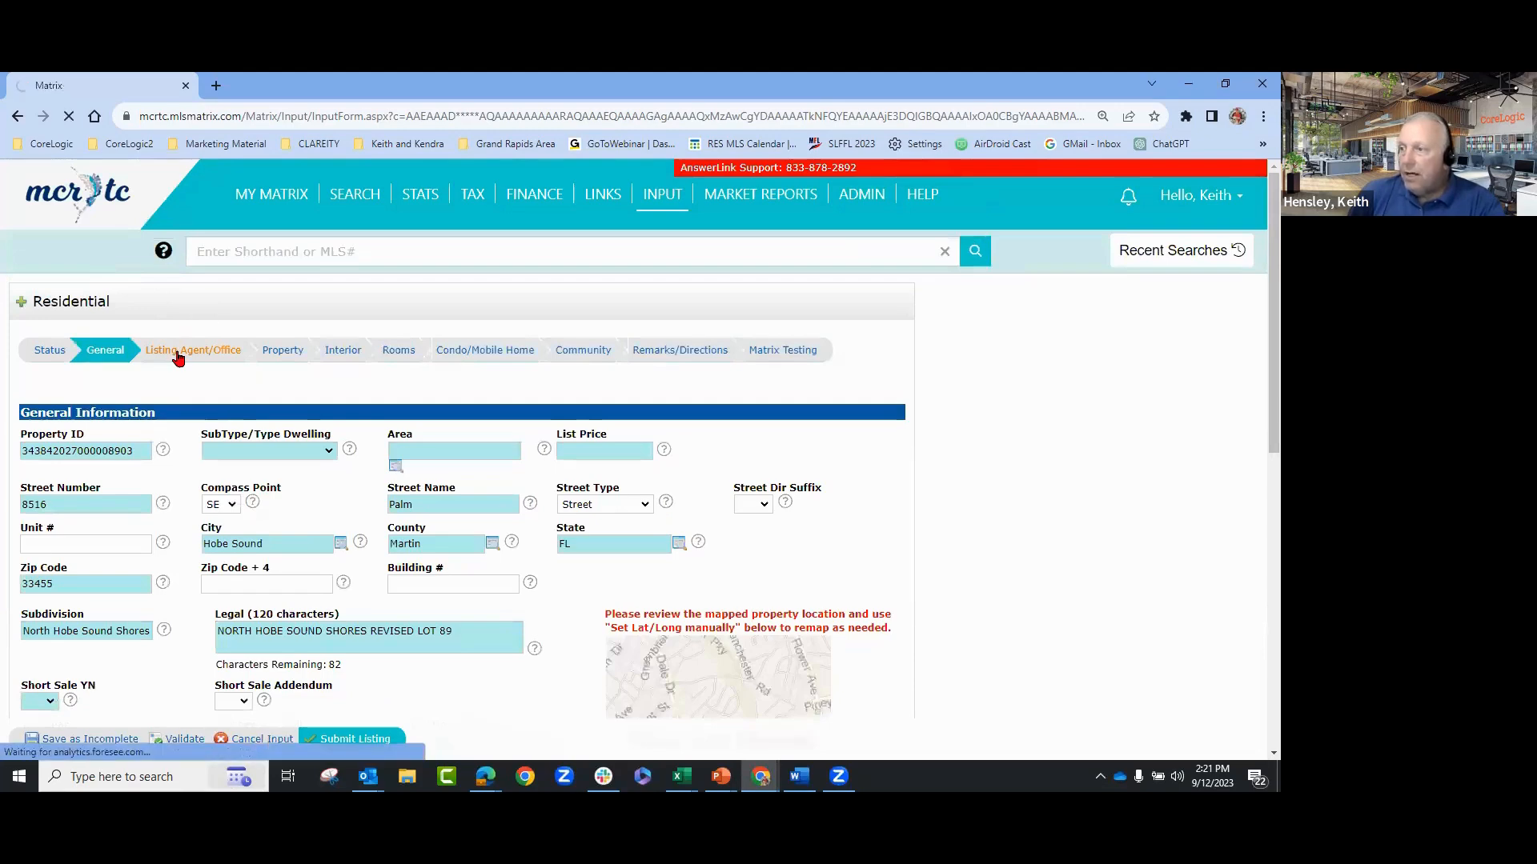
{"action": "scroll", "coordinate": [356, 527], "scroll_direction": "down", "scroll_amount": 2}
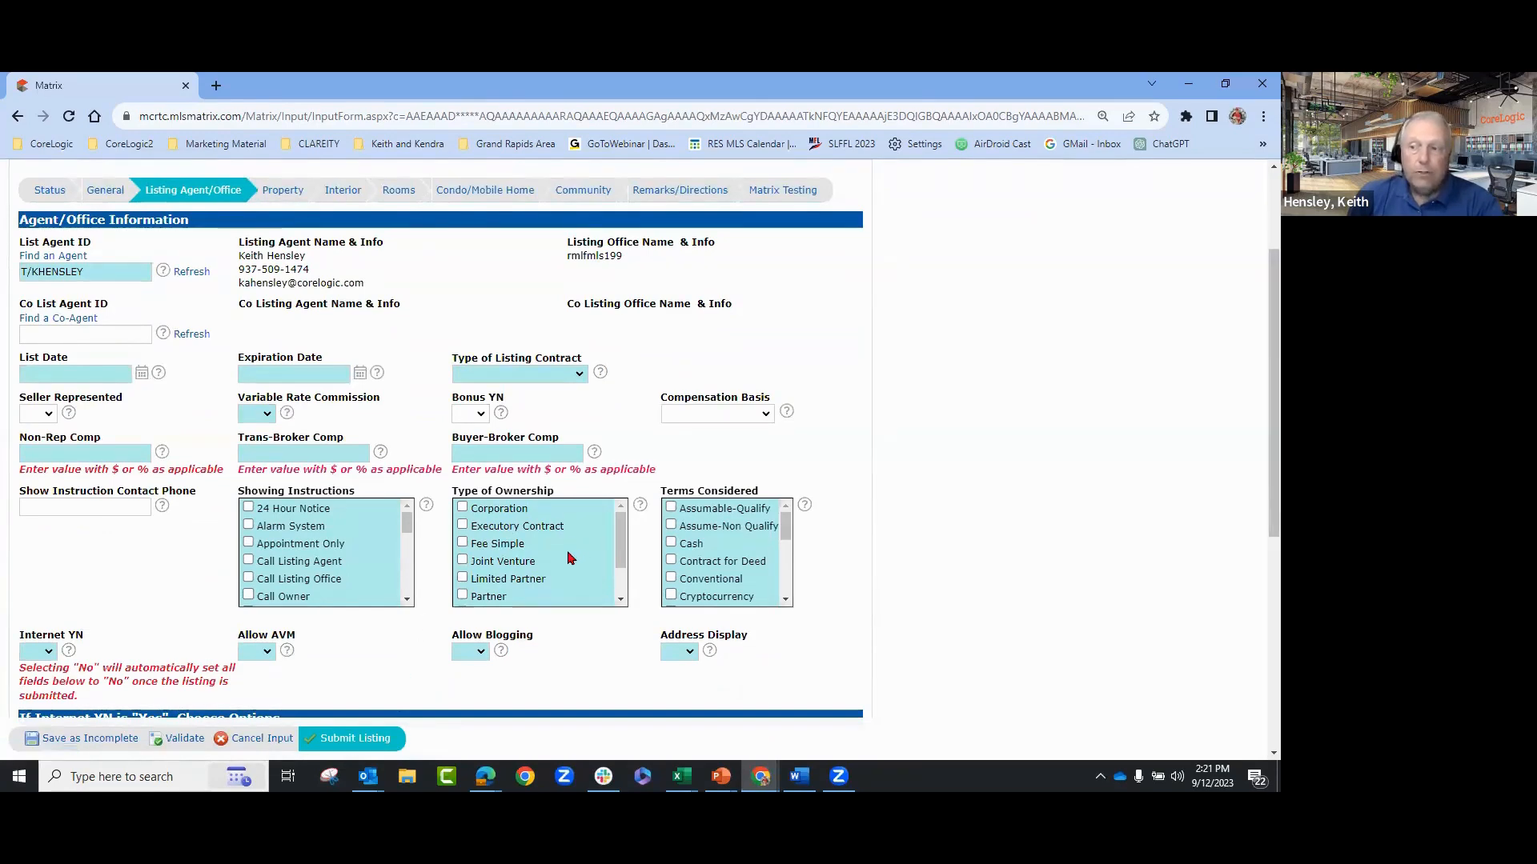
- Open the Property section and review the 0.247 acres, lot, pool, waterfront, roof and exterior fields
{"action": "left_click", "coordinate": [281, 191]}
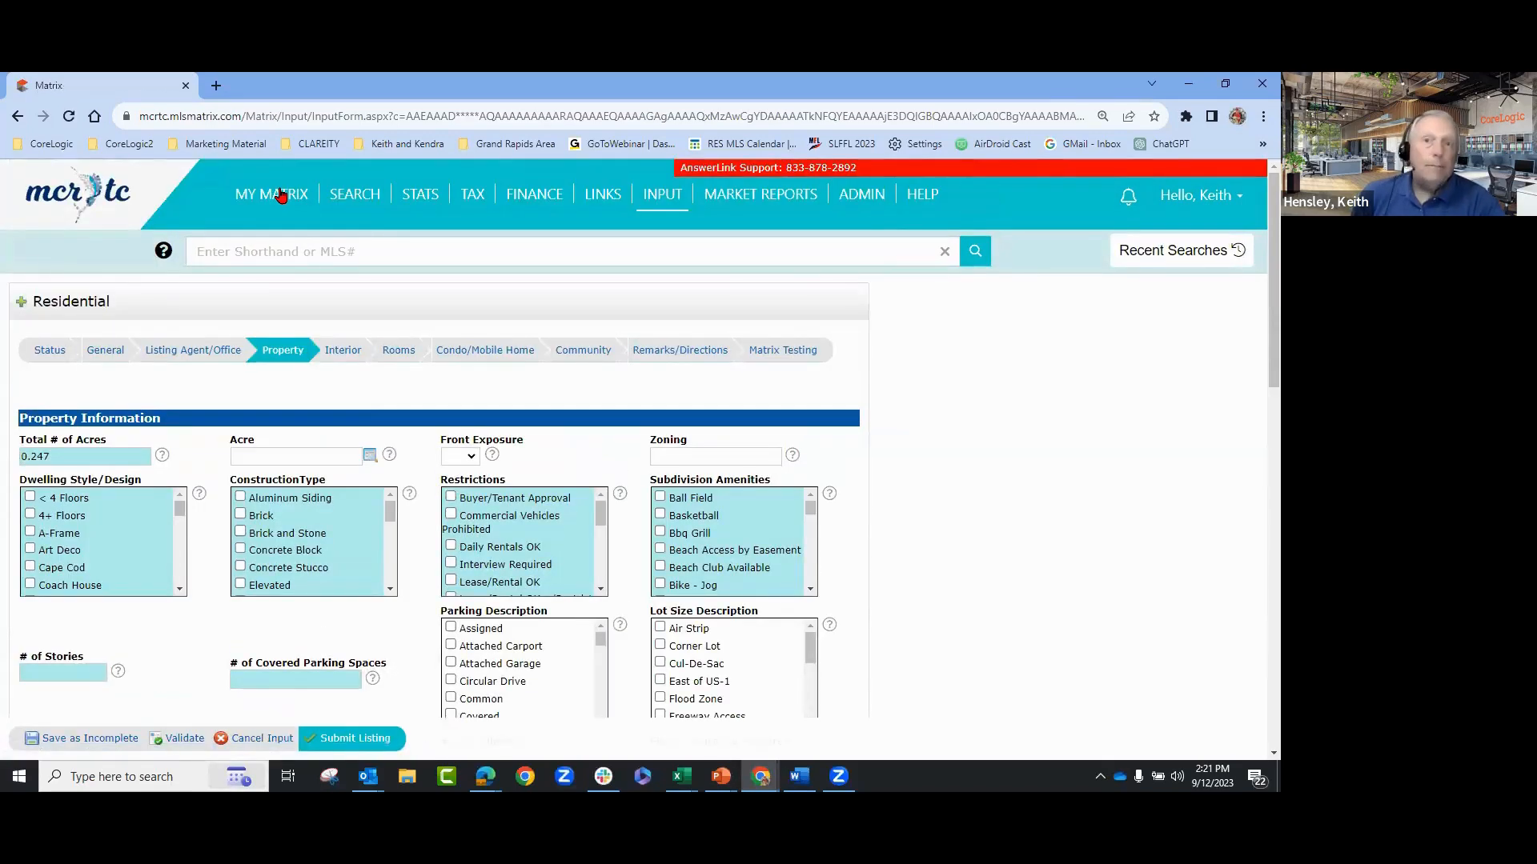
{"action": "scroll", "coordinate": [983, 420], "scroll_direction": "down", "scroll_amount": 1}
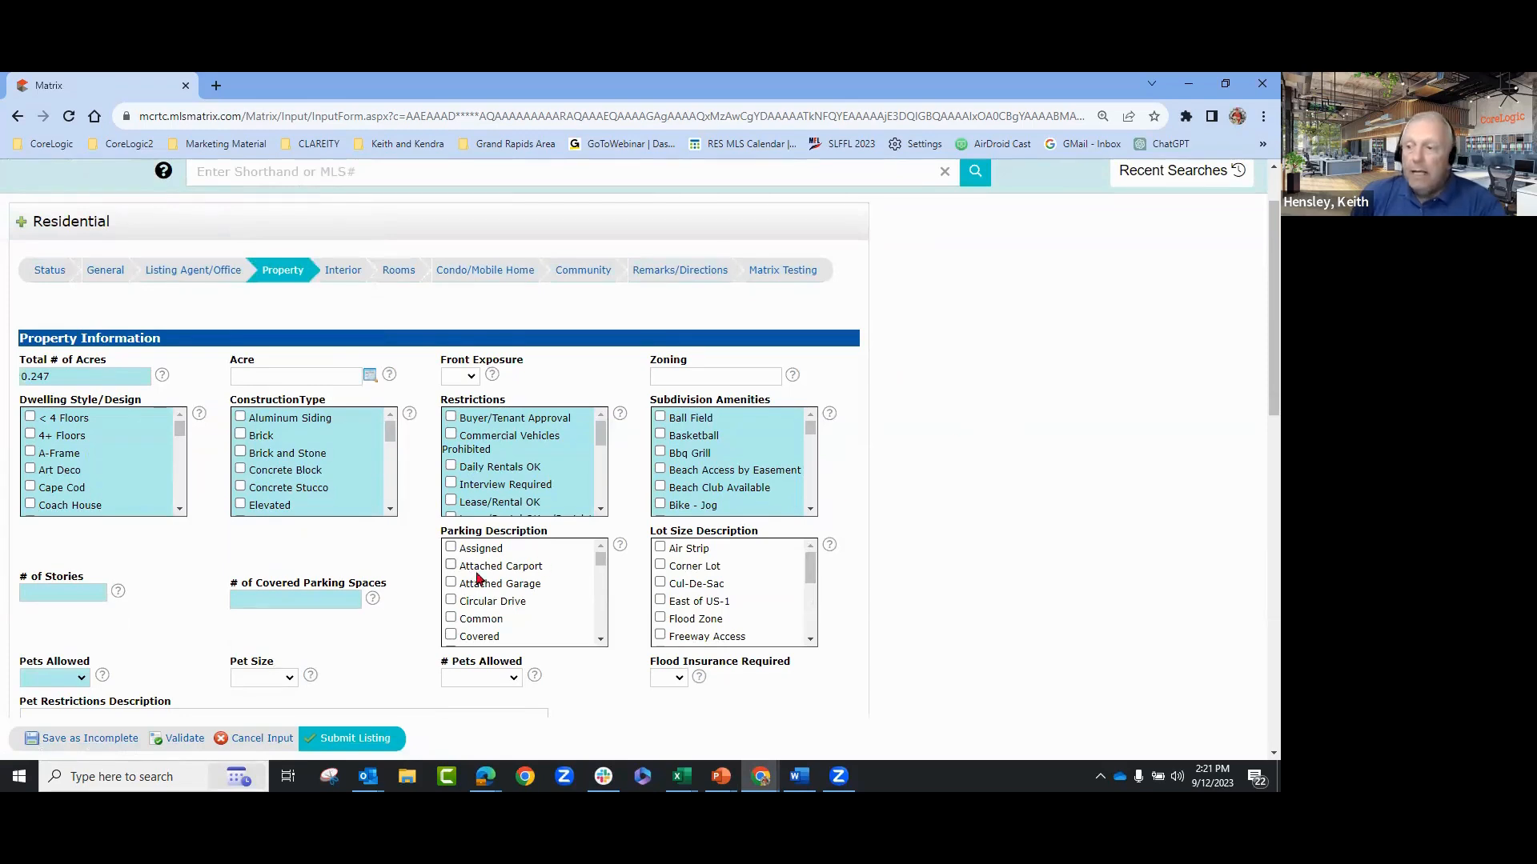
{"action": "scroll", "coordinate": [766, 584], "scroll_direction": "down", "scroll_amount": 3}
{"action": "scroll", "coordinate": [1026, 551], "scroll_direction": "down", "scroll_amount": 1}
{"action": "scroll", "coordinate": [961, 545], "scroll_direction": "down", "scroll_amount": 2}
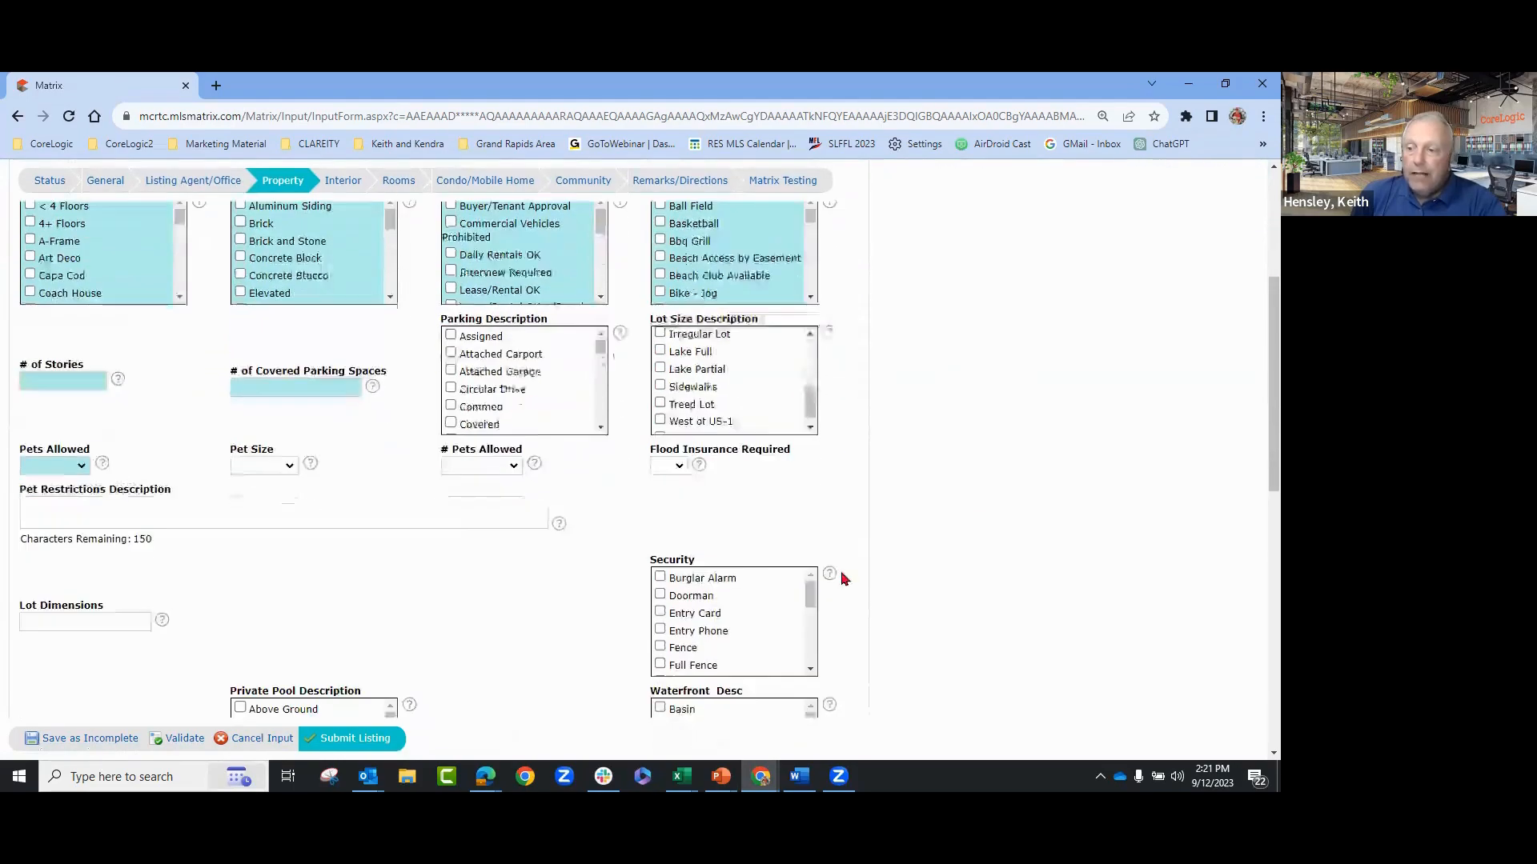
{"action": "scroll", "coordinate": [284, 578], "scroll_direction": "down", "scroll_amount": 2}
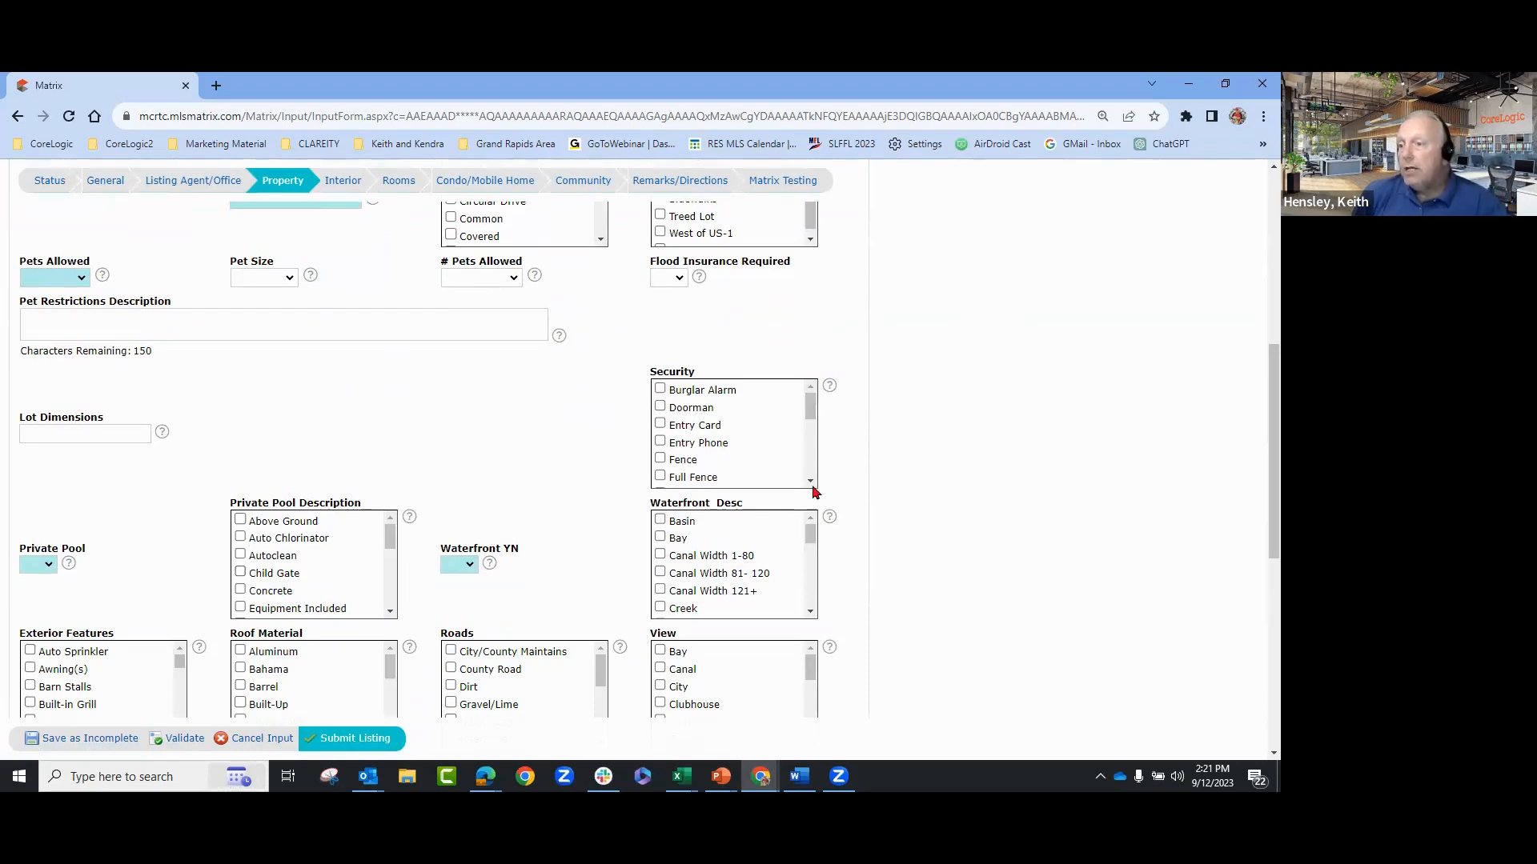
{"action": "scroll", "coordinate": [1025, 603], "scroll_direction": "up", "scroll_amount": 3}
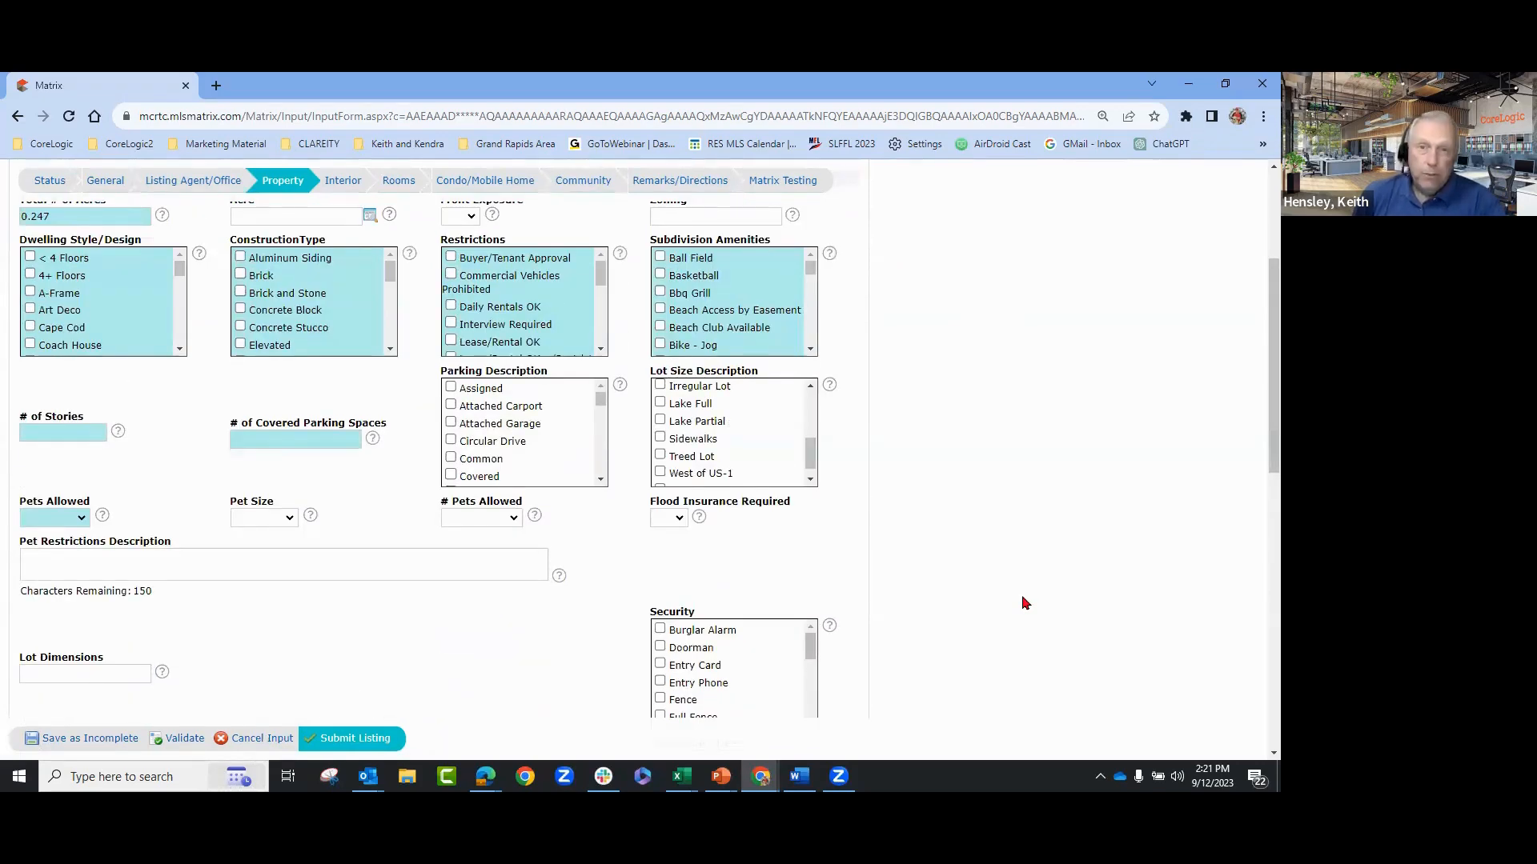
{"action": "scroll", "coordinate": [1029, 597], "scroll_direction": "up", "scroll_amount": 2}
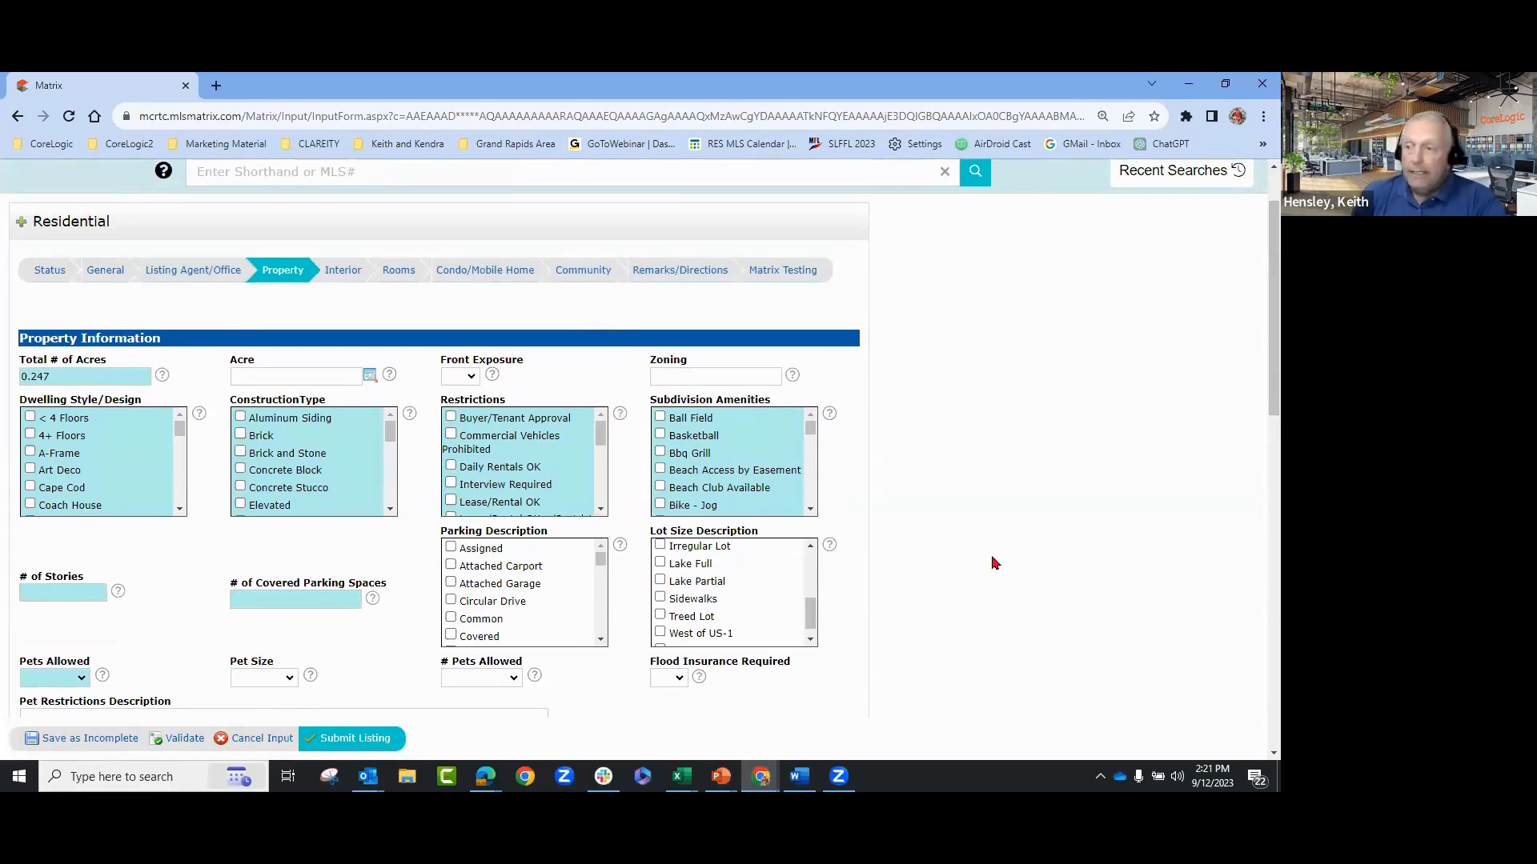
{"action": "scroll", "coordinate": [947, 531], "scroll_direction": "down", "scroll_amount": 1}
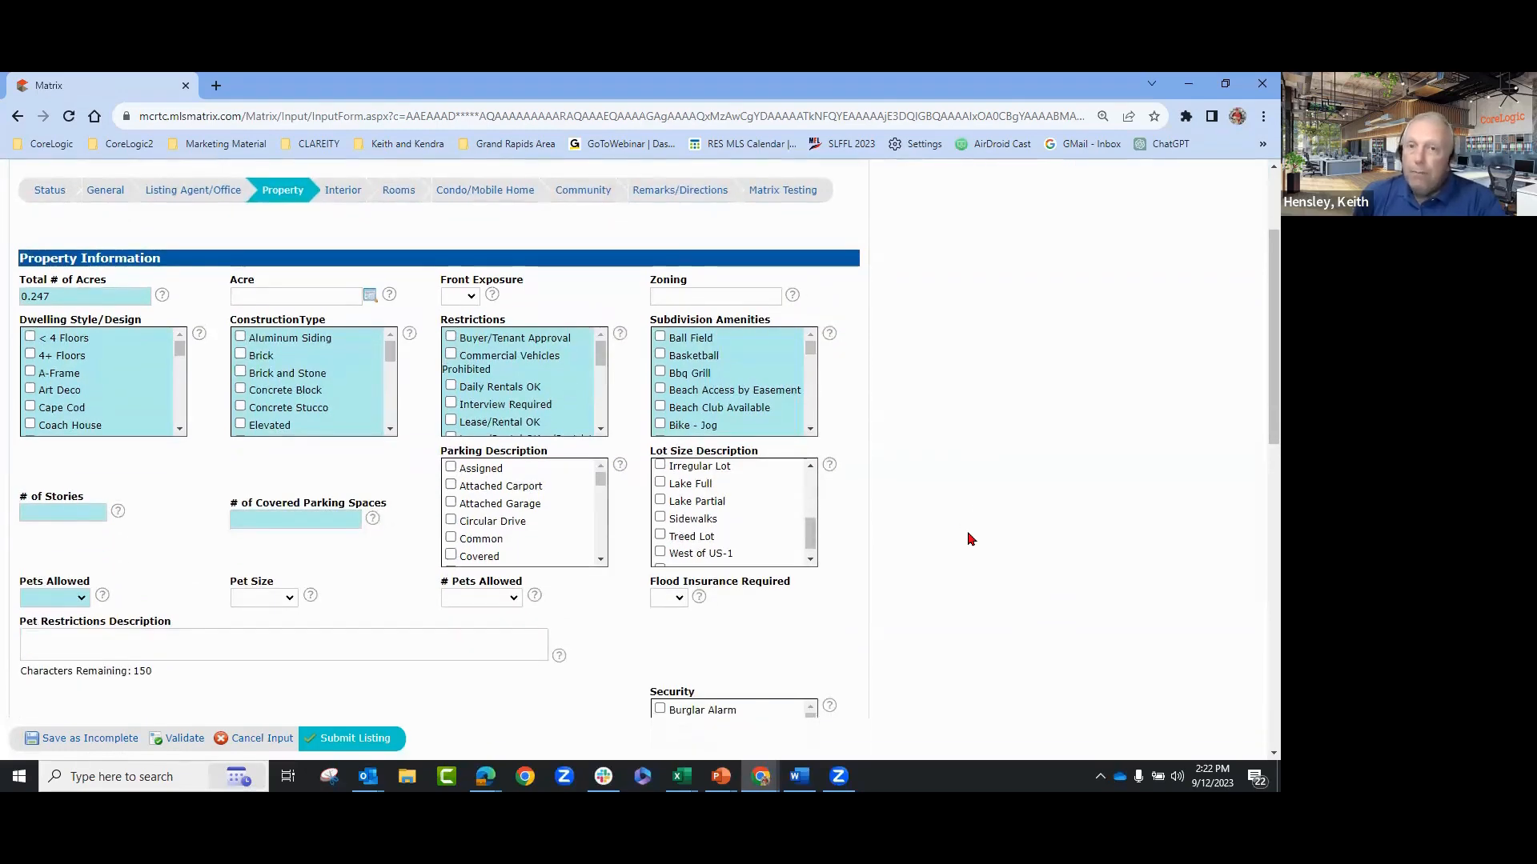
{"action": "scroll", "coordinate": [969, 538], "scroll_direction": "down", "scroll_amount": 1}
{"action": "scroll", "coordinate": [542, 494], "scroll_direction": "down", "scroll_amount": 2}
{"action": "scroll", "coordinate": [542, 494], "scroll_direction": "up", "scroll_amount": 3}
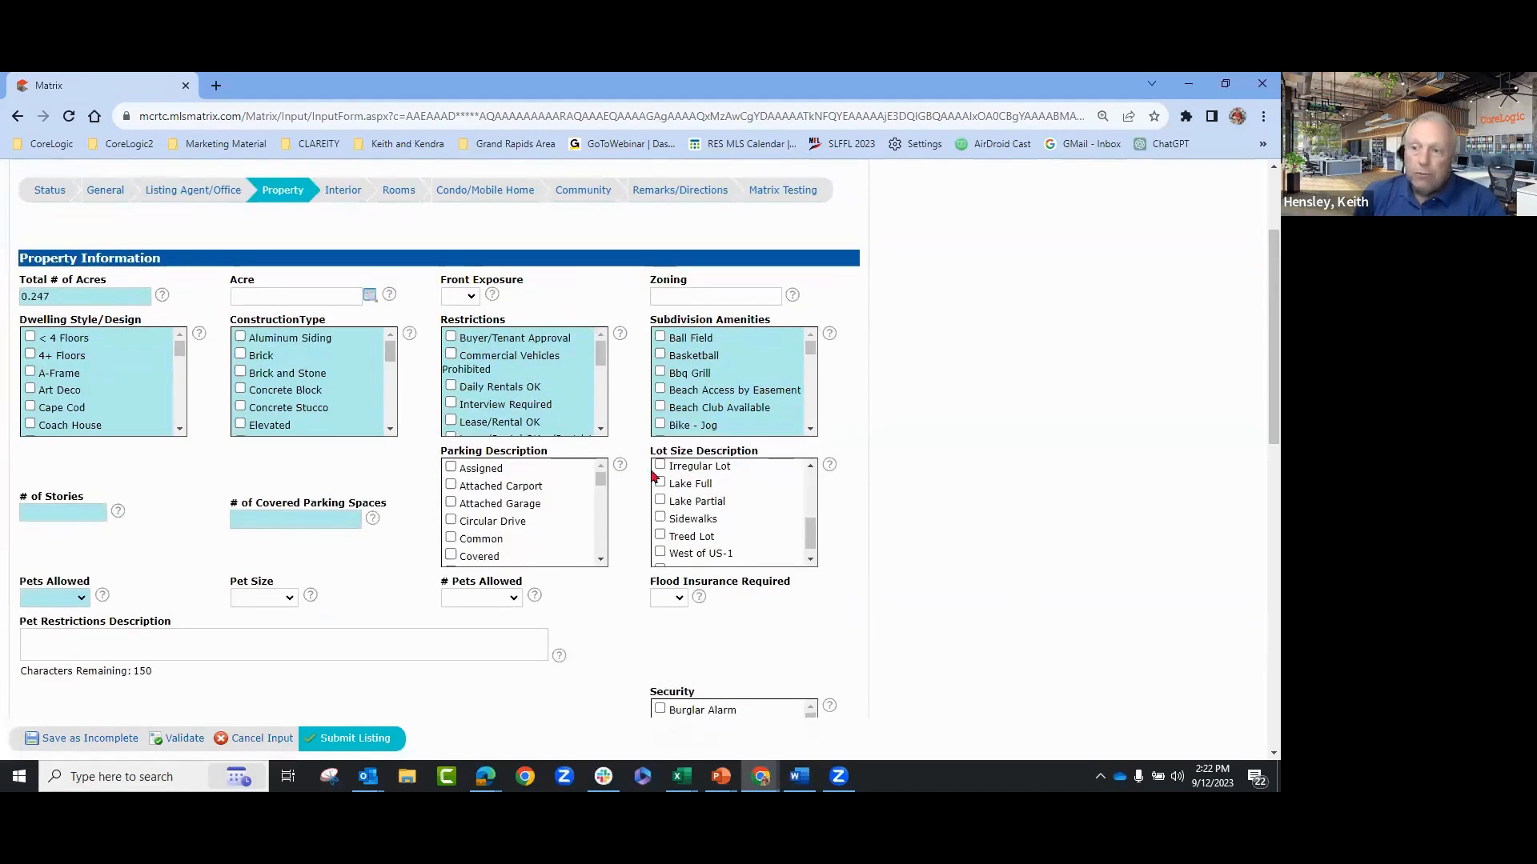
{"action": "scroll", "coordinate": [953, 498], "scroll_direction": "down", "scroll_amount": 6}
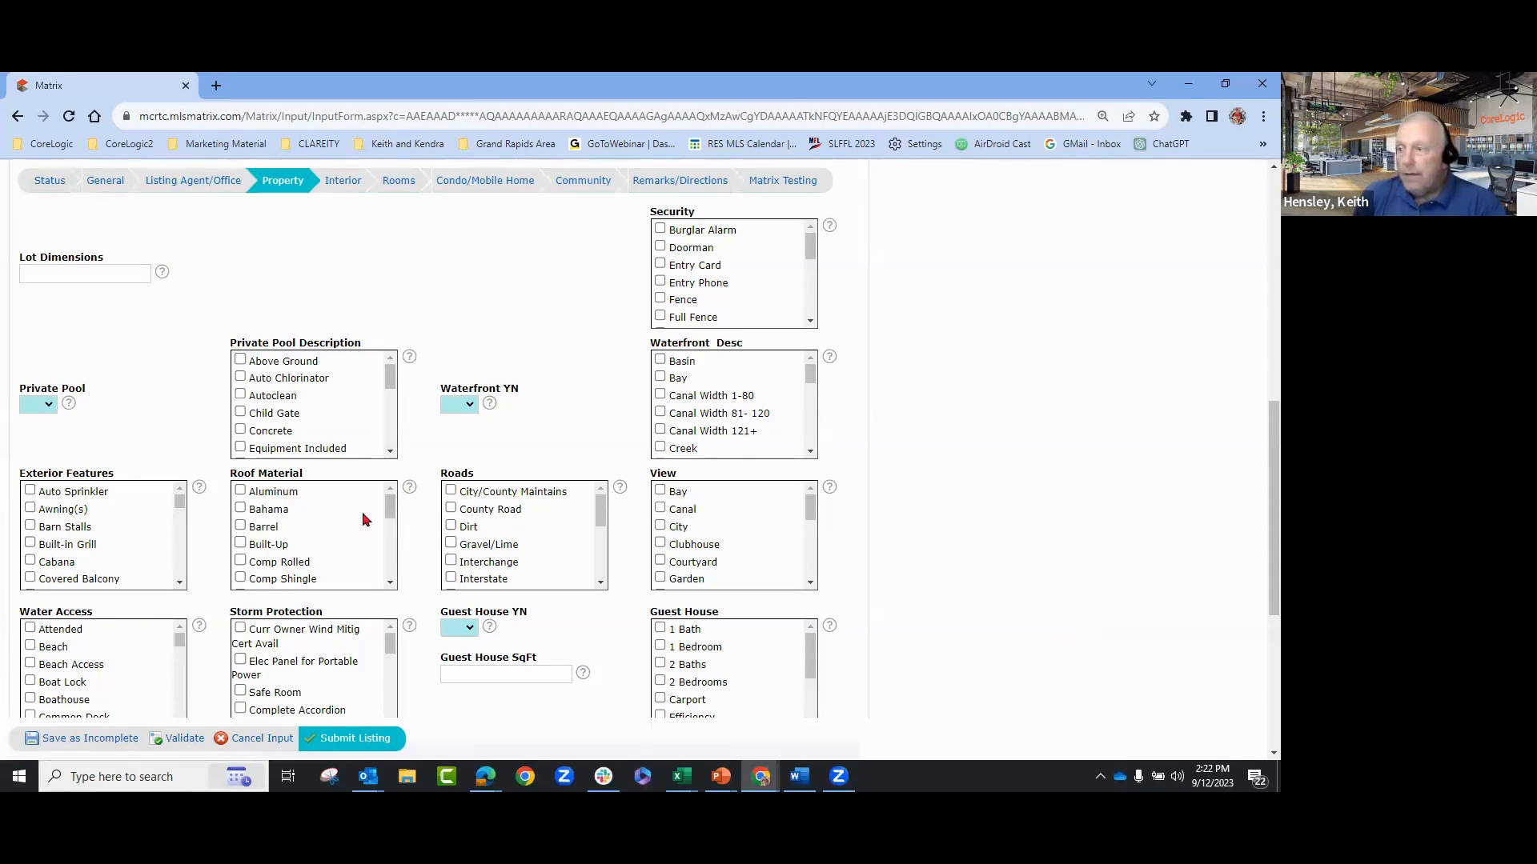
- Finish reviewing the Property fields and switch to the Interior section
{"action": "scroll", "coordinate": [302, 567], "scroll_direction": "down", "scroll_amount": 3}
{"action": "scroll", "coordinate": [564, 655], "scroll_direction": "down", "scroll_amount": 1}
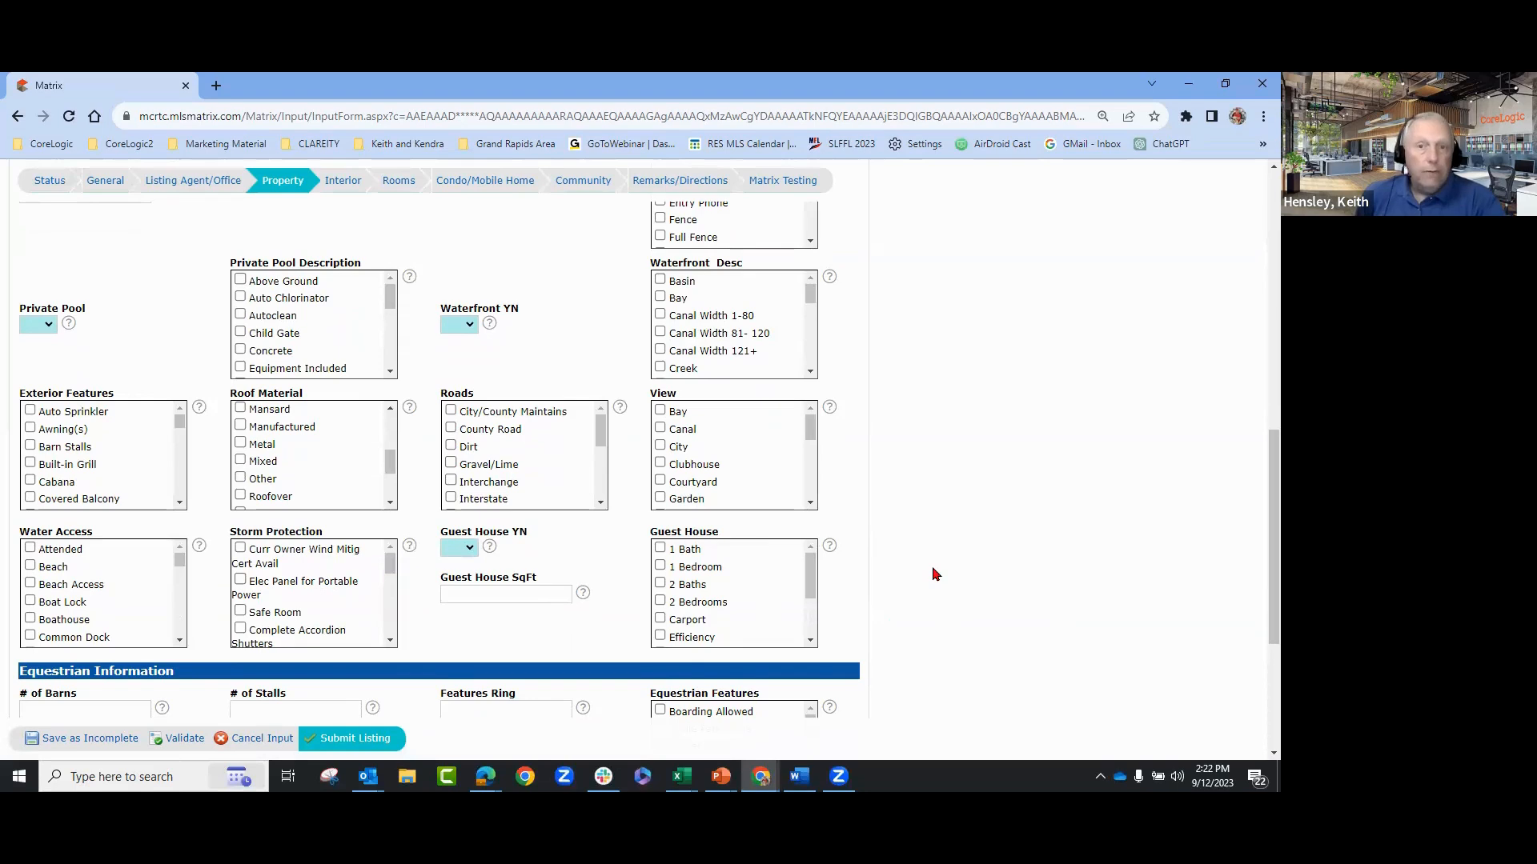
{"action": "scroll", "coordinate": [972, 577], "scroll_direction": "up", "scroll_amount": 1}
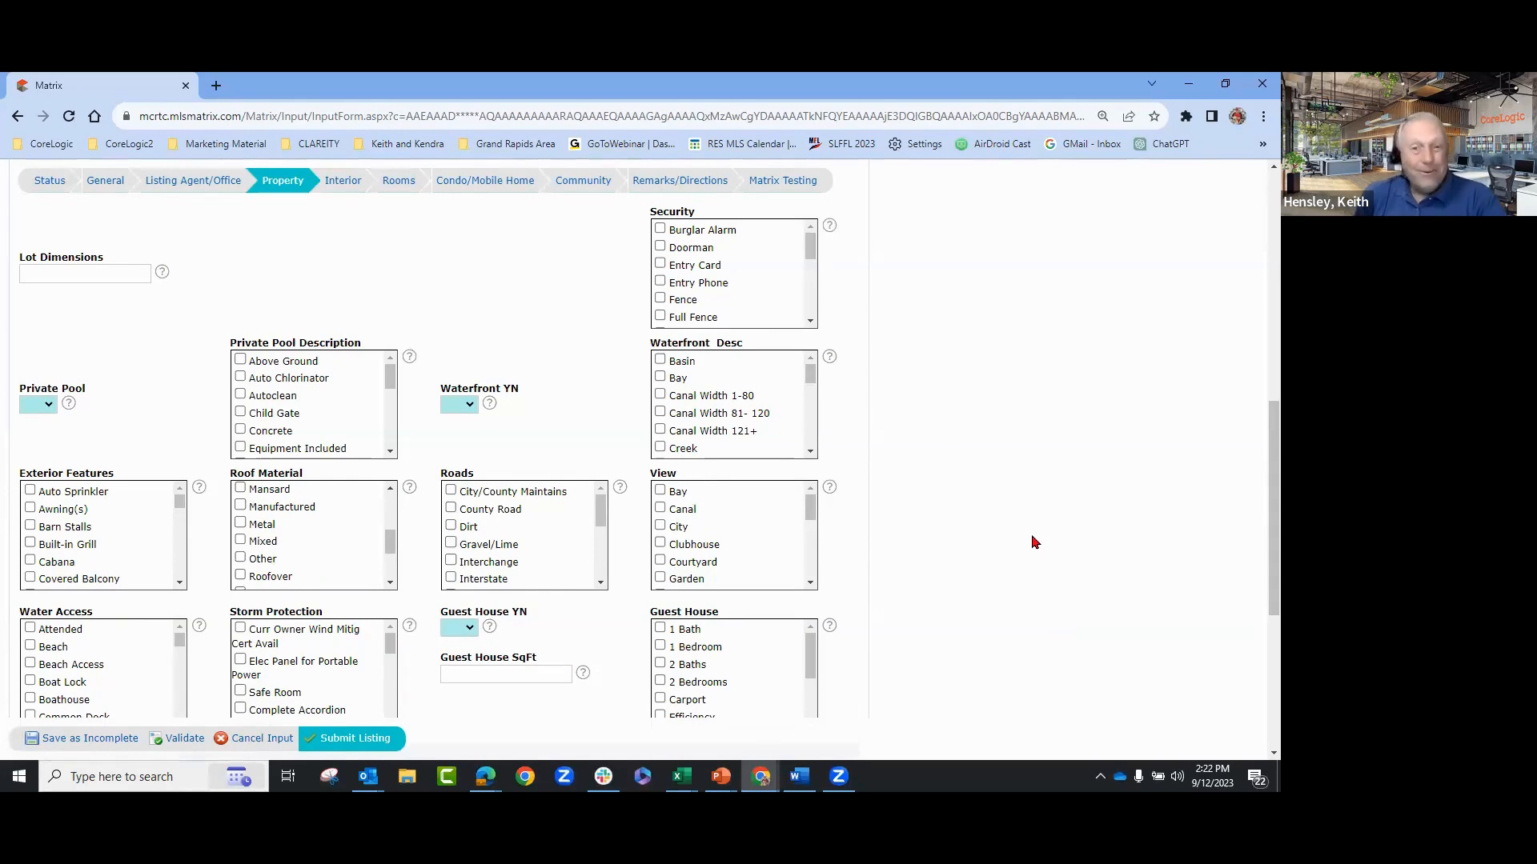
{"action": "scroll", "coordinate": [1033, 543], "scroll_direction": "down", "scroll_amount": 3}
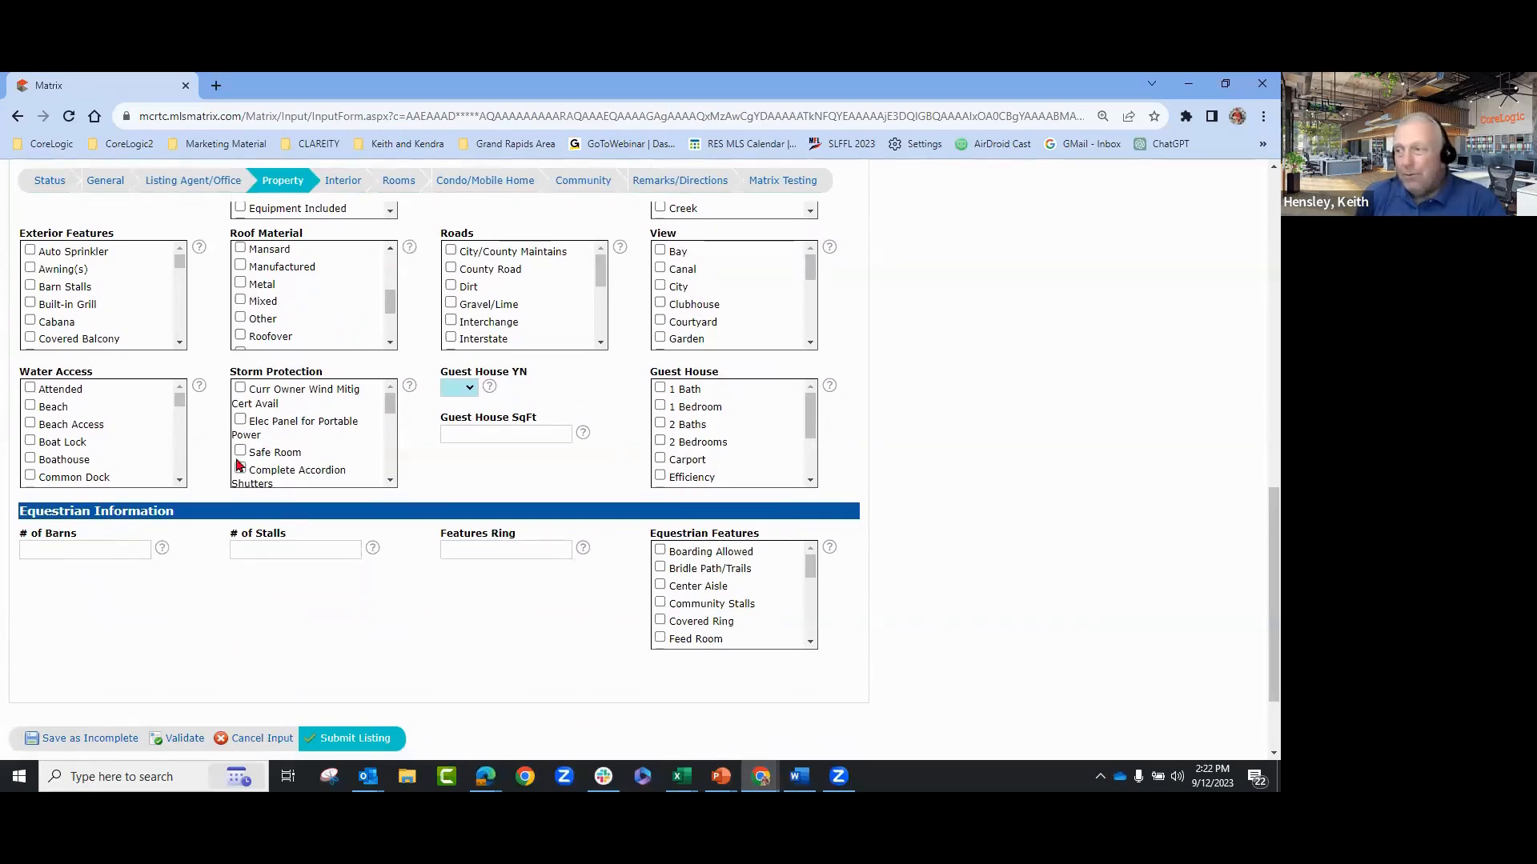
{"action": "scroll", "coordinate": [606, 487], "scroll_direction": "up", "scroll_amount": 3}
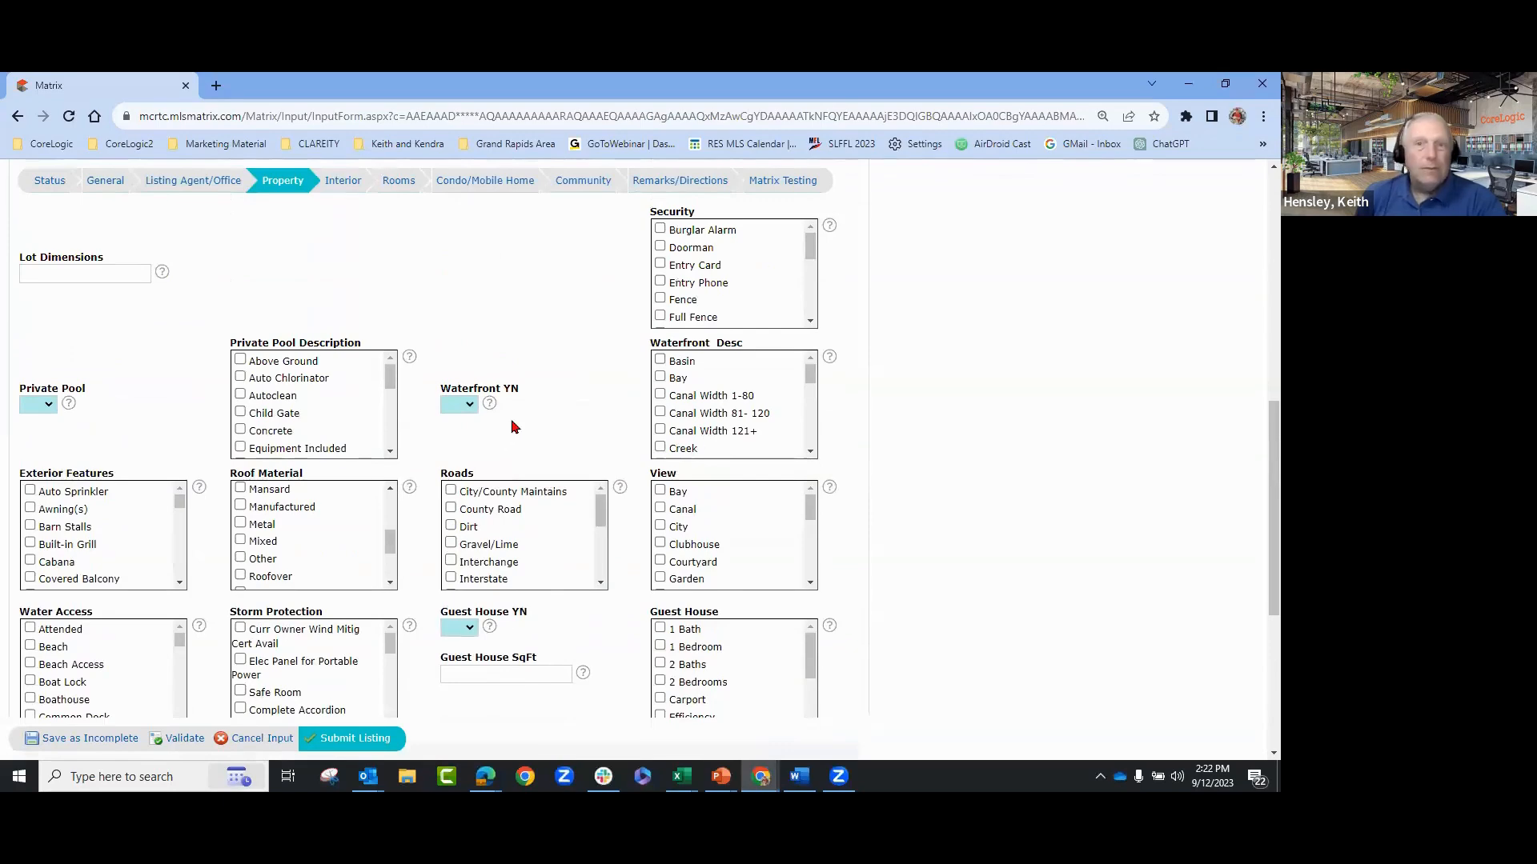
{"action": "scroll", "coordinate": [503, 437], "scroll_direction": "up", "scroll_amount": 4}
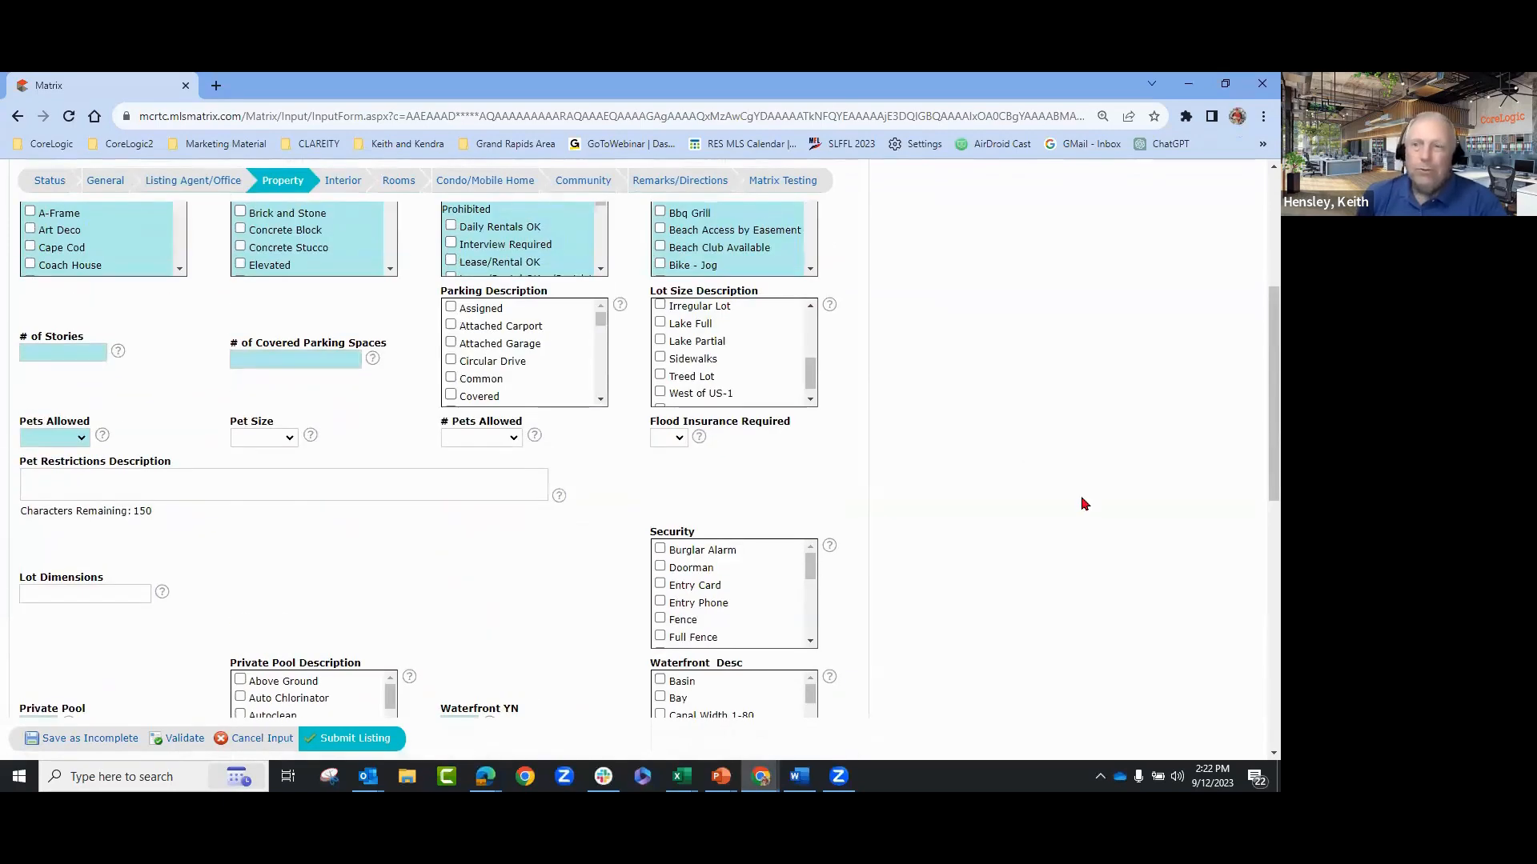
{"action": "scroll", "coordinate": [1085, 504], "scroll_direction": "up", "scroll_amount": 4}
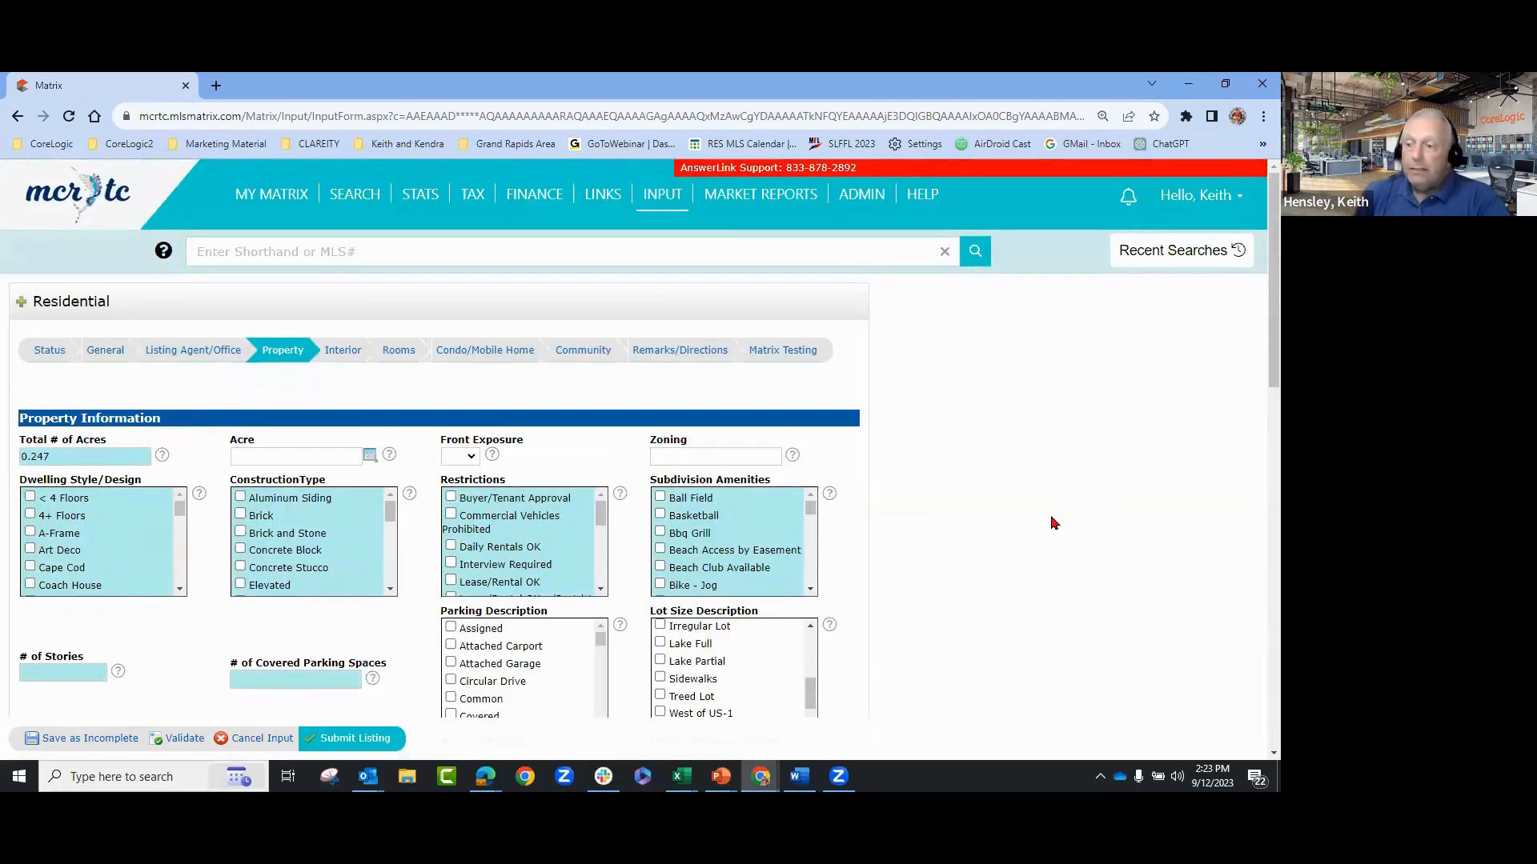
{"action": "scroll", "coordinate": [1048, 516], "scroll_direction": "down", "scroll_amount": 2}
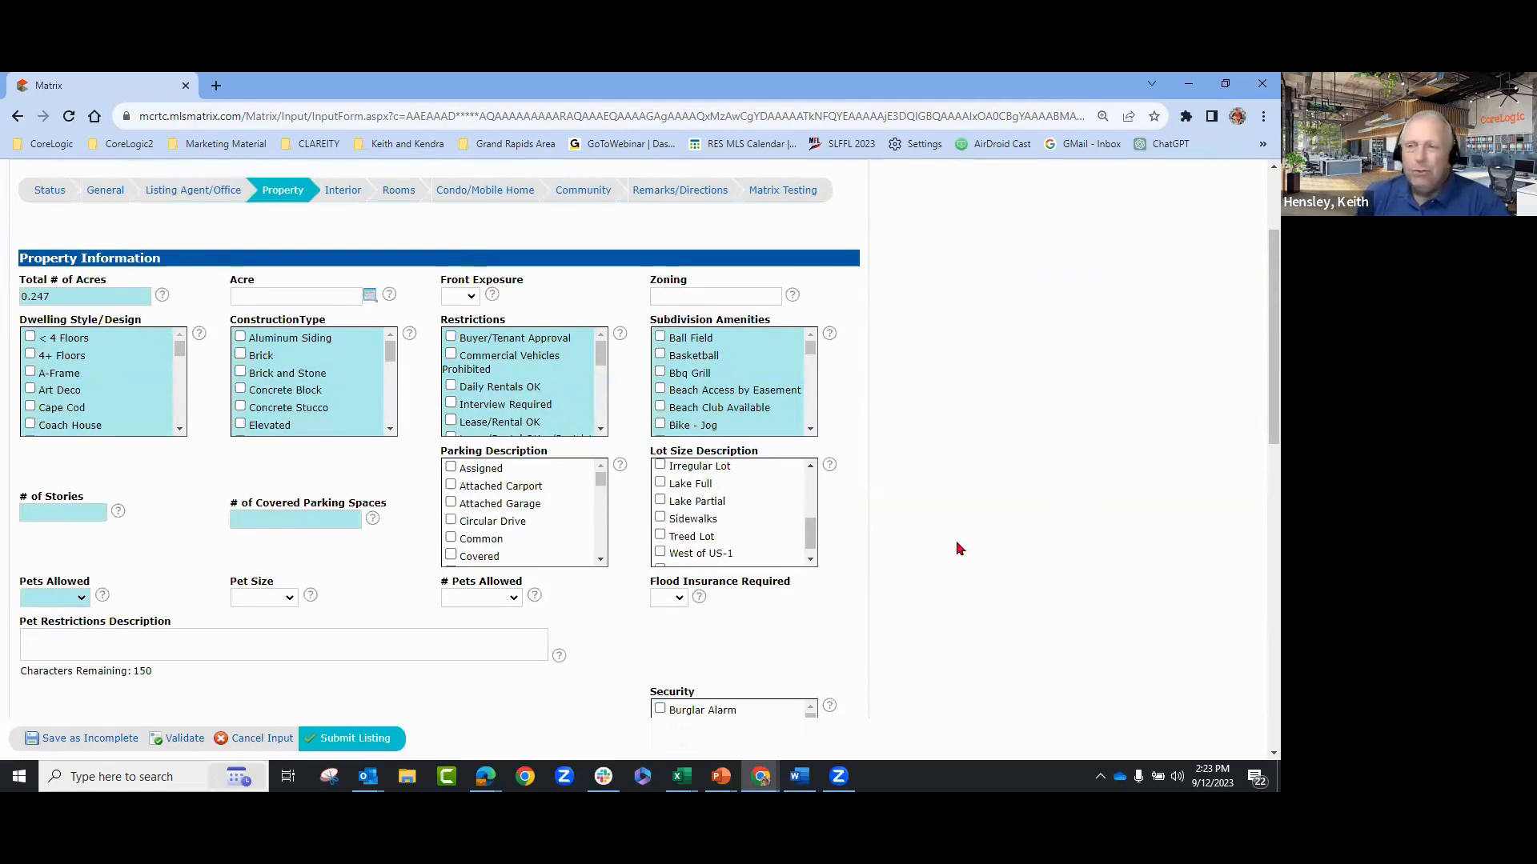
{"action": "scroll", "coordinate": [960, 549], "scroll_direction": "up", "scroll_amount": 2}
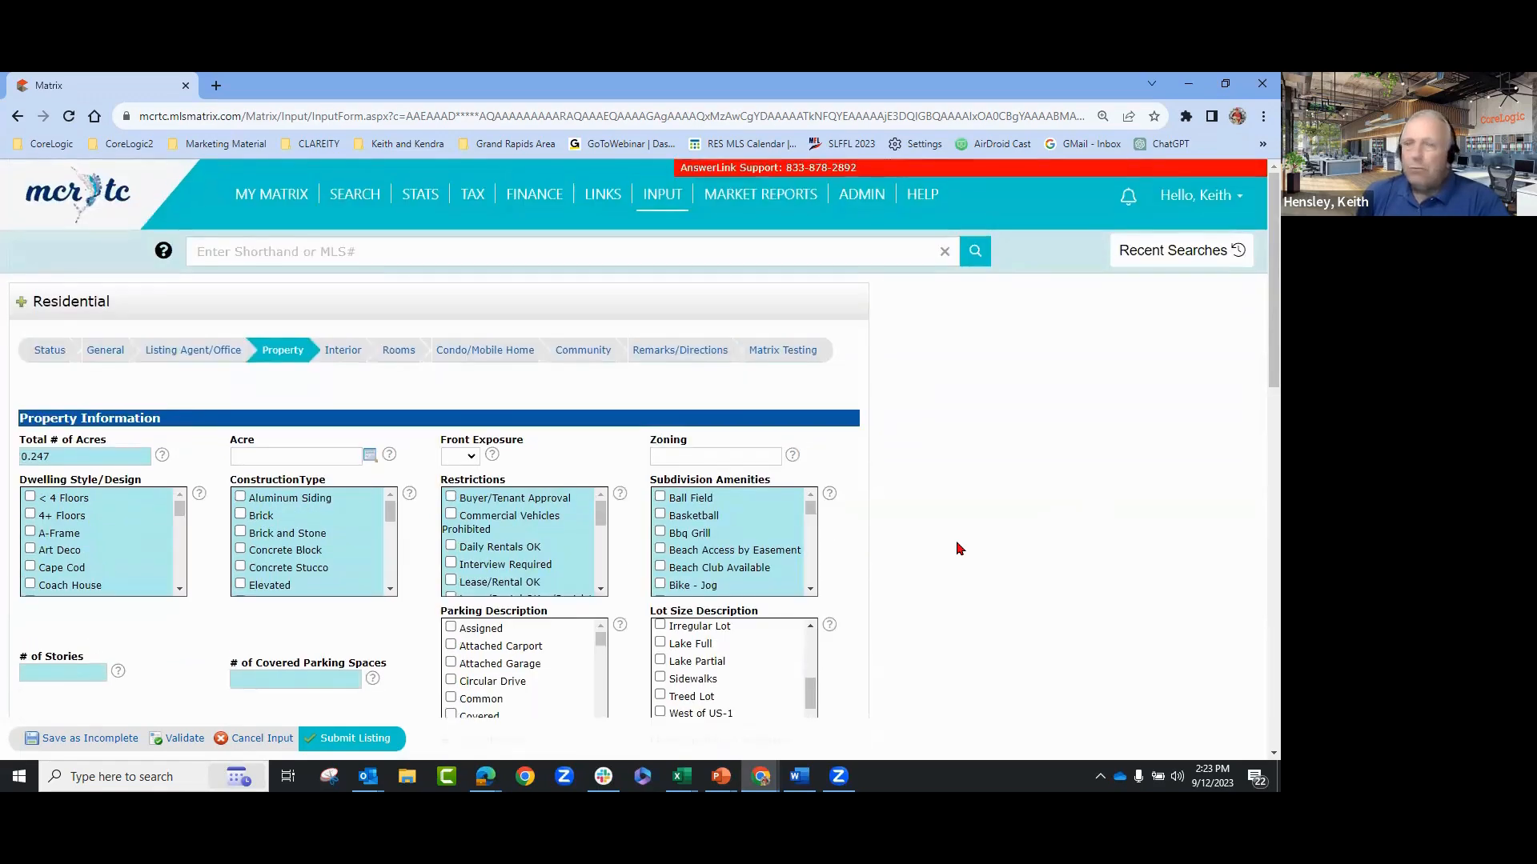
{"action": "left_click", "coordinate": [336, 354]}
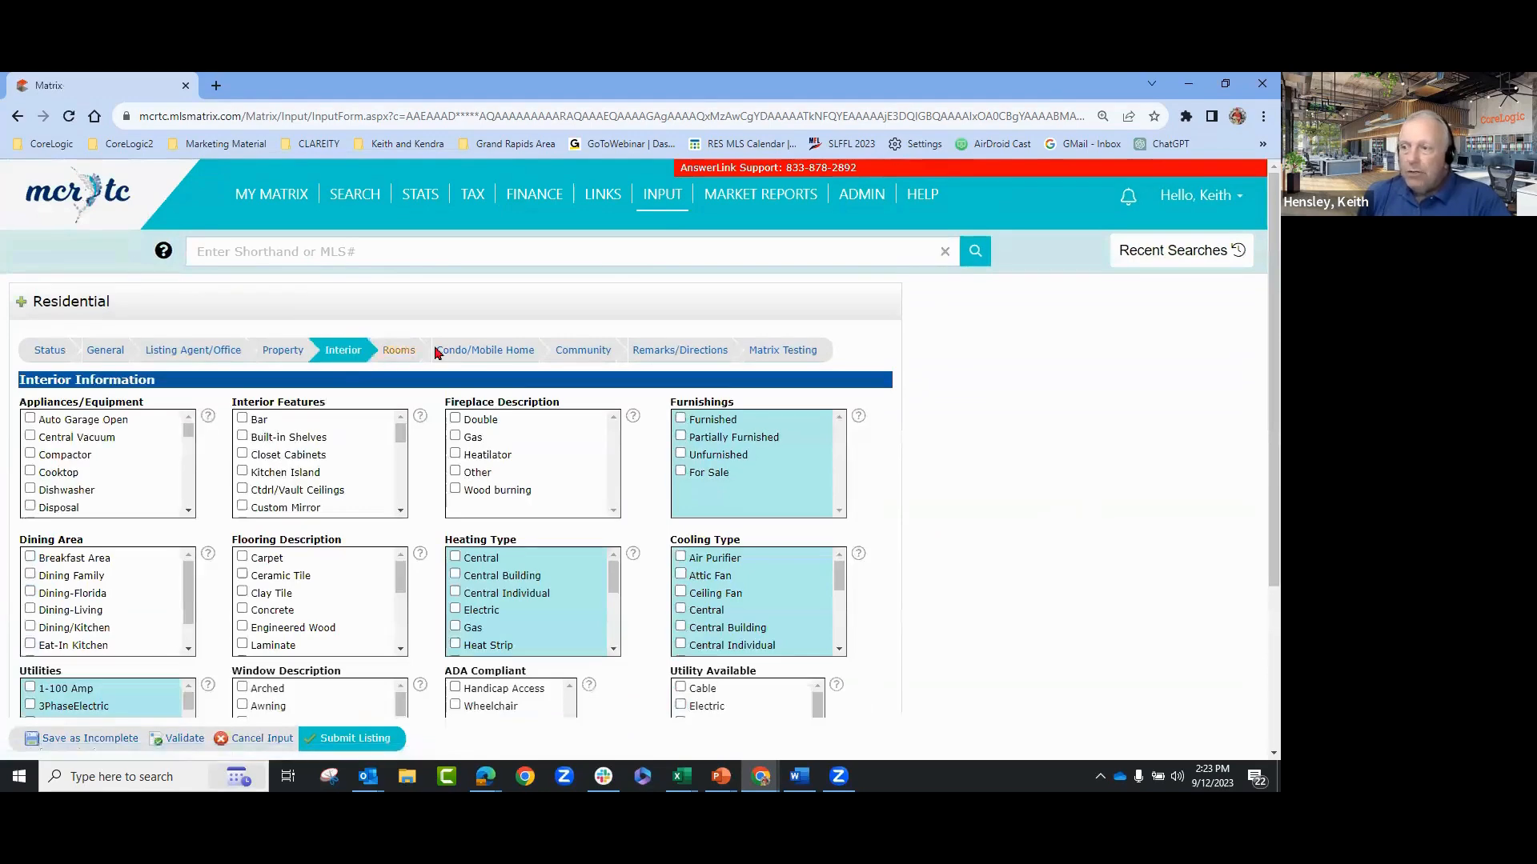
- Look over the Interior fields, then switch to the Rooms section
{"action": "scroll", "coordinate": [981, 381], "scroll_direction": "down", "scroll_amount": 1}
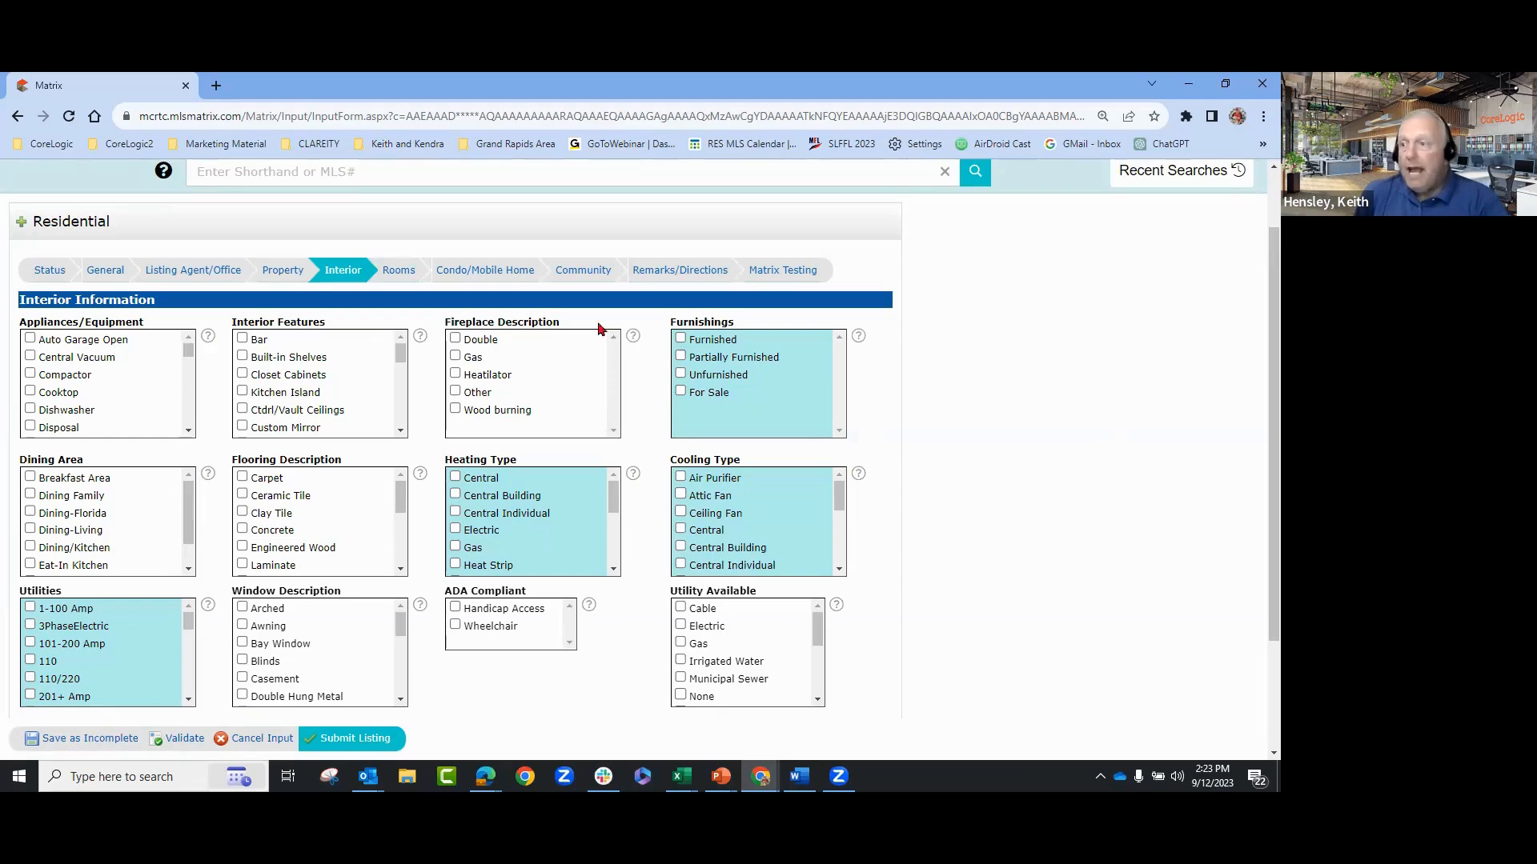
{"action": "left_click", "coordinate": [394, 273]}
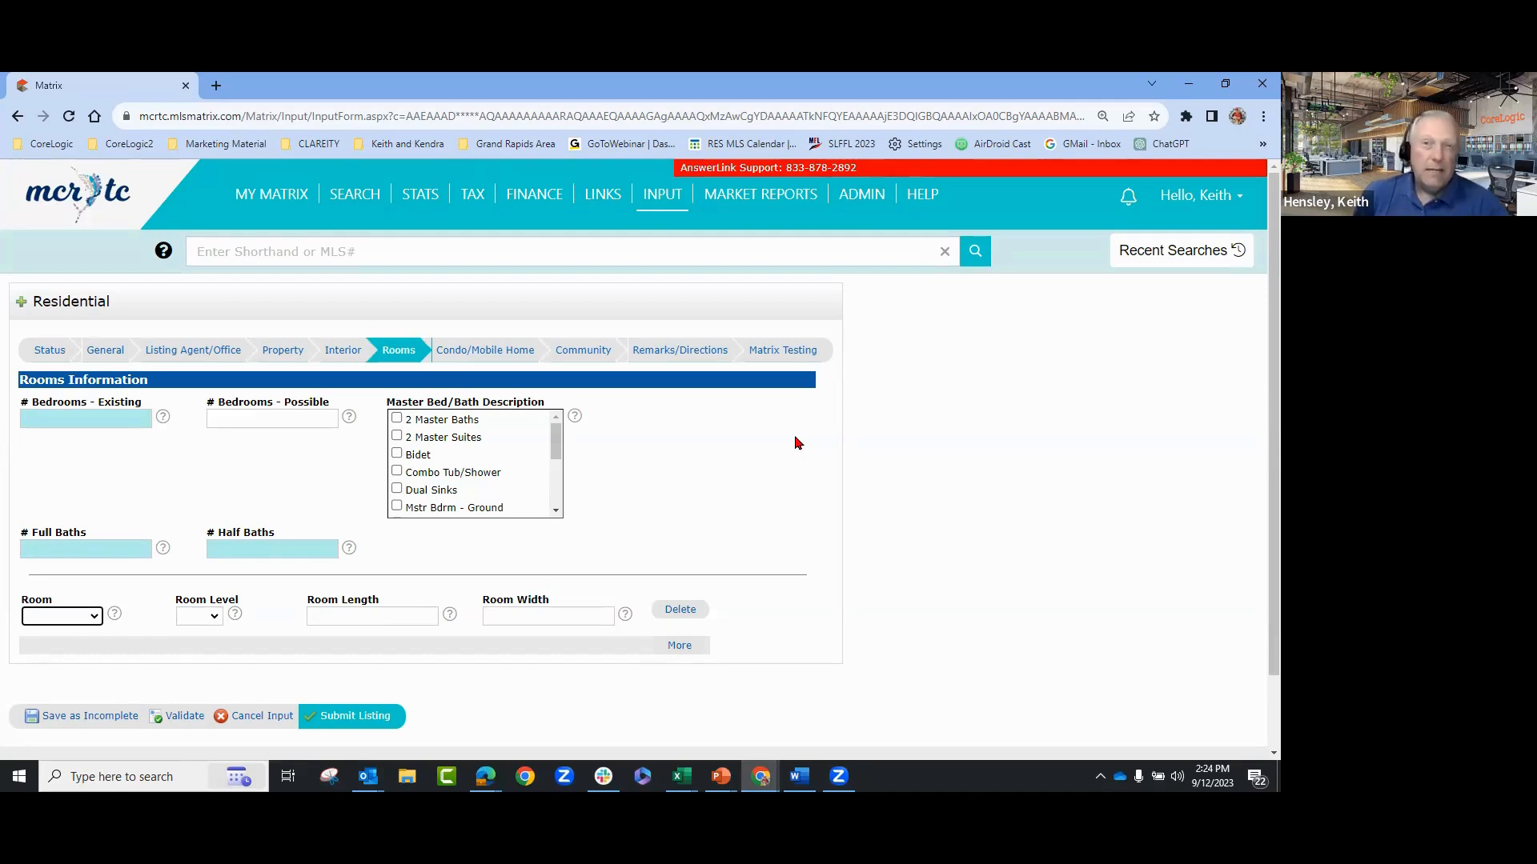
- Step through the Condo/Mobile Home and Community sections to reach Matrix Testing
{"action": "left_click", "coordinate": [459, 358]}
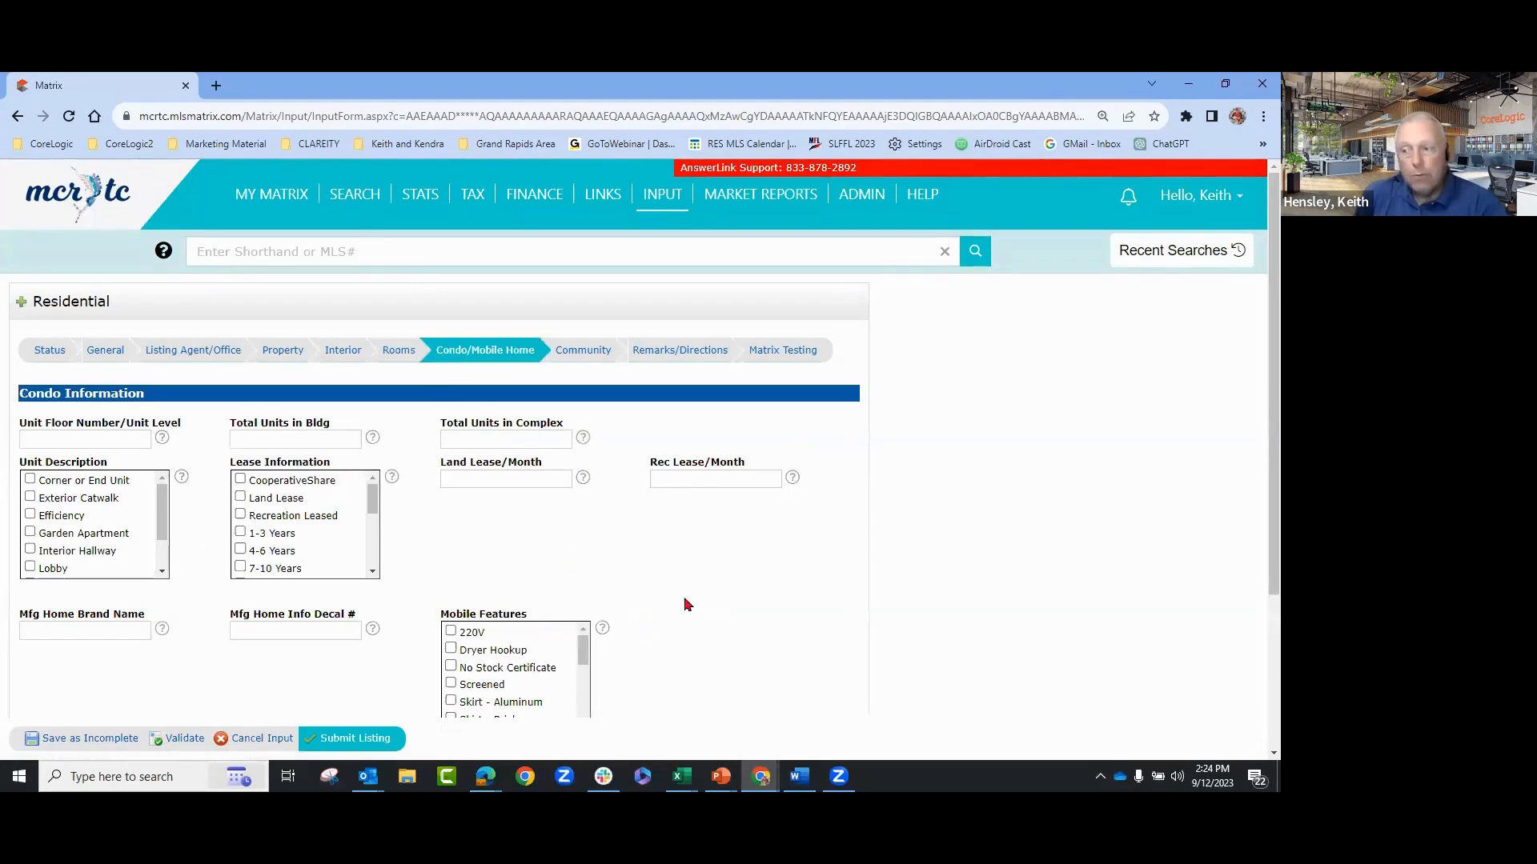
{"action": "scroll", "coordinate": [685, 610], "scroll_direction": "down", "scroll_amount": 2}
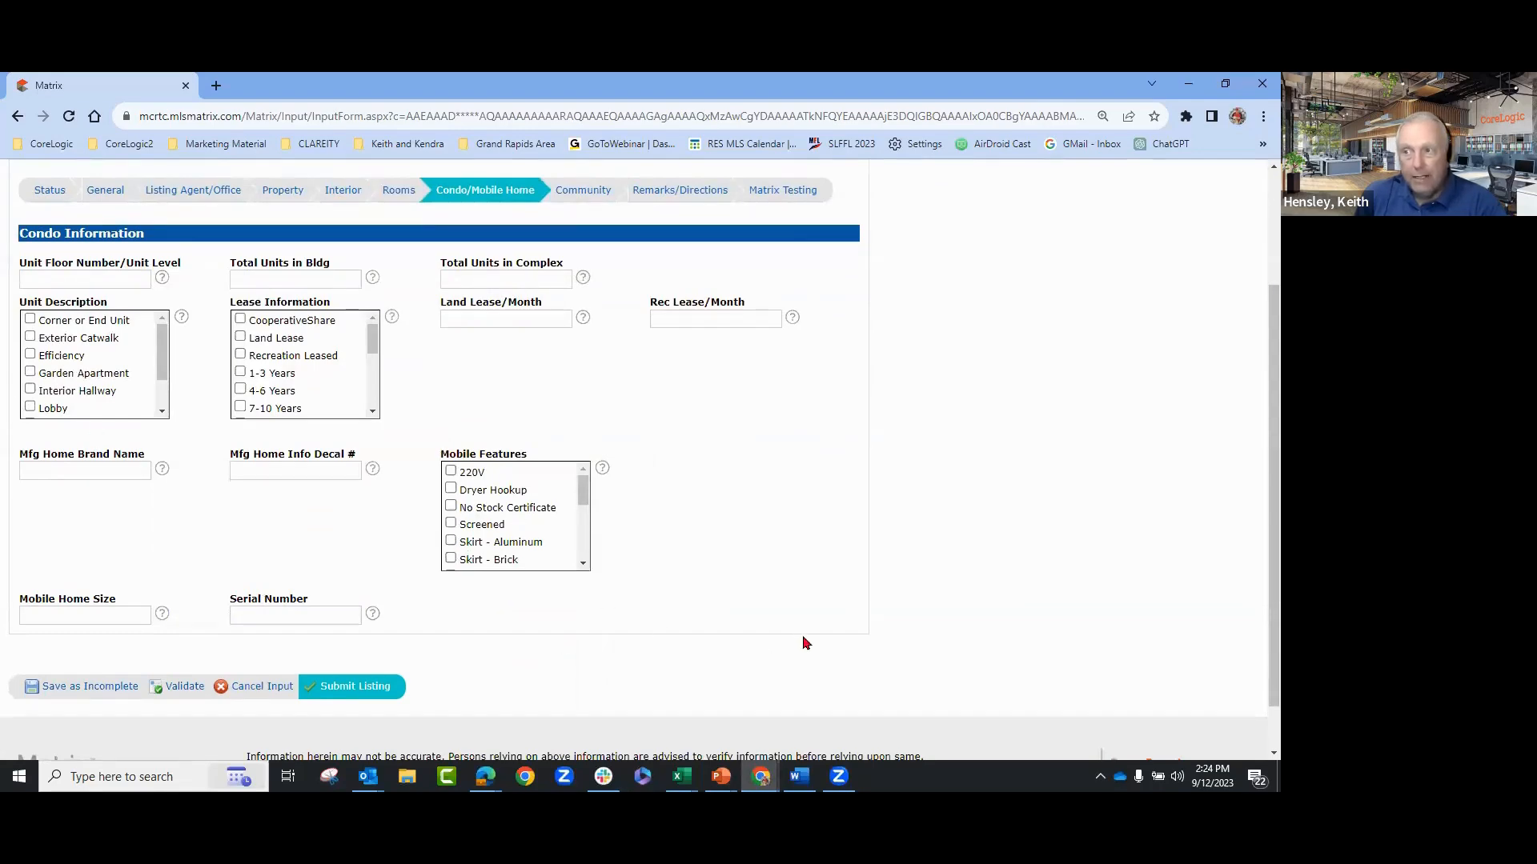
{"action": "left_click", "coordinate": [576, 195]}
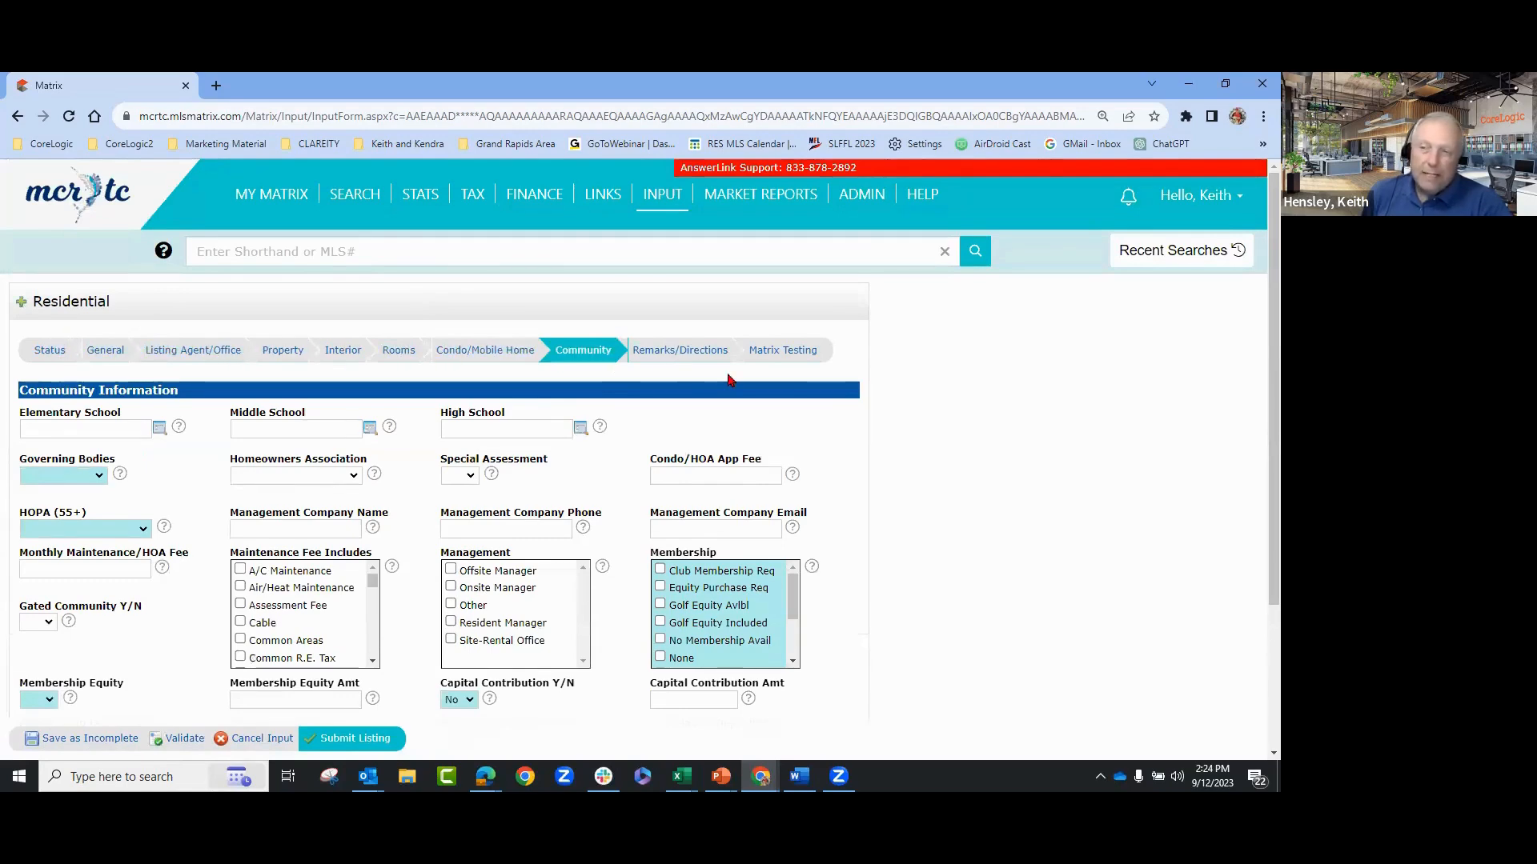
{"action": "left_click", "coordinate": [766, 354]}
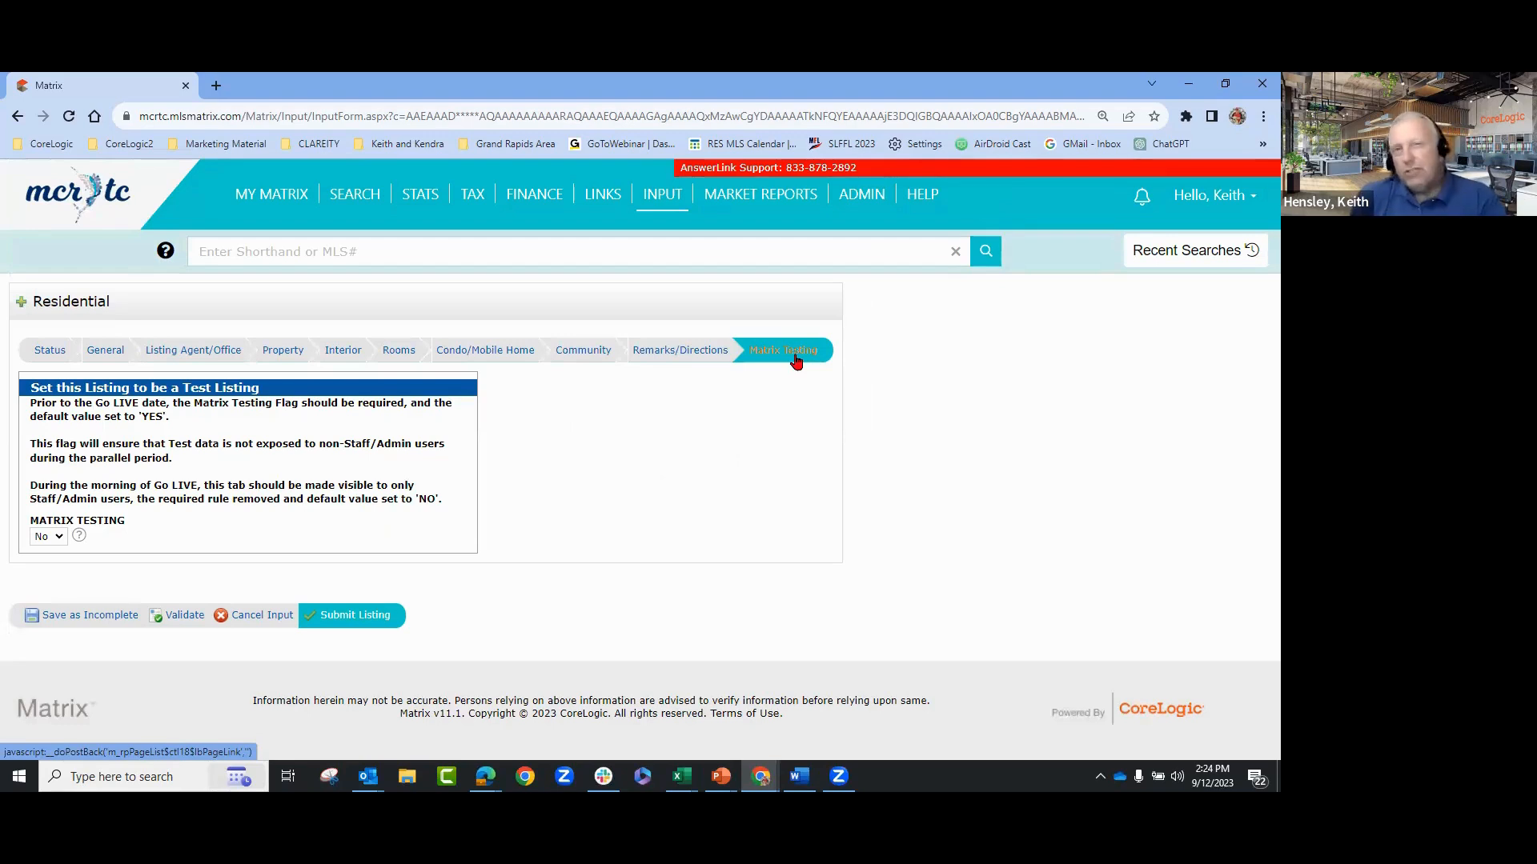
- Set the MATRIX TESTING flag to Yes to mark this as a test listing
{"action": "left_click", "coordinate": [58, 537]}
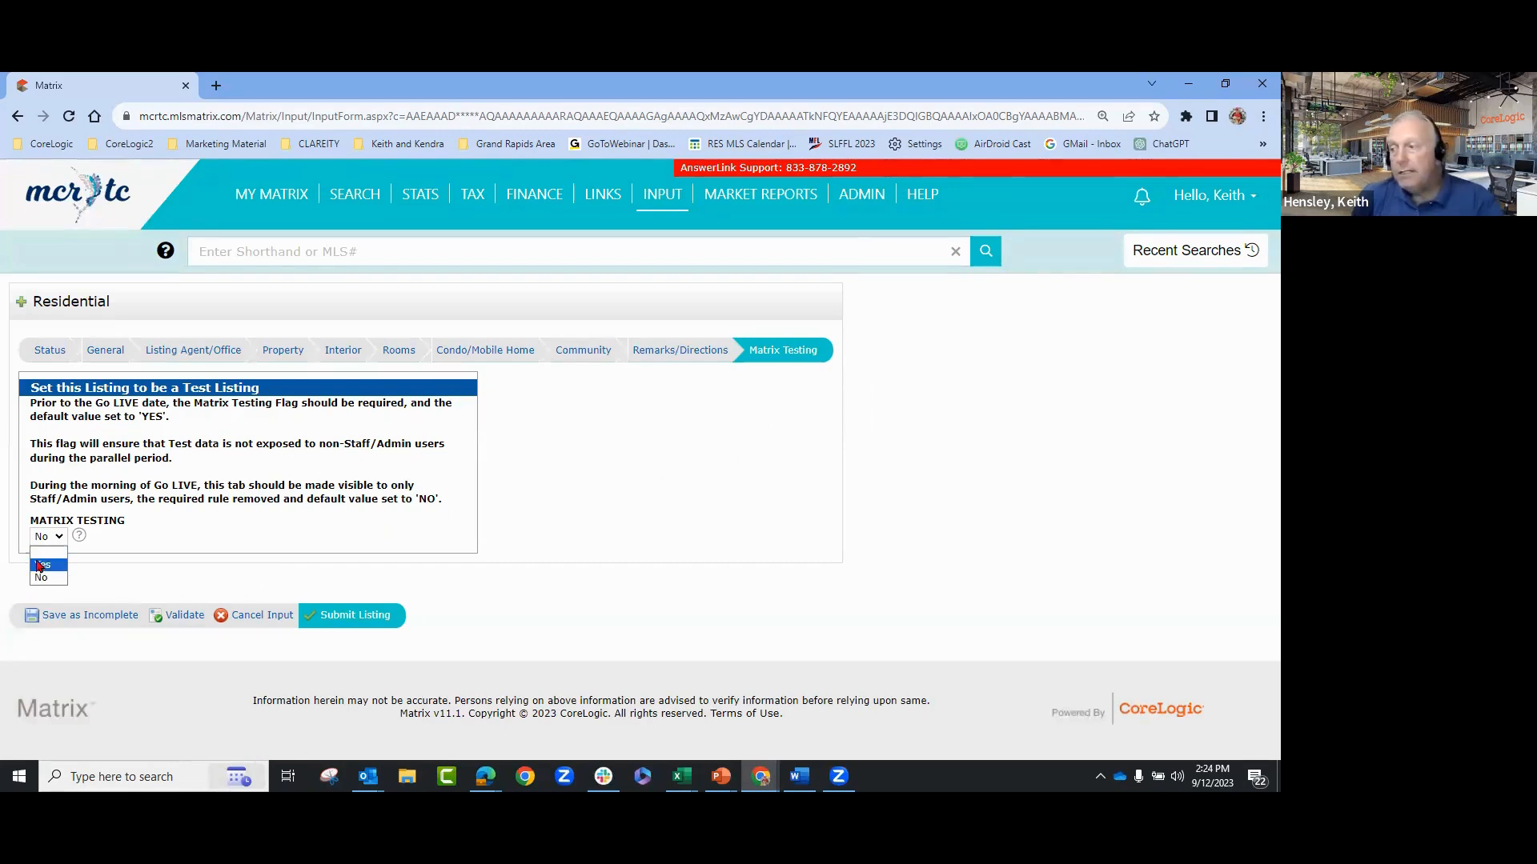
{"action": "left_click", "coordinate": [42, 565]}
{"action": "left_click", "coordinate": [476, 538]}
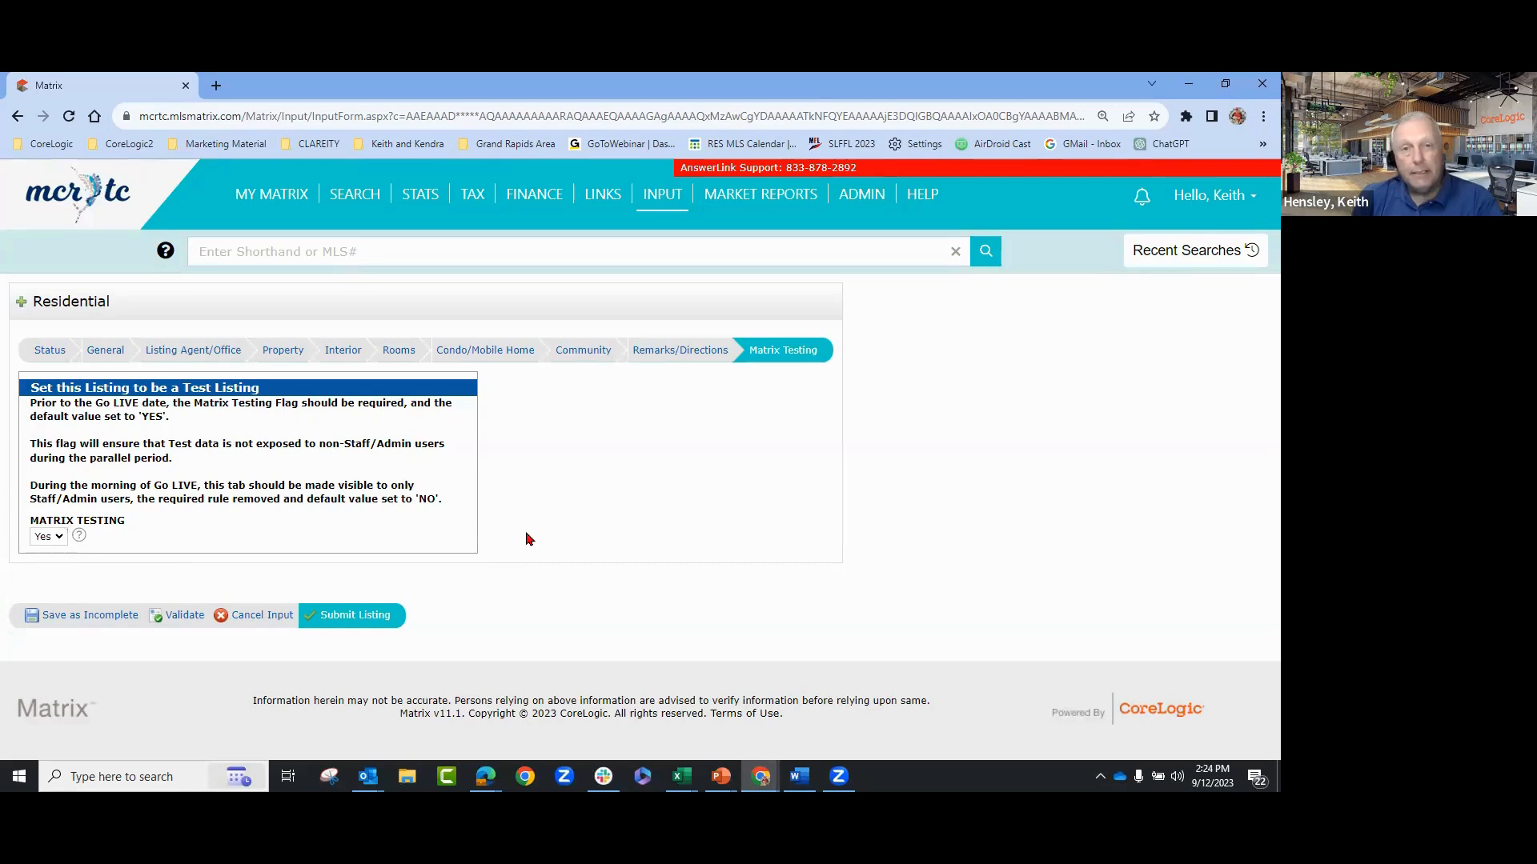
- Recheck the Matrix Testing setting and return to the Status section
{"action": "left_click", "coordinate": [35, 352]}
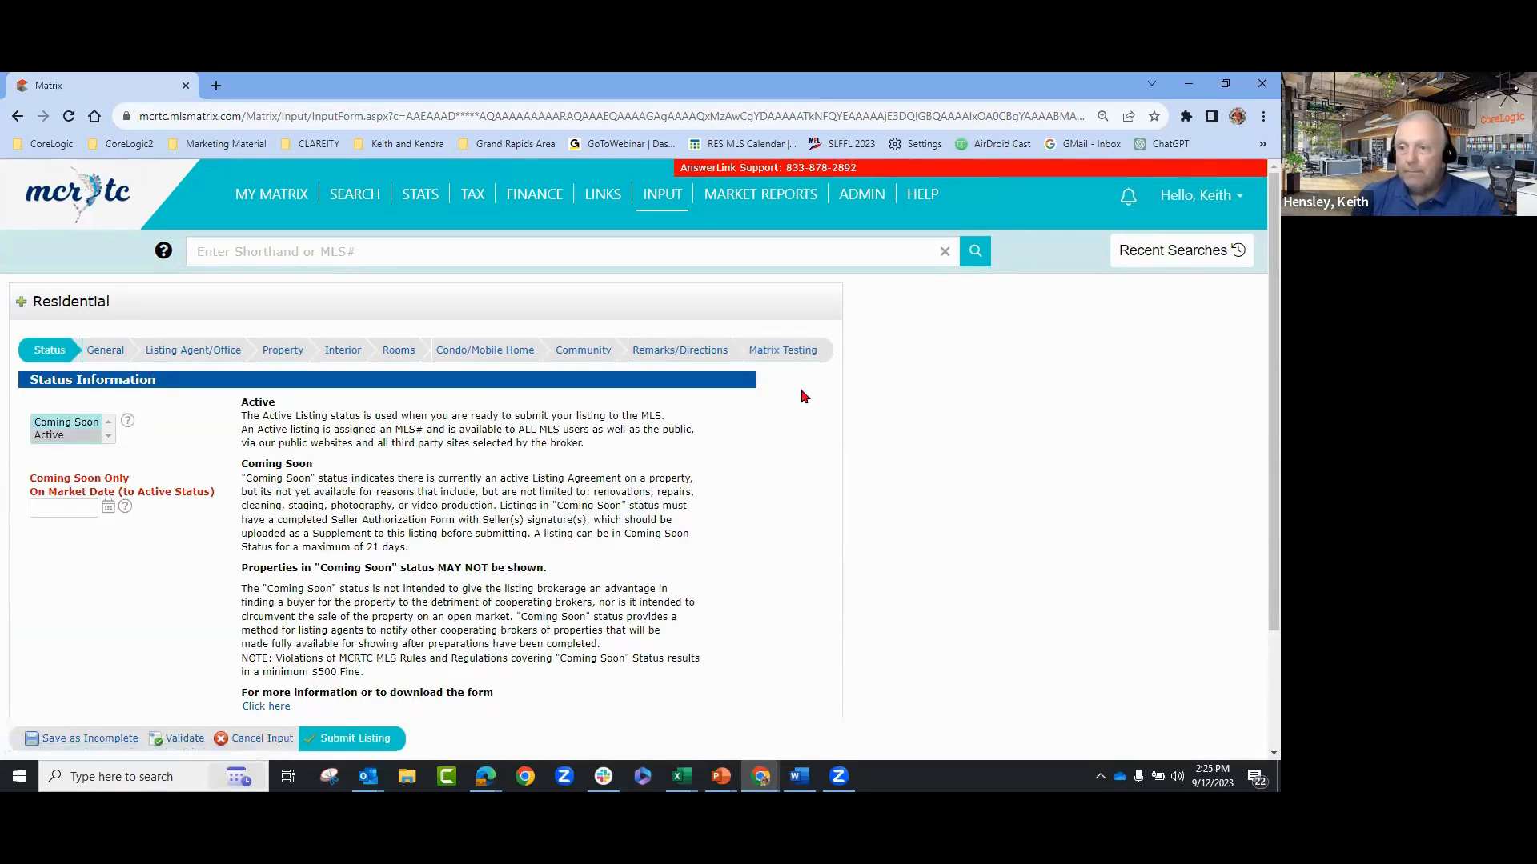
{"action": "left_click", "coordinate": [780, 352]}
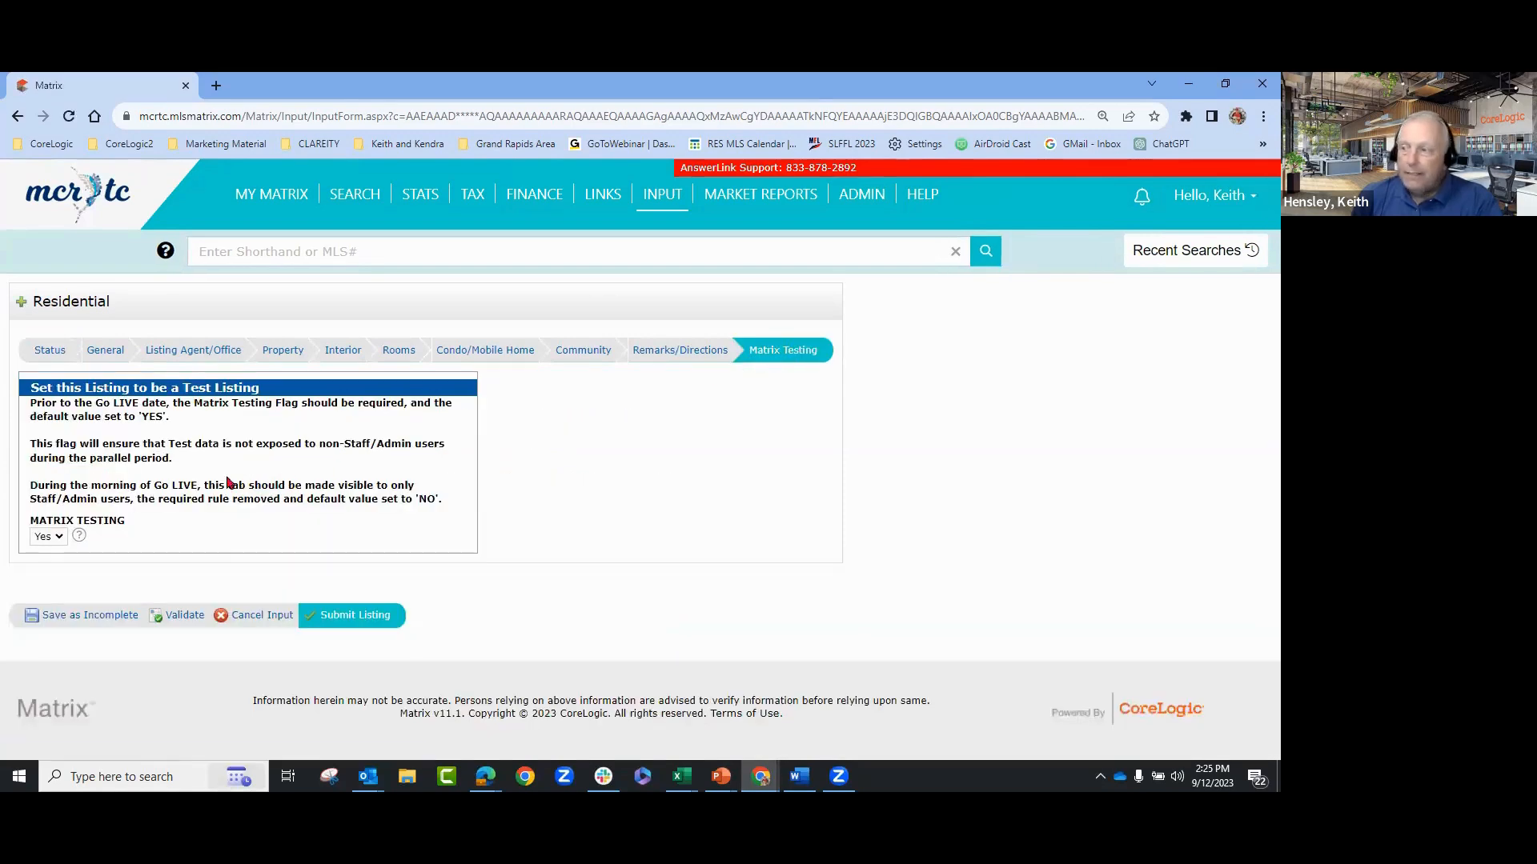
{"action": "left_click", "coordinate": [49, 350]}
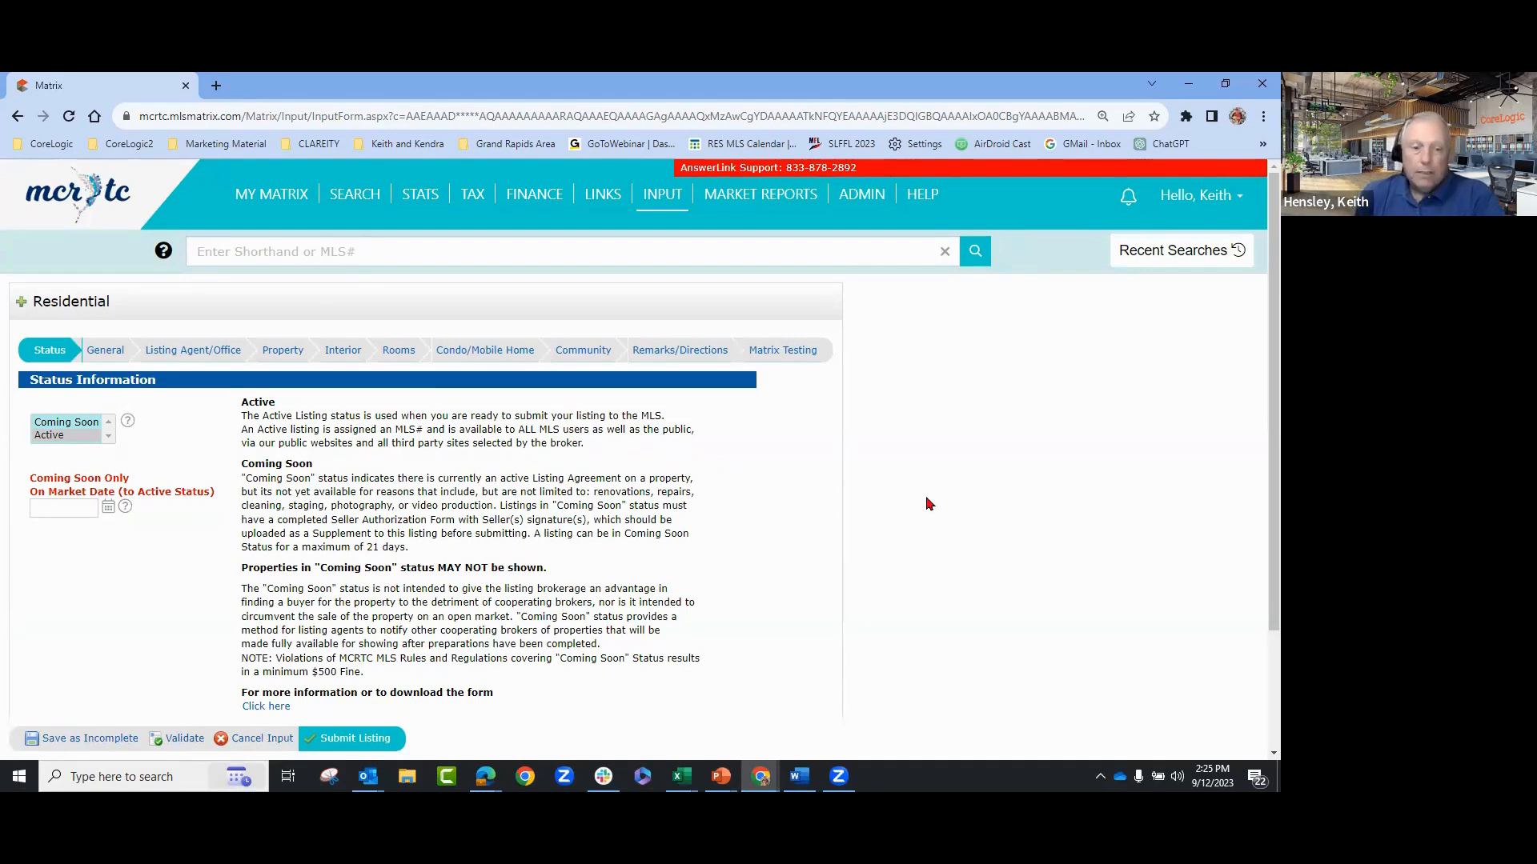
{"action": "scroll", "coordinate": [925, 497], "scroll_direction": "down", "scroll_amount": 1}
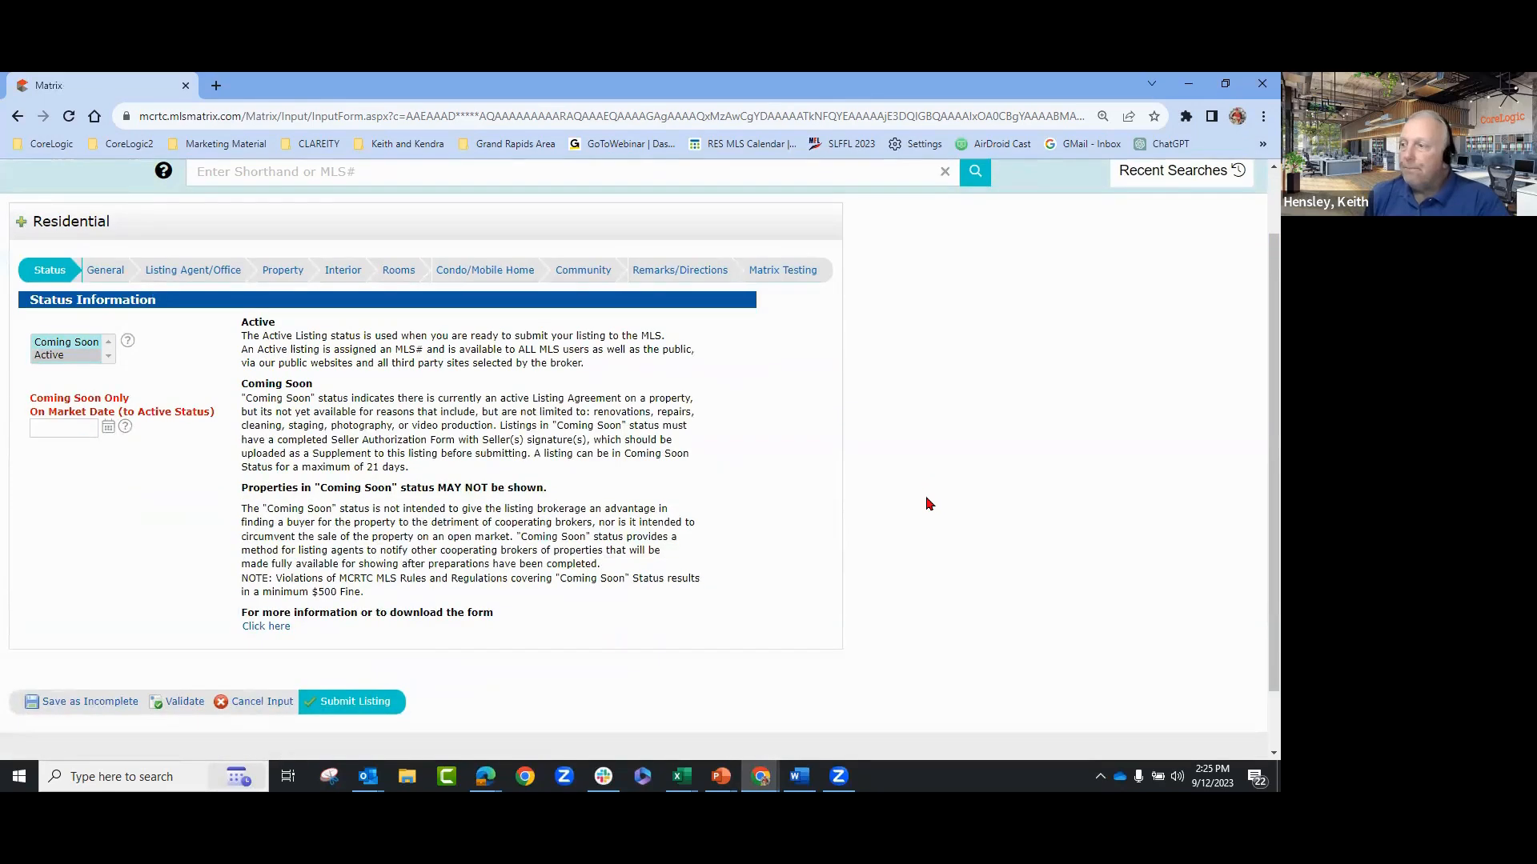
{"action": "scroll", "coordinate": [926, 497], "scroll_direction": "up", "scroll_amount": 1}
- Change the listing status from Active to Coming Soon in the Status list
{"action": "scroll", "coordinate": [926, 497], "scroll_direction": "down", "scroll_amount": 1}
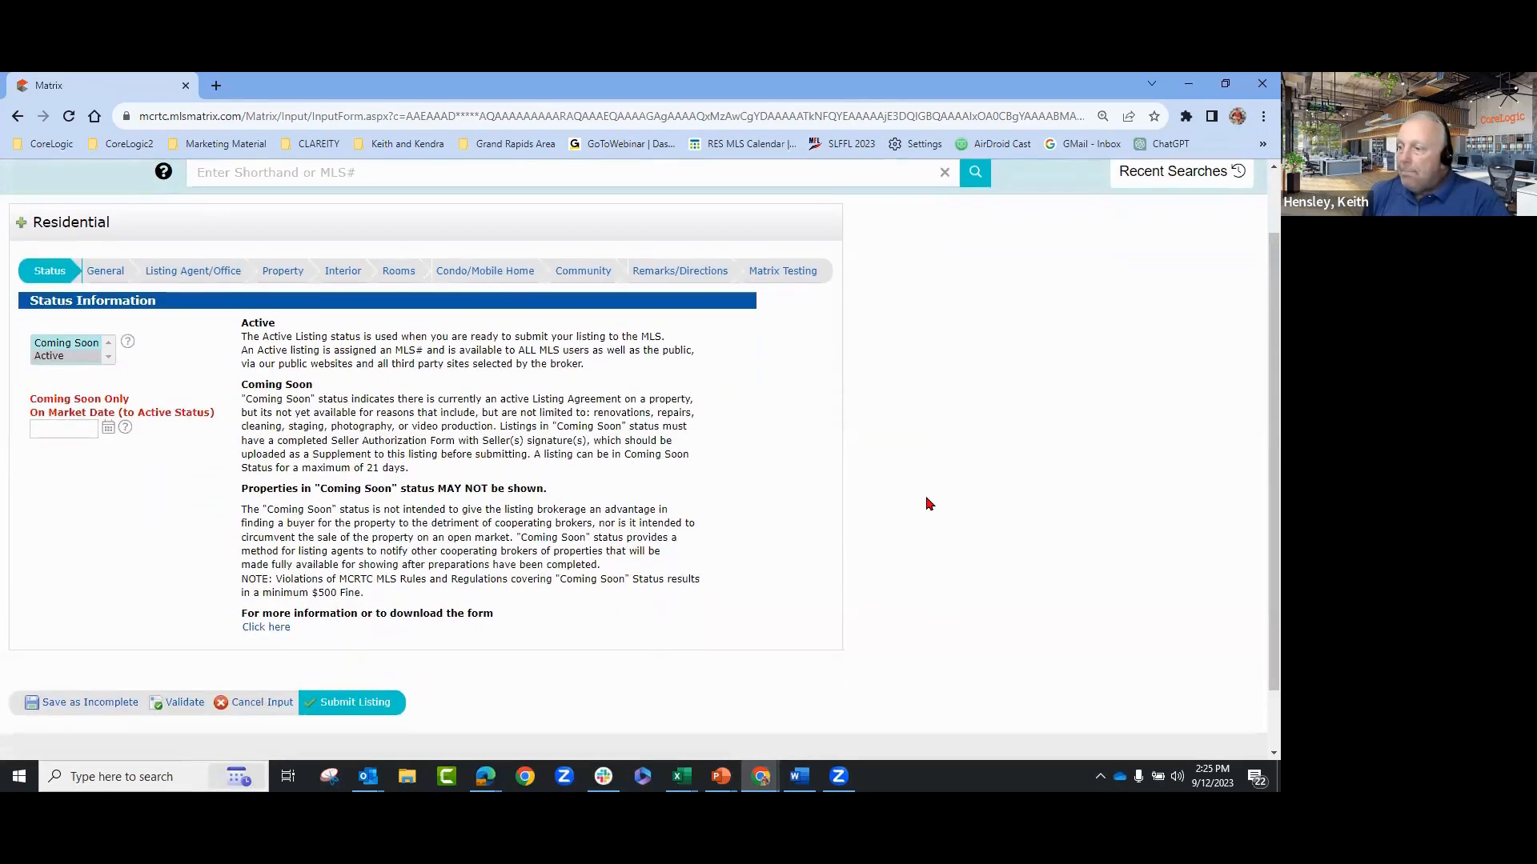
{"action": "left_click", "coordinate": [96, 708]}
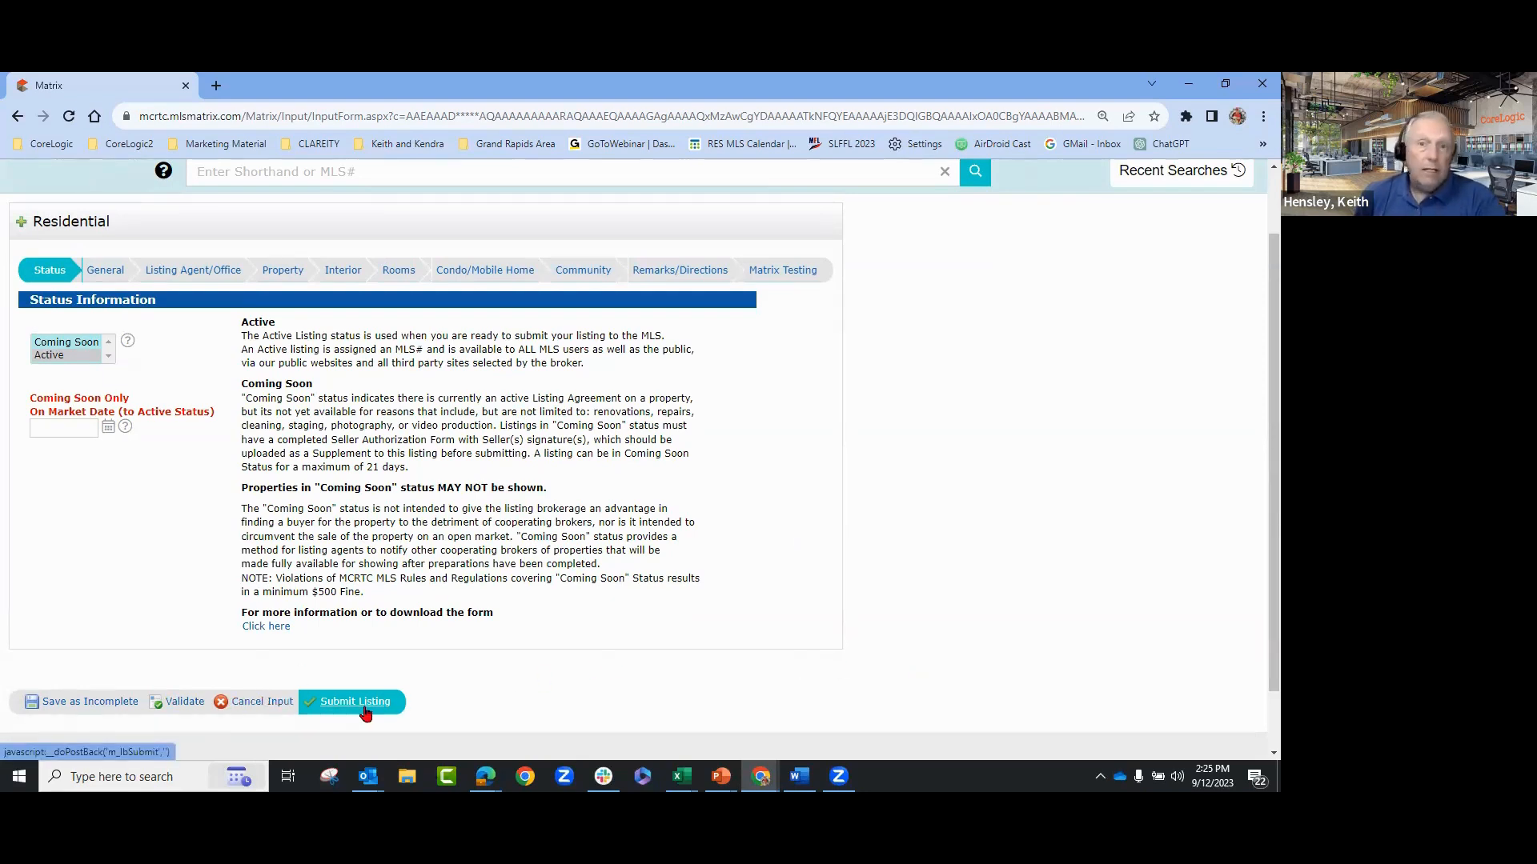
{"action": "scroll", "coordinate": [744, 584], "scroll_direction": "up", "scroll_amount": 1}
{"action": "left_click", "coordinate": [69, 423]}
{"action": "left_click", "coordinate": [68, 439]}
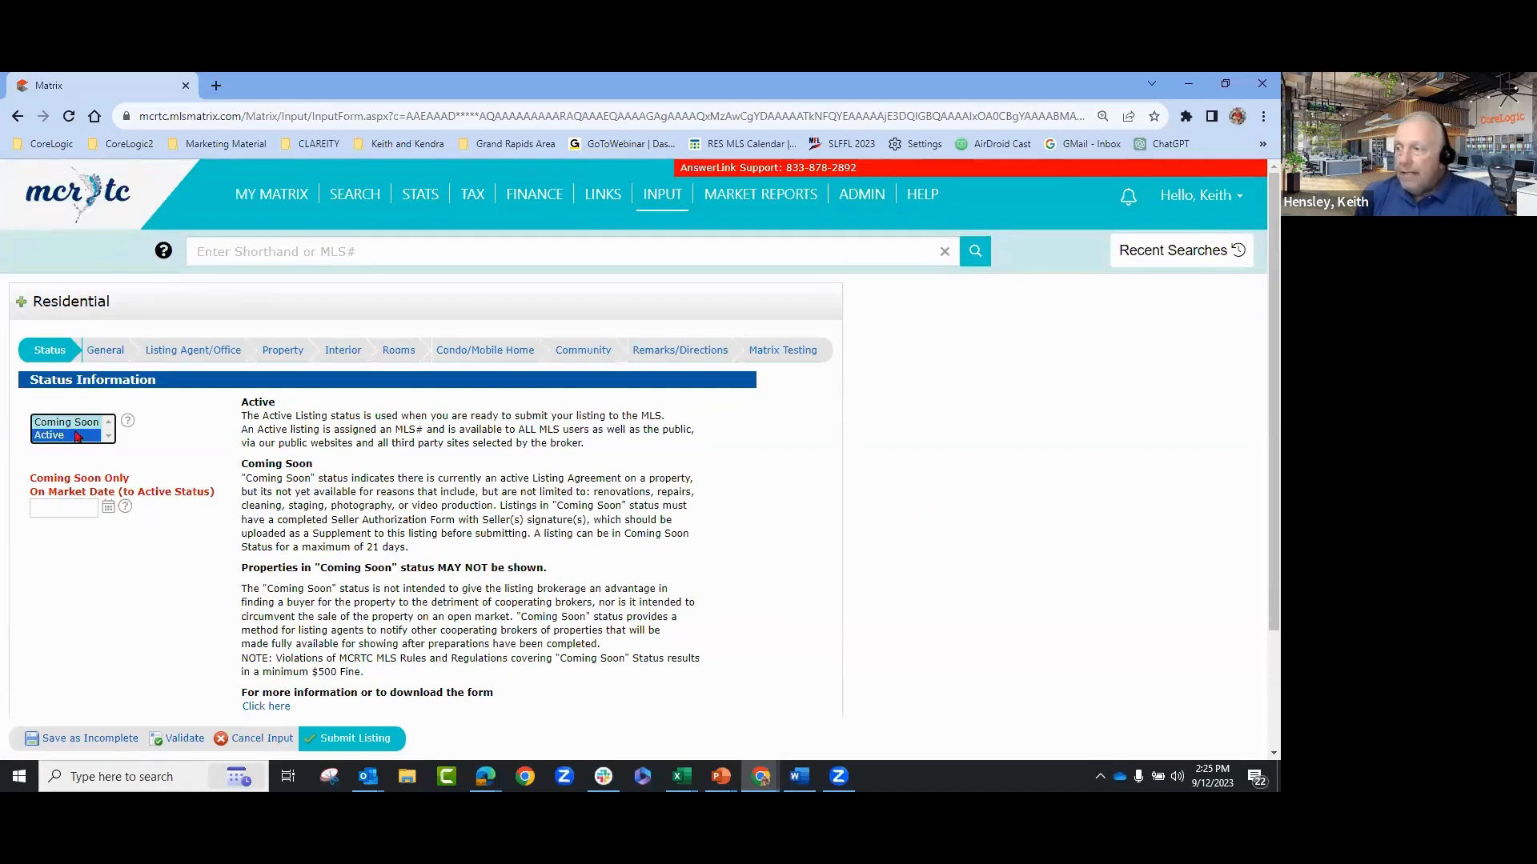
{"action": "left_click", "coordinate": [76, 425]}
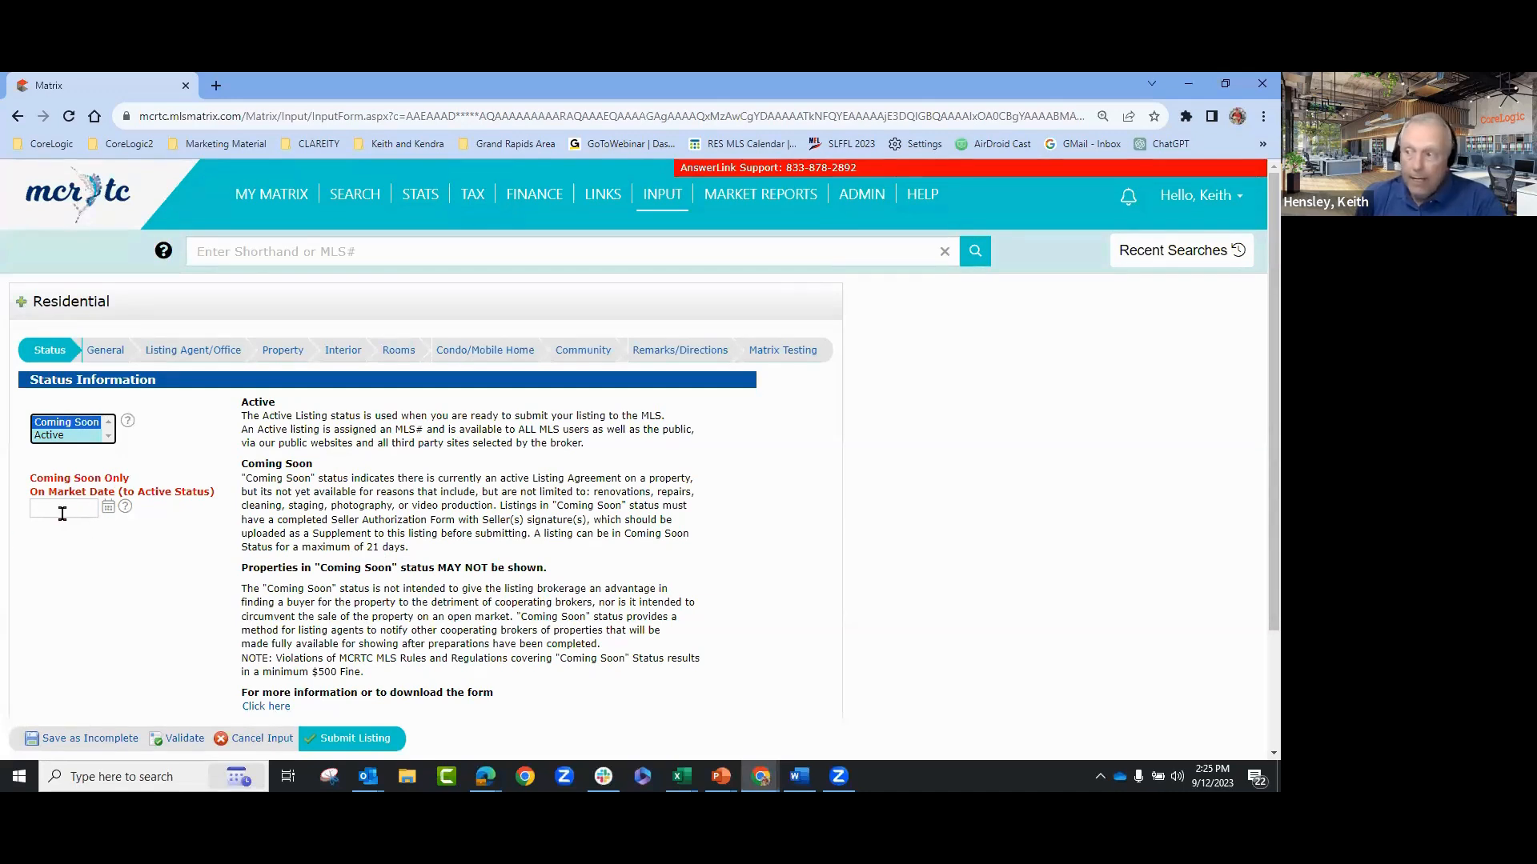
{"action": "left_click", "coordinate": [108, 353]}
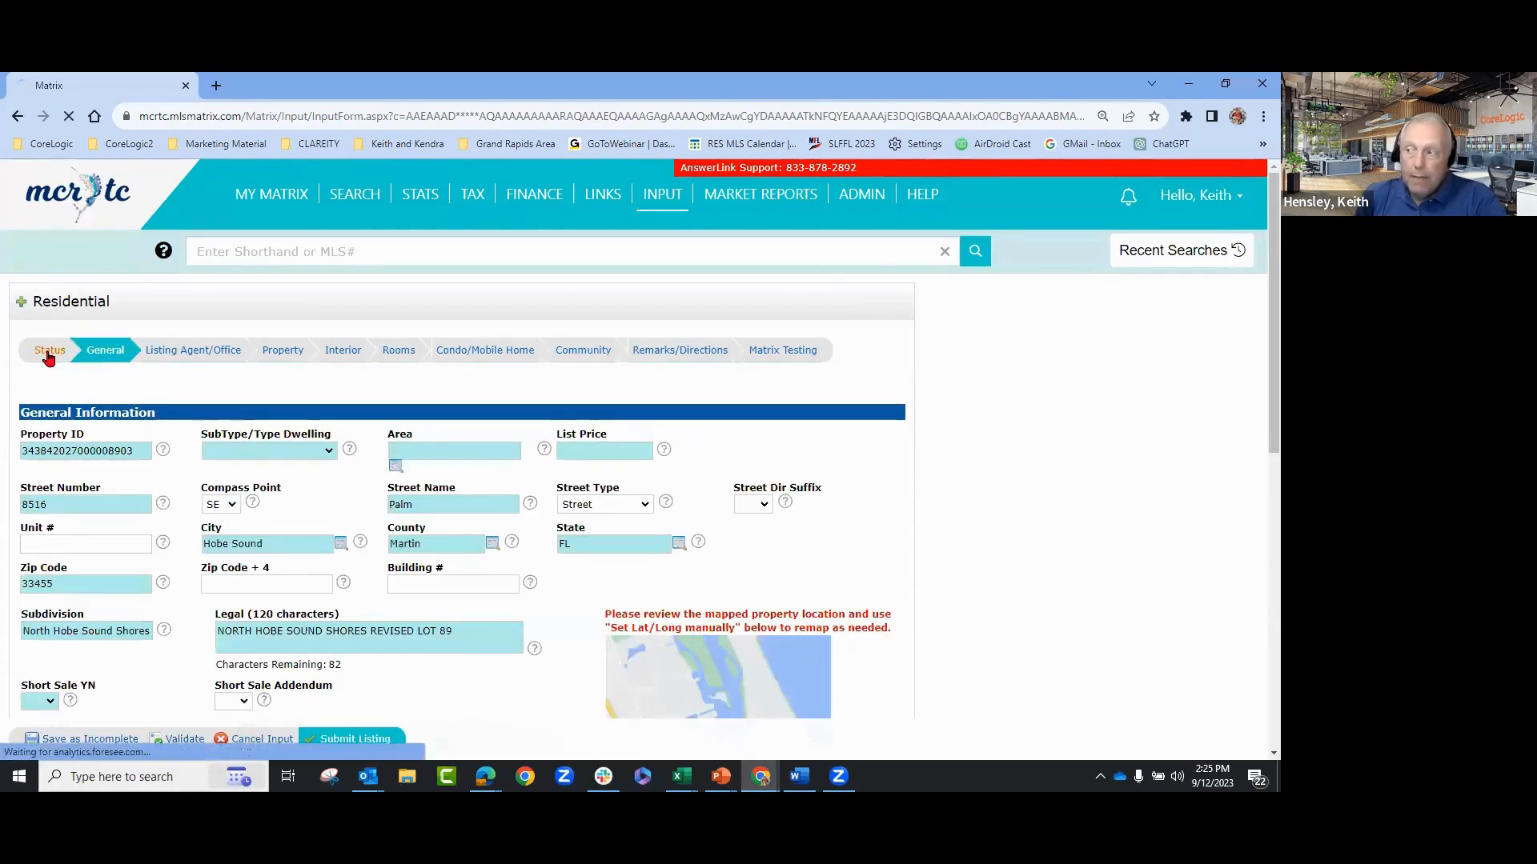
{"action": "left_click", "coordinate": [48, 349]}
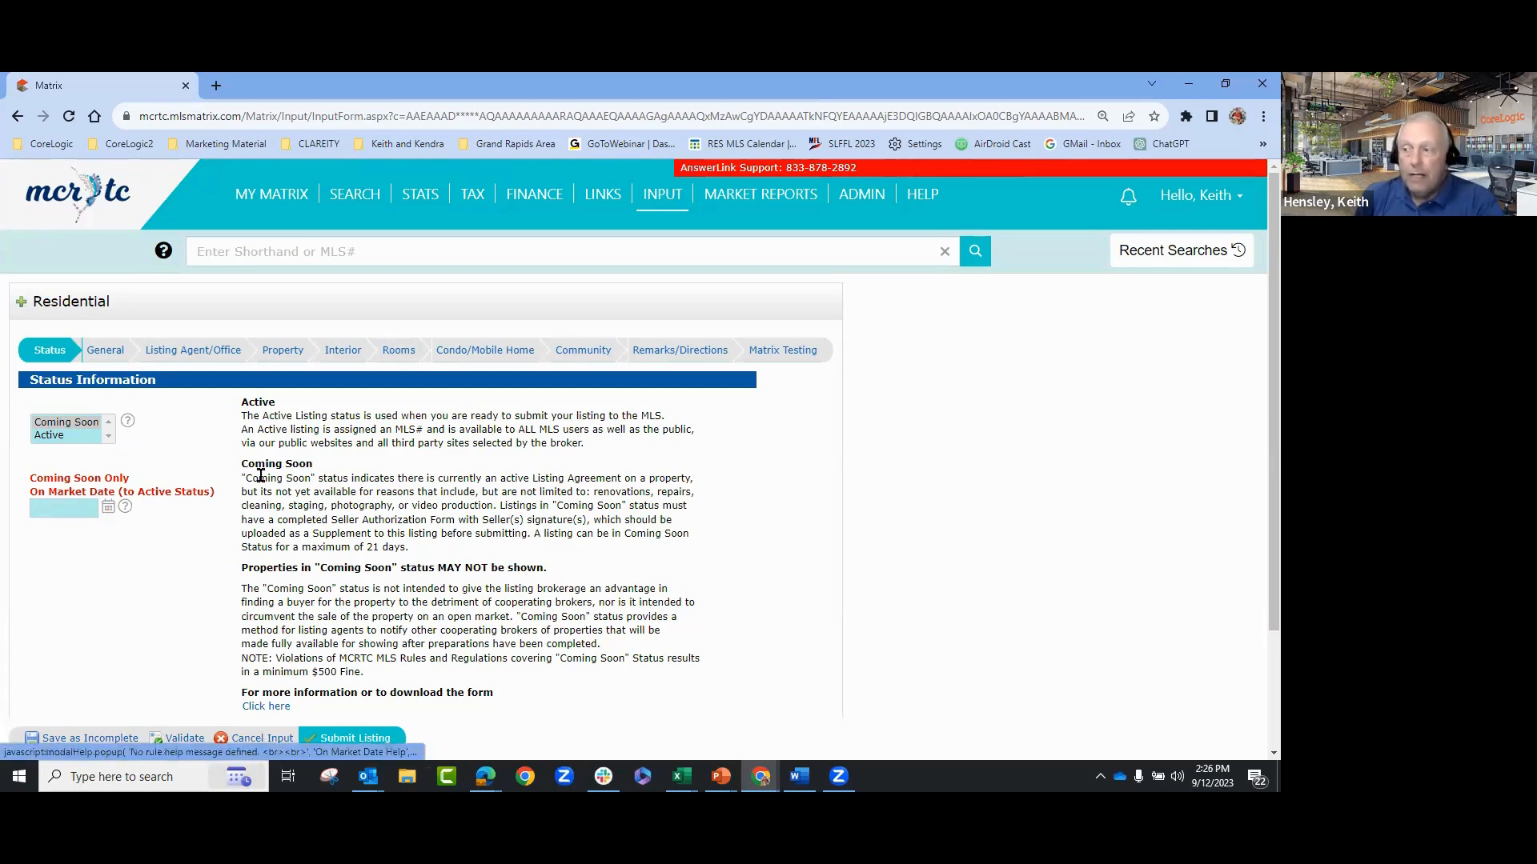
- Select Active as the listing status and read the Coming Soon status rules
{"action": "left_click_drag", "start_coordinate": [248, 464], "coordinate": [570, 572]}
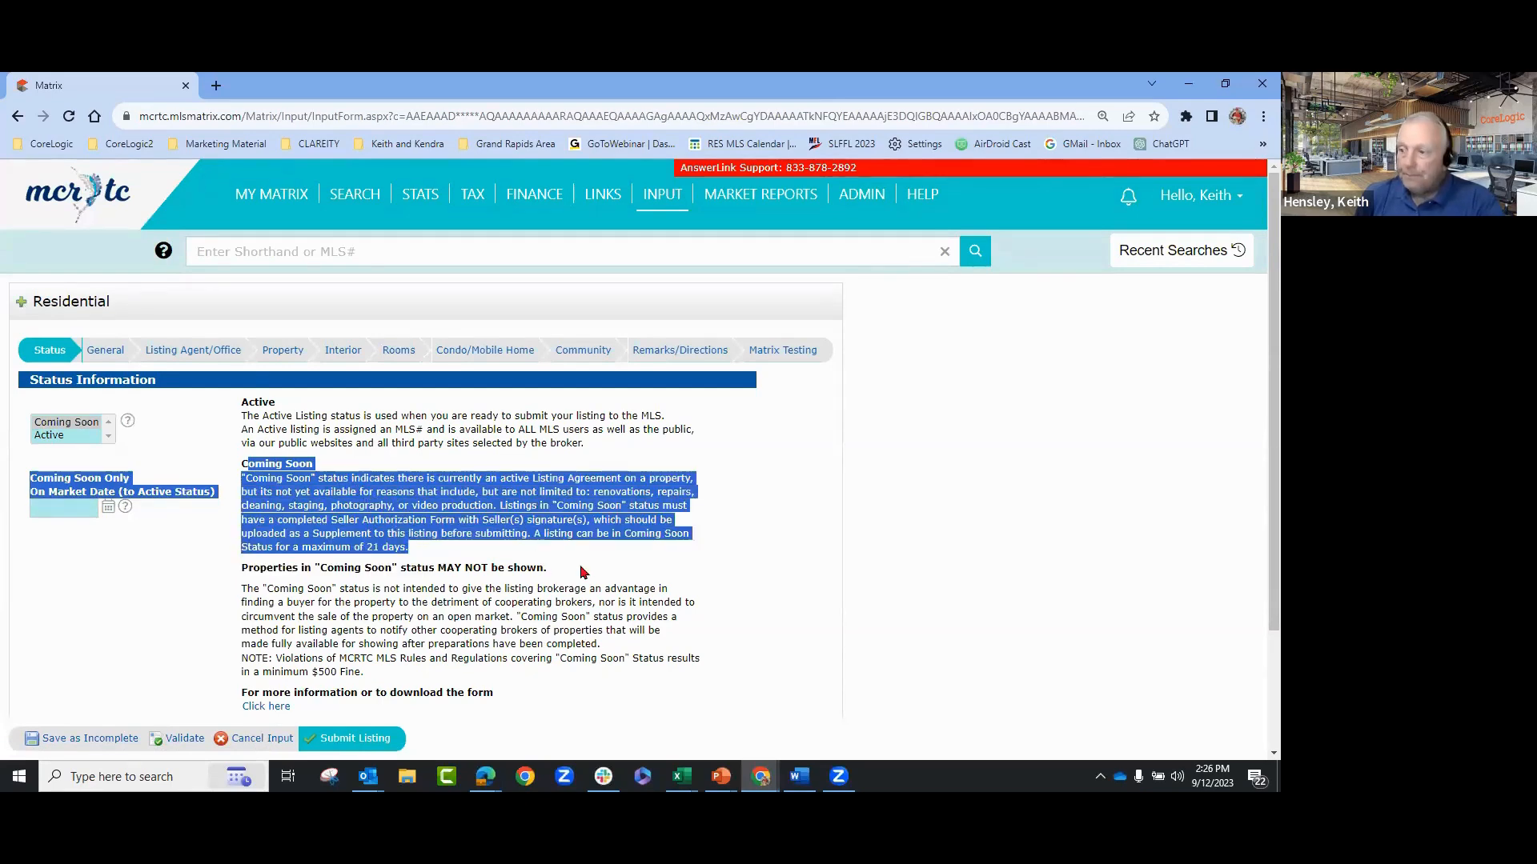
{"action": "left_click", "coordinate": [594, 573]}
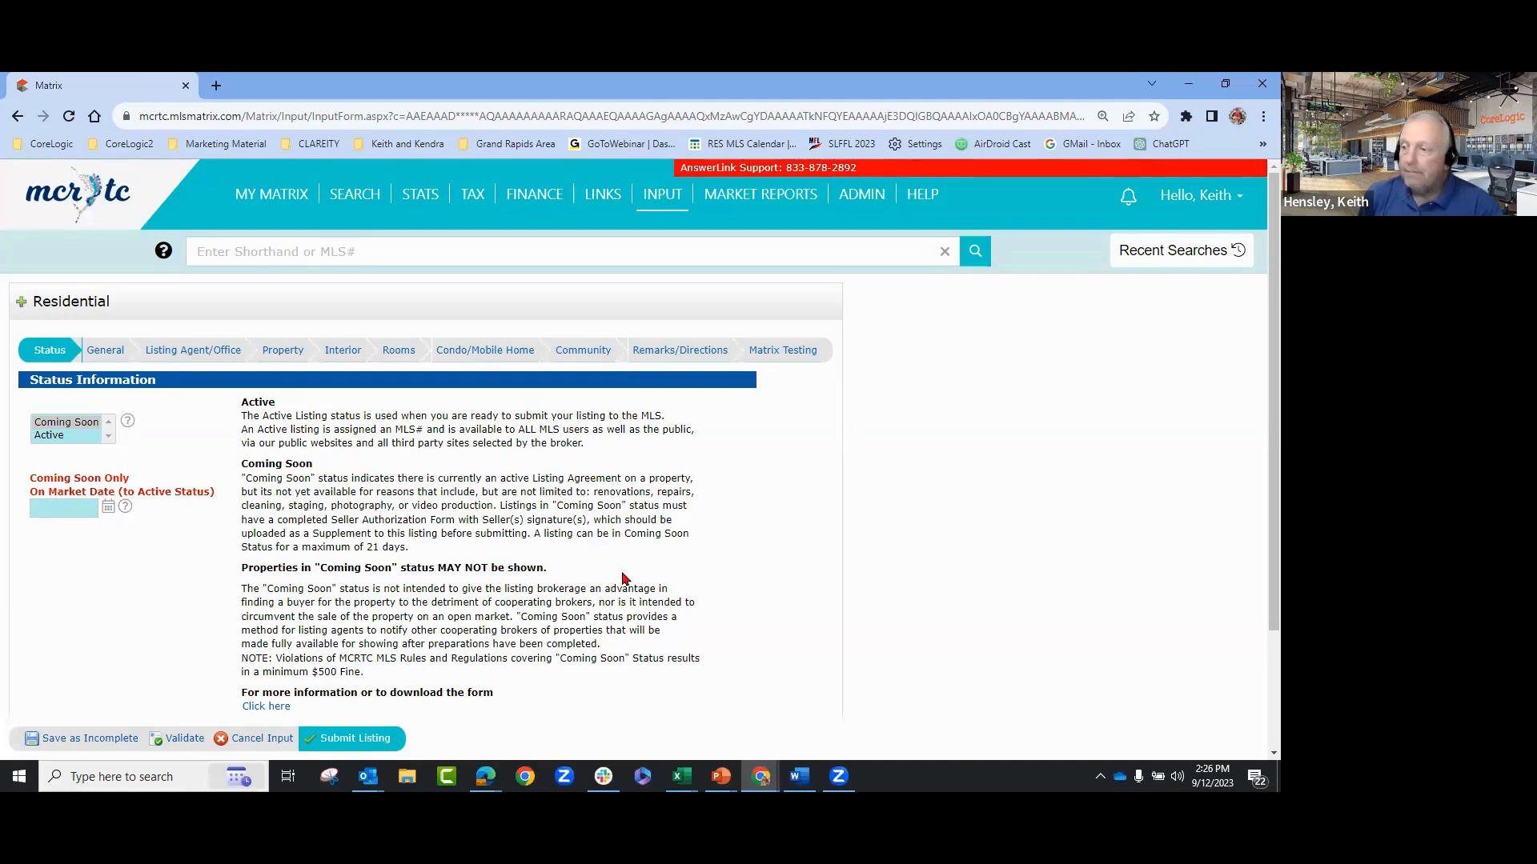
{"action": "left_click", "coordinate": [61, 437]}
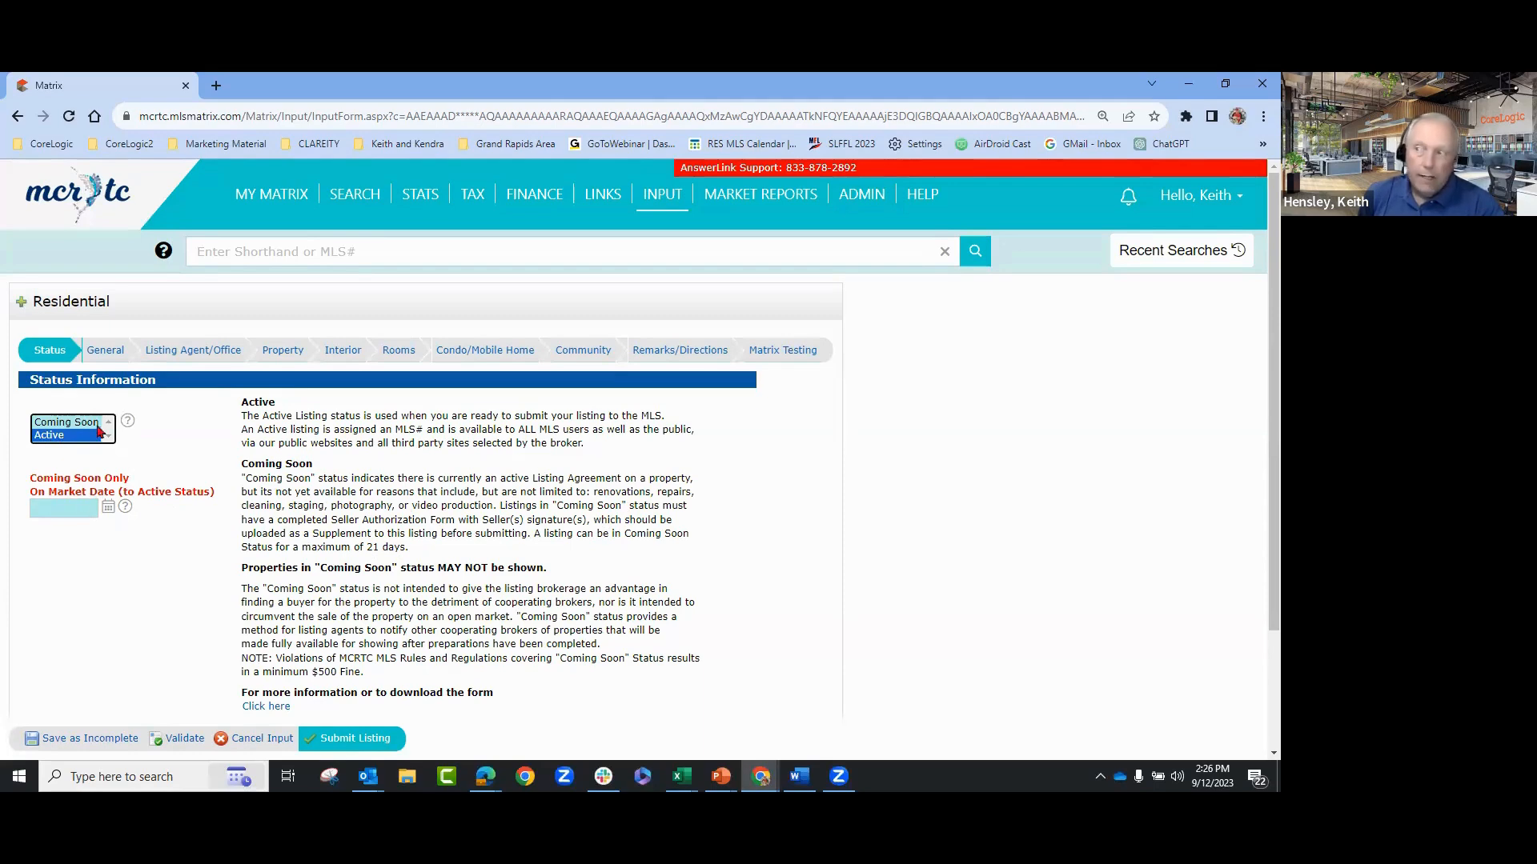
{"action": "left_click", "coordinate": [117, 352]}
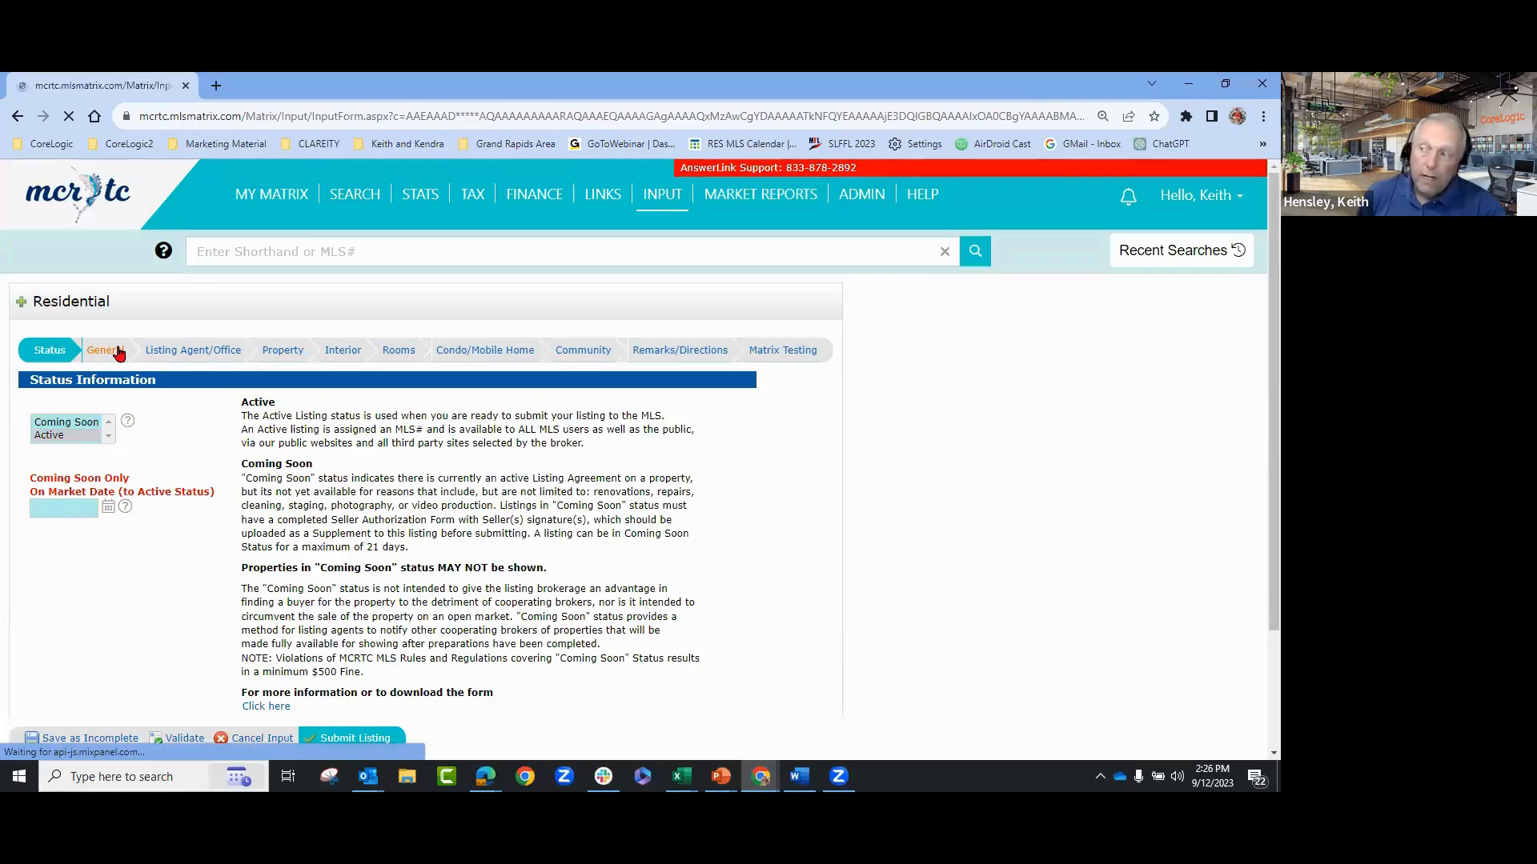
{"action": "left_click", "coordinate": [39, 353]}
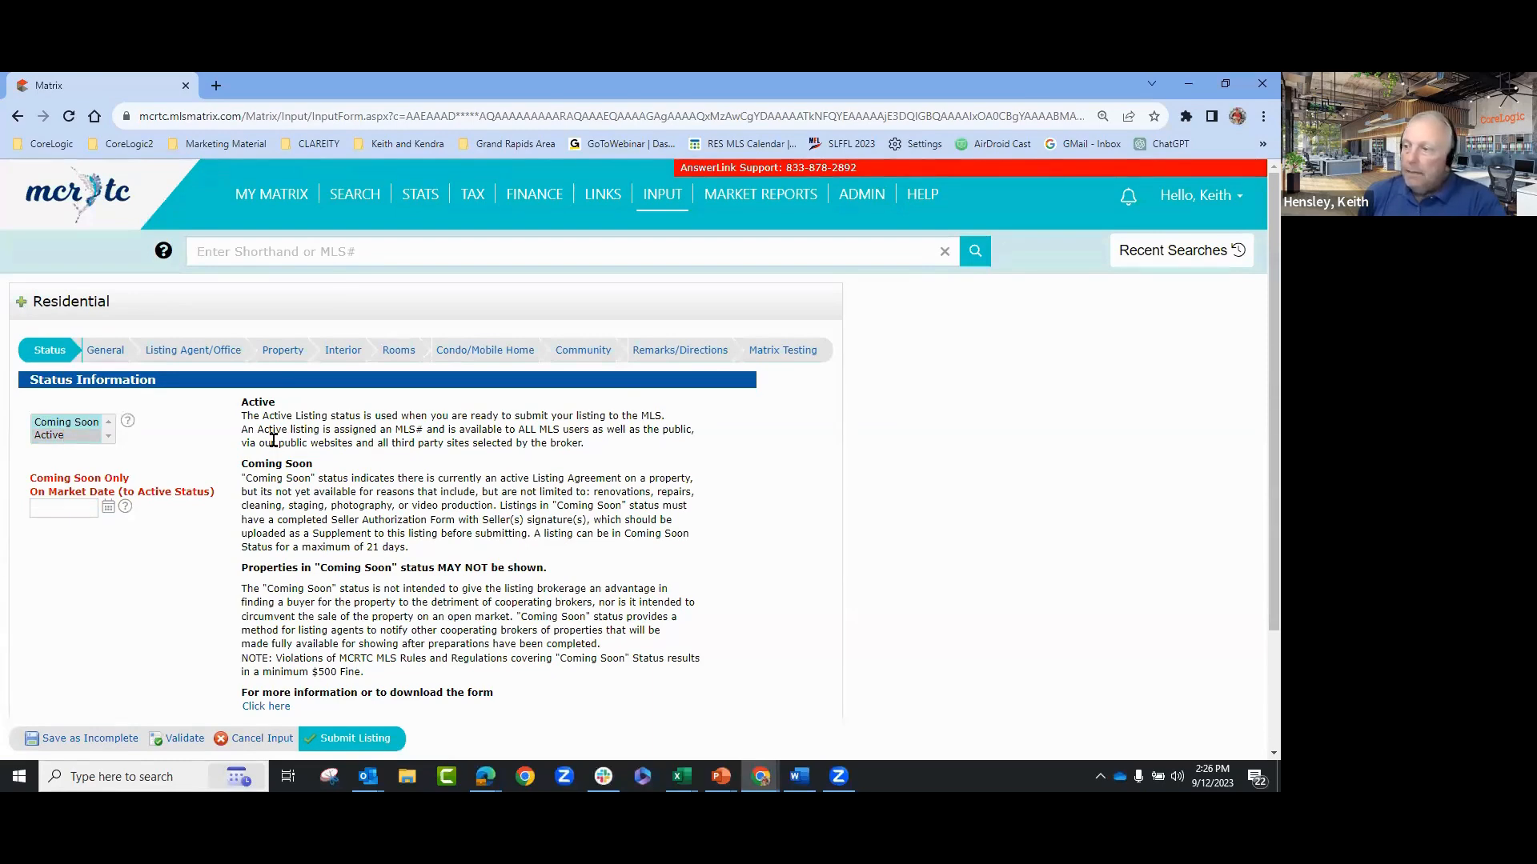
{"action": "scroll", "coordinate": [273, 440], "scroll_direction": "down", "scroll_amount": 1}
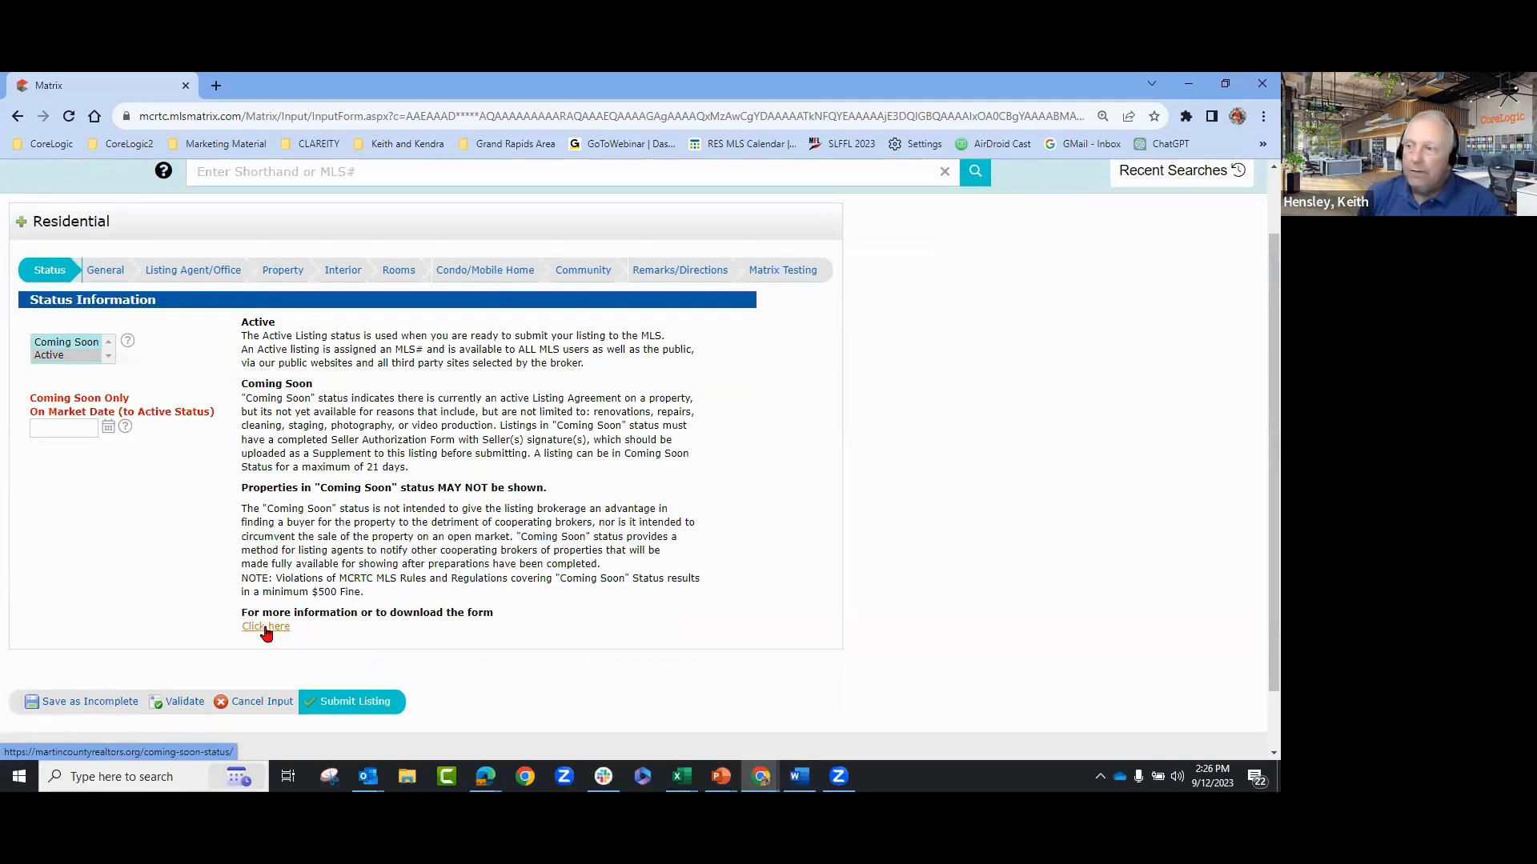
{"action": "scroll", "coordinate": [416, 614], "scroll_direction": "up", "scroll_amount": 1}
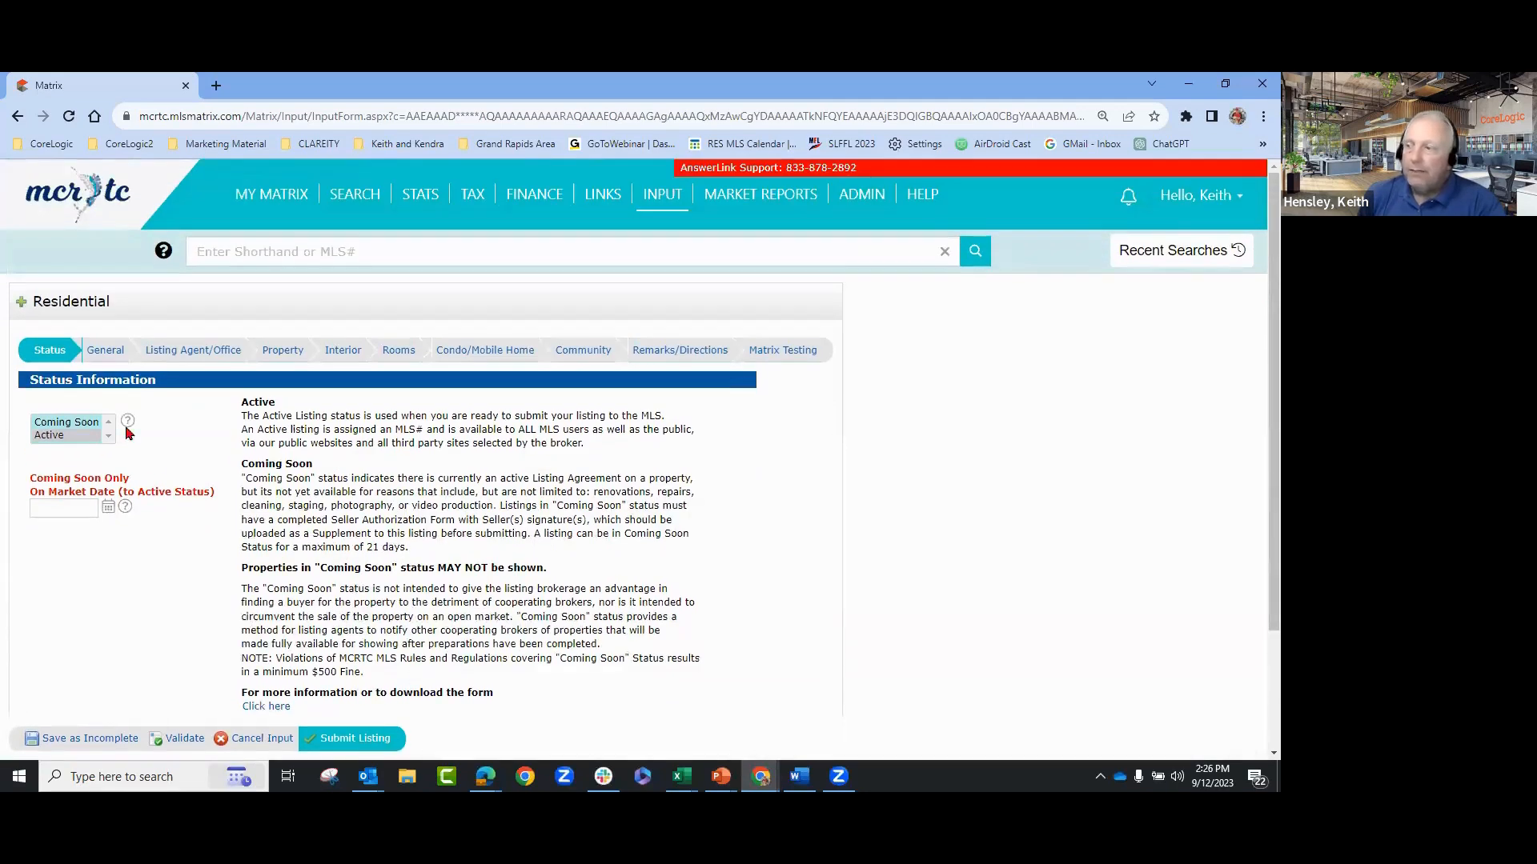
- Set the General tab's SubType/Type Dwelling to Single Family Detached and open the Area lookup
{"action": "left_click", "coordinate": [99, 357]}
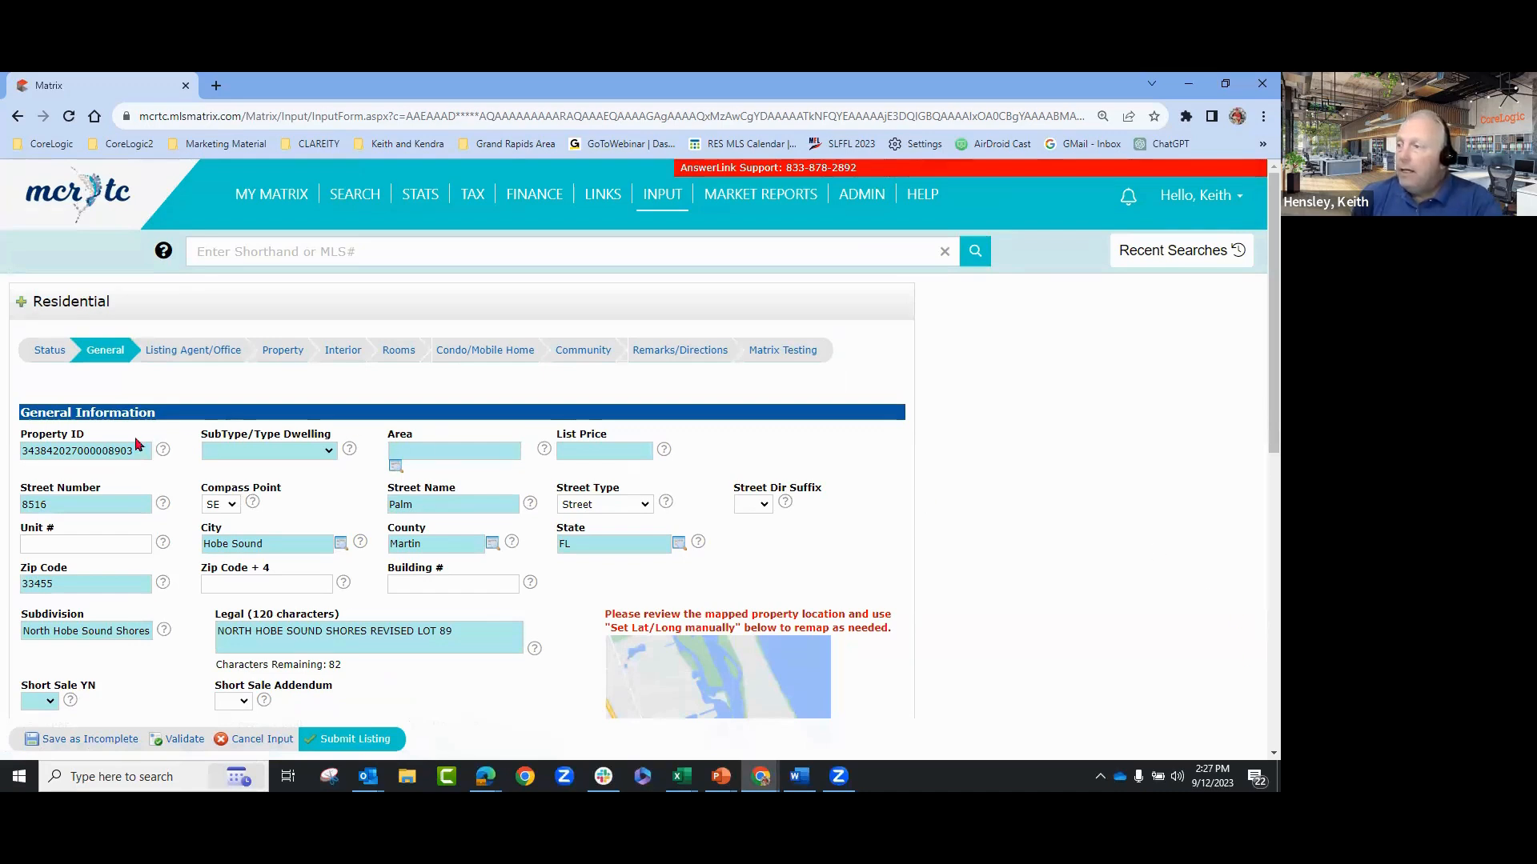
{"action": "left_click", "coordinate": [230, 453]}
{"action": "left_click", "coordinate": [240, 506]}
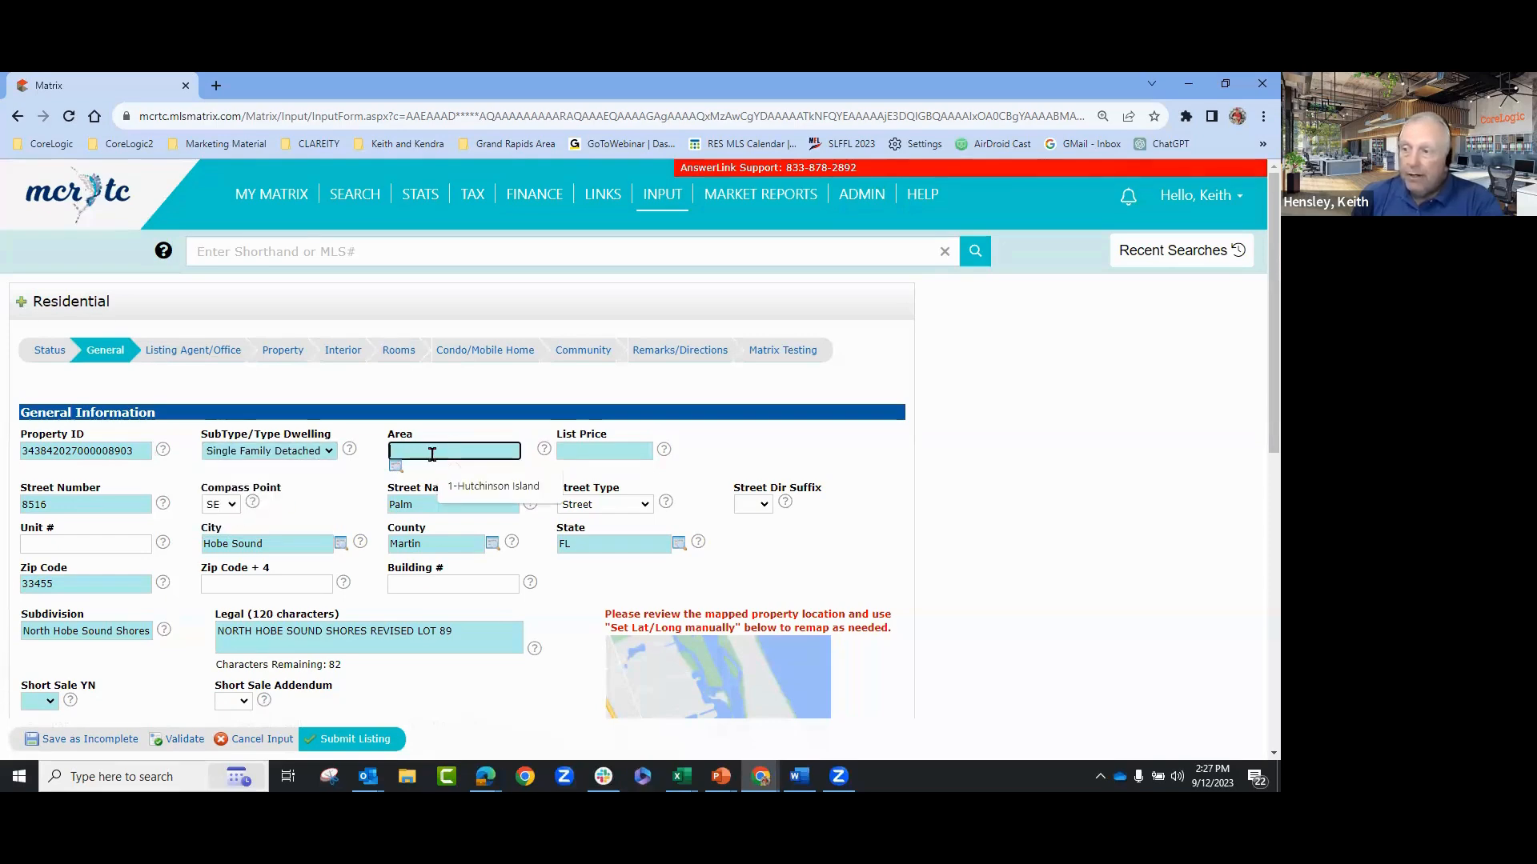
{"action": "left_click", "coordinate": [395, 467]}
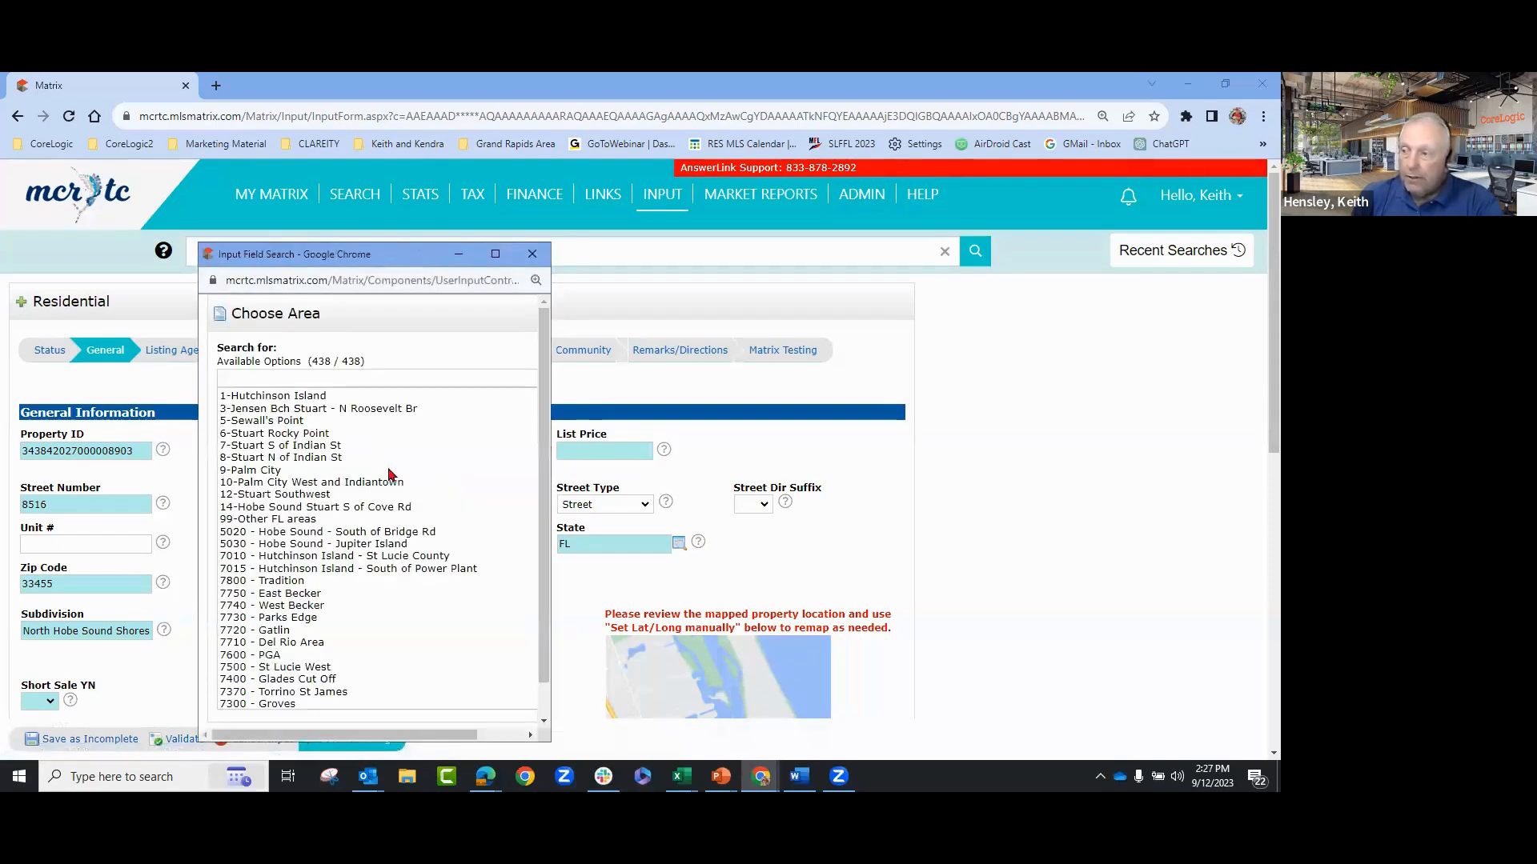
- Choose 14-Hobe Sound Stuart S of Cove Rd as the listing's Area and confirm it
{"action": "left_click", "coordinate": [256, 507]}
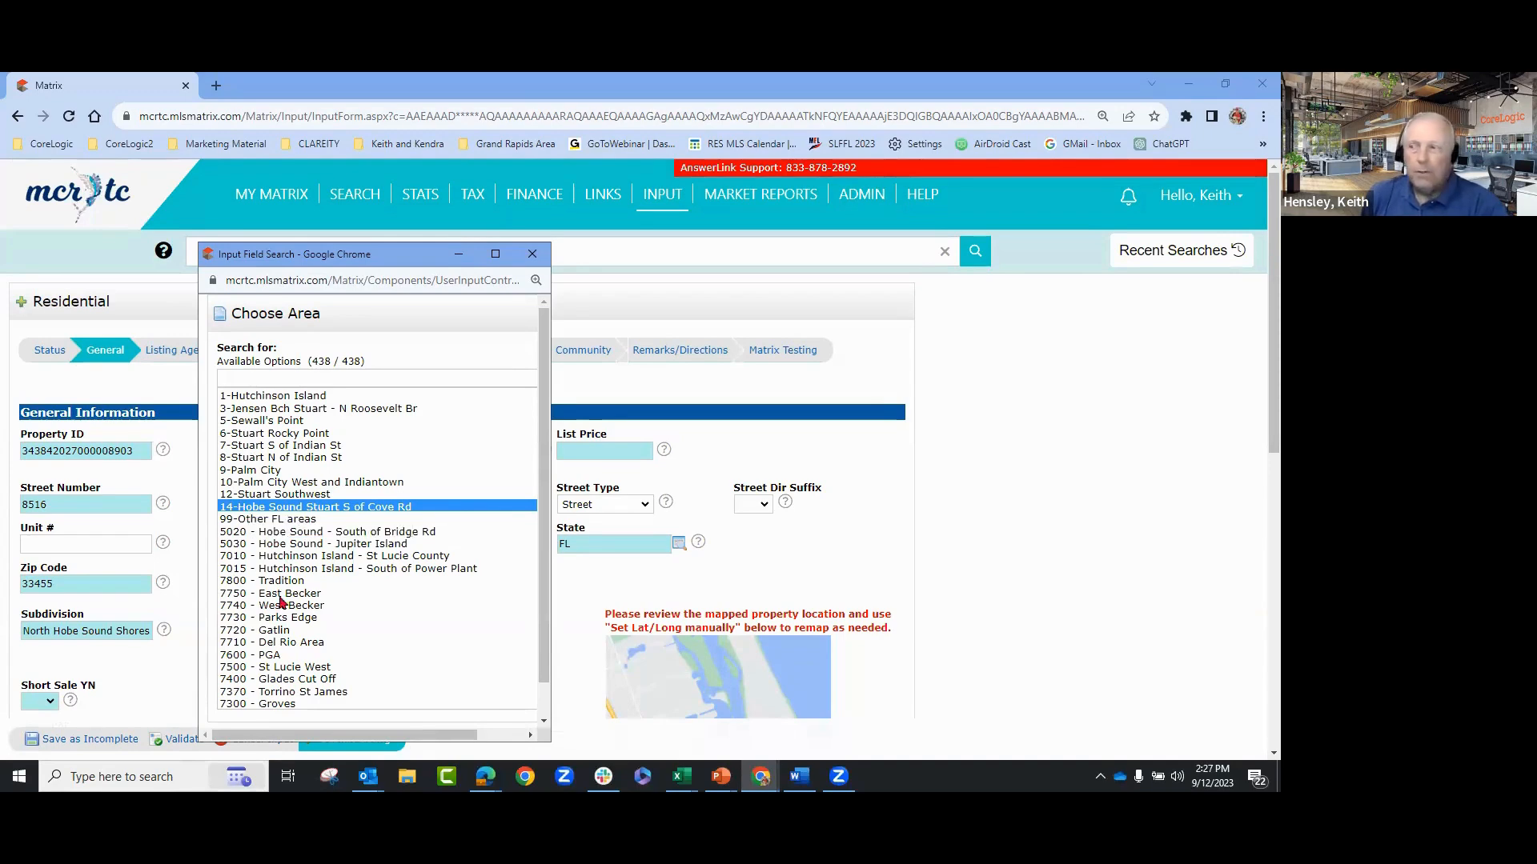
{"action": "scroll", "coordinate": [294, 613], "scroll_direction": "down", "scroll_amount": 2}
{"action": "scroll", "coordinate": [280, 573], "scroll_direction": "up", "scroll_amount": 2}
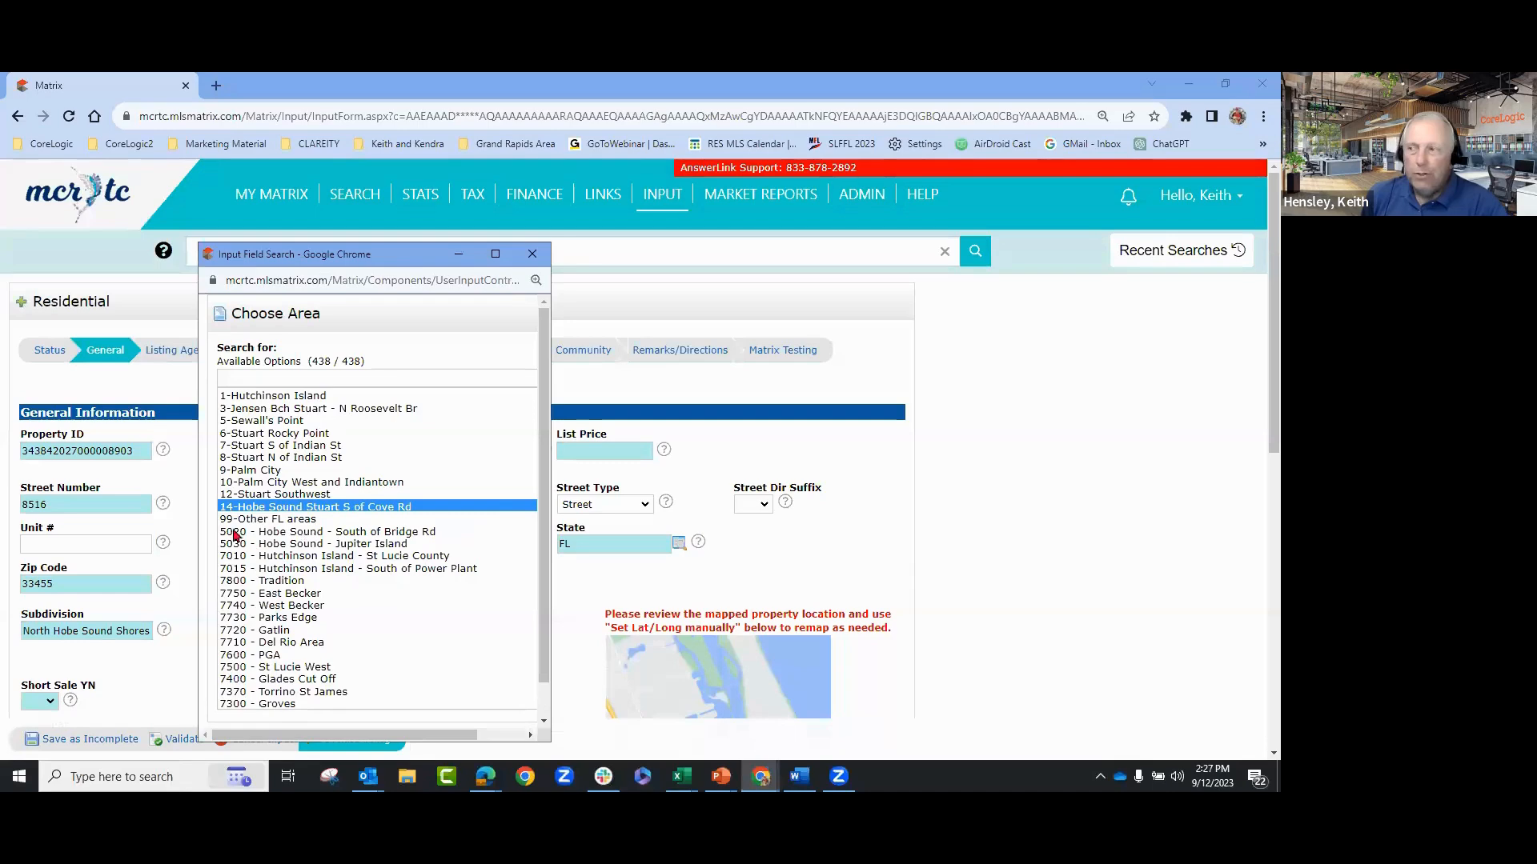
{"action": "scroll", "coordinate": [424, 625], "scroll_direction": "down", "scroll_amount": 6}
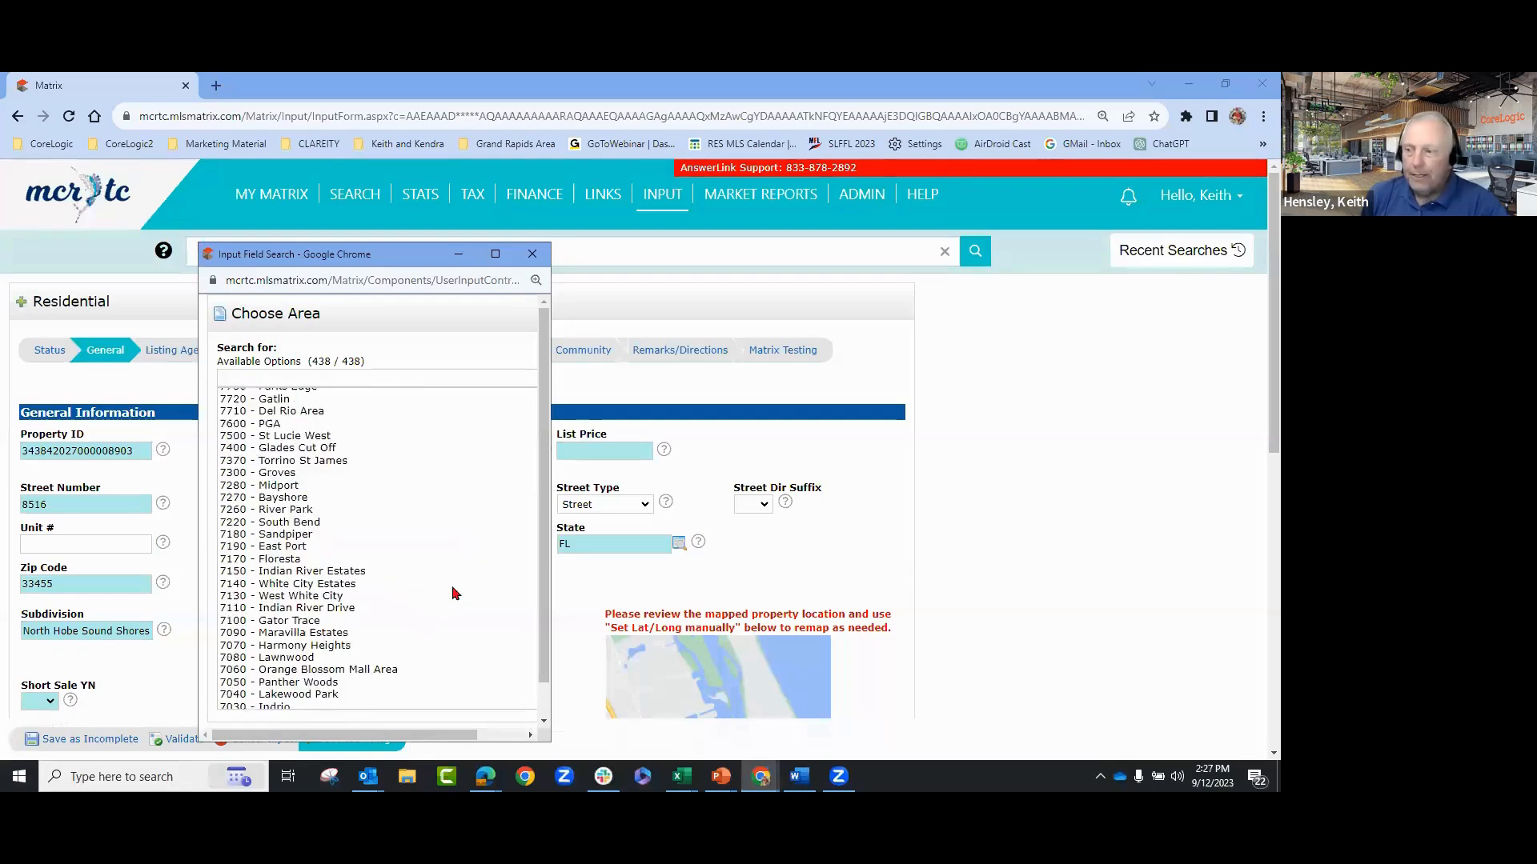
{"action": "scroll", "coordinate": [538, 680], "scroll_direction": "down", "scroll_amount": 3}
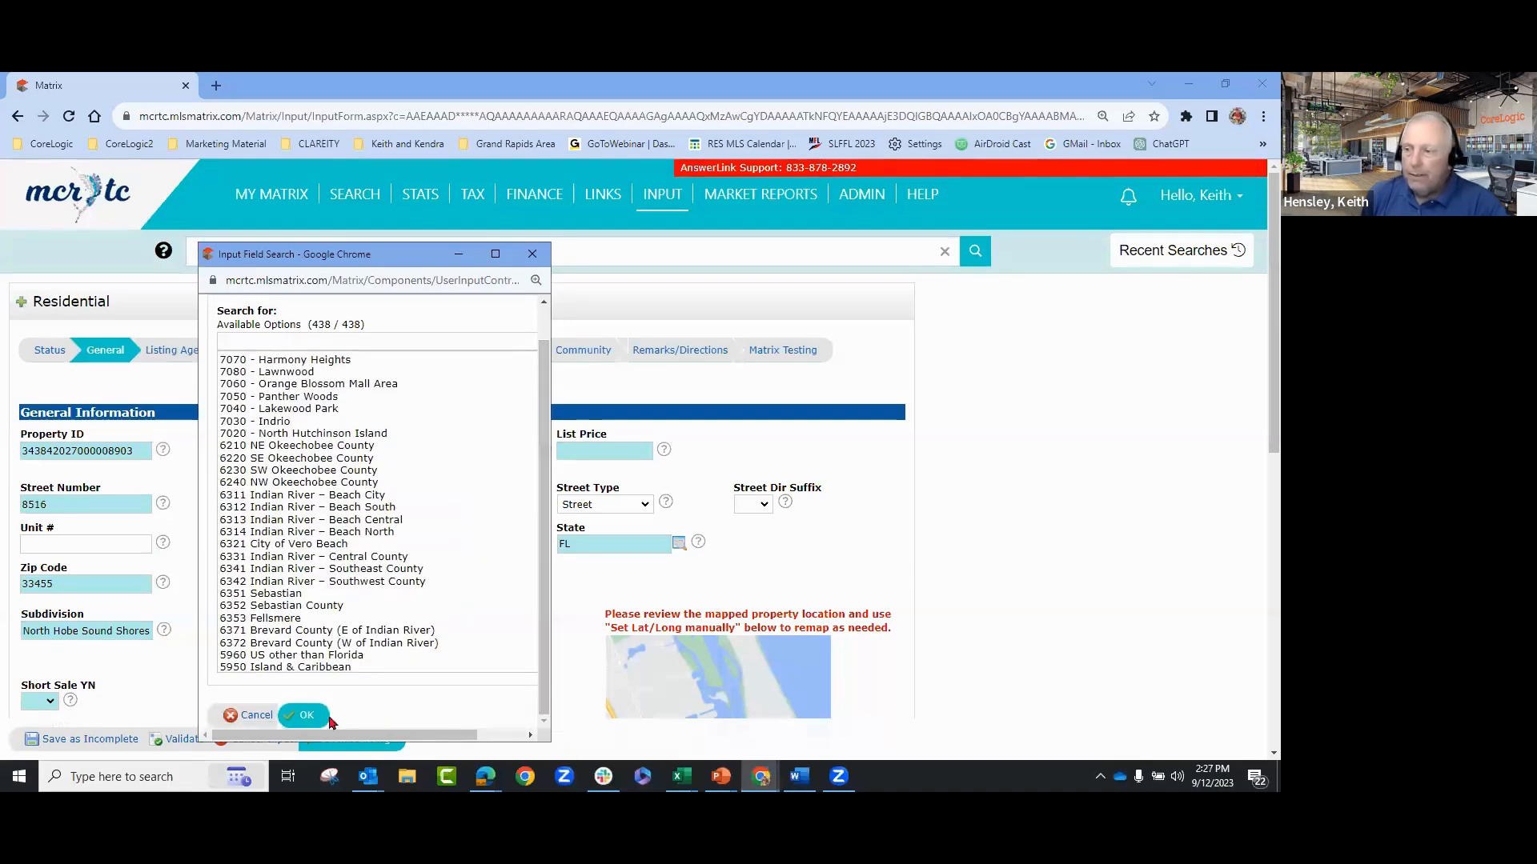
{"action": "left_click", "coordinate": [308, 720]}
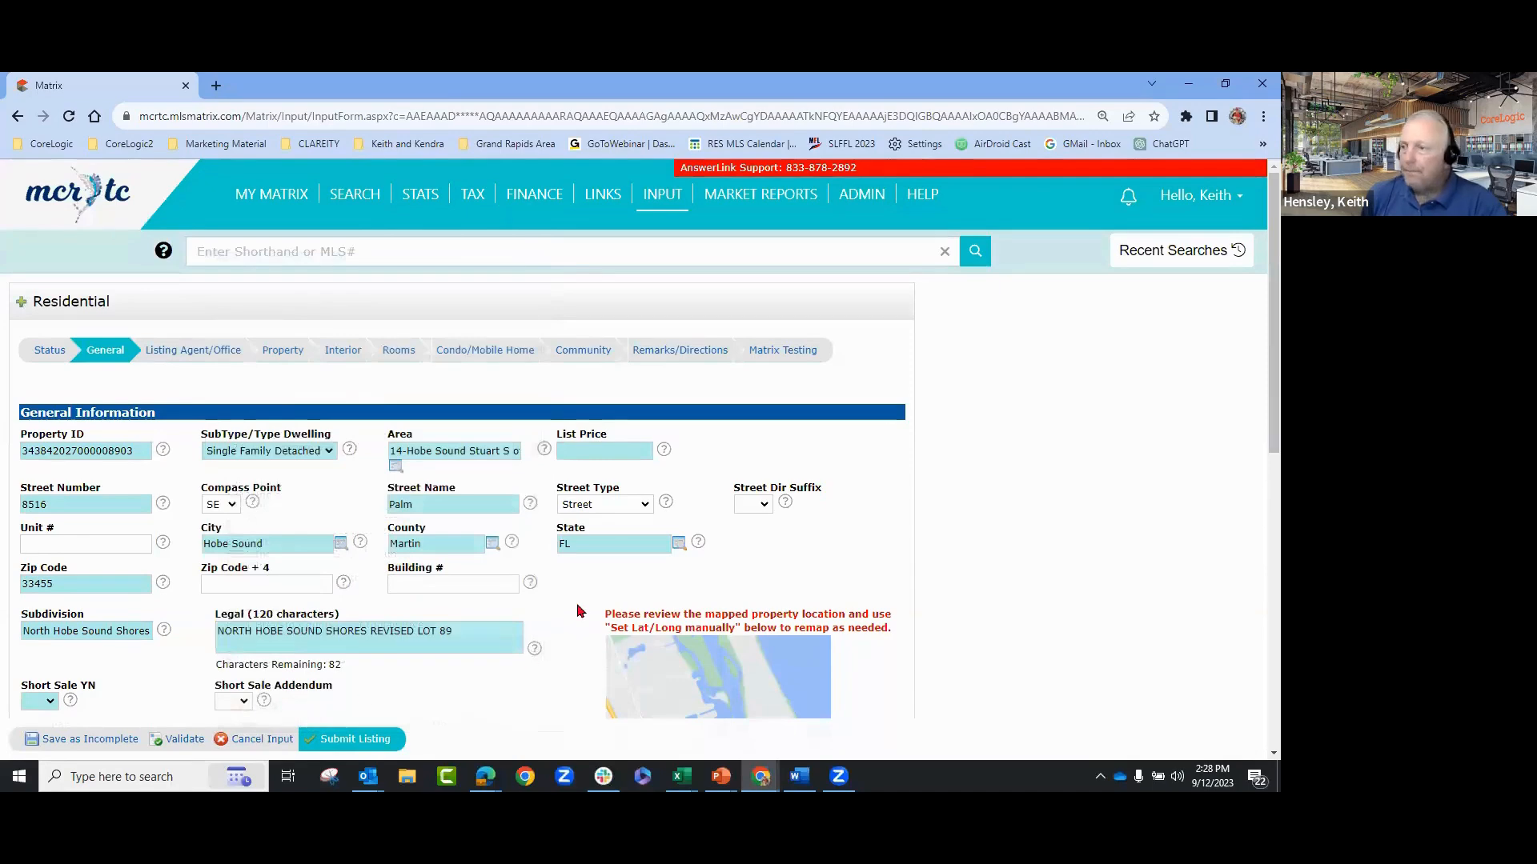
- Enter a list price of 123456789 and set the street name to Palm
{"action": "left_click", "coordinate": [596, 450]}
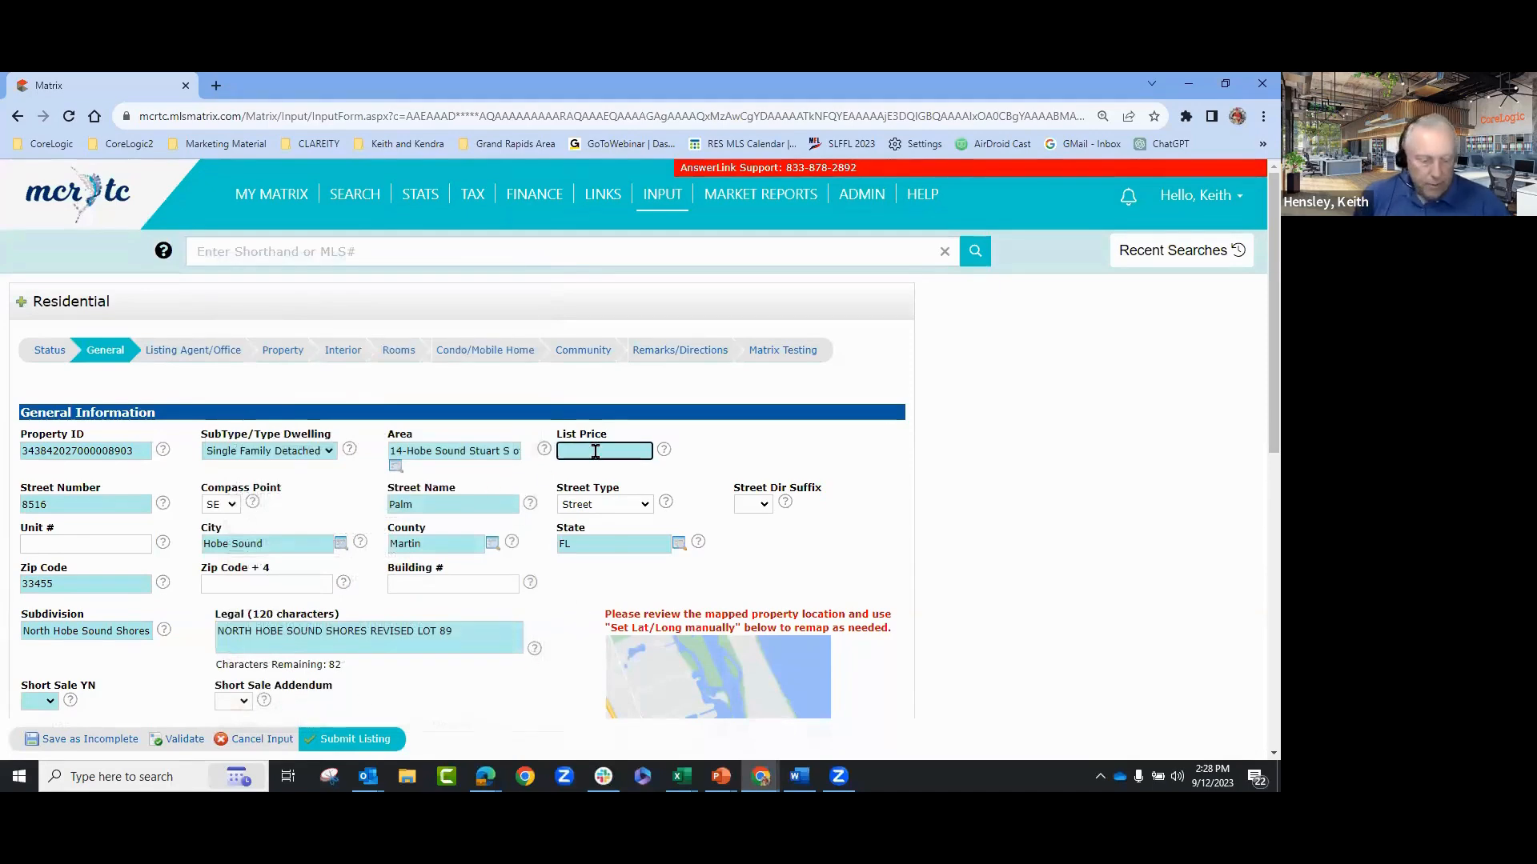
{"action": "type", "text": "123456789"}
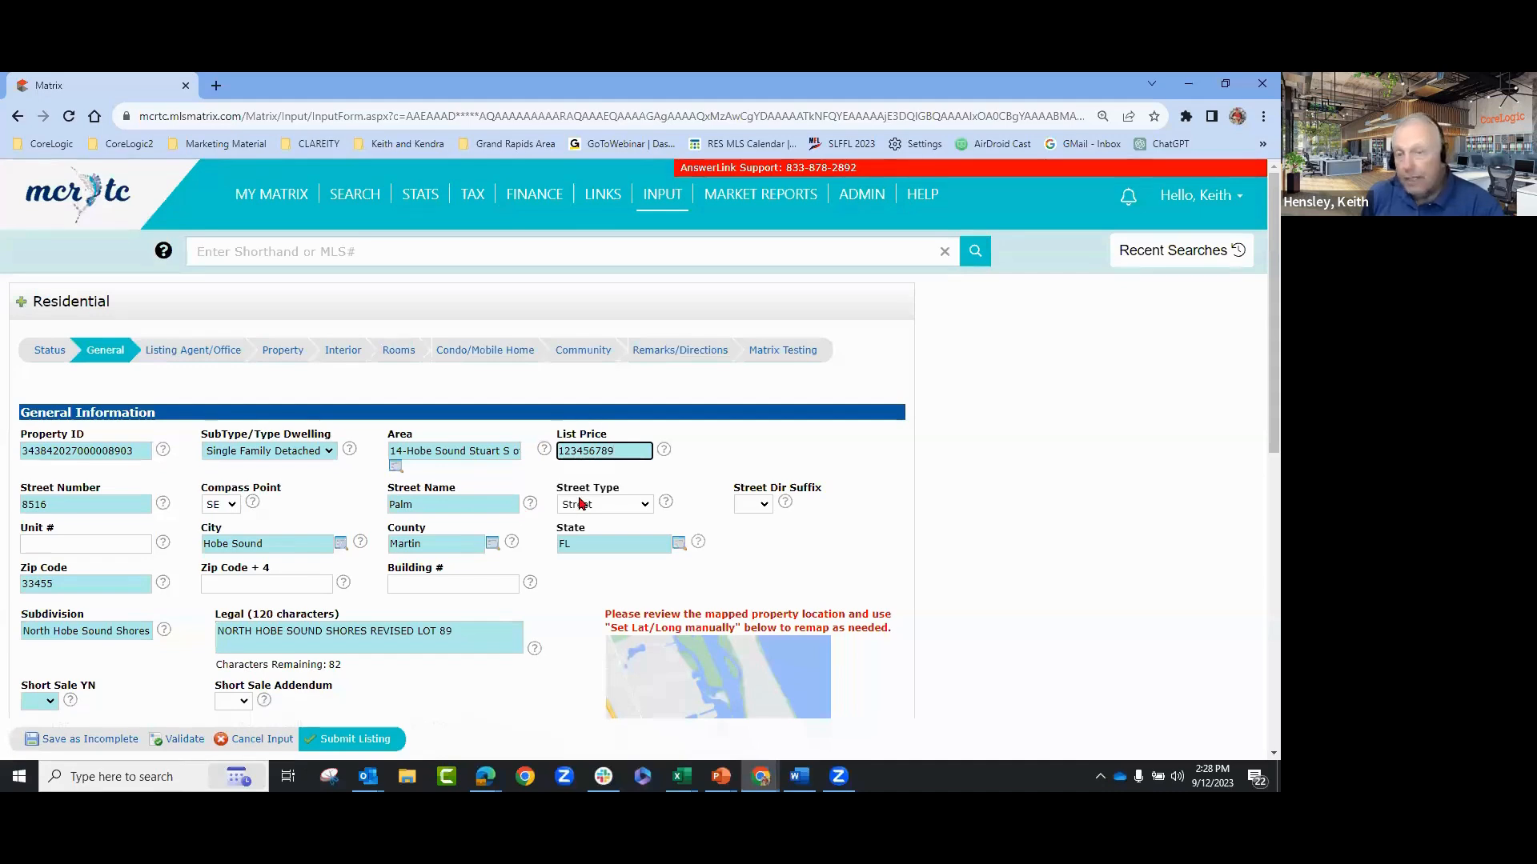
{"action": "left_click", "coordinate": [458, 509]}
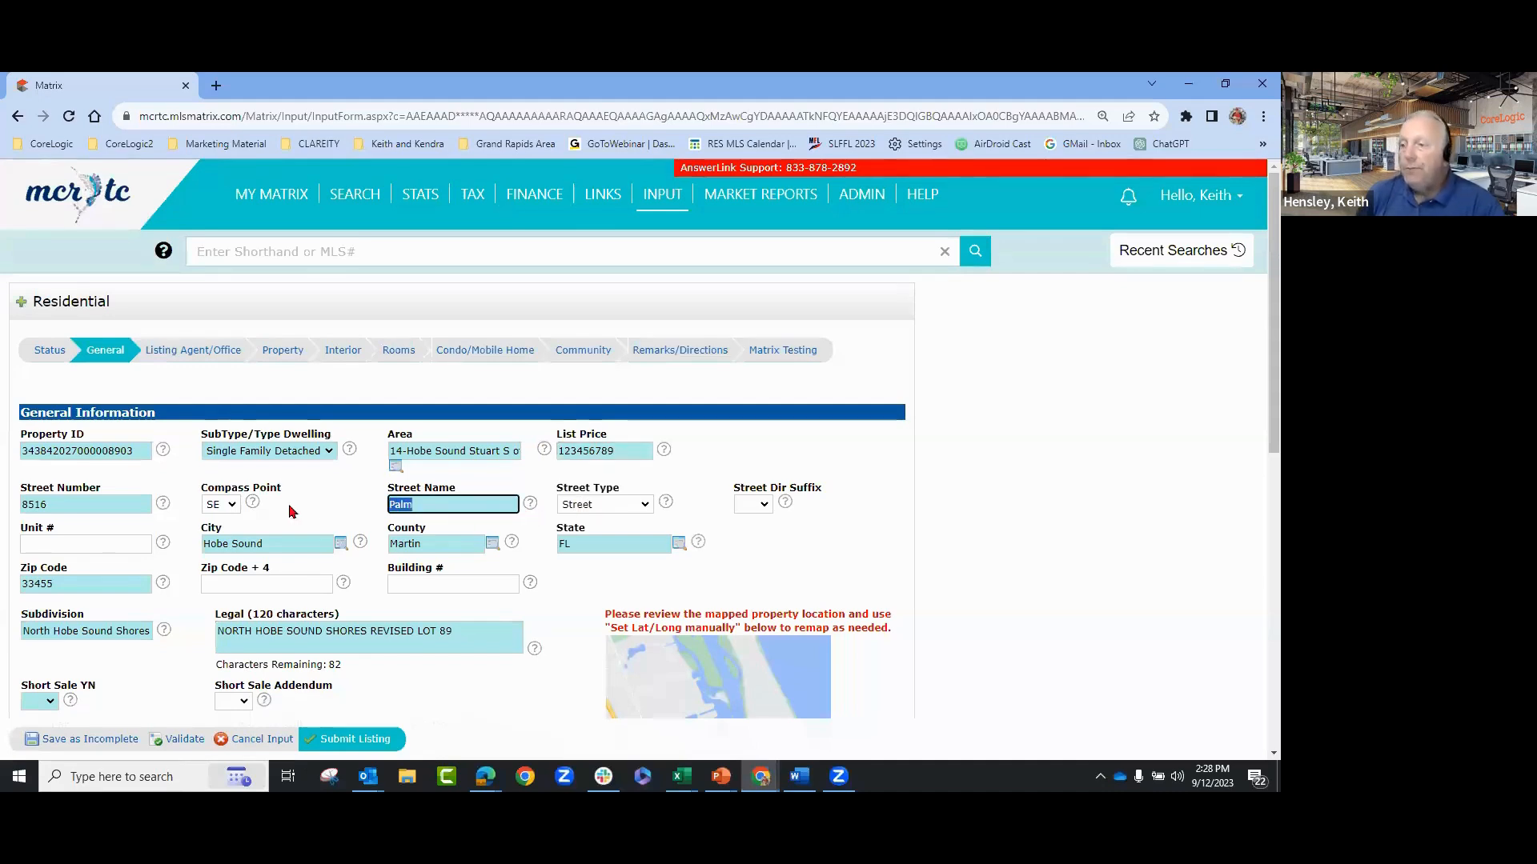
{"action": "type", "text": "S"}
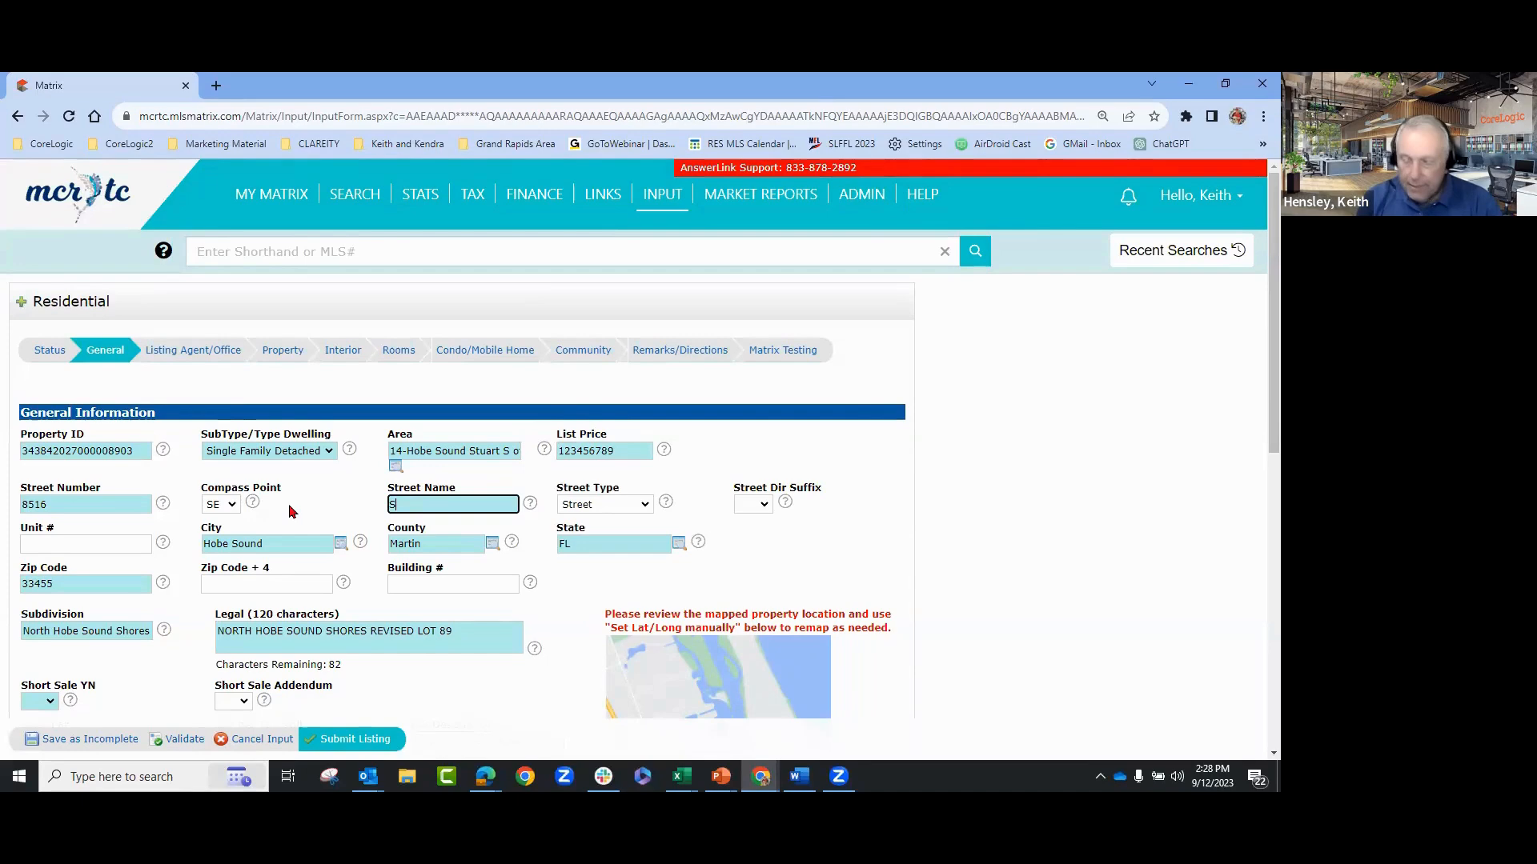
{"action": "type", "text": "E Palm"}
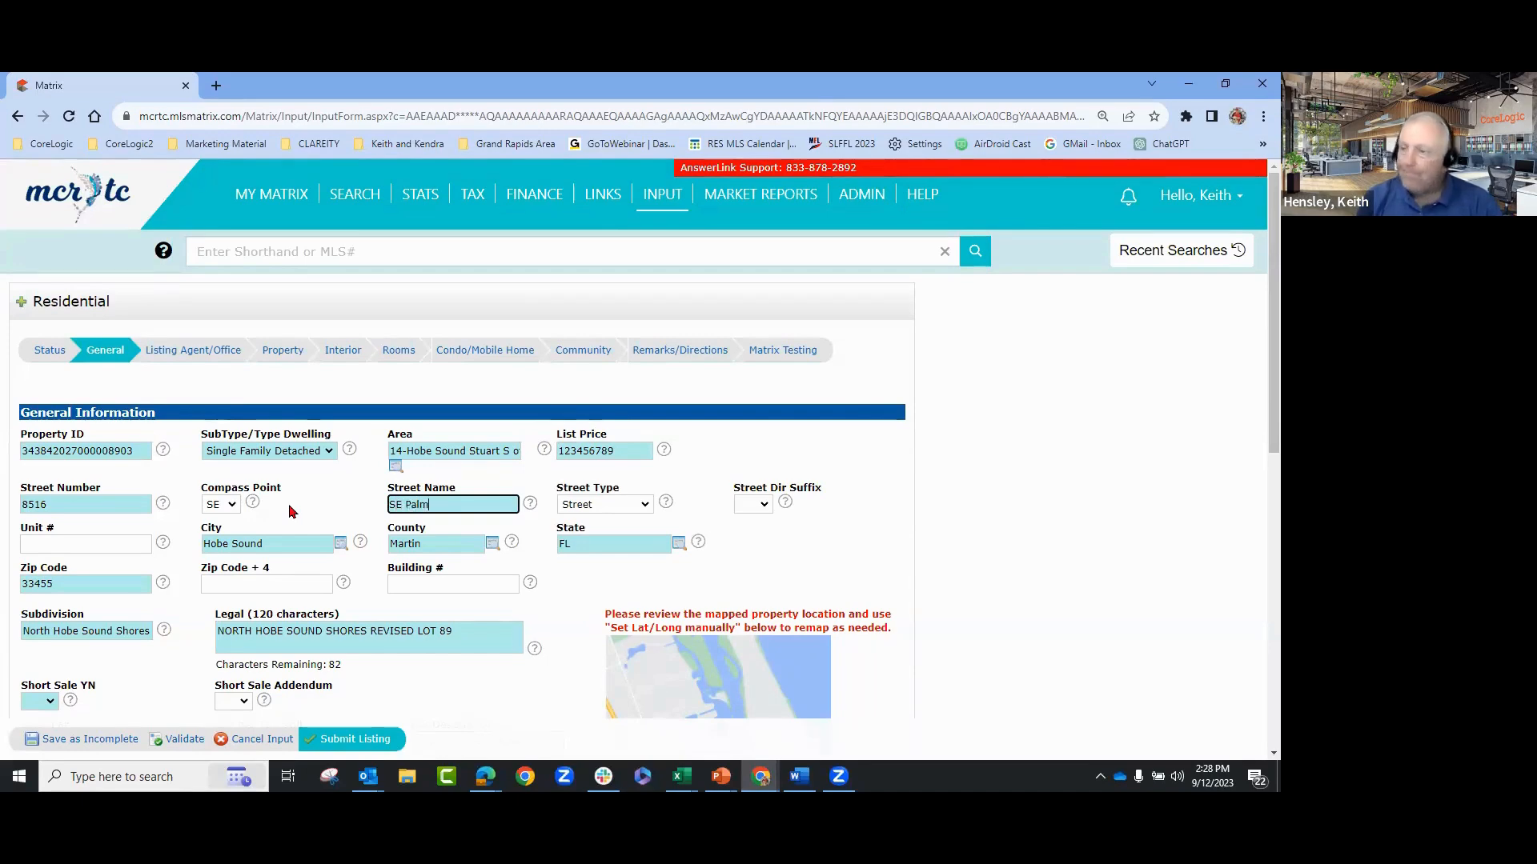
{"action": "key", "text": "BackSpace"}
{"action": "key", "text": "BackSpace"}
{"action": "key", "text": "BackSpace"}
{"action": "key", "text": "BackSpace"}
{"action": "key", "text": "BackSpace"}
{"action": "key", "text": "BackSpace"}
{"action": "key", "text": "BackSpace"}
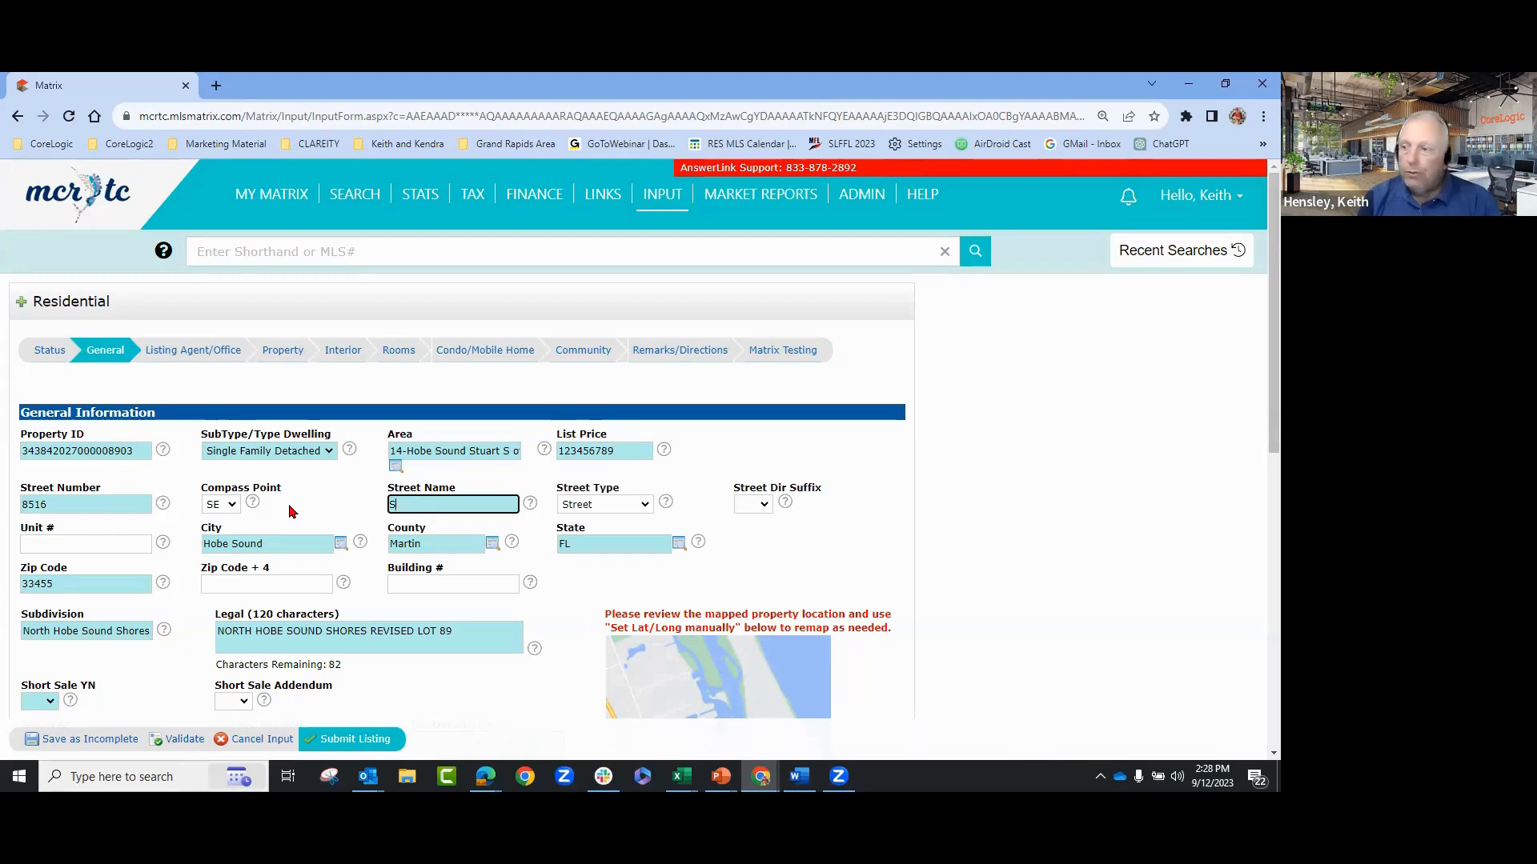
{"action": "type", "text": "Palm Street"}
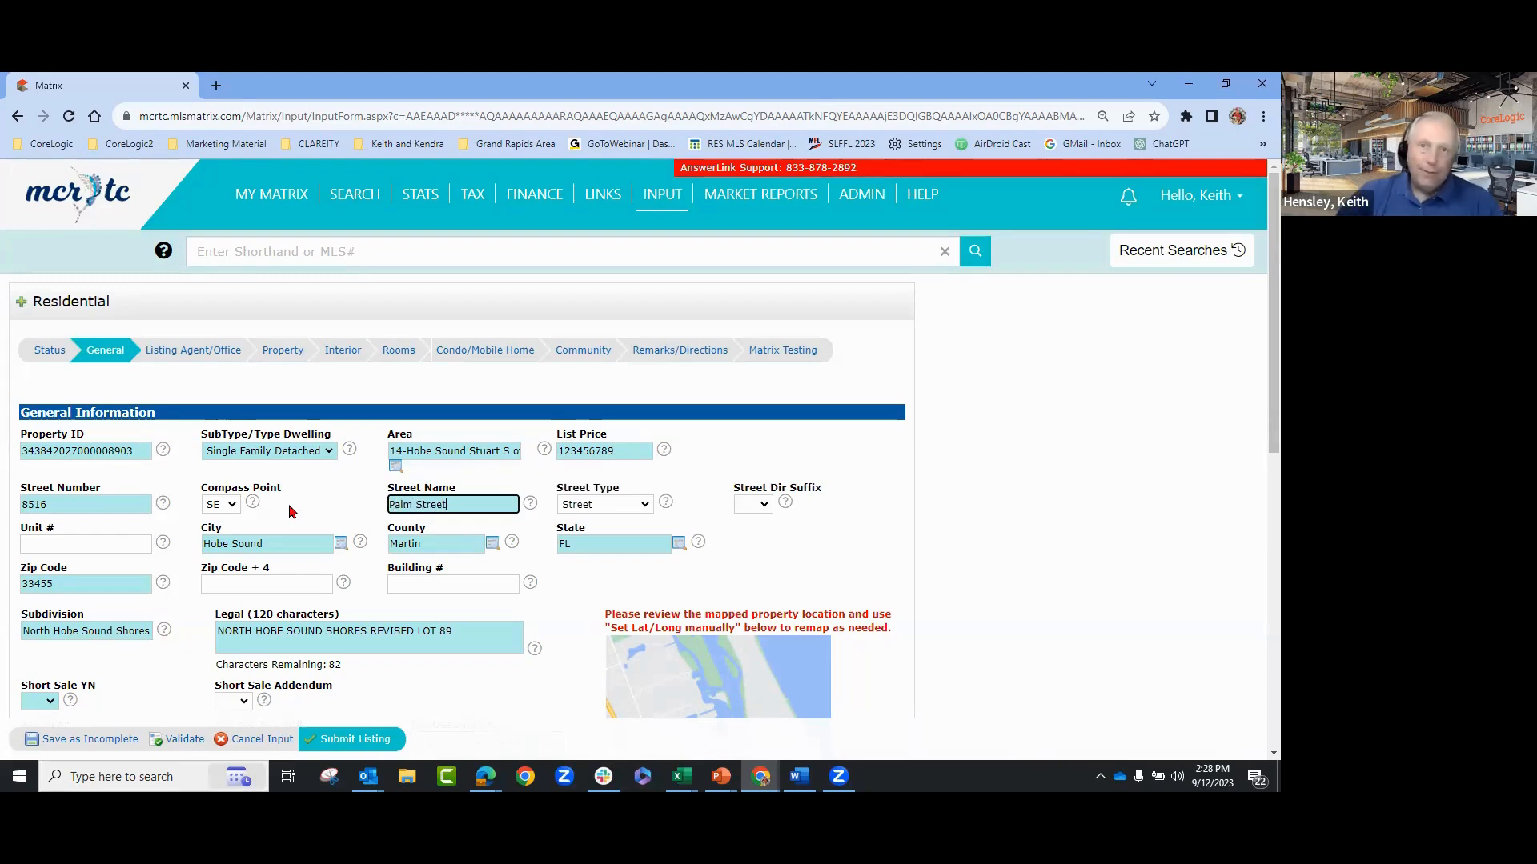
{"action": "key", "text": "BackSpace"}
{"action": "key", "text": "BackSpace"}
{"action": "key", "text": "BackSpace"}
{"action": "key", "text": "BackSpace"}
{"action": "key", "text": "BackSpace"}
{"action": "key", "text": "BackSpace"}
{"action": "key", "text": "BackSpace"}
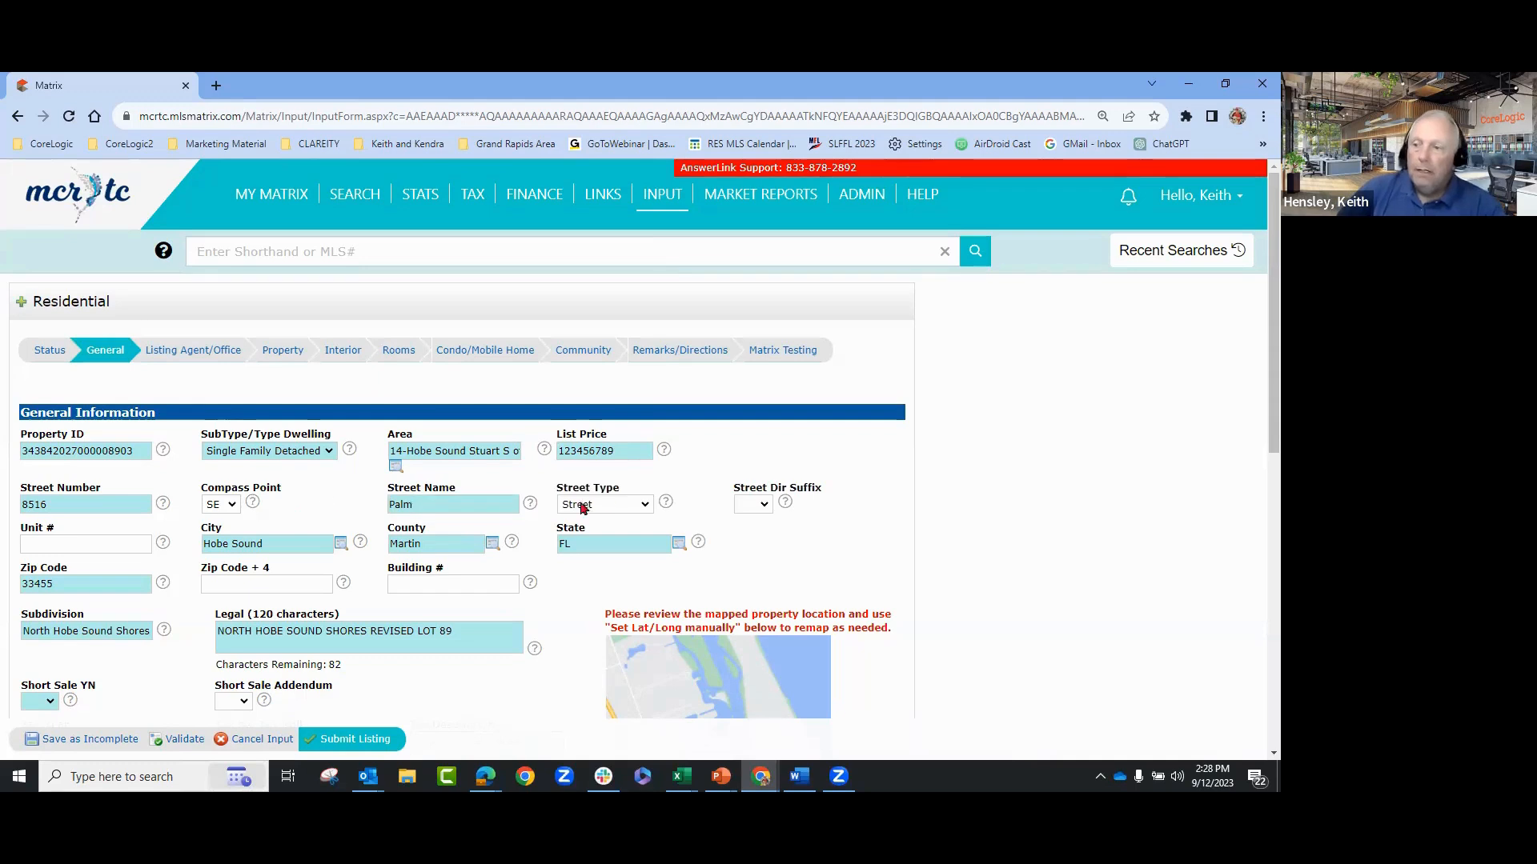
- Keep Street as the street type and leave the direction suffix blank
{"action": "left_click", "coordinate": [617, 502]}
{"action": "left_click", "coordinate": [617, 502]}
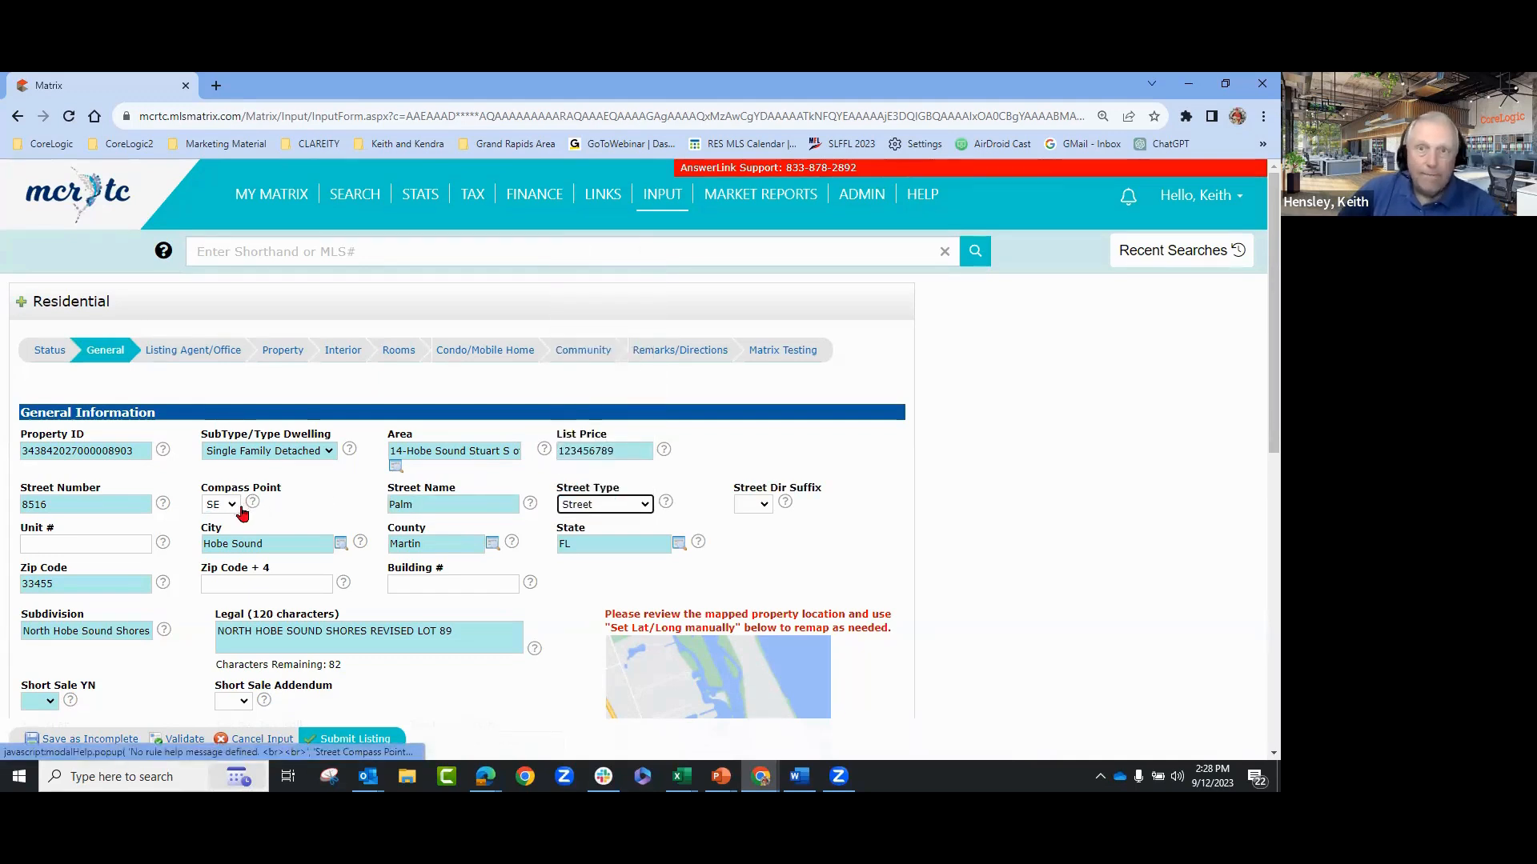
{"action": "left_click", "coordinate": [331, 526]}
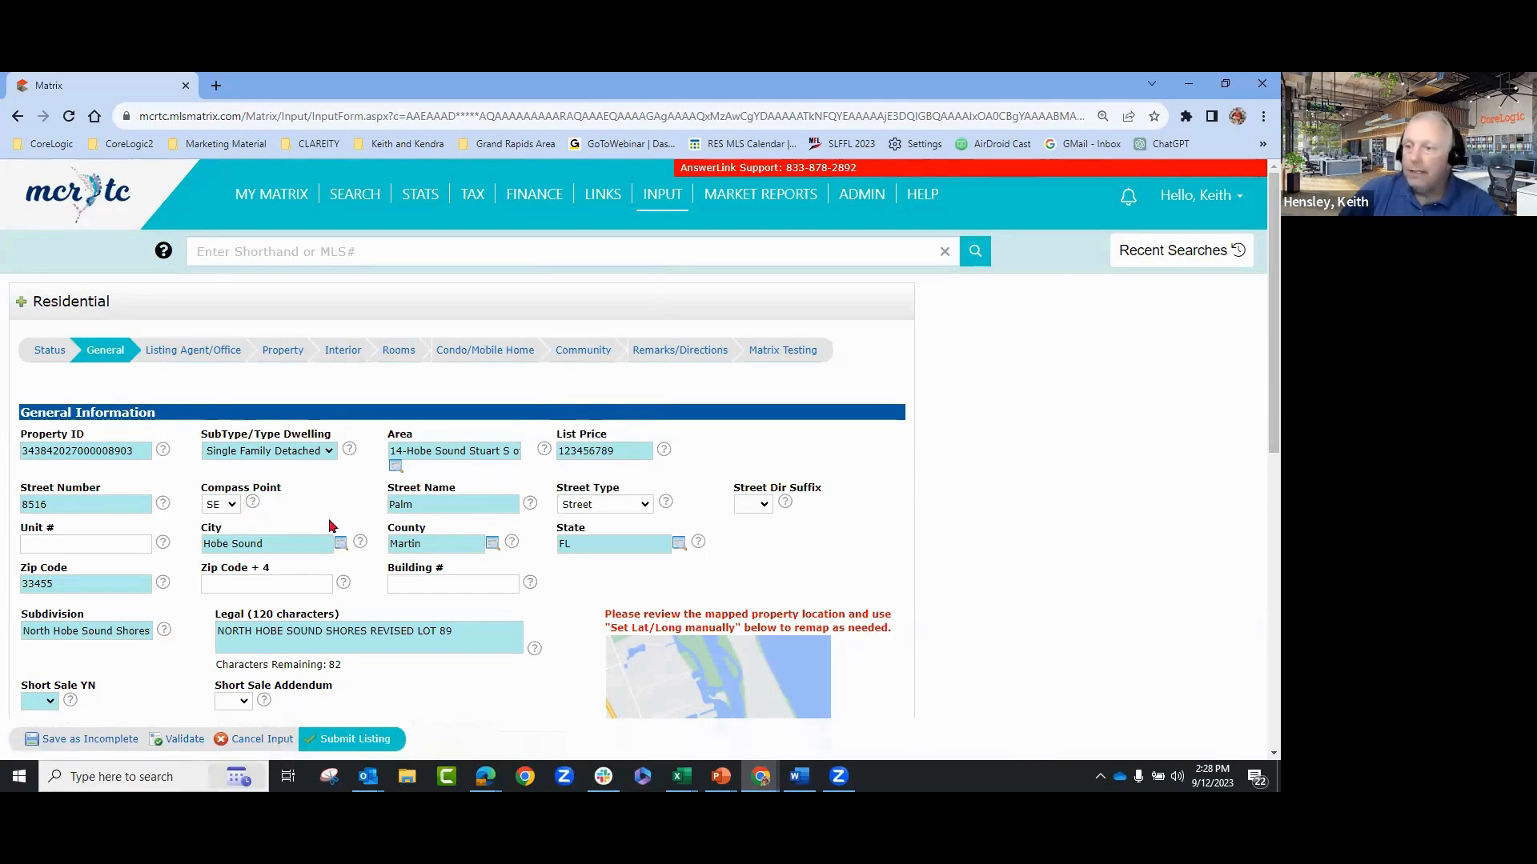
{"action": "left_click", "coordinate": [763, 504]}
{"action": "left_click", "coordinate": [880, 549]}
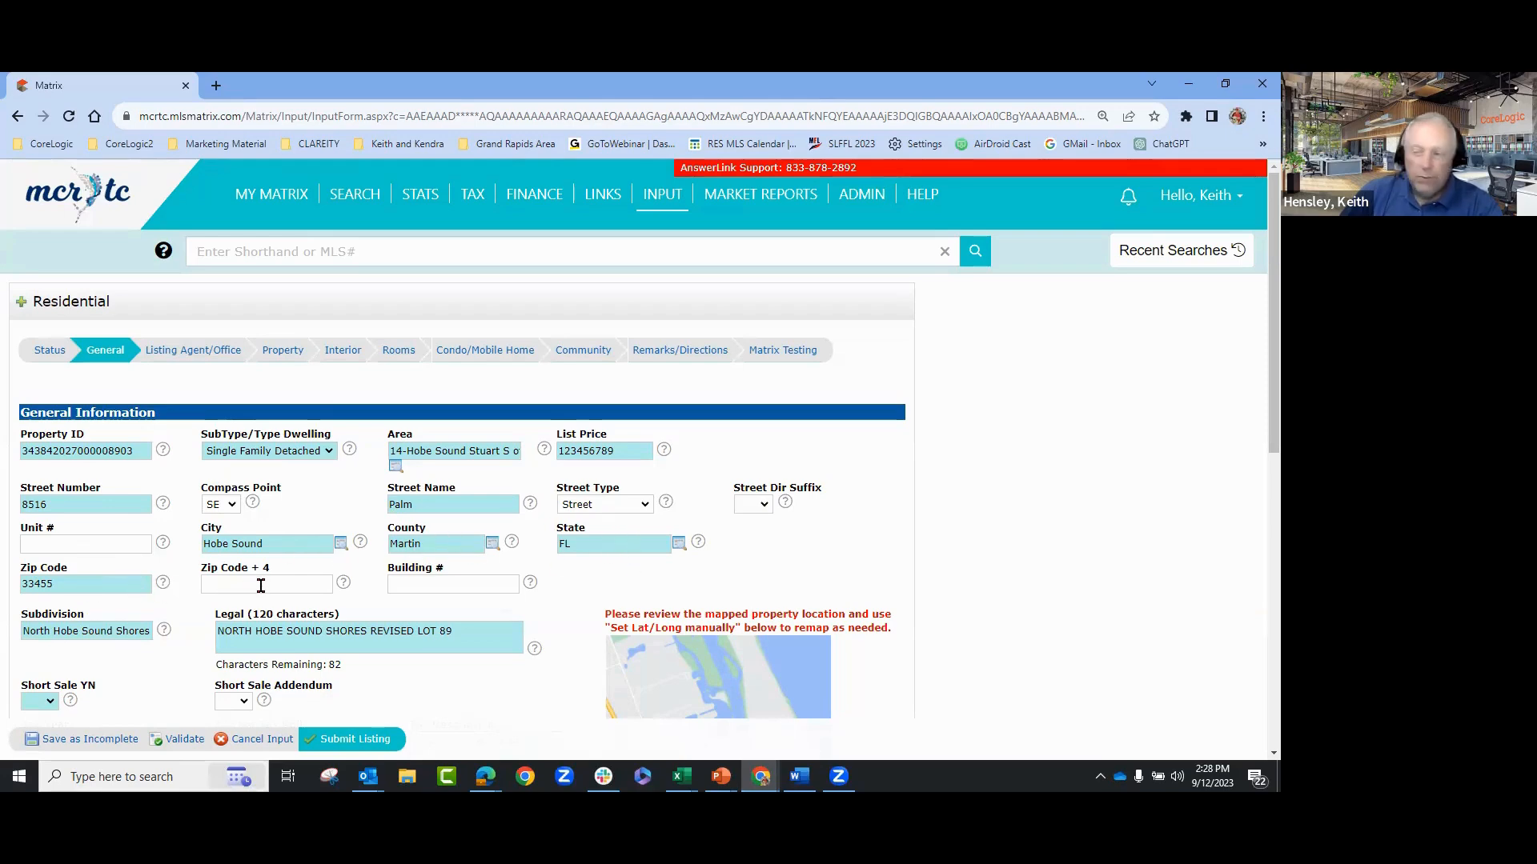
{"action": "scroll", "coordinate": [850, 579], "scroll_direction": "down", "scroll_amount": 2}
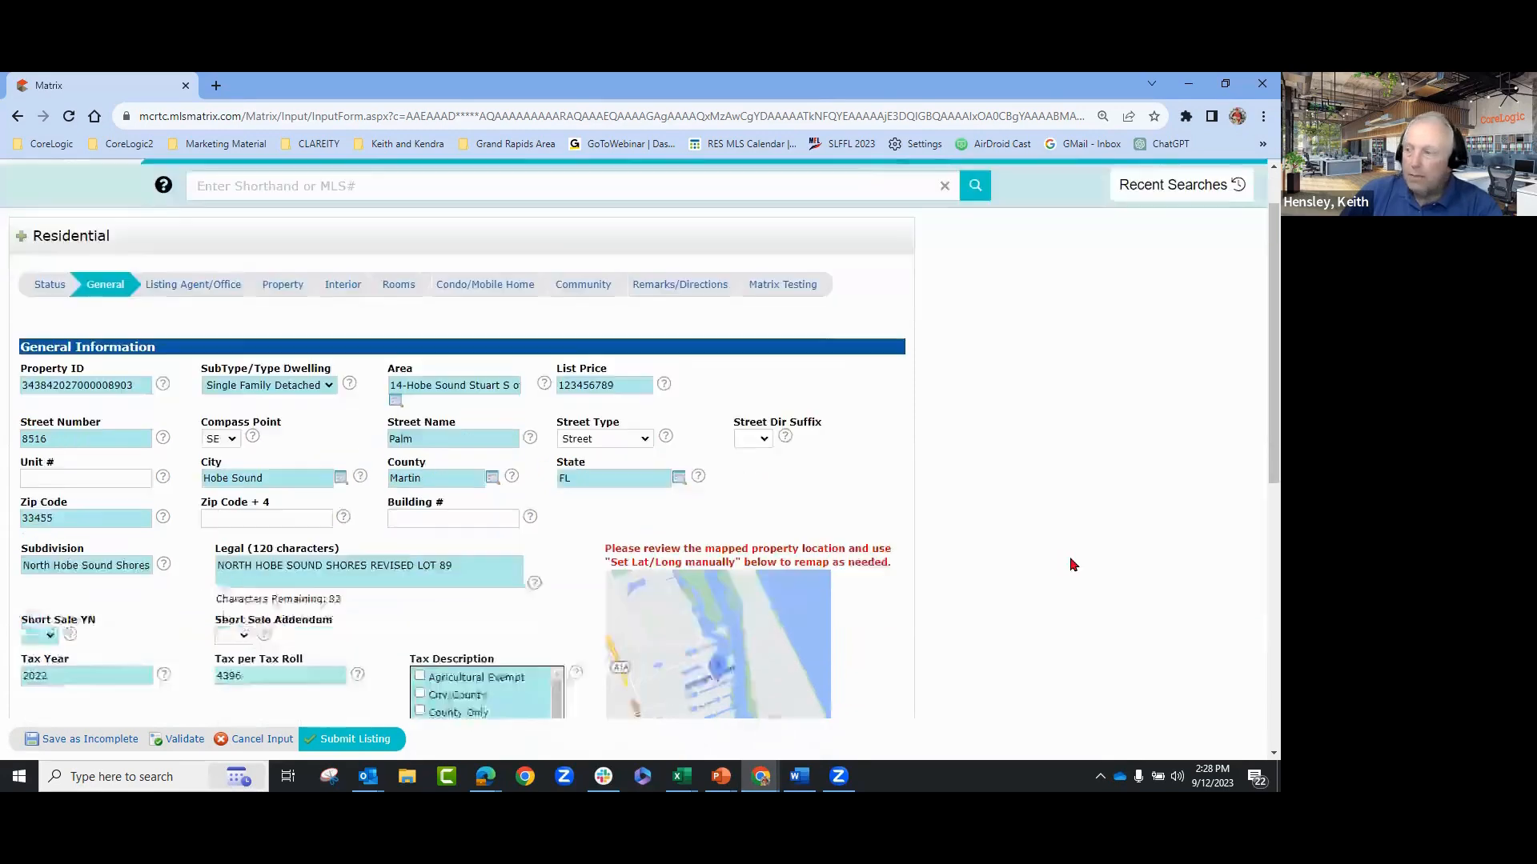
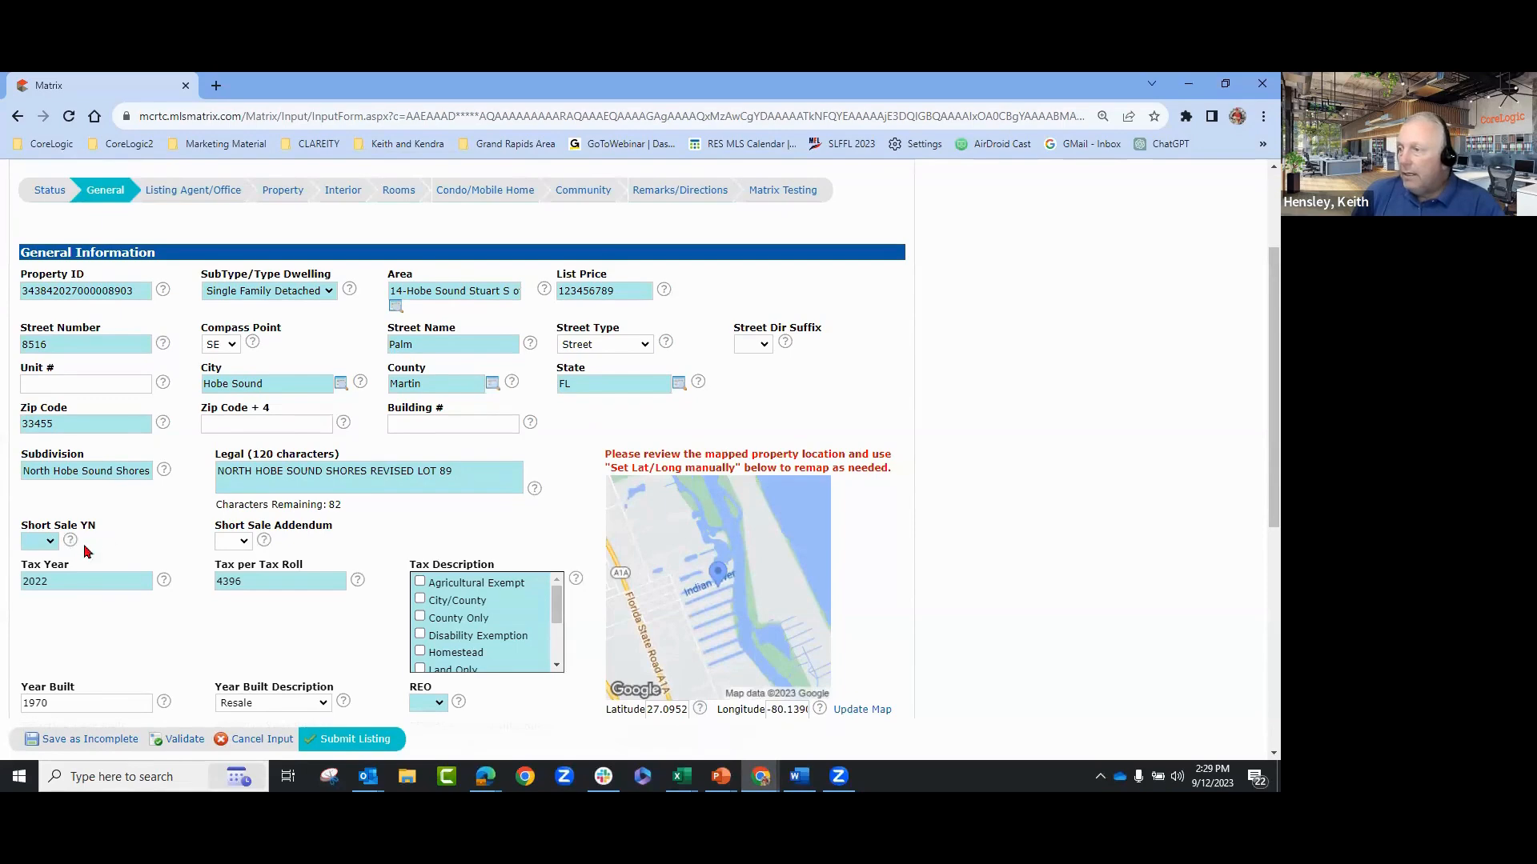
- Set Short Sale YN to No and read the Short Sale Addendum help note
{"action": "left_click", "coordinate": [49, 544]}
{"action": "left_click", "coordinate": [36, 582]}
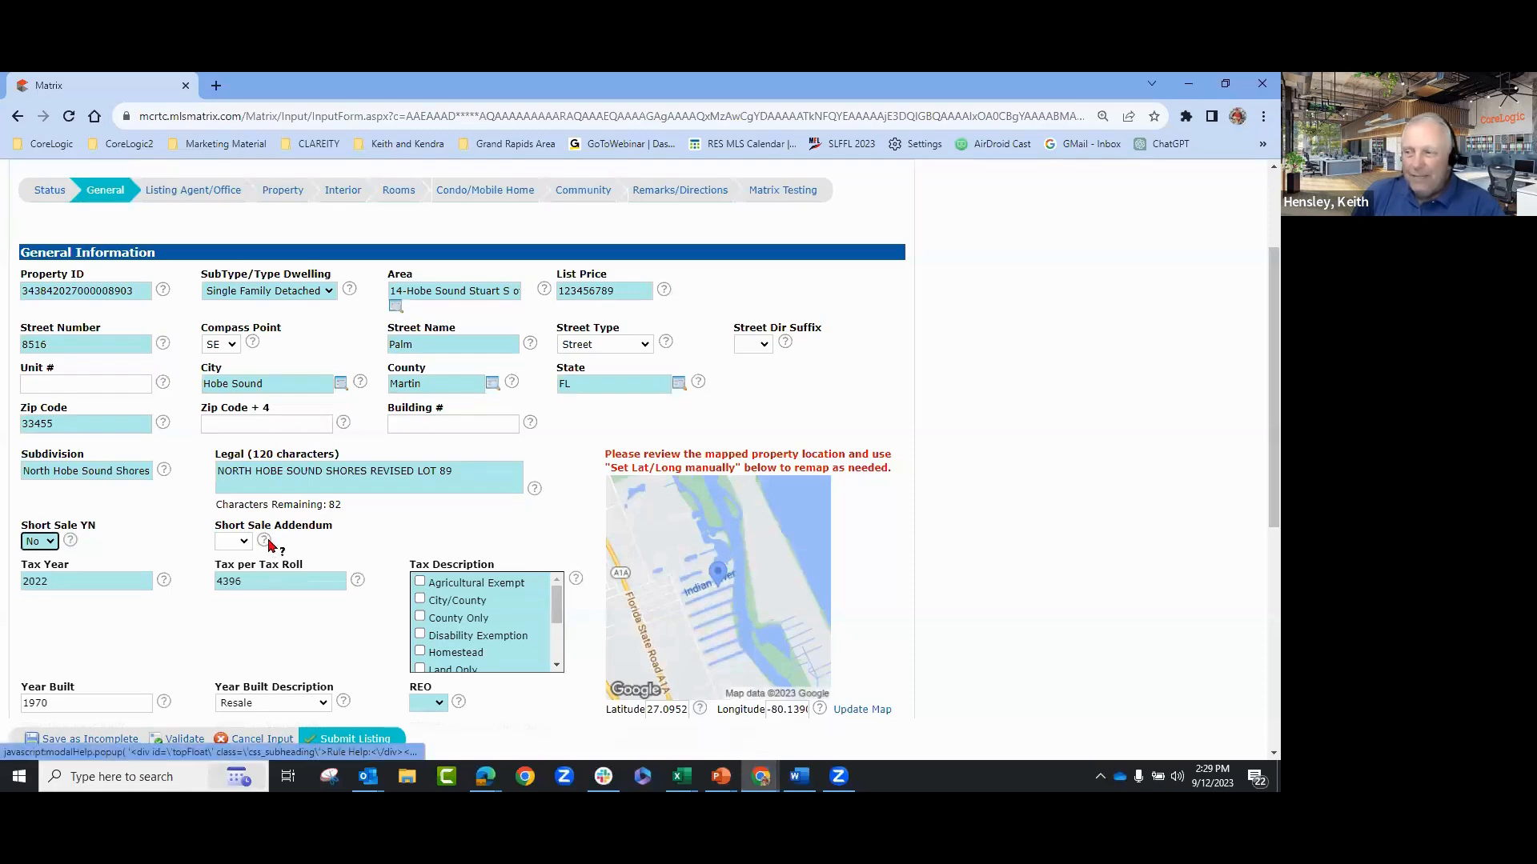
{"action": "left_click", "coordinate": [265, 542]}
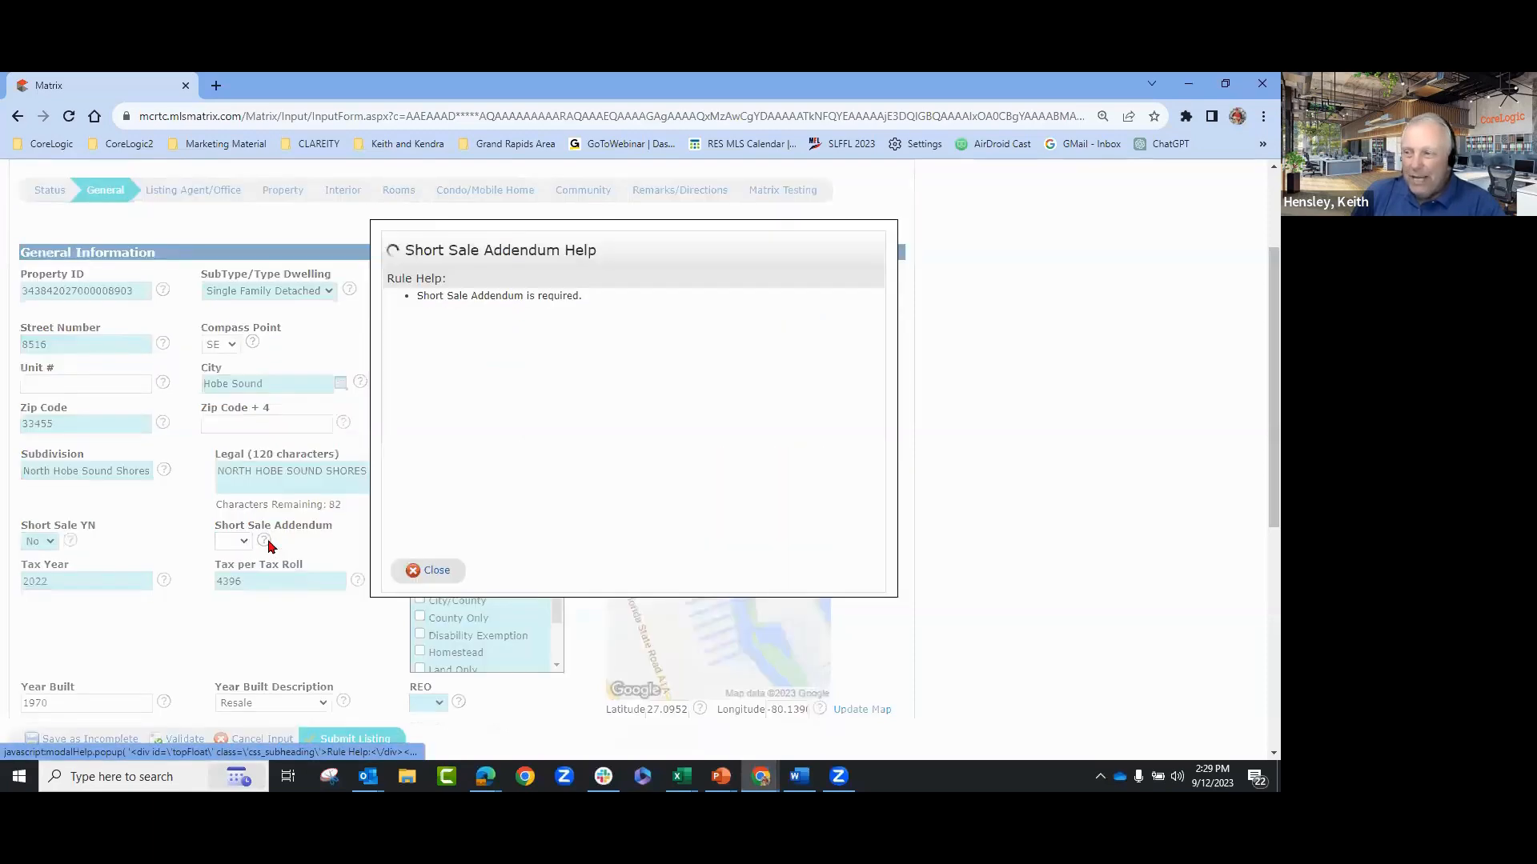
{"action": "left_click", "coordinate": [432, 573]}
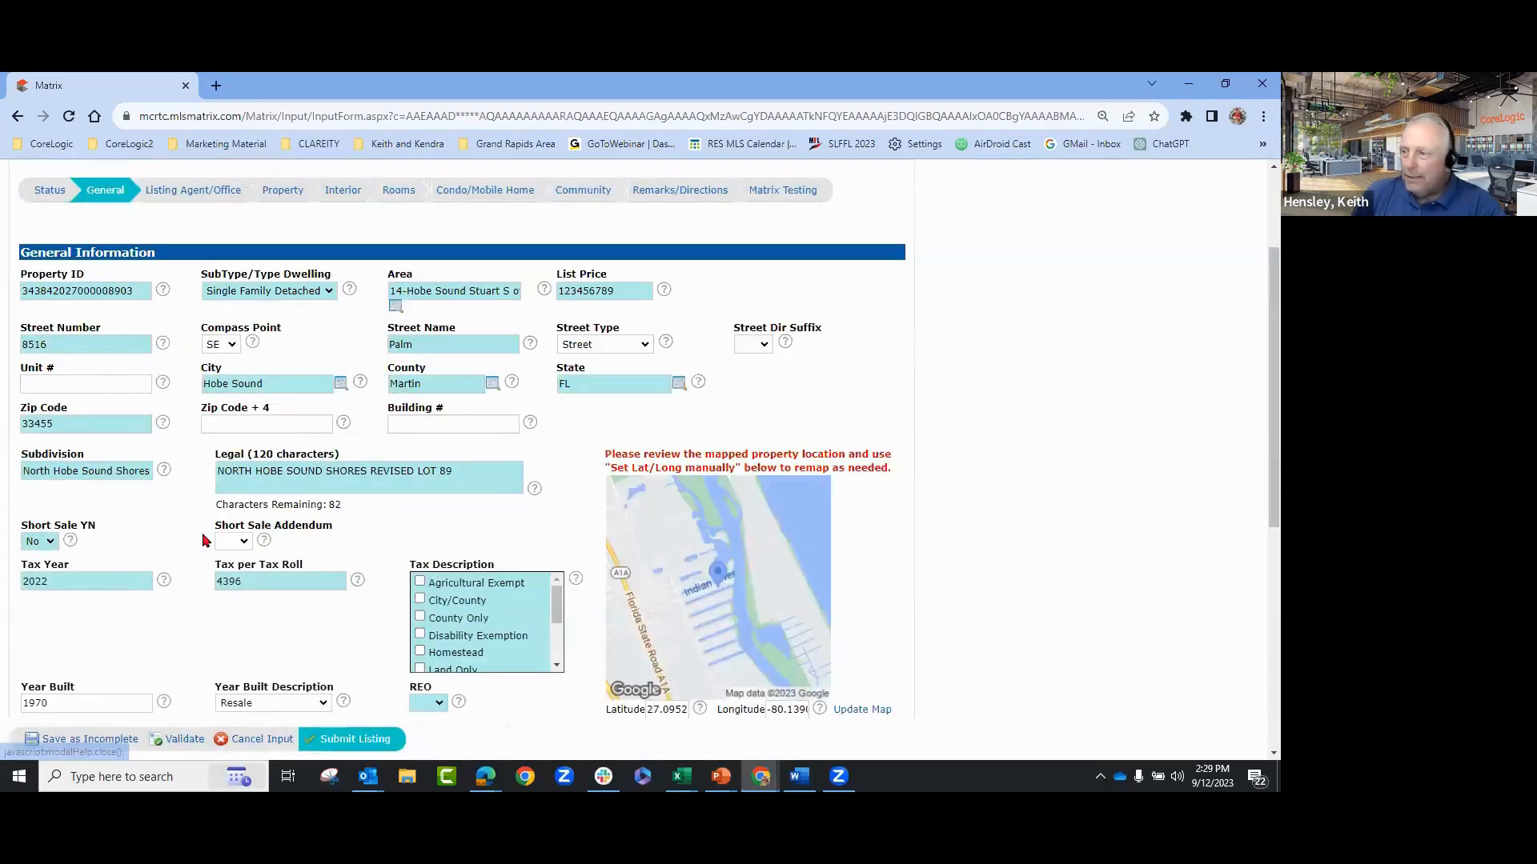
{"action": "left_click", "coordinate": [55, 543]}
{"action": "left_click", "coordinate": [256, 541]}
{"action": "double_click", "coordinate": [253, 543]}
{"action": "left_click", "coordinate": [270, 553]}
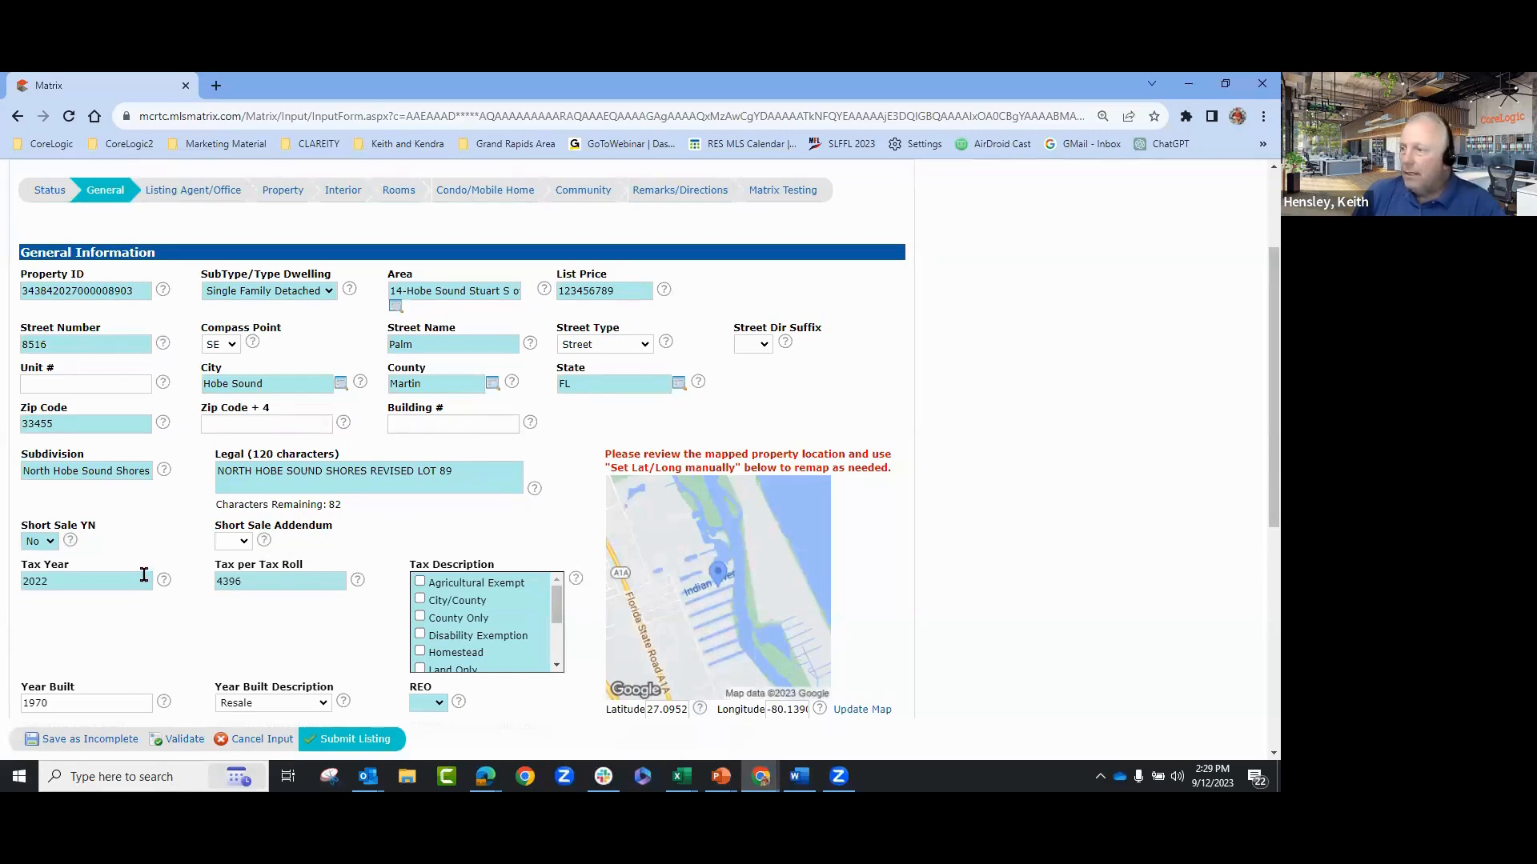
- Review the REO answer choices and its help note, leaving REO unset
{"action": "scroll", "coordinate": [451, 545], "scroll_direction": "down", "scroll_amount": 2}
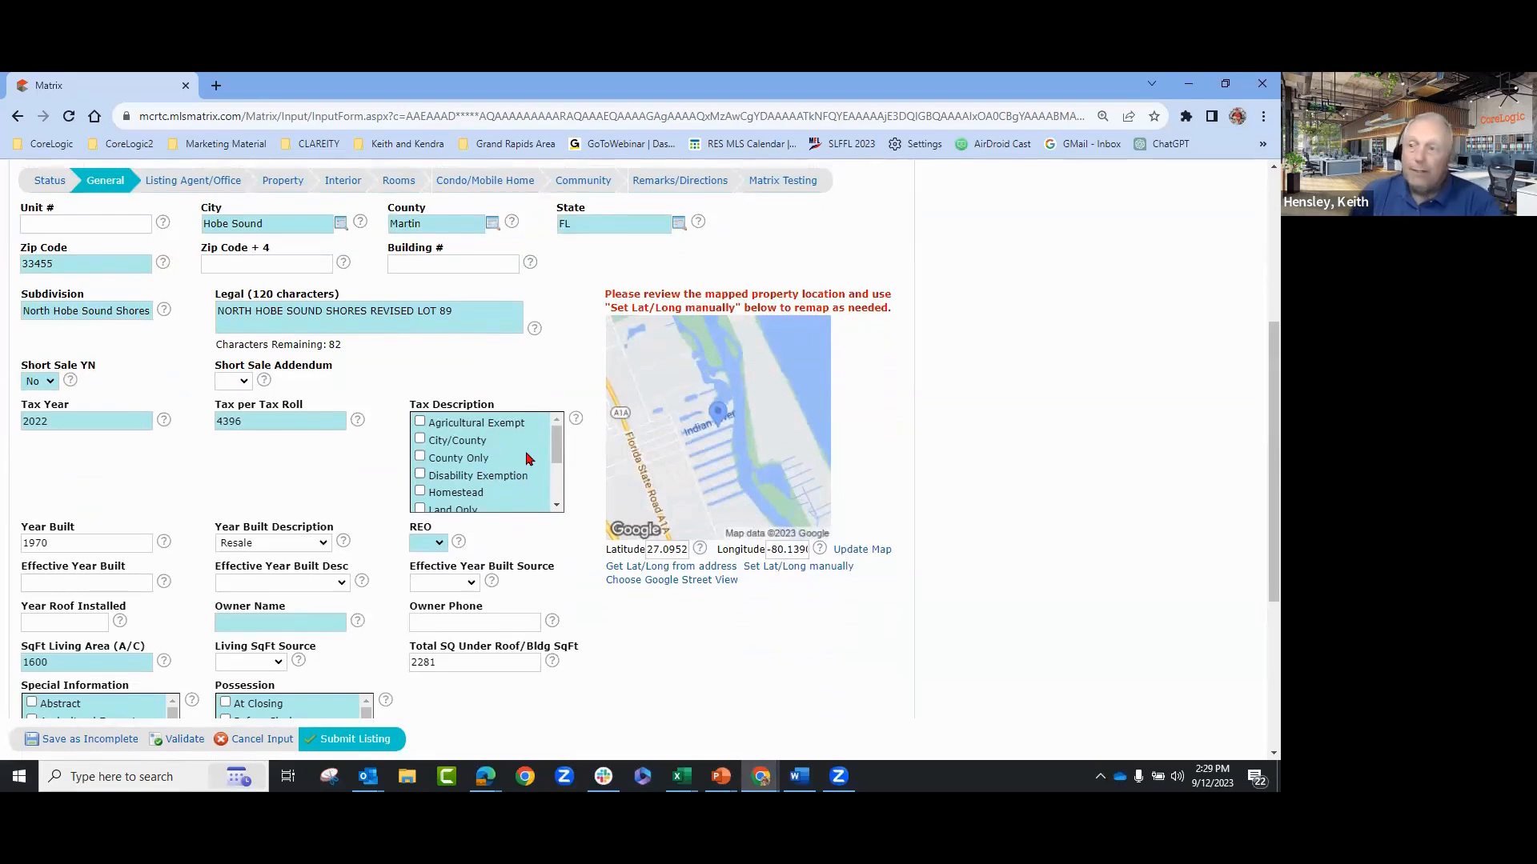
{"action": "scroll", "coordinate": [317, 484], "scroll_direction": "down", "scroll_amount": 1}
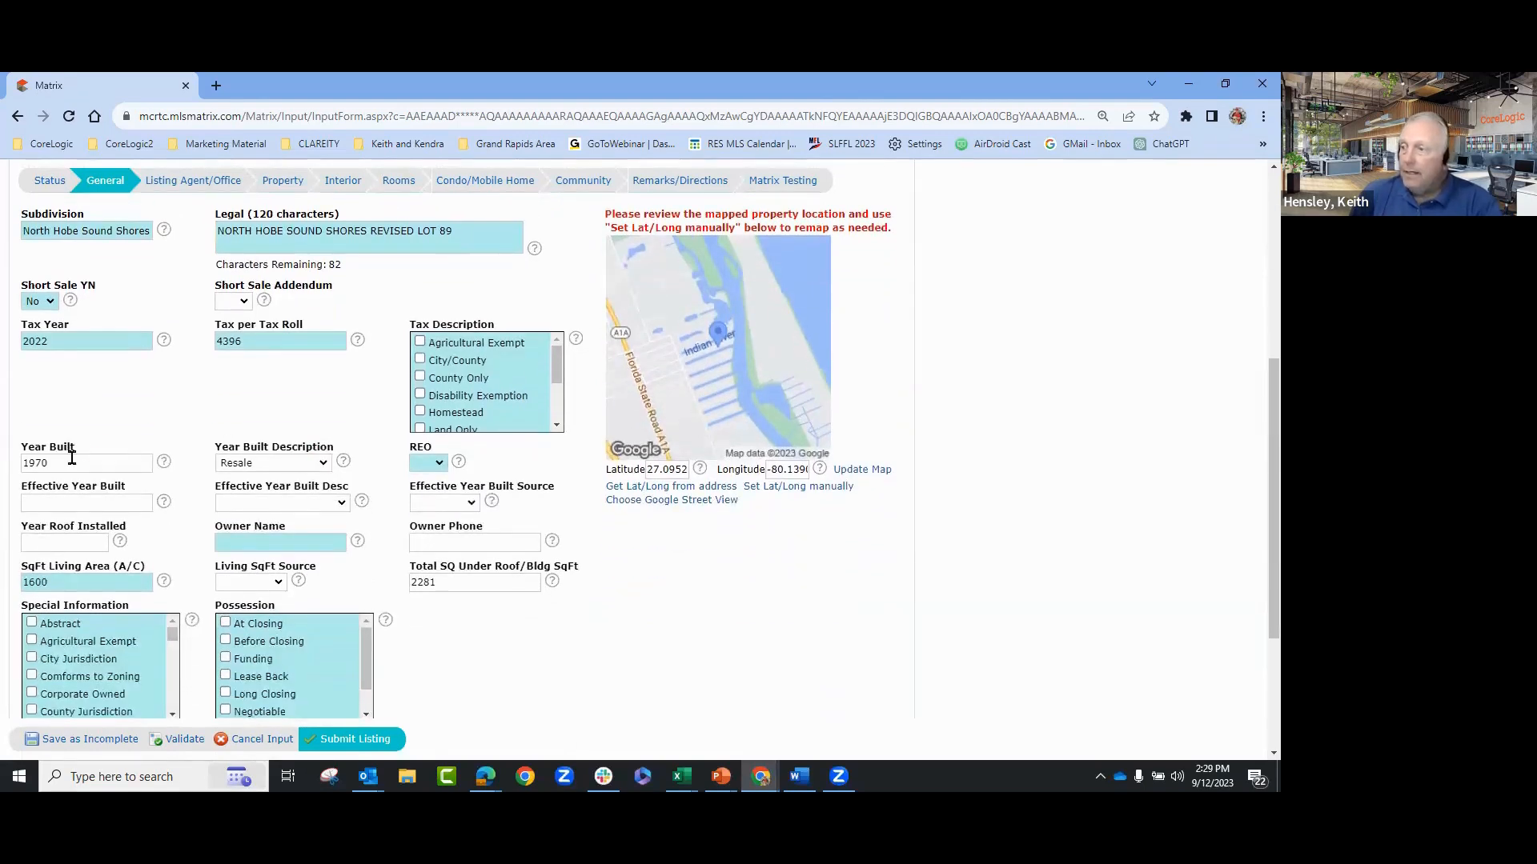
{"action": "left_click", "coordinate": [427, 464]}
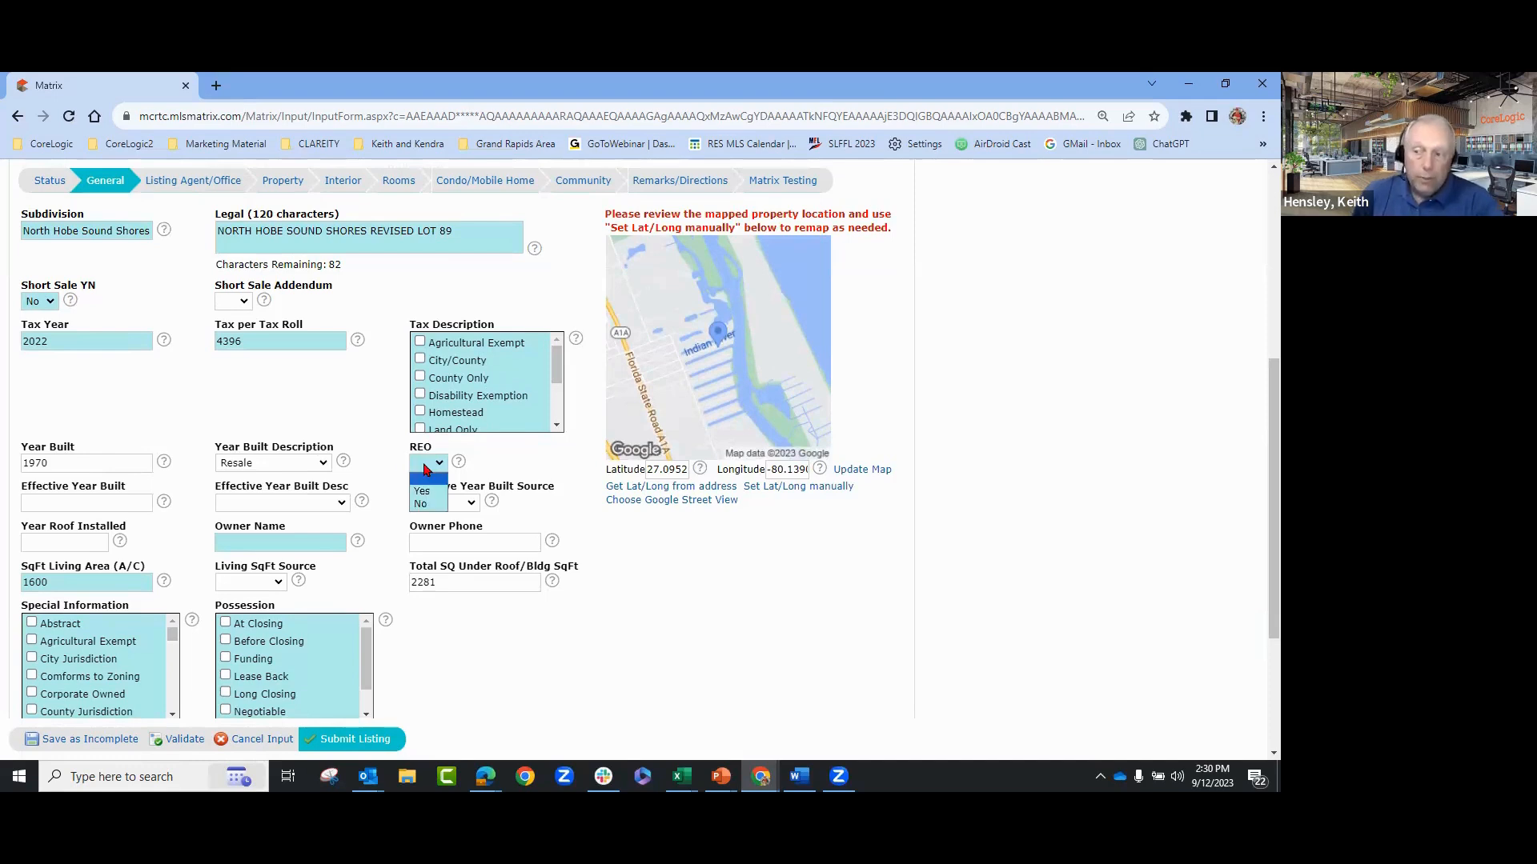
{"action": "left_click", "coordinate": [491, 466]}
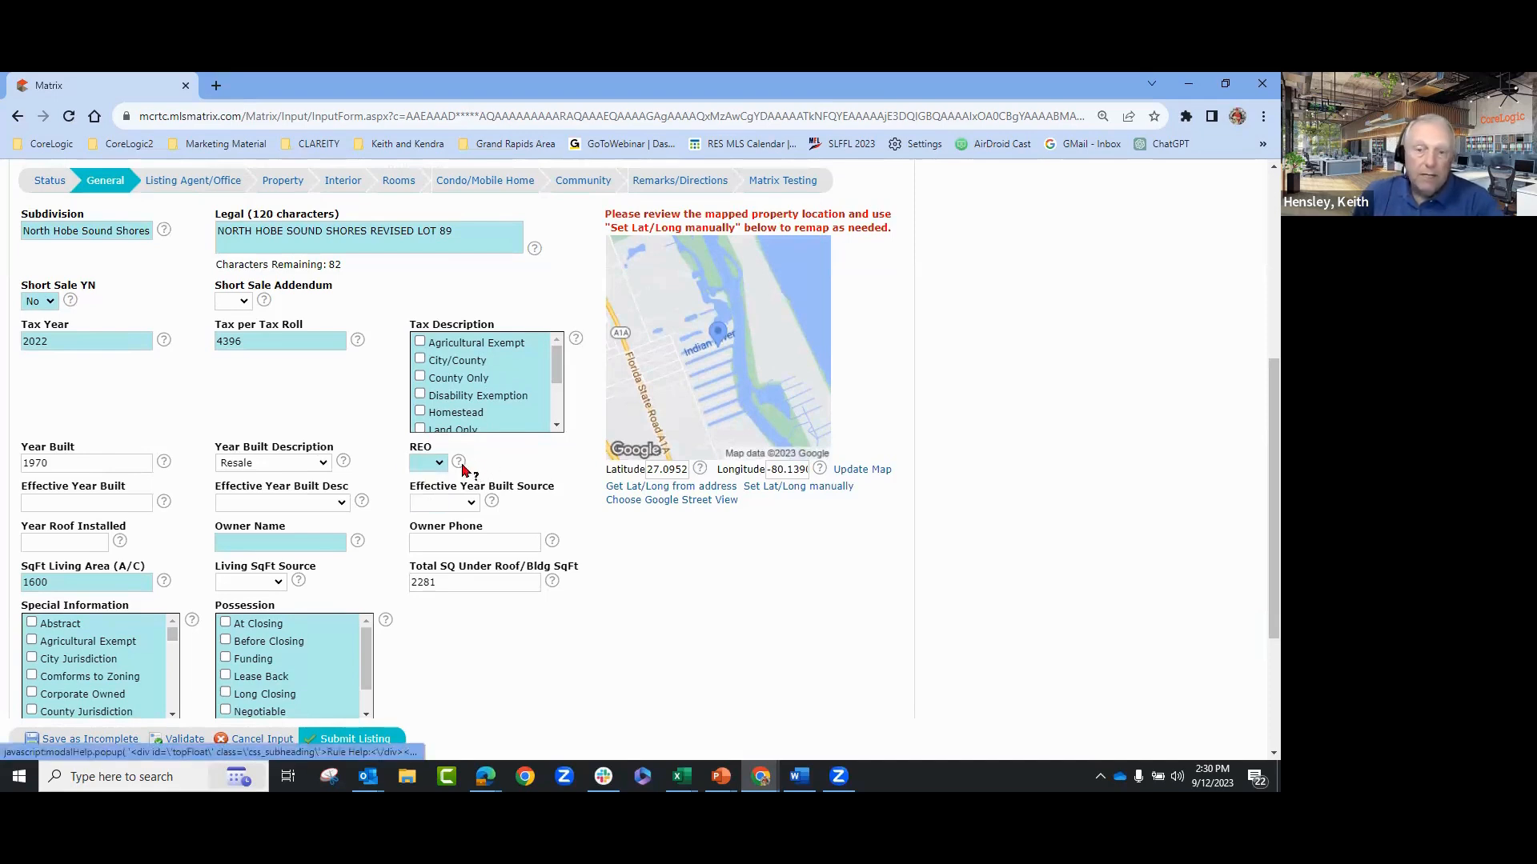
{"action": "left_click", "coordinate": [461, 465]}
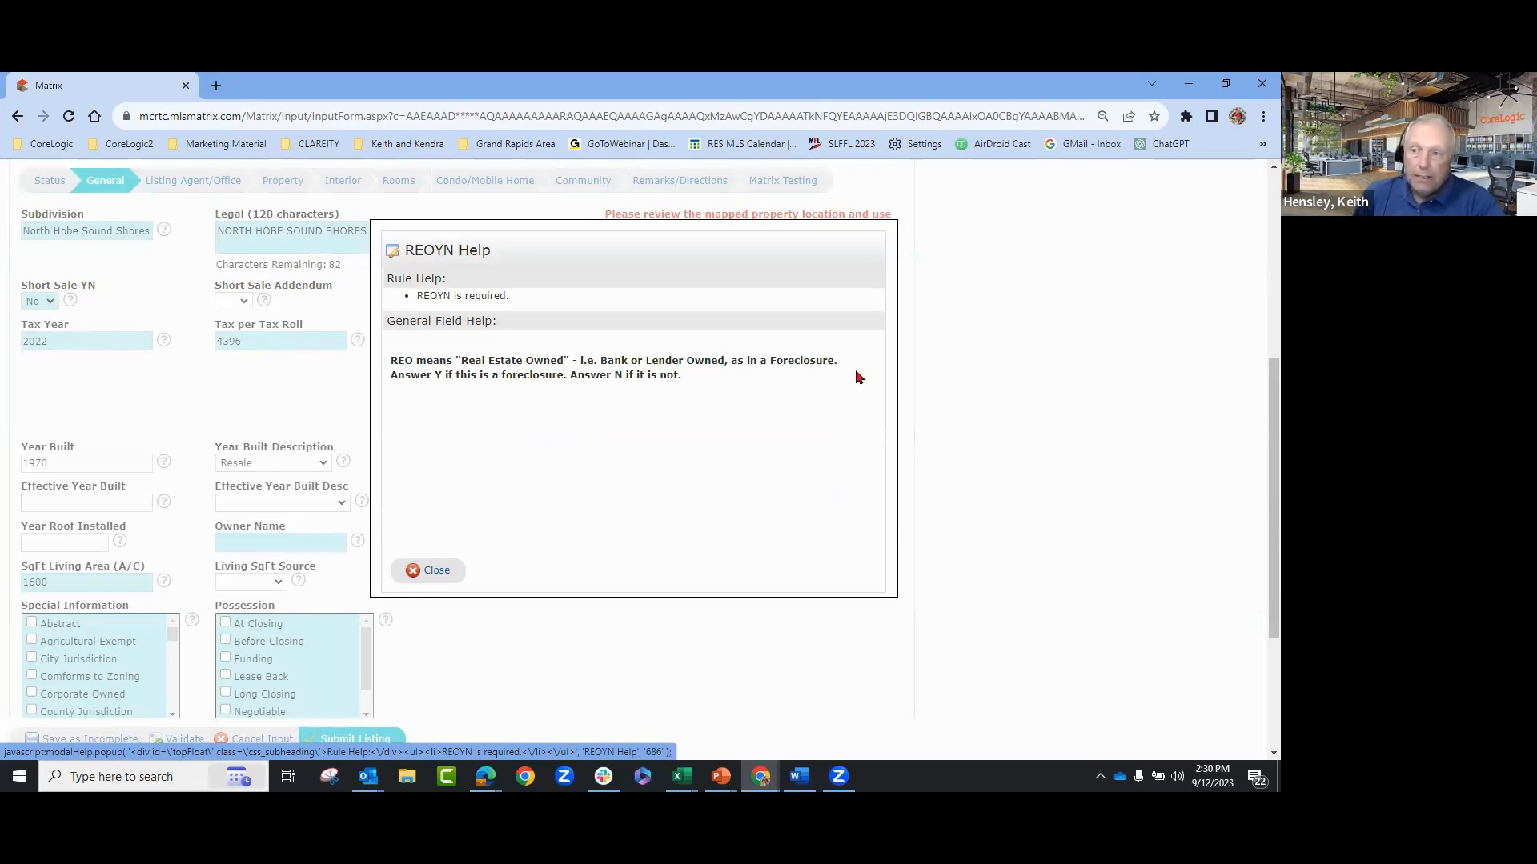
{"action": "left_click", "coordinate": [429, 570]}
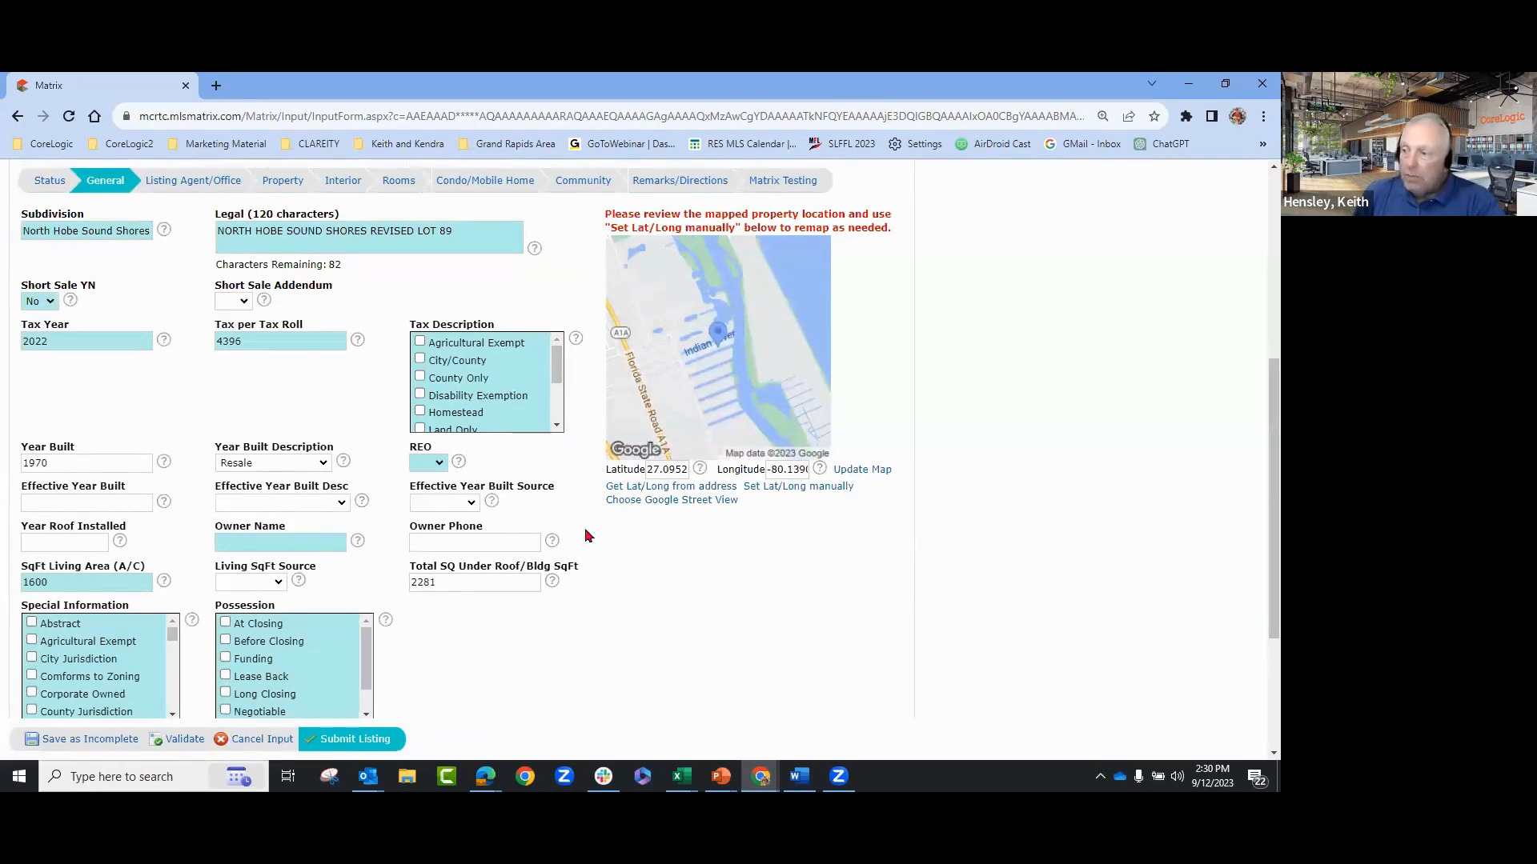
- Set the Living SqFt Source dropdown to Tax Rolls
{"action": "left_click", "coordinate": [295, 541]}
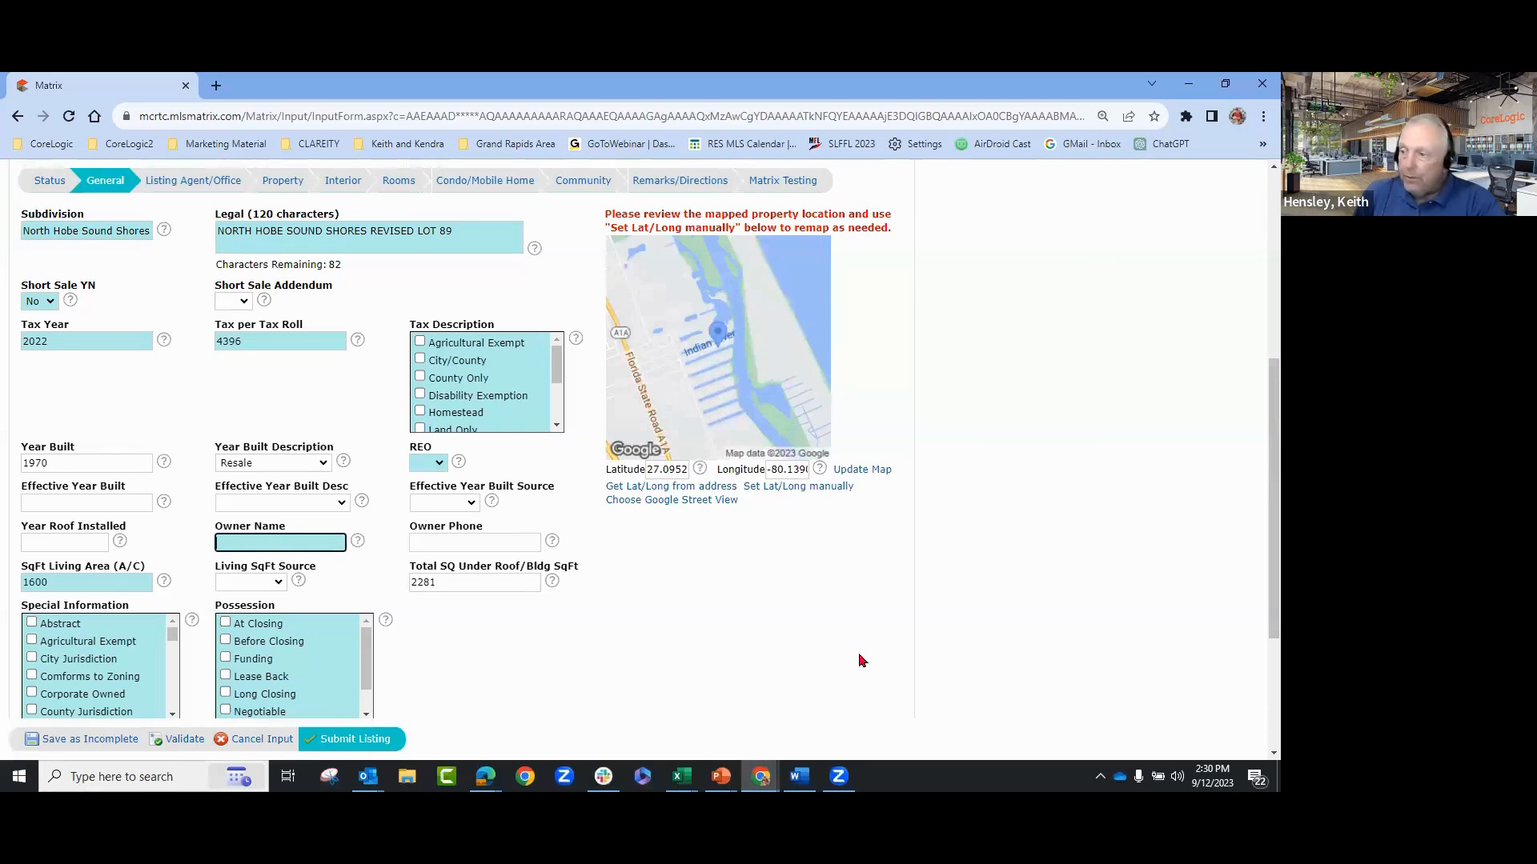
{"action": "scroll", "coordinate": [885, 662], "scroll_direction": "down", "scroll_amount": 1}
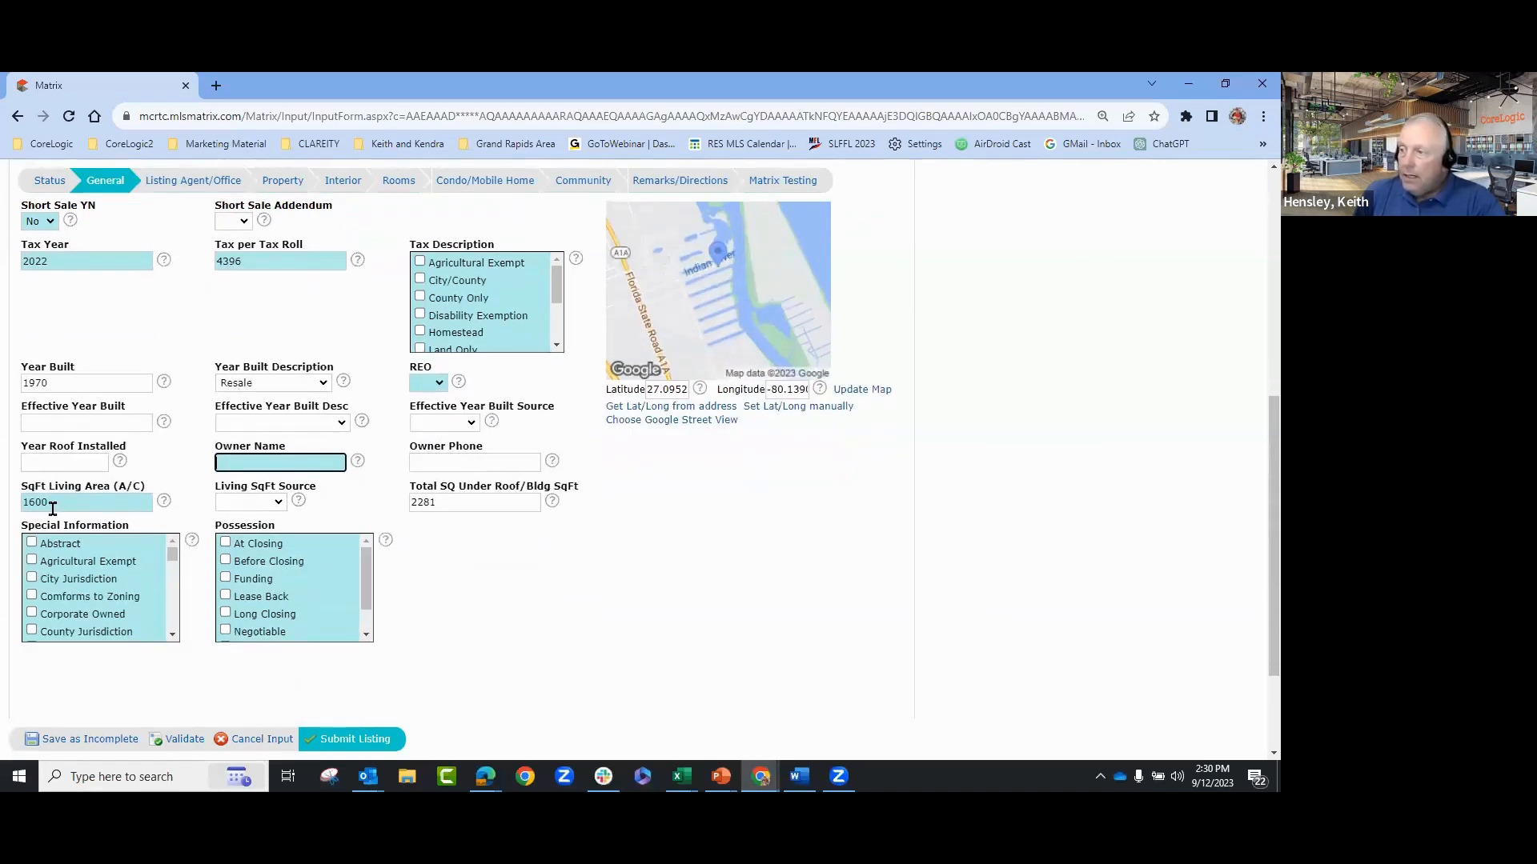
{"action": "left_click", "coordinate": [266, 502]}
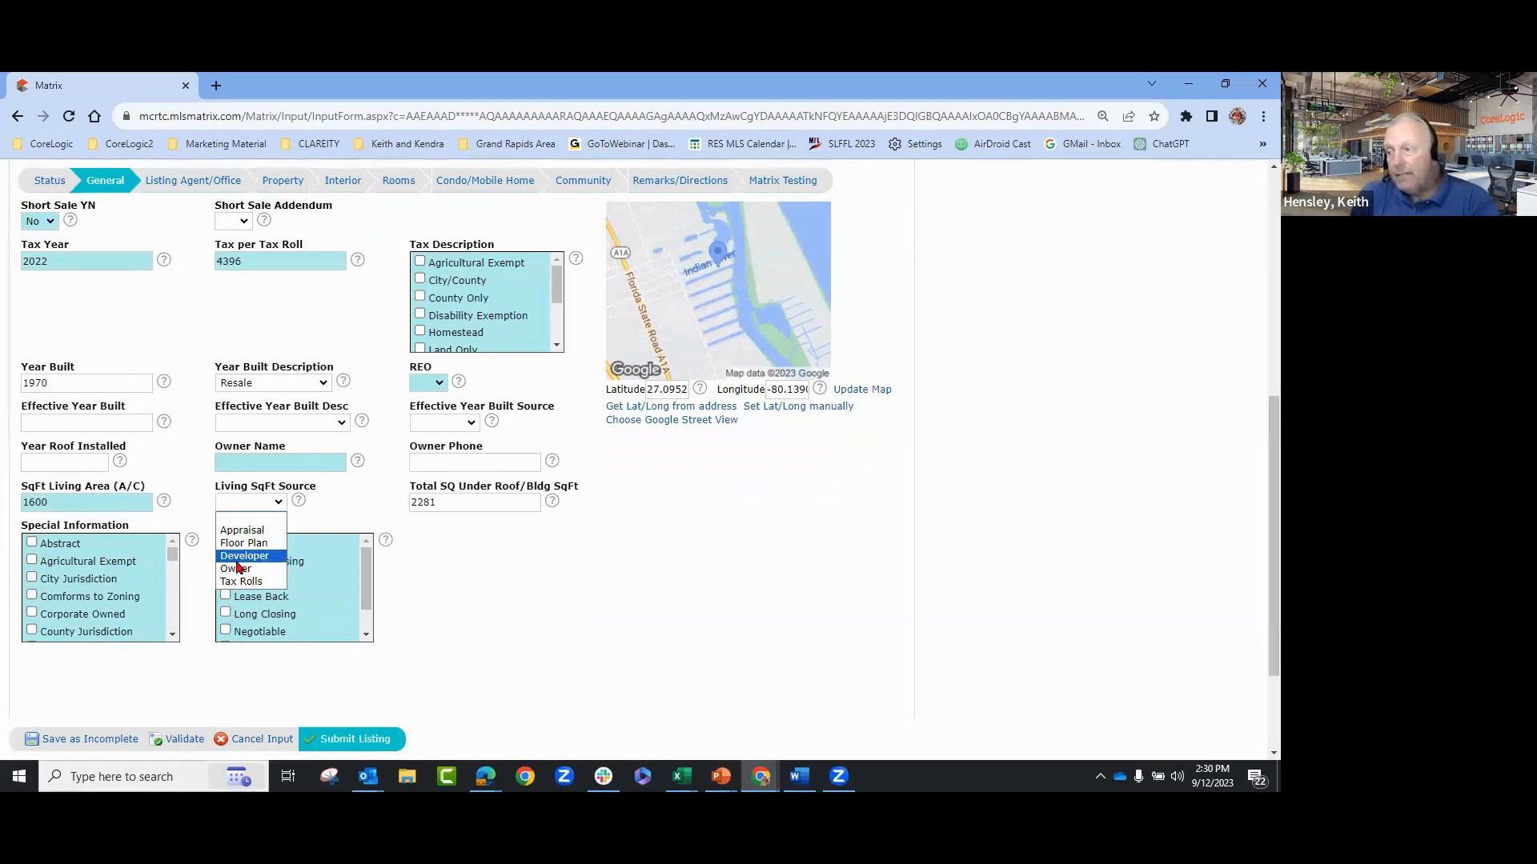
{"action": "left_click", "coordinate": [251, 582]}
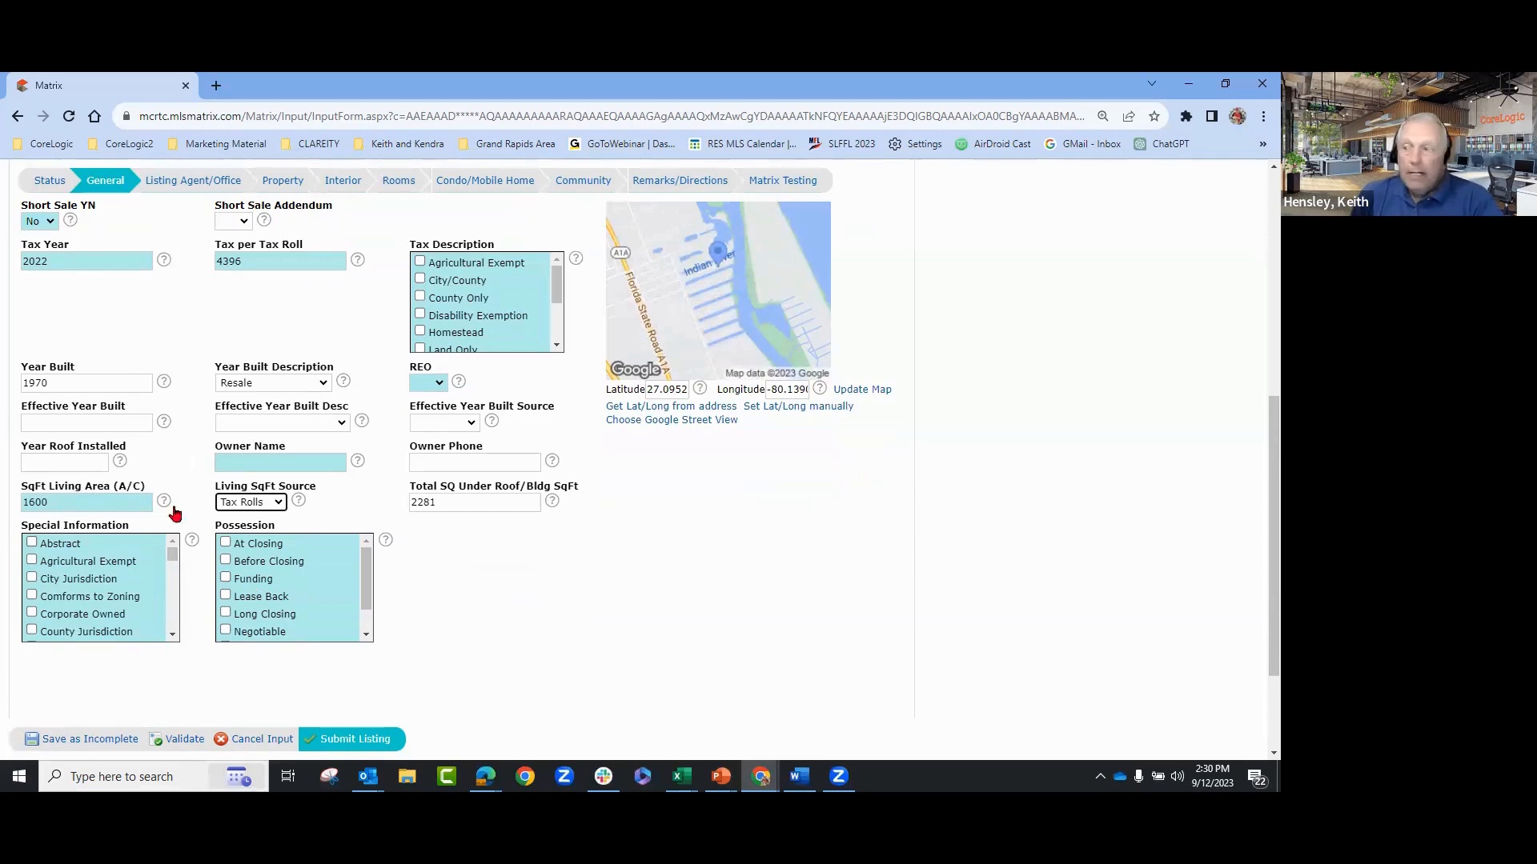
{"action": "left_click", "coordinate": [244, 502]}
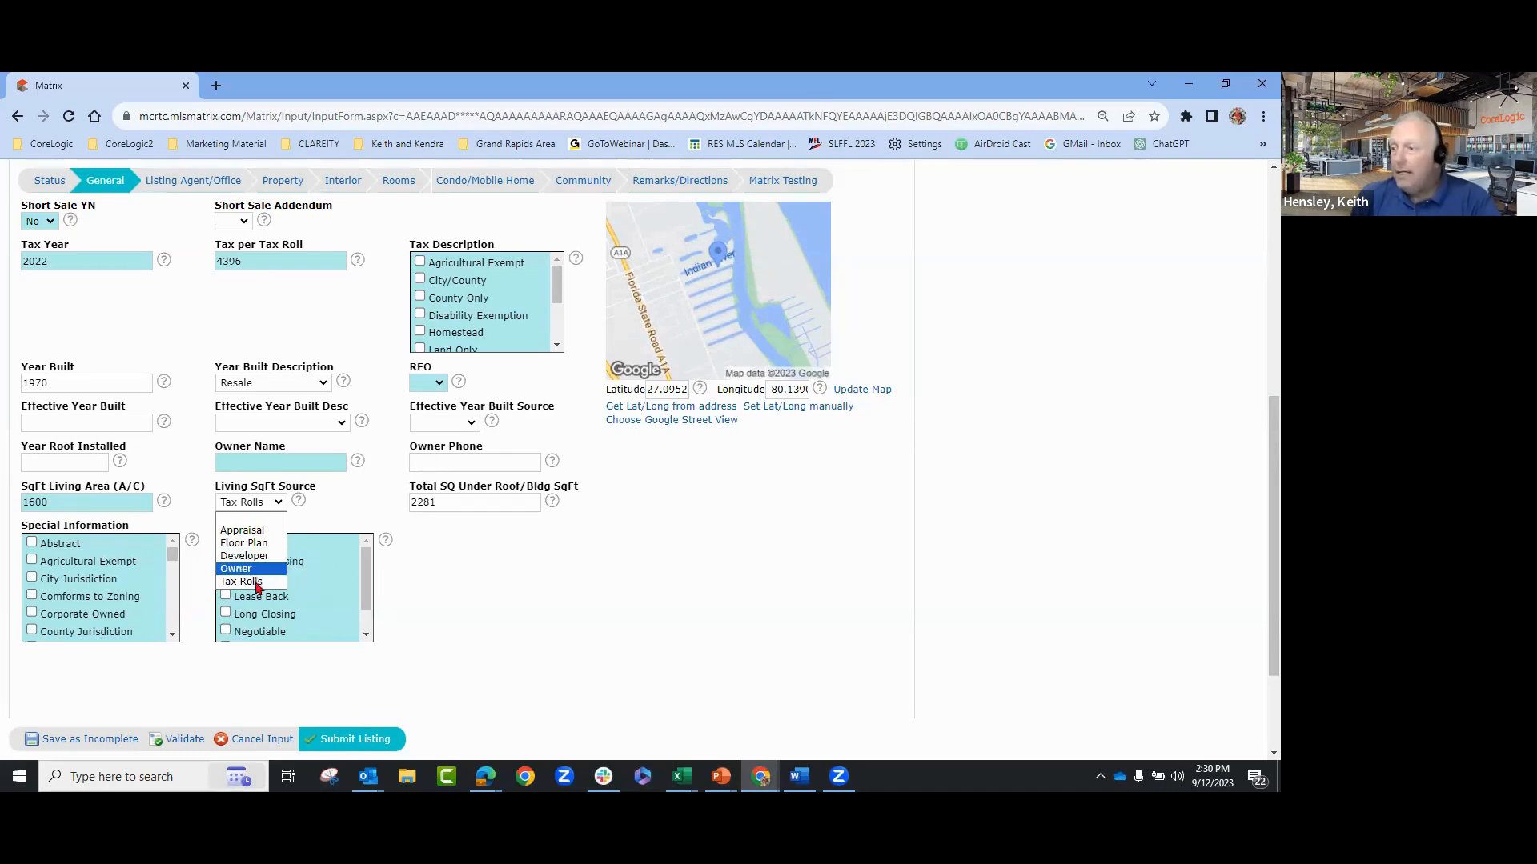
{"action": "left_click", "coordinate": [657, 608]}
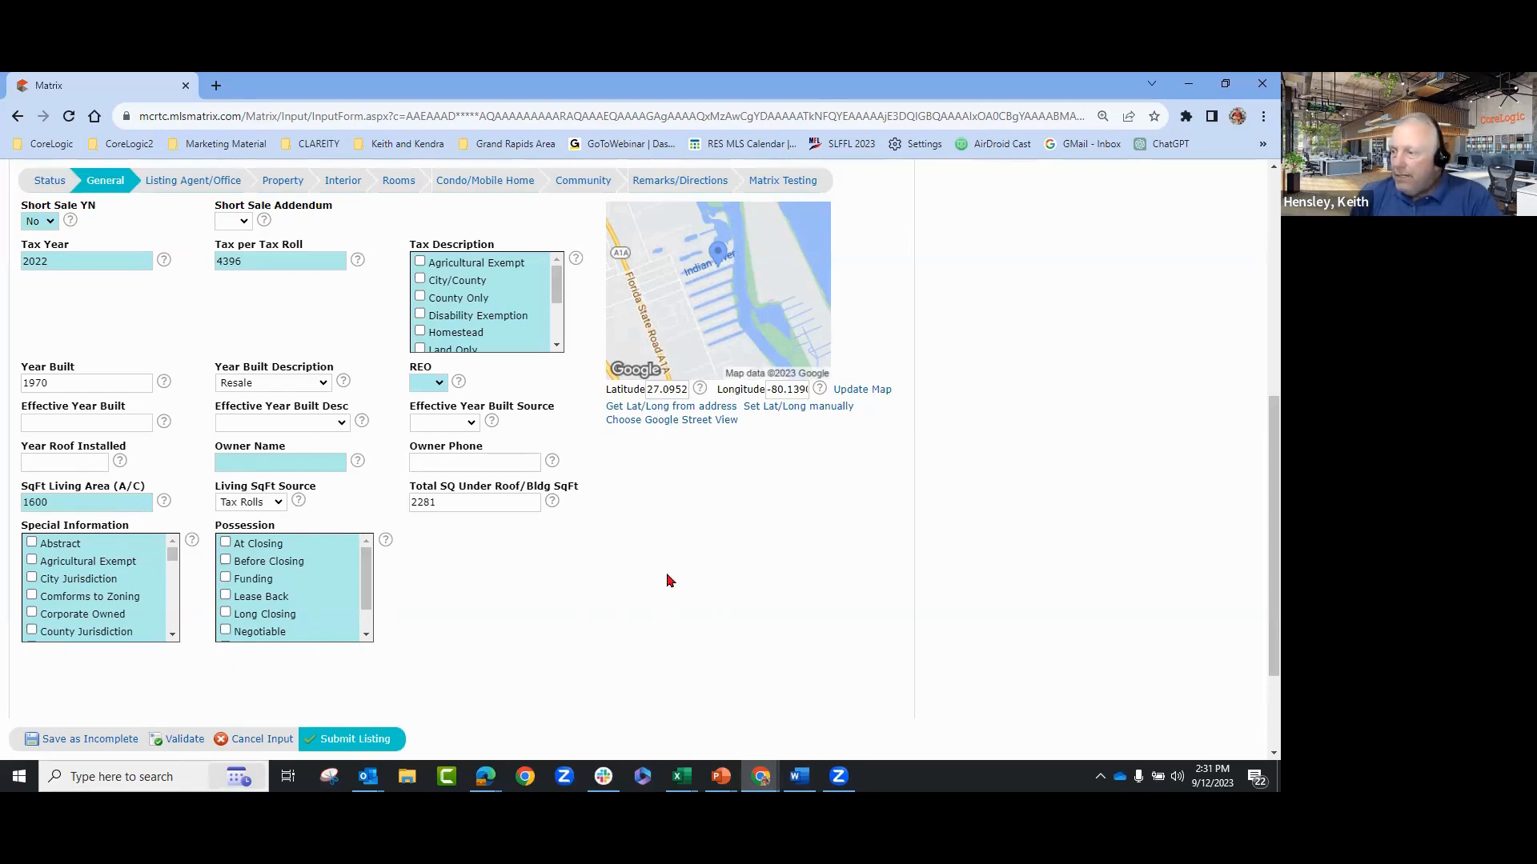
{"action": "scroll", "coordinate": [669, 578], "scroll_direction": "up", "scroll_amount": 4}
- On the Listing Agent/Office tab, clear the Co List Agent ID and start a Find a Co-Agent search
{"action": "left_click", "coordinate": [156, 190]}
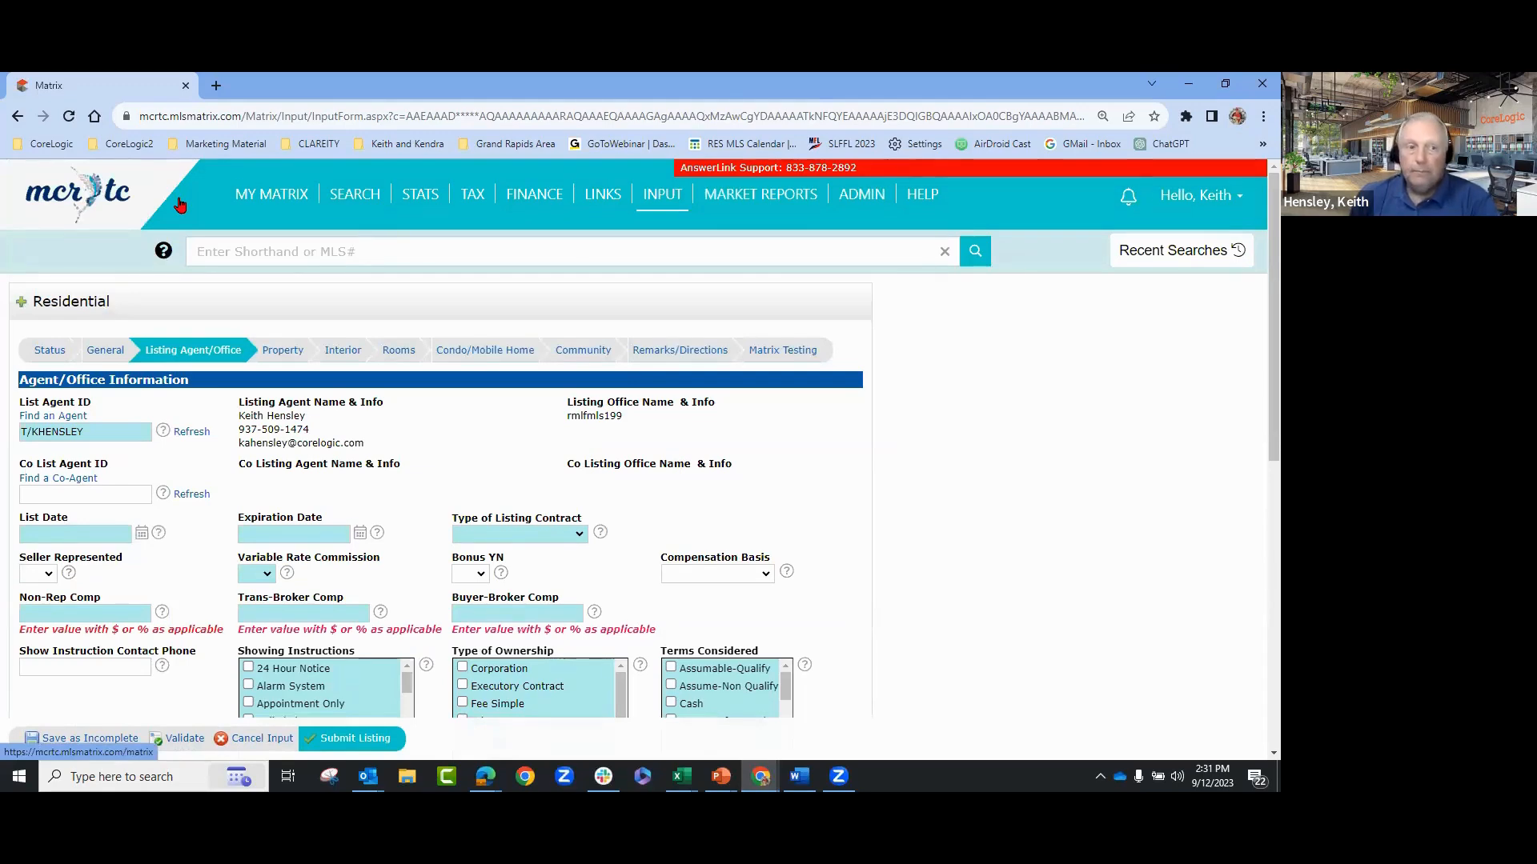
{"action": "scroll", "coordinate": [1010, 422], "scroll_direction": "down", "scroll_amount": 1}
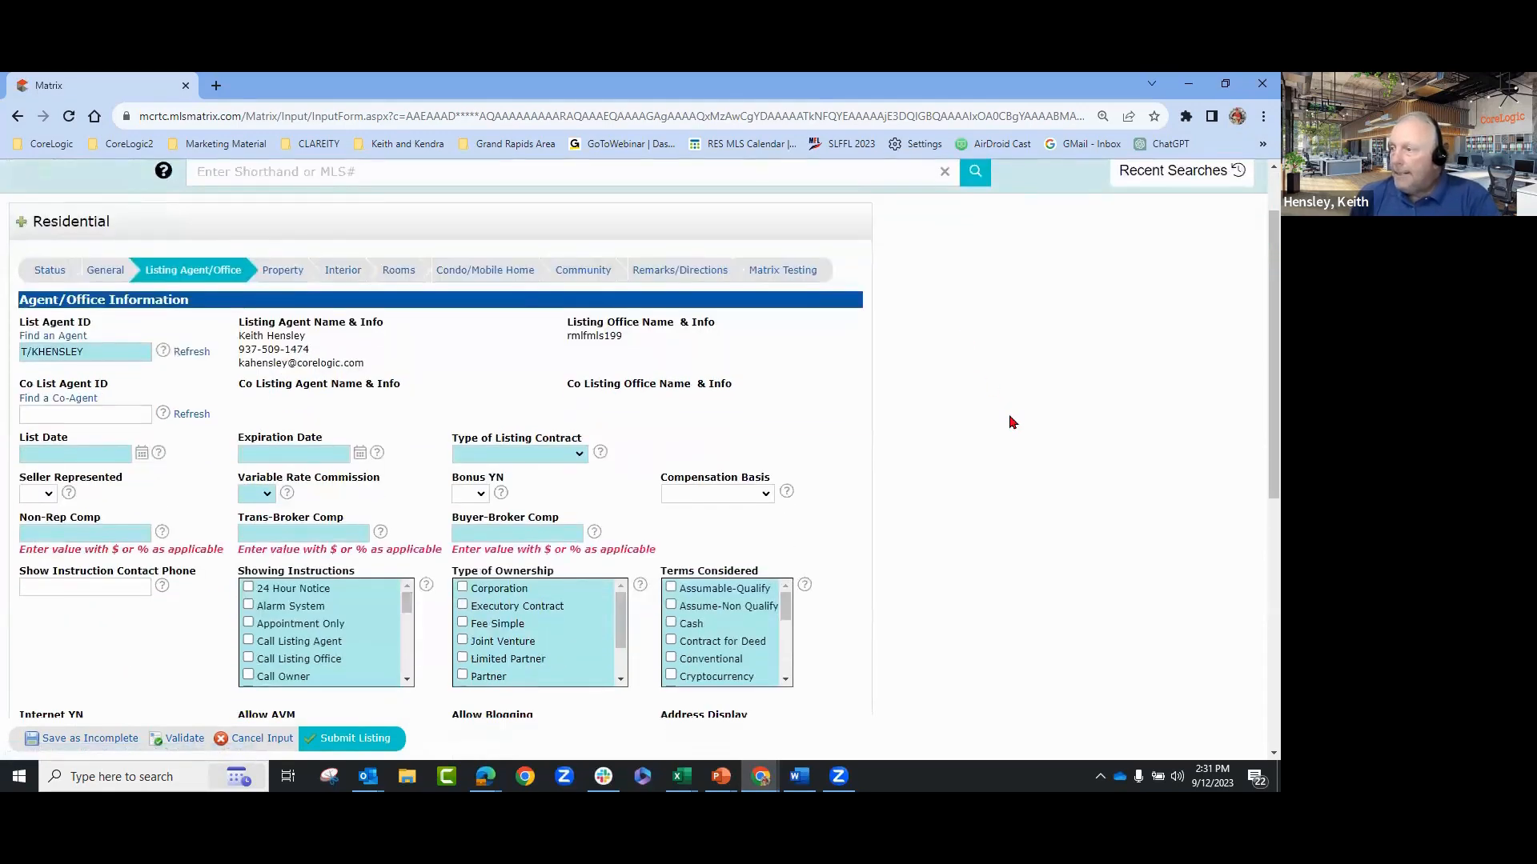
{"action": "left_click", "coordinate": [117, 418]}
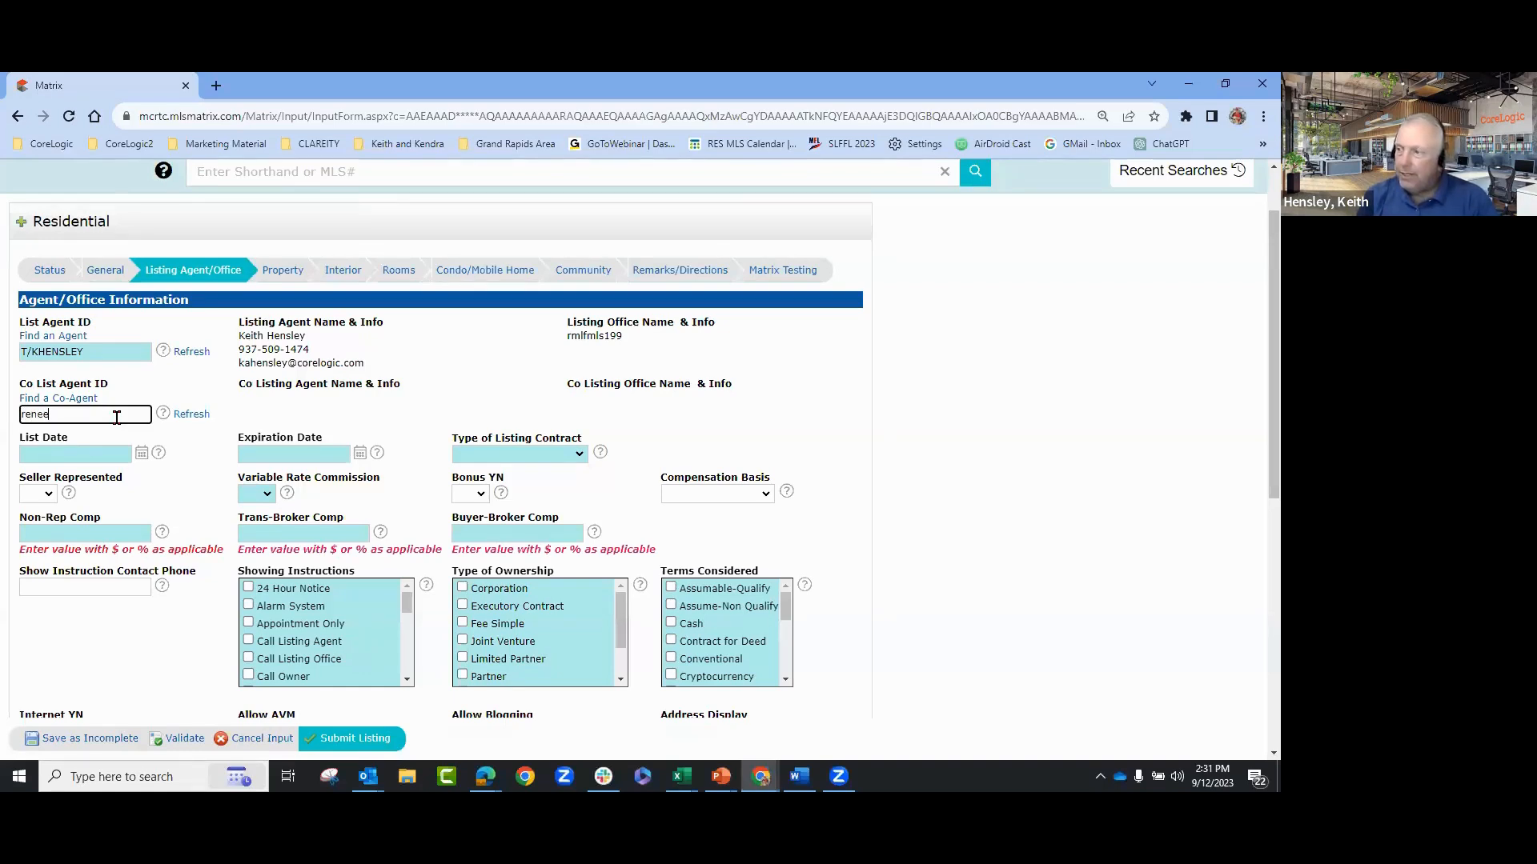
{"action": "left_click", "coordinate": [191, 413]}
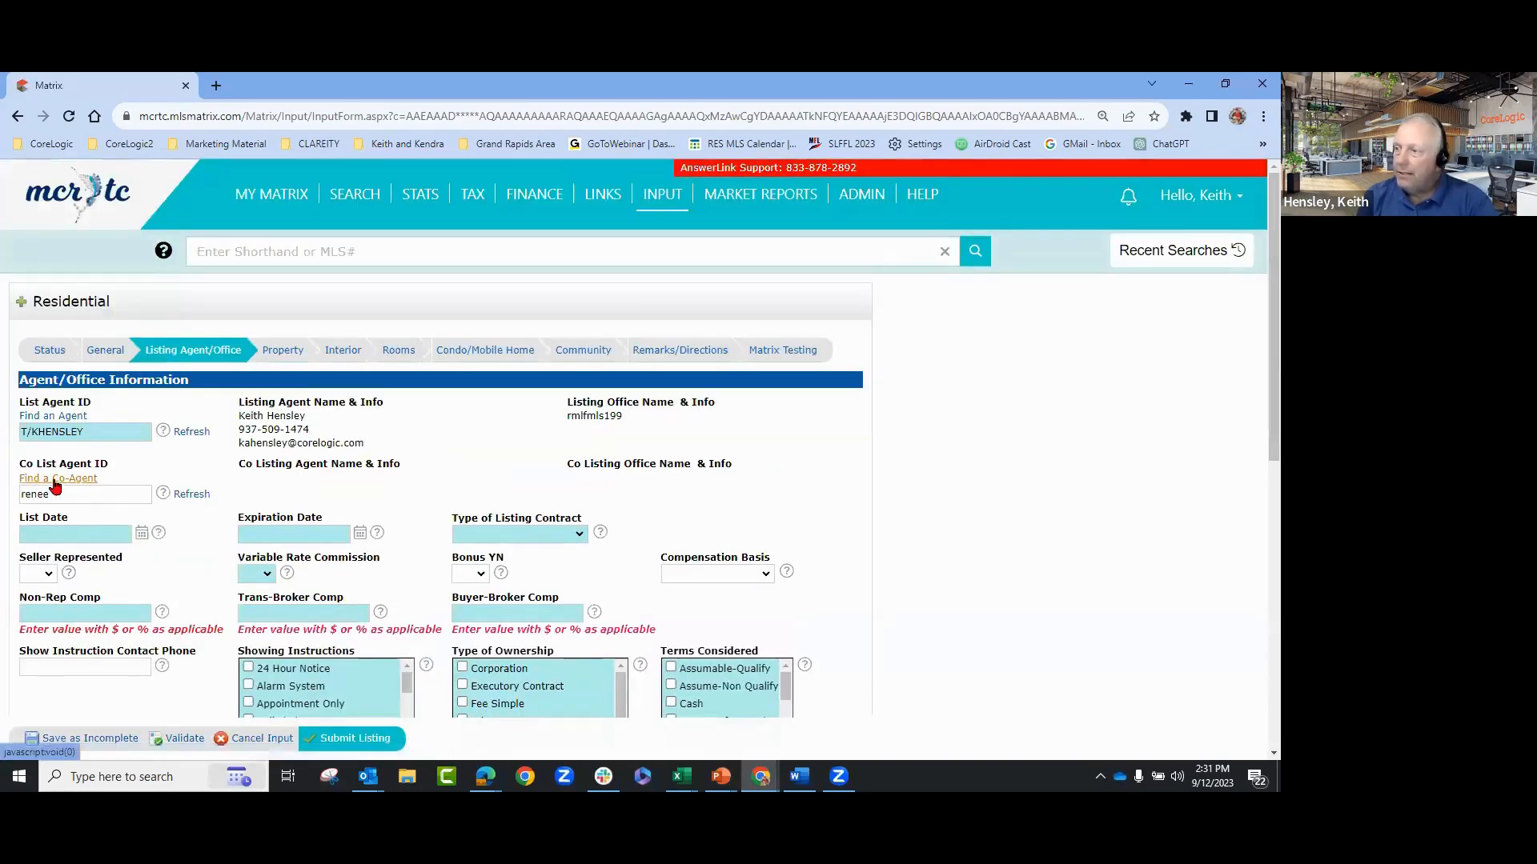
{"action": "left_click", "coordinate": [19, 496]}
{"action": "left_click_drag", "start_coordinate": [17, 497], "coordinate": [2, 505]}
{"action": "key", "text": "Delete"}
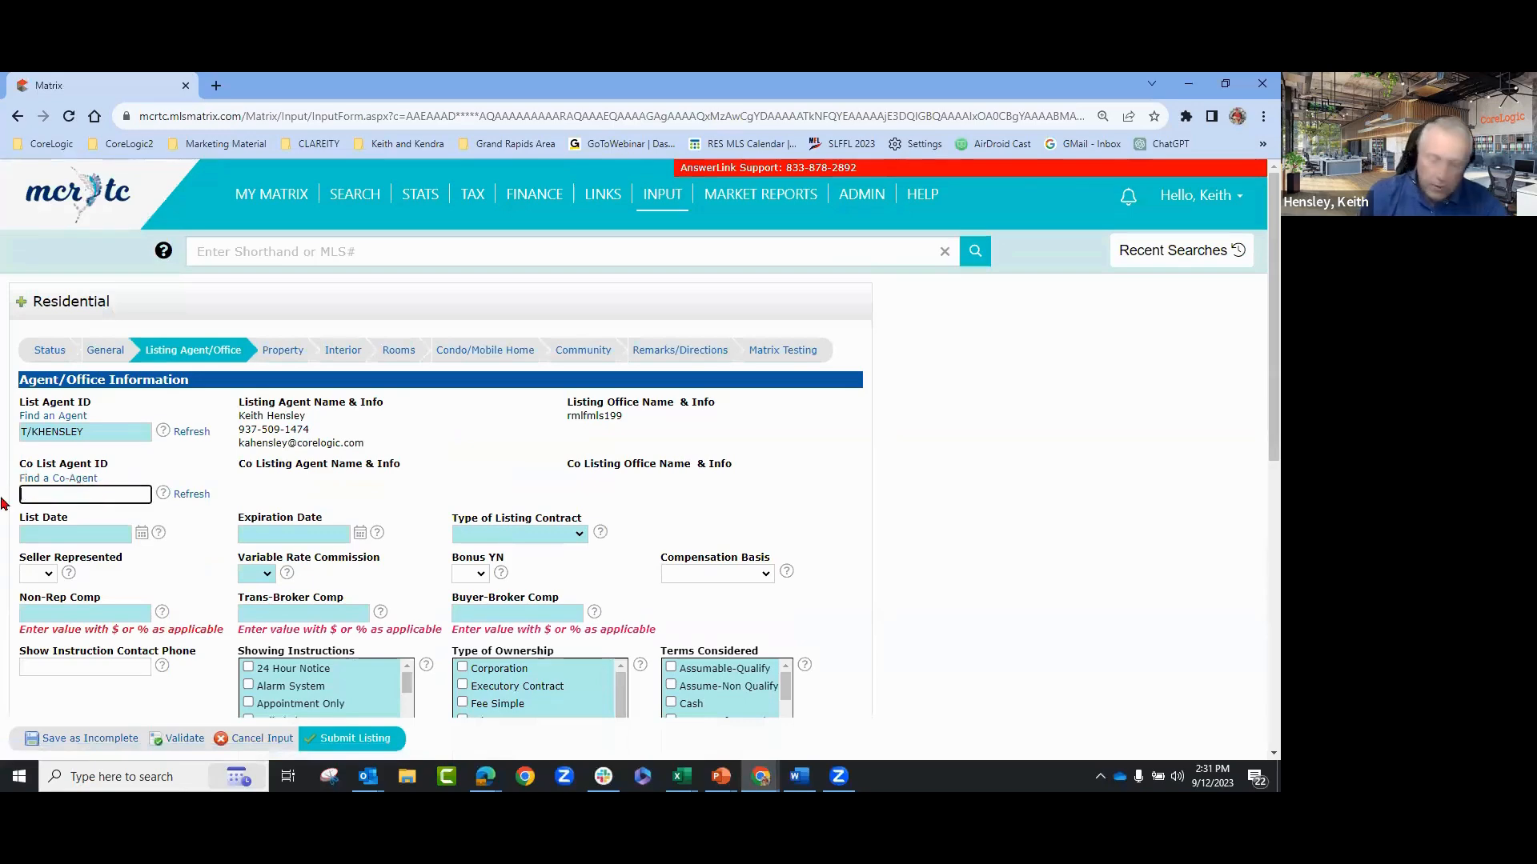
{"action": "left_click", "coordinate": [37, 480]}
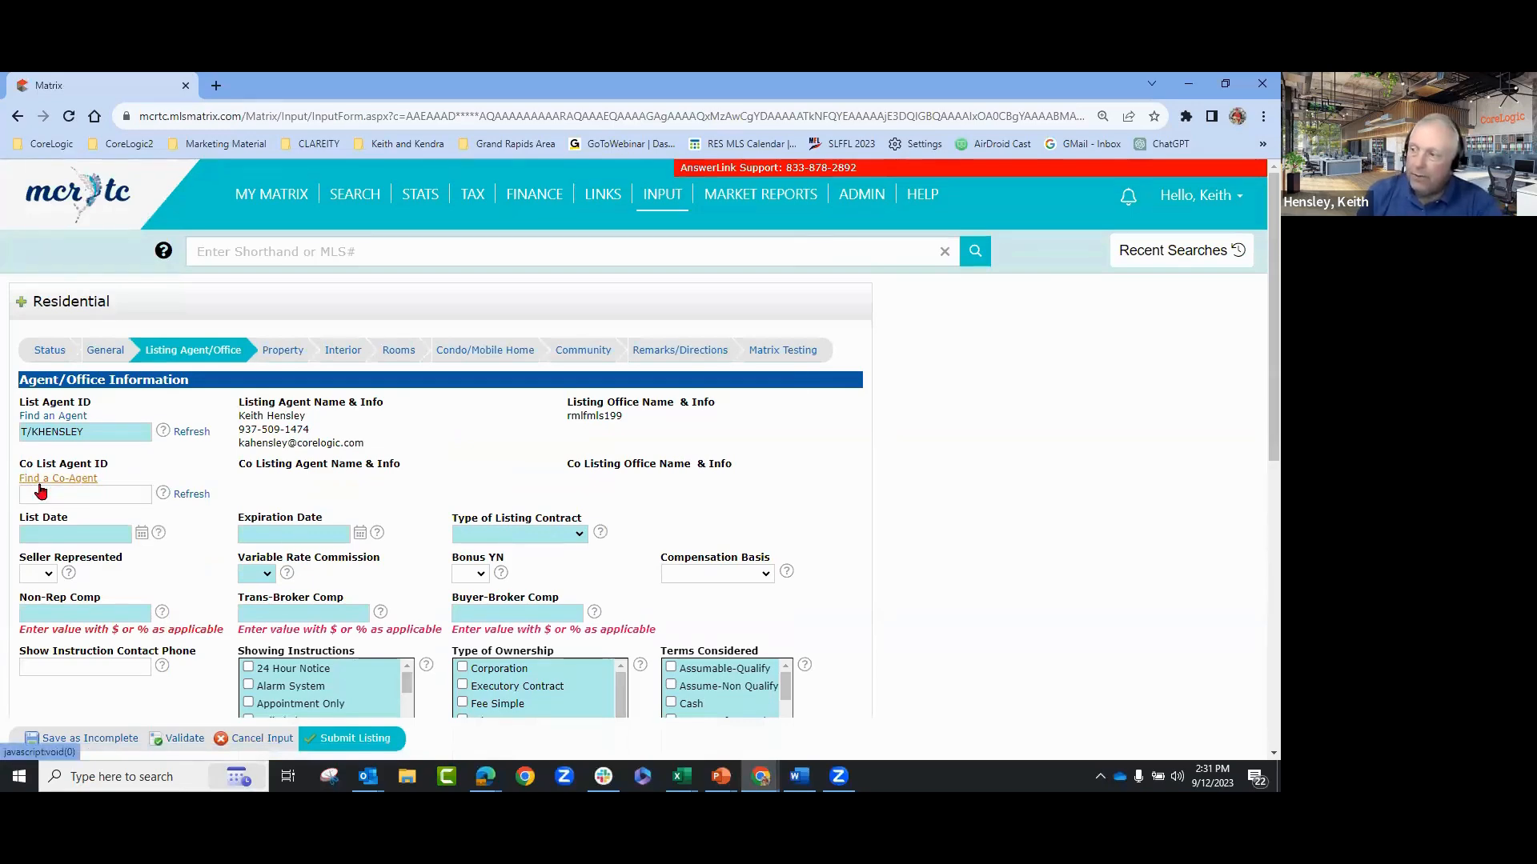
- Search for the co-agent by first and last name and fill them in from the result
{"action": "left_click", "coordinate": [206, 196]}
{"action": "key", "text": "Tab"}
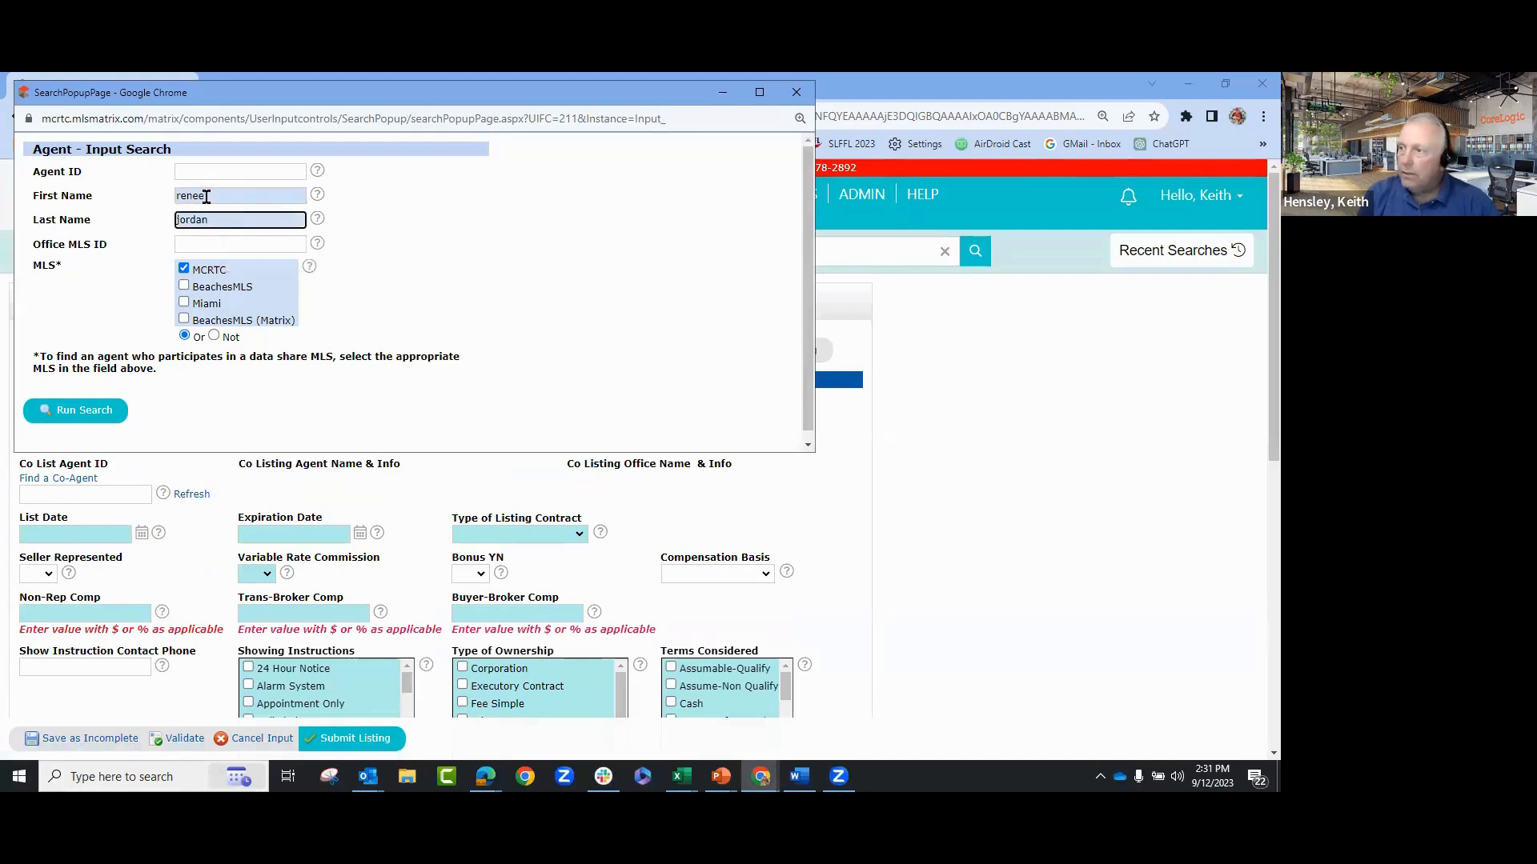
{"action": "left_click", "coordinate": [113, 416]}
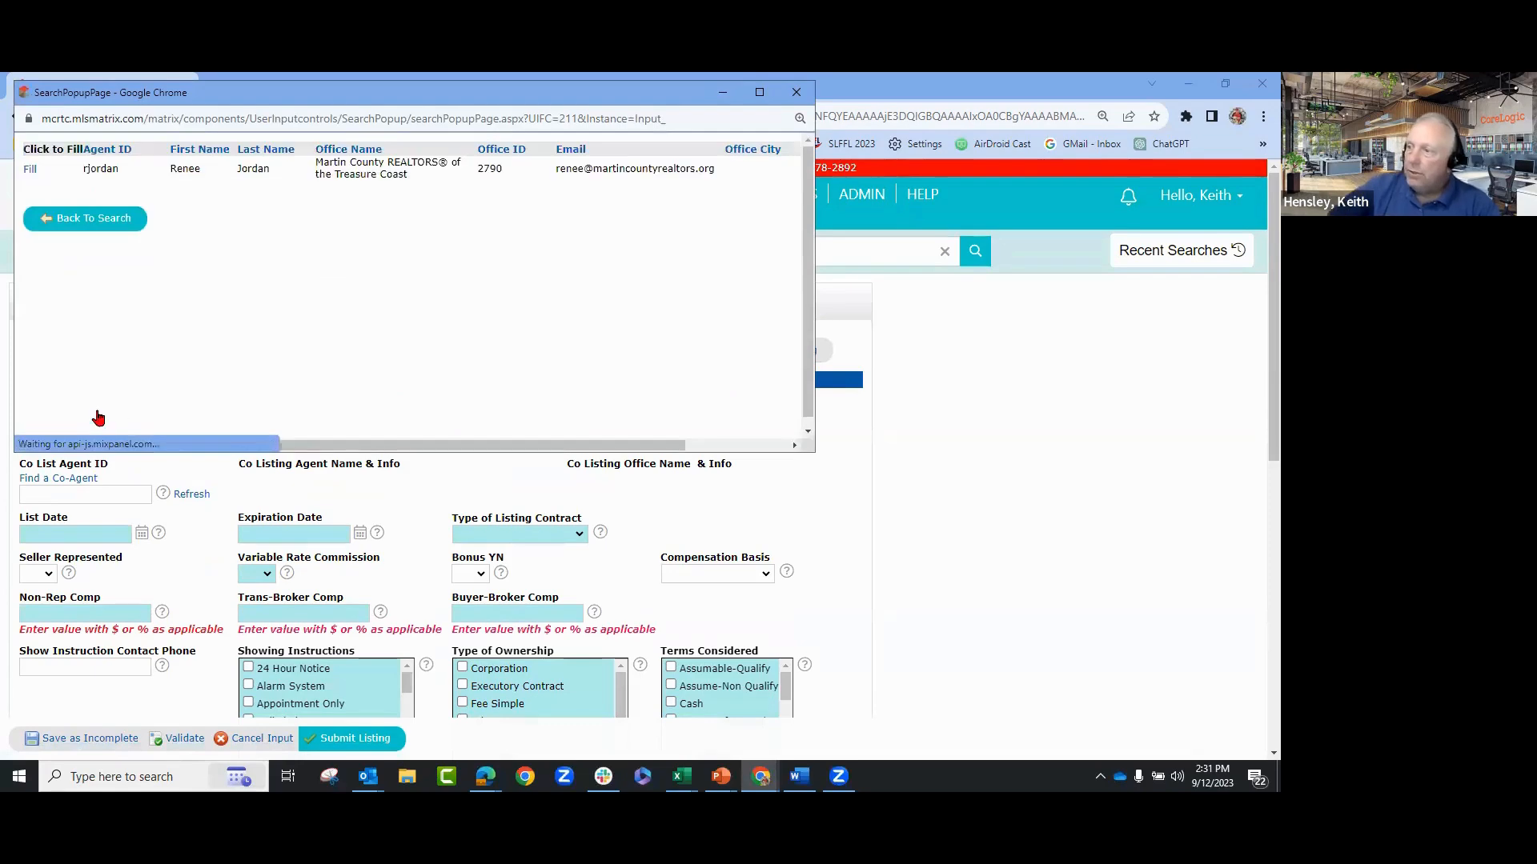
{"action": "left_click", "coordinate": [30, 169]}
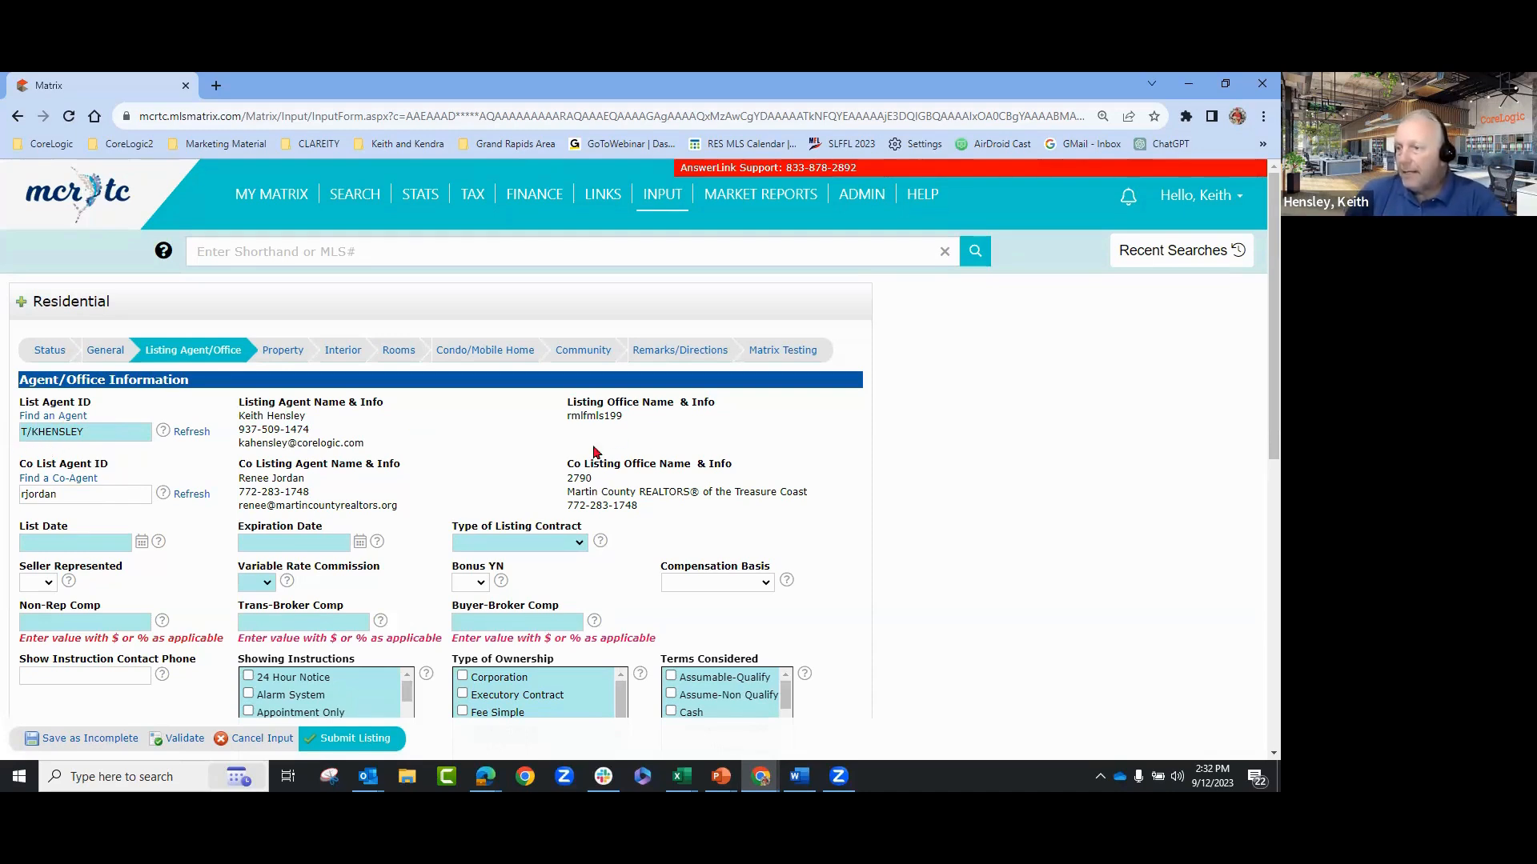
- Set list date 09/12/2023, expiration date 09/13/2023 and contract type Excl Agency
{"action": "scroll", "coordinate": [1098, 478], "scroll_direction": "down", "scroll_amount": 1}
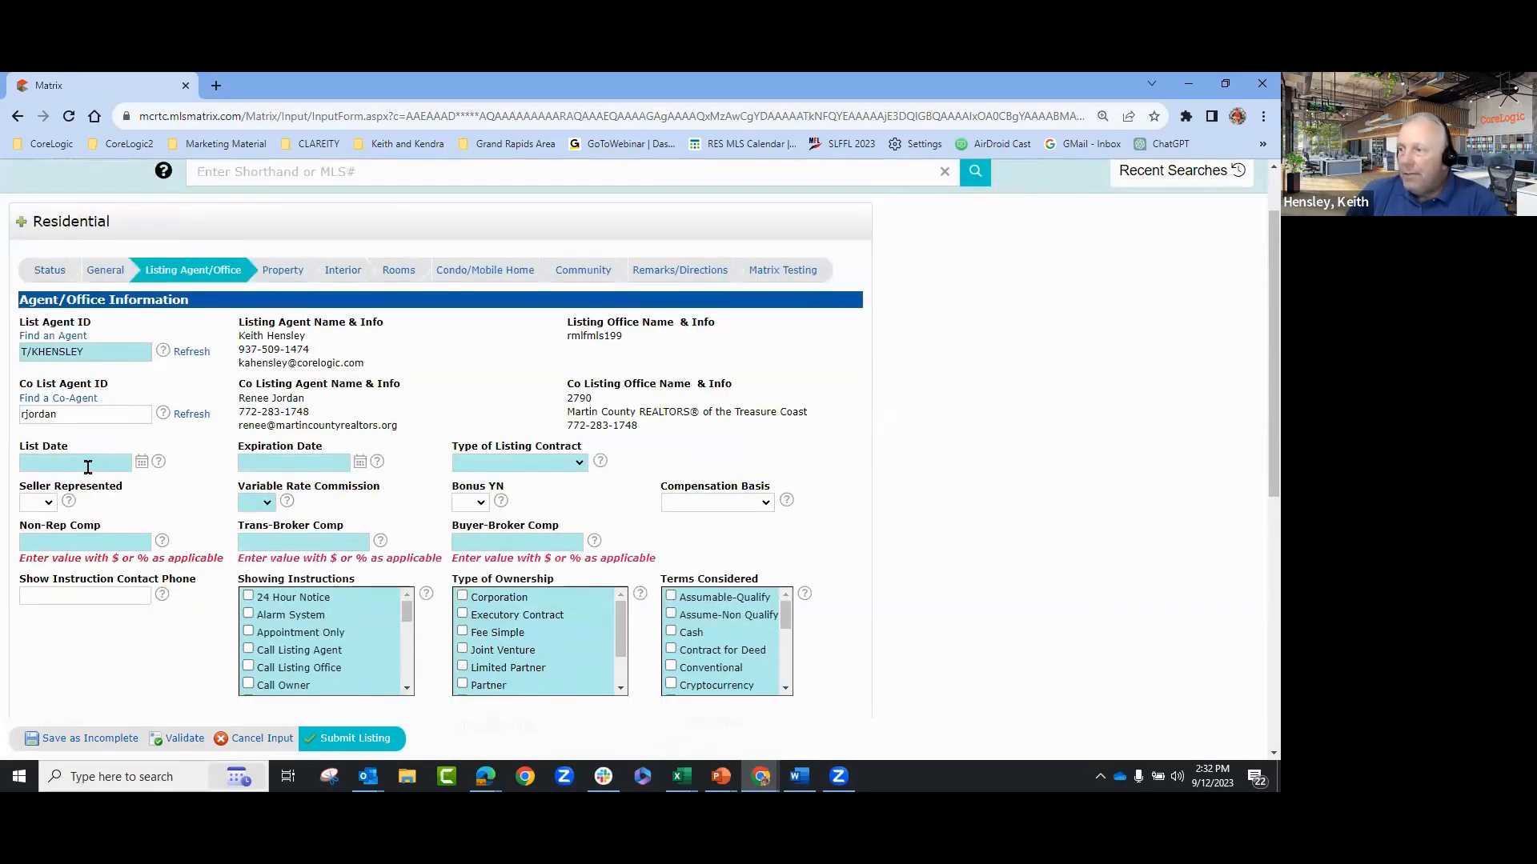
{"action": "left_click", "coordinate": [142, 461]}
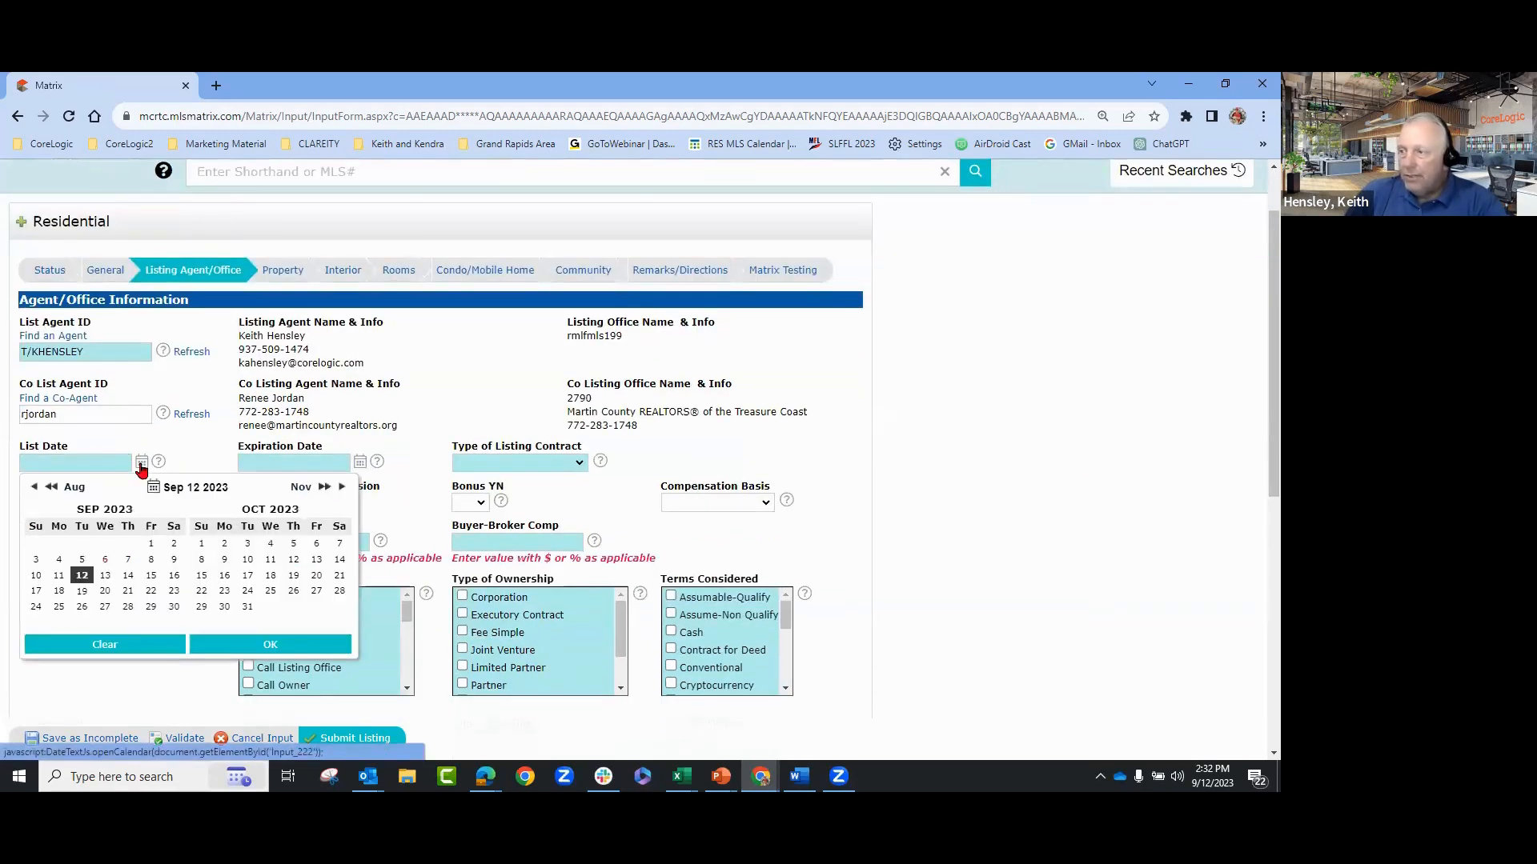
{"action": "left_click", "coordinate": [81, 575]}
{"action": "left_click", "coordinate": [279, 644]}
{"action": "left_click", "coordinate": [361, 462]}
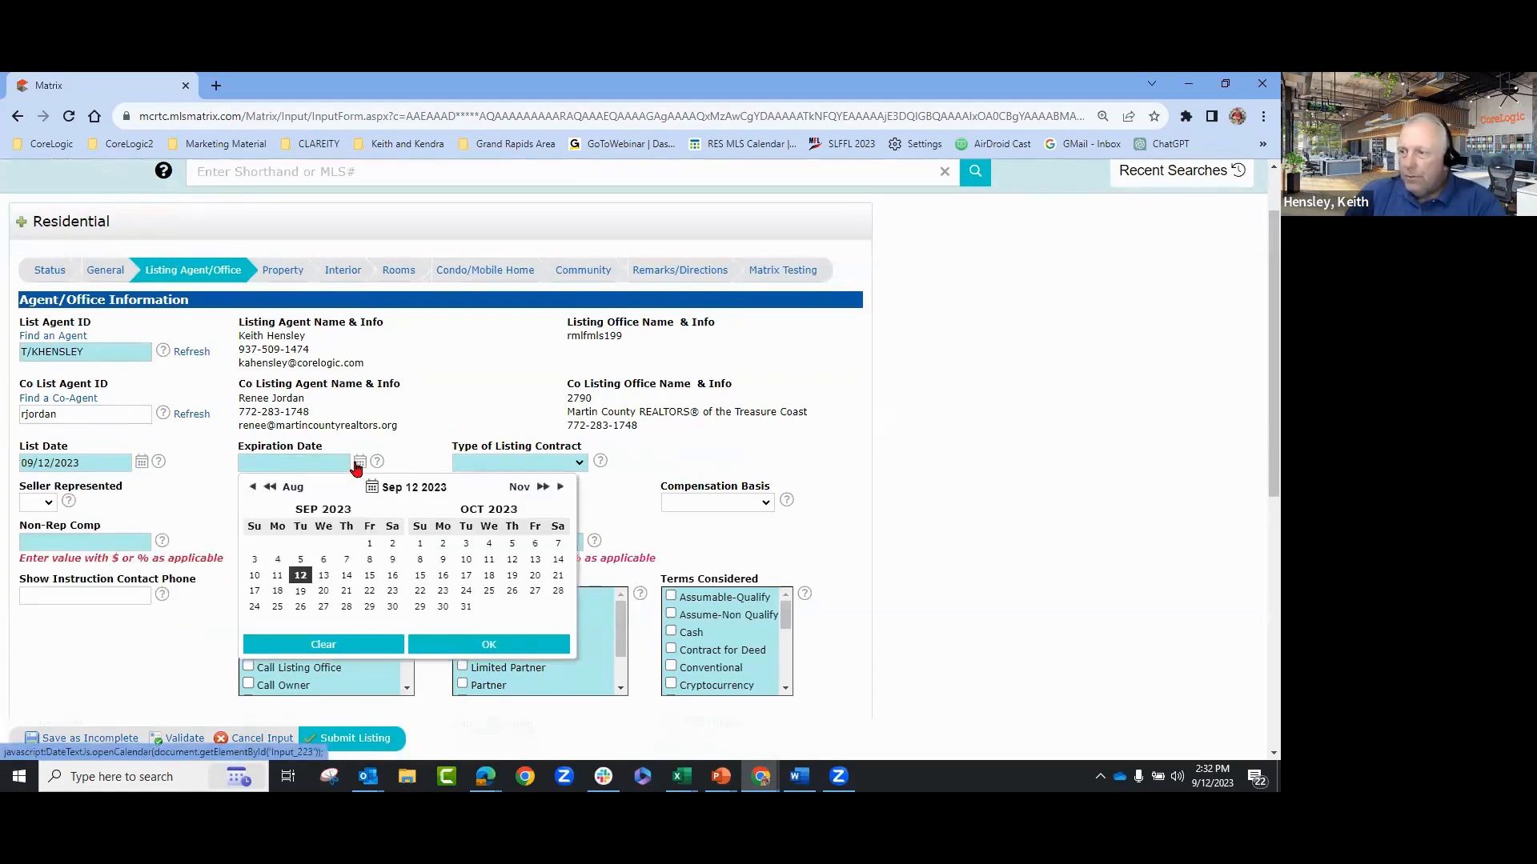
{"action": "left_click", "coordinate": [329, 580]}
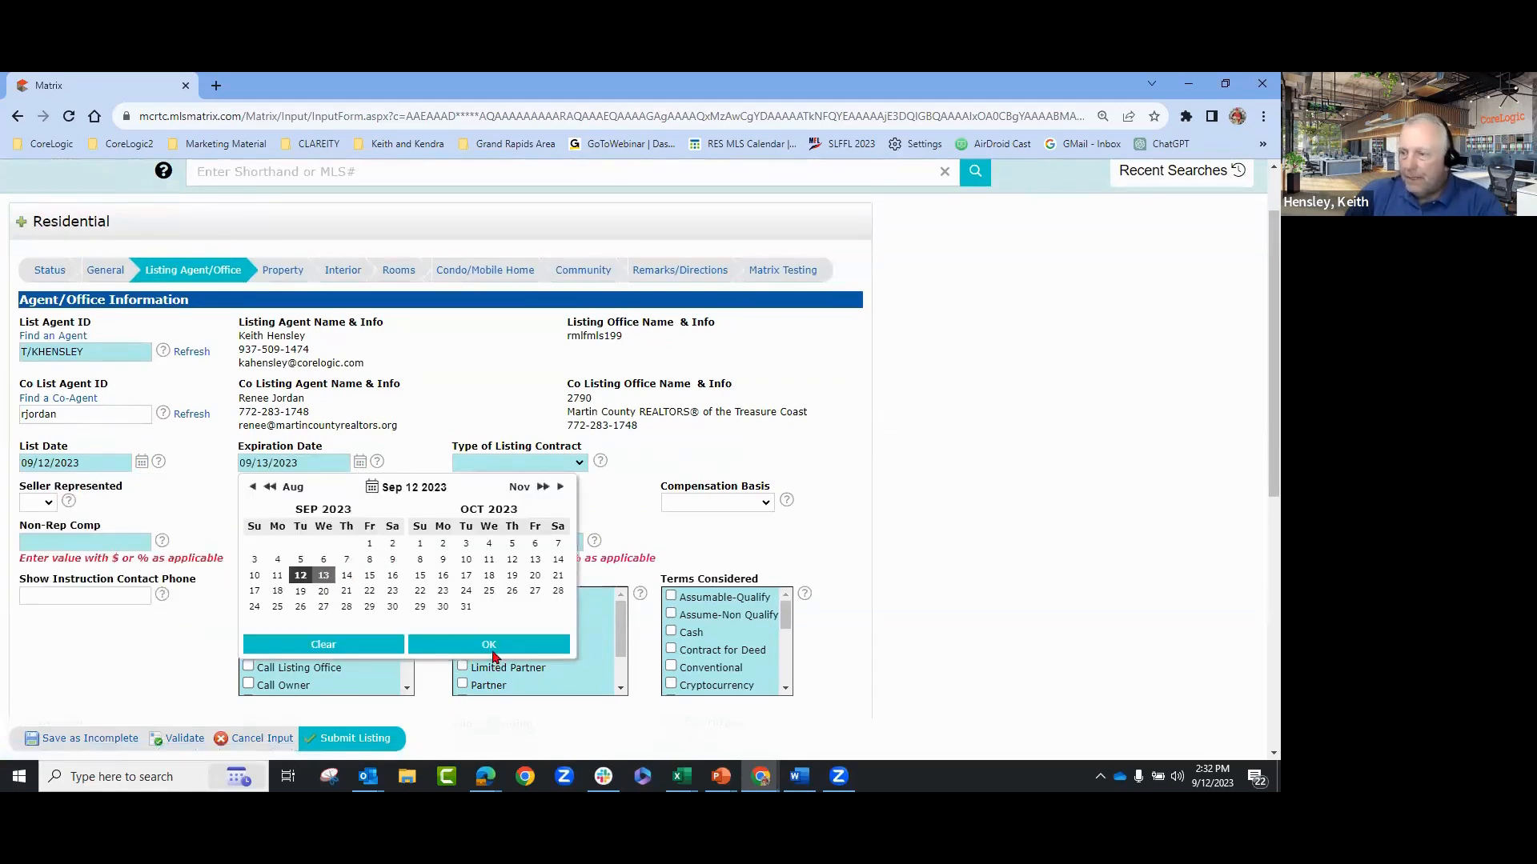
{"action": "left_click", "coordinate": [489, 648]}
{"action": "left_click", "coordinate": [541, 464]}
{"action": "left_click", "coordinate": [520, 500]}
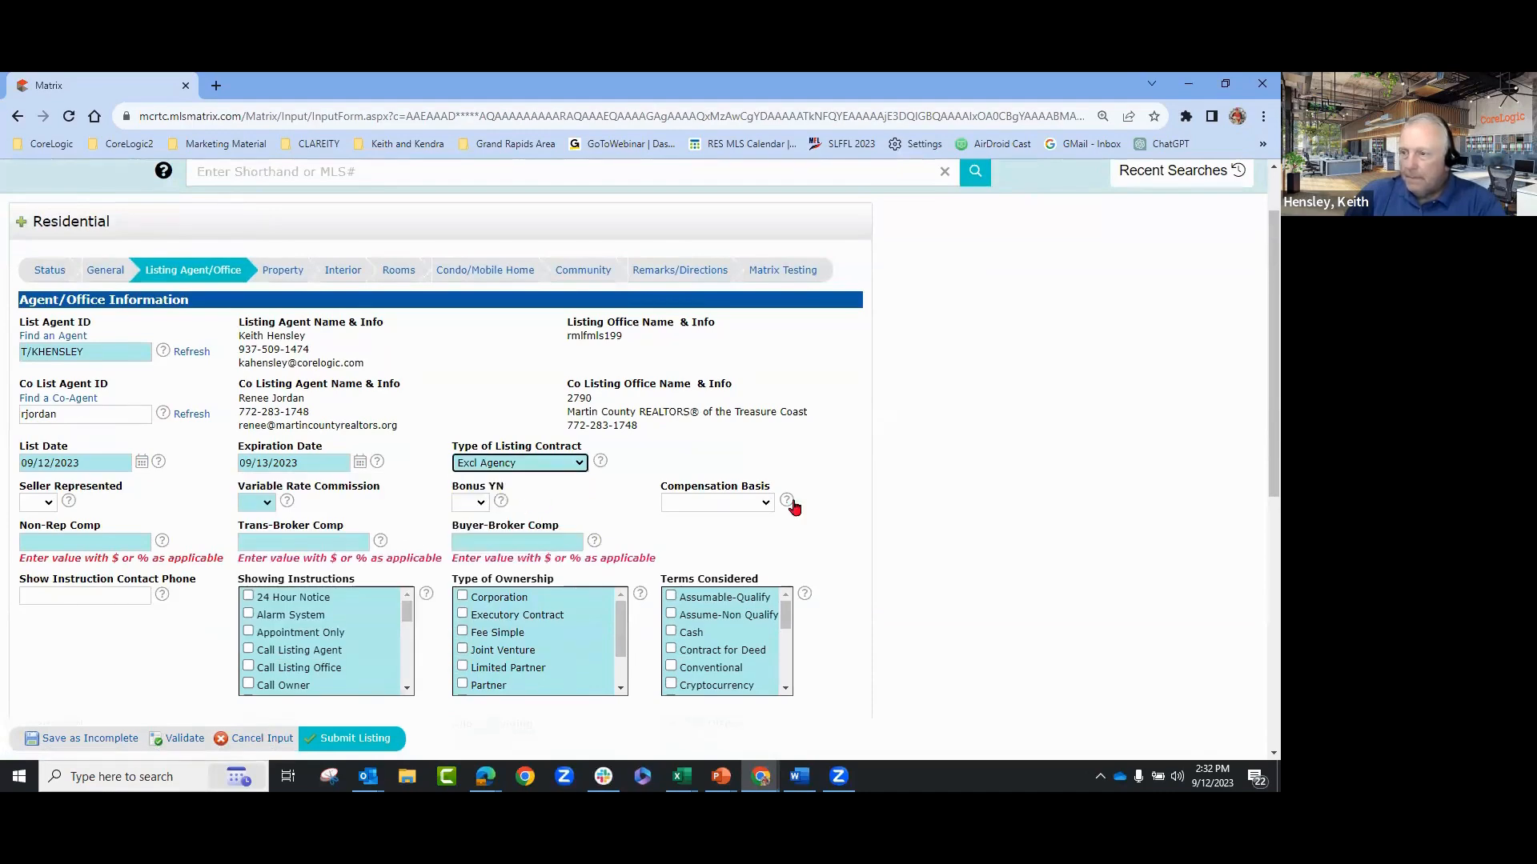
{"action": "left_click", "coordinate": [810, 429]}
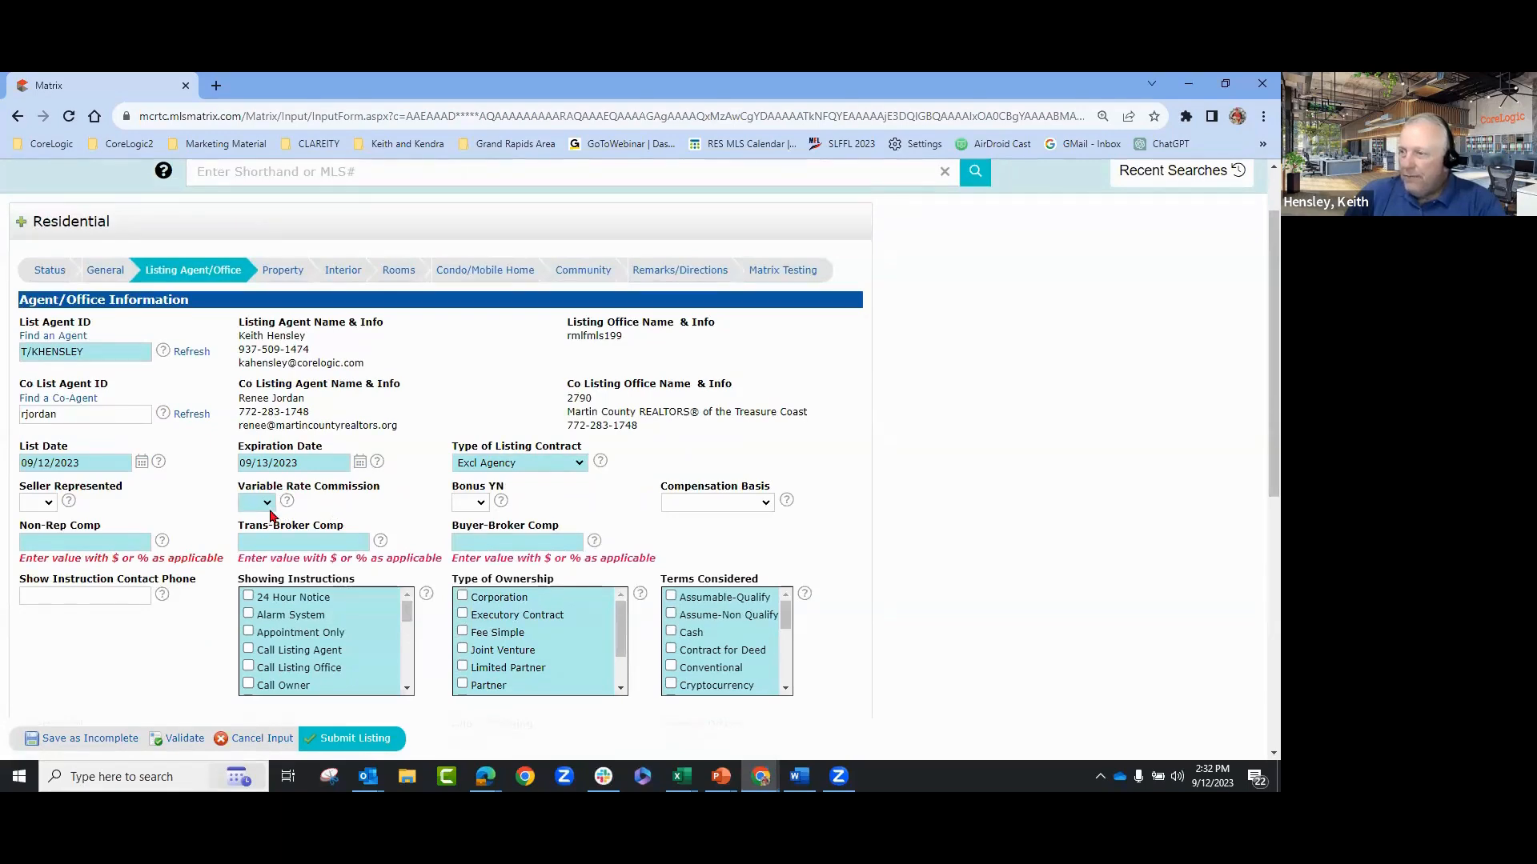
- Tick 24 Hour Notice, Alarm System, Appointment Only showings and Corporation, Executory Contract, Fee Simple ownership
{"action": "scroll", "coordinate": [418, 556], "scroll_direction": "down", "scroll_amount": 2}
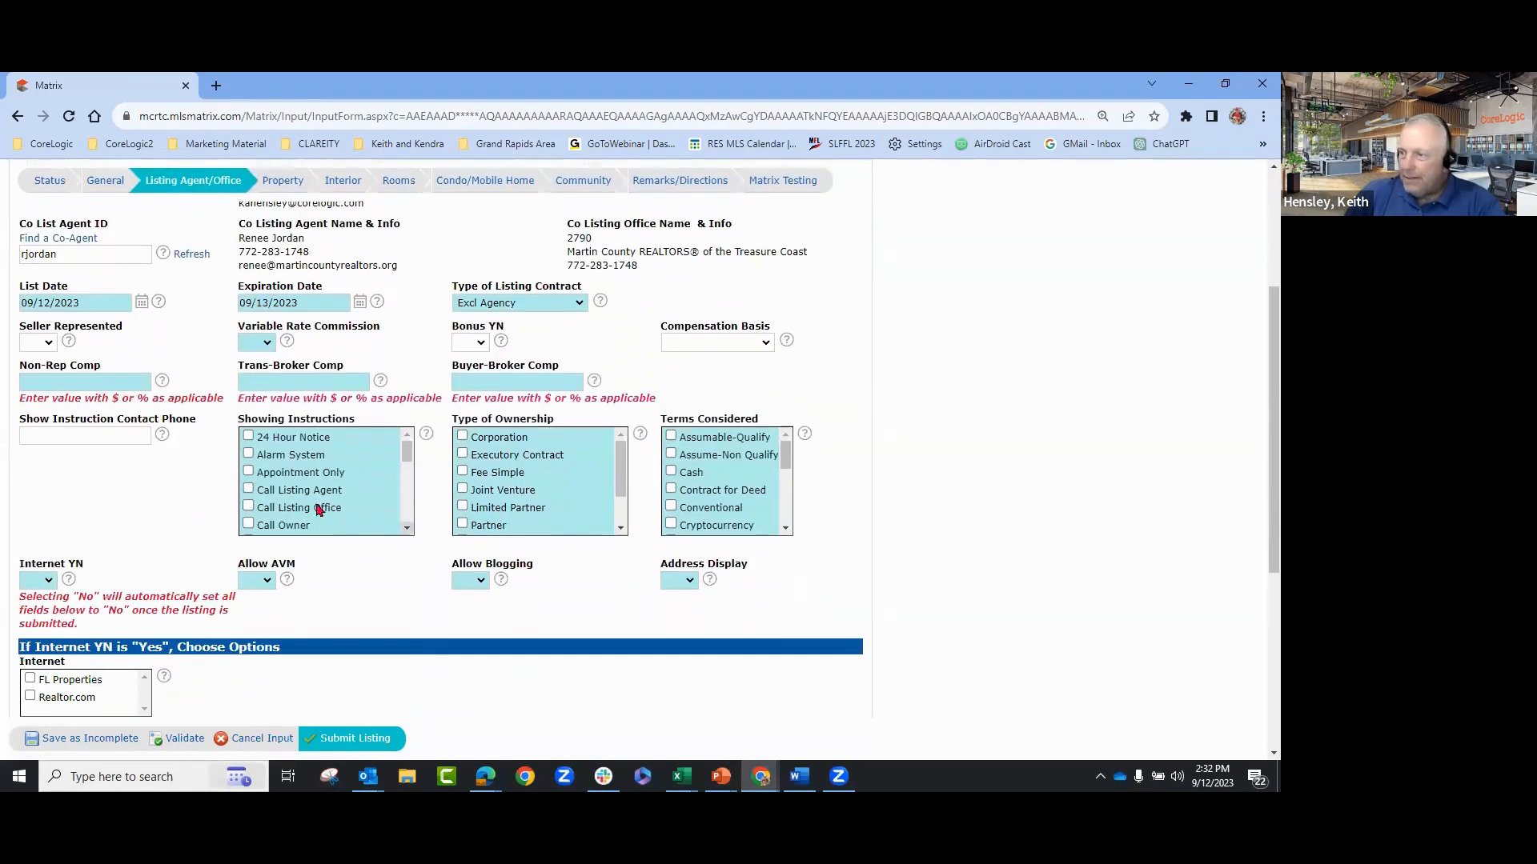
{"action": "left_click", "coordinate": [248, 437]}
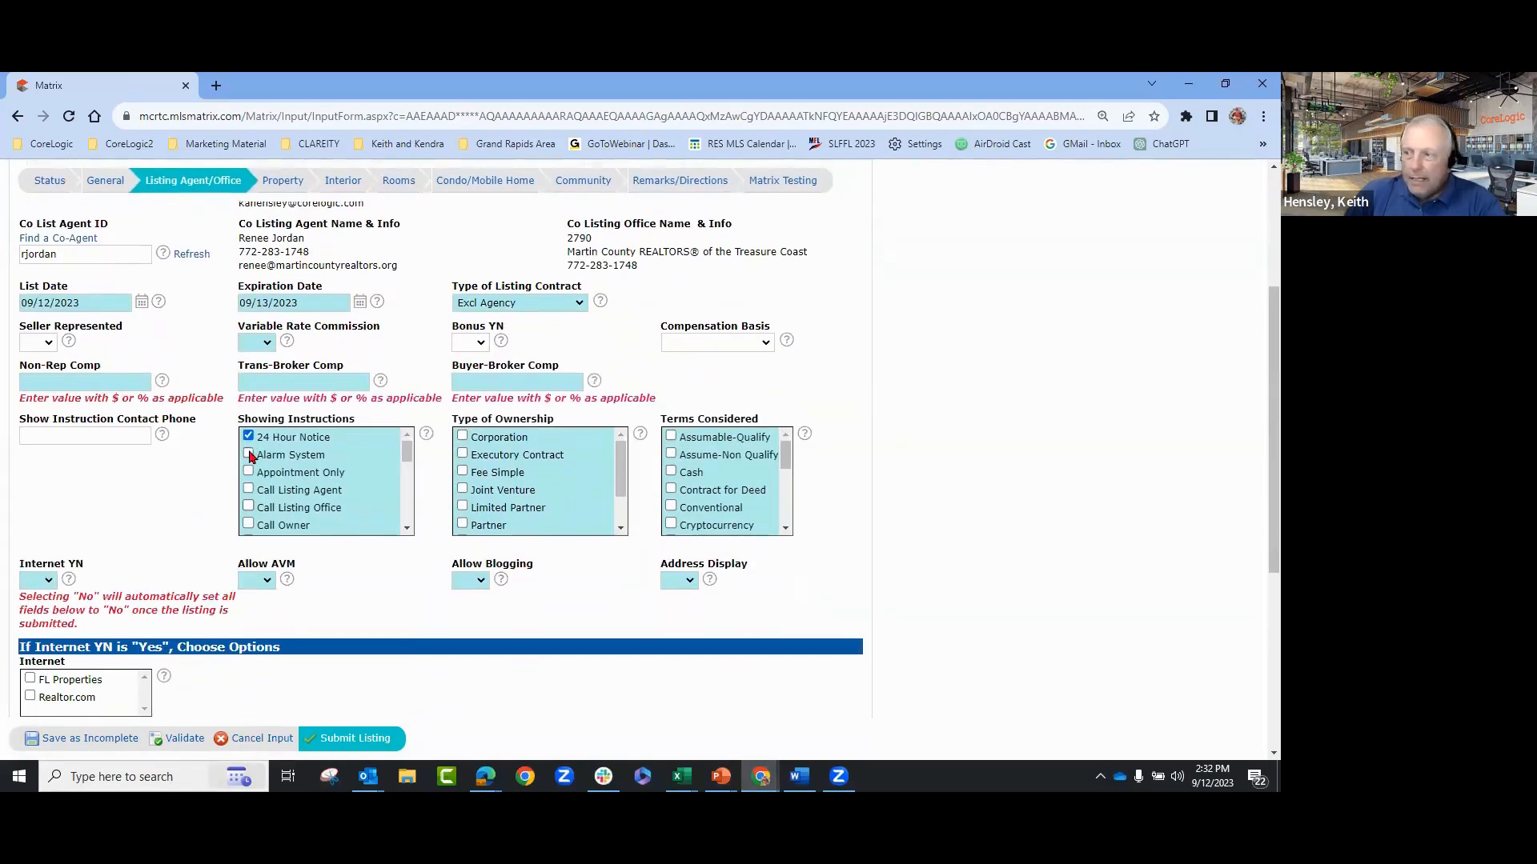
{"action": "left_click", "coordinate": [248, 455]}
{"action": "left_click", "coordinate": [249, 471]}
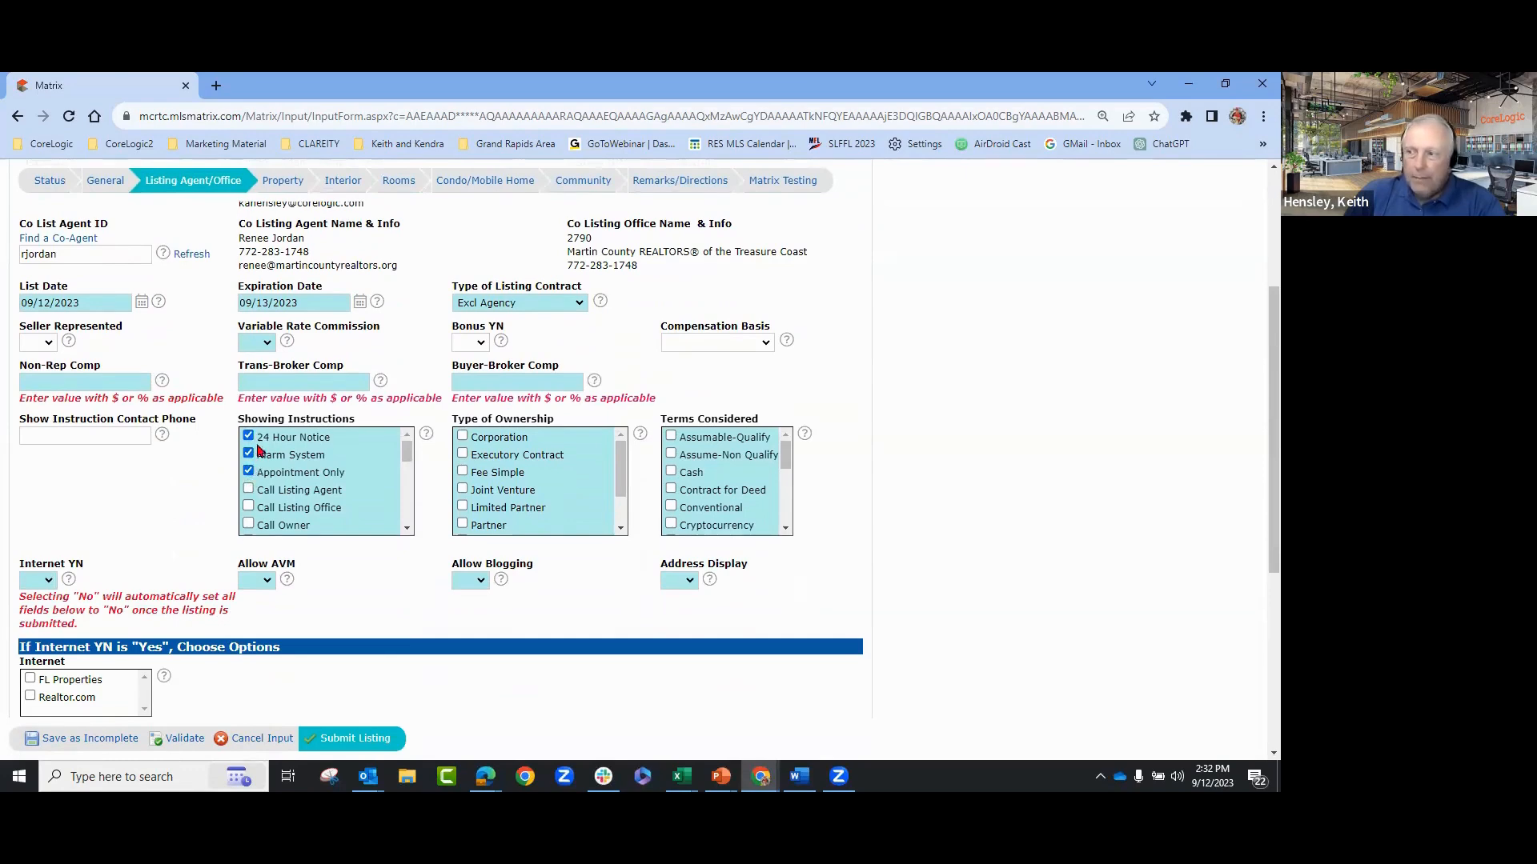
{"action": "left_click", "coordinate": [461, 436]}
{"action": "left_click", "coordinate": [462, 454]}
{"action": "left_click", "coordinate": [462, 473]}
- Tick Cash, Conventional, Cryptocurrency and Assumable-Qualify under Terms Considered
{"action": "left_click", "coordinate": [670, 472]}
{"action": "left_click", "coordinate": [670, 507]}
{"action": "left_click", "coordinate": [671, 523]}
{"action": "left_click", "coordinate": [673, 438]}
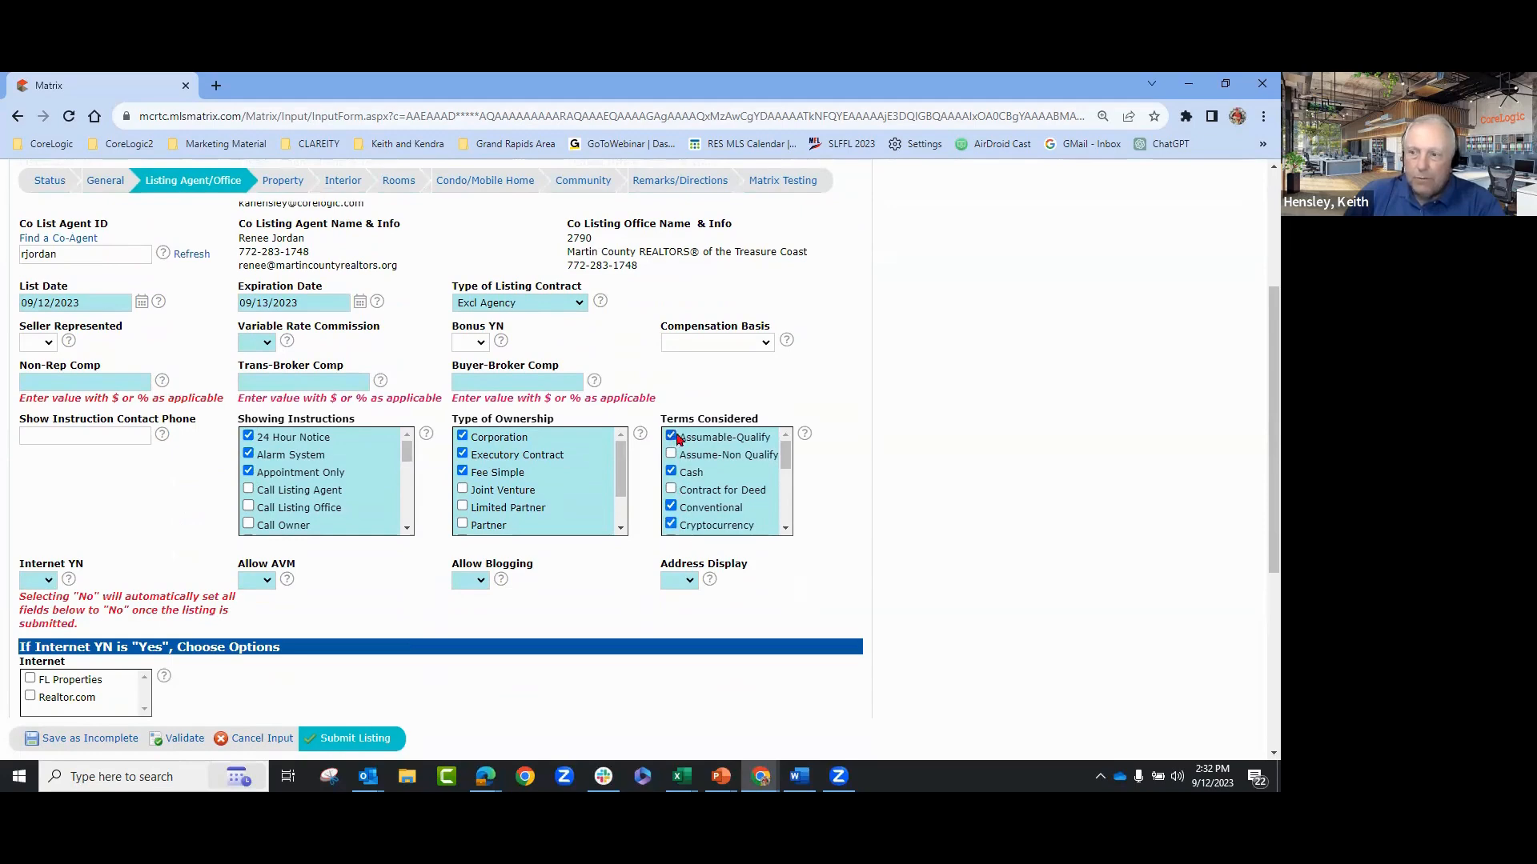
{"action": "left_click_drag", "start_coordinate": [785, 449], "coordinate": [792, 508]}
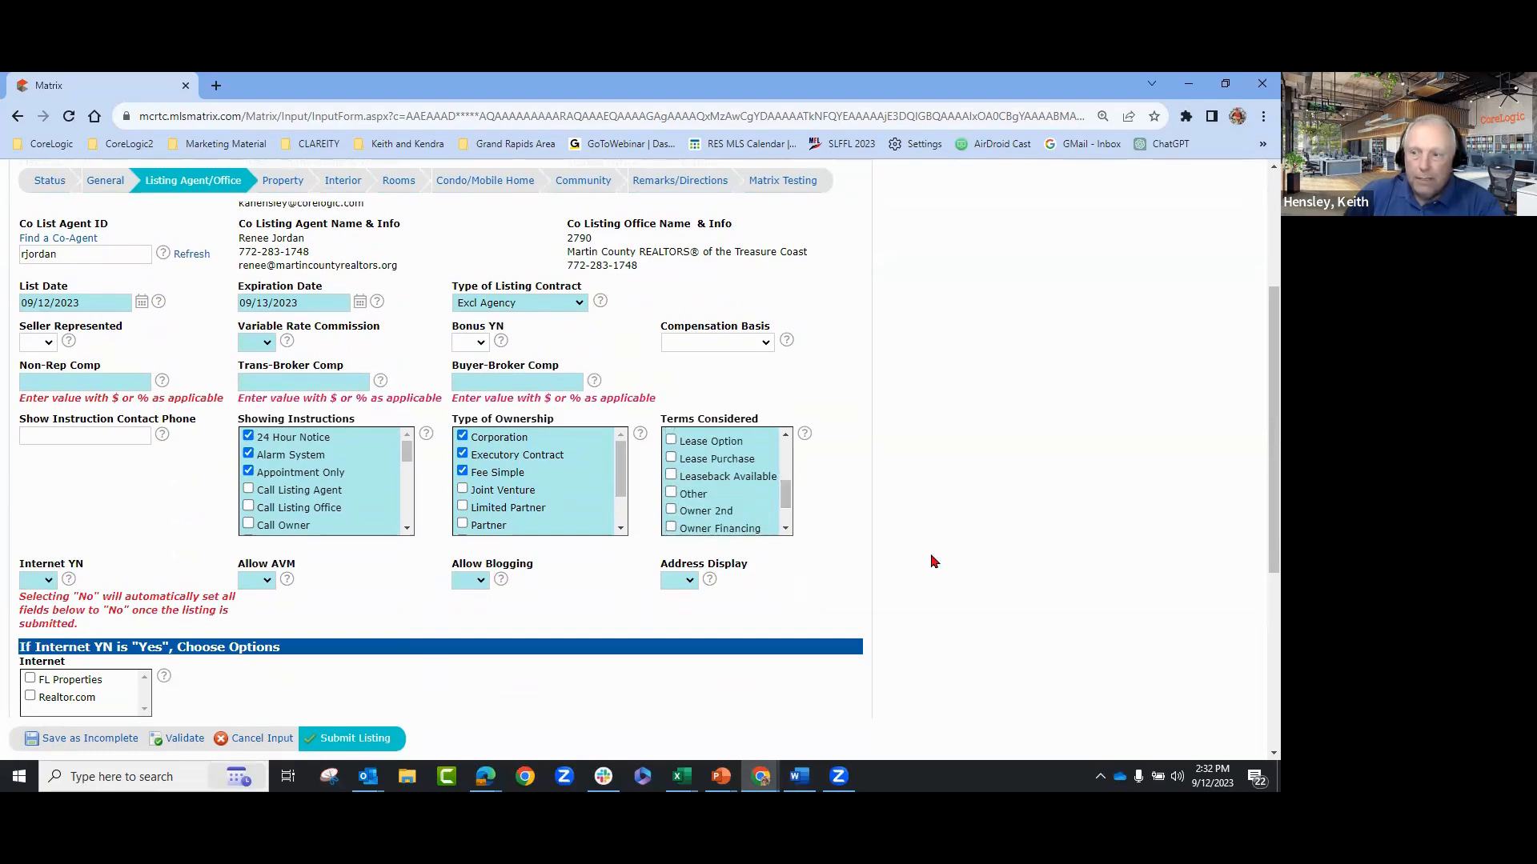
{"action": "scroll", "coordinate": [933, 562], "scroll_direction": "down", "scroll_amount": 1}
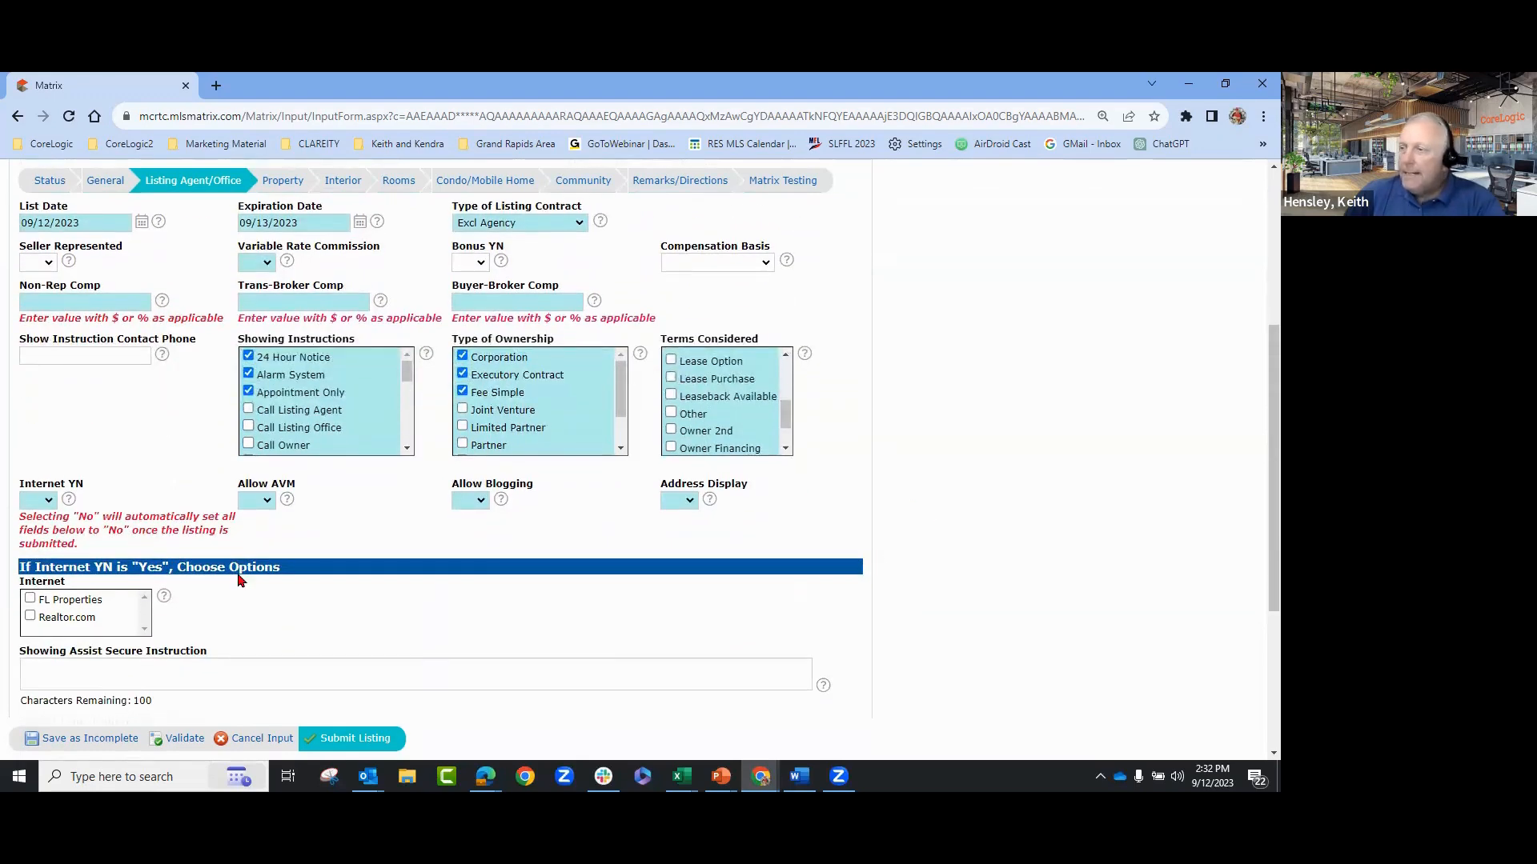
- Set Internet YN to Yes and review the Allow AVM help and choices
{"action": "left_click", "coordinate": [48, 501]}
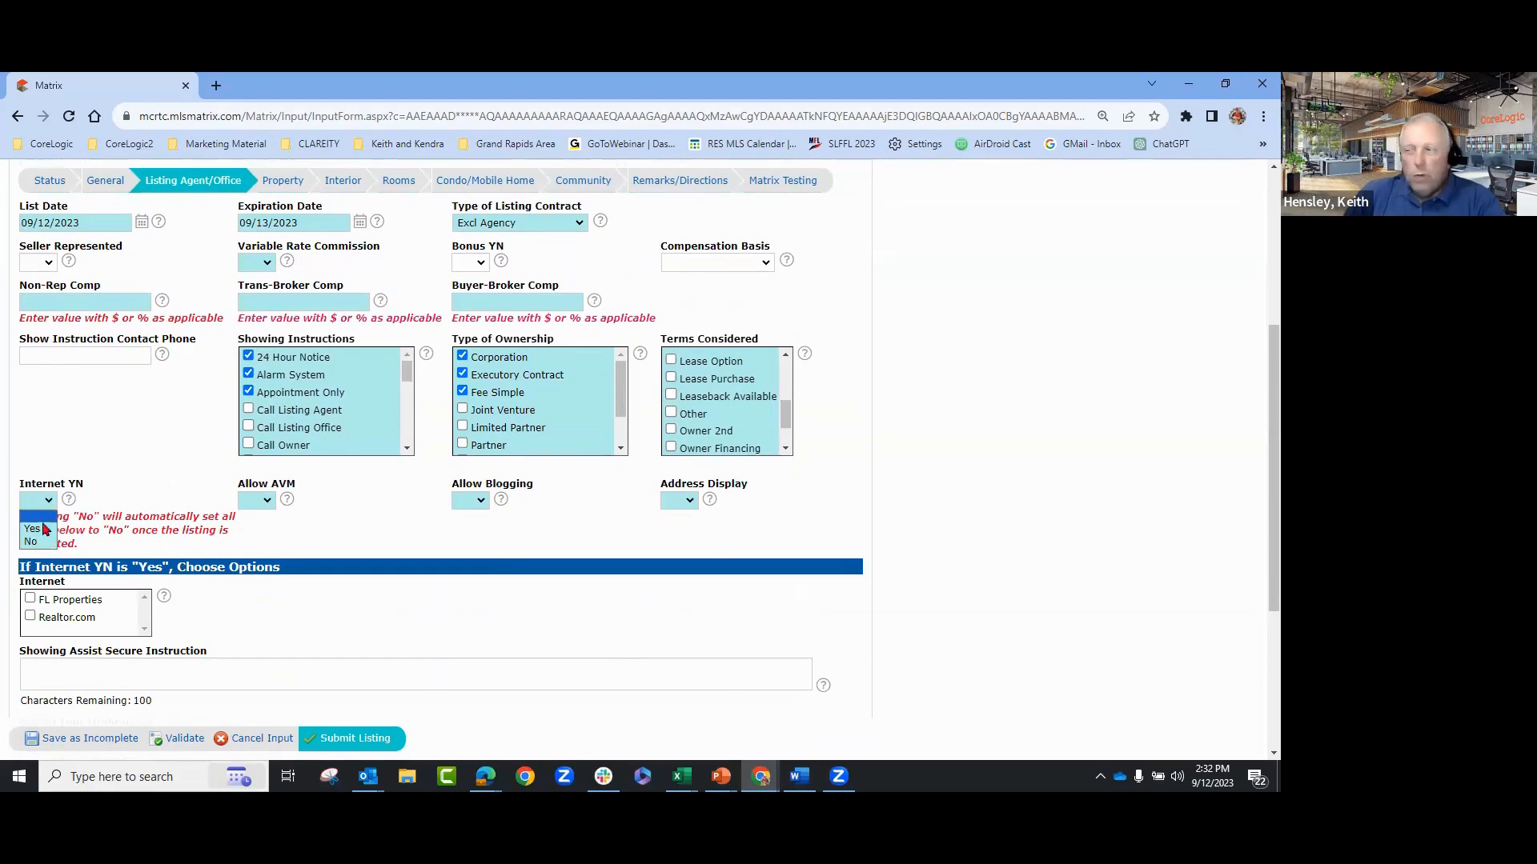
{"action": "left_click", "coordinate": [32, 529]}
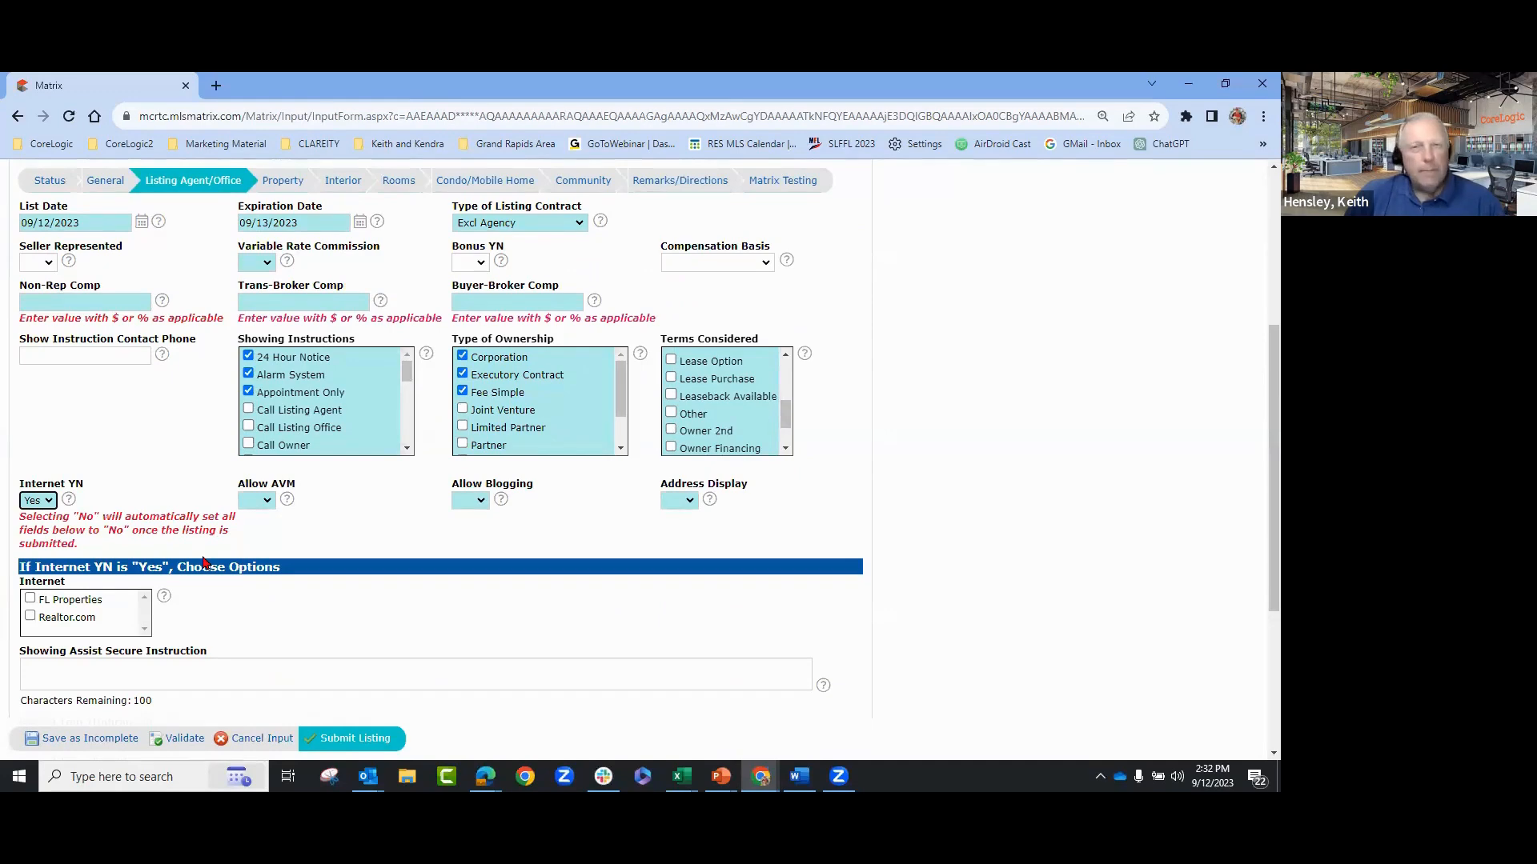
{"action": "left_click", "coordinate": [253, 504]}
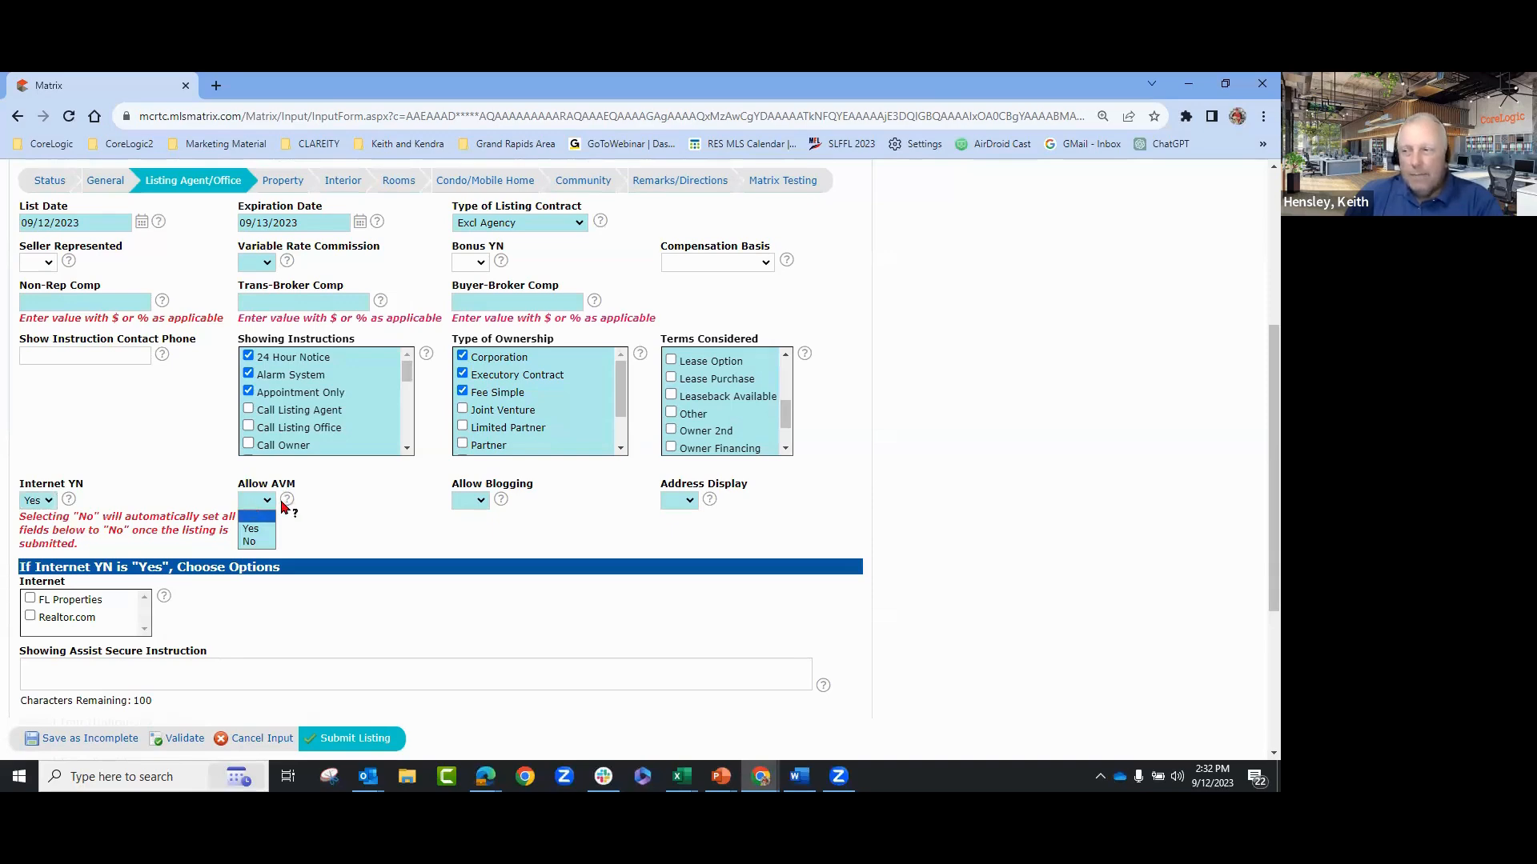
{"action": "left_click", "coordinate": [287, 499]}
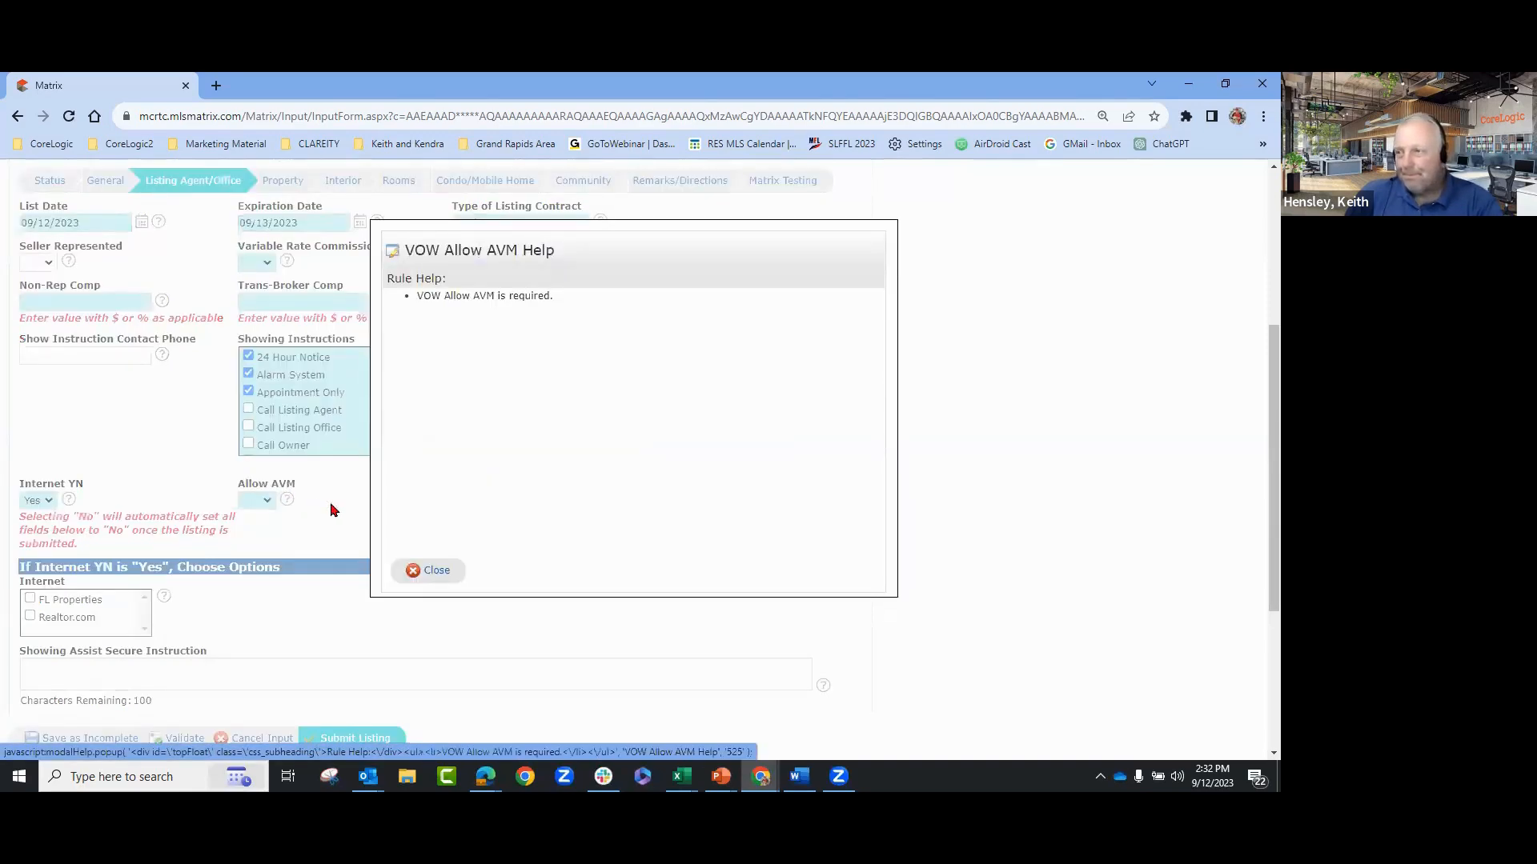
{"action": "left_click", "coordinate": [433, 570]}
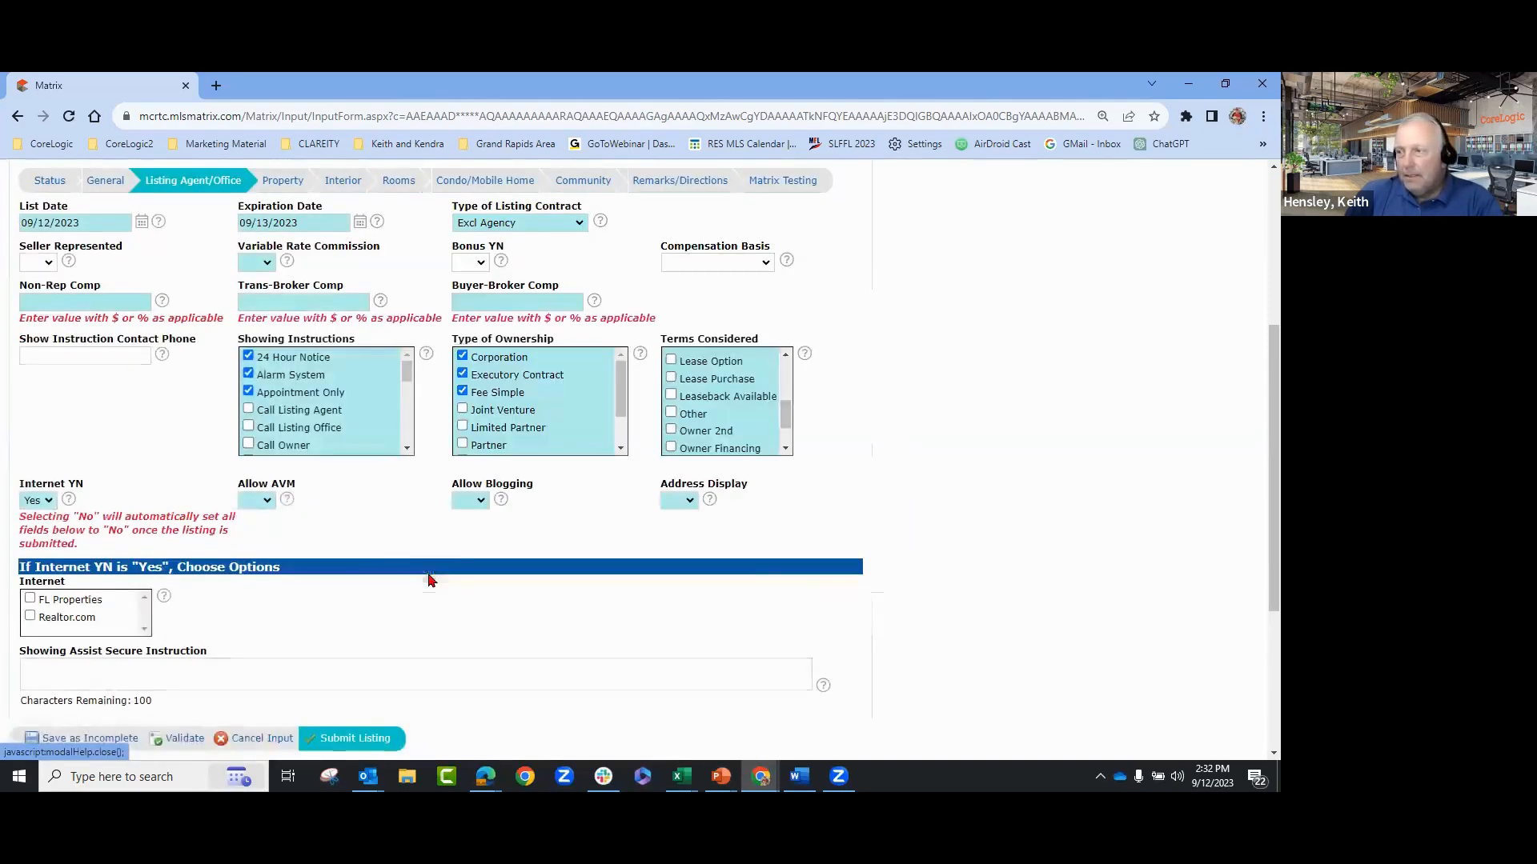
{"action": "left_click", "coordinate": [267, 500]}
{"action": "left_click", "coordinate": [154, 553]}
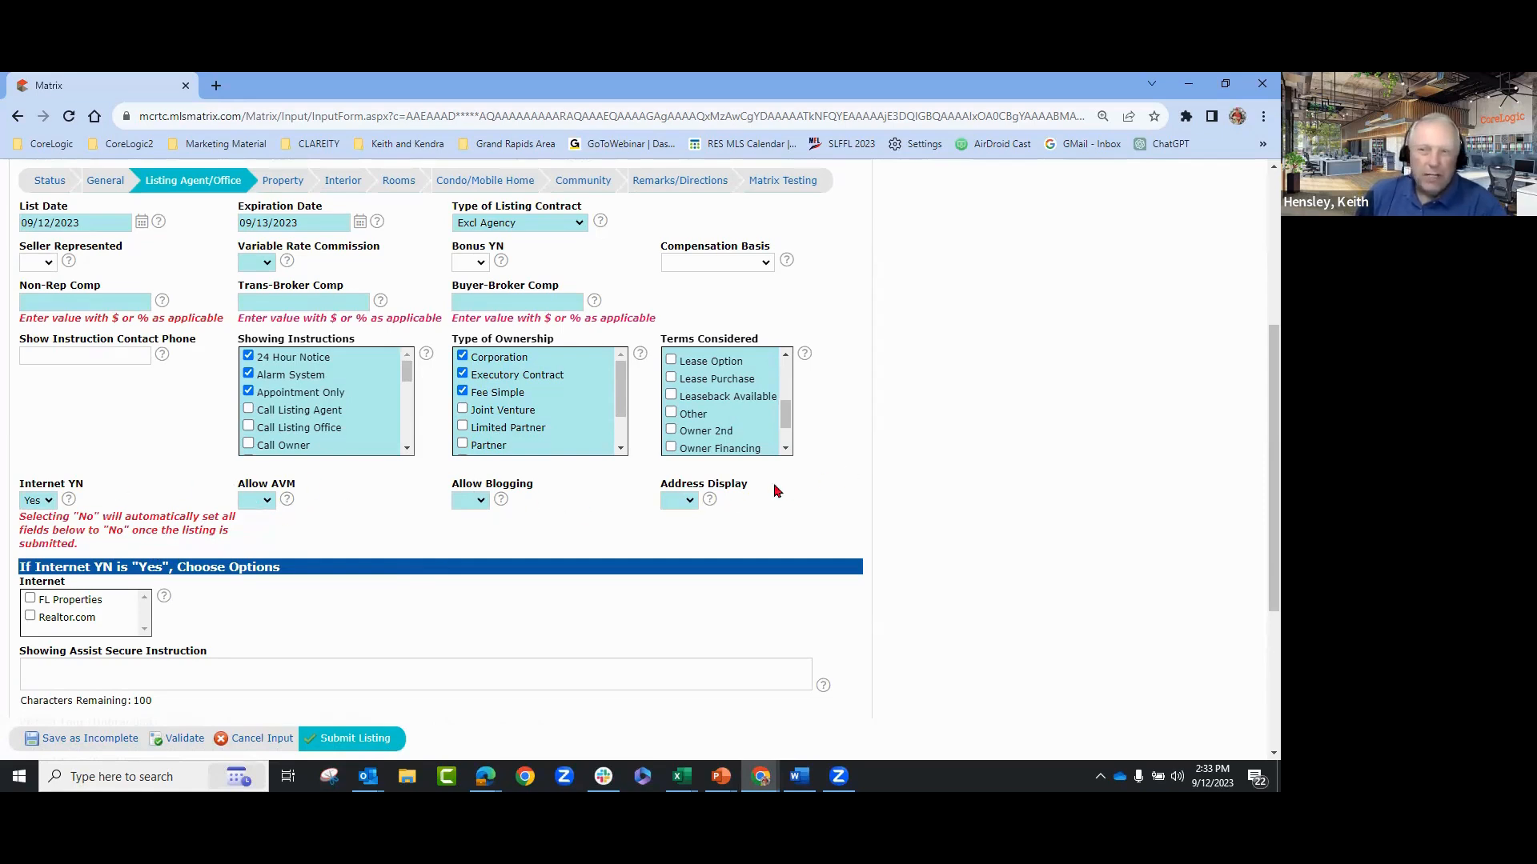
- Set Allow AVM, Allow Blogging and Address Display all to No
{"action": "left_click", "coordinate": [689, 502]}
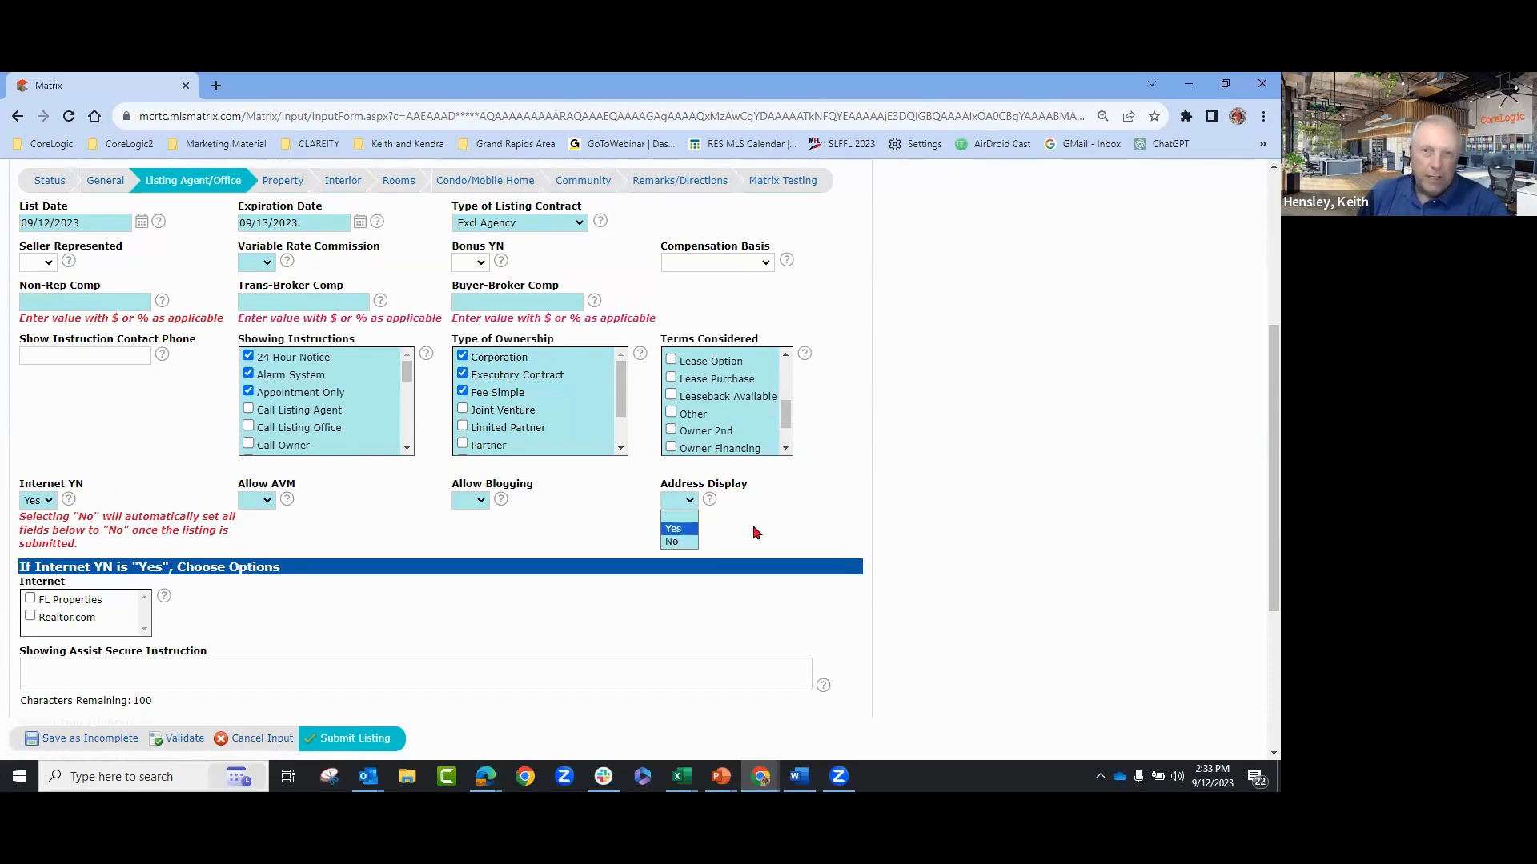
{"action": "left_click", "coordinate": [263, 503]}
{"action": "left_click", "coordinate": [253, 542]}
{"action": "left_click", "coordinate": [472, 502]}
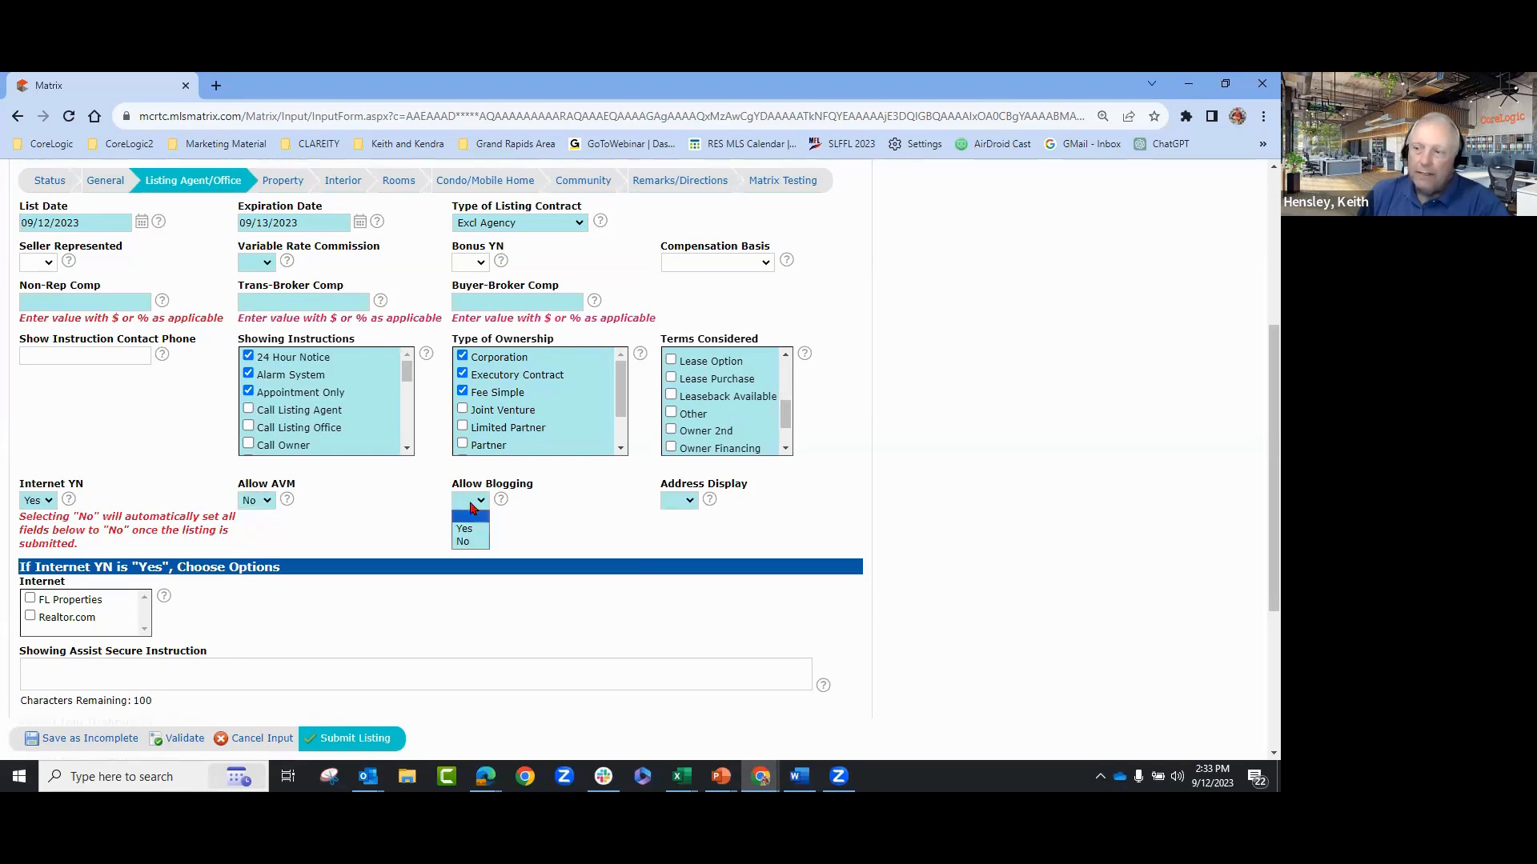
{"action": "left_click", "coordinate": [468, 542]}
{"action": "left_click", "coordinate": [688, 501]}
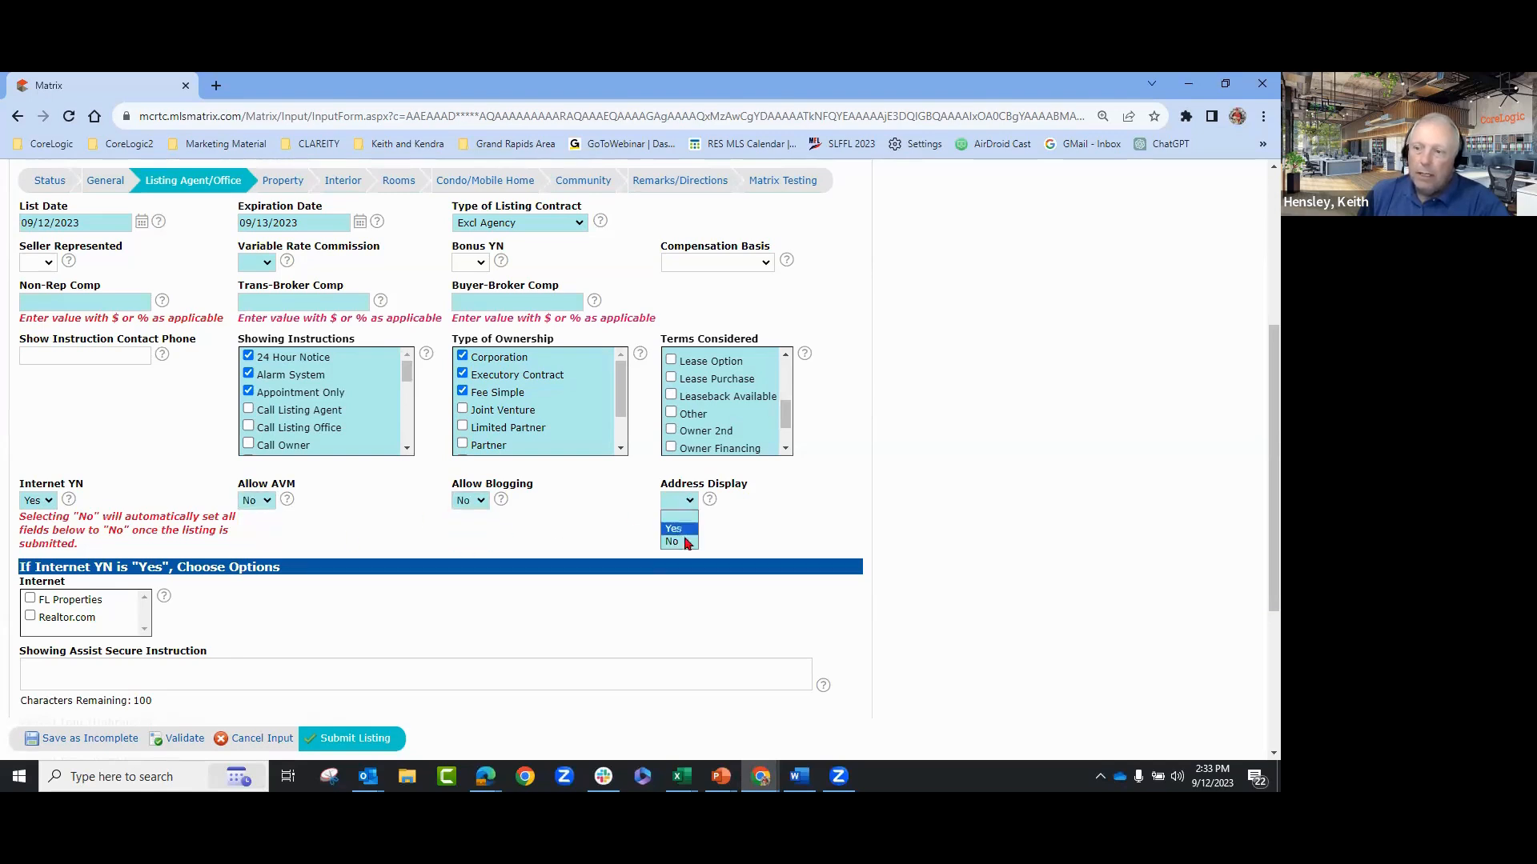
{"action": "left_click", "coordinate": [672, 543]}
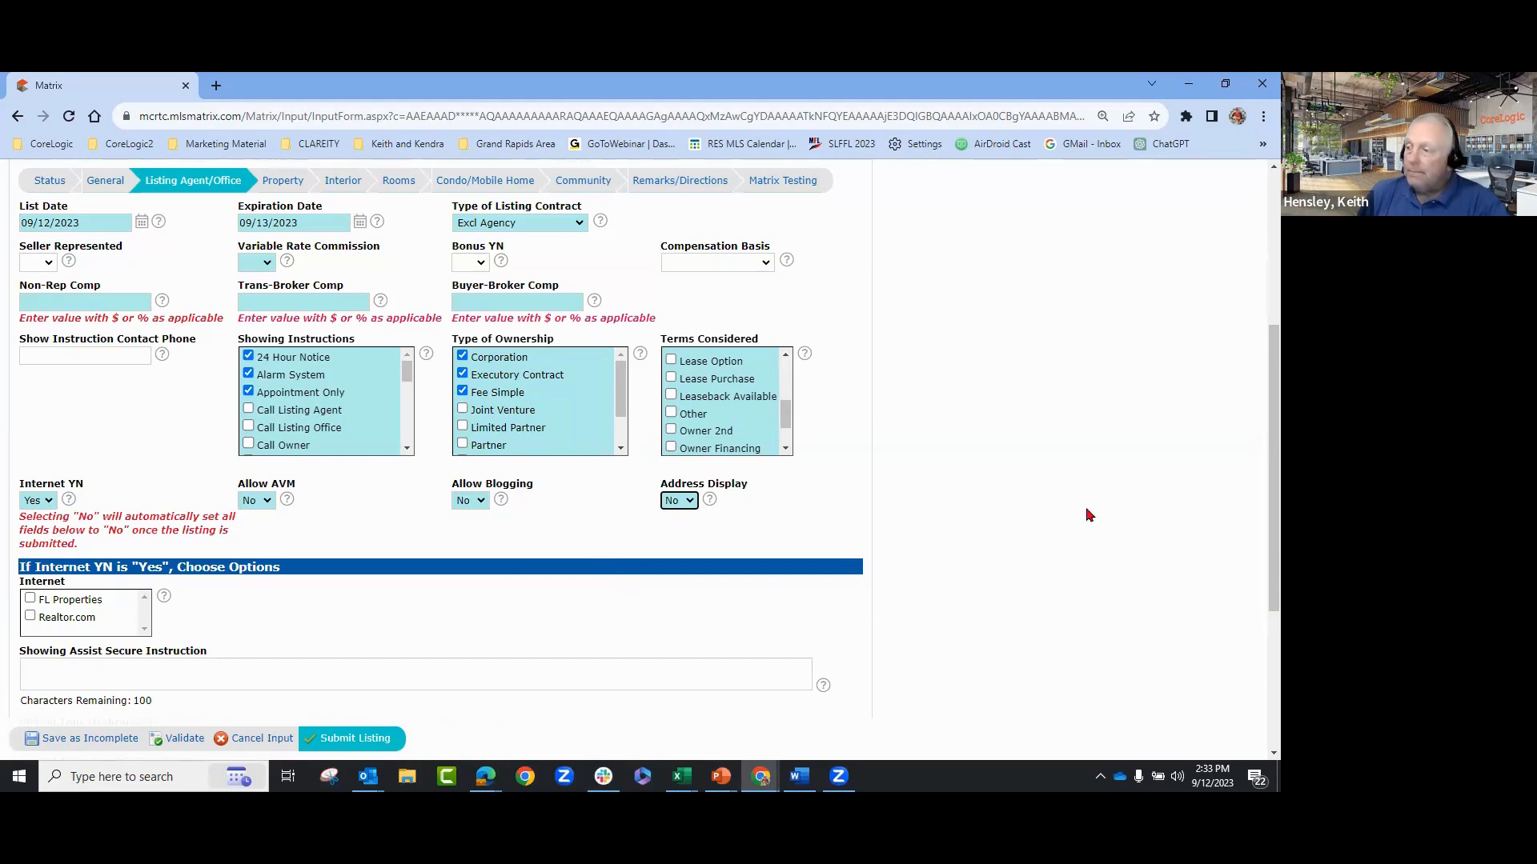
- Change Internet YN to No, leaving FL Properties and Realtor.com unticked
{"action": "scroll", "coordinate": [1088, 515], "scroll_direction": "down", "scroll_amount": 2}
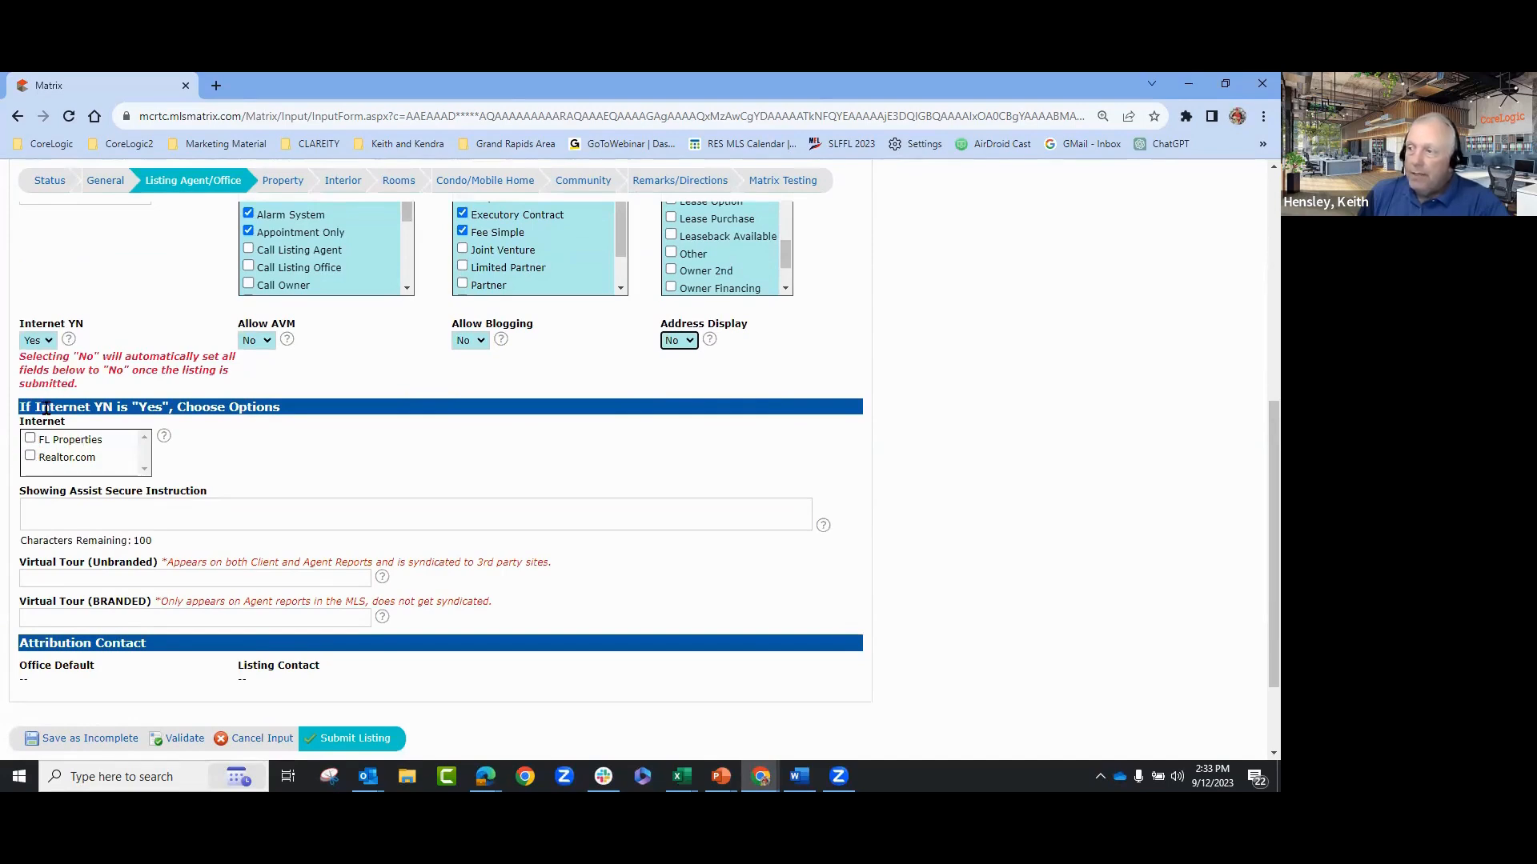
{"action": "left_click", "coordinate": [31, 439]}
{"action": "left_click", "coordinate": [30, 456]}
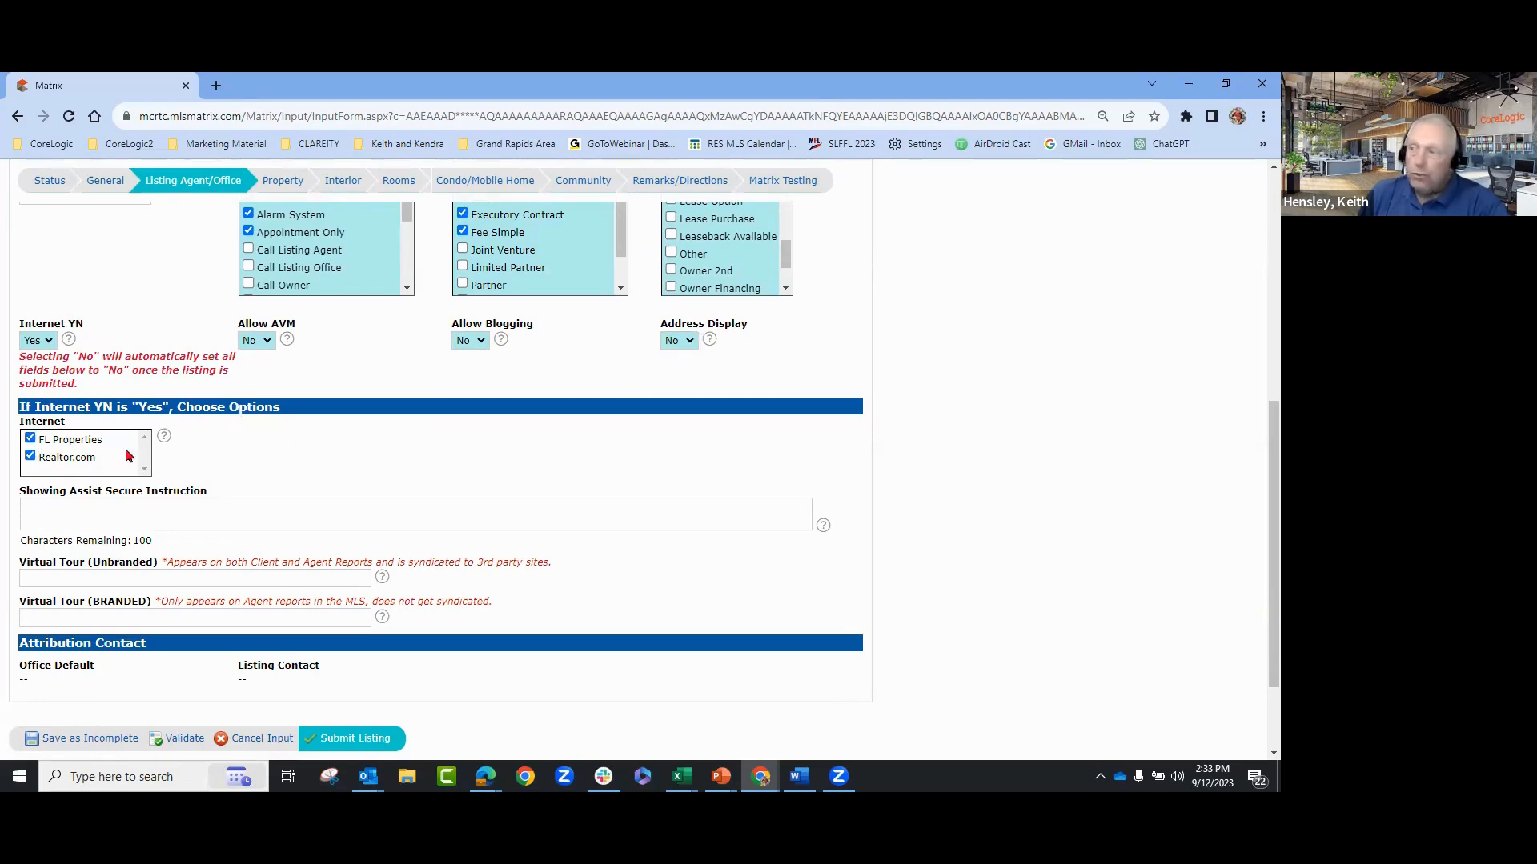
{"action": "left_click", "coordinate": [41, 341]}
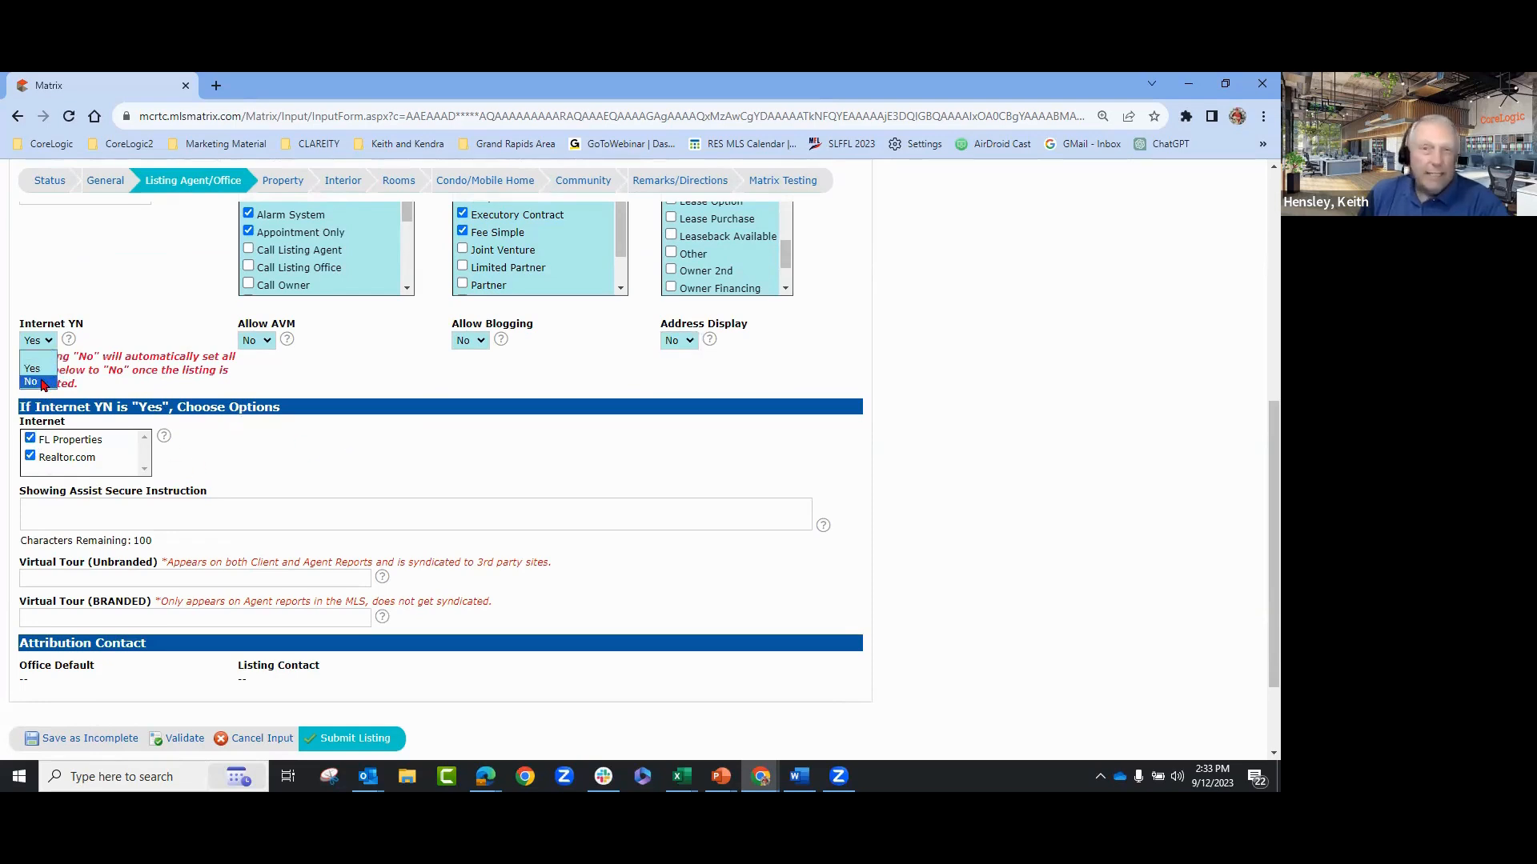
{"action": "left_click", "coordinate": [32, 382]}
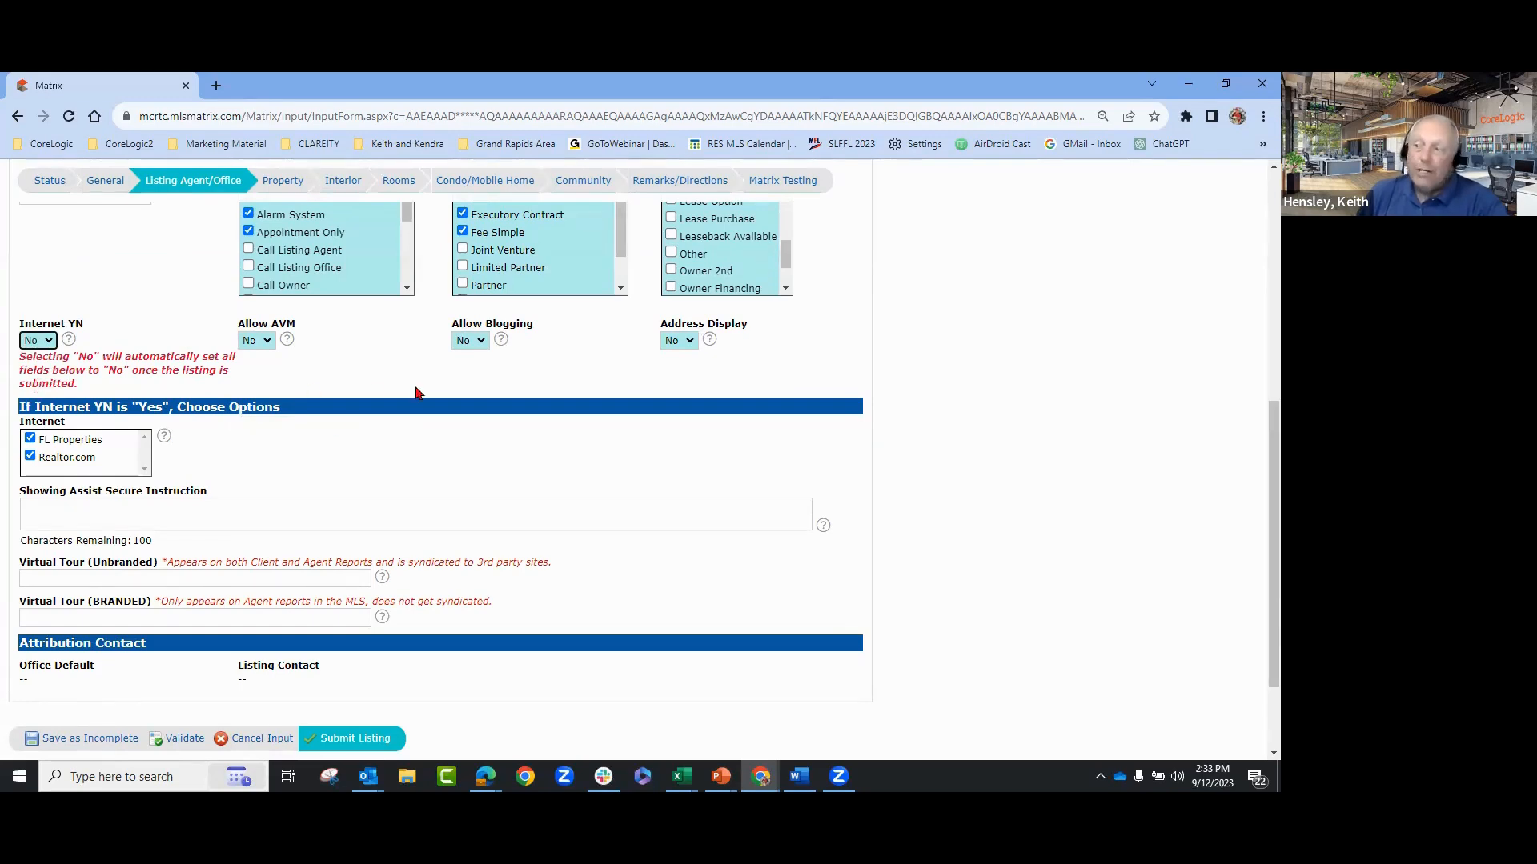
{"action": "left_click", "coordinate": [30, 455]}
{"action": "left_click_drag", "start_coordinate": [36, 428], "coordinate": [35, 437]}
{"action": "left_click", "coordinate": [32, 438]}
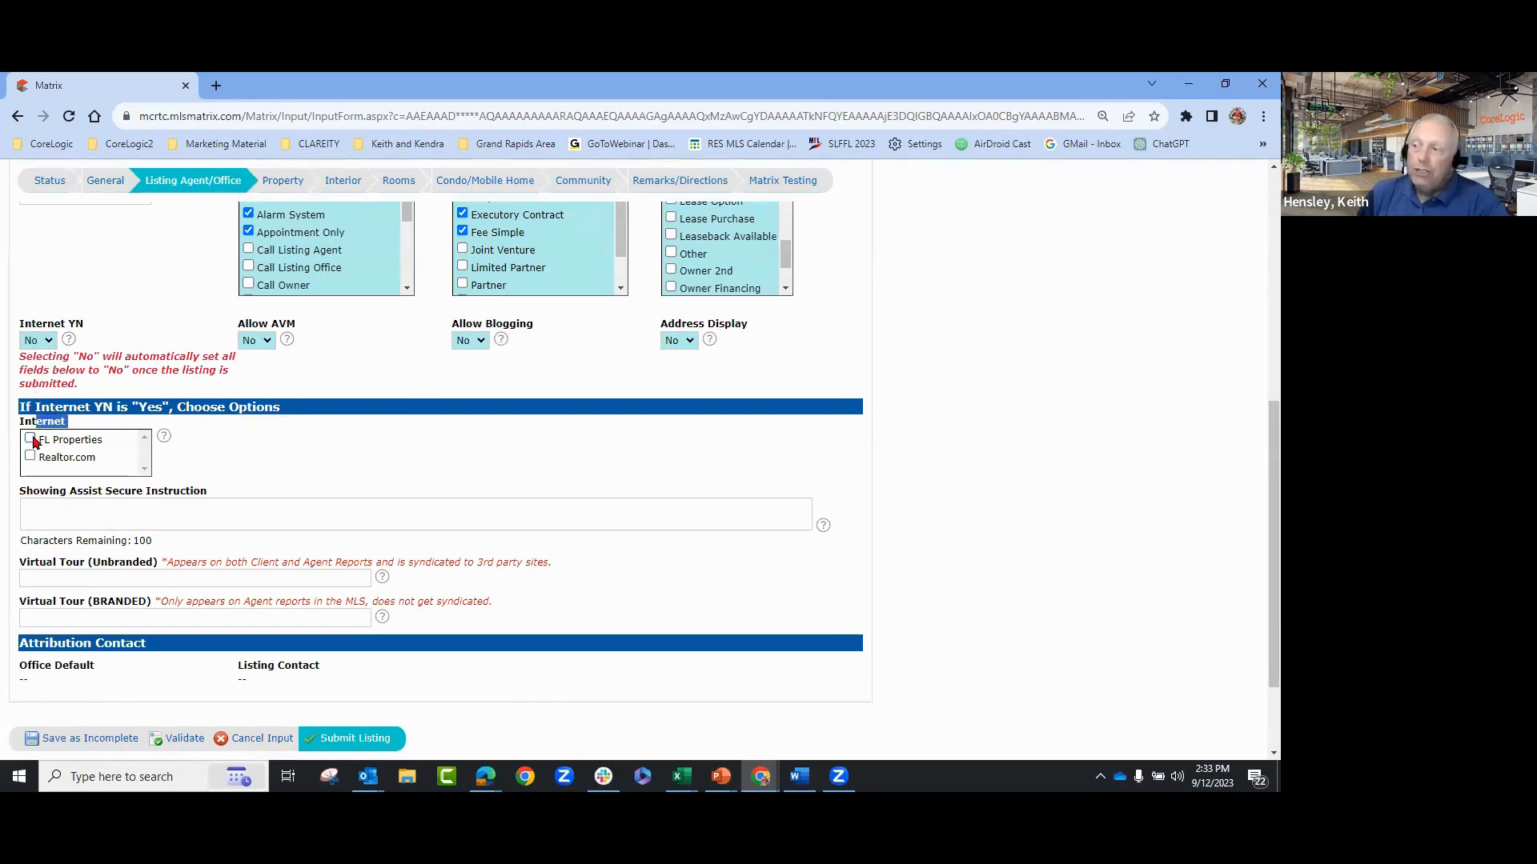
{"action": "left_click", "coordinate": [562, 462]}
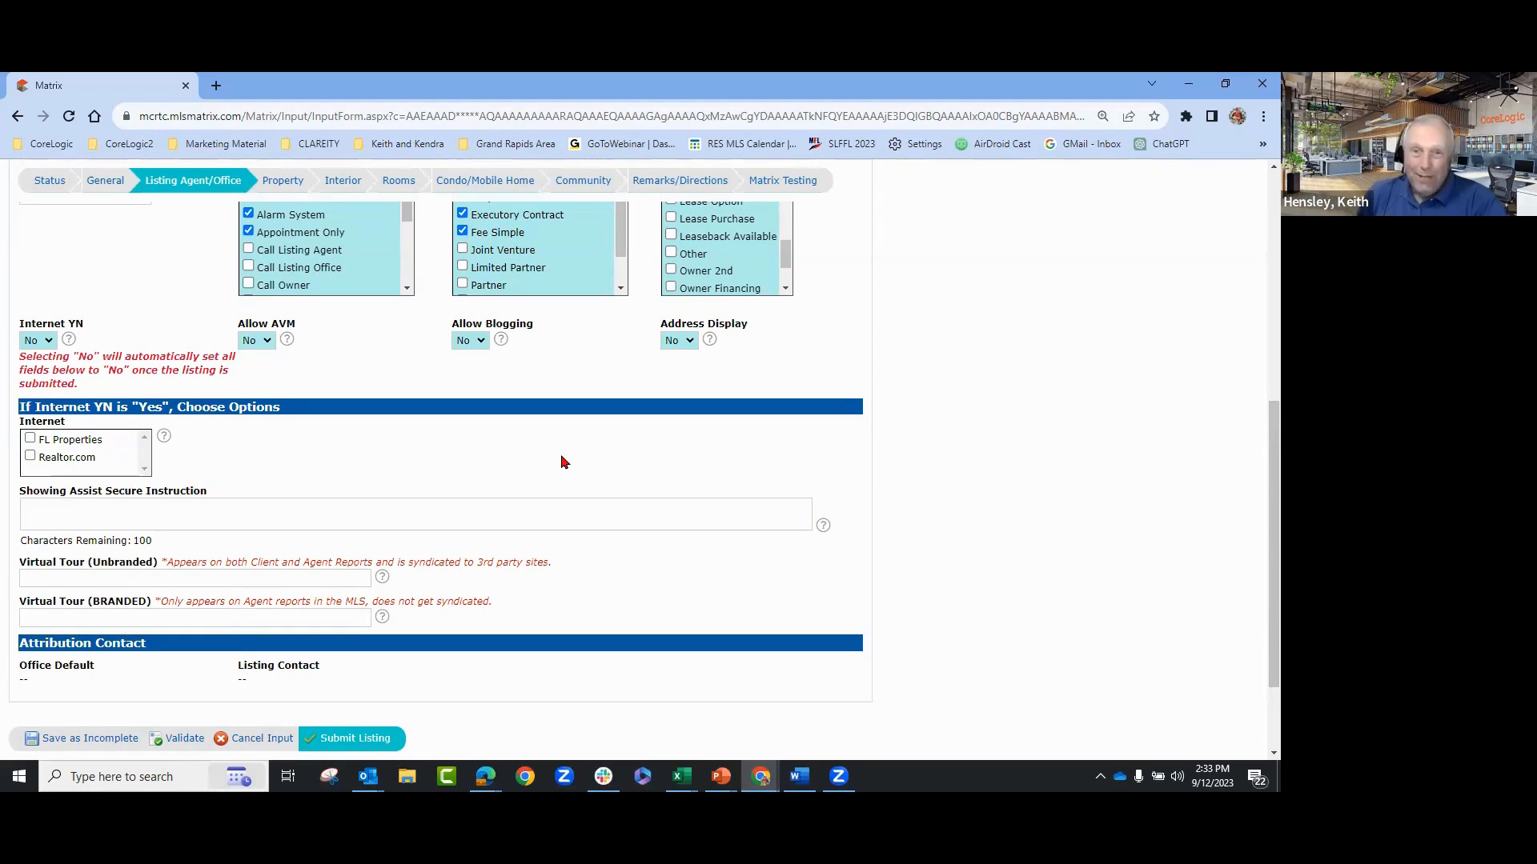
{"action": "scroll", "coordinate": [990, 502], "scroll_direction": "up", "scroll_amount": 5}
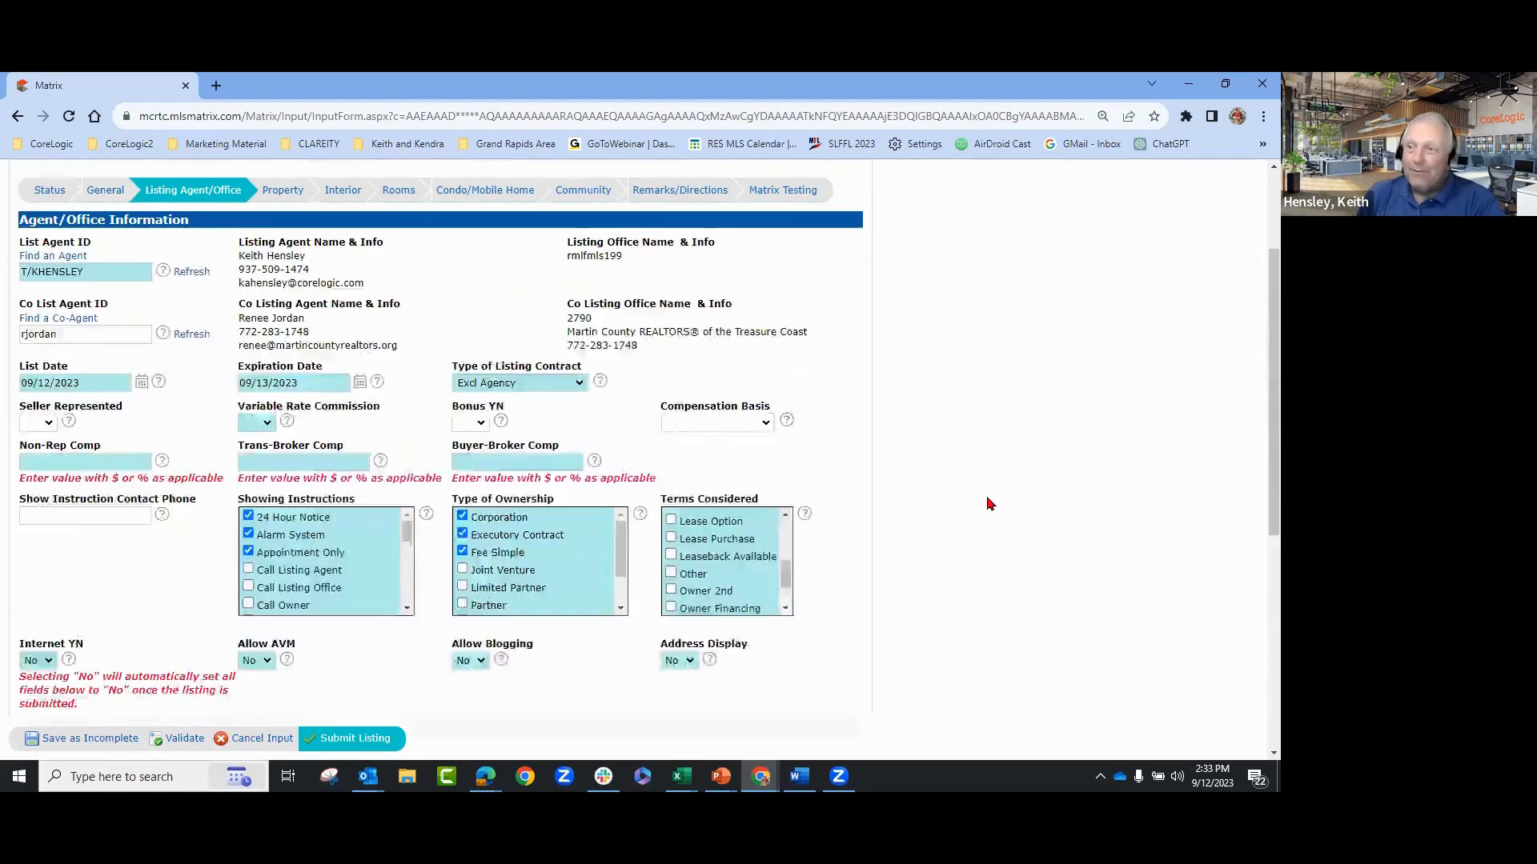
{"action": "scroll", "coordinate": [990, 503], "scroll_direction": "down", "scroll_amount": 6}
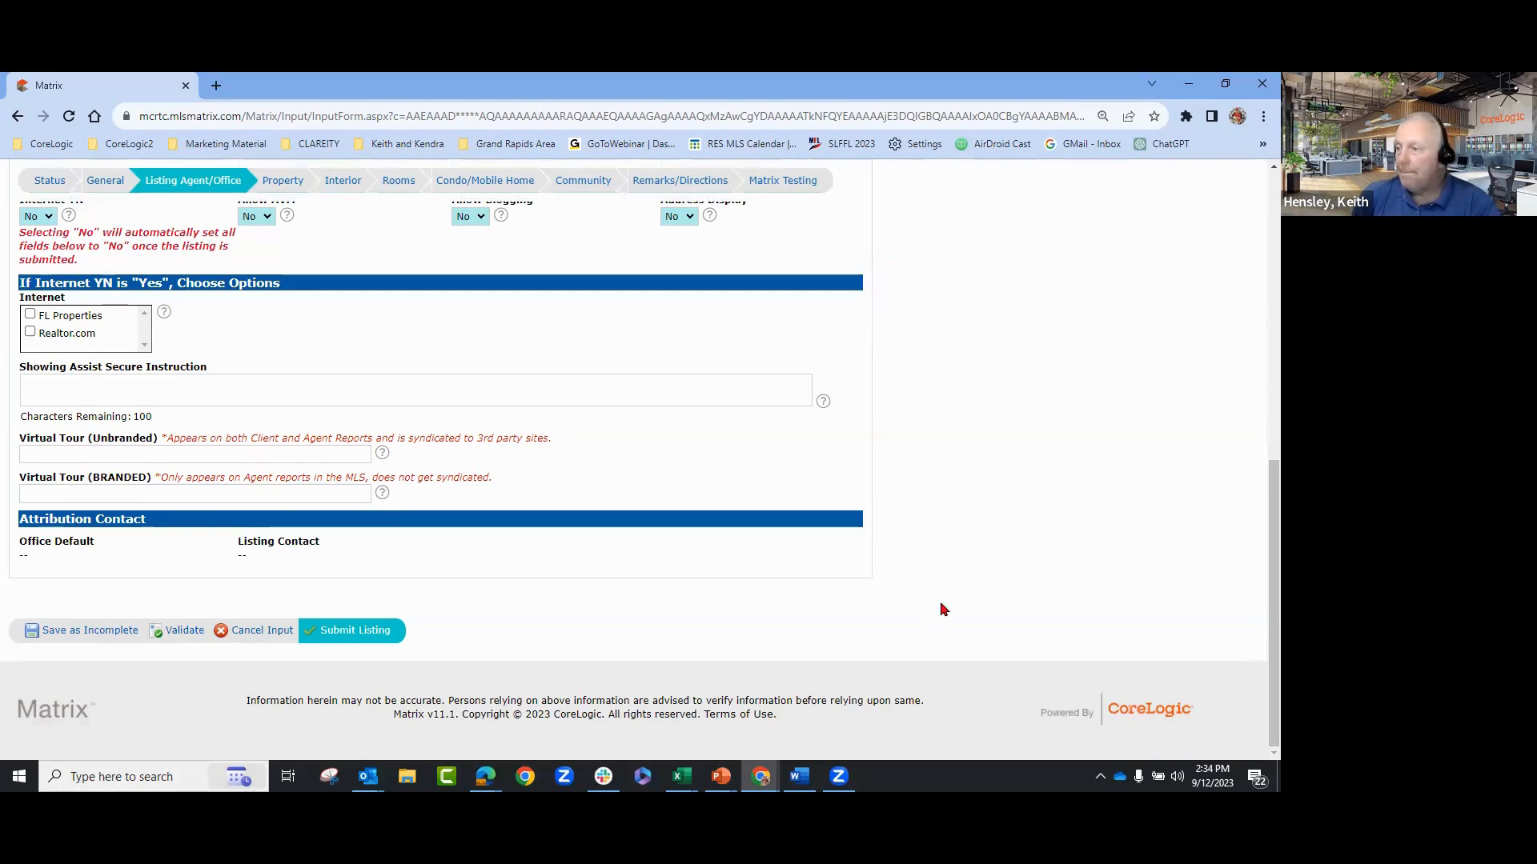
{"action": "scroll", "coordinate": [942, 610], "scroll_direction": "up", "scroll_amount": 3}
{"action": "scroll", "coordinate": [945, 608], "scroll_direction": "down", "scroll_amount": 2}
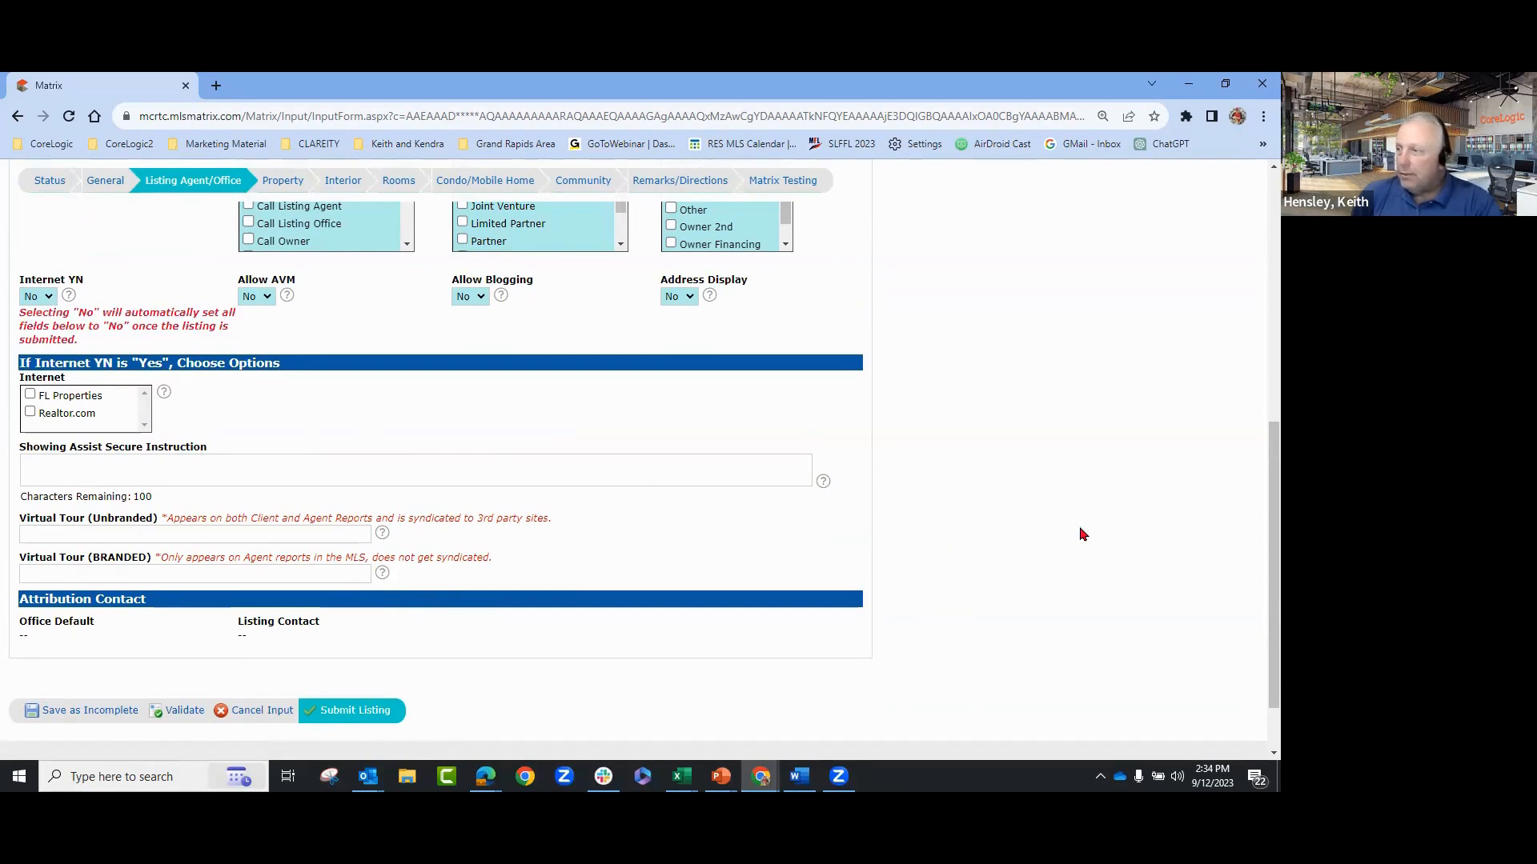
{"action": "scroll", "coordinate": [1081, 534], "scroll_direction": "up", "scroll_amount": 6}
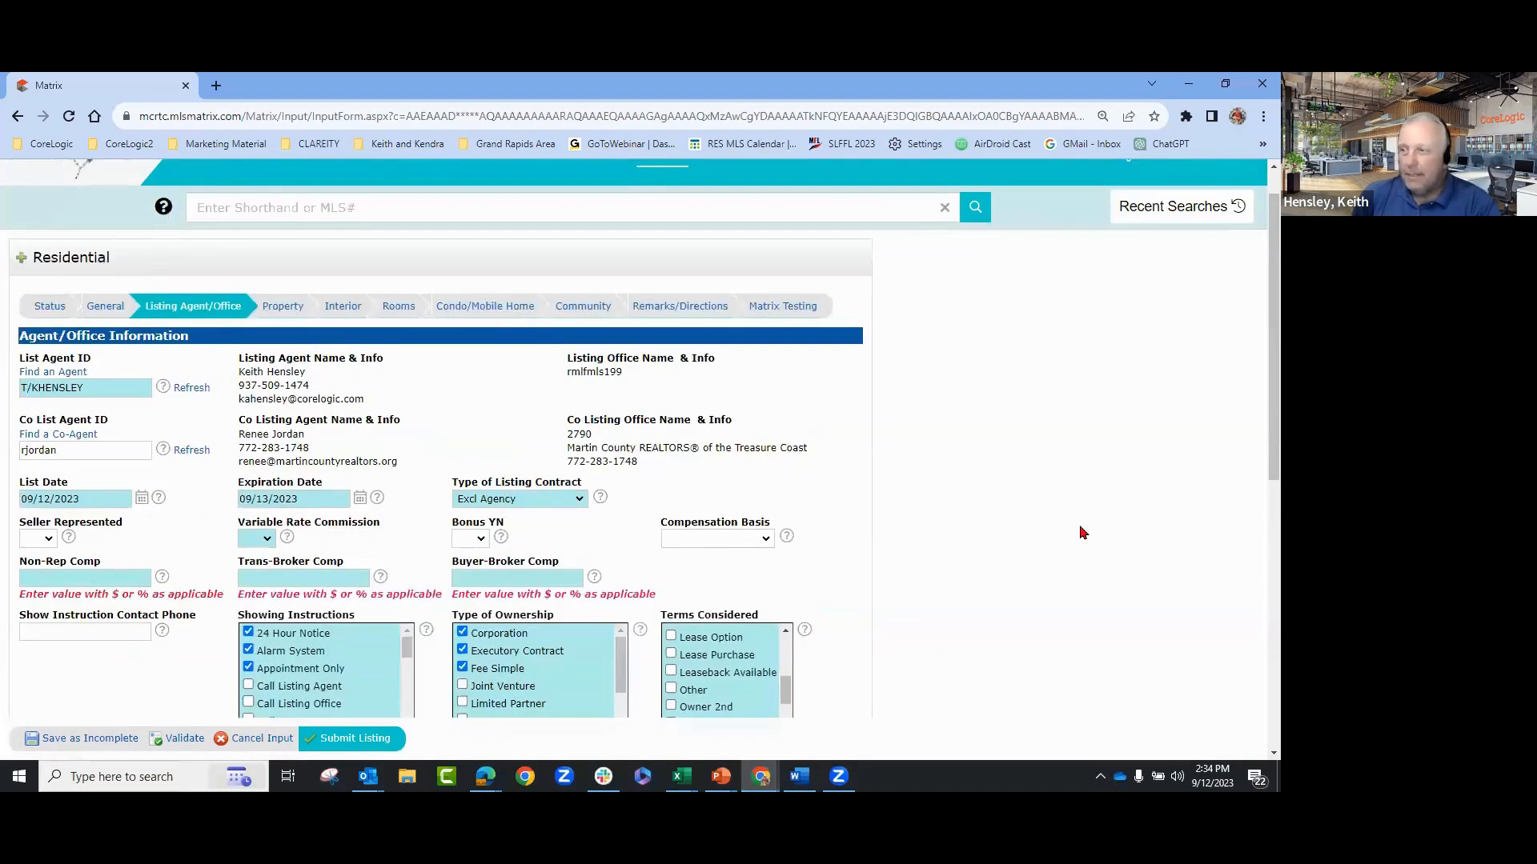
{"action": "left_click", "coordinate": [279, 356]}
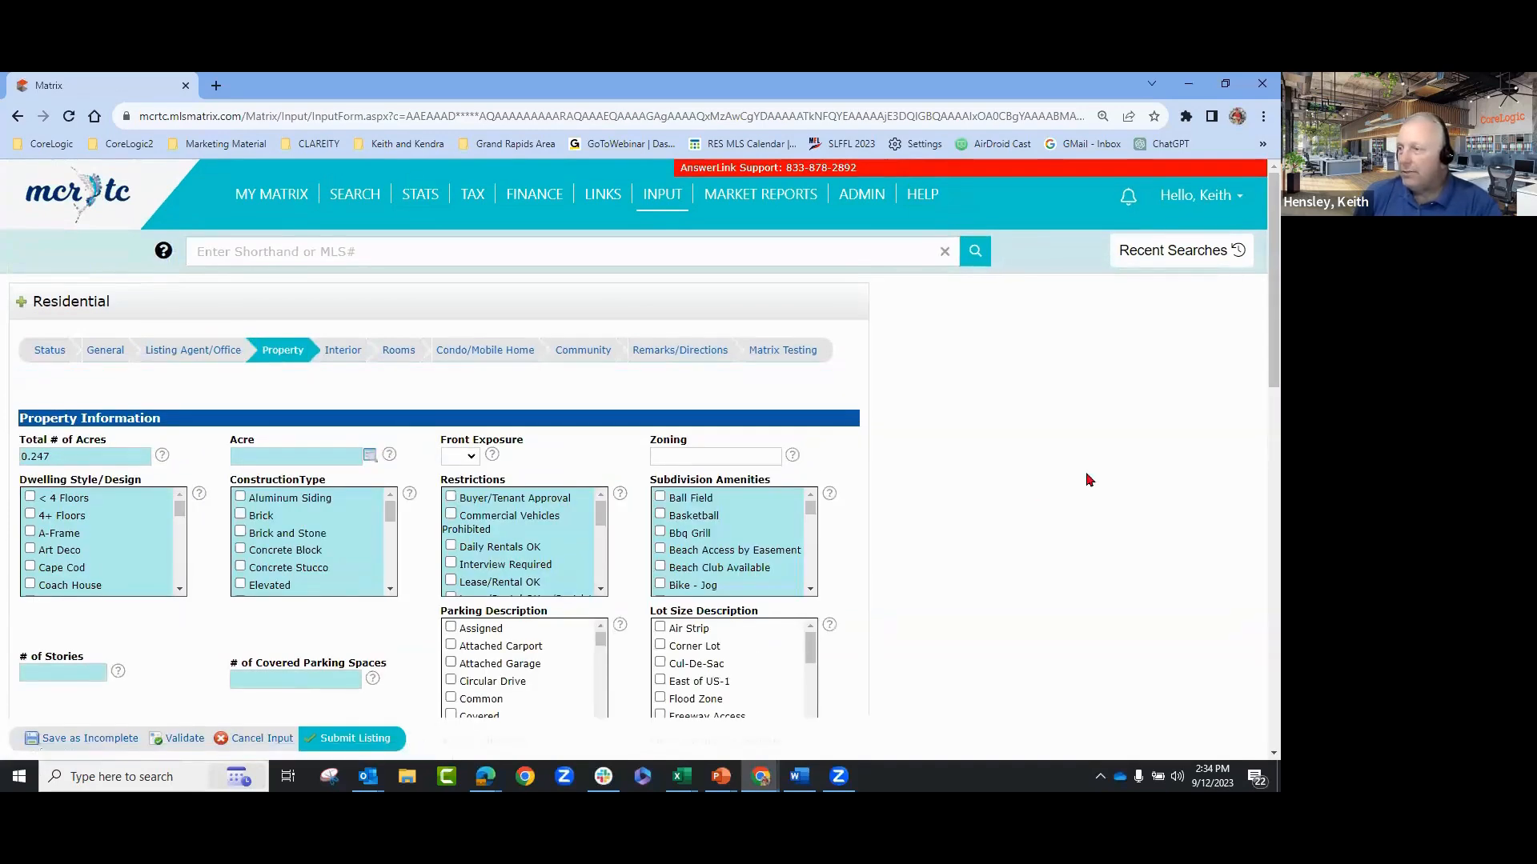
{"action": "left_click", "coordinate": [470, 456]}
{"action": "left_click", "coordinate": [469, 466]}
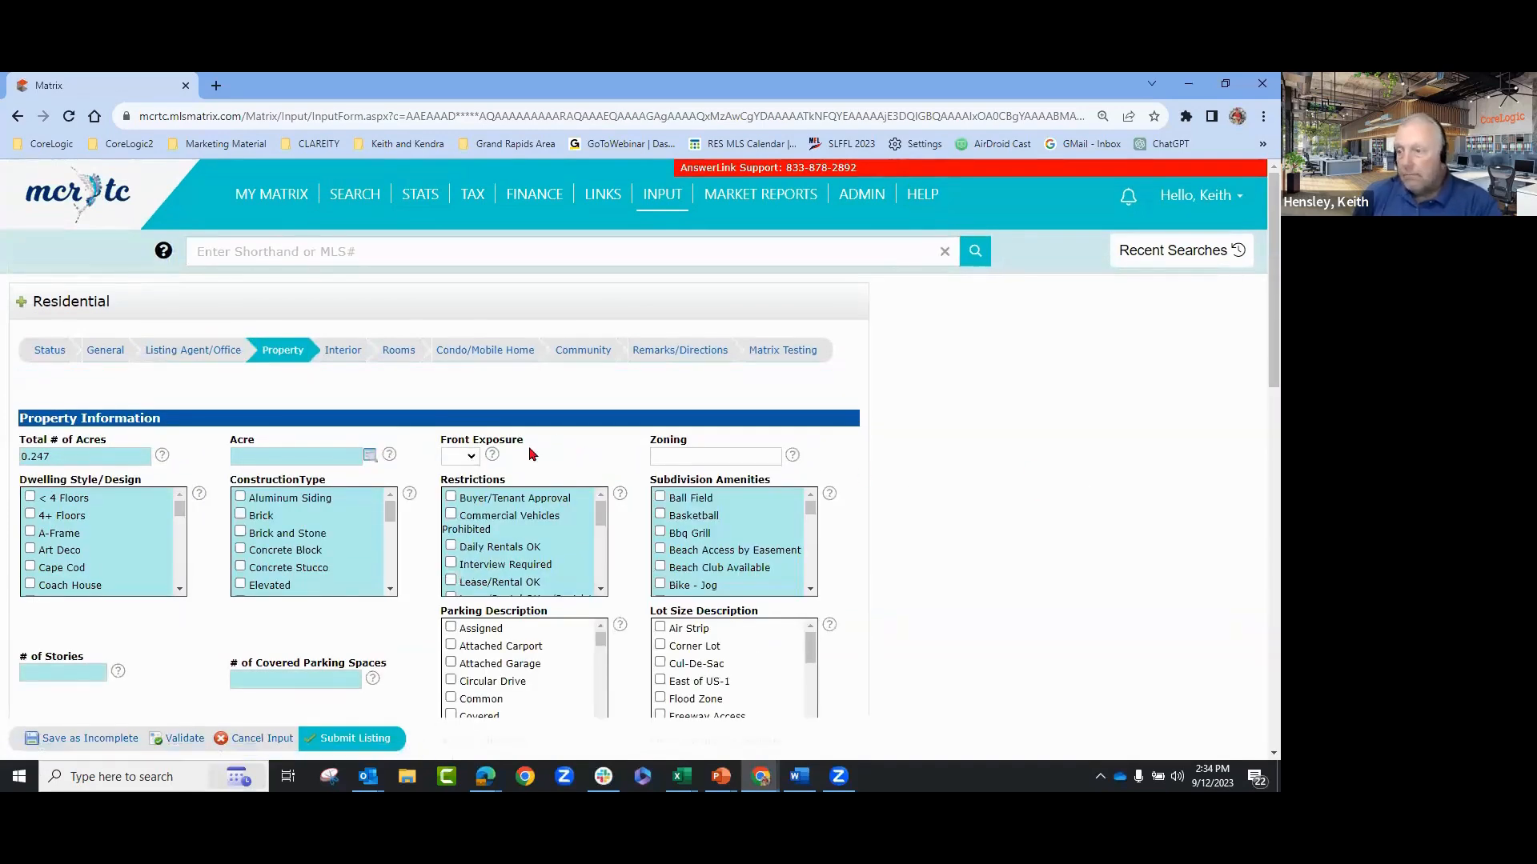
{"action": "left_click", "coordinate": [470, 458]}
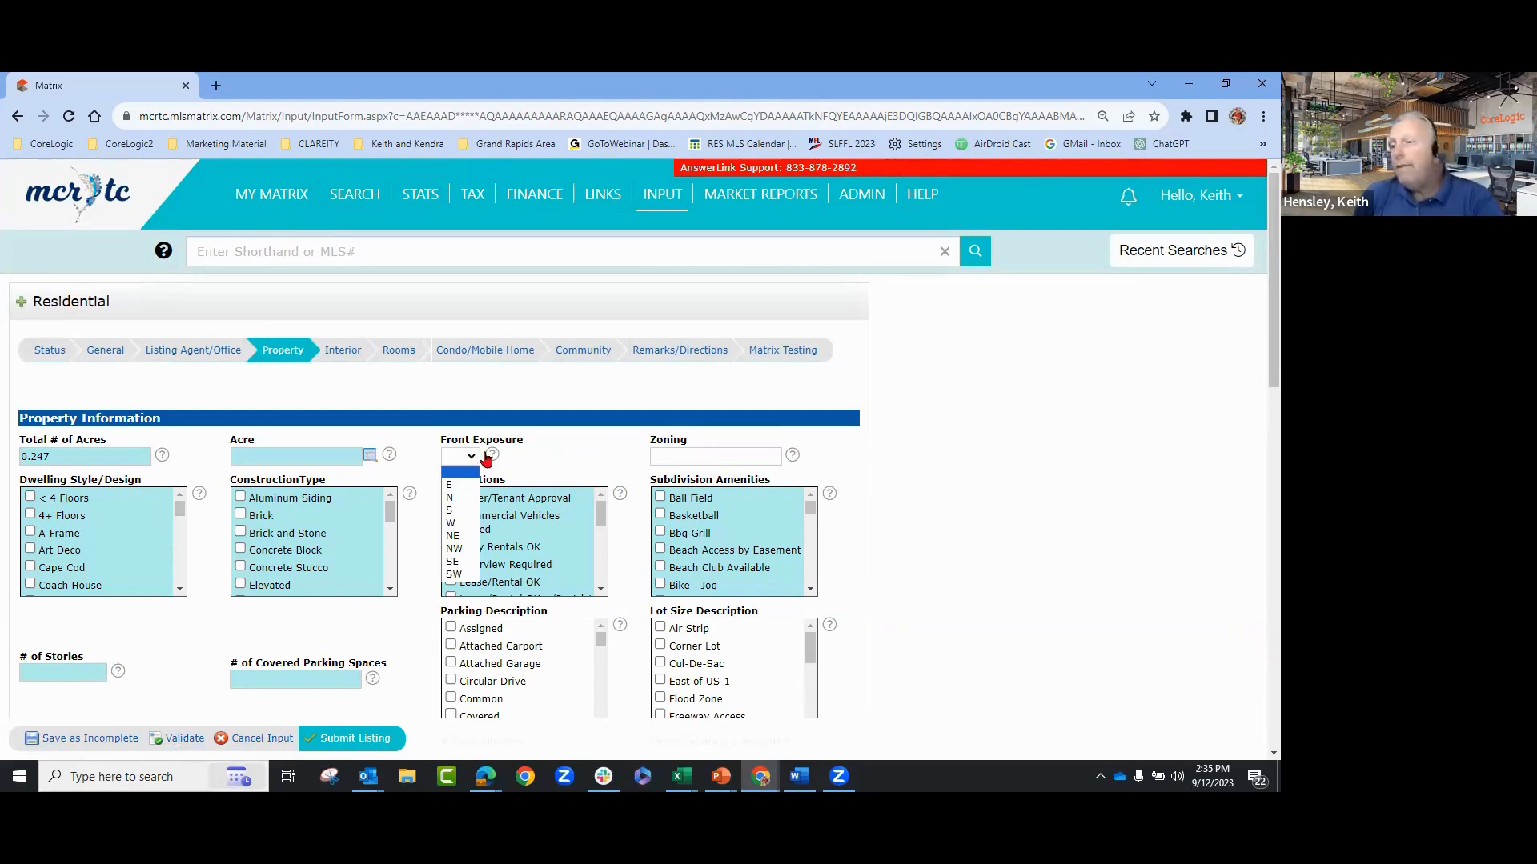
{"action": "left_click", "coordinate": [517, 465]}
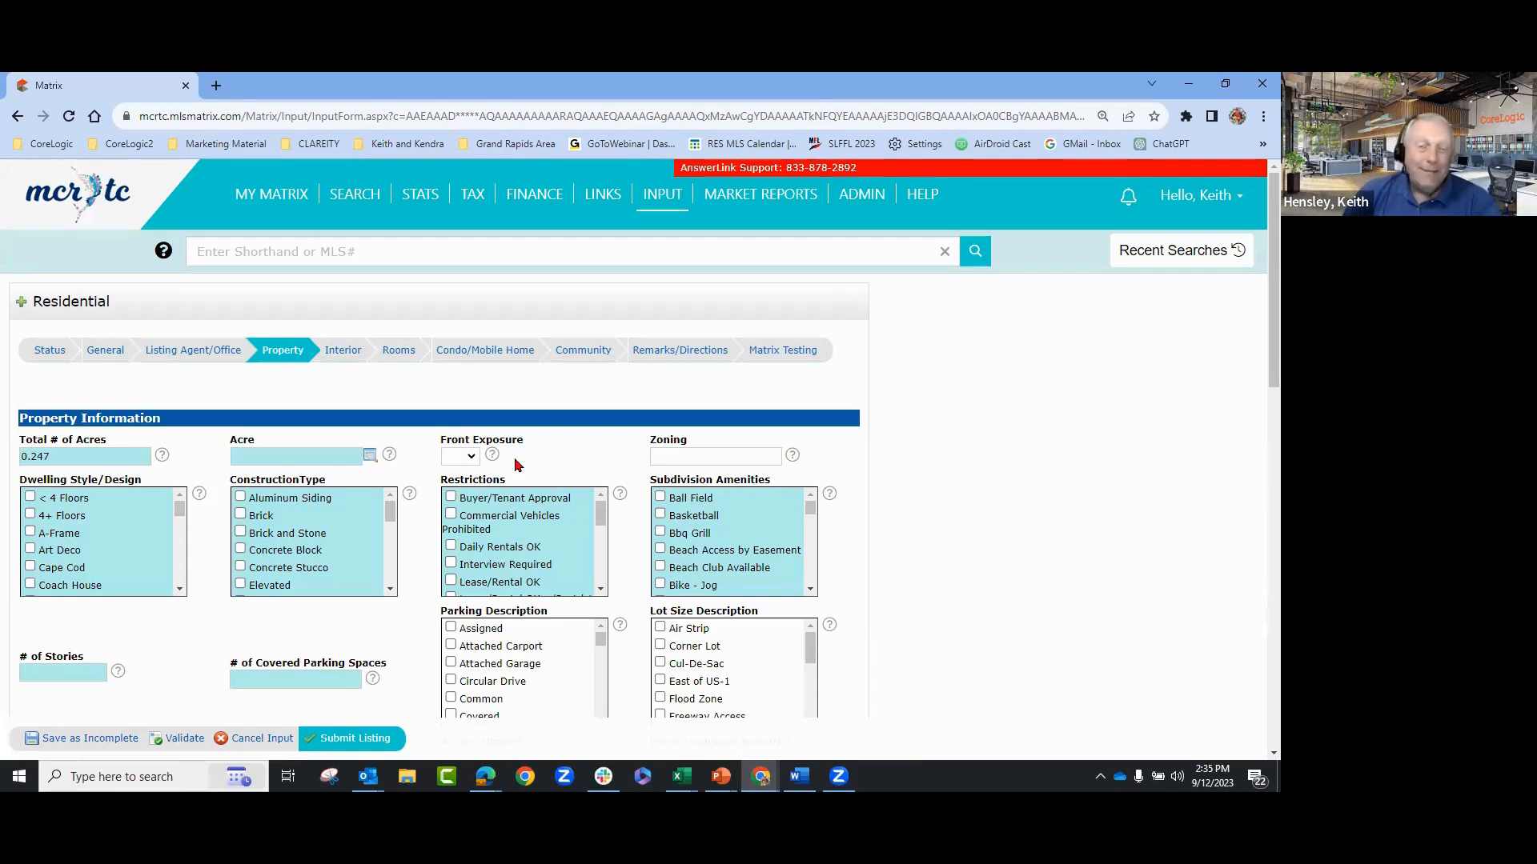
{"action": "left_click", "coordinate": [468, 457]}
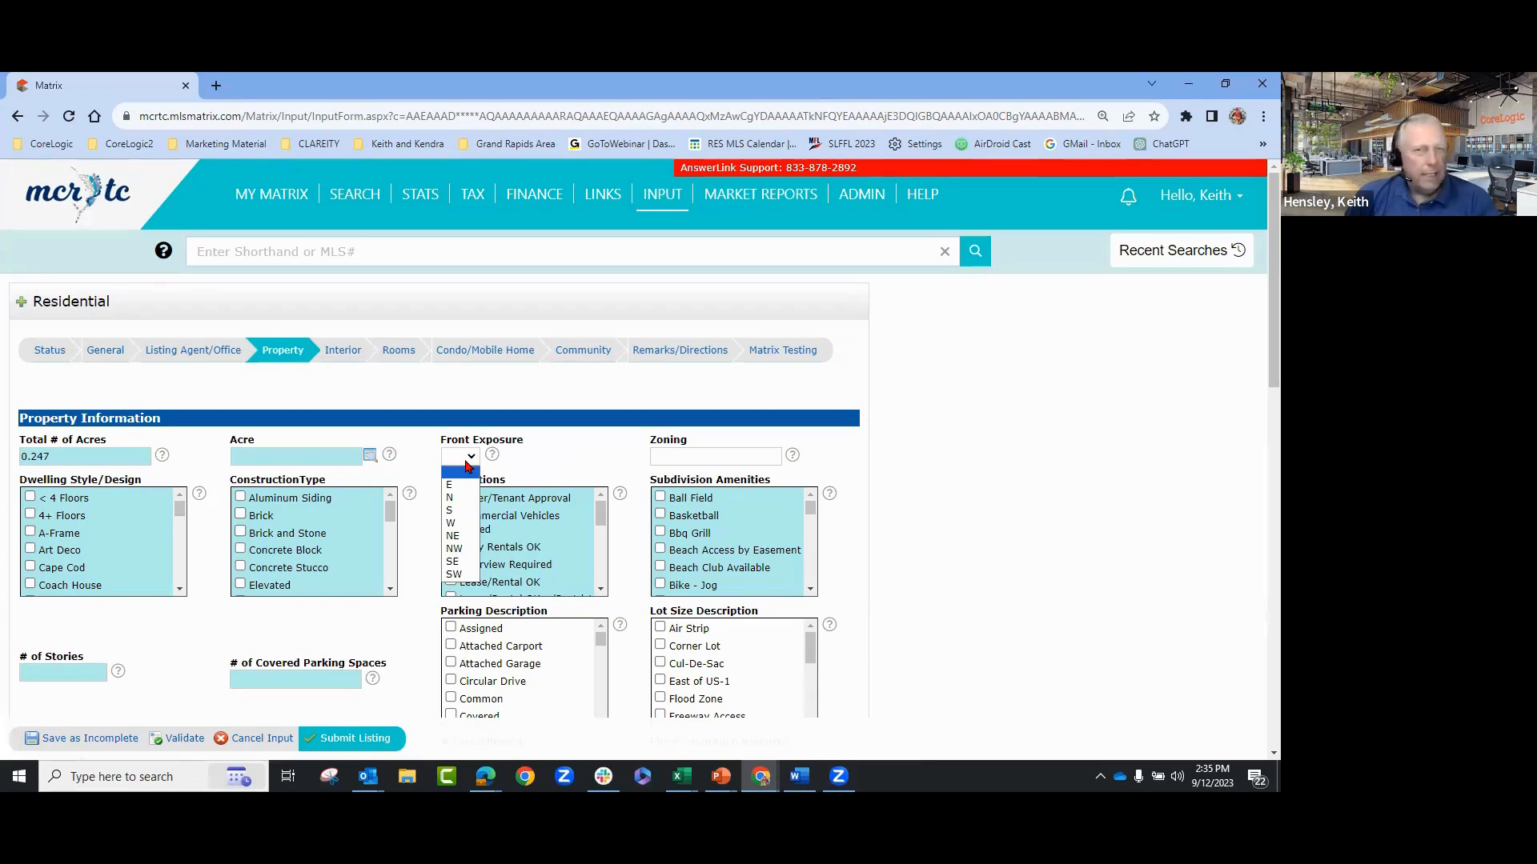
{"action": "left_click", "coordinate": [604, 450]}
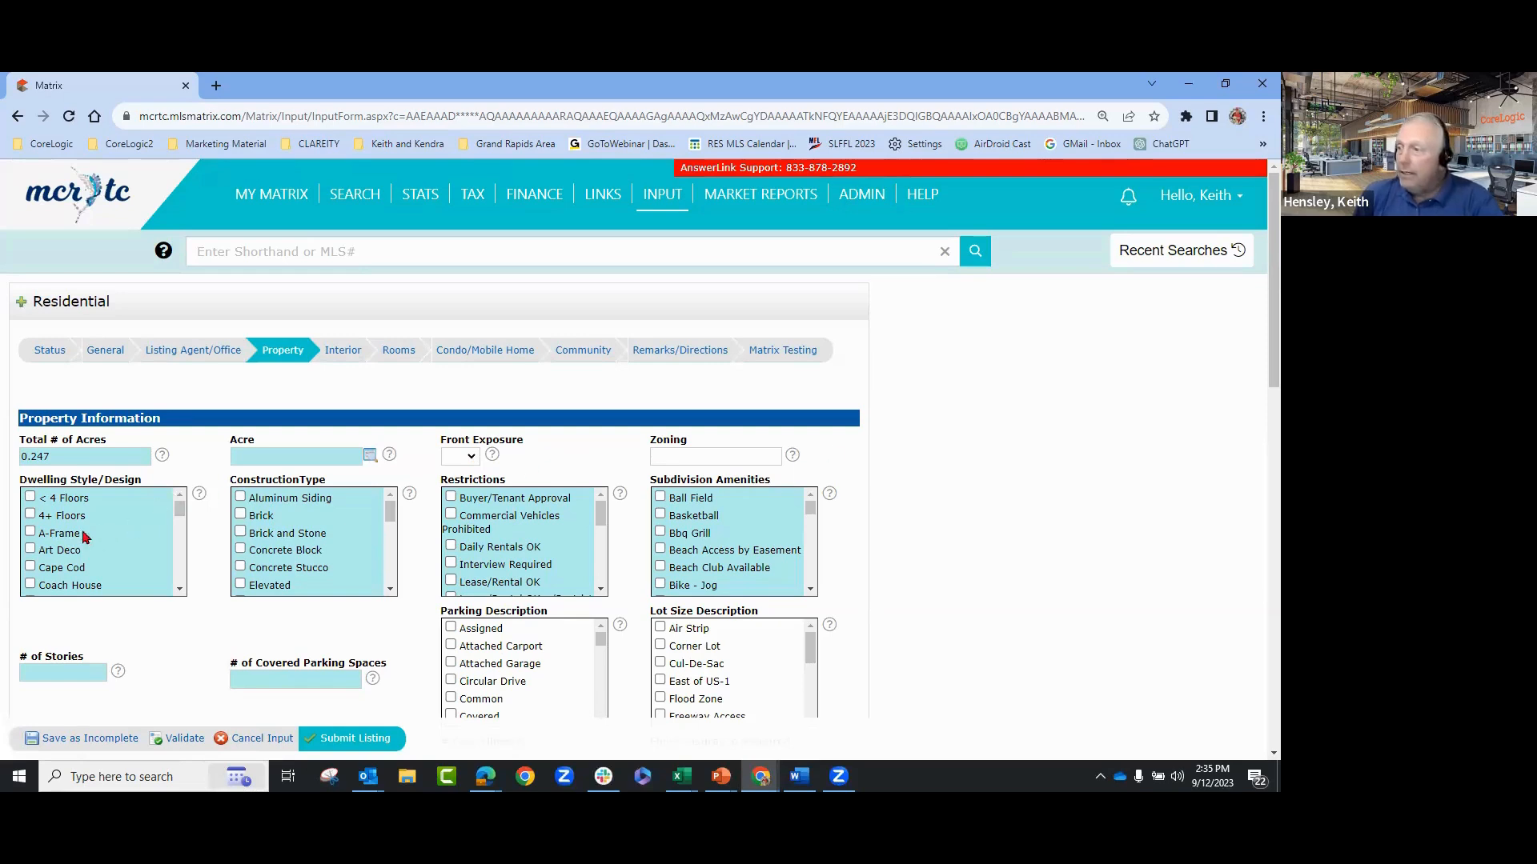
- Scroll to the Parking Description list and tick Attached Garage
{"action": "scroll", "coordinate": [73, 549], "scroll_direction": "down", "scroll_amount": 2}
{"action": "scroll", "coordinate": [73, 549], "scroll_direction": "down", "scroll_amount": 3}
{"action": "scroll", "coordinate": [302, 538], "scroll_direction": "down", "scroll_amount": 4}
{"action": "scroll", "coordinate": [457, 518], "scroll_direction": "down", "scroll_amount": 3}
{"action": "scroll", "coordinate": [714, 522], "scroll_direction": "down", "scroll_amount": 3}
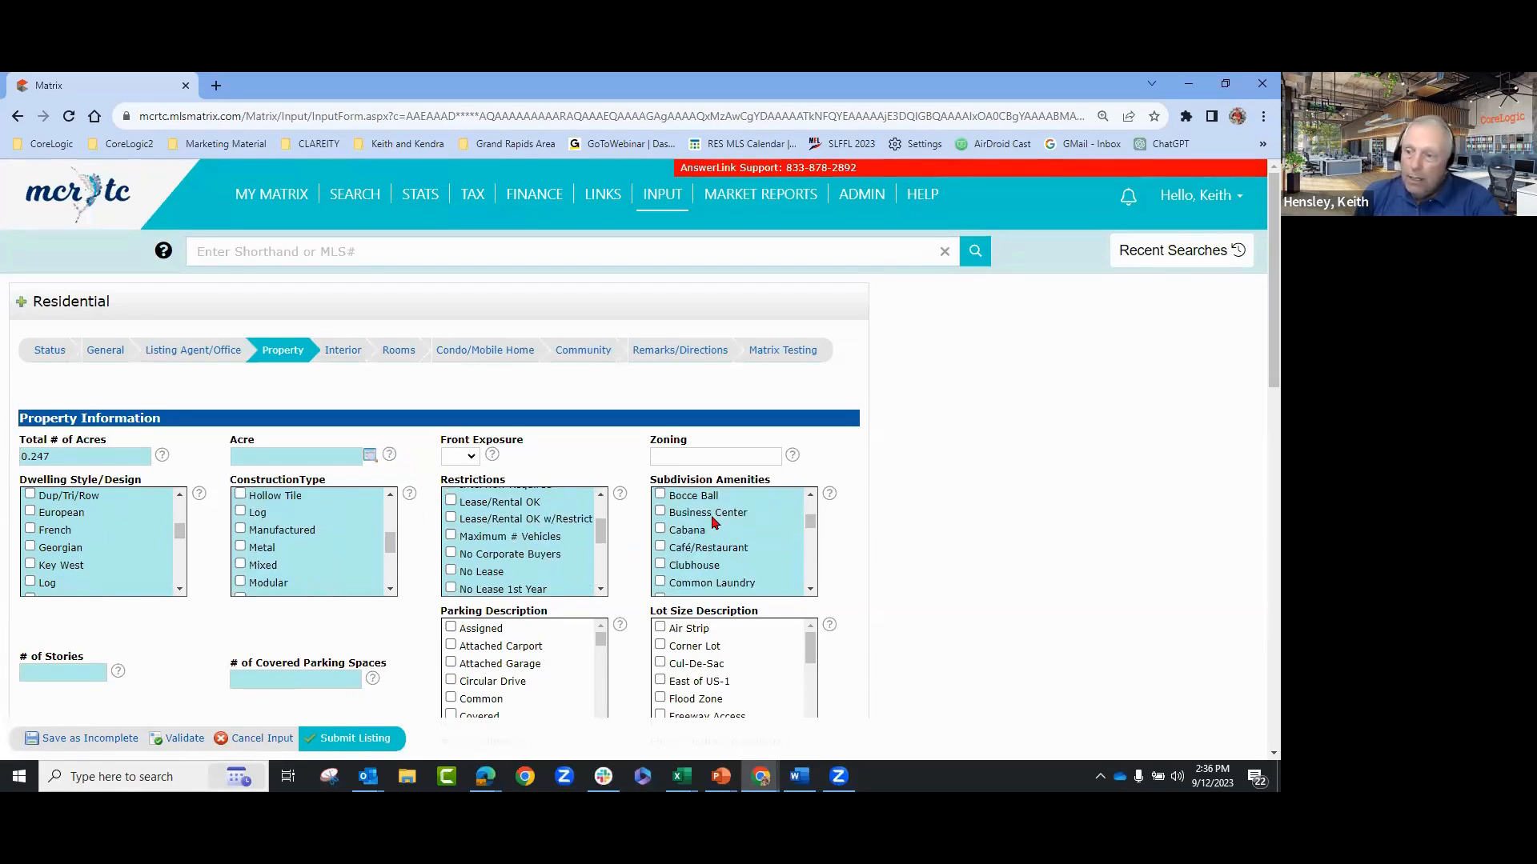
{"action": "scroll", "coordinate": [719, 522], "scroll_direction": "down", "scroll_amount": 3}
{"action": "scroll", "coordinate": [951, 565], "scroll_direction": "down", "scroll_amount": 1}
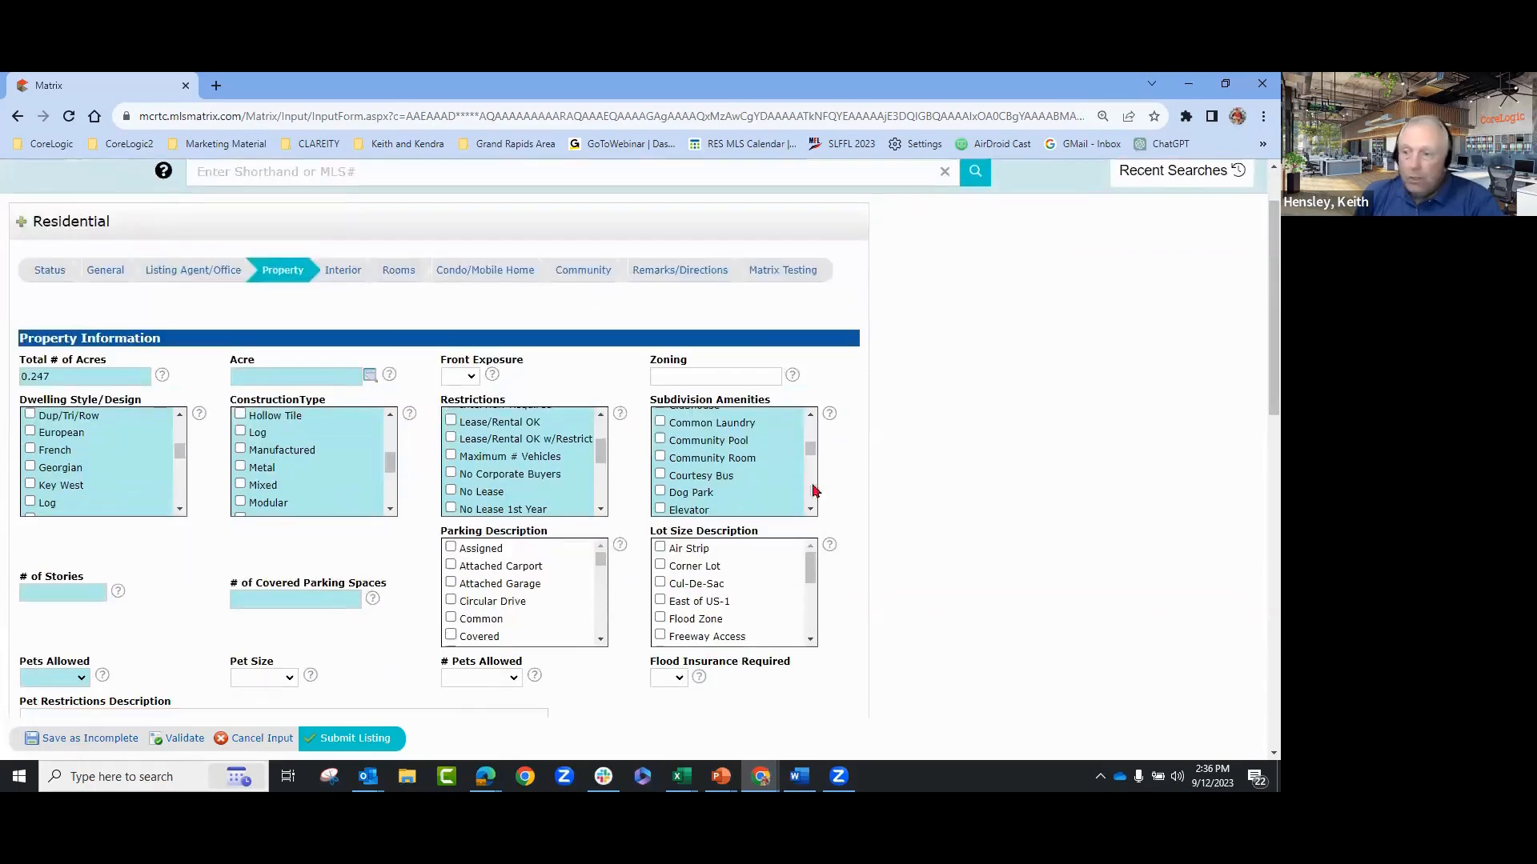
{"action": "scroll", "coordinate": [991, 550], "scroll_direction": "down", "scroll_amount": 1}
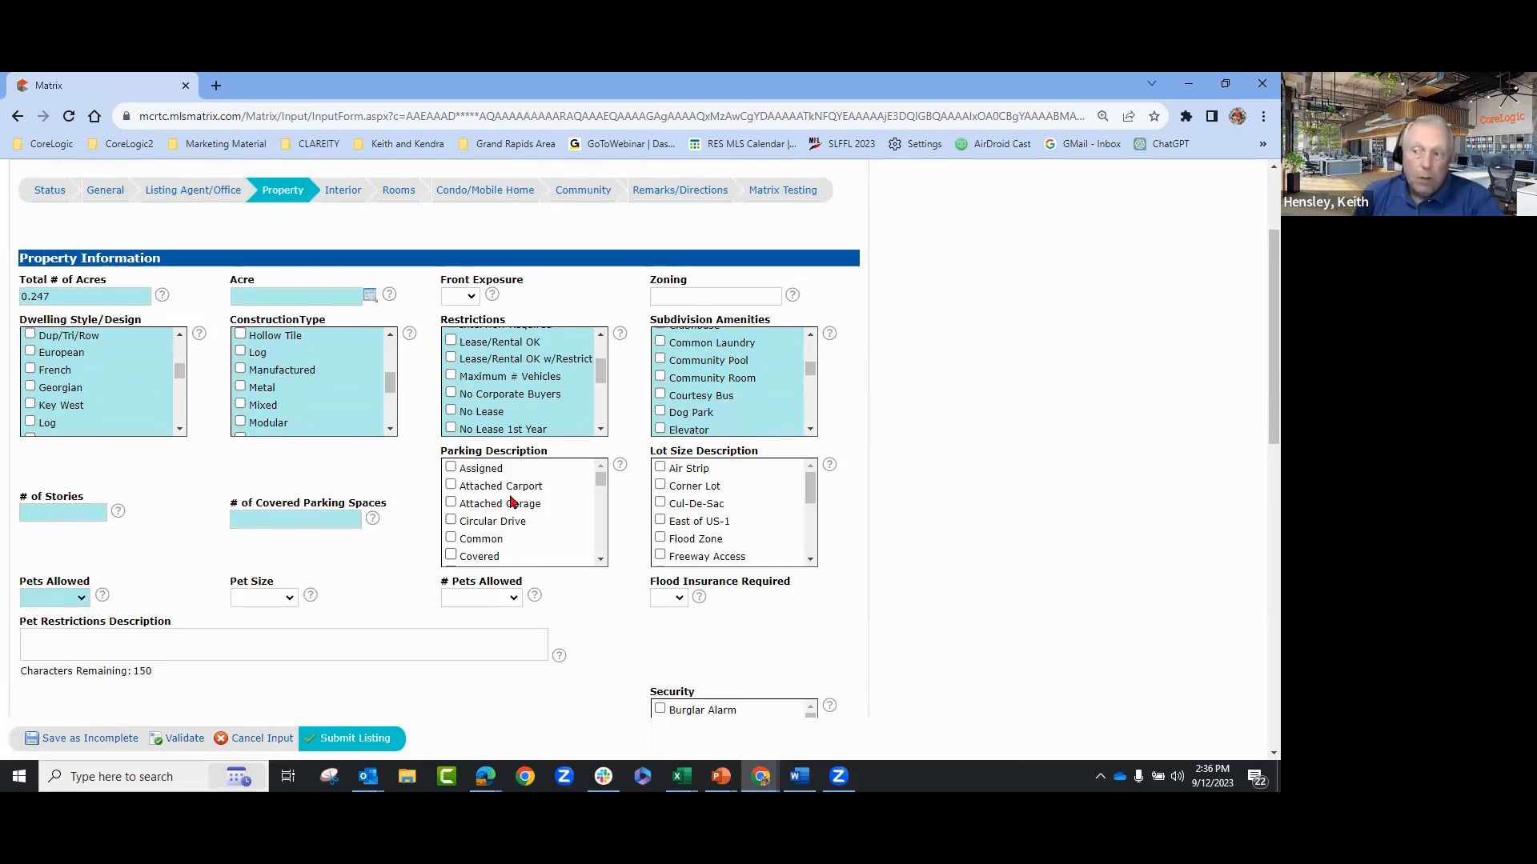
{"action": "scroll", "coordinate": [550, 505], "scroll_direction": "down", "scroll_amount": 1}
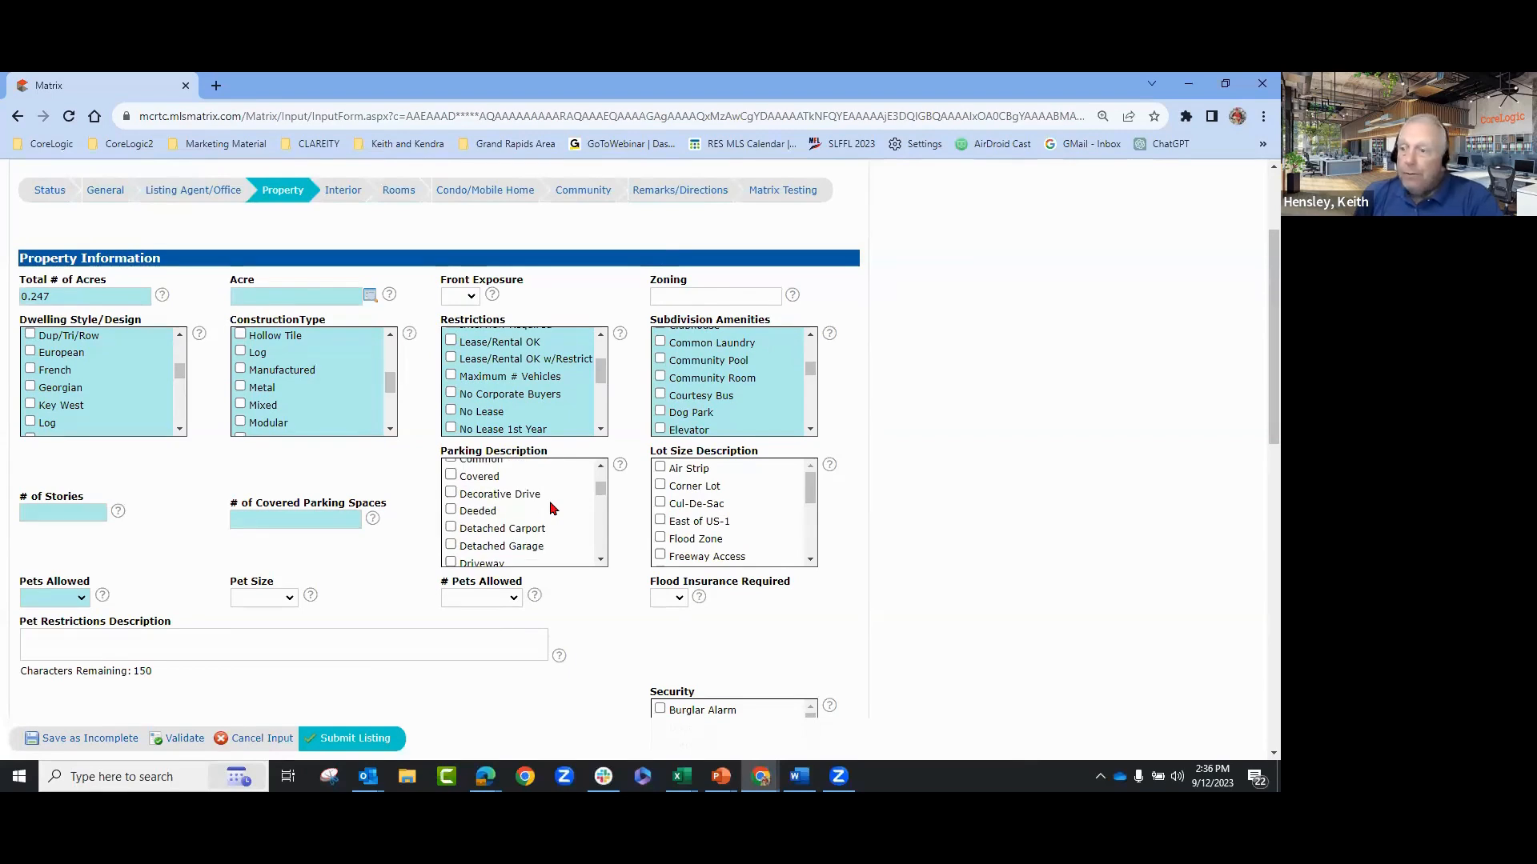
{"action": "scroll", "coordinate": [551, 507], "scroll_direction": "up", "scroll_amount": 1}
{"action": "left_click", "coordinate": [451, 503]}
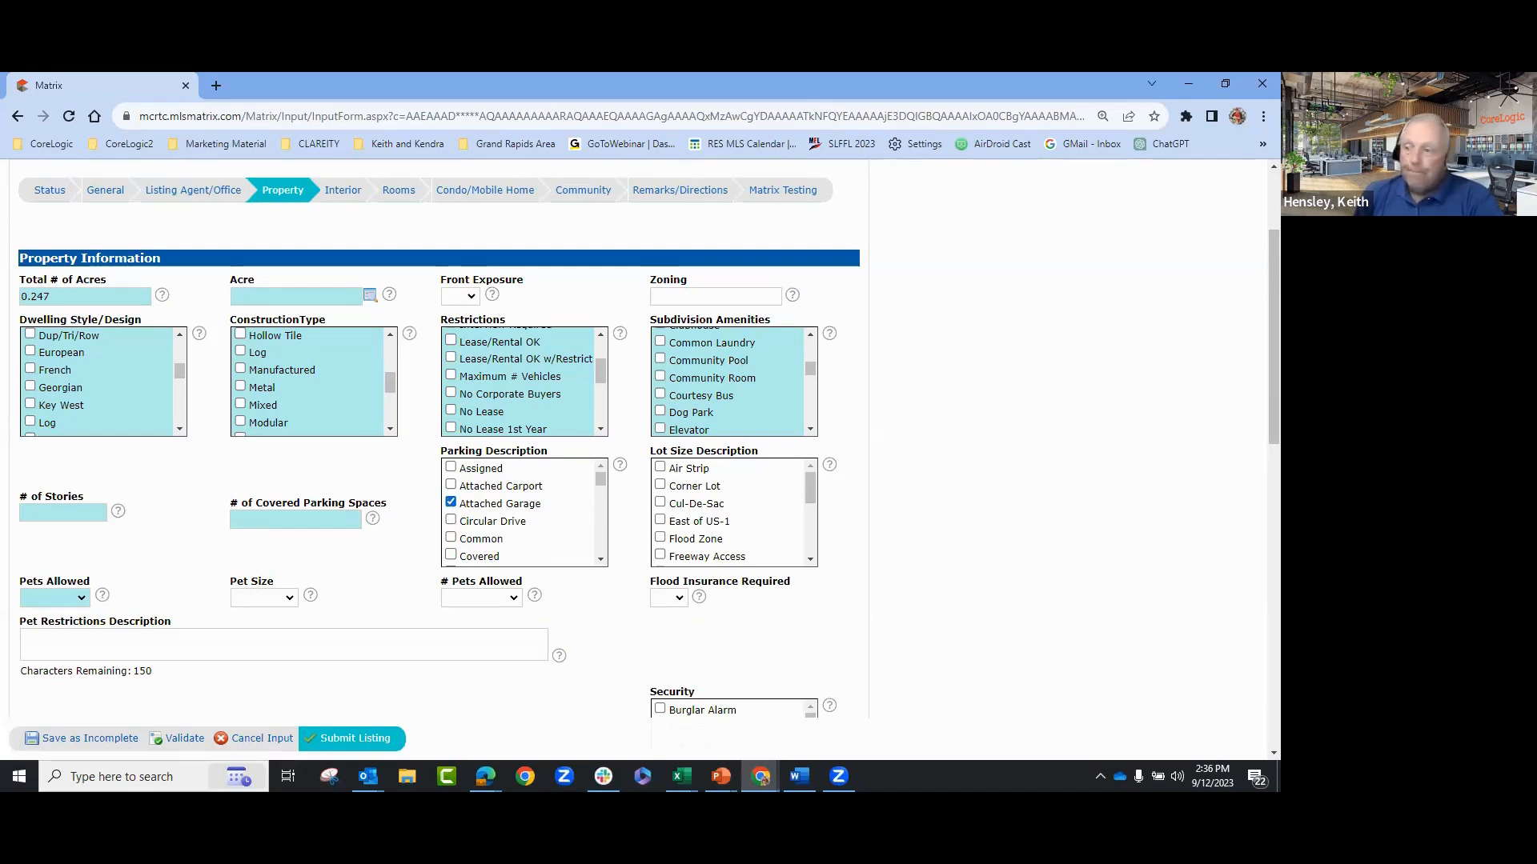
- Scroll further down through the remaining Property section fields
{"action": "scroll", "coordinate": [548, 553], "scroll_direction": "down", "scroll_amount": 4}
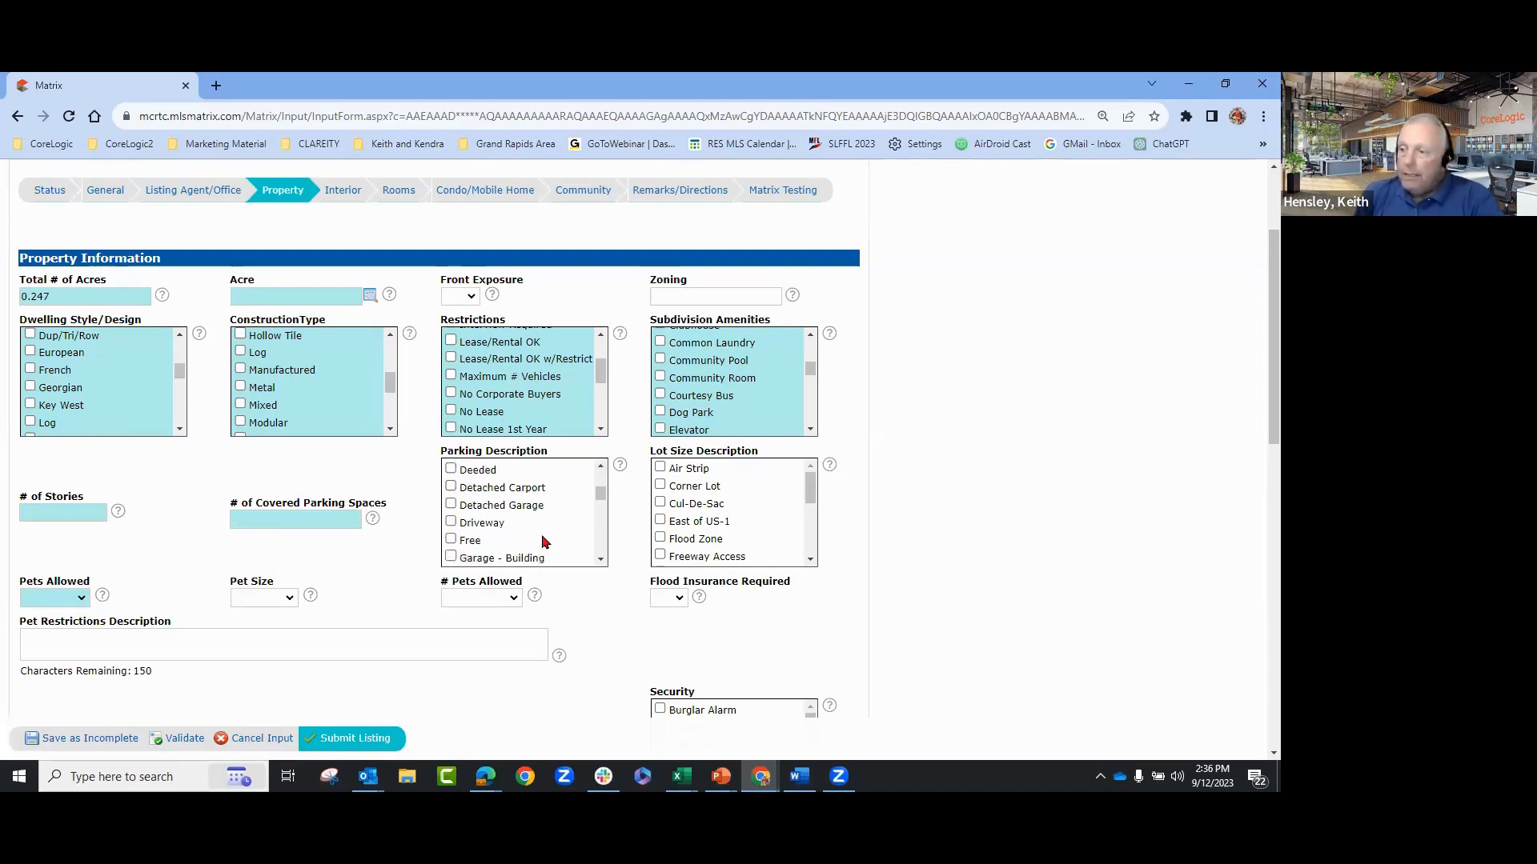
{"action": "scroll", "coordinate": [542, 542], "scroll_direction": "down", "scroll_amount": 2}
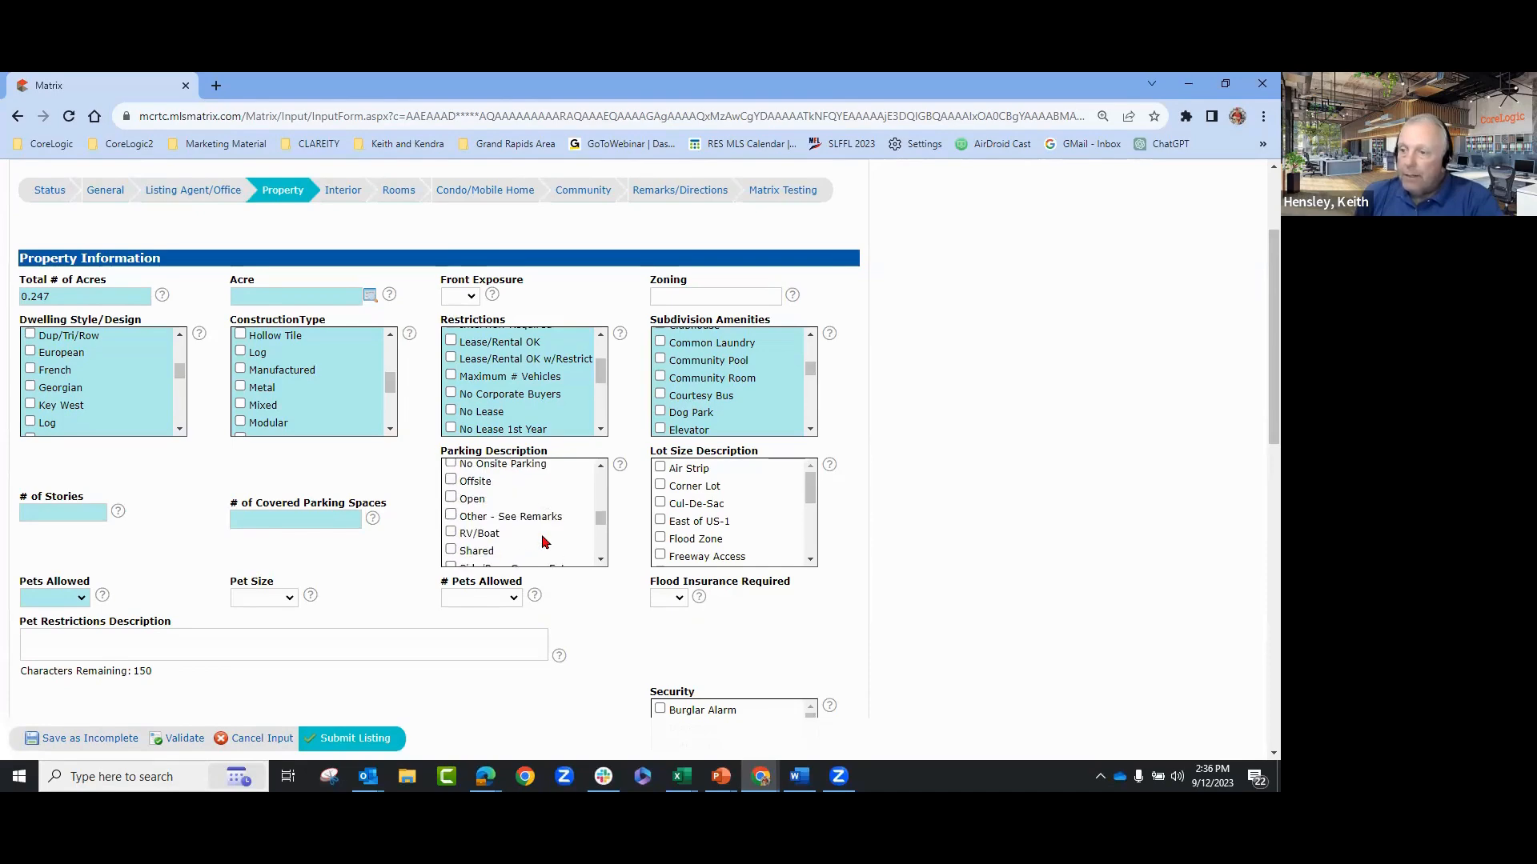
{"action": "scroll", "coordinate": [543, 543], "scroll_direction": "down", "scroll_amount": 3}
{"action": "scroll", "coordinate": [542, 543], "scroll_direction": "down", "scroll_amount": 6}
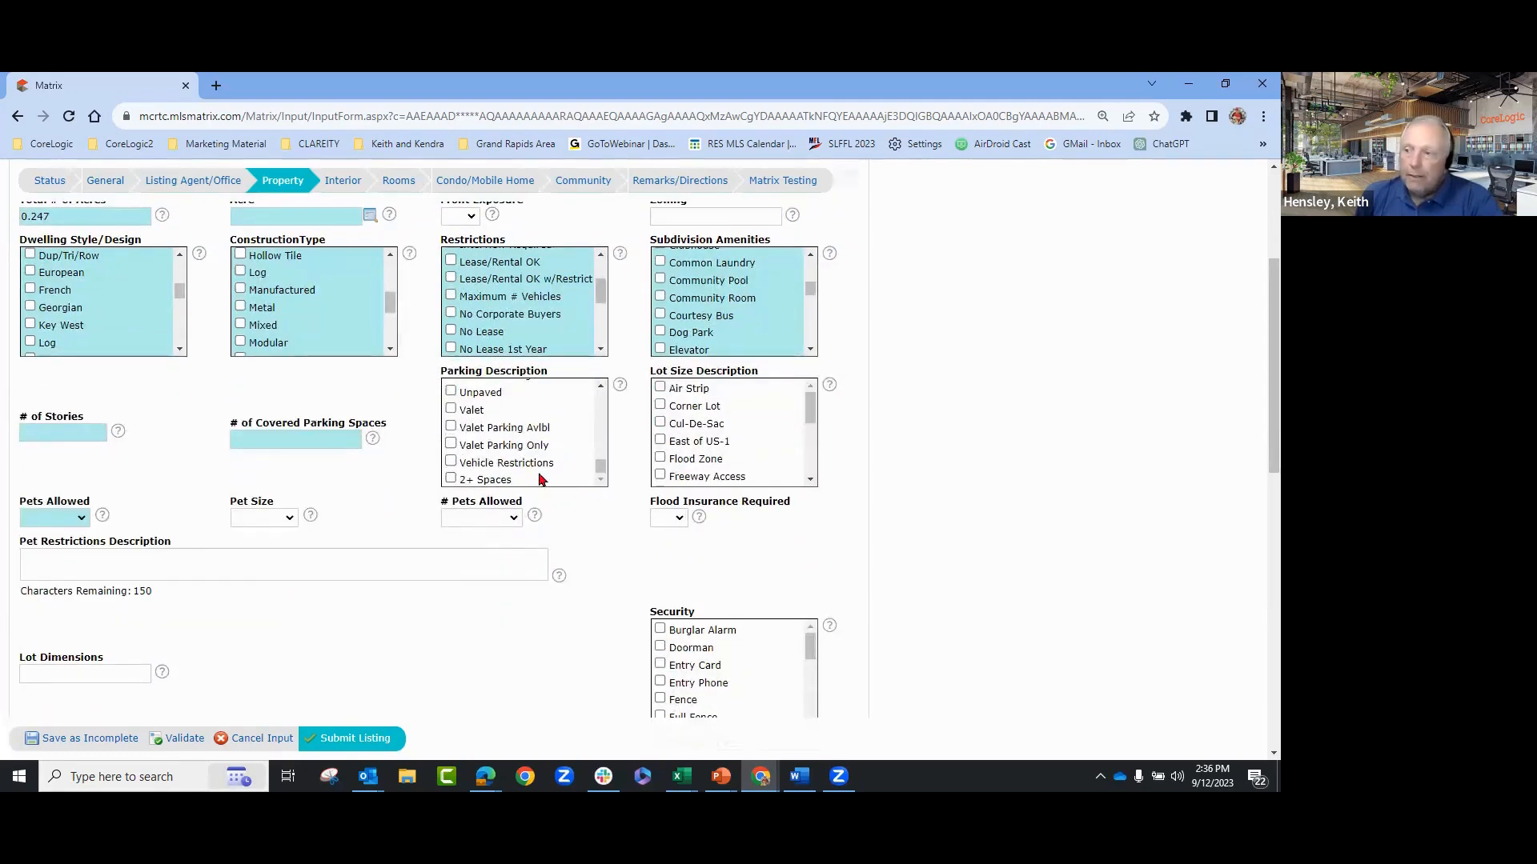
{"action": "left_click", "coordinate": [603, 386]}
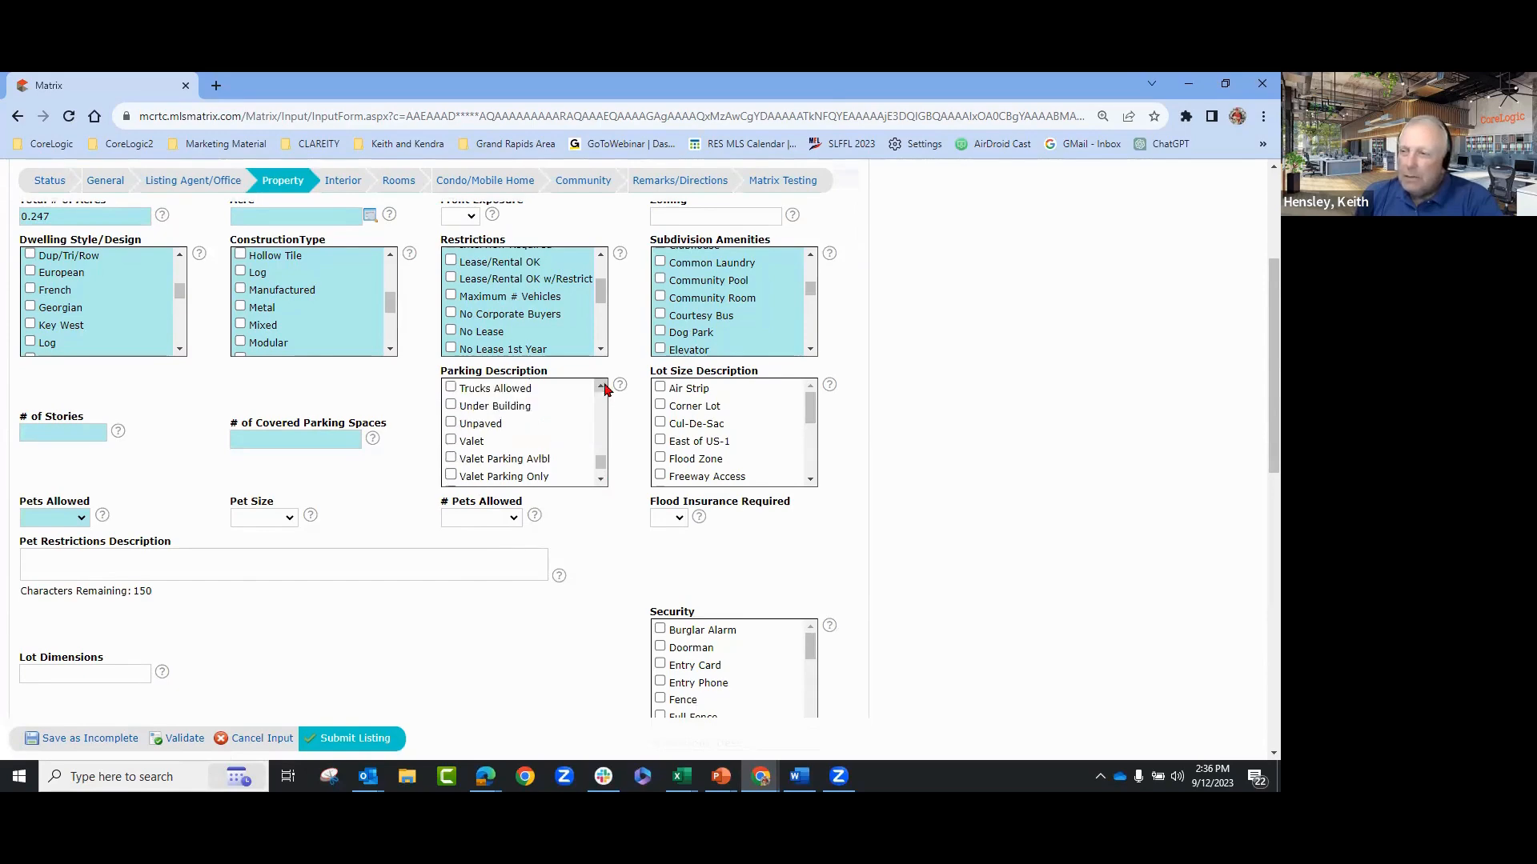
{"action": "left_click_drag", "start_coordinate": [604, 387], "coordinate": [605, 388]}
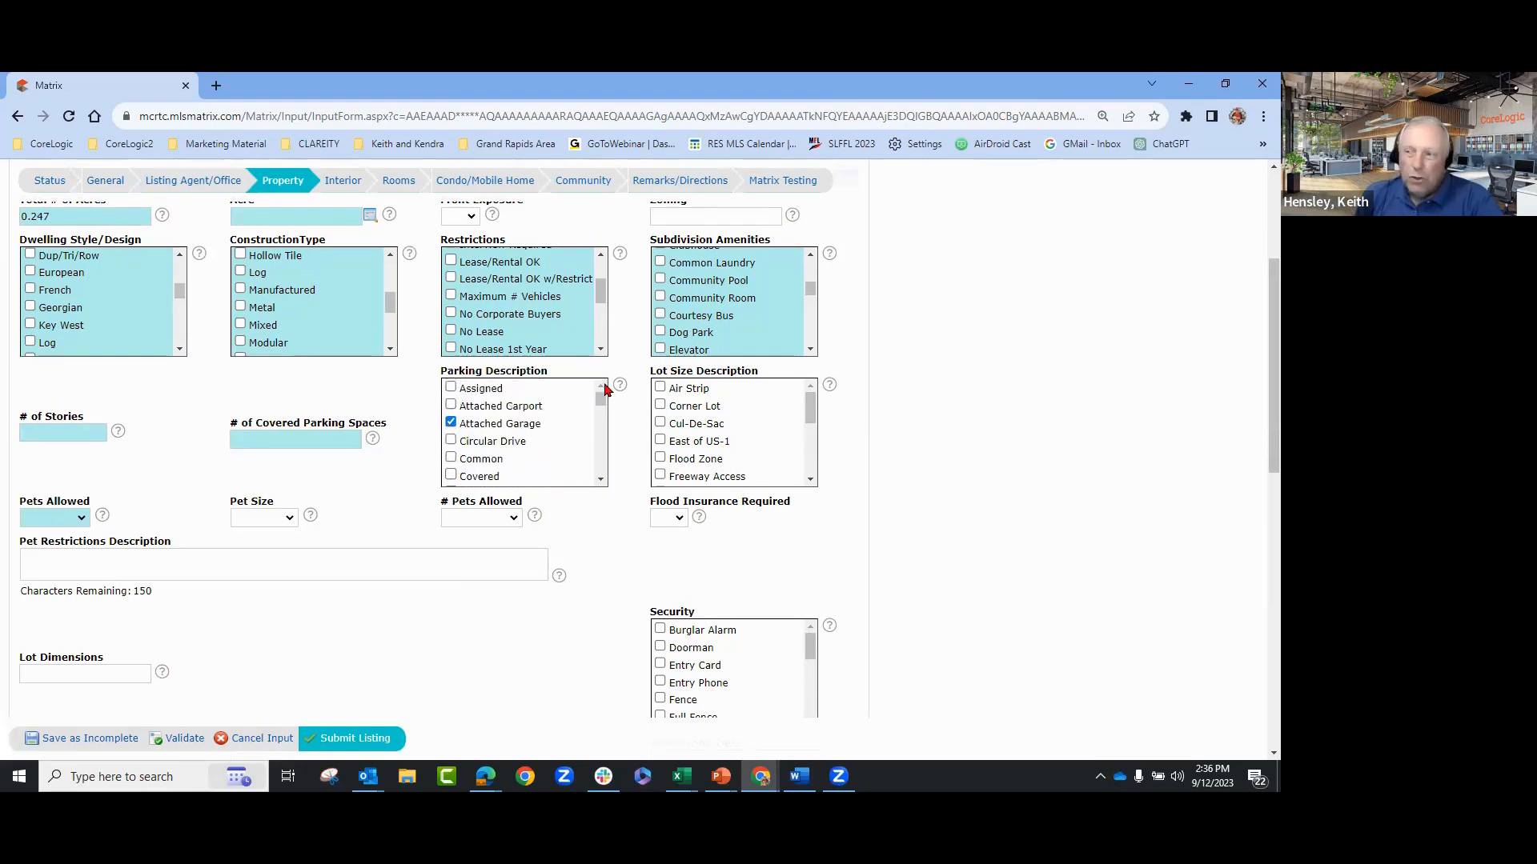
{"action": "scroll", "coordinate": [596, 472], "scroll_direction": "down", "scroll_amount": 5}
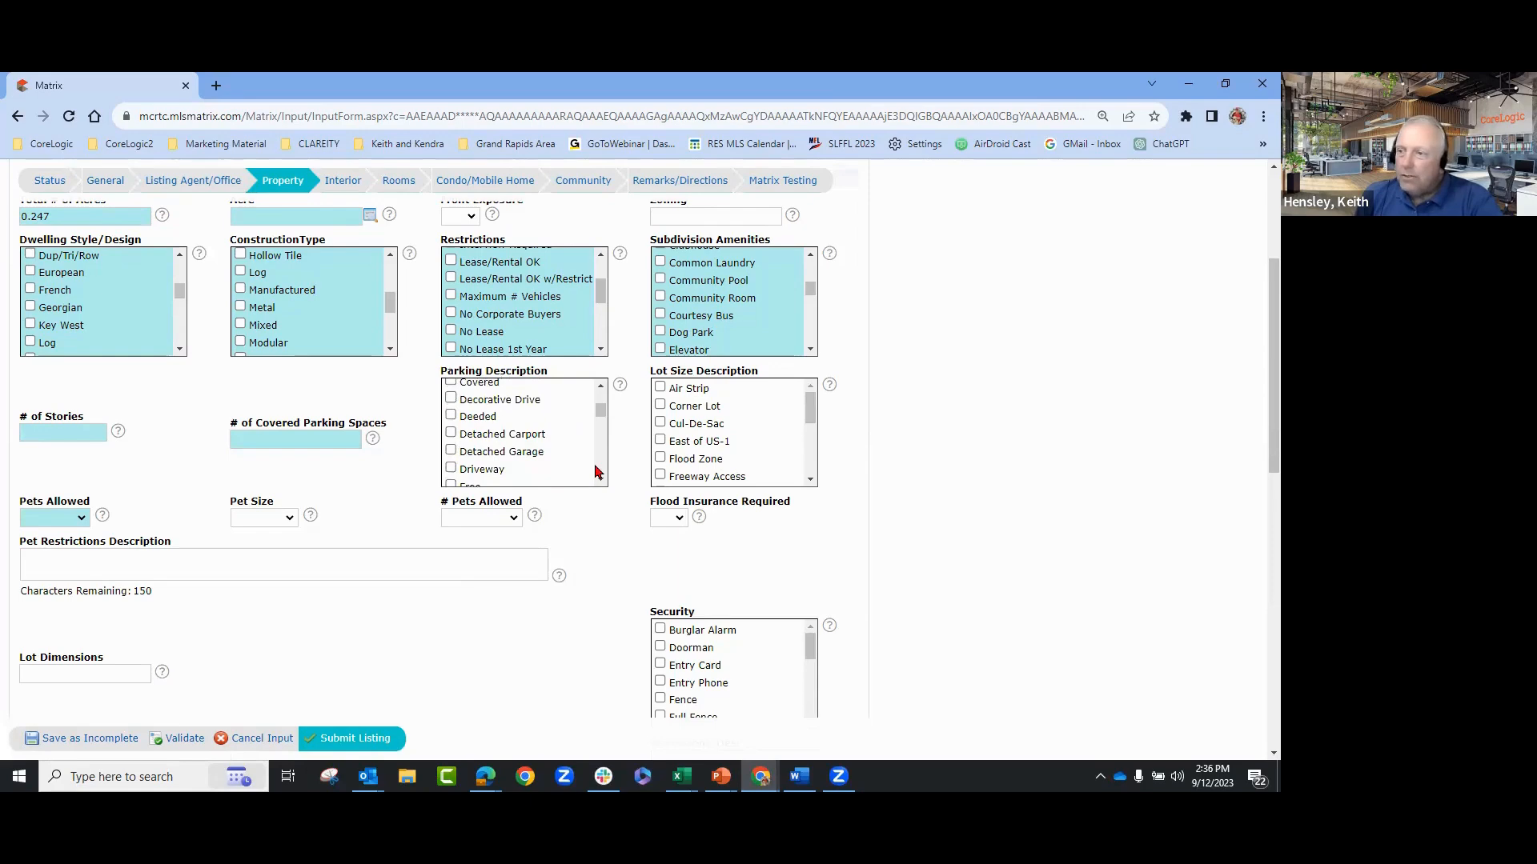
{"action": "scroll", "coordinate": [599, 476], "scroll_direction": "down", "scroll_amount": 2}
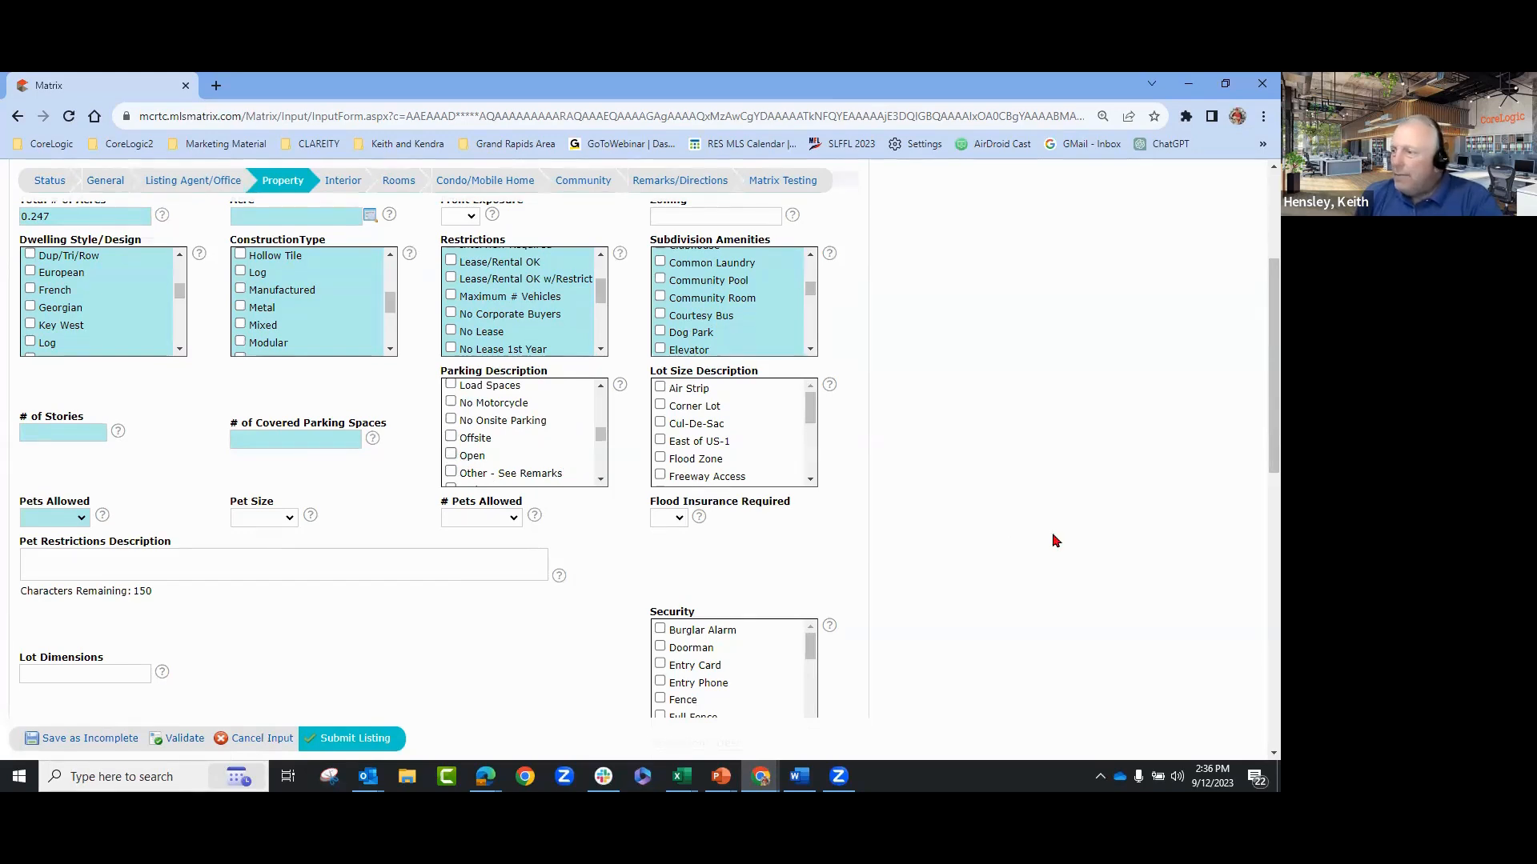
{"action": "scroll", "coordinate": [1033, 534], "scroll_direction": "down", "scroll_amount": 1}
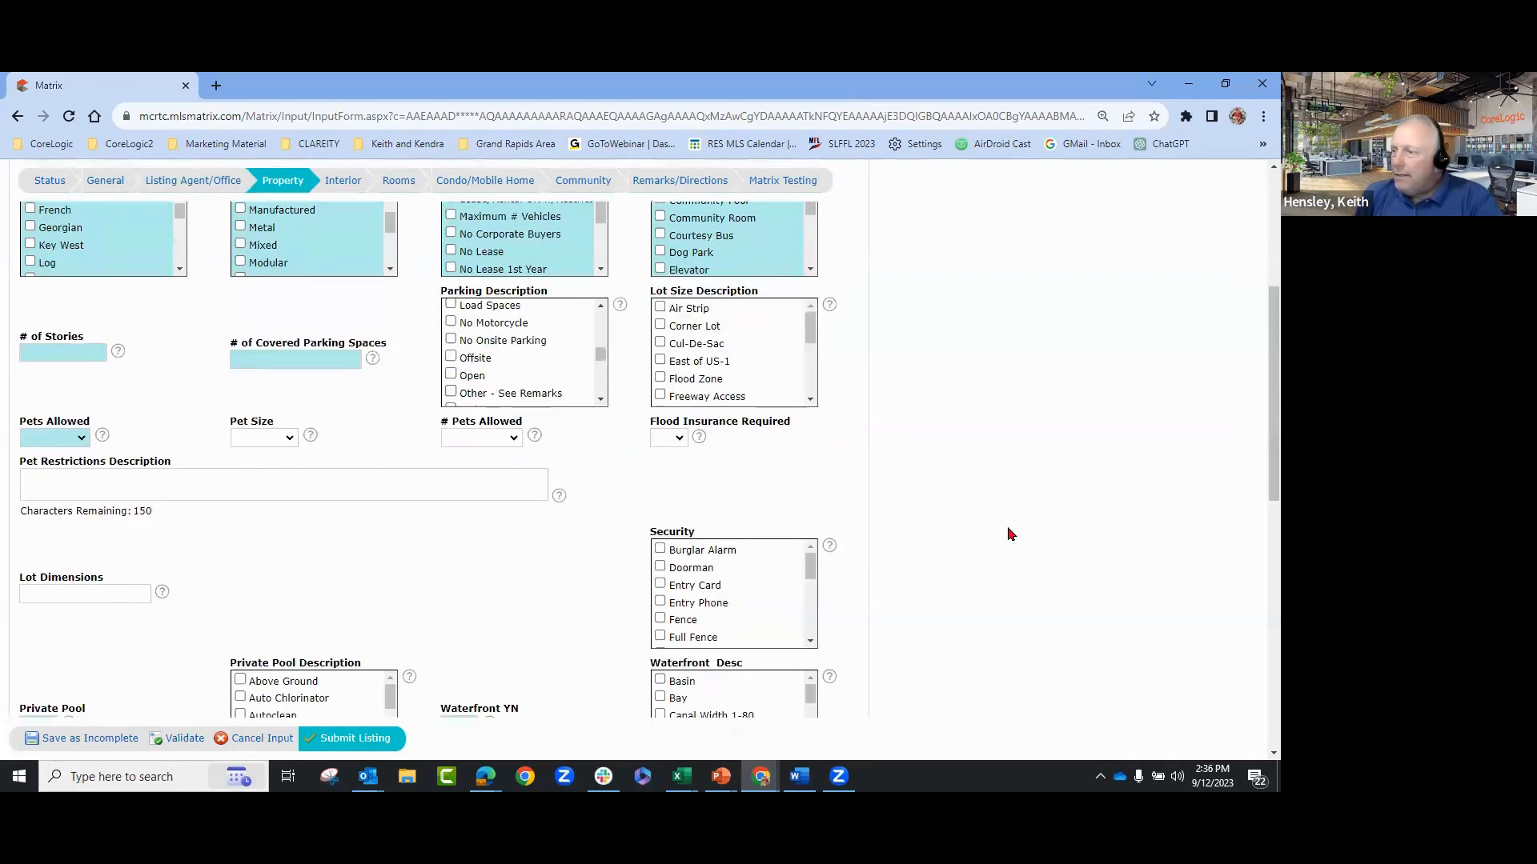
{"action": "left_click", "coordinate": [602, 402]}
{"action": "left_click", "coordinate": [601, 401]}
{"action": "left_click", "coordinate": [602, 402]}
{"action": "left_click", "coordinate": [602, 402]}
{"action": "left_click", "coordinate": [602, 401]}
{"action": "left_click", "coordinate": [602, 402]}
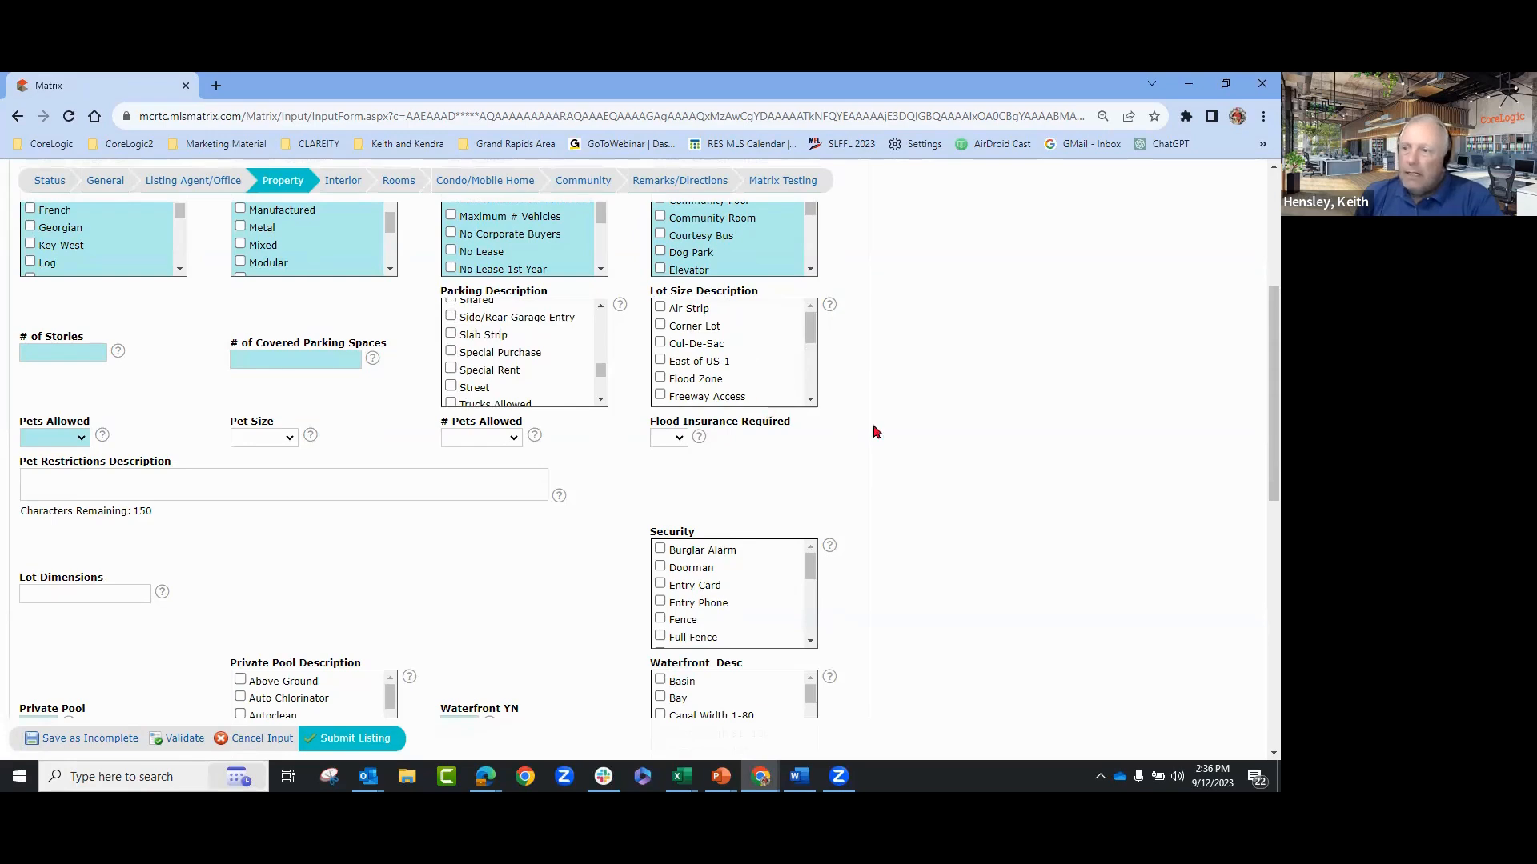
{"action": "scroll", "coordinate": [747, 440], "scroll_direction": "down", "scroll_amount": 1}
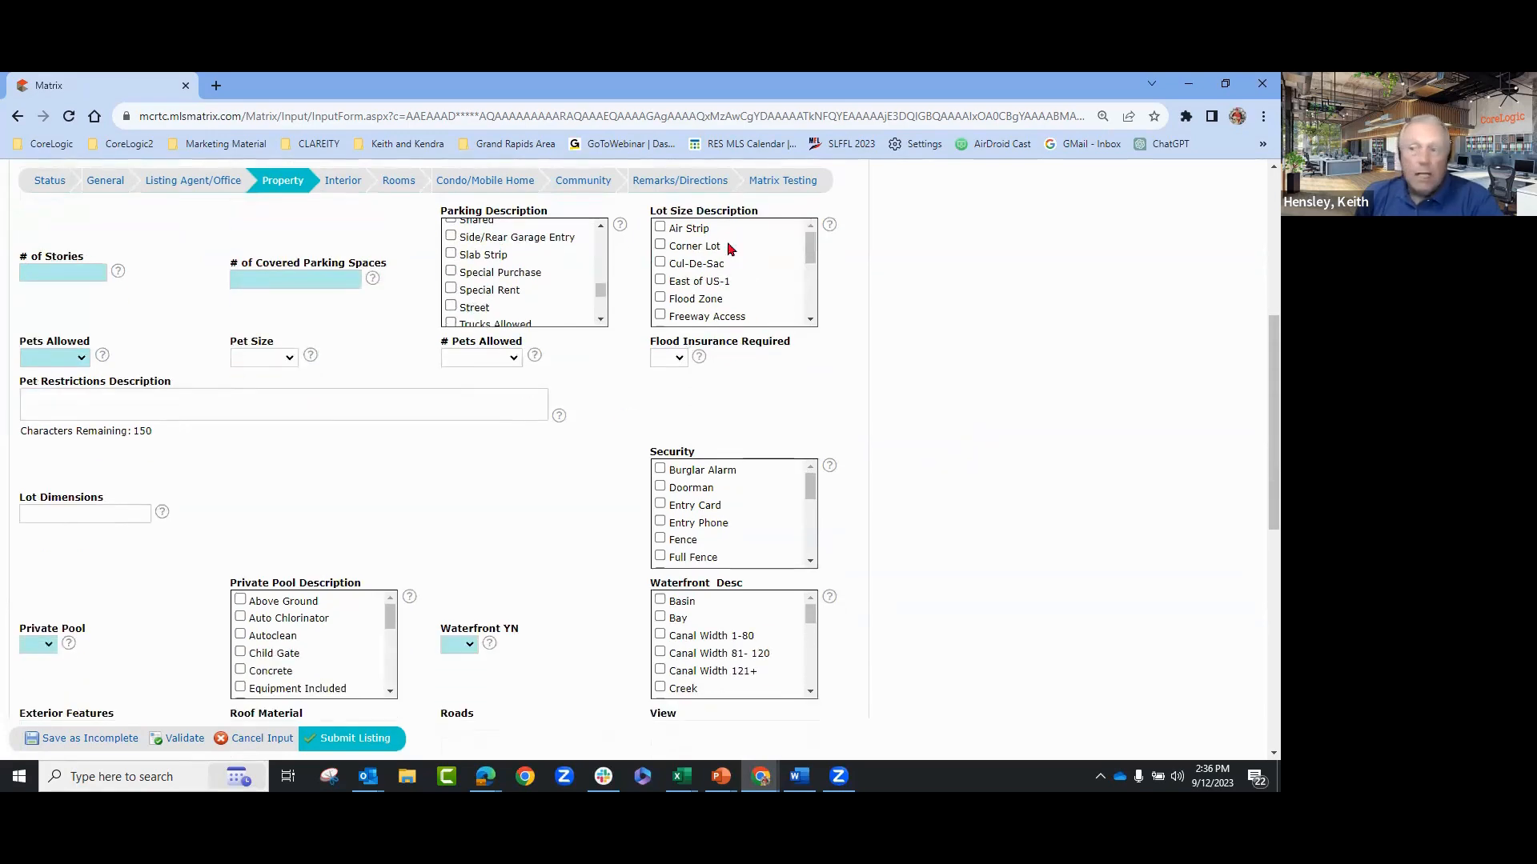
{"action": "left_click", "coordinate": [811, 319]}
{"action": "left_click", "coordinate": [811, 319]}
{"action": "left_click", "coordinate": [810, 320]}
{"action": "left_click", "coordinate": [811, 319]}
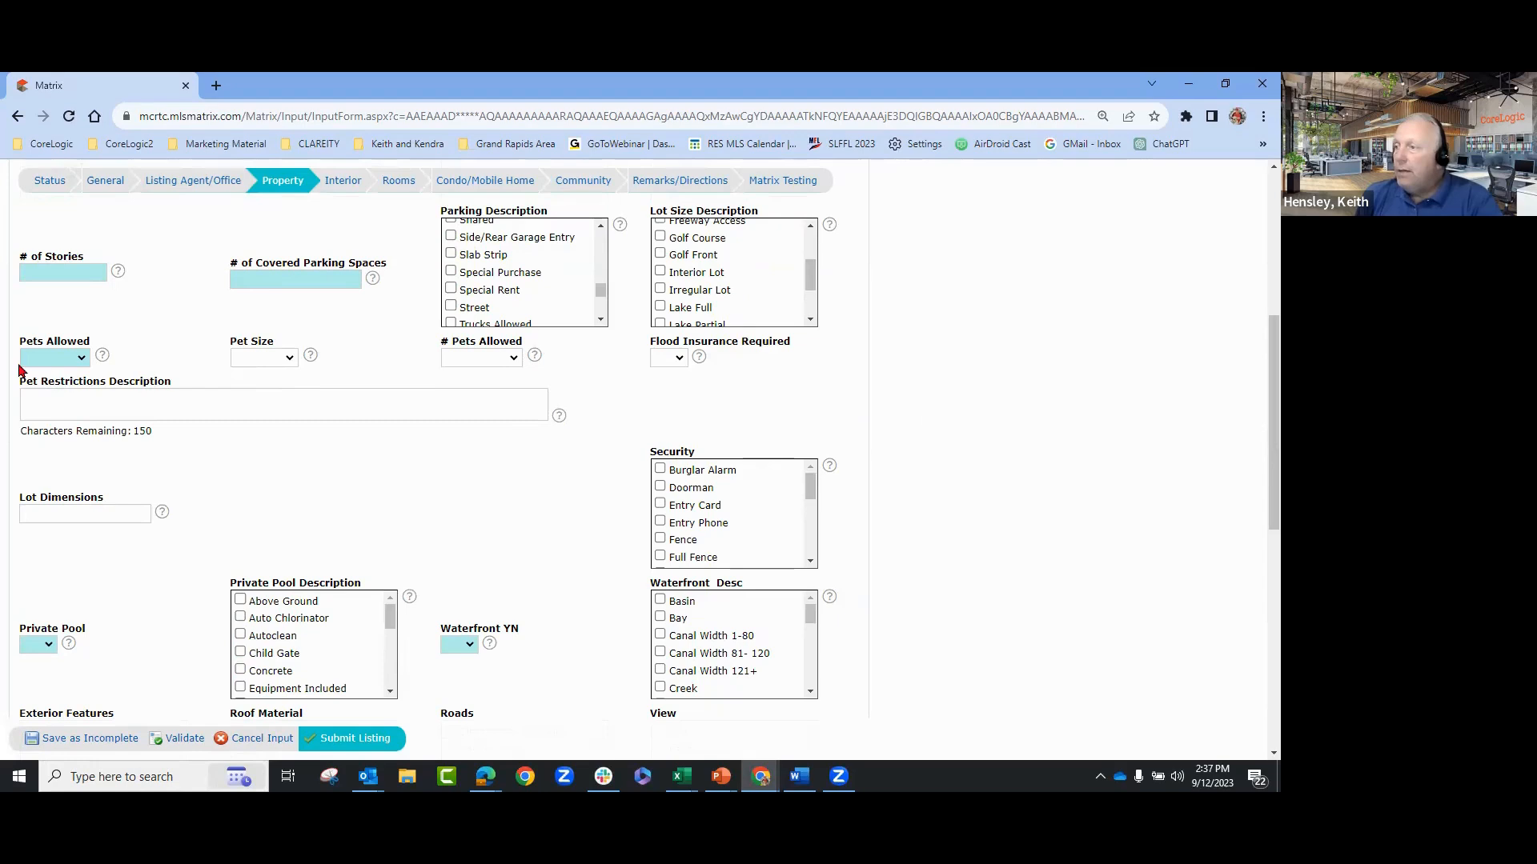
{"action": "scroll", "coordinate": [675, 353], "scroll_direction": "down", "scroll_amount": 1}
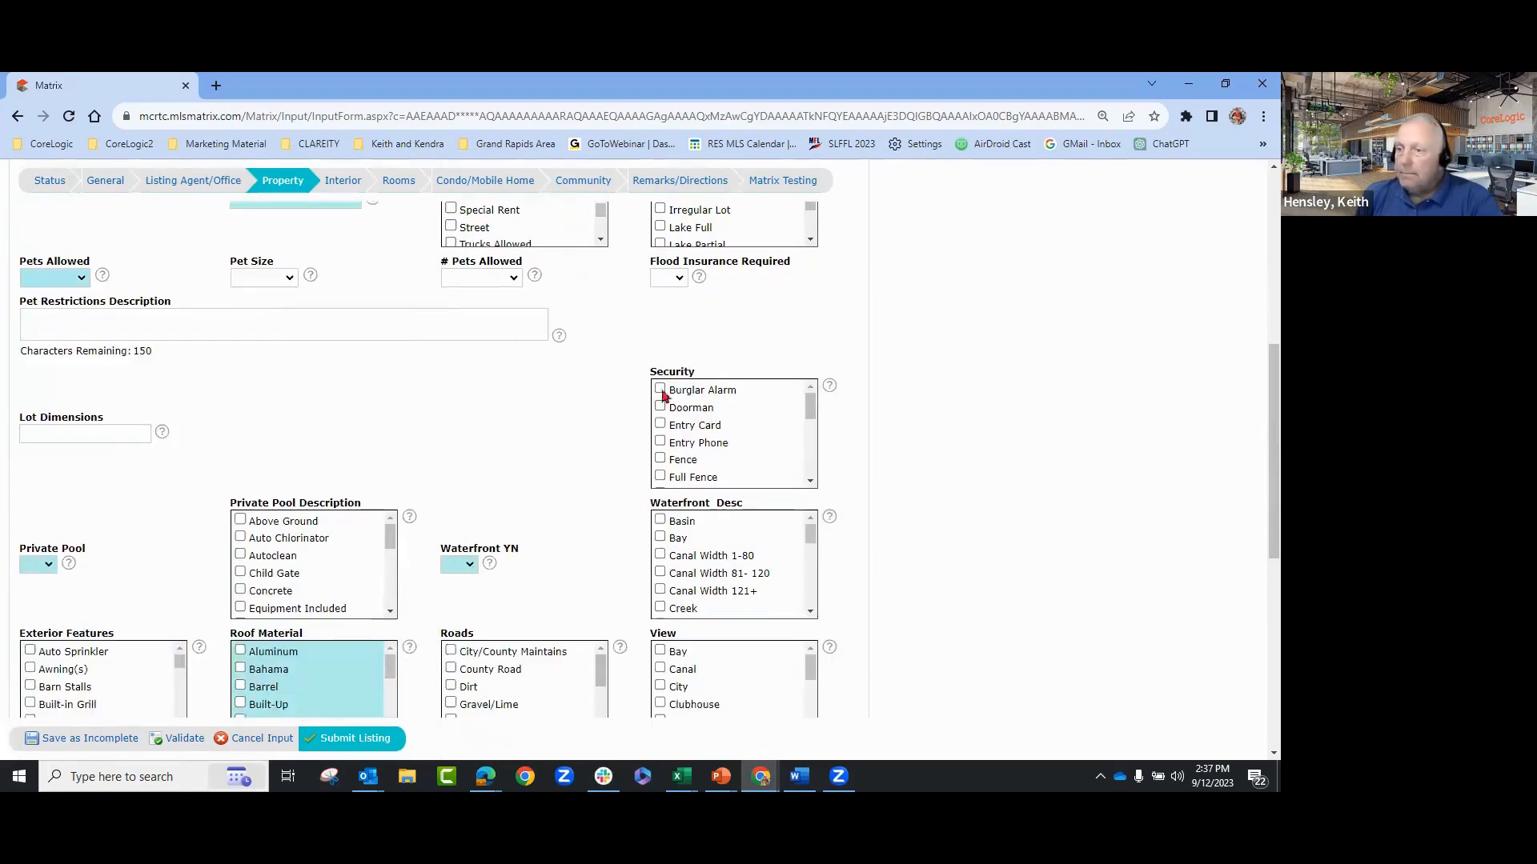
{"action": "scroll", "coordinate": [556, 453], "scroll_direction": "down", "scroll_amount": 1}
{"action": "scroll", "coordinate": [537, 449], "scroll_direction": "down", "scroll_amount": 1}
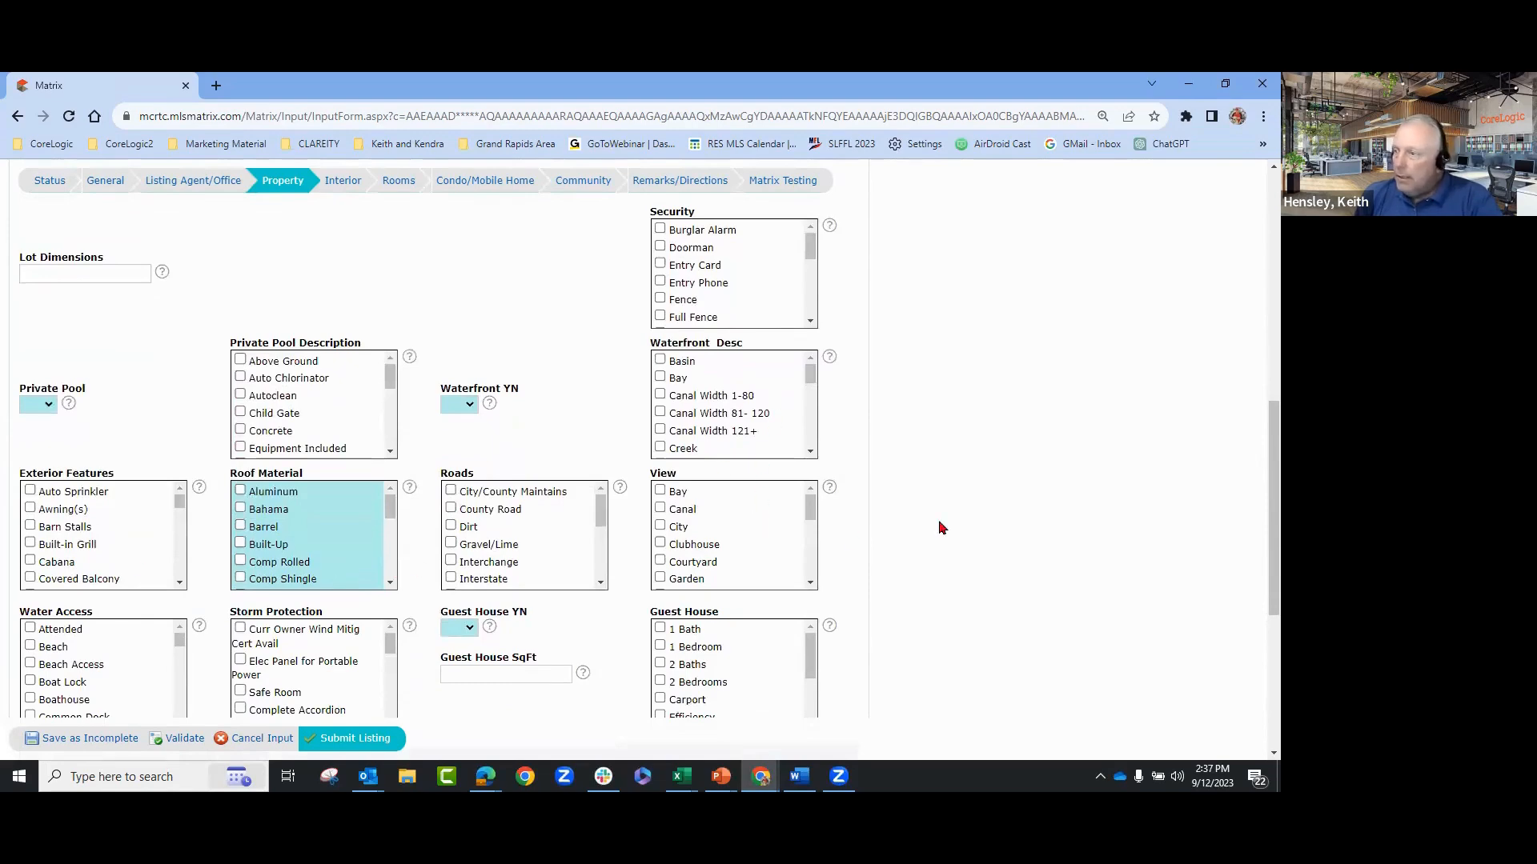
{"action": "scroll", "coordinate": [943, 528], "scroll_direction": "down", "scroll_amount": 1}
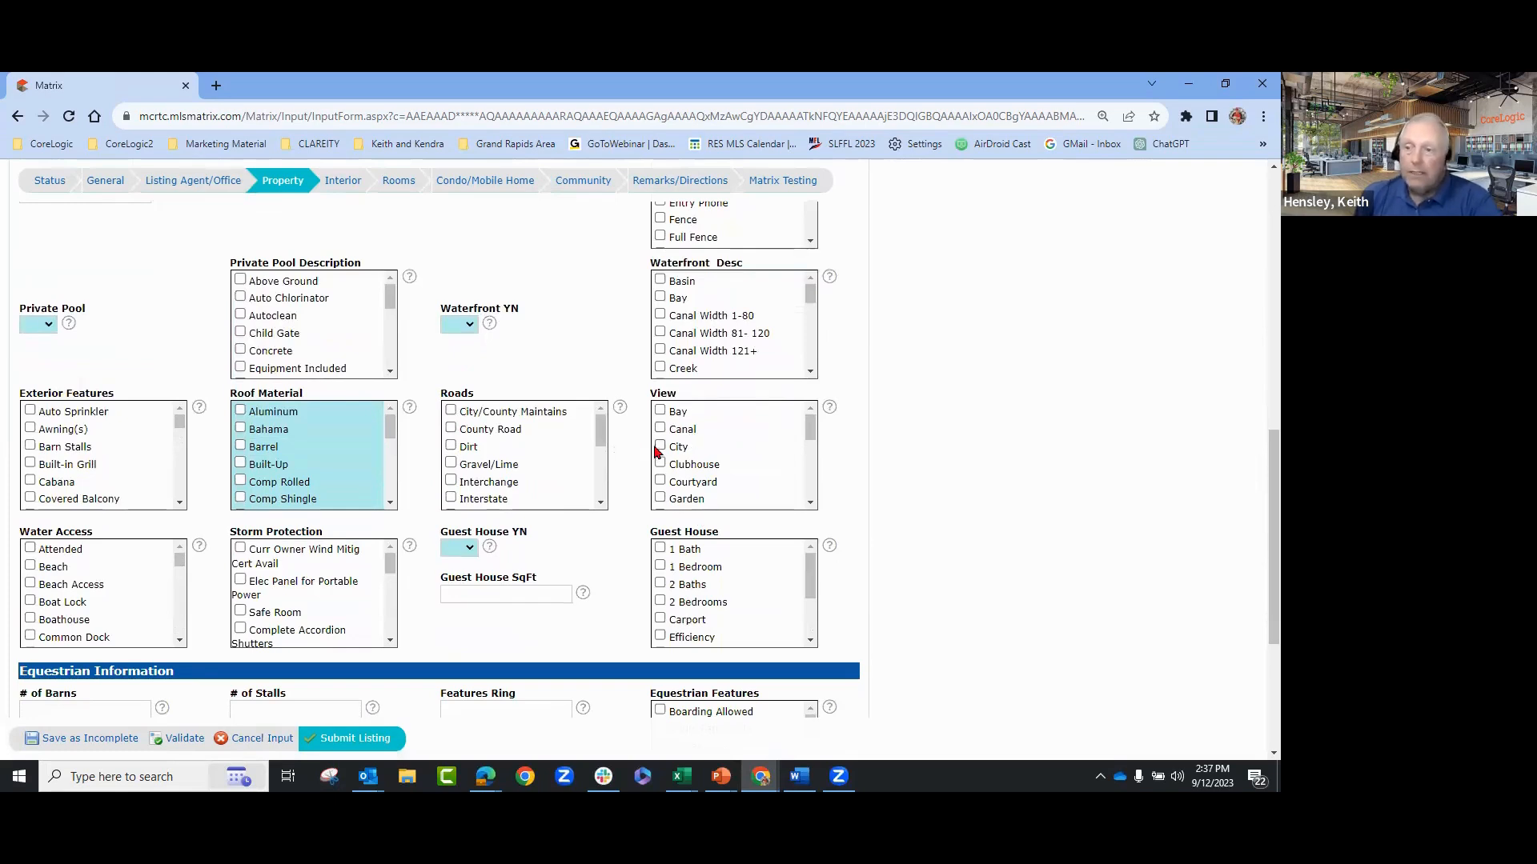
{"action": "scroll", "coordinate": [660, 458], "scroll_direction": "down", "scroll_amount": 1}
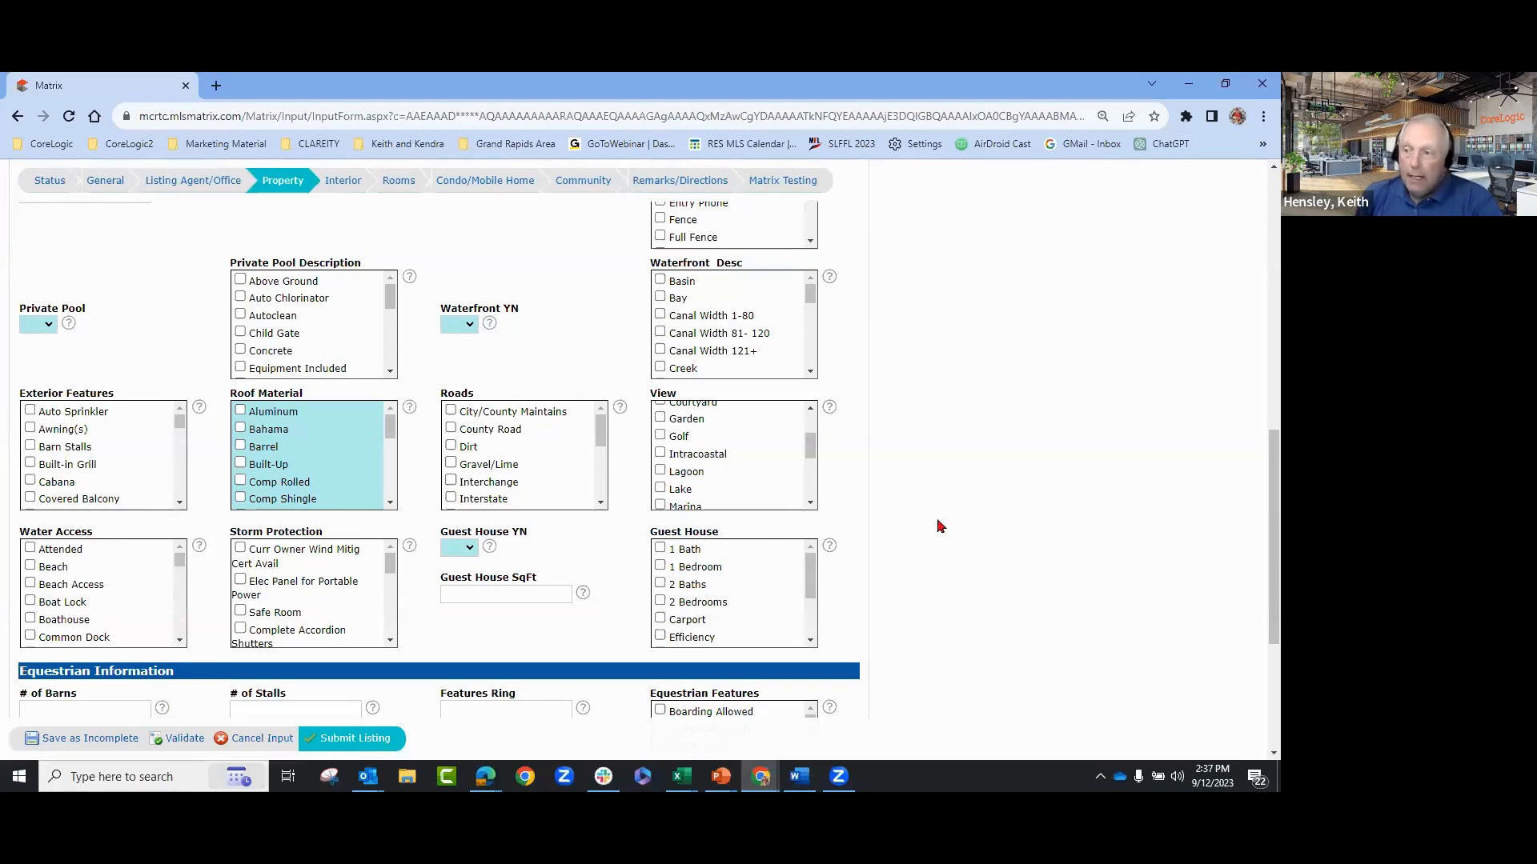
{"action": "scroll", "coordinate": [941, 526], "scroll_direction": "down", "scroll_amount": 1}
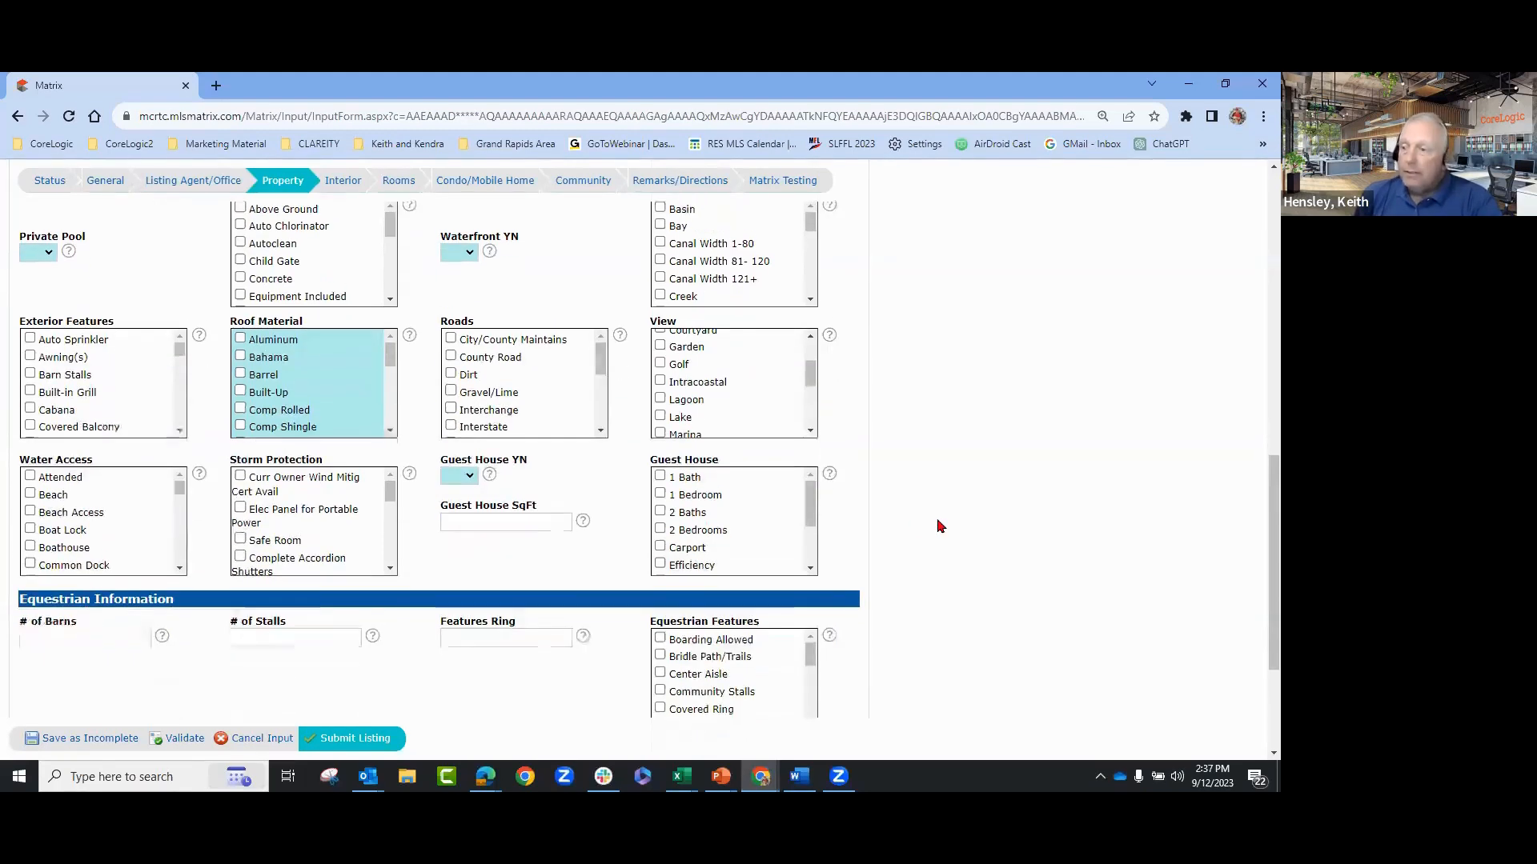
{"action": "scroll", "coordinate": [941, 526], "scroll_direction": "down", "scroll_amount": 1}
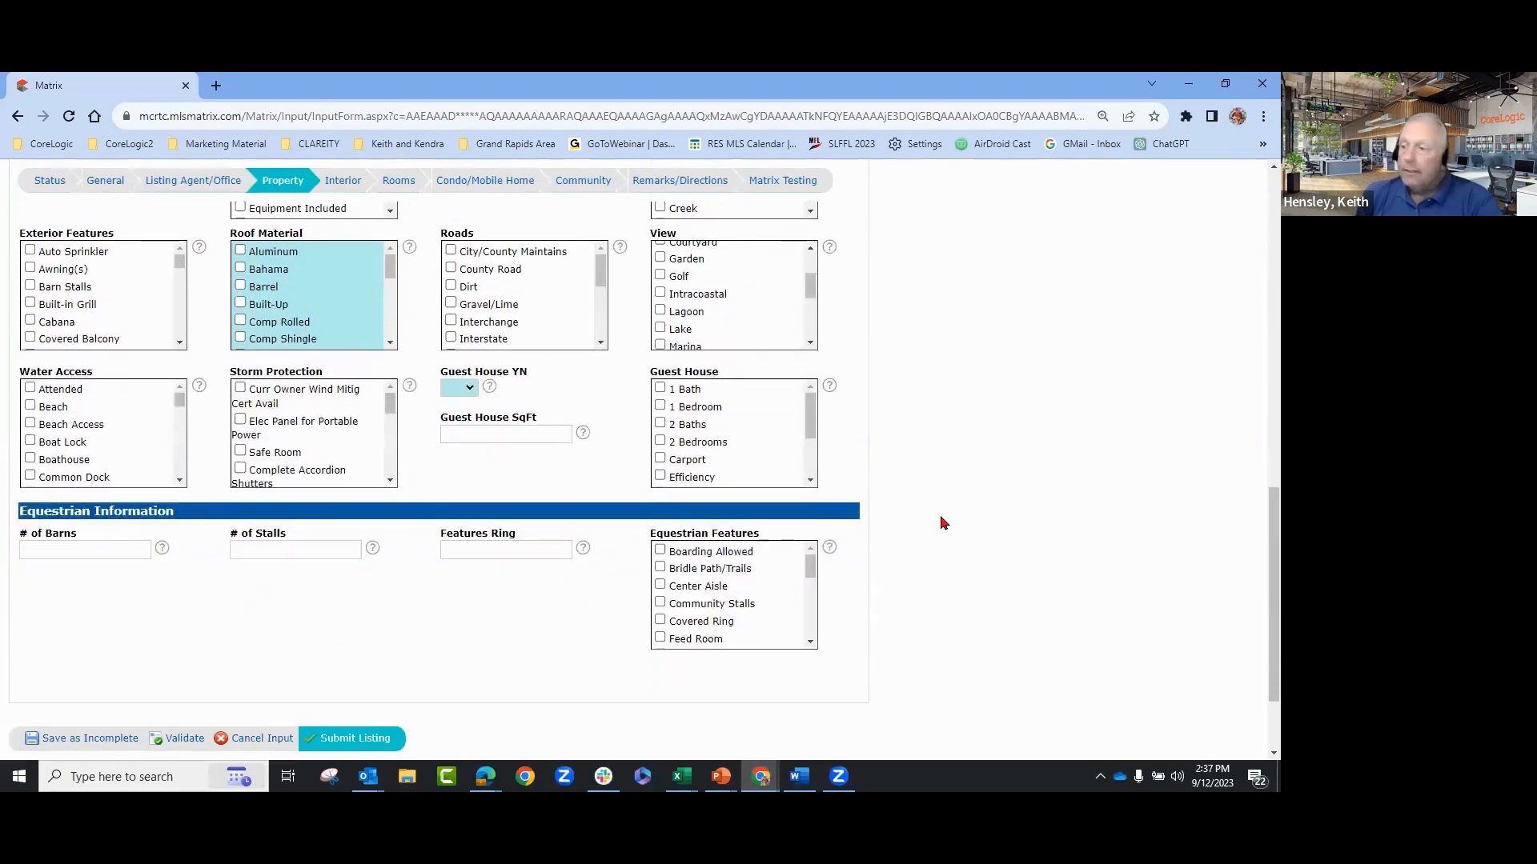
{"action": "scroll", "coordinate": [940, 526], "scroll_direction": "down", "scroll_amount": 1}
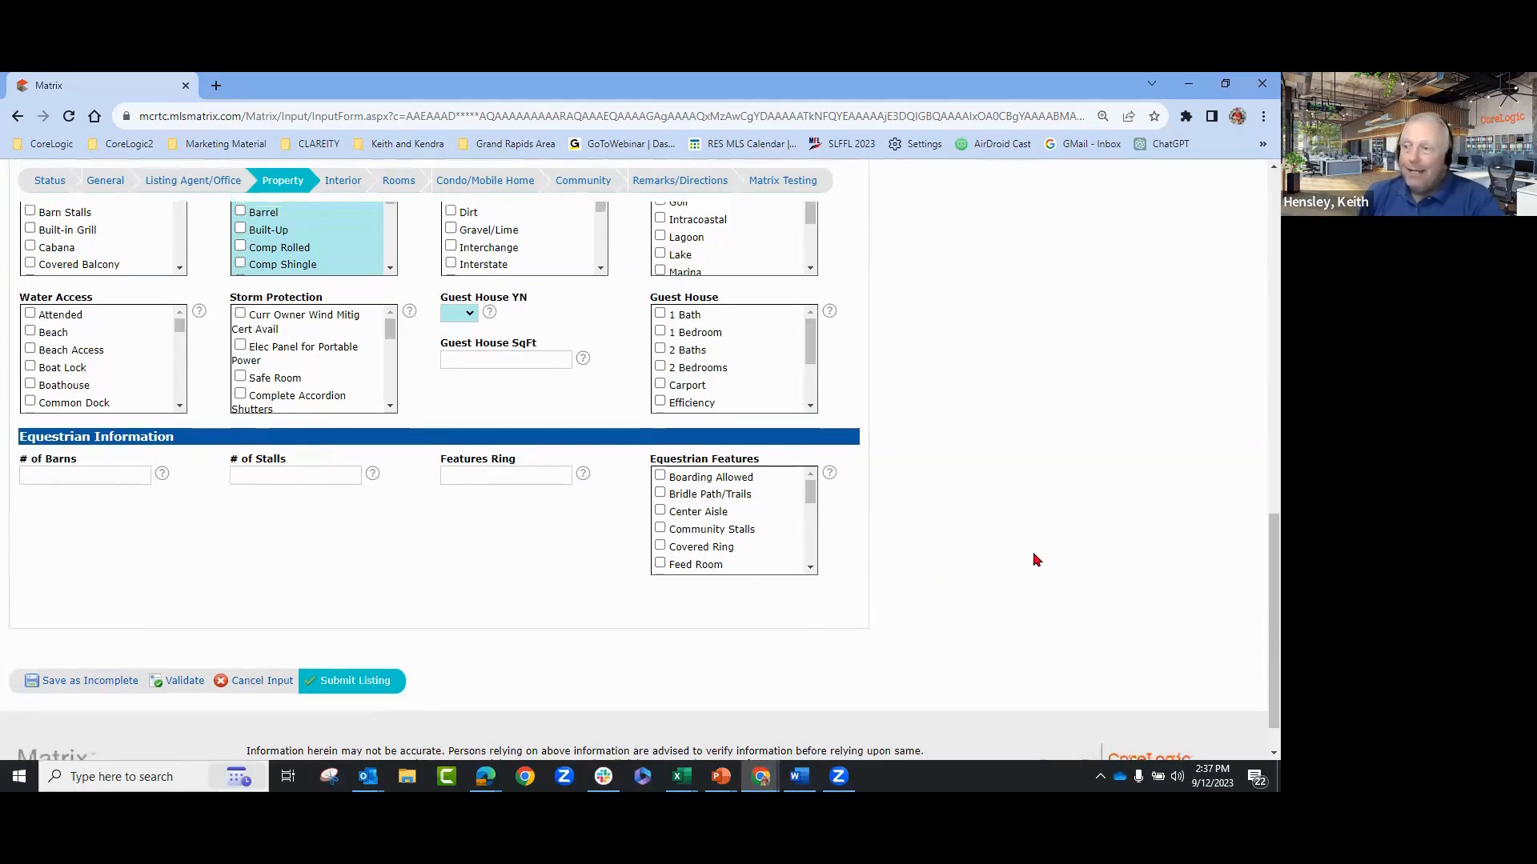
{"action": "scroll", "coordinate": [720, 448], "scroll_direction": "up", "scroll_amount": 15}
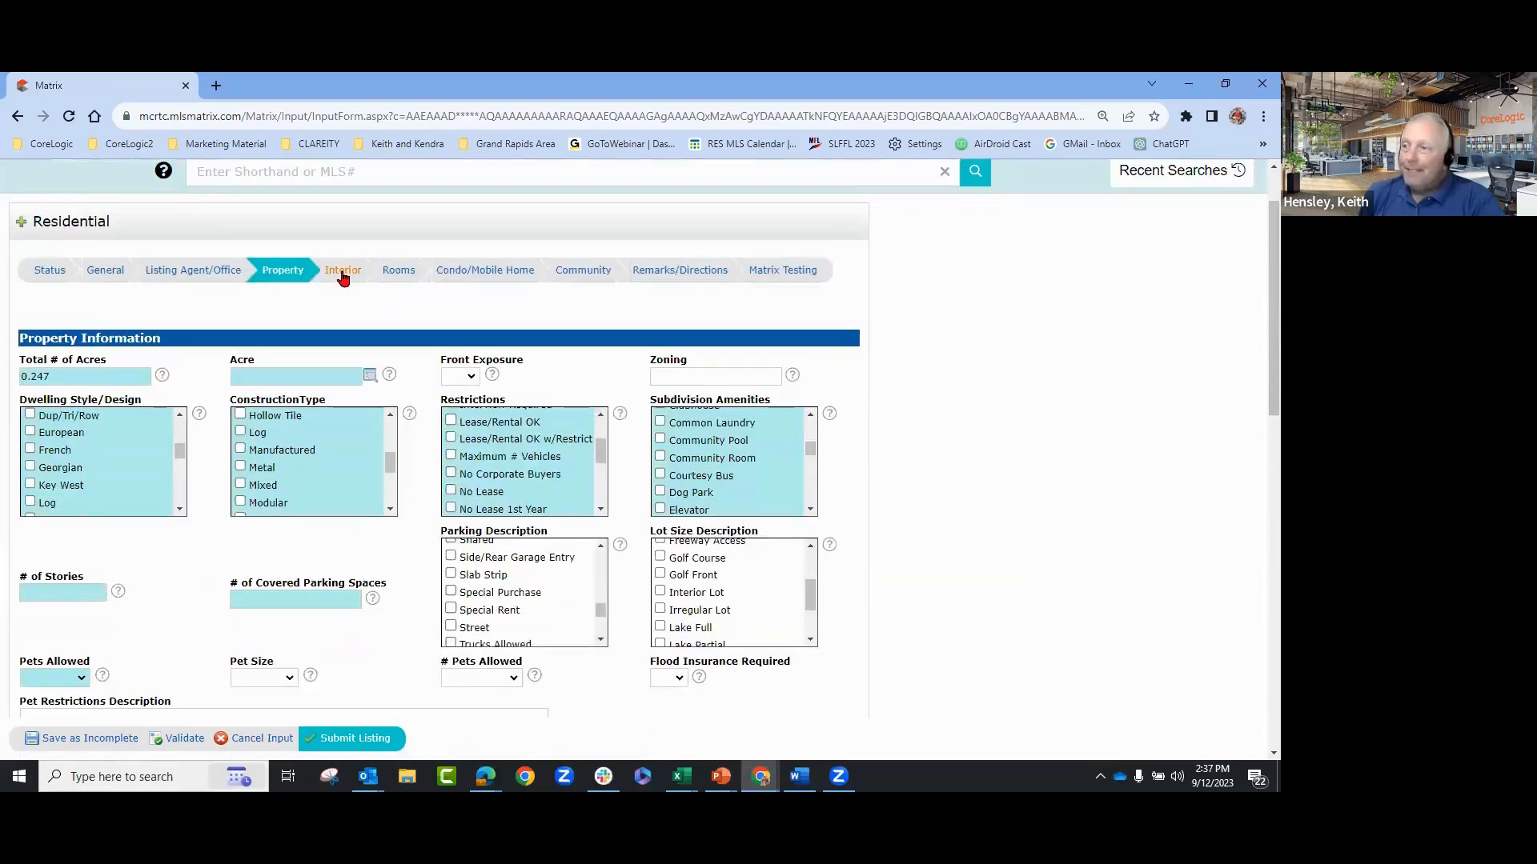
- Switch to the Interior tab and scroll through its appliance, flooring, heating and cooling options
{"action": "left_click", "coordinate": [343, 275]}
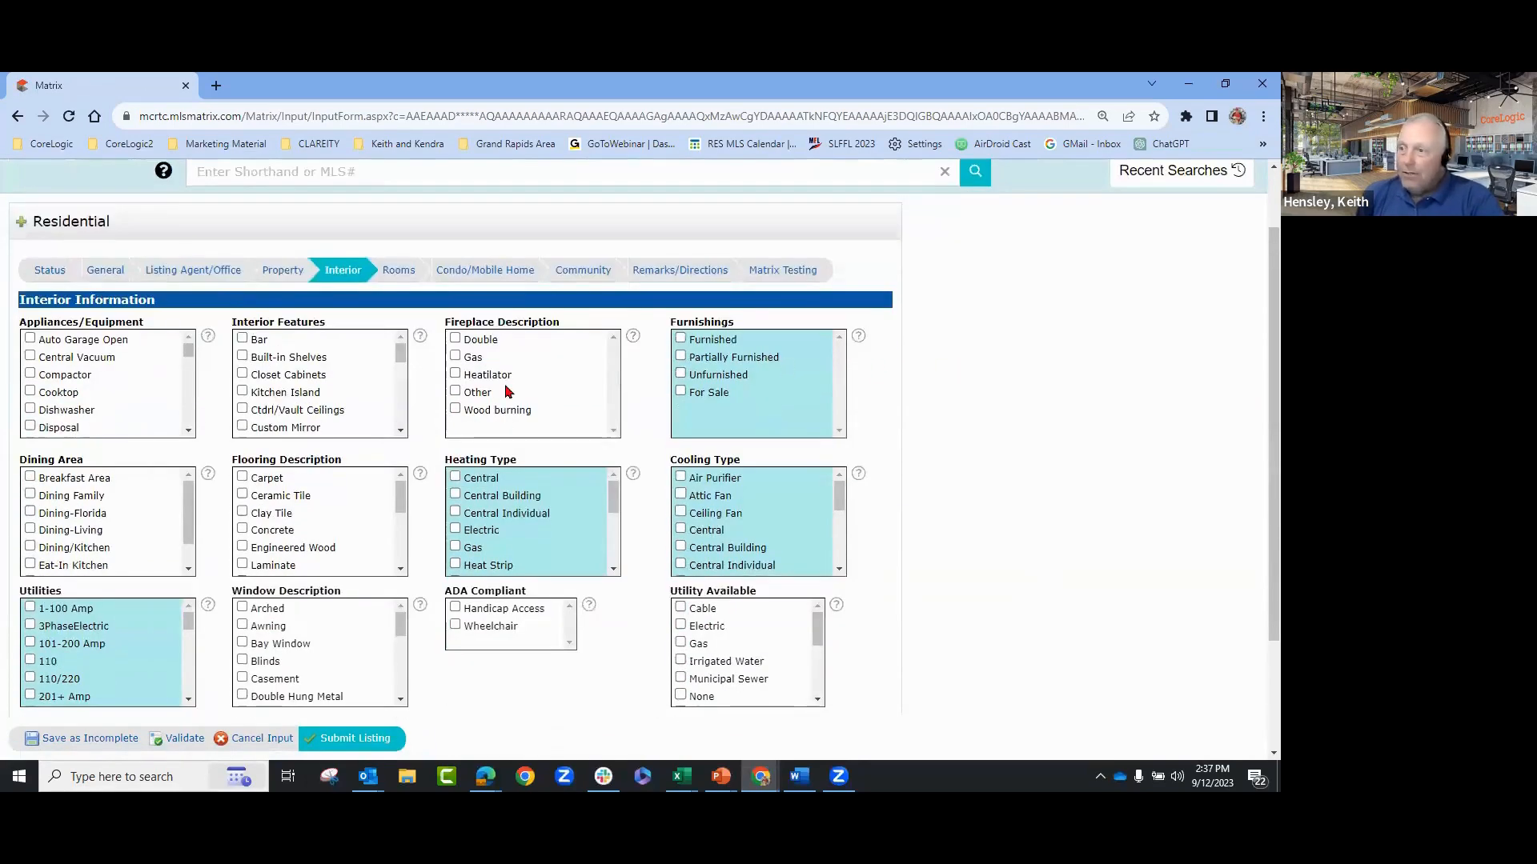
{"action": "scroll", "coordinate": [954, 424], "scroll_direction": "down", "scroll_amount": 1}
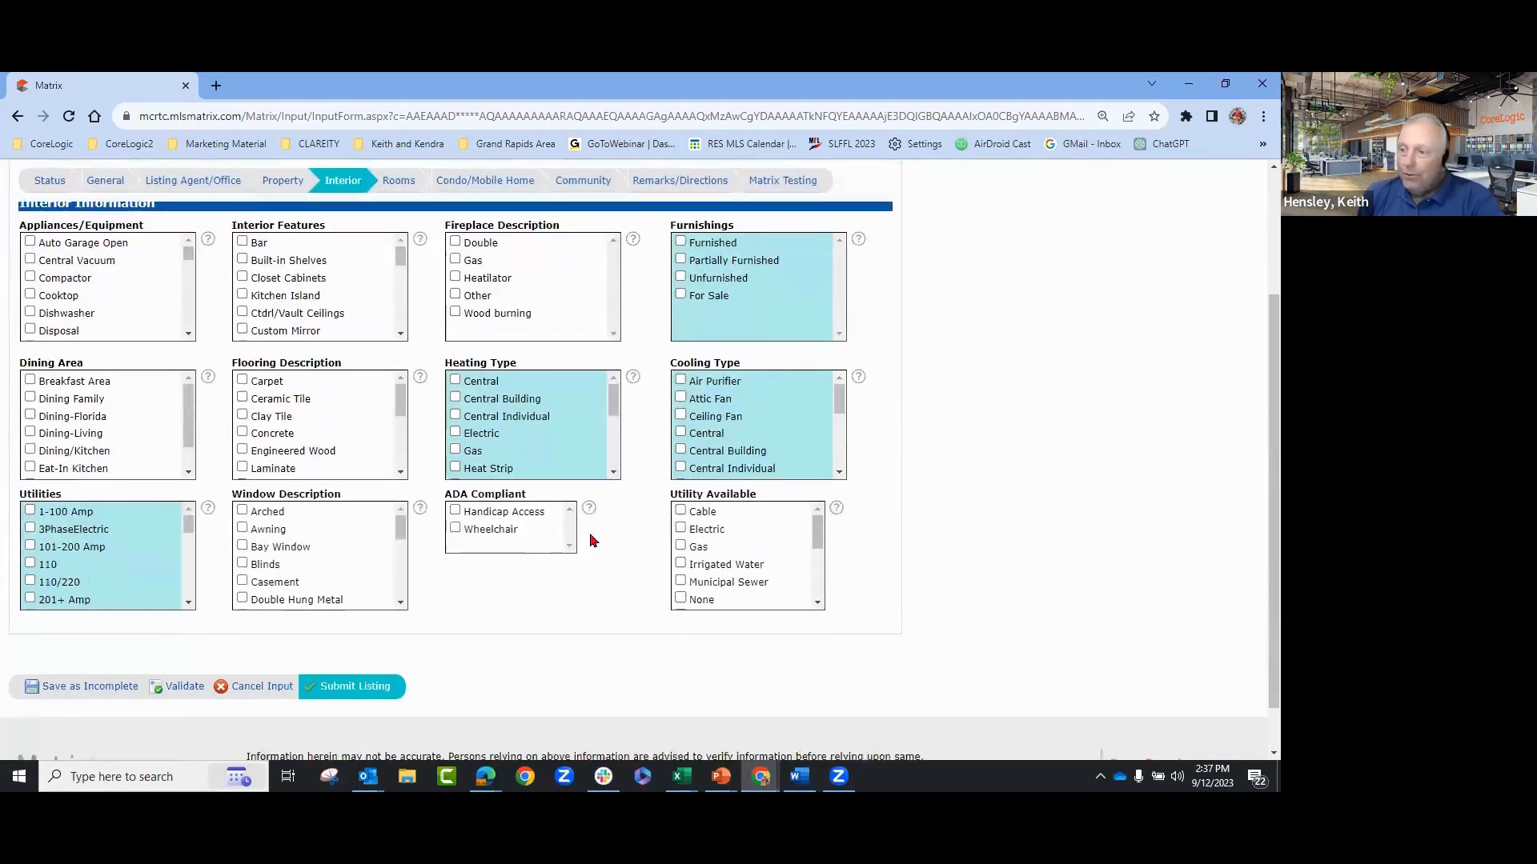
{"action": "scroll", "coordinate": [584, 538], "scroll_direction": "down", "scroll_amount": 1}
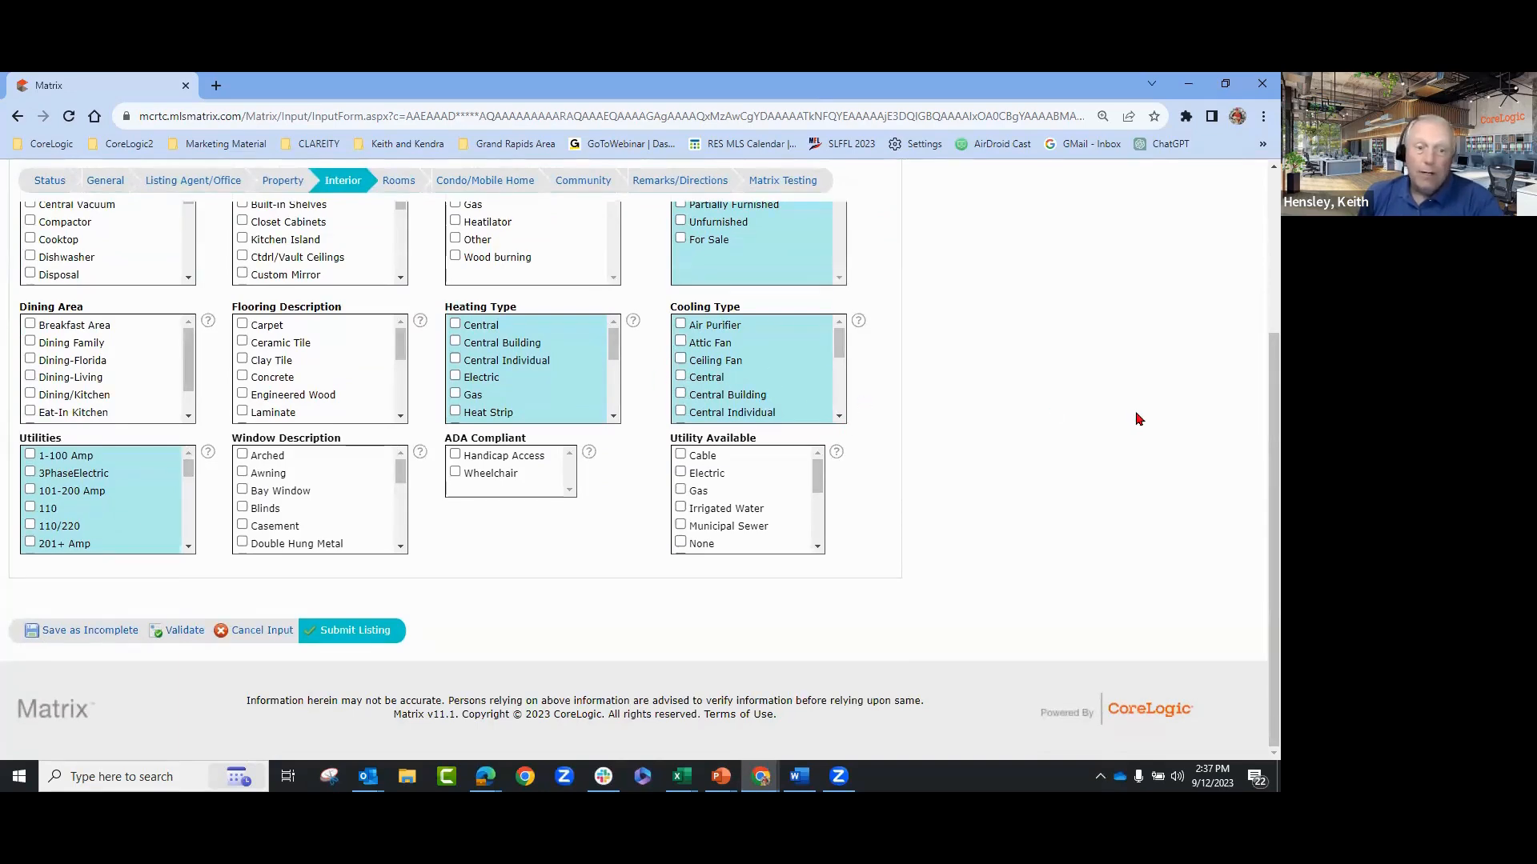
{"action": "scroll", "coordinate": [1136, 418], "scroll_direction": "up", "scroll_amount": 3}
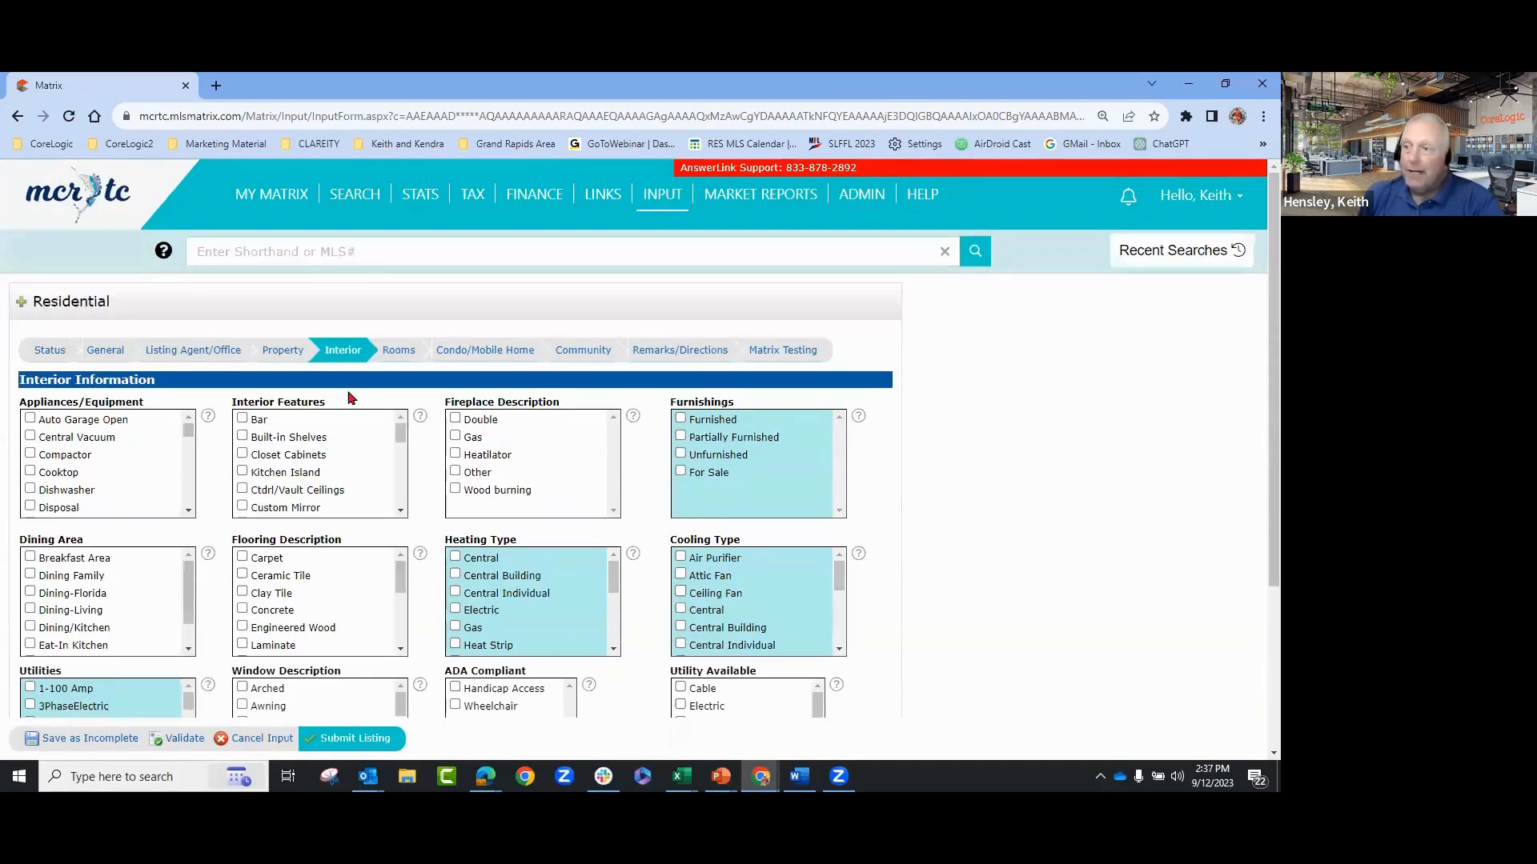
- On the Rooms tab, enter 3 existing and 4 possible bedrooms, 2 full and 0 half baths
{"action": "left_click", "coordinate": [397, 357]}
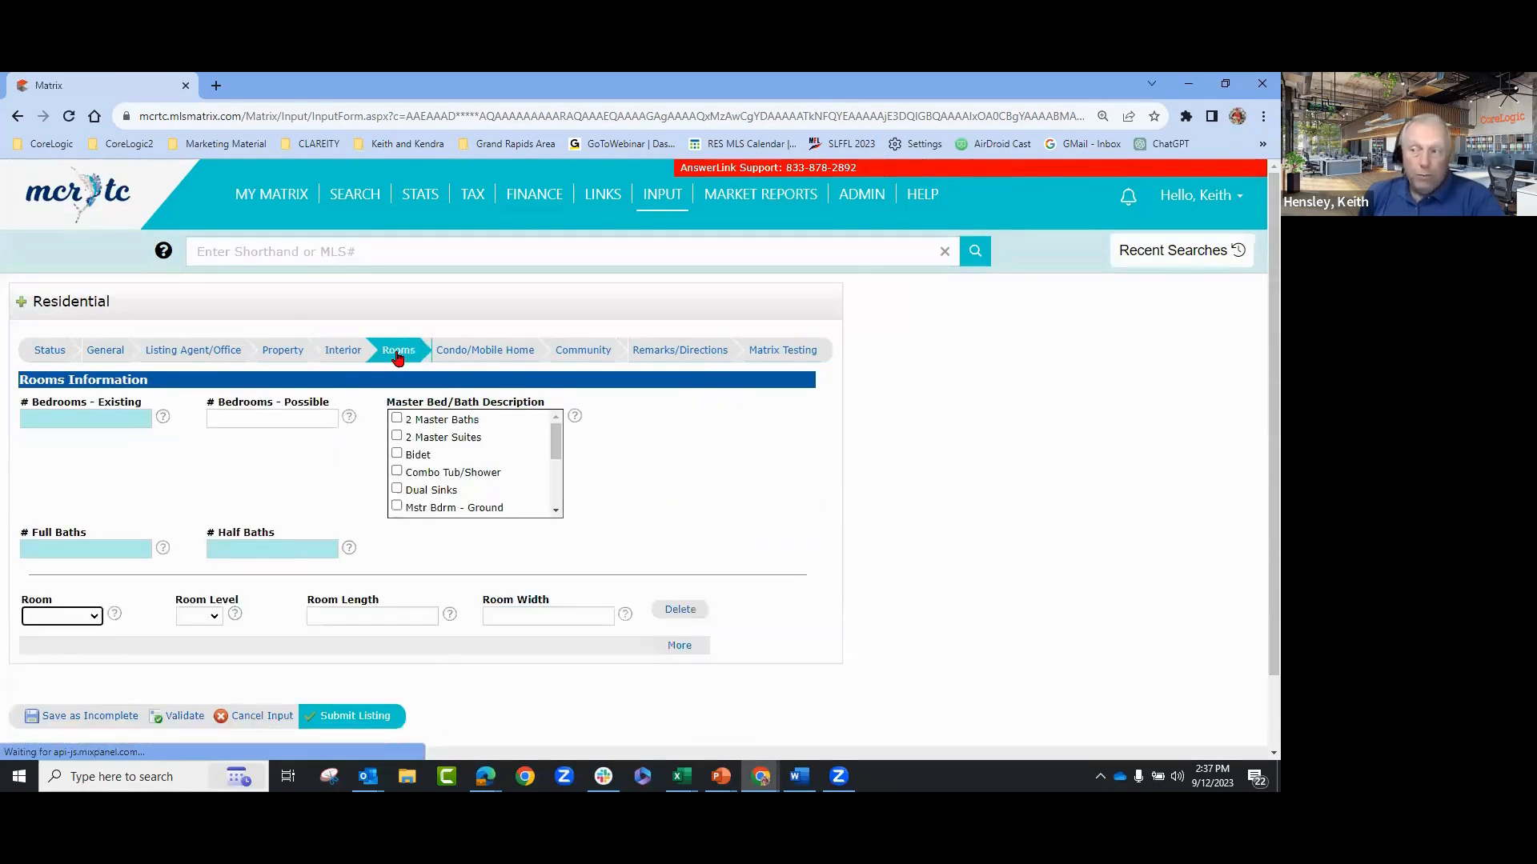
{"action": "scroll", "coordinate": [953, 443], "scroll_direction": "down", "scroll_amount": 1}
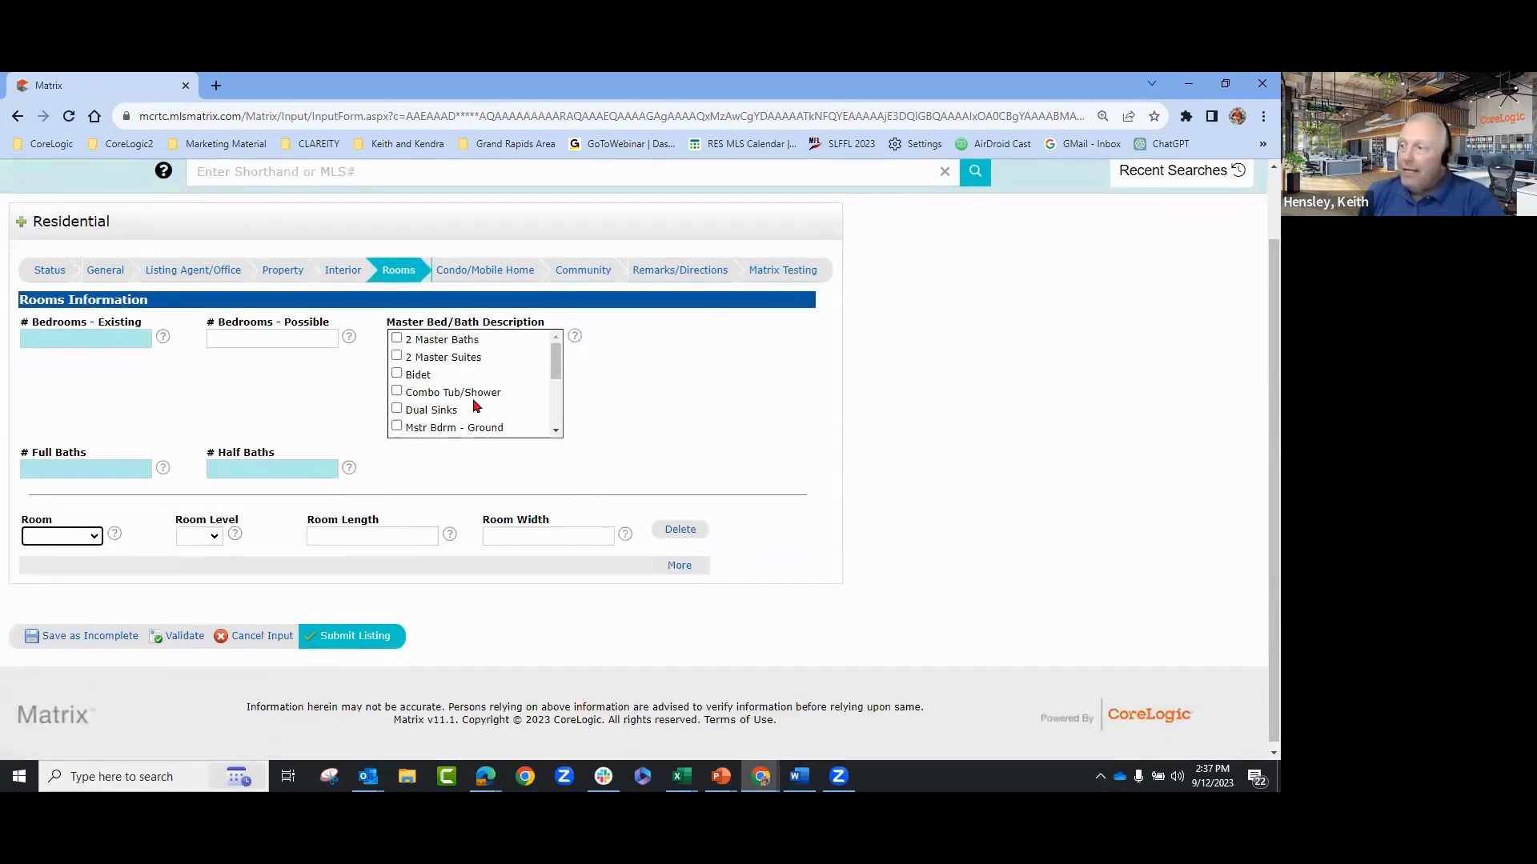
{"action": "left_click", "coordinate": [88, 340]}
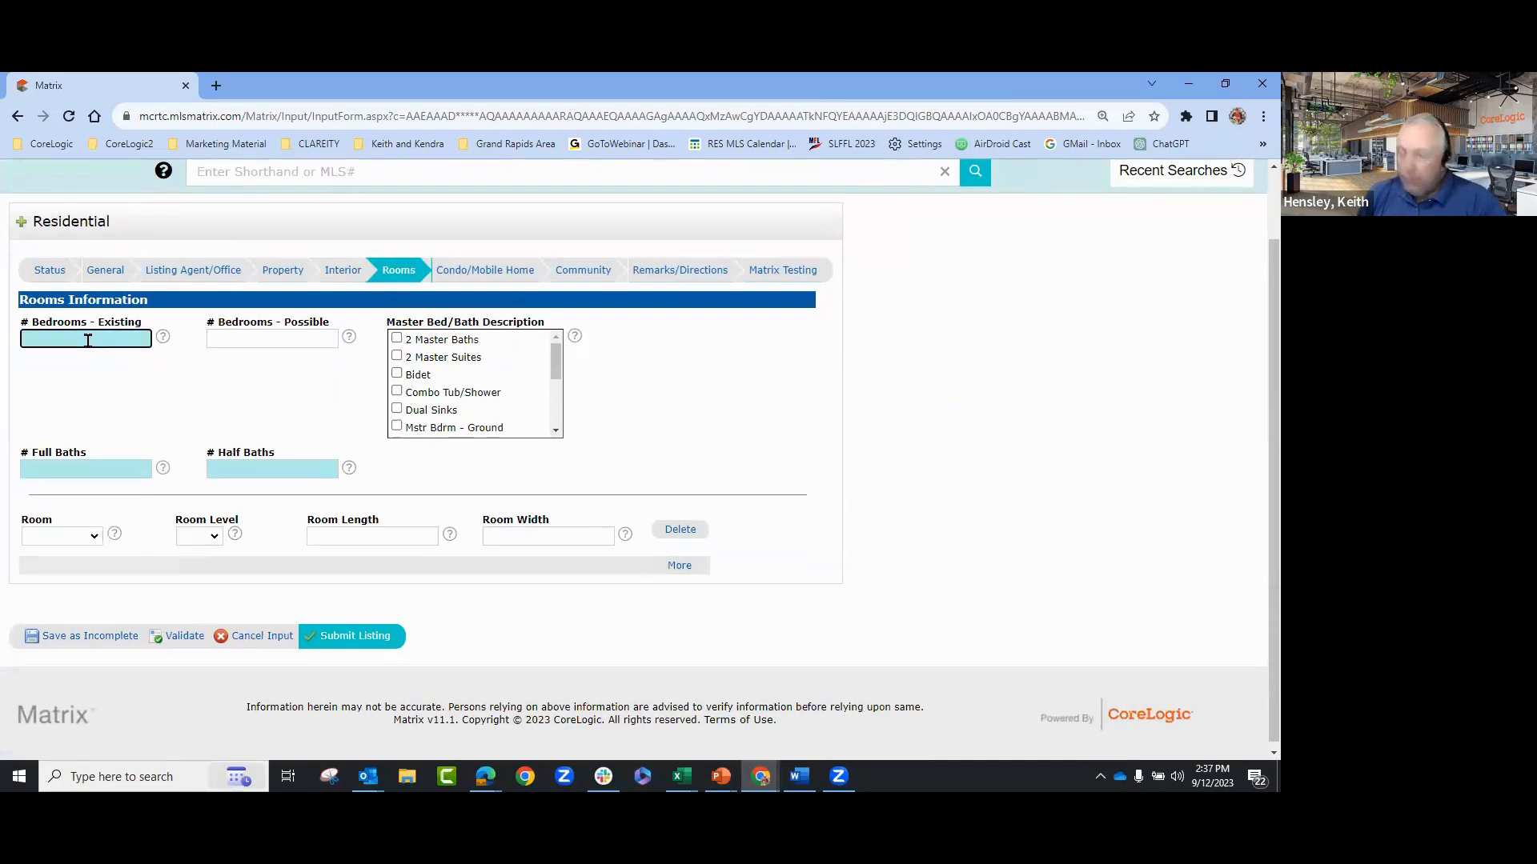
{"action": "key", "text": "Tab"}
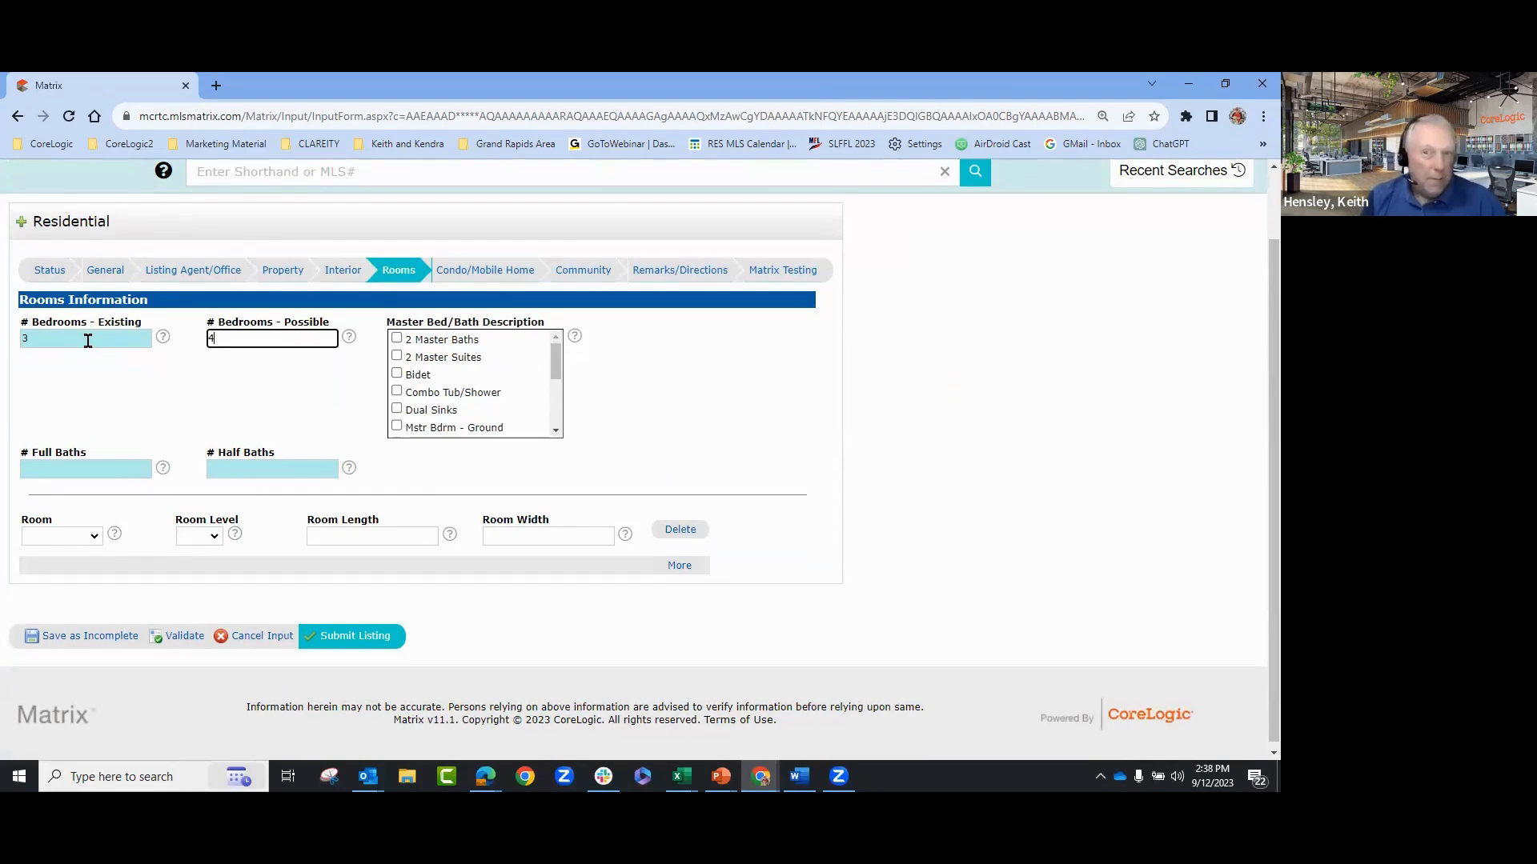
{"action": "left_click", "coordinate": [245, 389]}
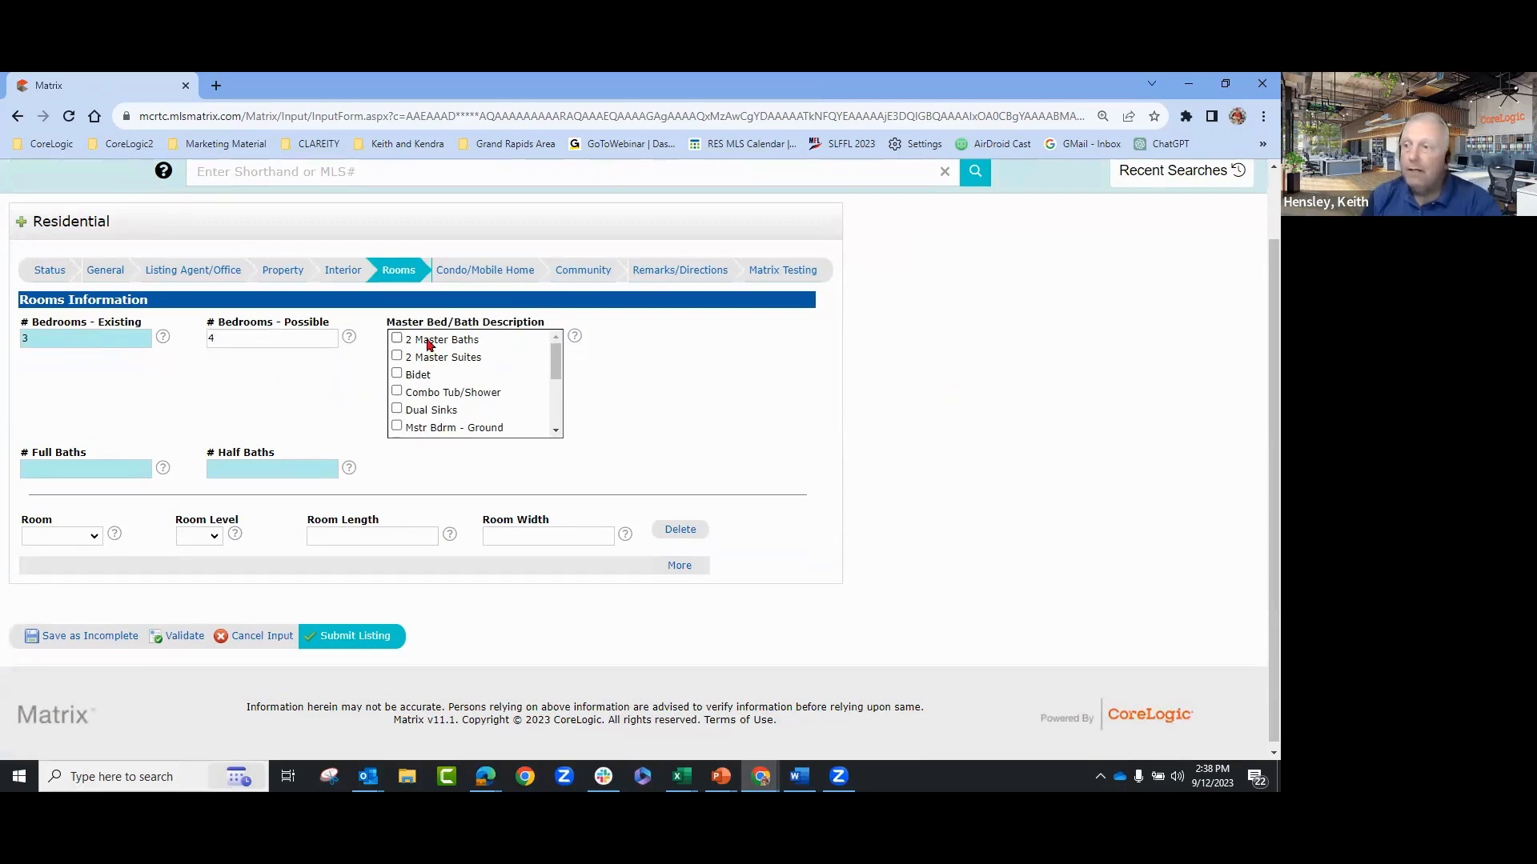
{"action": "left_click", "coordinate": [105, 470]}
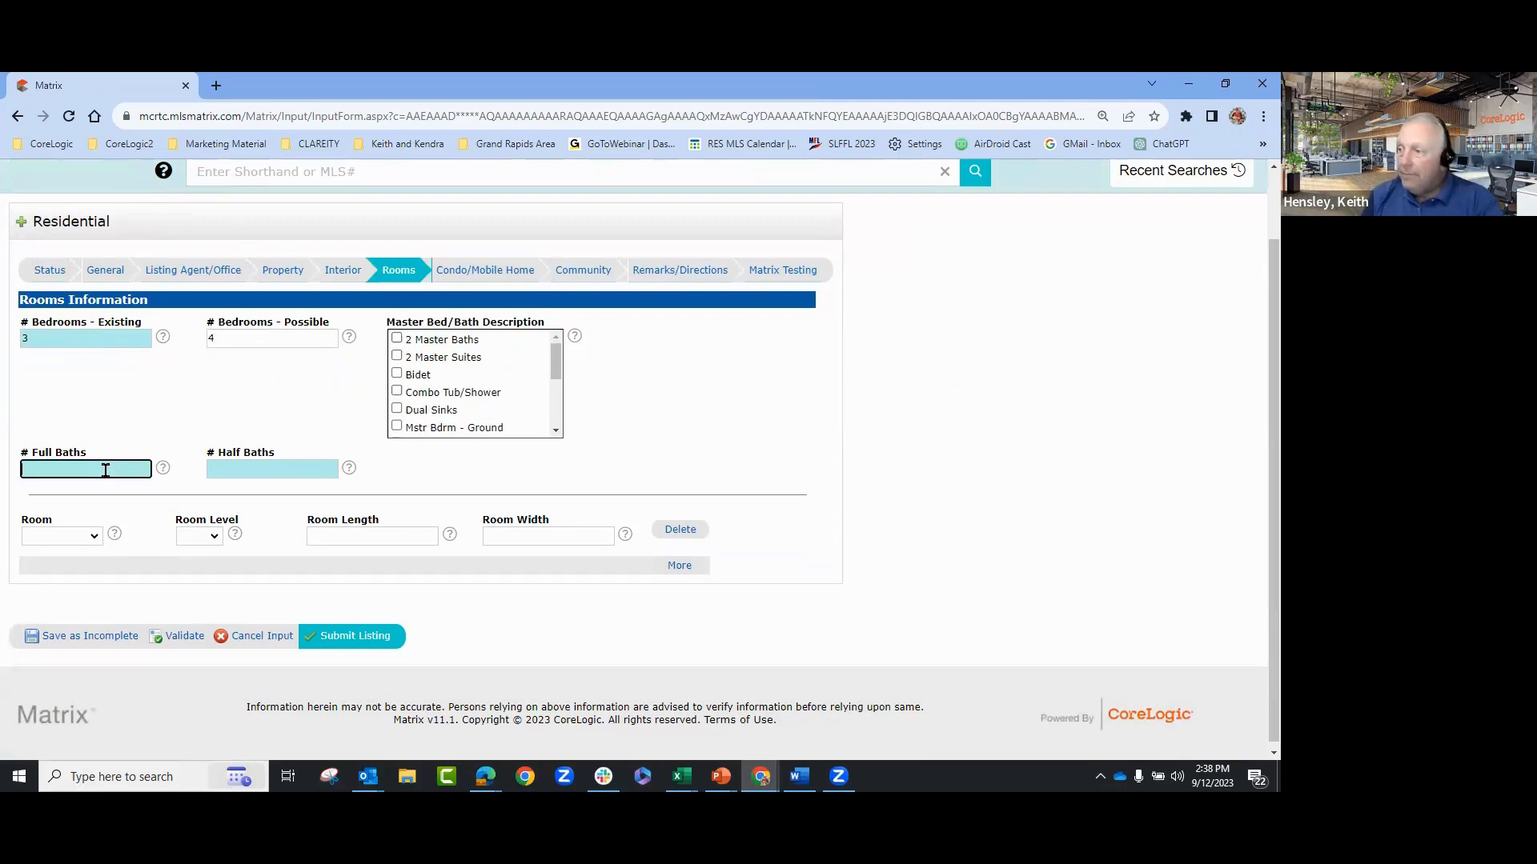
{"action": "key", "text": "Tab"}
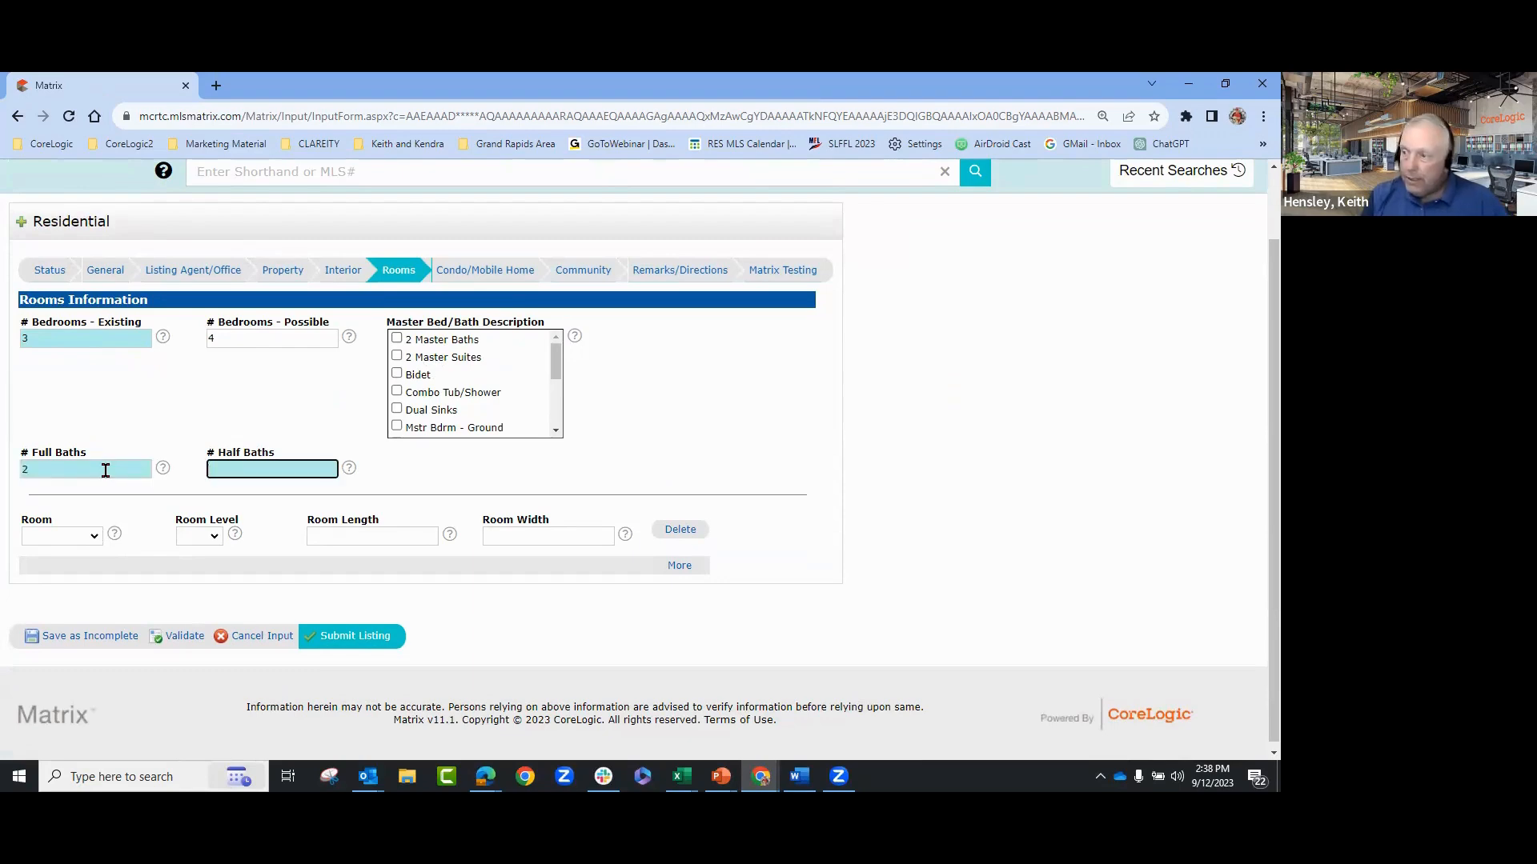
{"action": "key", "text": "Tab"}
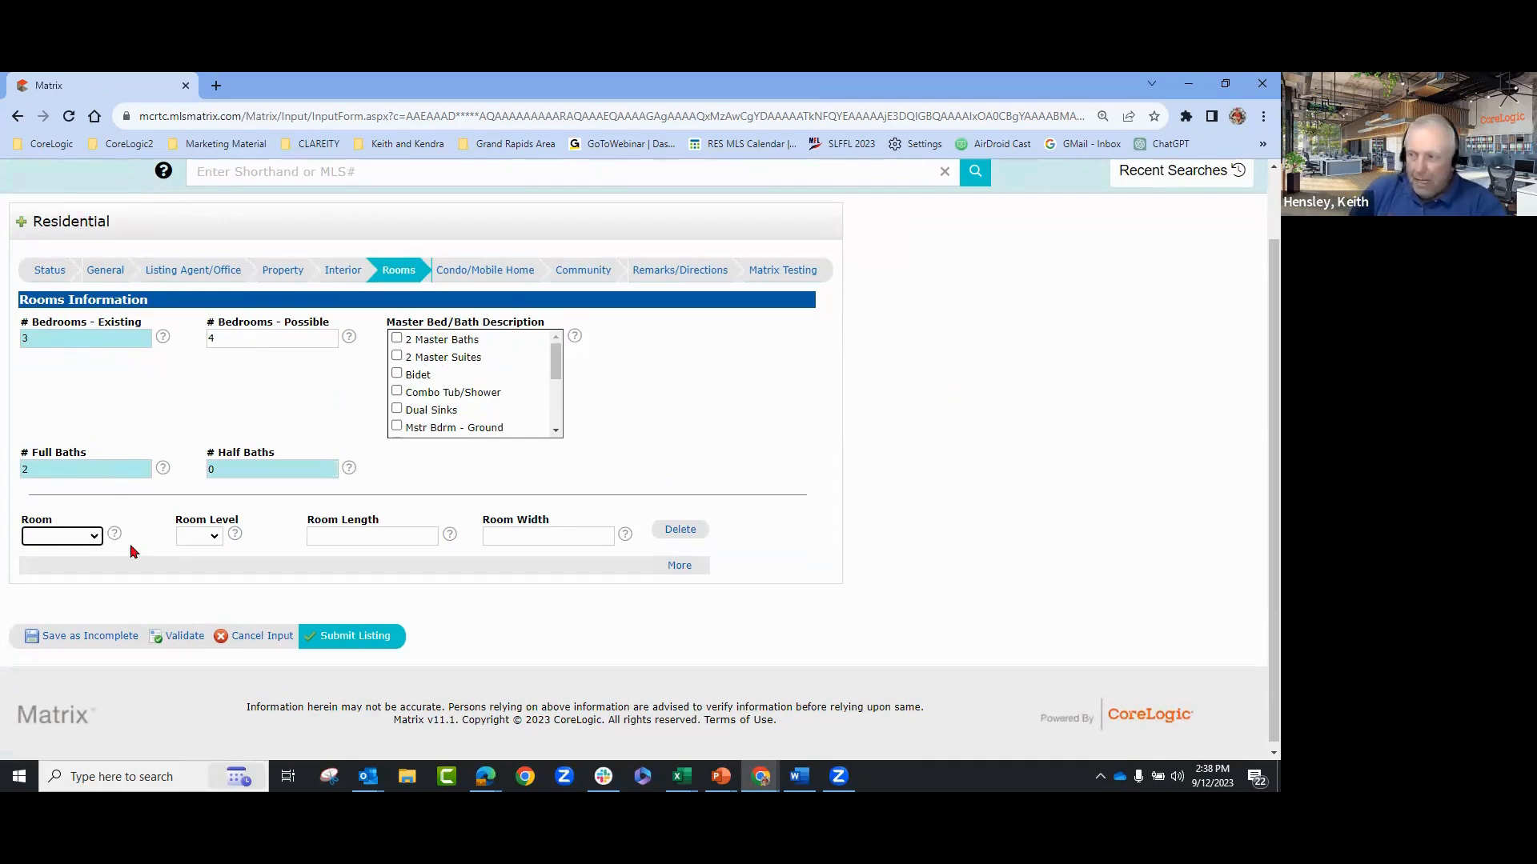
- Set the first room row to BdRm 1, leaving its floor level blank
{"action": "left_click", "coordinate": [93, 537]}
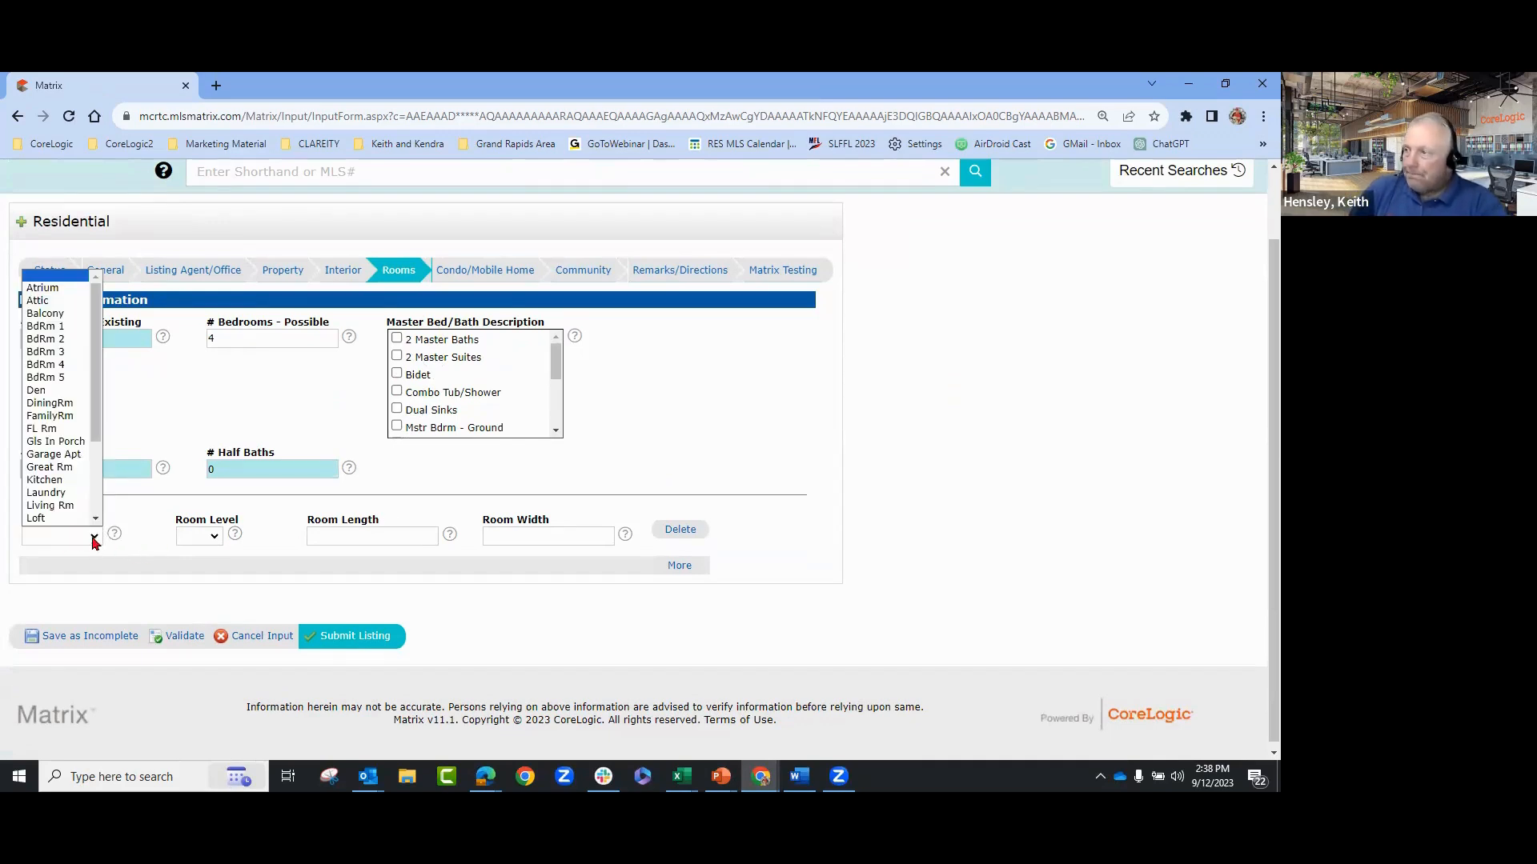
{"action": "left_click", "coordinate": [57, 313]}
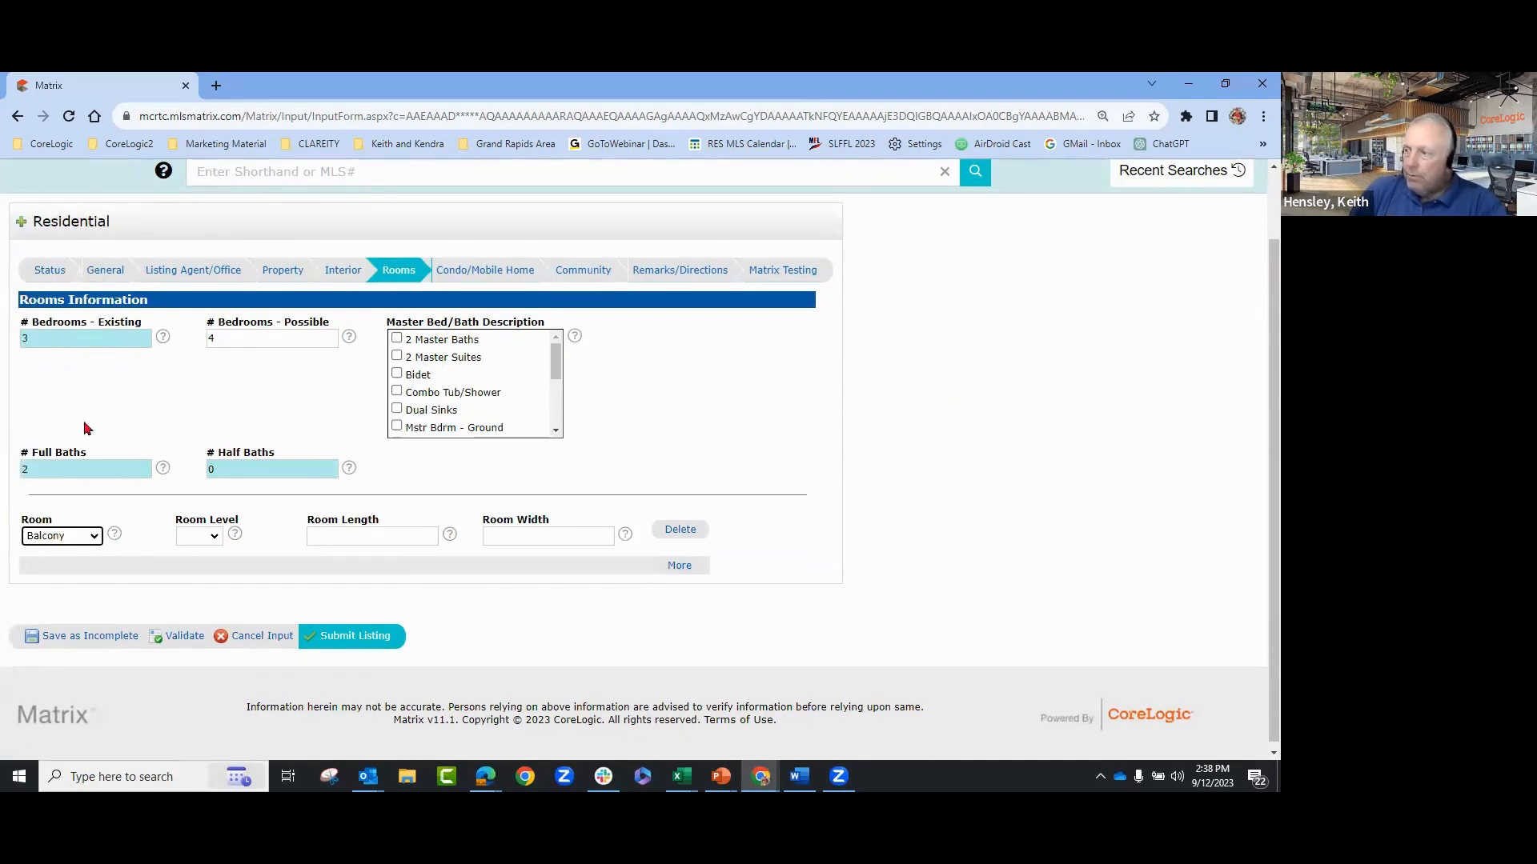
{"action": "left_click", "coordinate": [94, 535]}
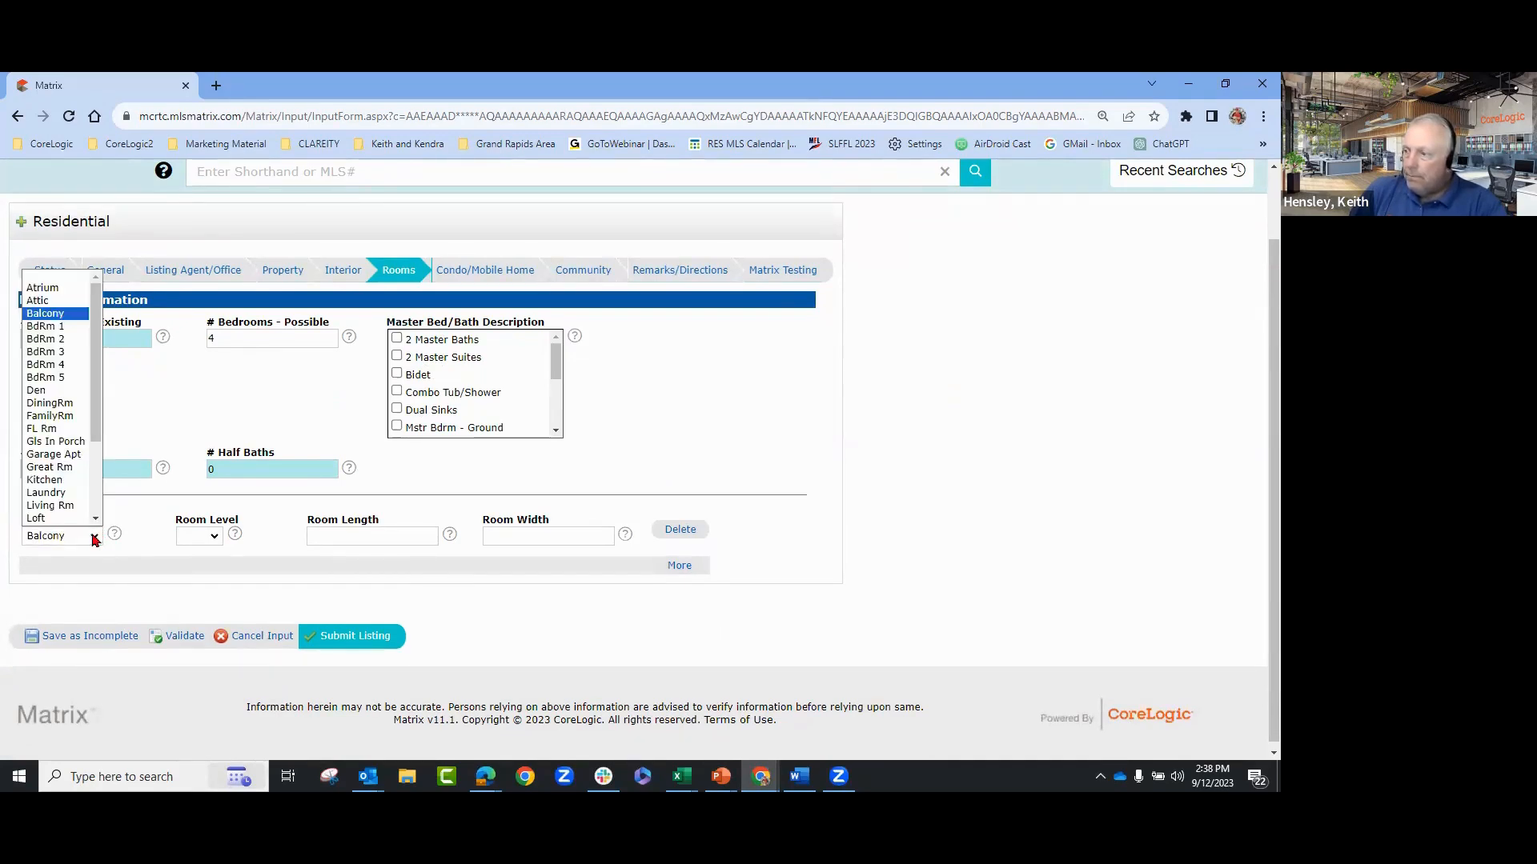
{"action": "left_click", "coordinate": [52, 324]}
{"action": "left_click", "coordinate": [205, 536]}
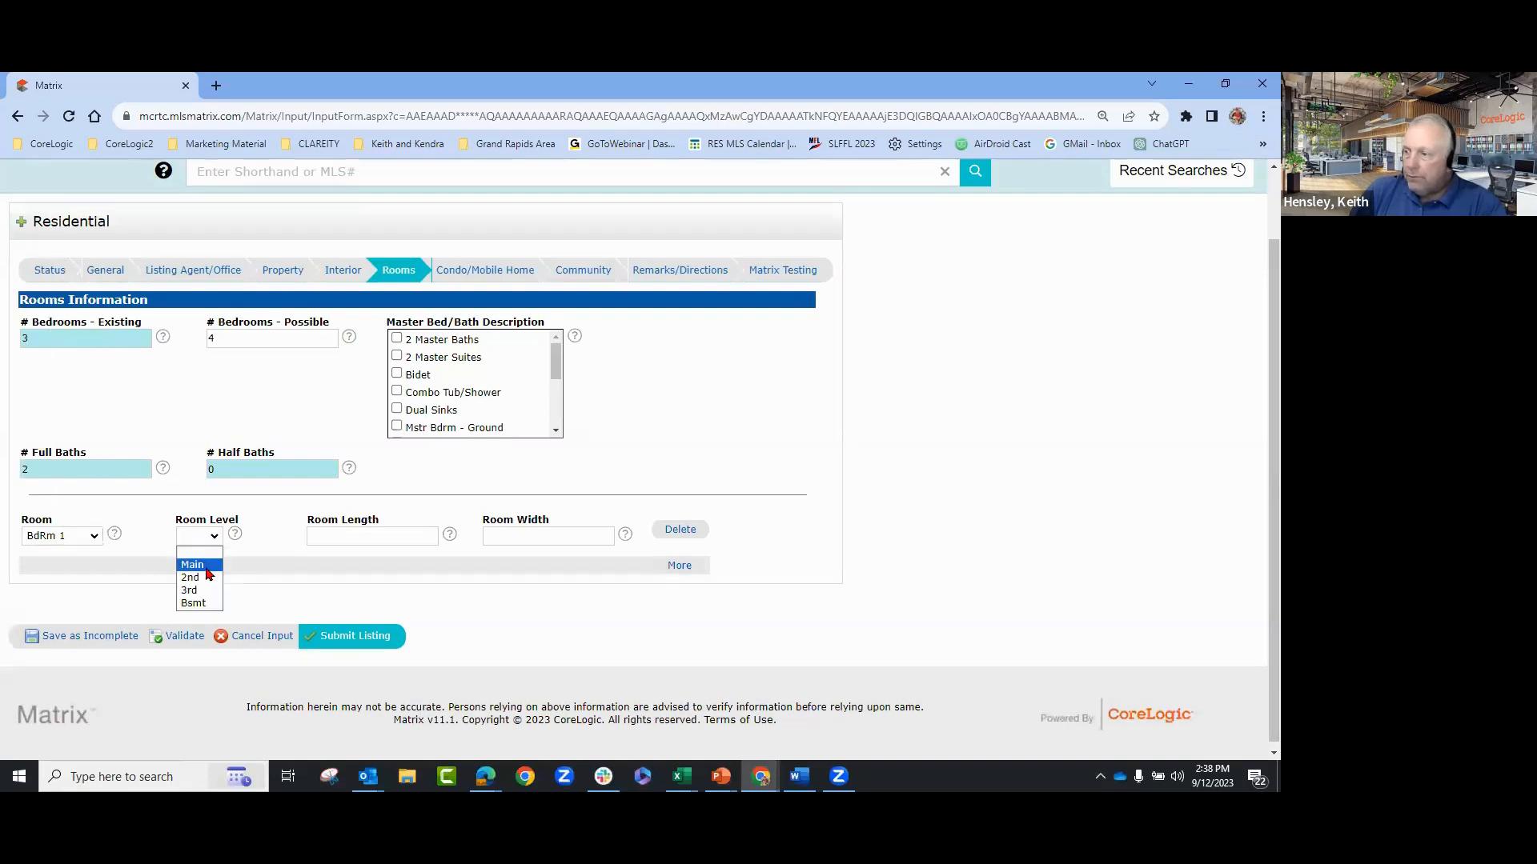
{"action": "left_click", "coordinate": [196, 565]}
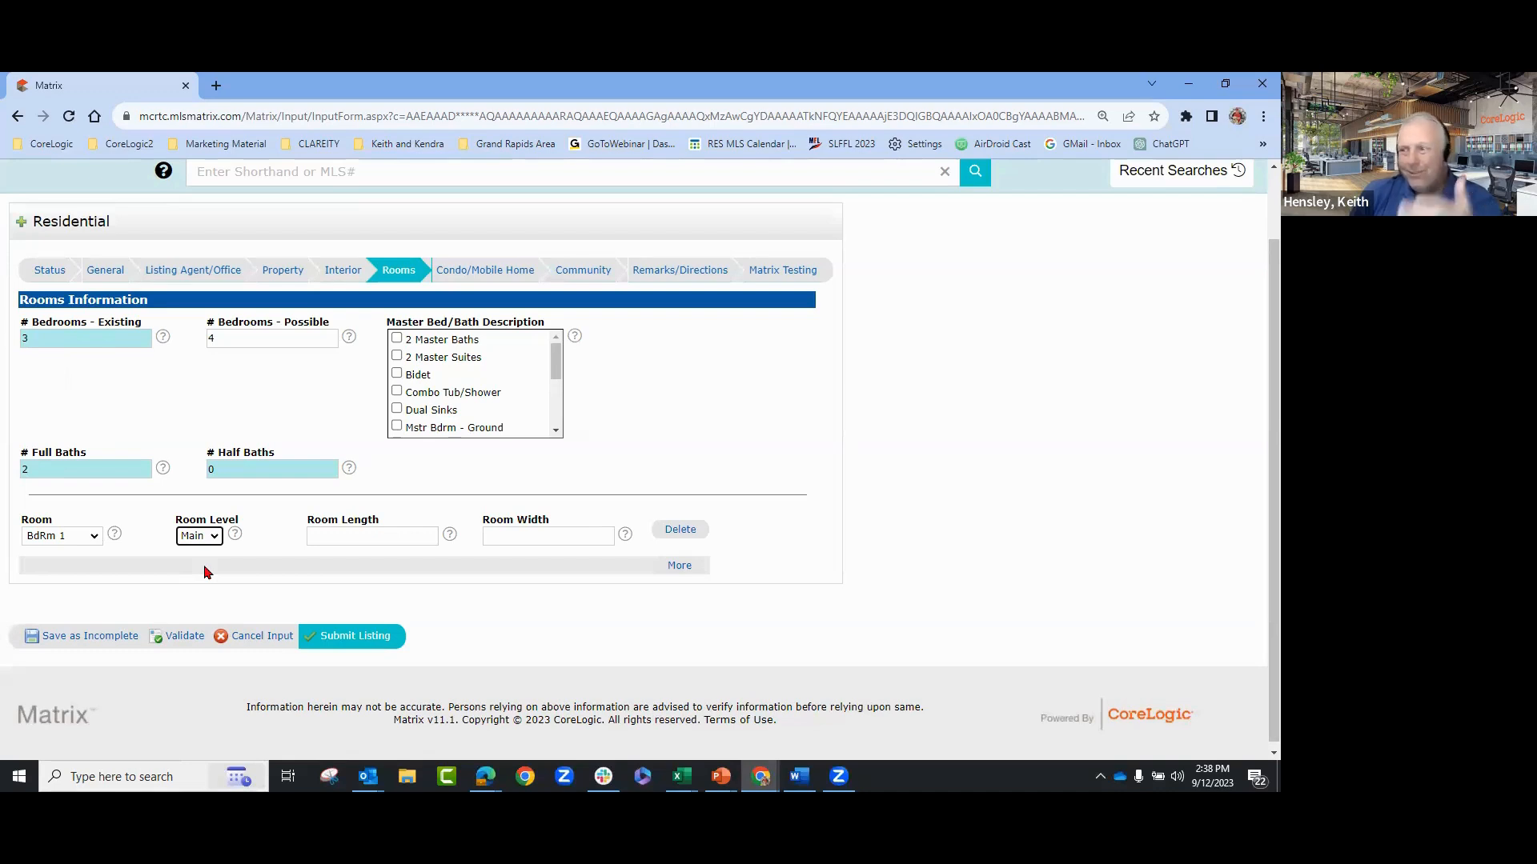
{"action": "left_click", "coordinate": [214, 541]}
{"action": "left_click", "coordinate": [206, 558]}
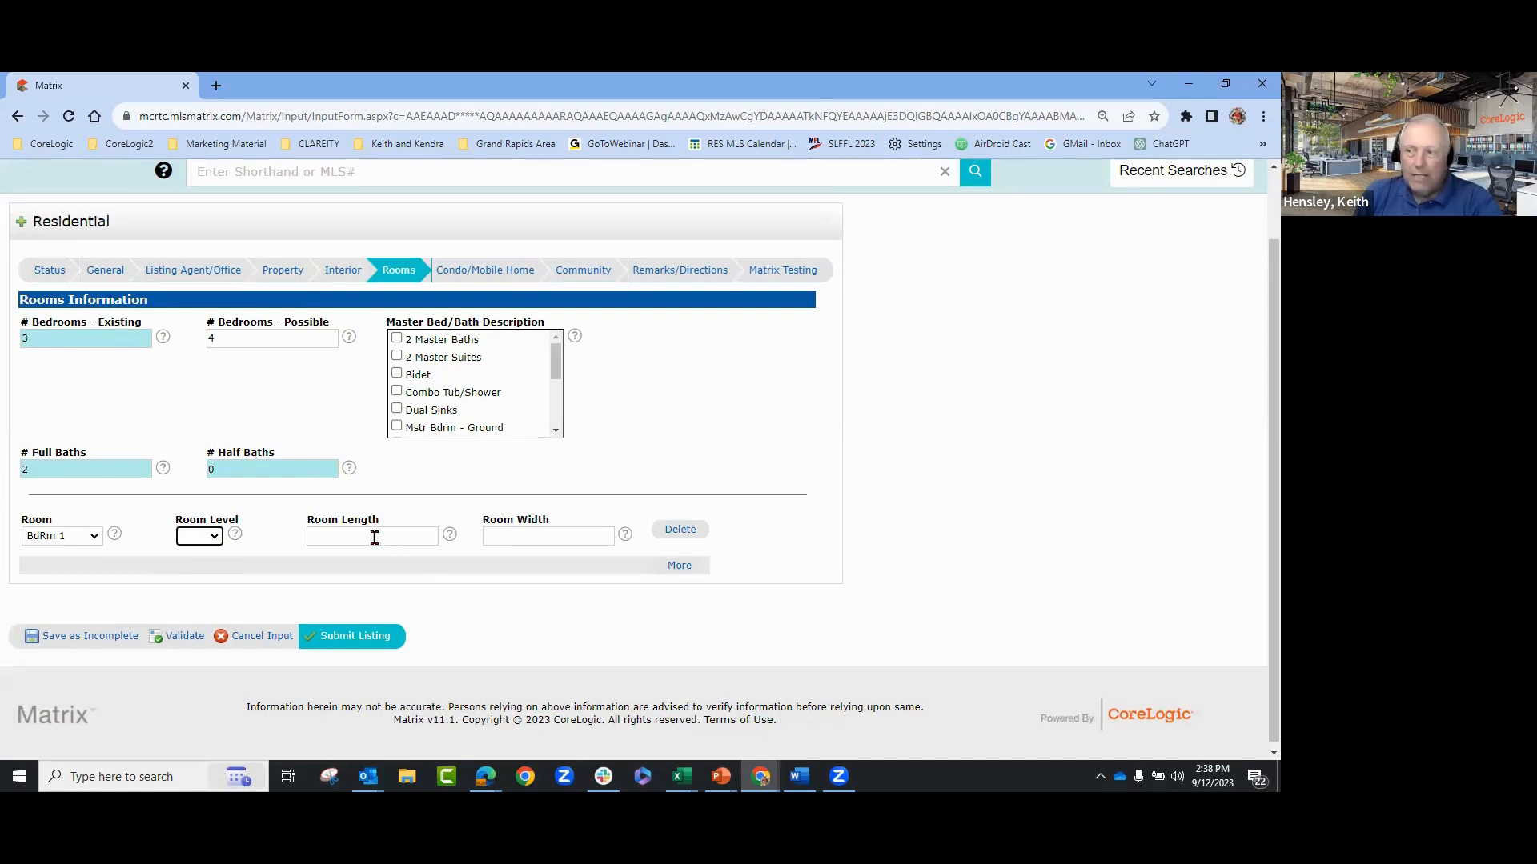
- Add room rows for BdRm 2 and FamilyRm, dismissing the sign-in prompt
{"action": "left_click", "coordinate": [681, 566]}
{"action": "left_click", "coordinate": [94, 591]}
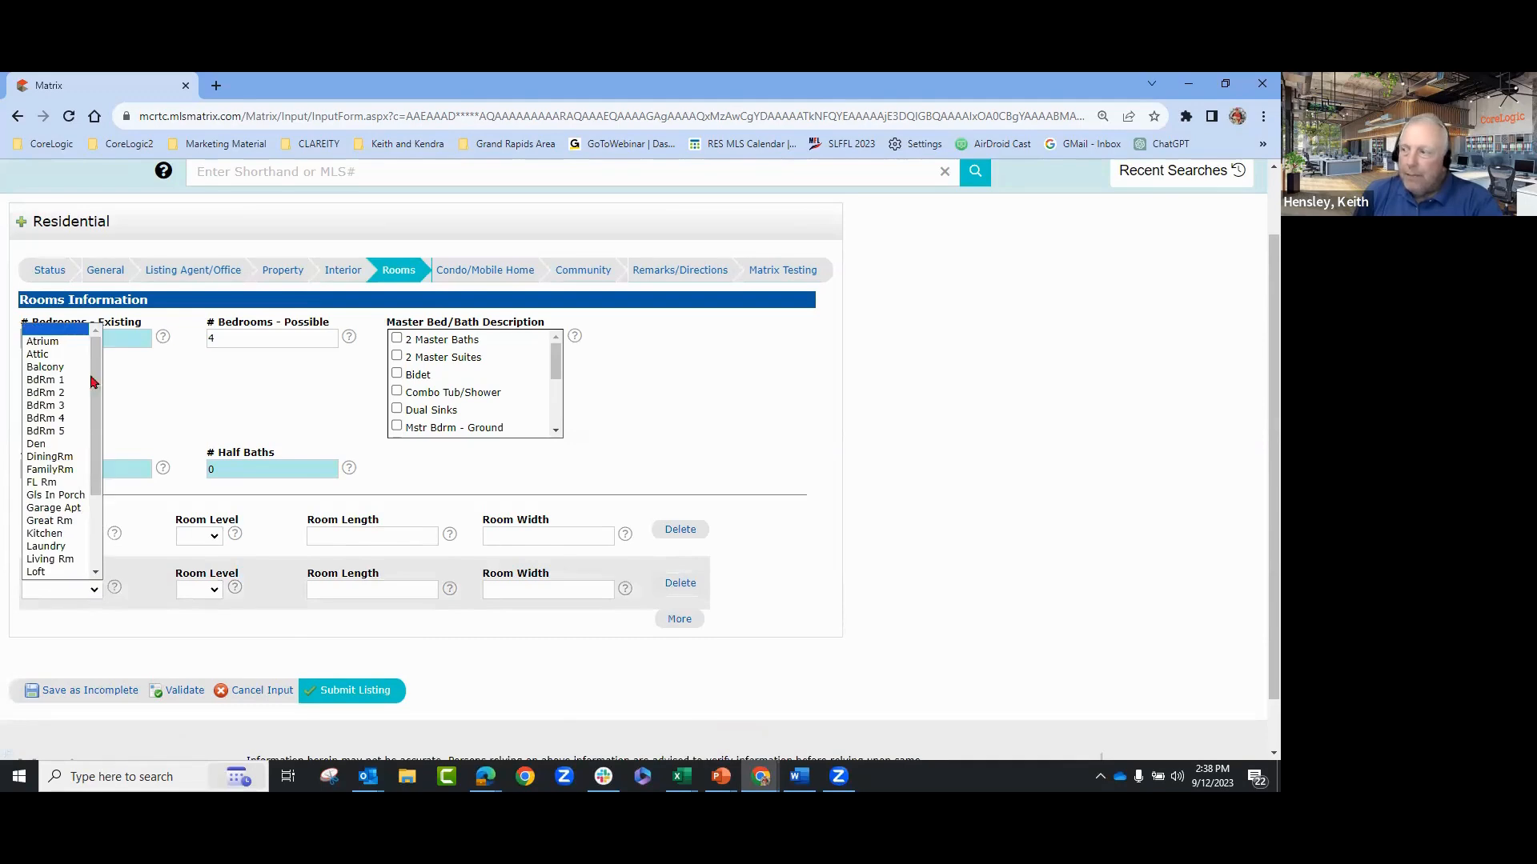
{"action": "left_click", "coordinate": [67, 393]}
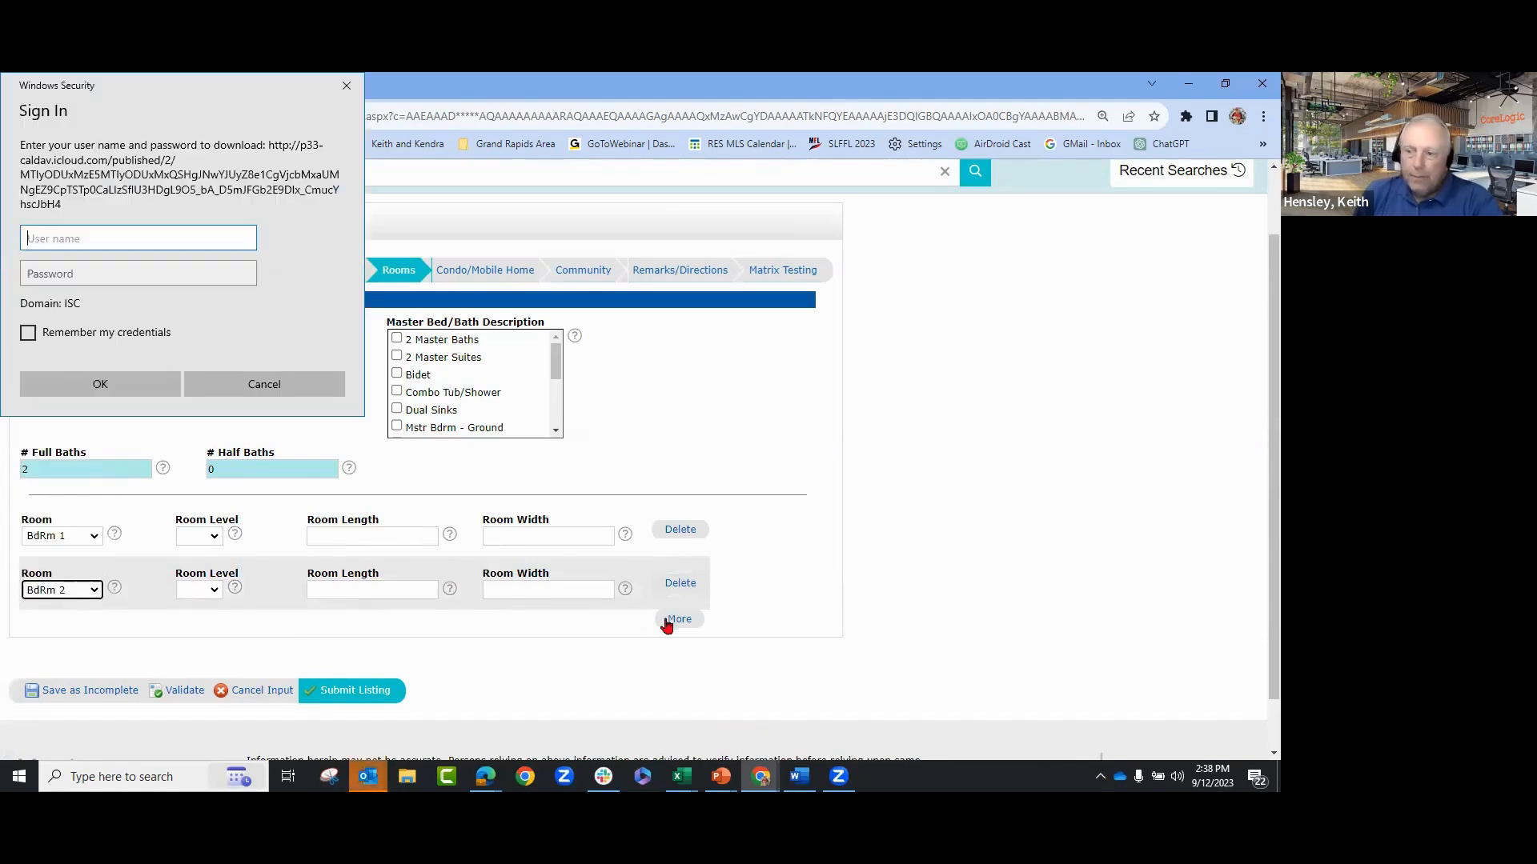
{"action": "left_click", "coordinate": [677, 620]}
{"action": "left_click", "coordinate": [260, 387]}
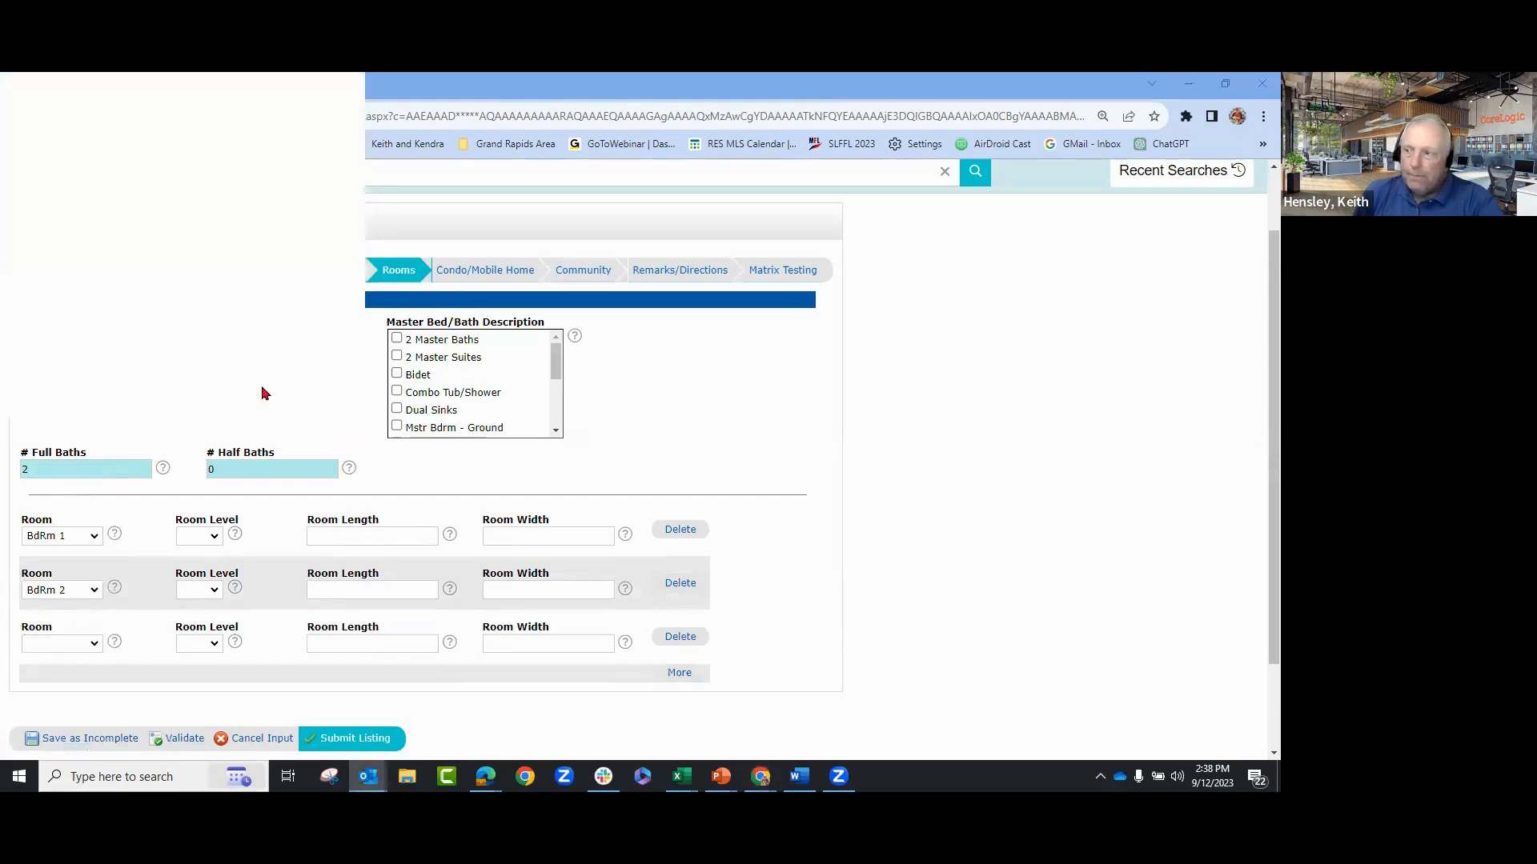
{"action": "left_click", "coordinate": [95, 643]}
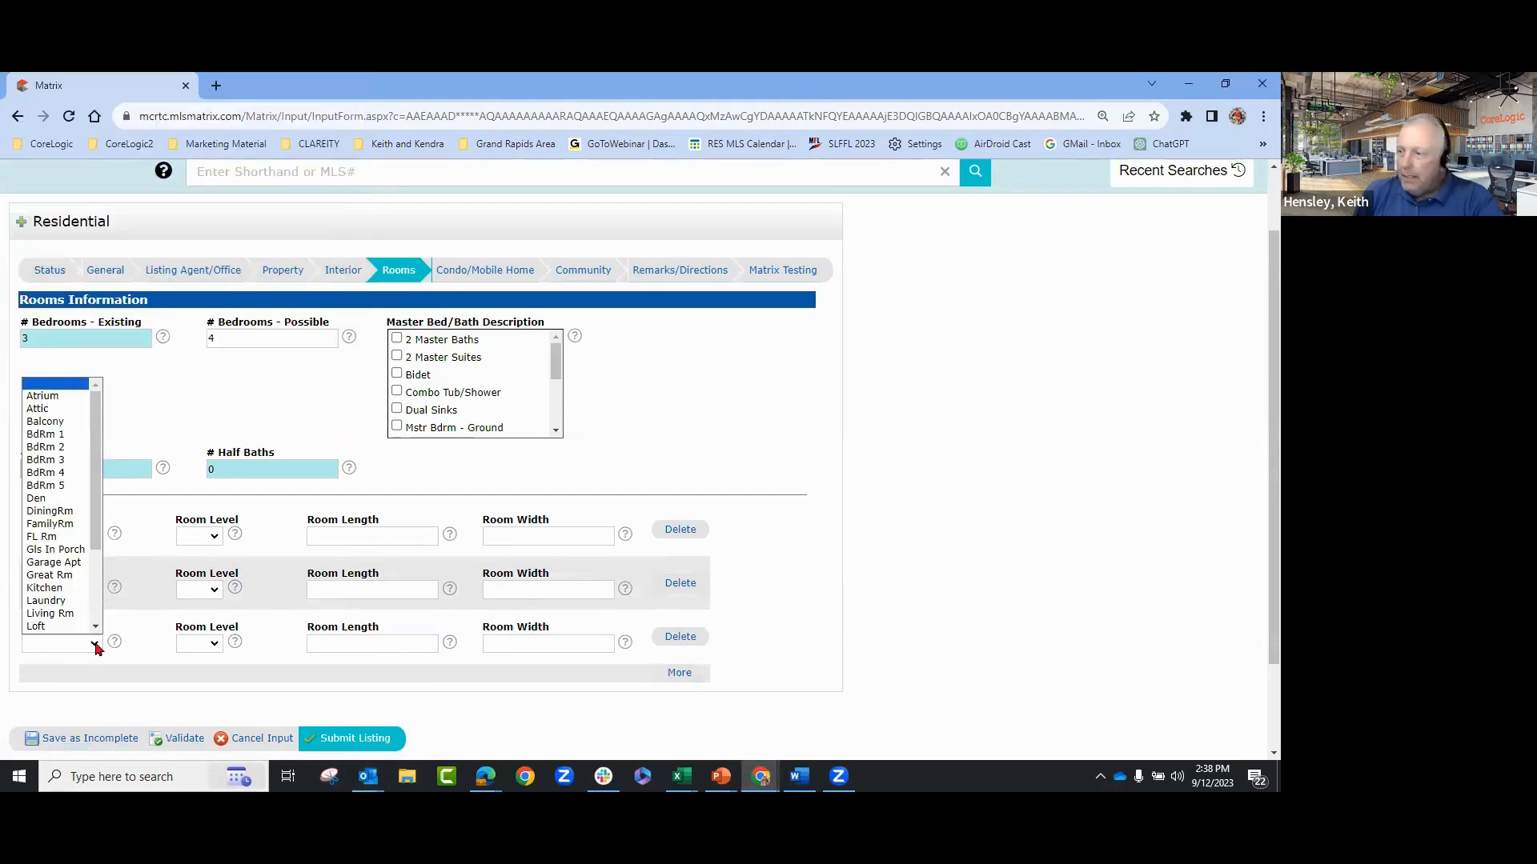
{"action": "left_click", "coordinate": [64, 525]}
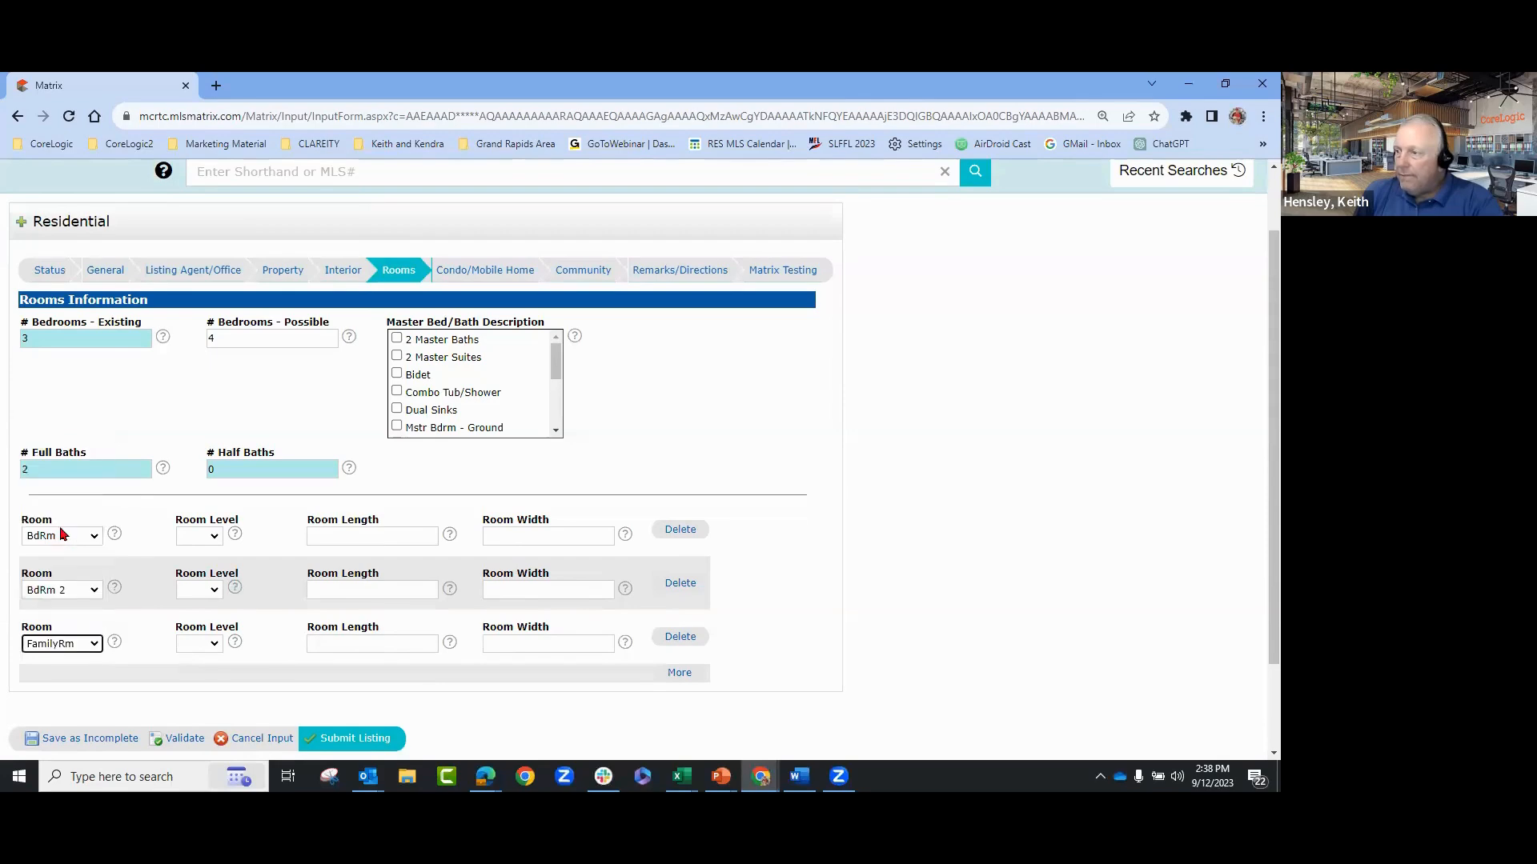
- Add Living Rm and Kitchen room rows plus one spare empty row
{"action": "left_click", "coordinate": [679, 675]}
{"action": "scroll", "coordinate": [1025, 549], "scroll_direction": "down", "scroll_amount": 2}
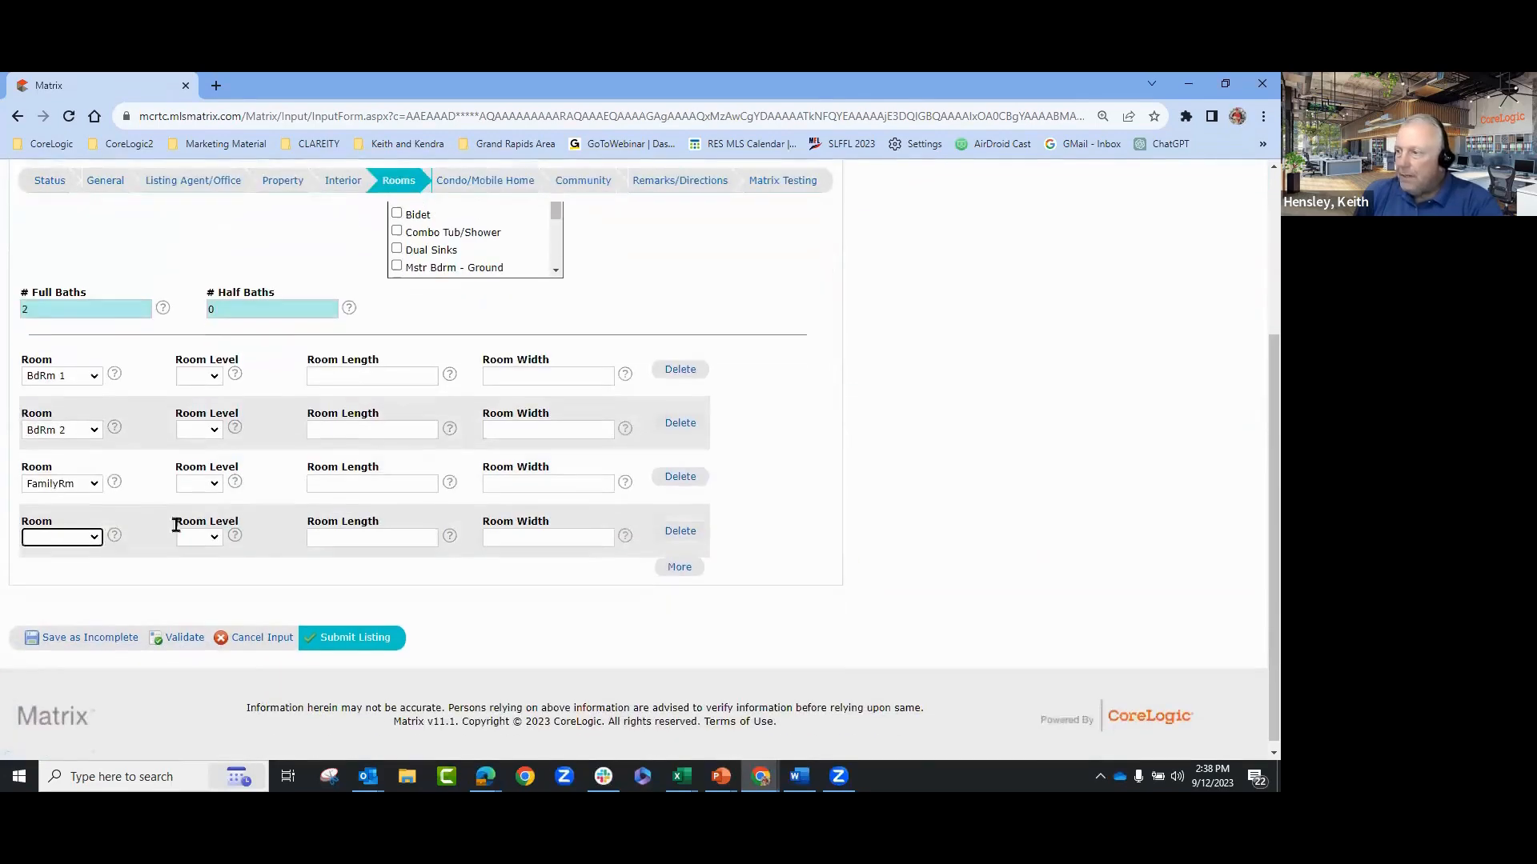
{"action": "left_click", "coordinate": [68, 539]}
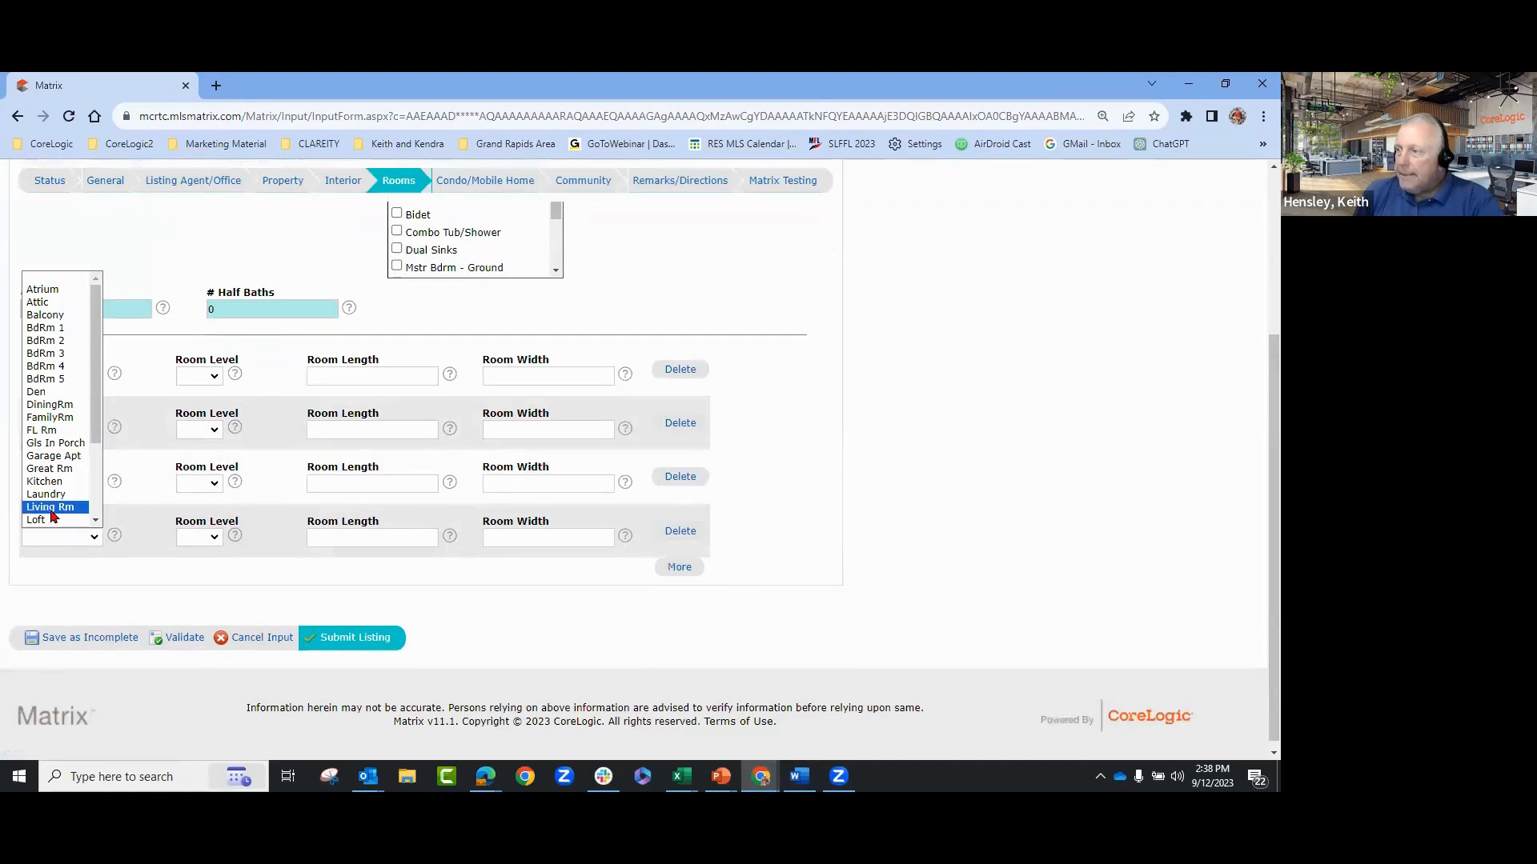
{"action": "left_click", "coordinate": [51, 508]}
{"action": "left_click", "coordinate": [680, 566]}
{"action": "scroll", "coordinate": [145, 575], "scroll_direction": "down", "scroll_amount": 1}
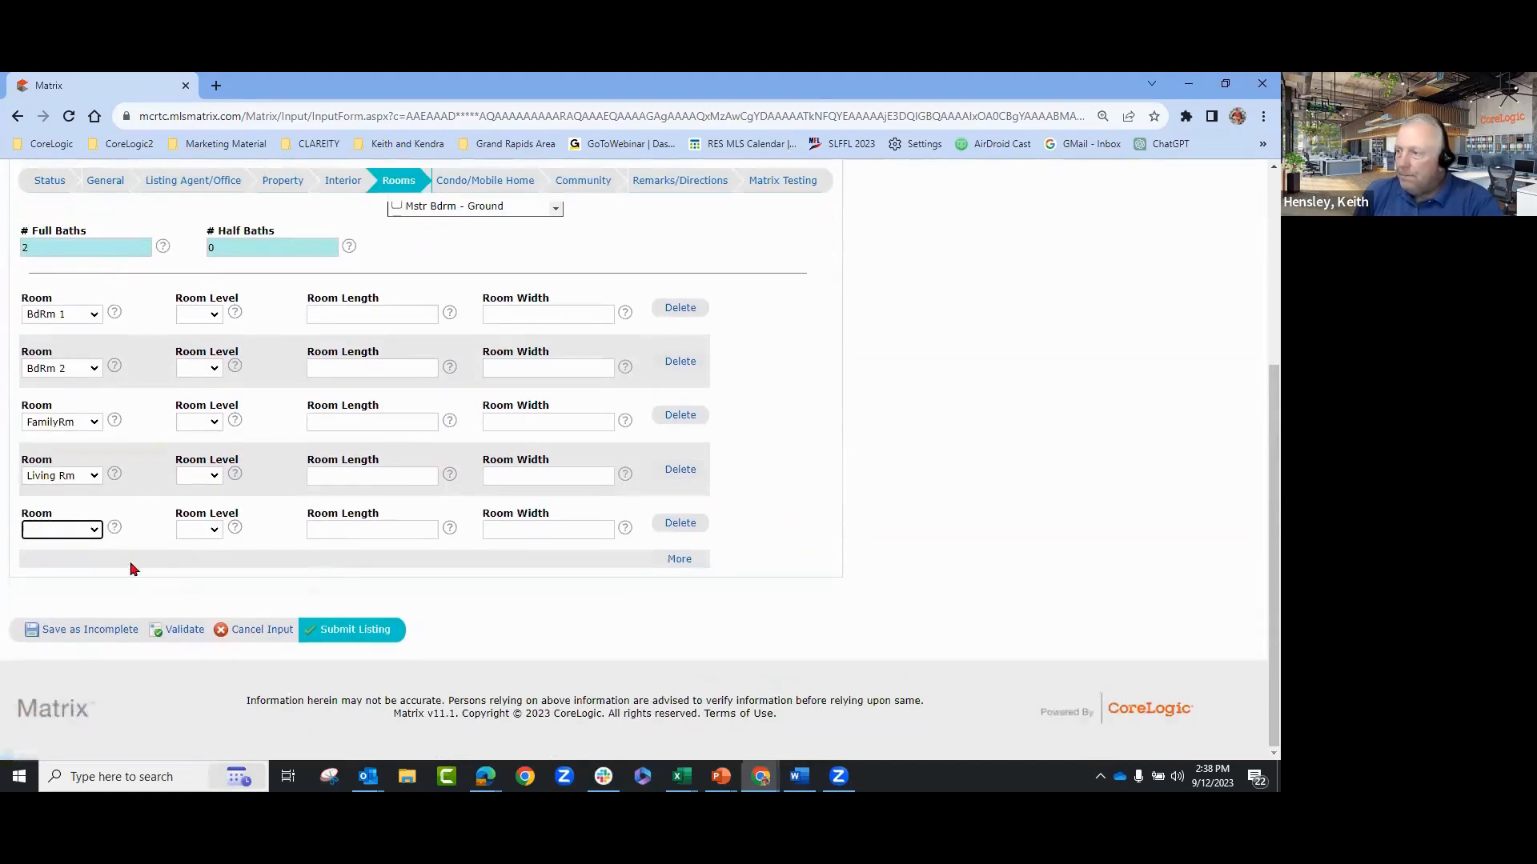
{"action": "left_click", "coordinate": [86, 532]}
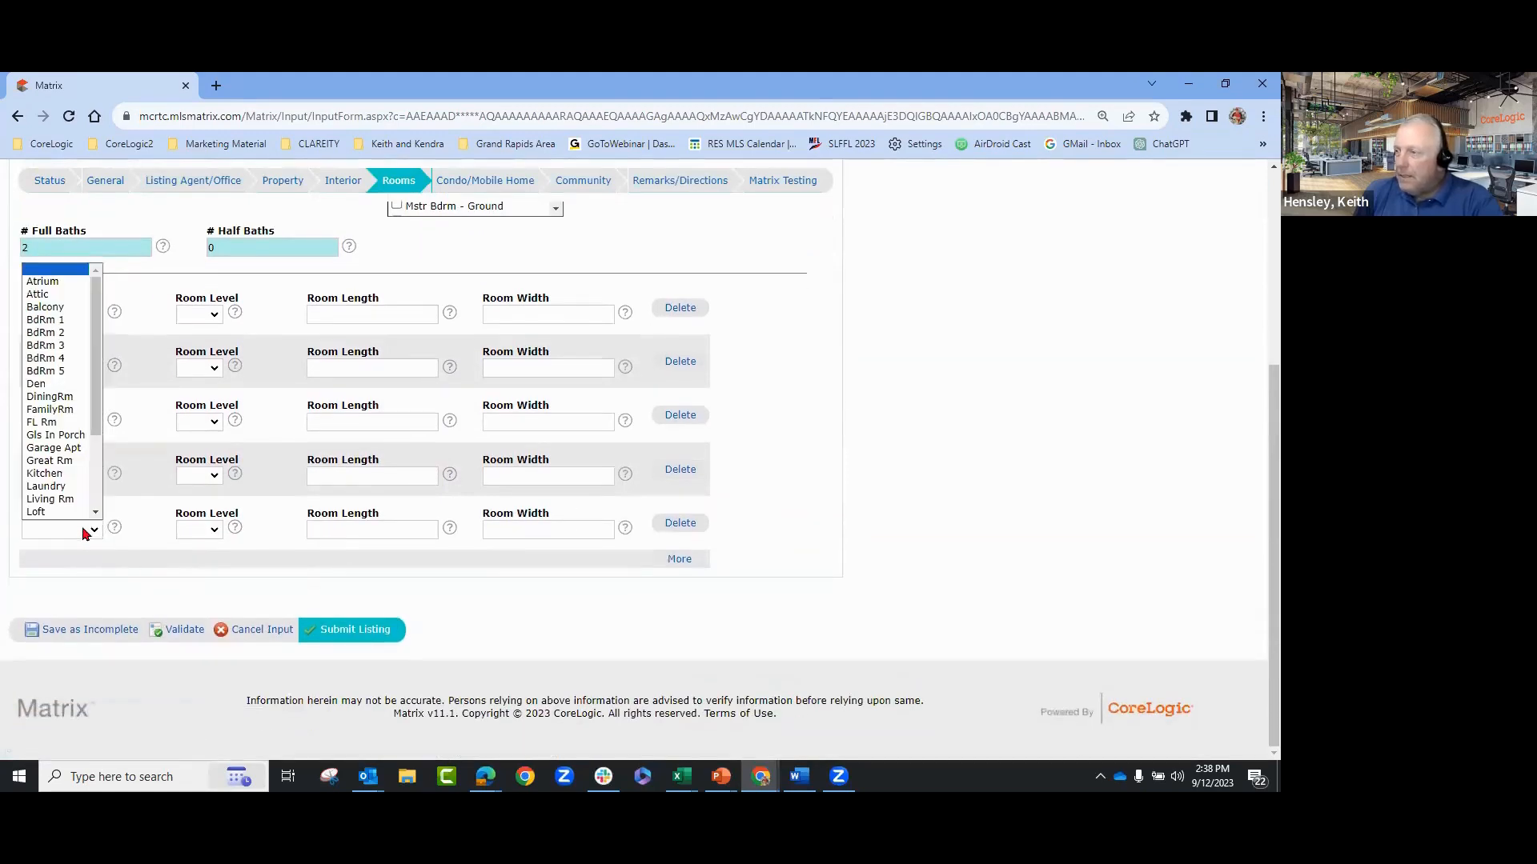
{"action": "left_click", "coordinate": [63, 474]}
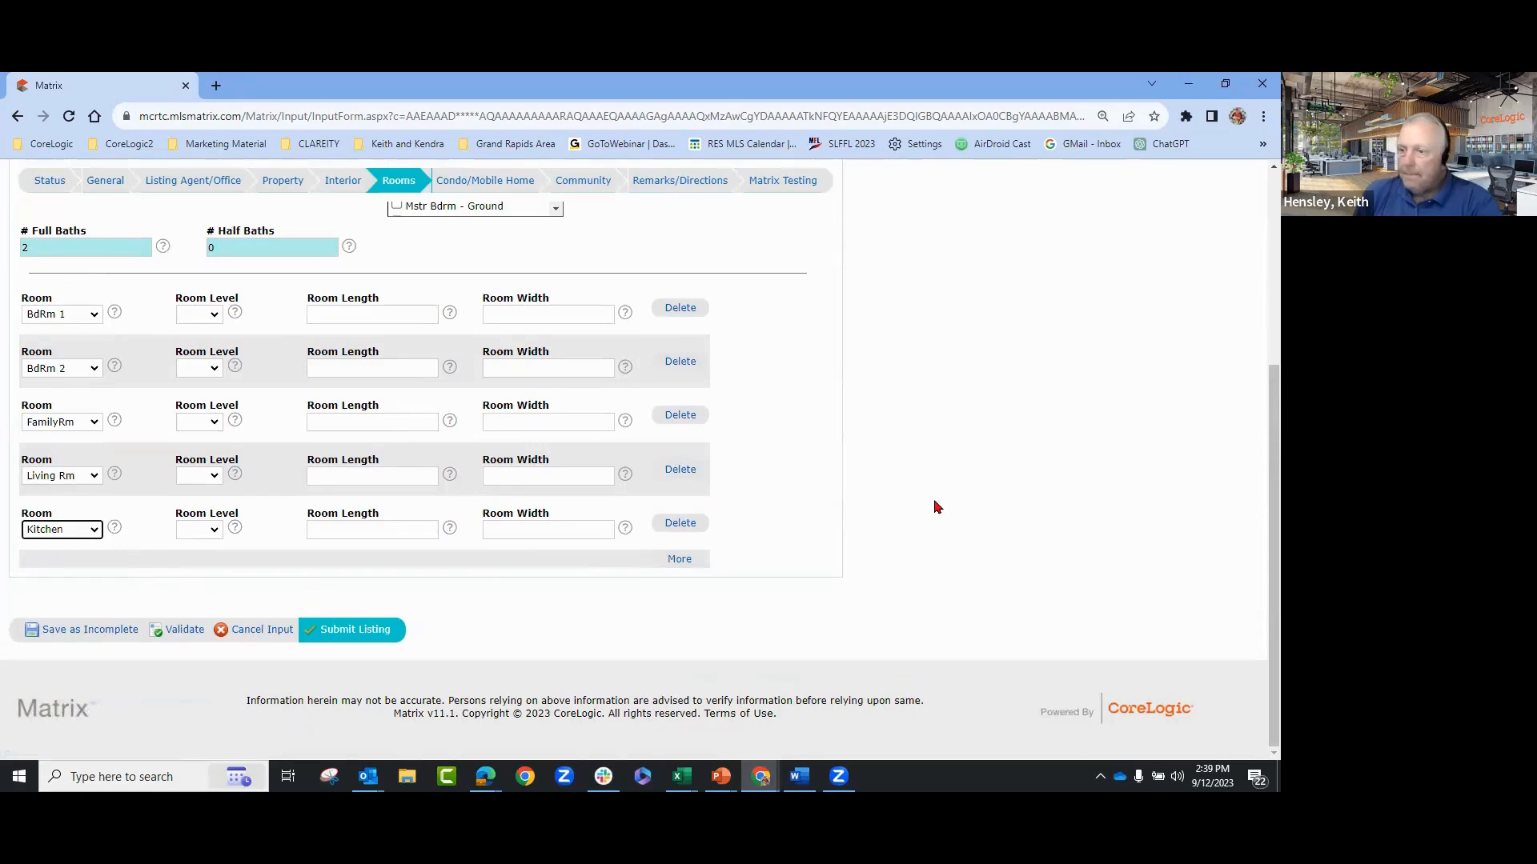
{"action": "scroll", "coordinate": [881, 520], "scroll_direction": "up", "scroll_amount": 1}
{"action": "left_click", "coordinate": [680, 639]}
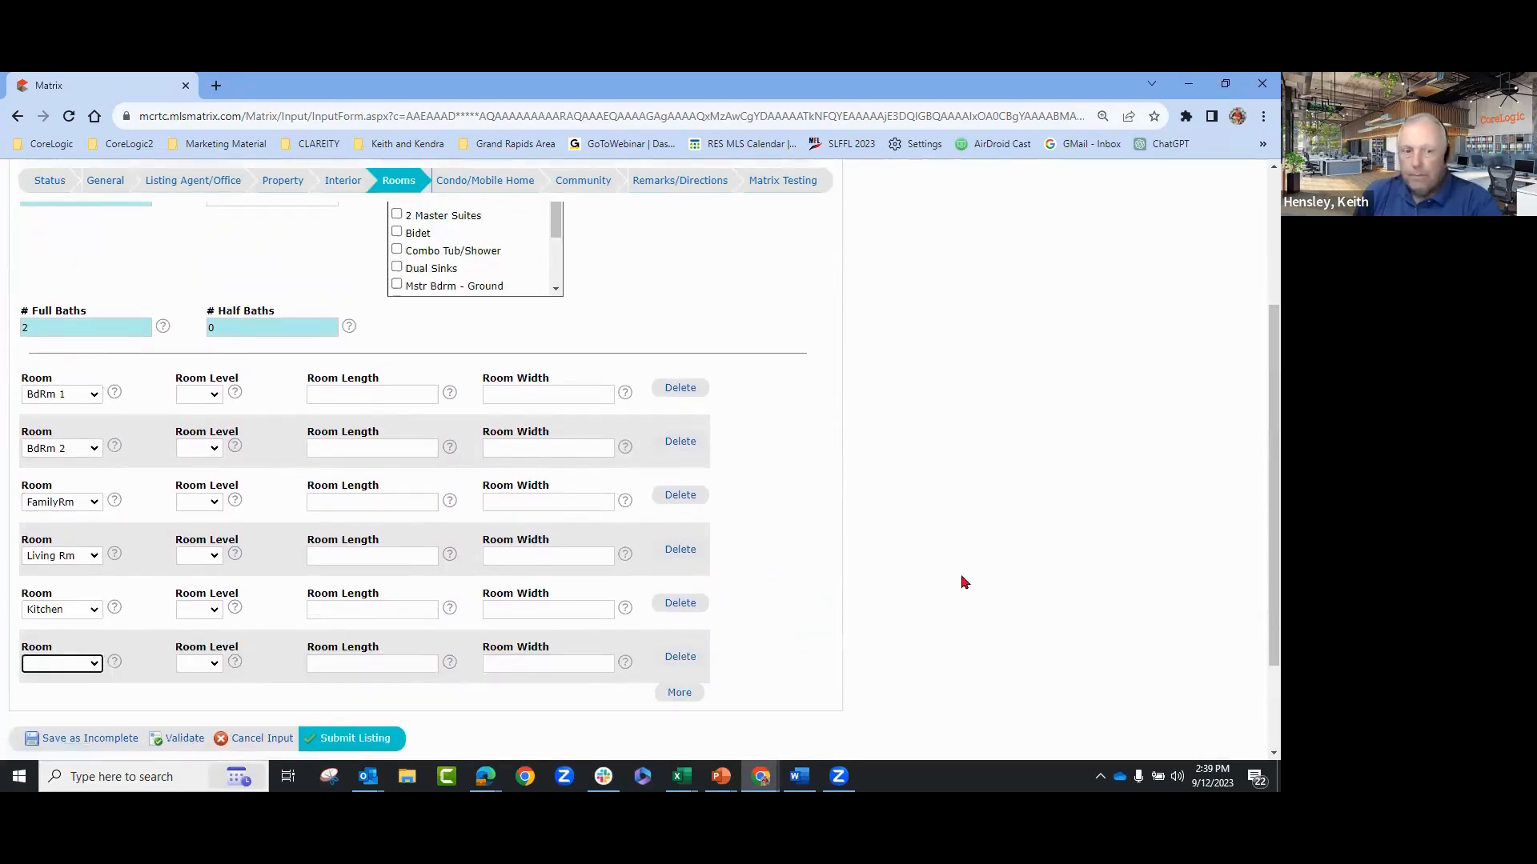
{"action": "scroll", "coordinate": [965, 582], "scroll_direction": "down", "scroll_amount": 2}
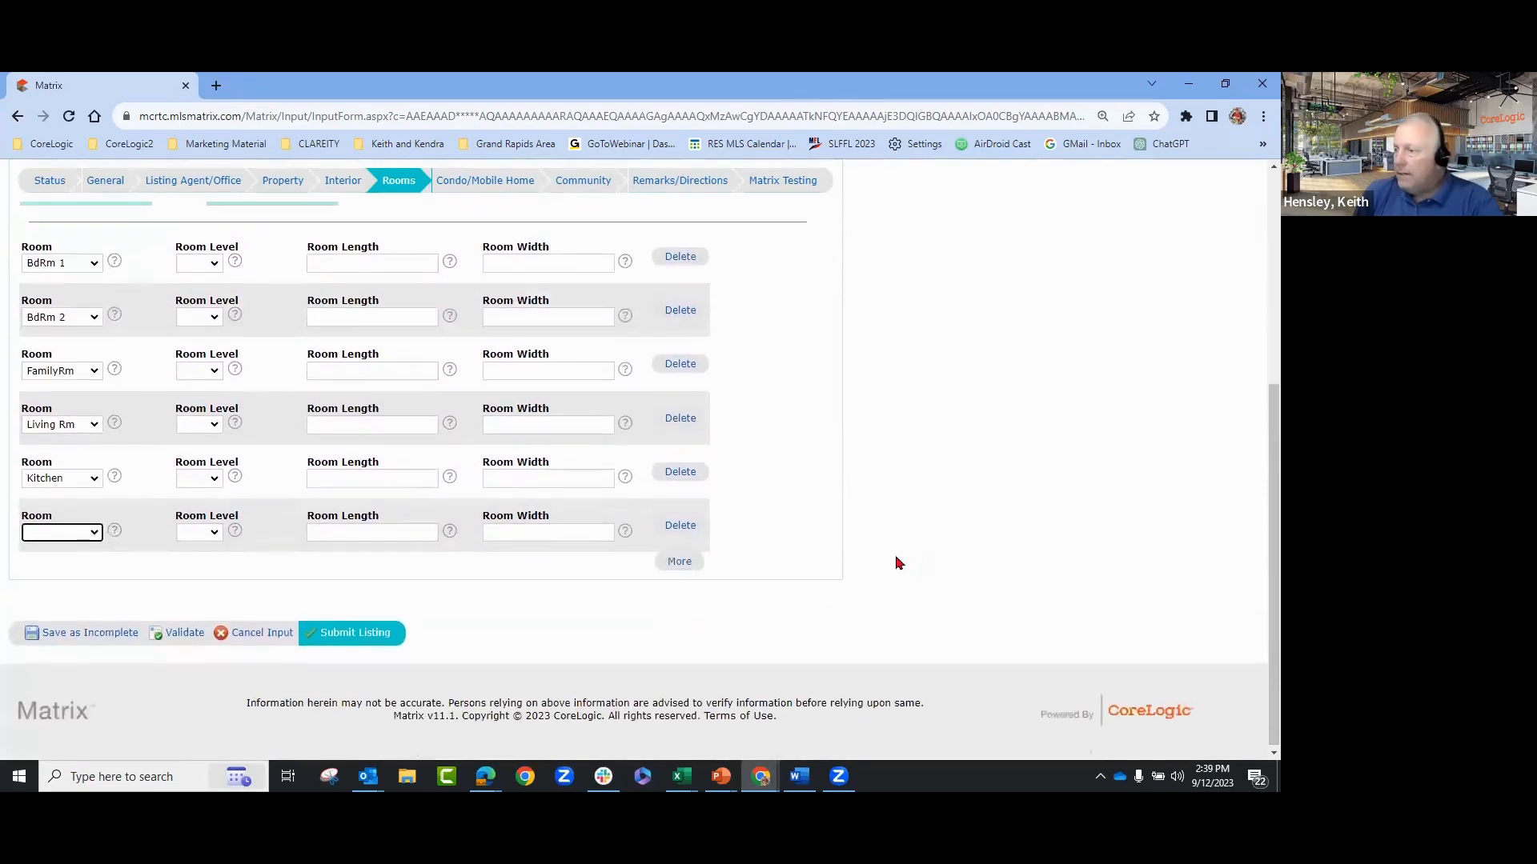
{"action": "scroll", "coordinate": [987, 512], "scroll_direction": "up", "scroll_amount": 2}
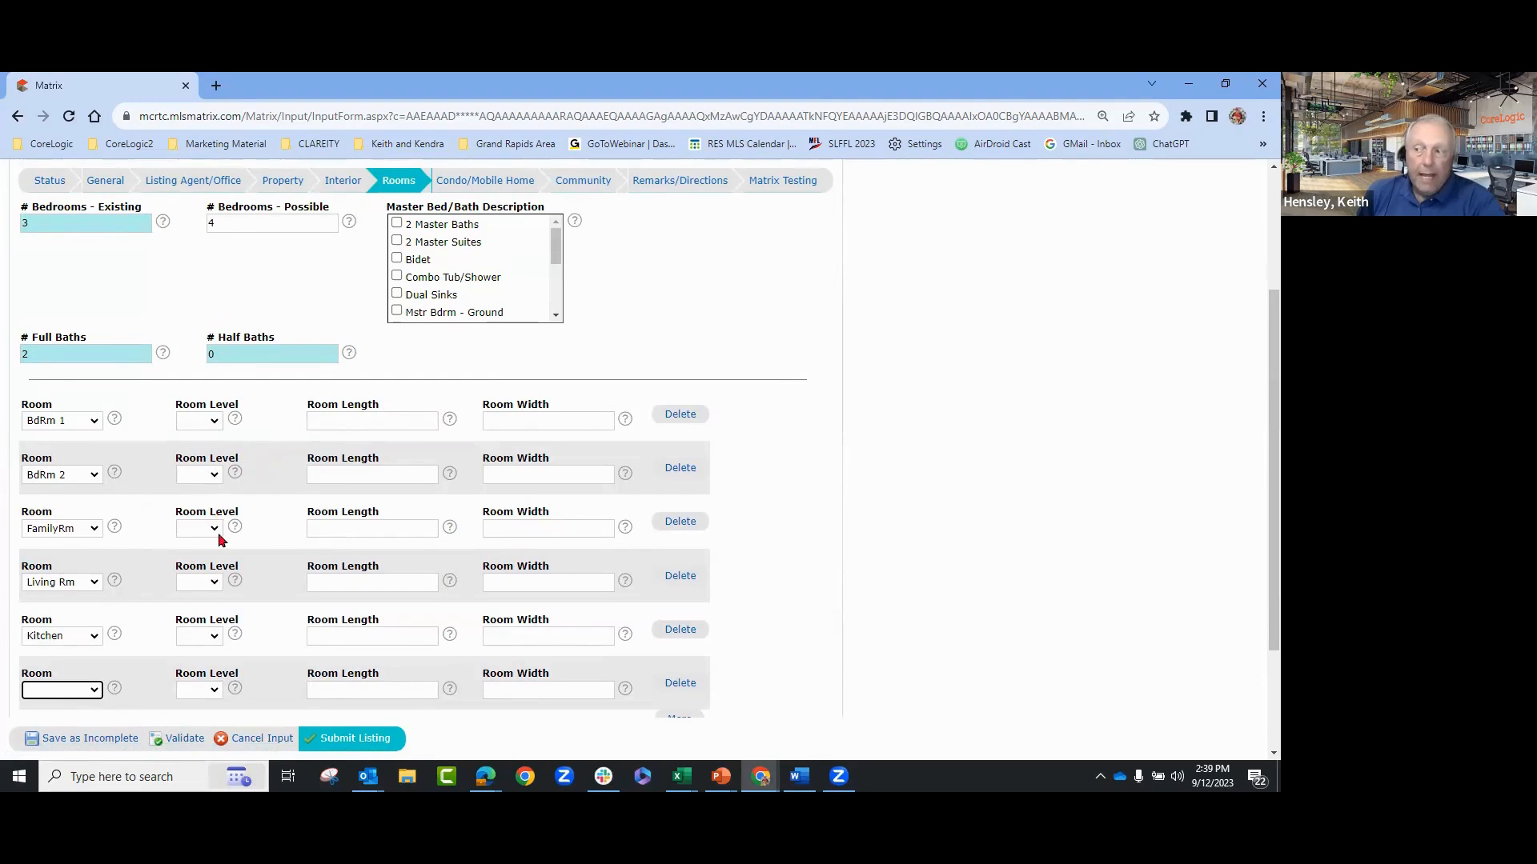
{"action": "left_click", "coordinate": [988, 590]}
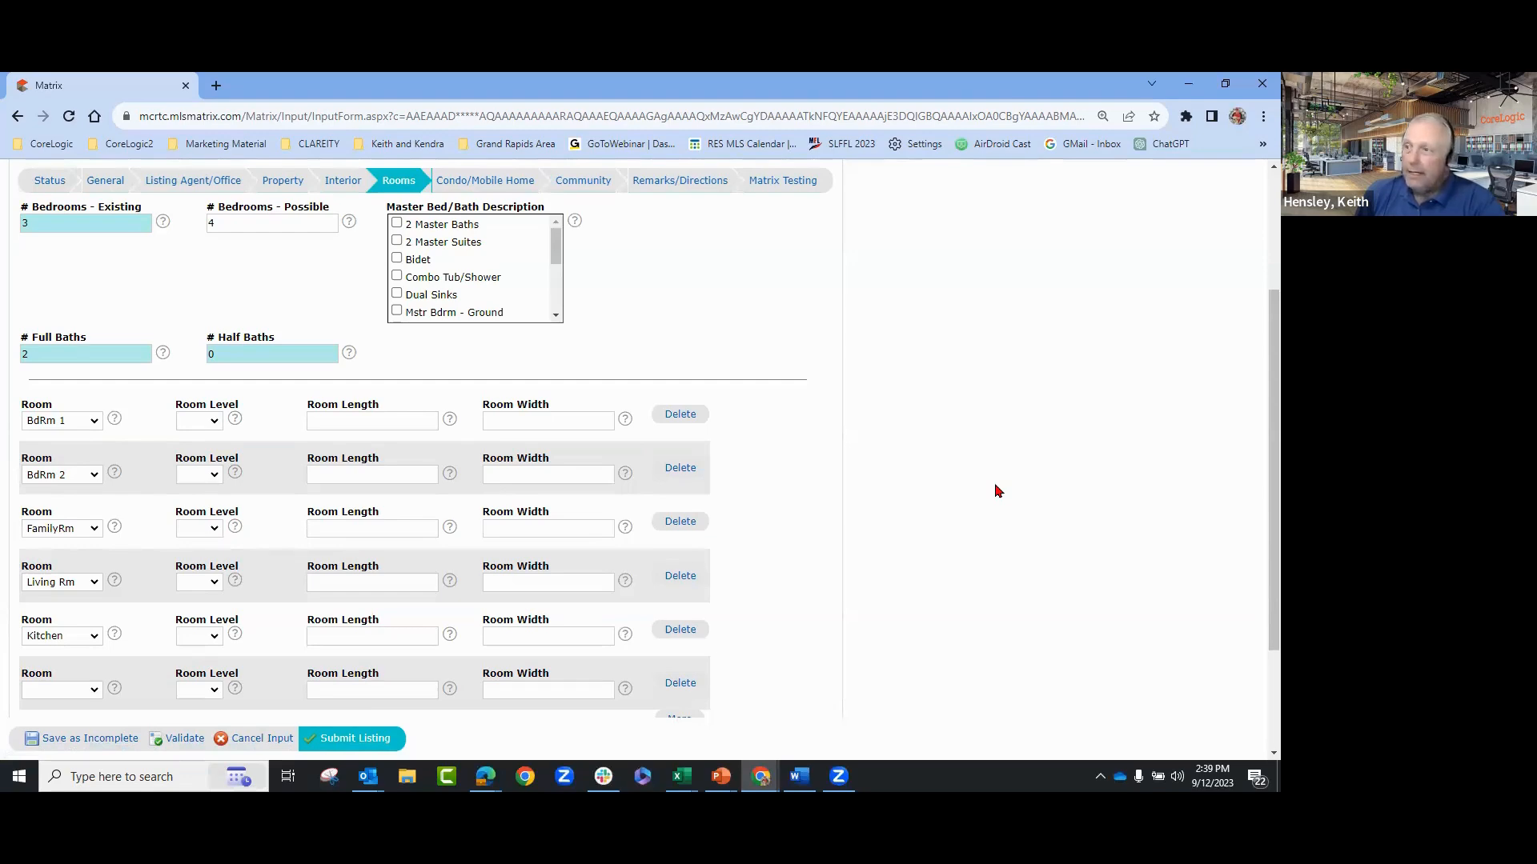
{"action": "scroll", "coordinate": [995, 491], "scroll_direction": "up", "scroll_amount": 1}
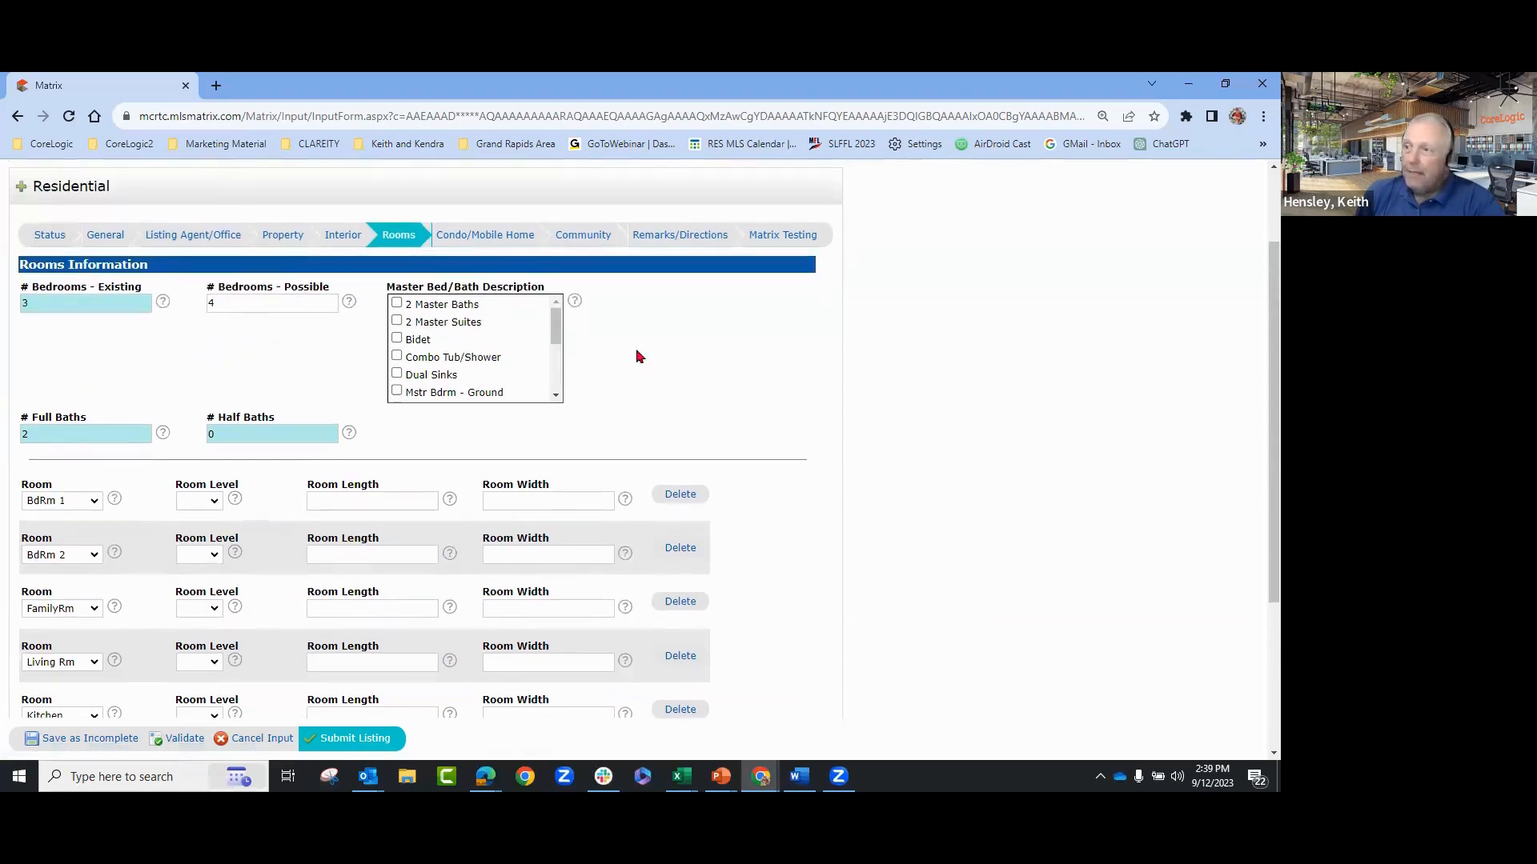
- Scroll through the Condo/Mobile Home section, then return to General Information
{"action": "left_click", "coordinate": [491, 240]}
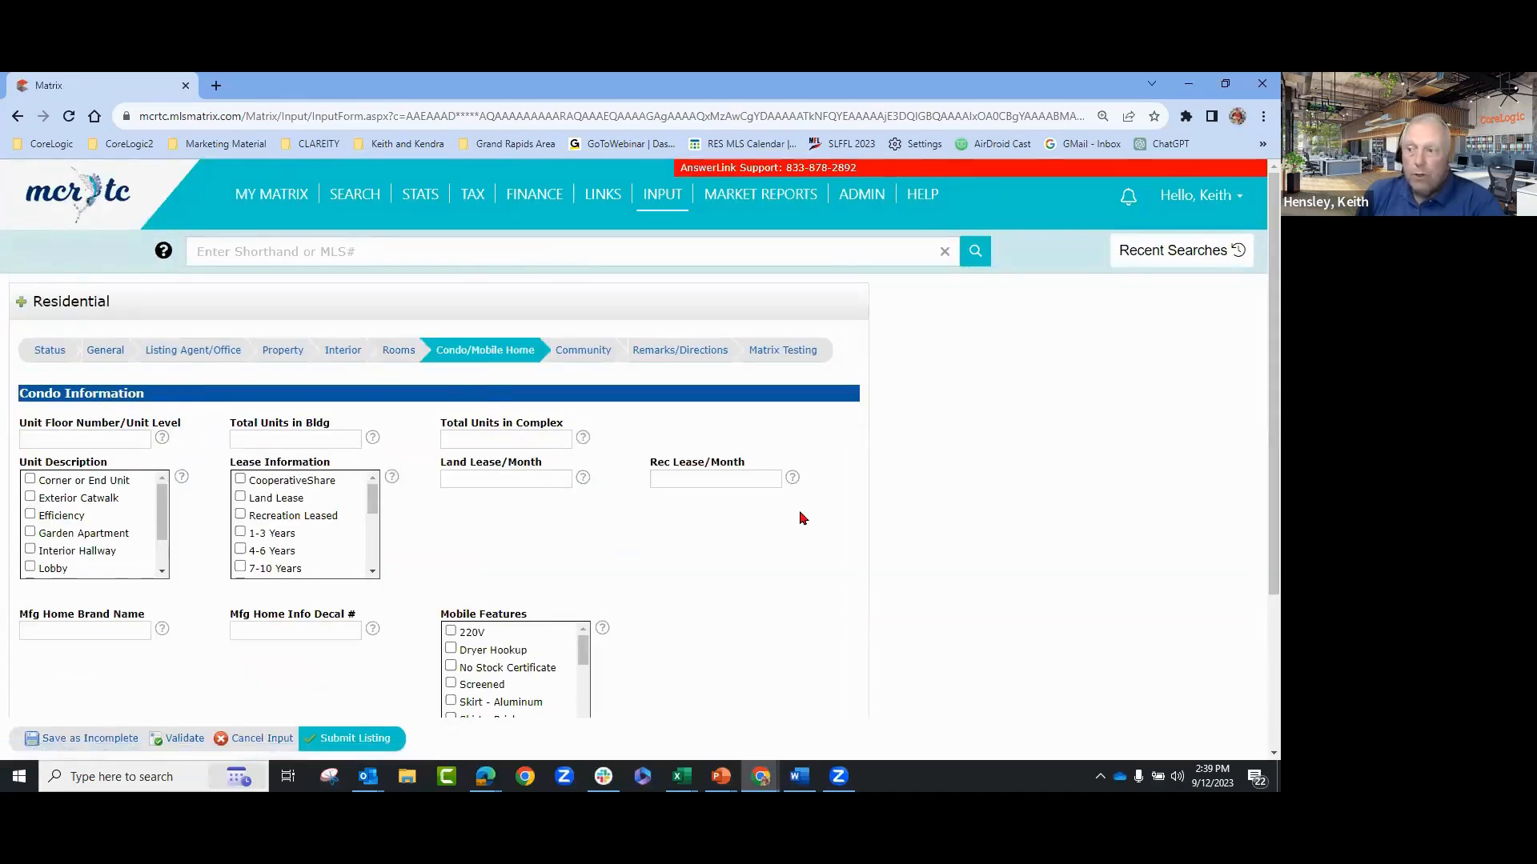
{"action": "scroll", "coordinate": [800, 520], "scroll_direction": "down", "scroll_amount": 2}
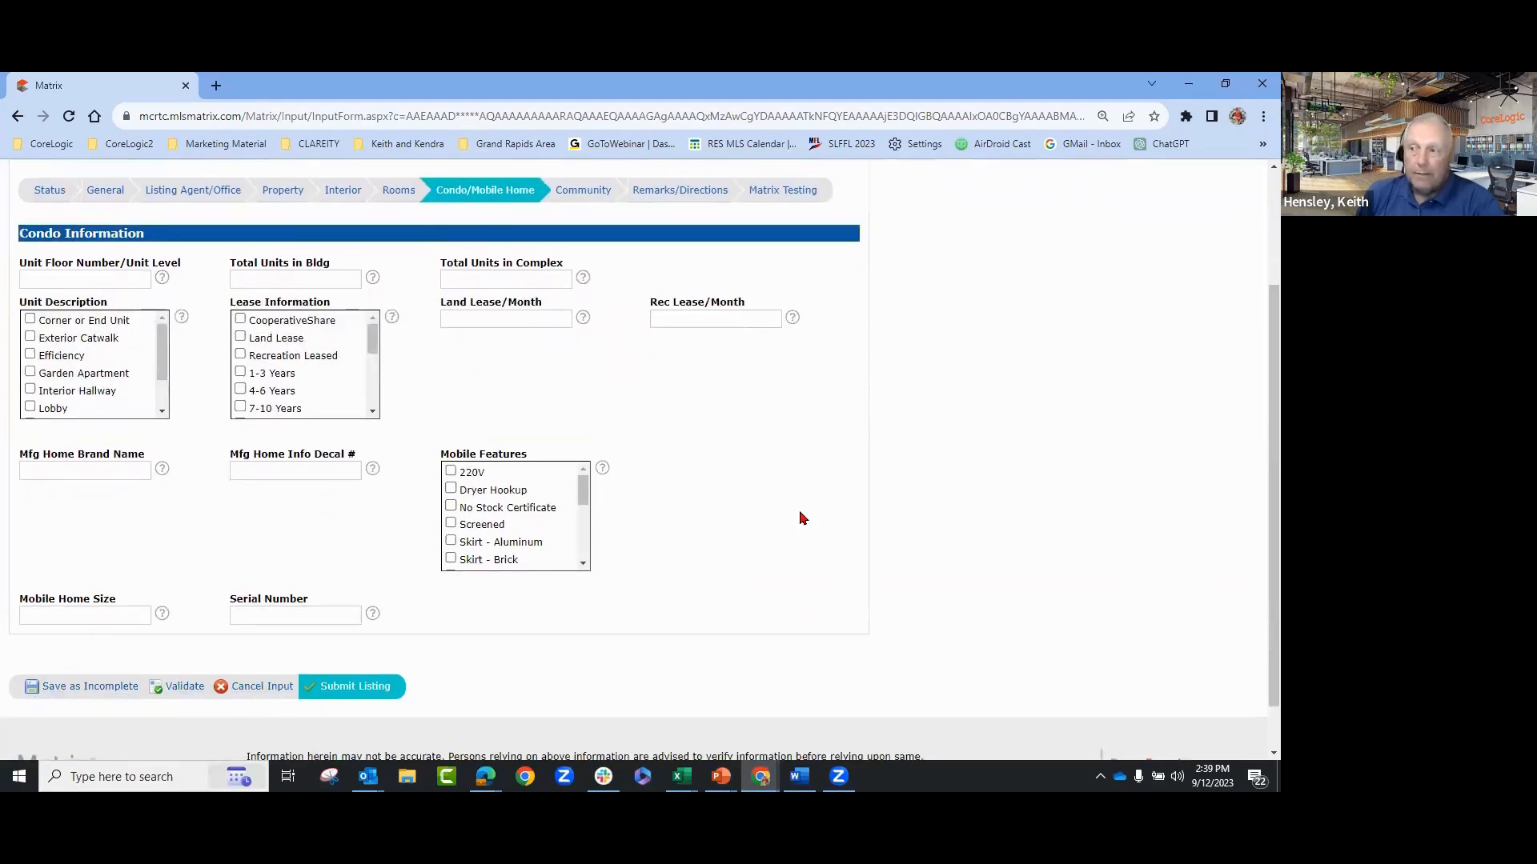
{"action": "scroll", "coordinate": [803, 518], "scroll_direction": "up", "scroll_amount": 2}
{"action": "left_click", "coordinate": [94, 358]}
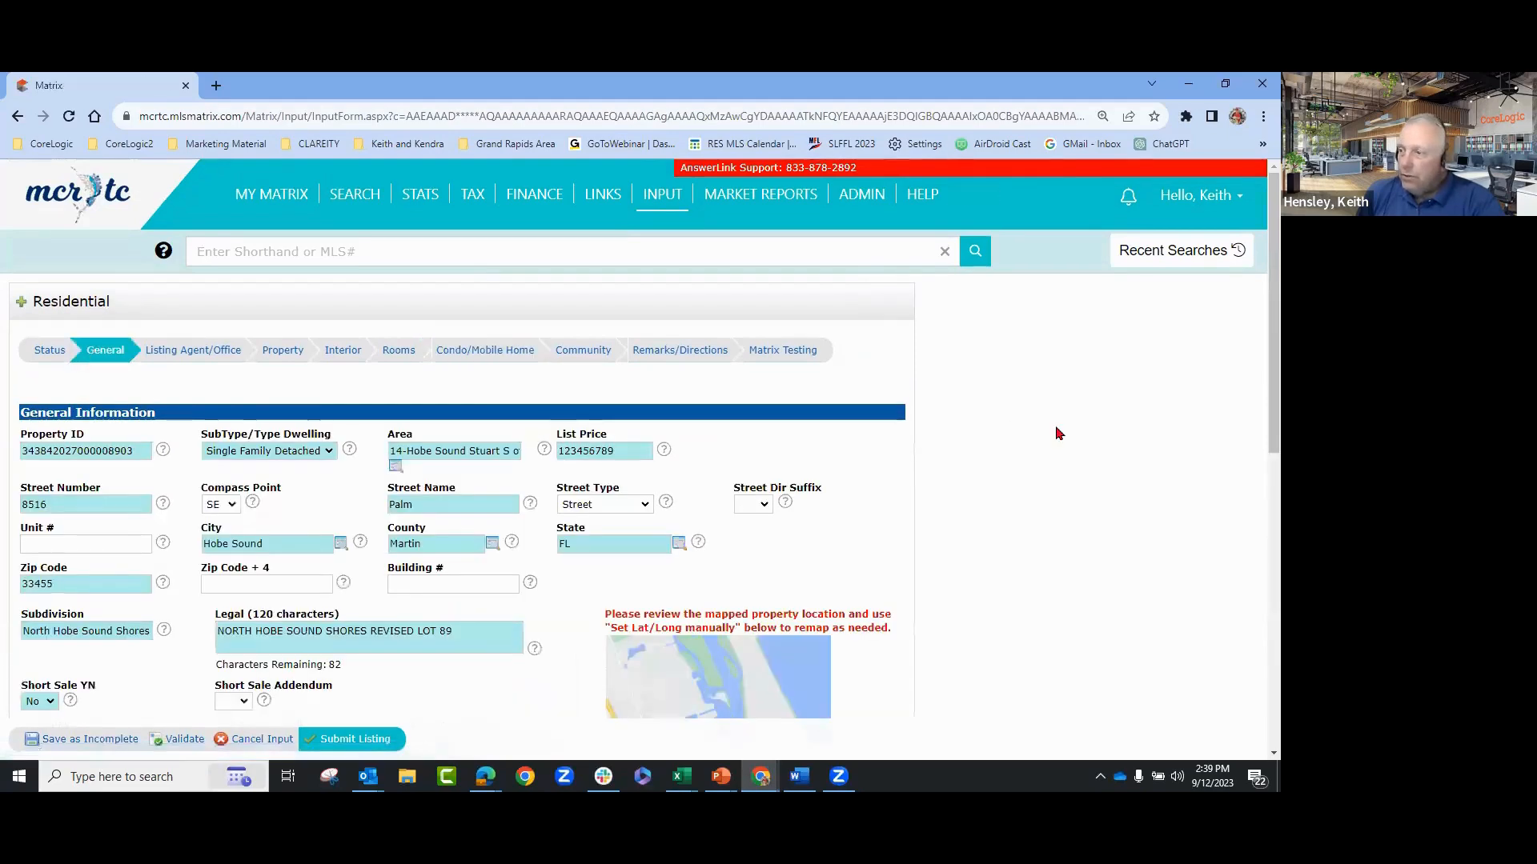
{"action": "scroll", "coordinate": [1090, 441], "scroll_direction": "down", "scroll_amount": 1}
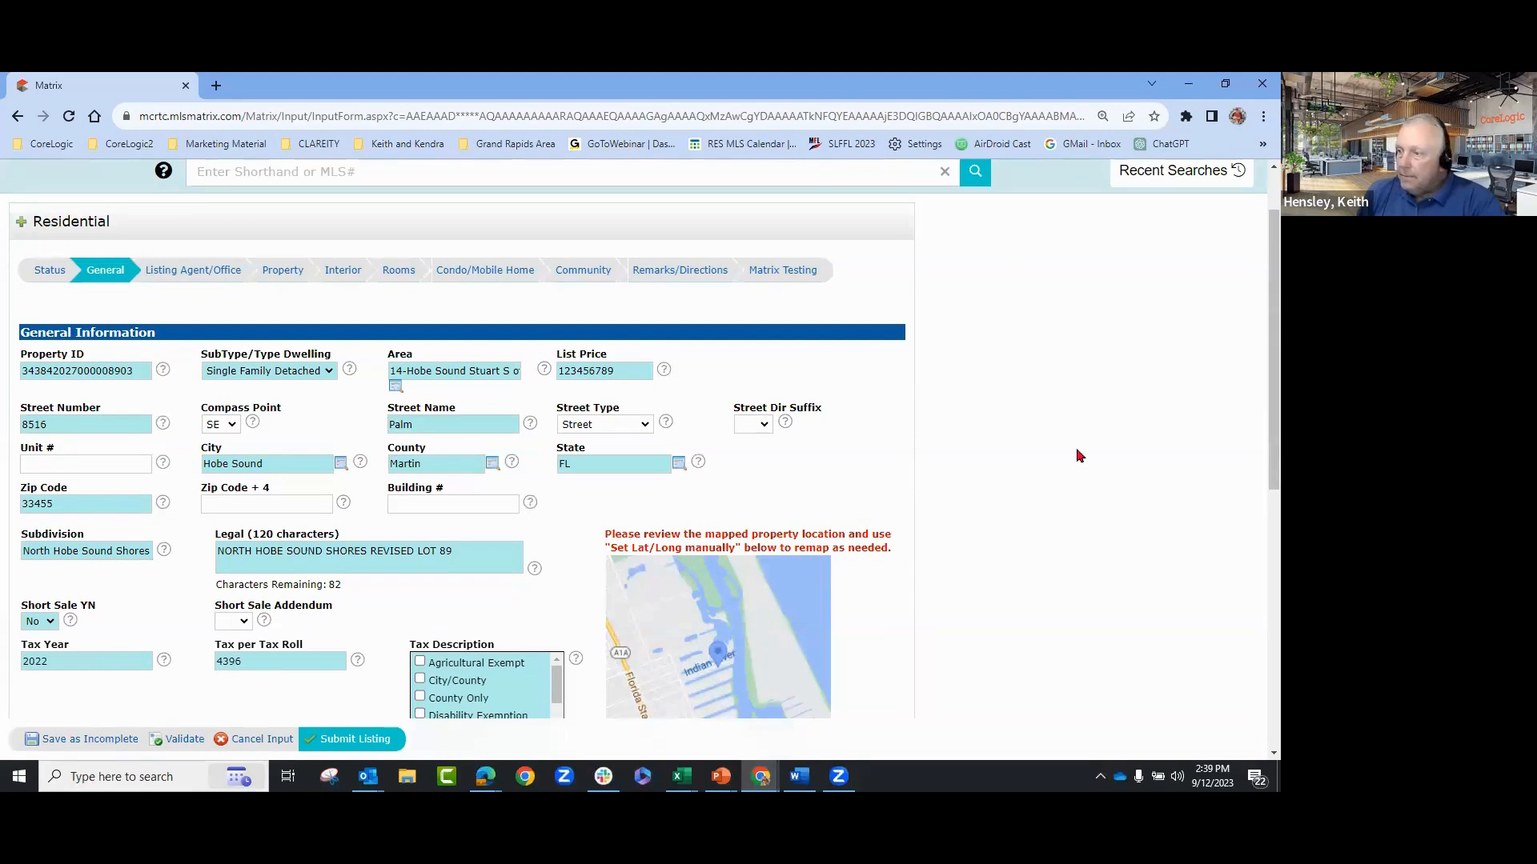
{"action": "scroll", "coordinate": [1079, 455], "scroll_direction": "down", "scroll_amount": 3}
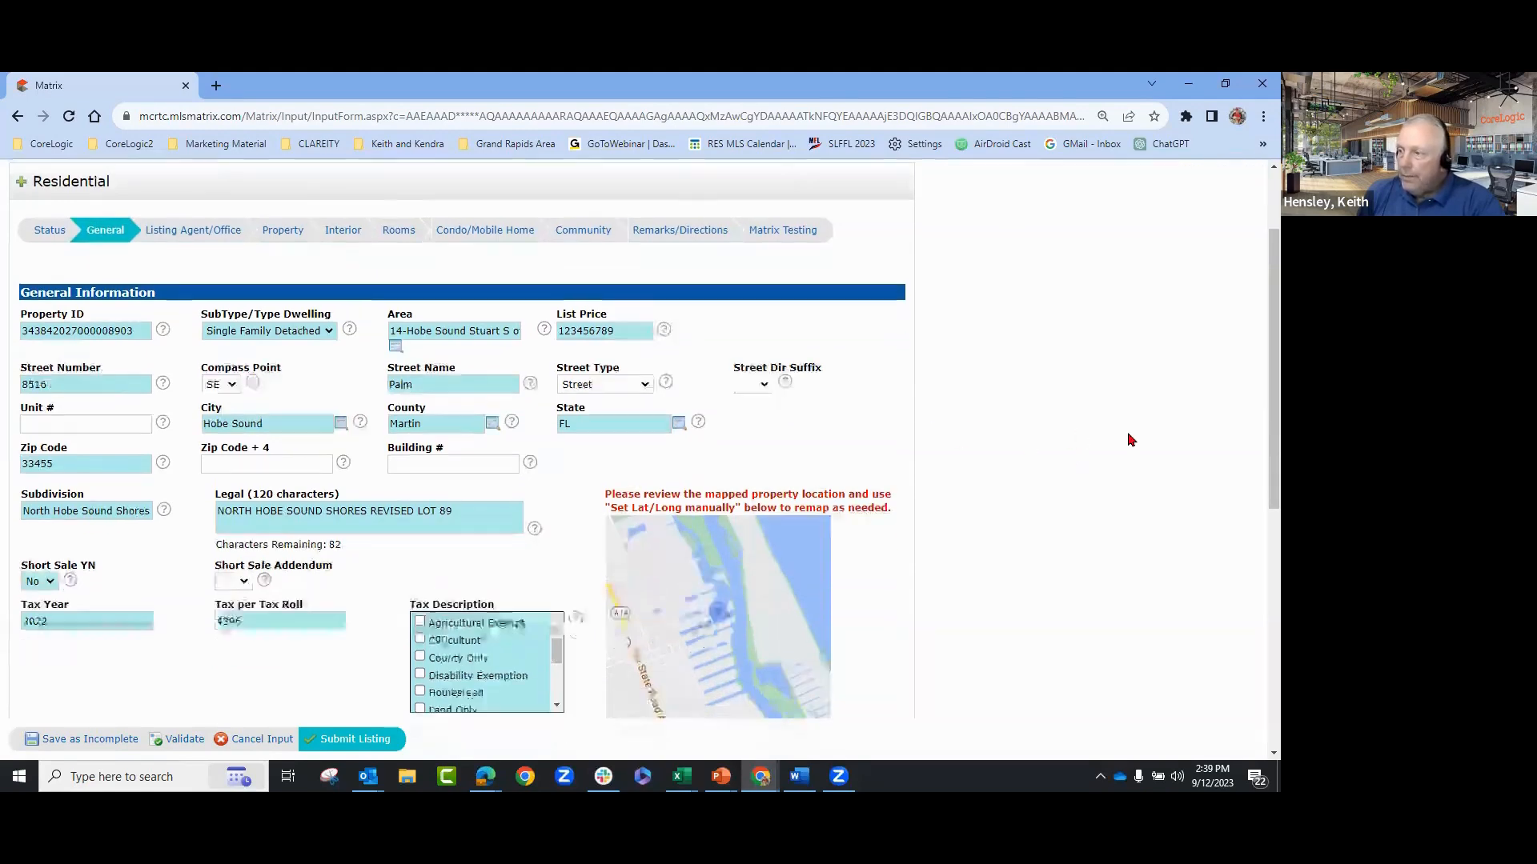
{"action": "scroll", "coordinate": [1135, 435], "scroll_direction": "down", "scroll_amount": 2}
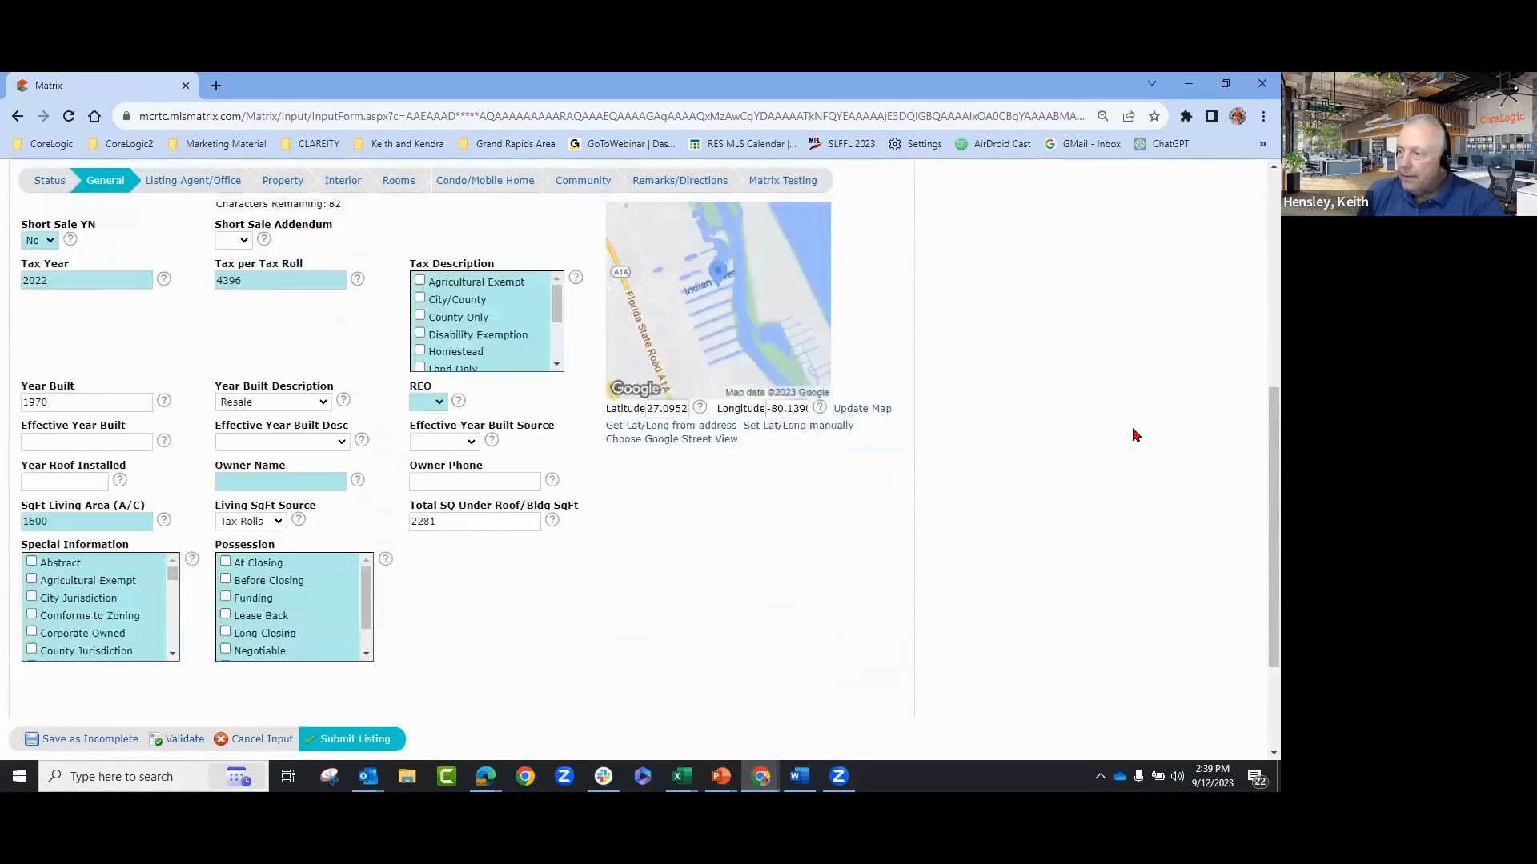
{"action": "scroll", "coordinate": [1135, 435], "scroll_direction": "up", "scroll_amount": 6}
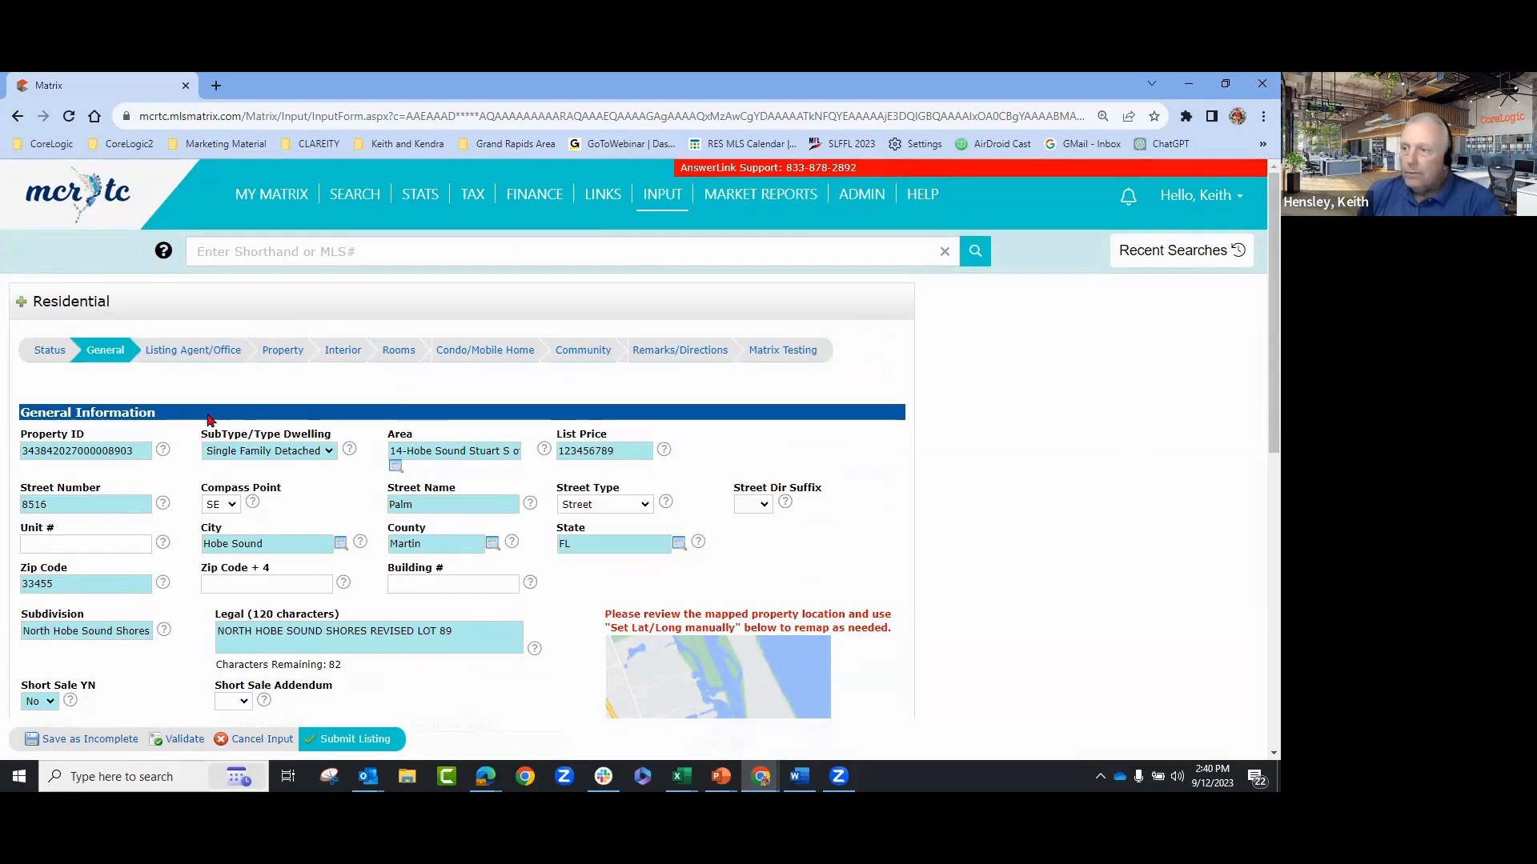
{"action": "left_click", "coordinate": [279, 355]}
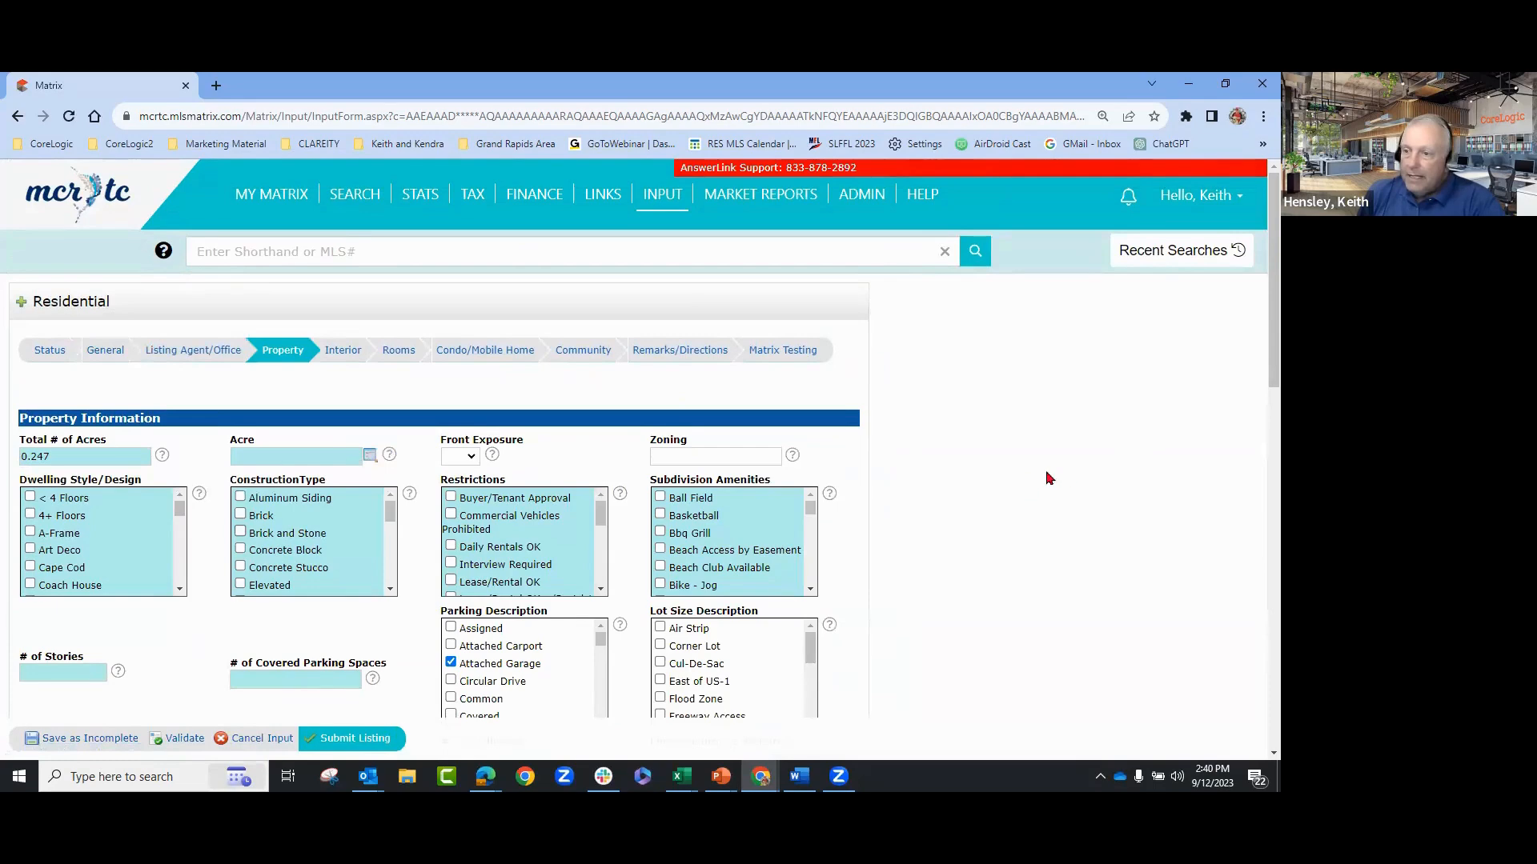
{"action": "scroll", "coordinate": [1067, 473], "scroll_direction": "down", "scroll_amount": 2}
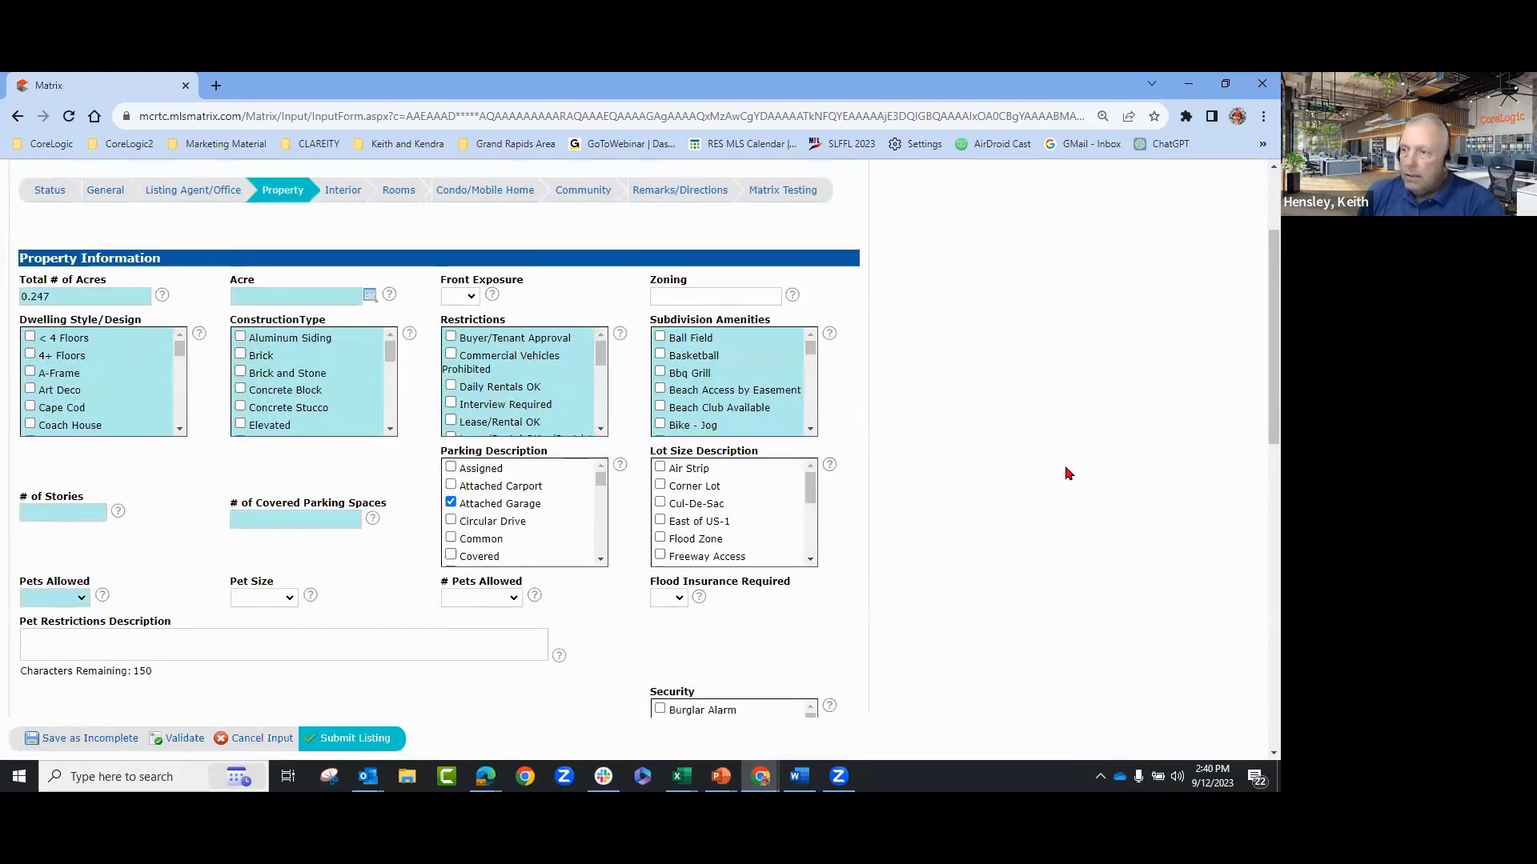
{"action": "scroll", "coordinate": [1067, 473], "scroll_direction": "down", "scroll_amount": 6}
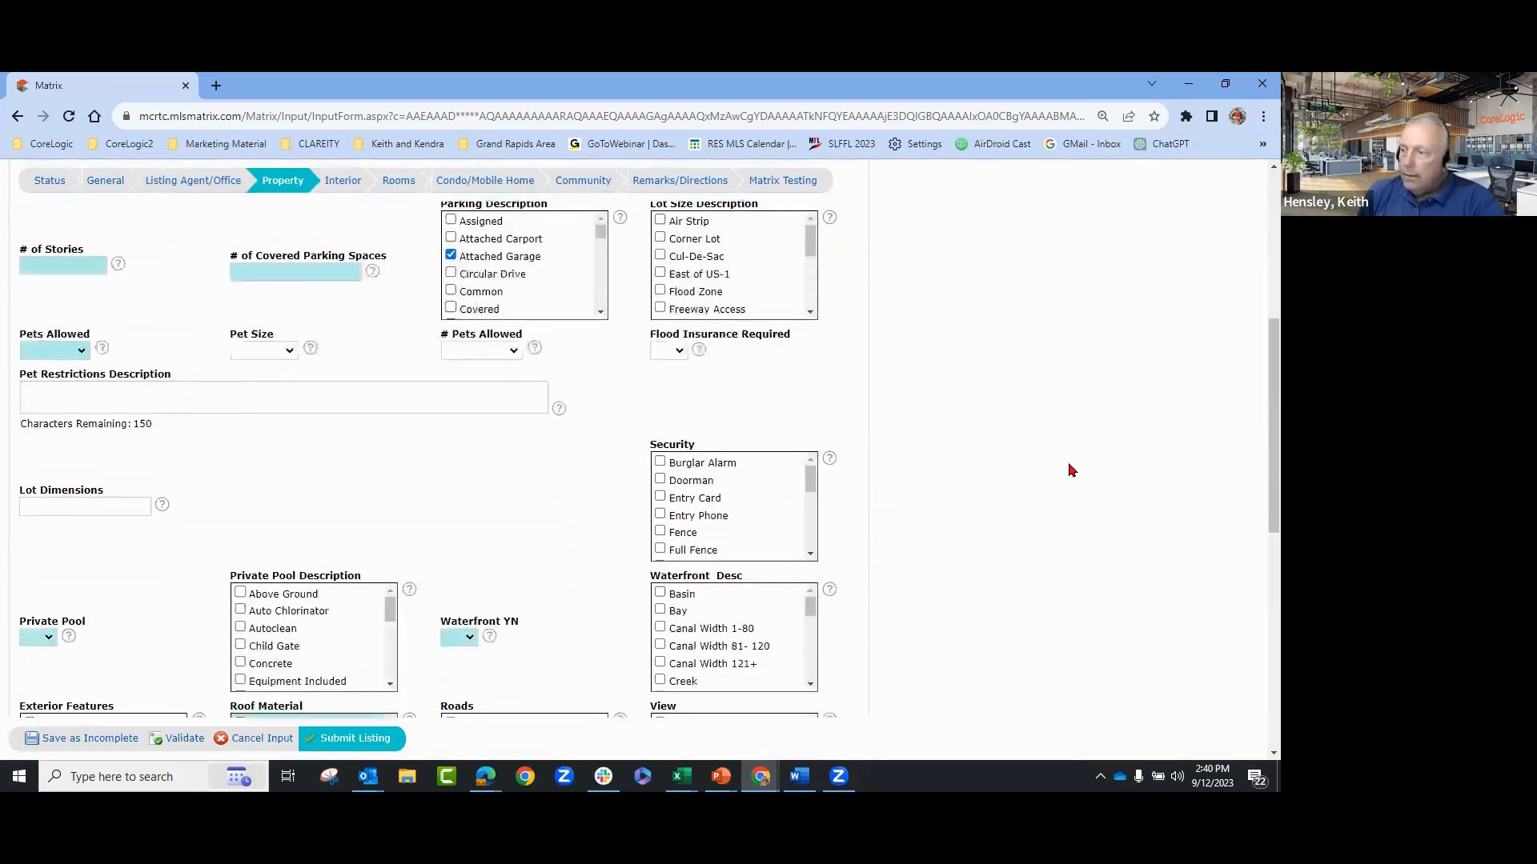
{"action": "scroll", "coordinate": [1072, 470], "scroll_direction": "down", "scroll_amount": 3}
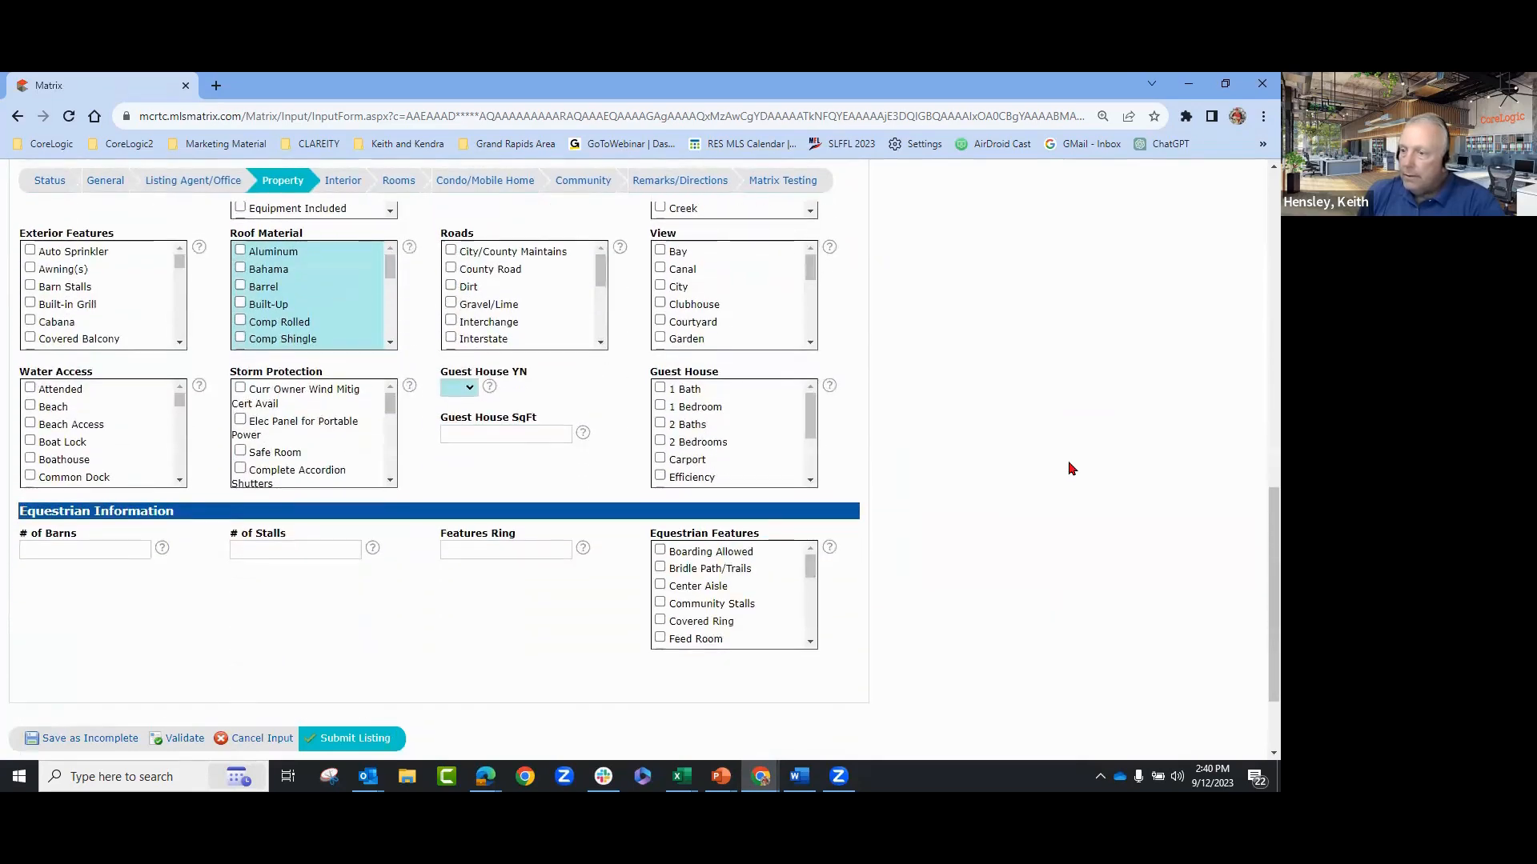
{"action": "scroll", "coordinate": [1071, 470], "scroll_direction": "up", "scroll_amount": 6}
{"action": "scroll", "coordinate": [1071, 470], "scroll_direction": "up", "scroll_amount": 4}
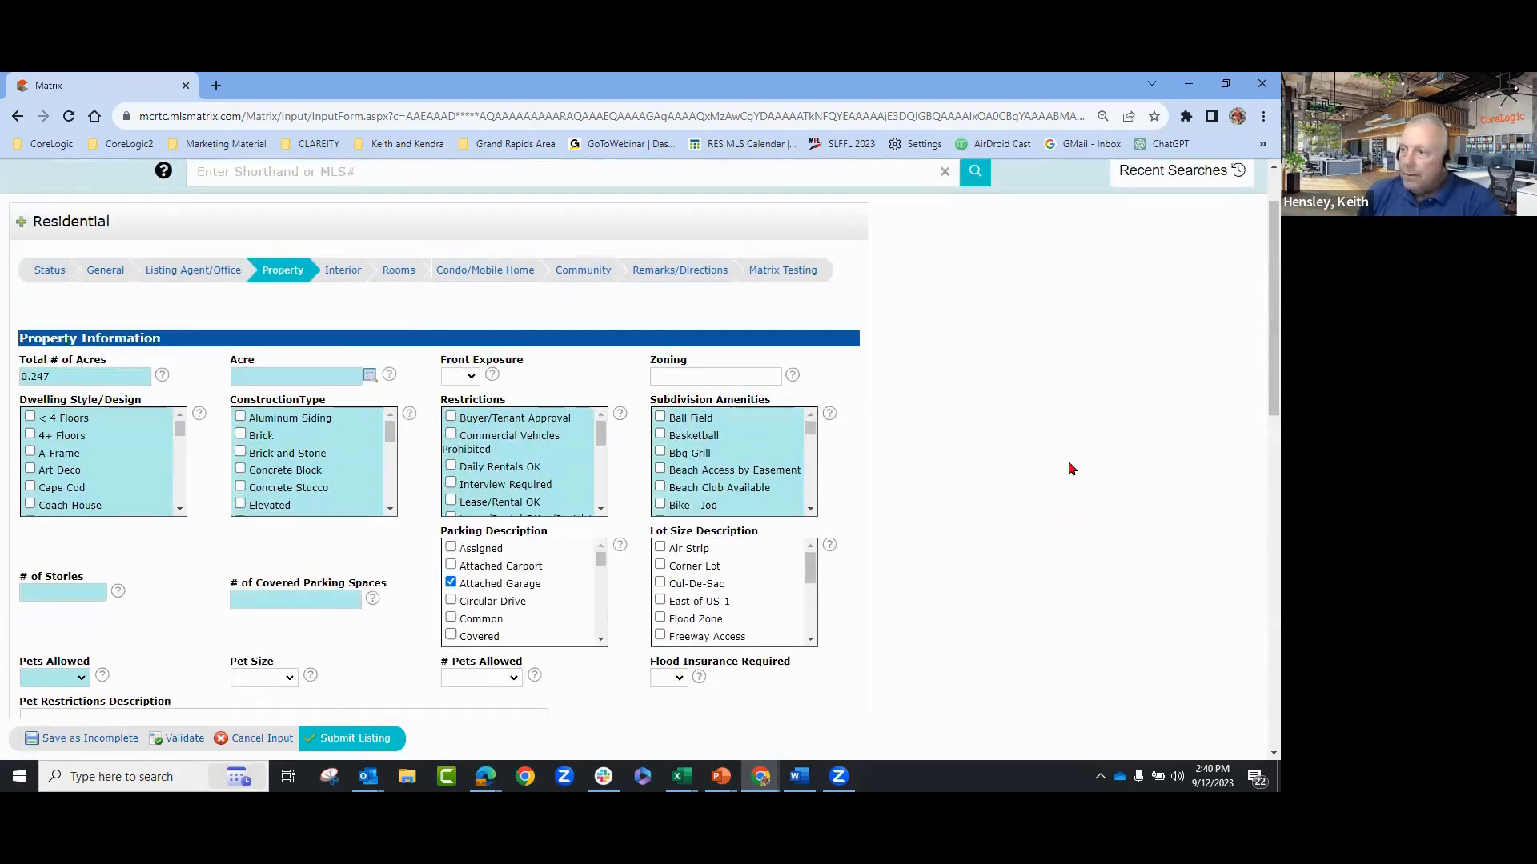
{"action": "left_click", "coordinate": [197, 274]}
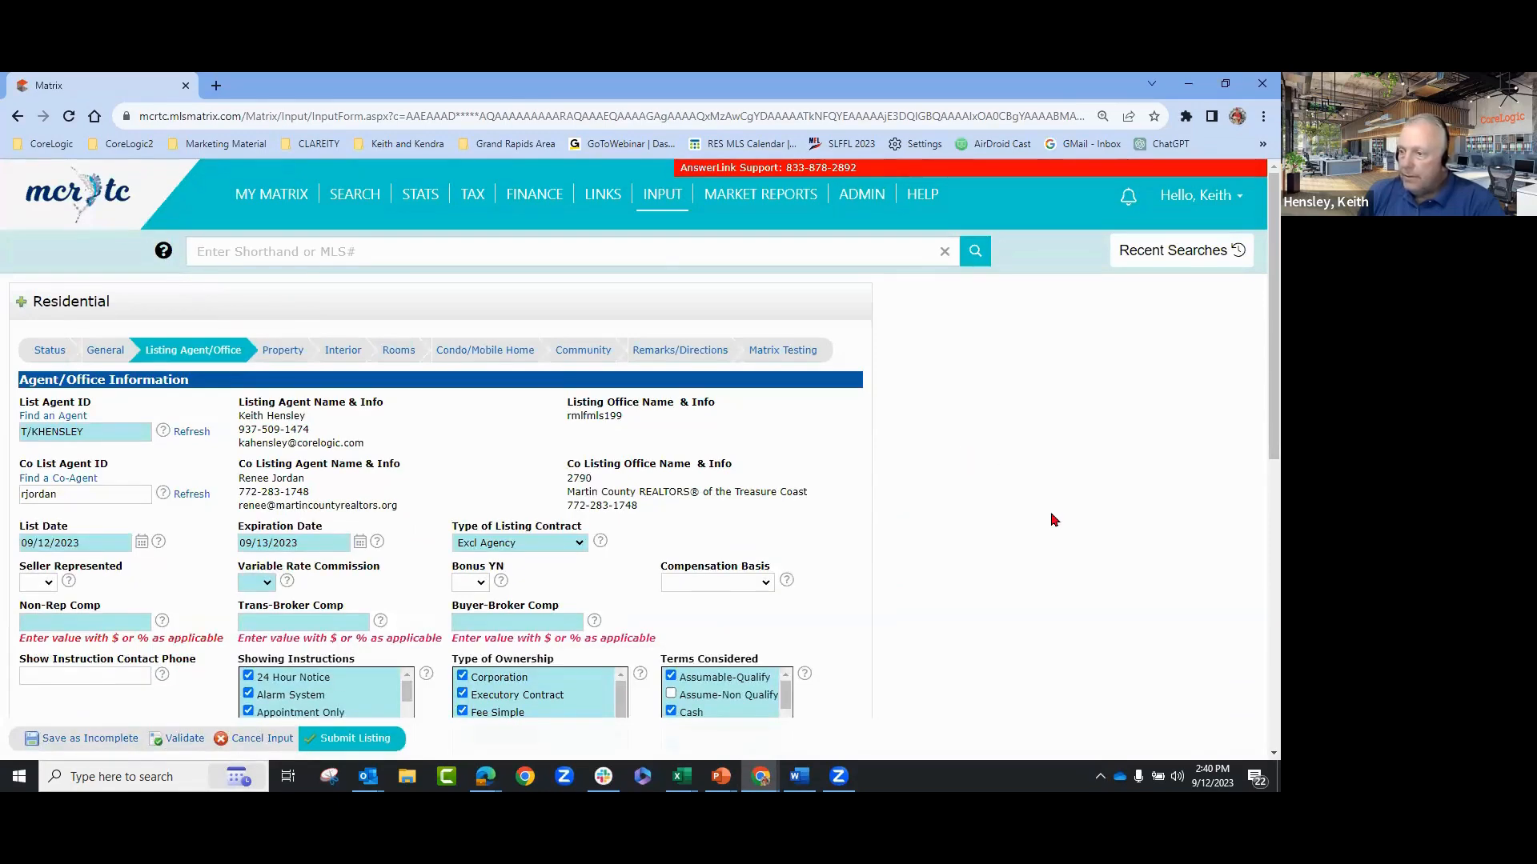
{"action": "scroll", "coordinate": [1054, 520], "scroll_direction": "down", "scroll_amount": 3}
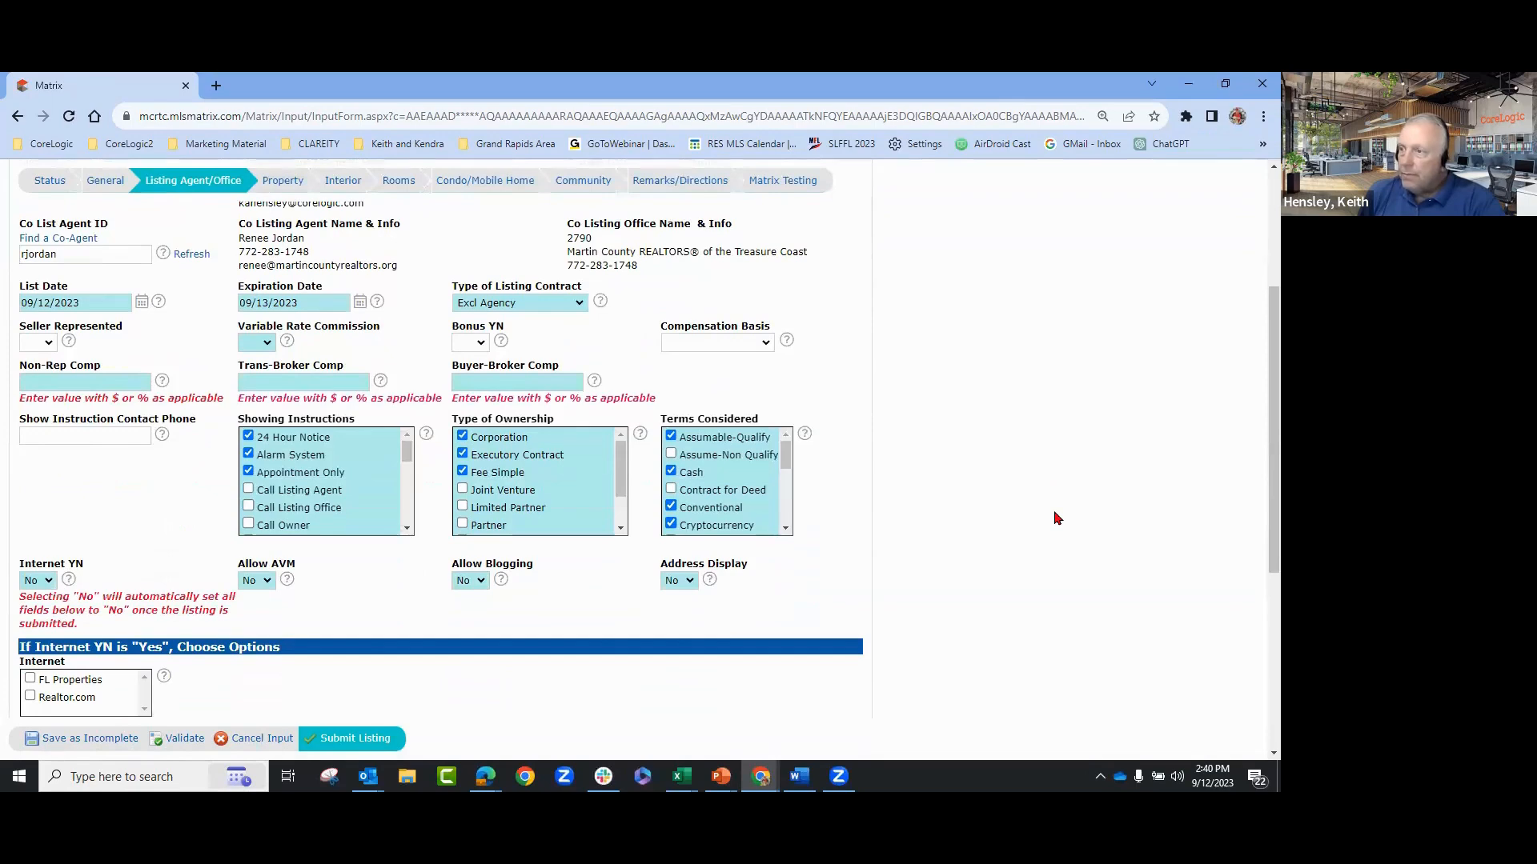
{"action": "scroll", "coordinate": [1055, 518], "scroll_direction": "down", "scroll_amount": 1}
{"action": "scroll", "coordinate": [1054, 515], "scroll_direction": "down", "scroll_amount": 2}
{"action": "scroll", "coordinate": [1053, 512], "scroll_direction": "up", "scroll_amount": 6}
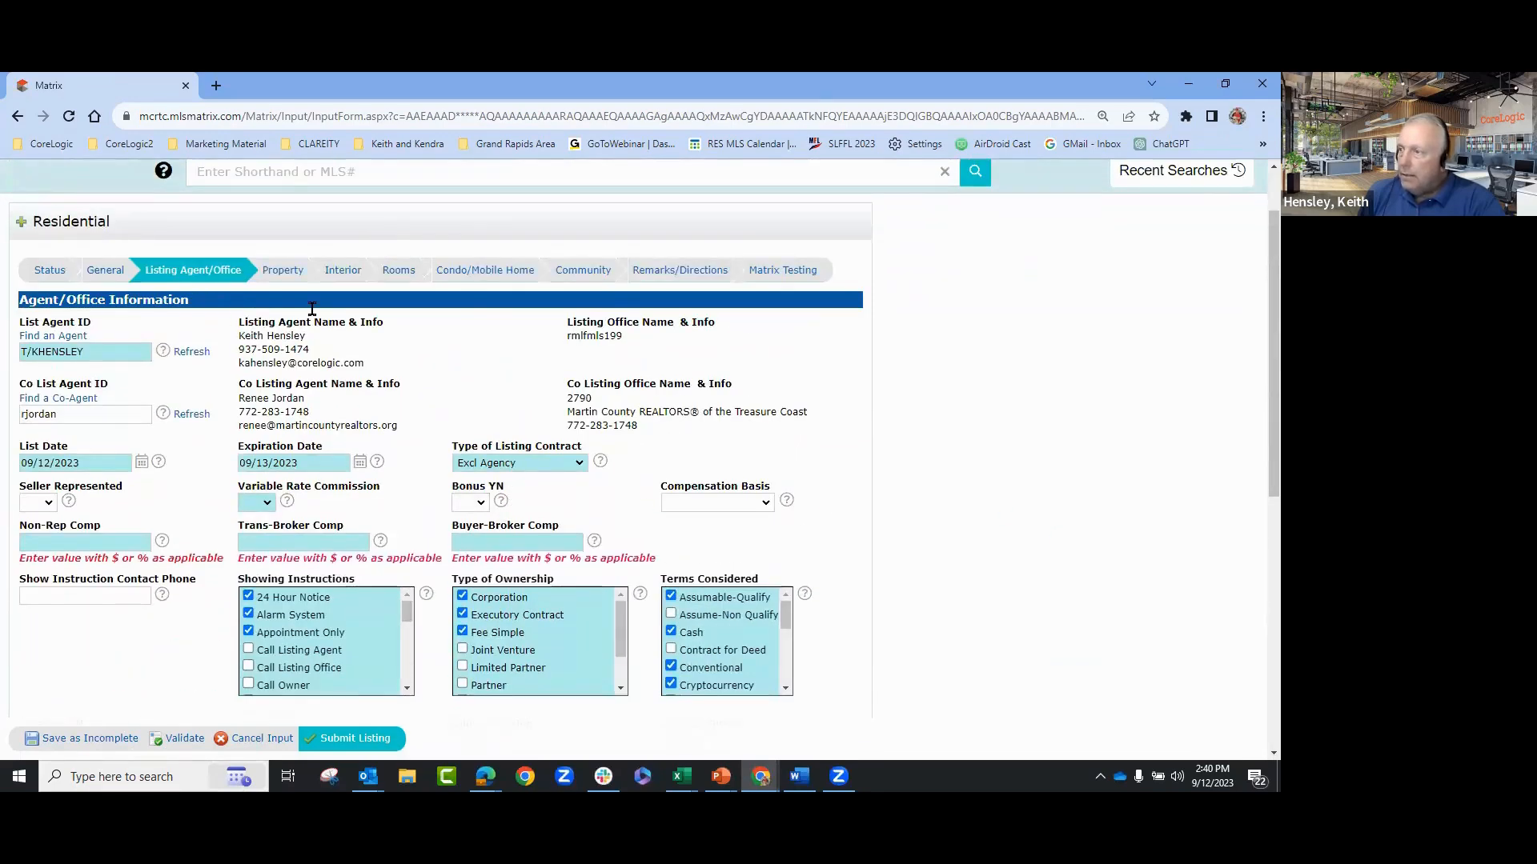
{"action": "left_click", "coordinate": [94, 275]}
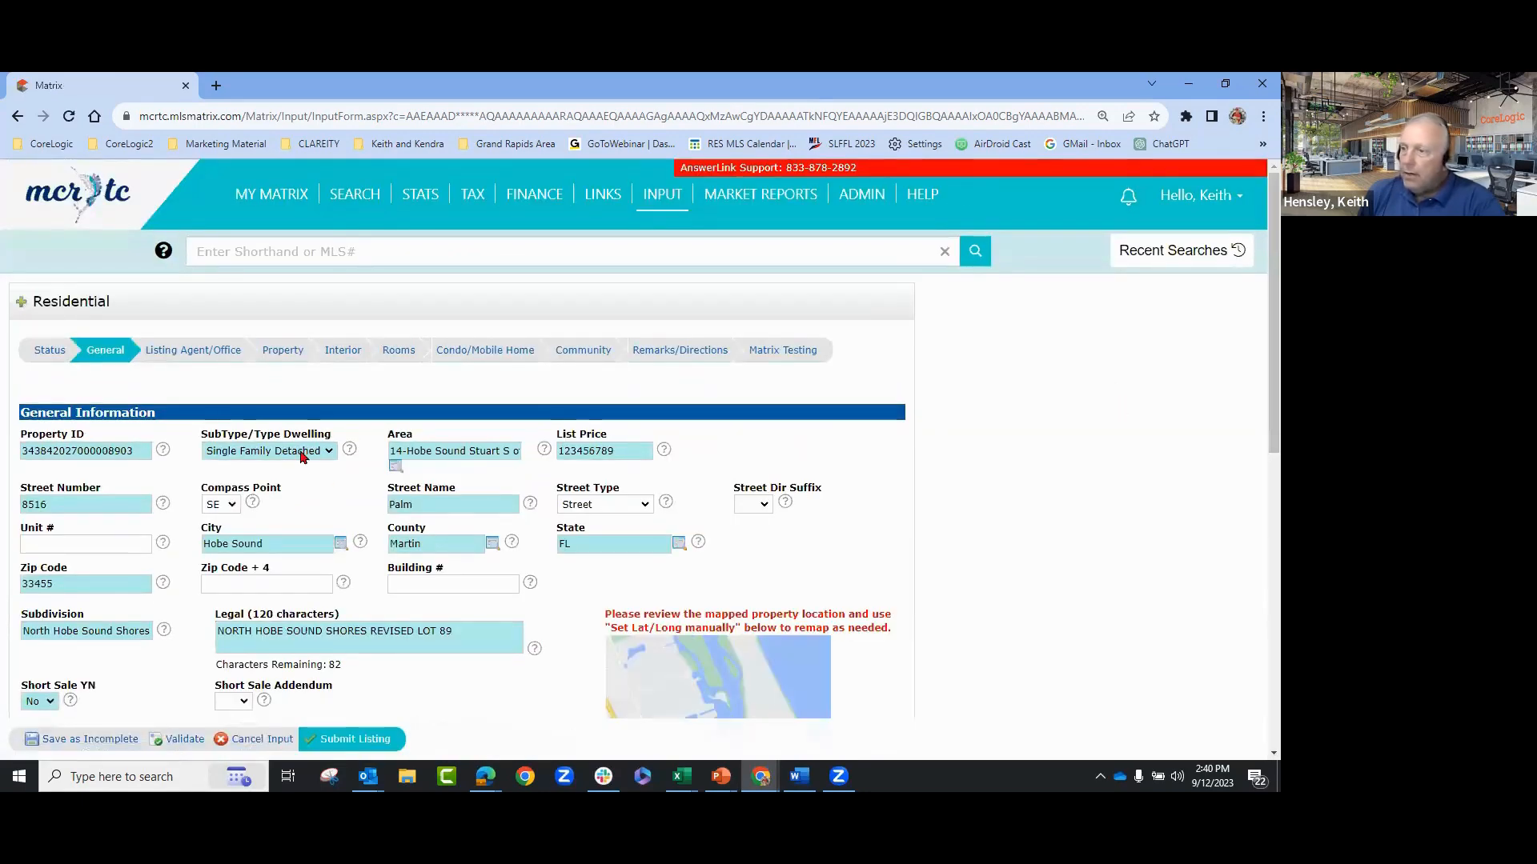
- Leave the dwelling subtype as Single Family Detached and view the Condo/Mobile Home section
{"action": "left_click", "coordinate": [303, 453]}
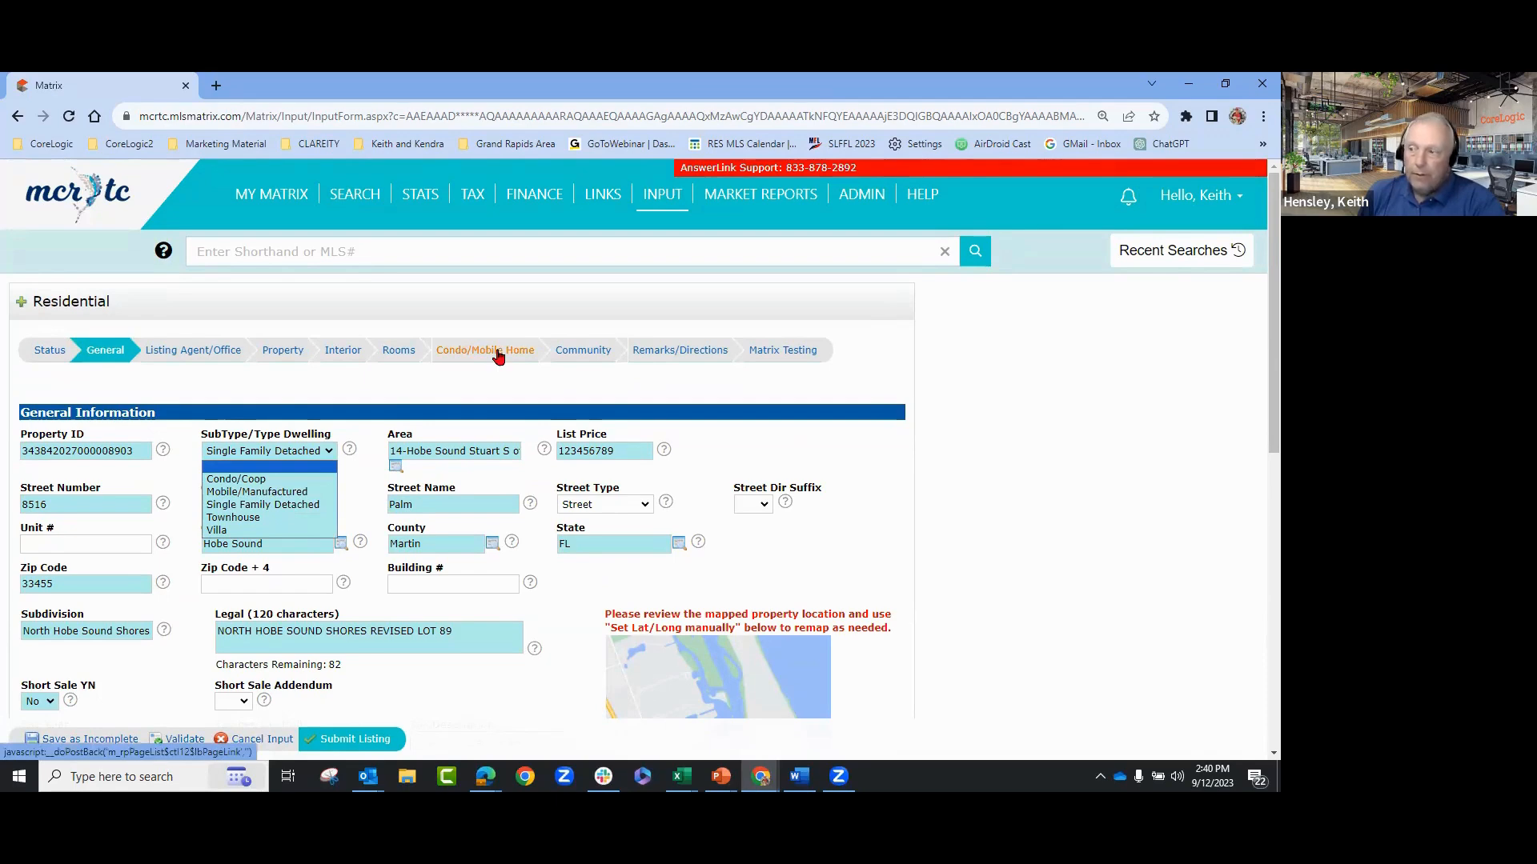
{"action": "left_click", "coordinate": [259, 509]}
{"action": "left_click", "coordinate": [505, 353]}
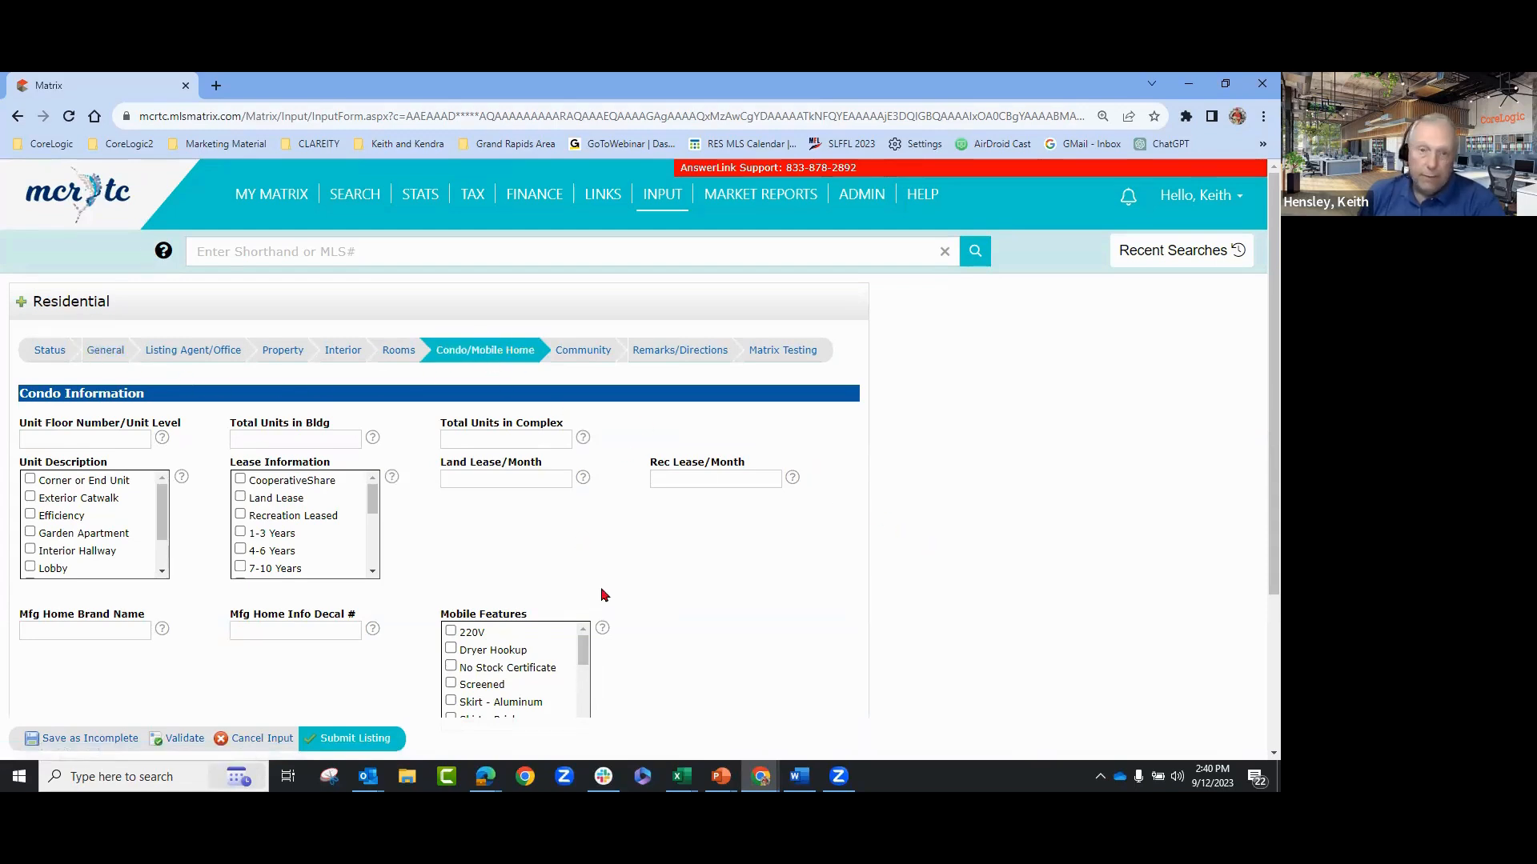
- Check the empty Community Information fields, then go back to General Information
{"action": "left_click", "coordinate": [583, 353]}
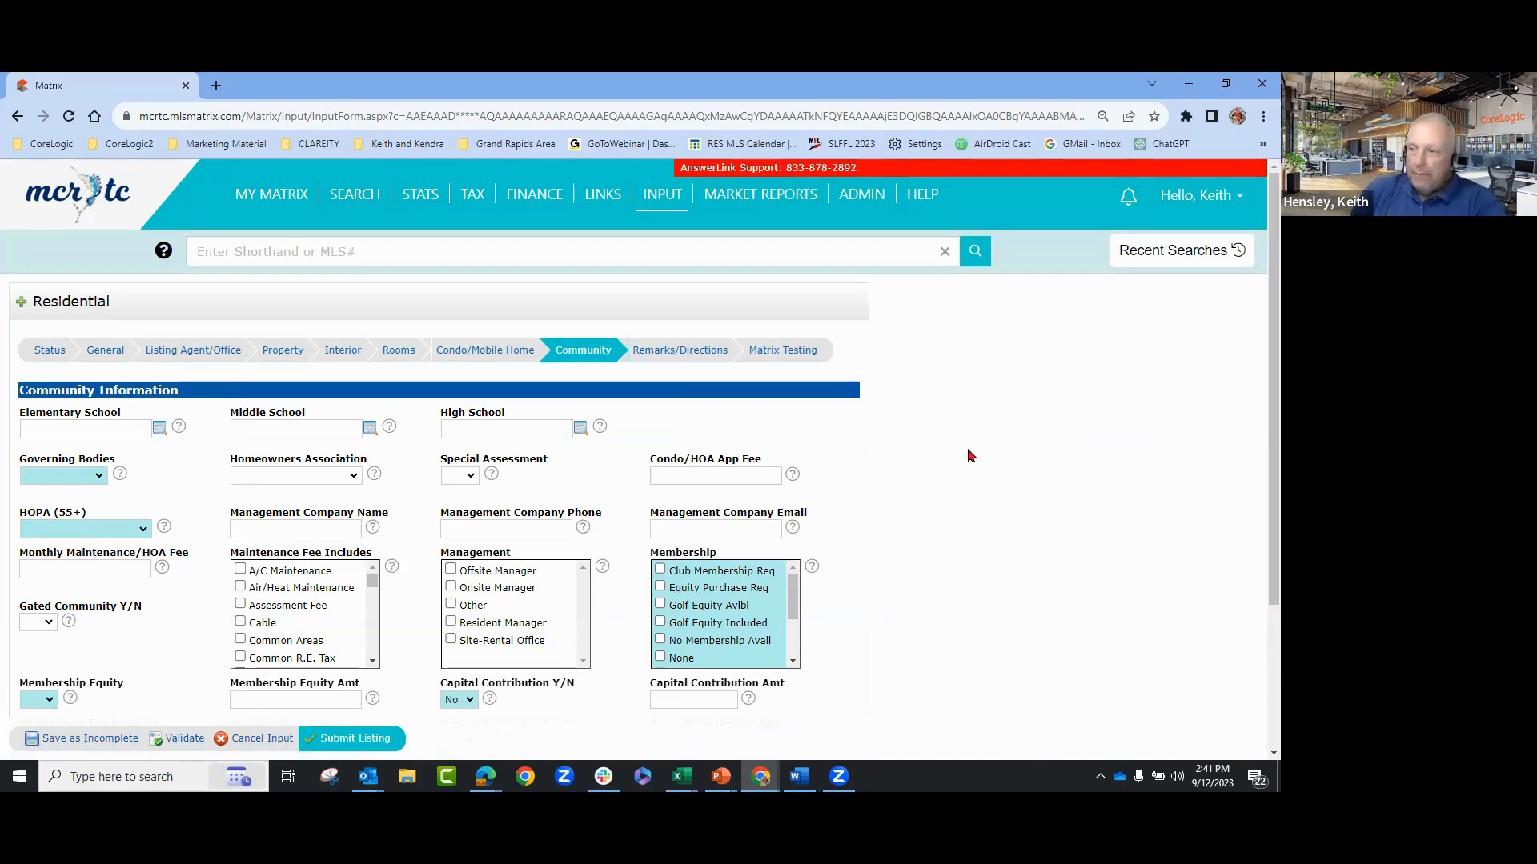
{"action": "left_click", "coordinate": [103, 354]}
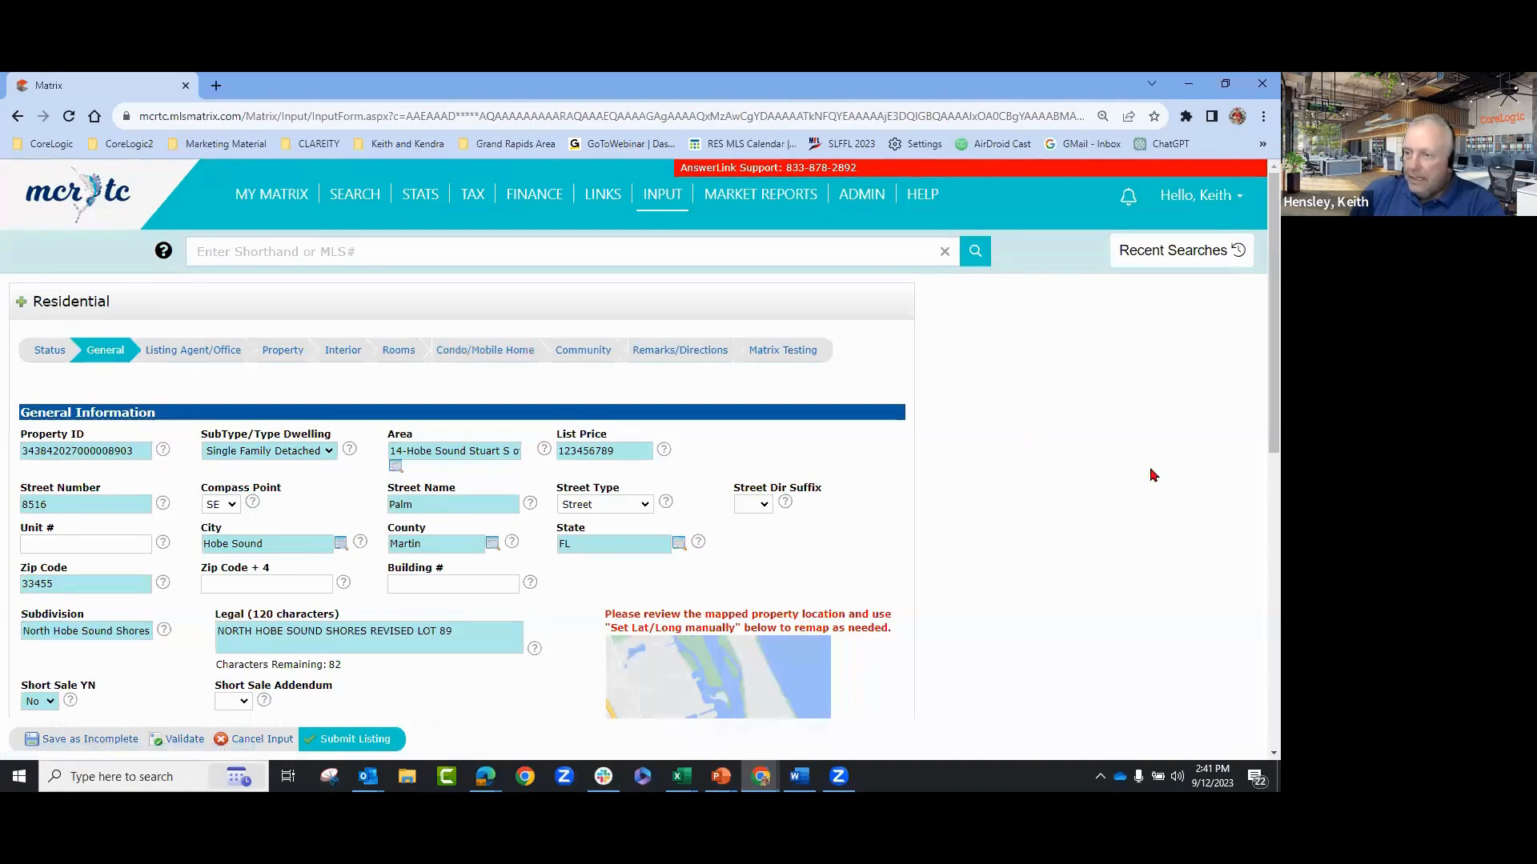
{"action": "scroll", "coordinate": [1143, 458], "scroll_direction": "down", "scroll_amount": 2}
{"action": "scroll", "coordinate": [944, 448], "scroll_direction": "down", "scroll_amount": 1}
{"action": "scroll", "coordinate": [560, 424], "scroll_direction": "up", "scroll_amount": 2}
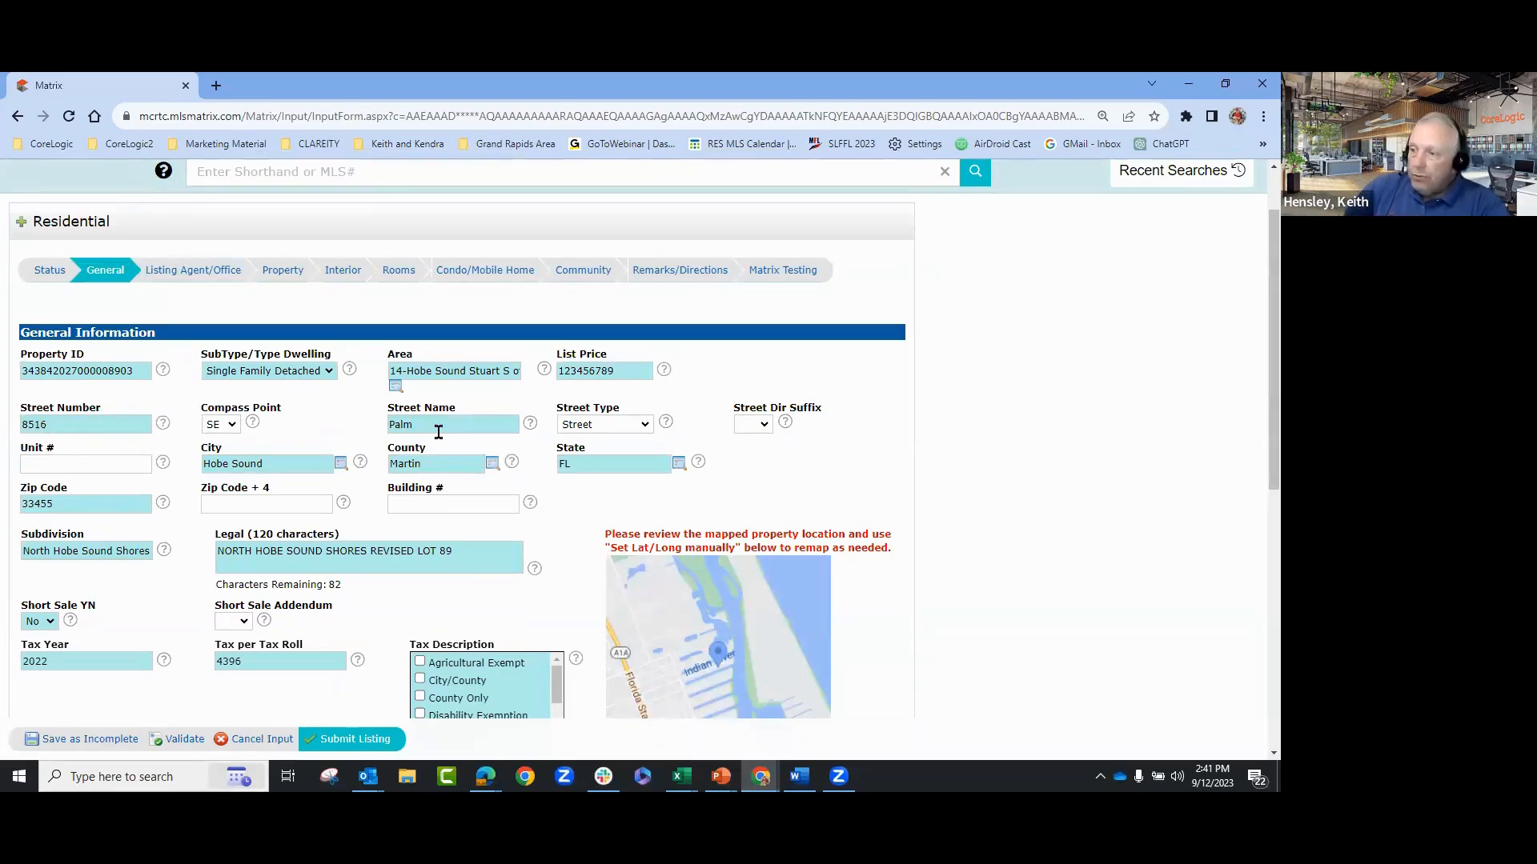
{"action": "scroll", "coordinate": [1088, 500], "scroll_direction": "down", "scroll_amount": 2}
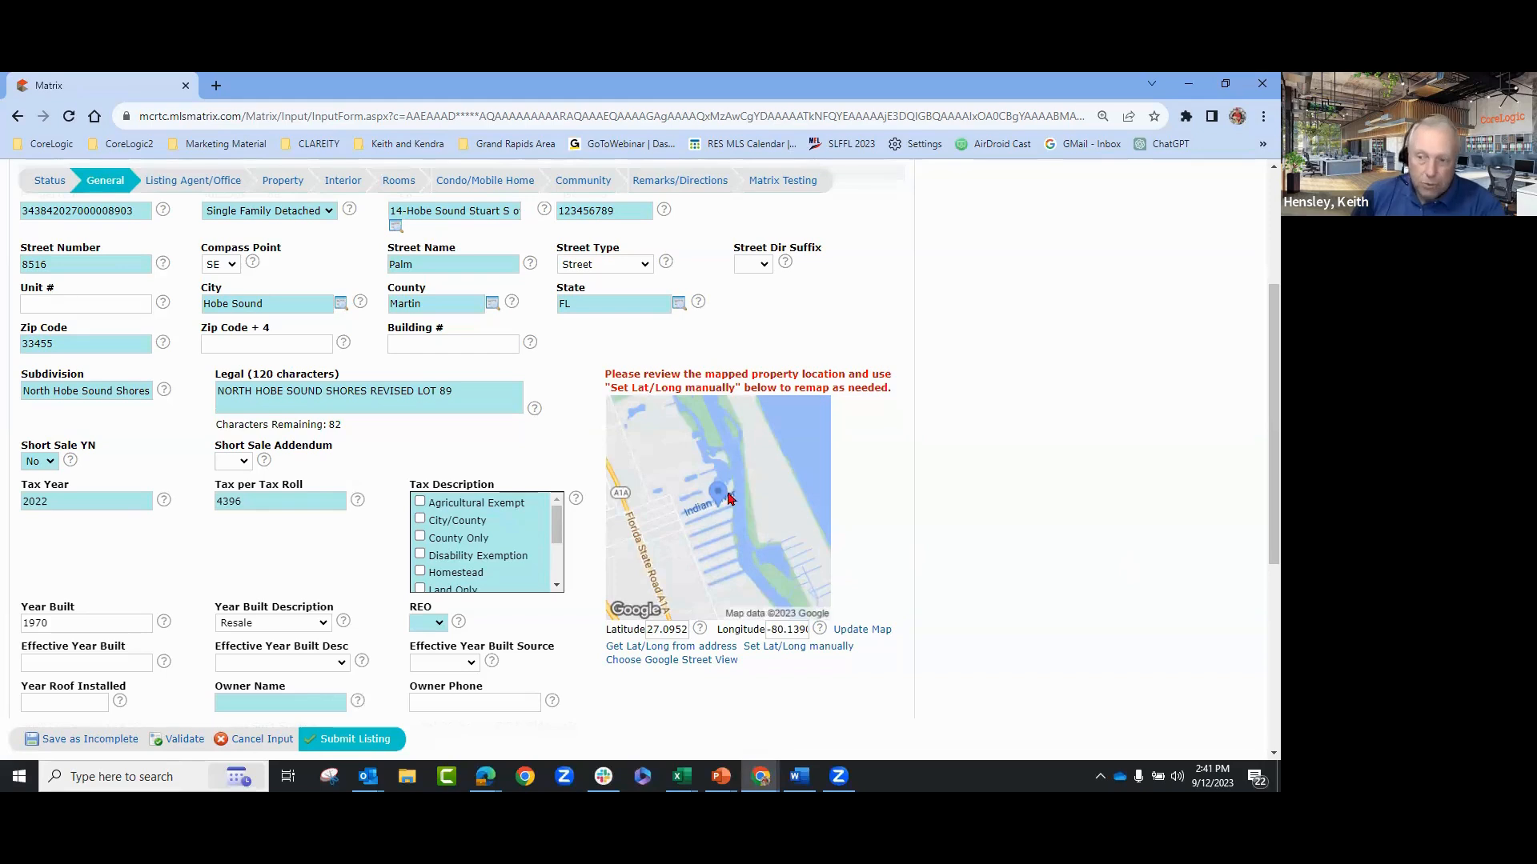
- Open the manual Lat/Long map, centre on the property, and show its parcel's lot dimensions
{"action": "left_click", "coordinate": [804, 649]}
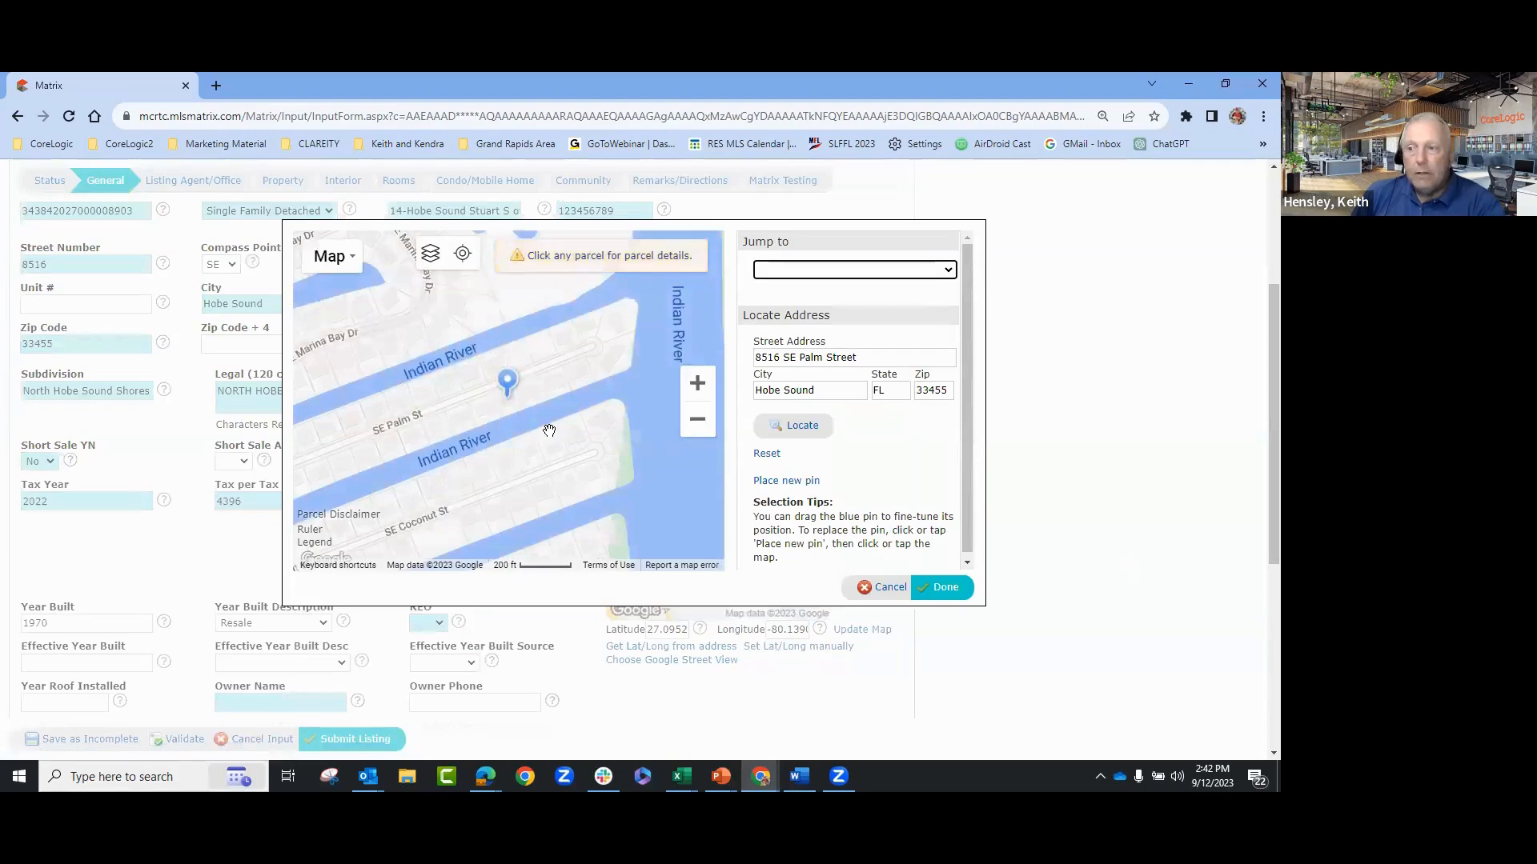
{"action": "scroll", "coordinate": [523, 413], "scroll_direction": "down", "scroll_amount": 2}
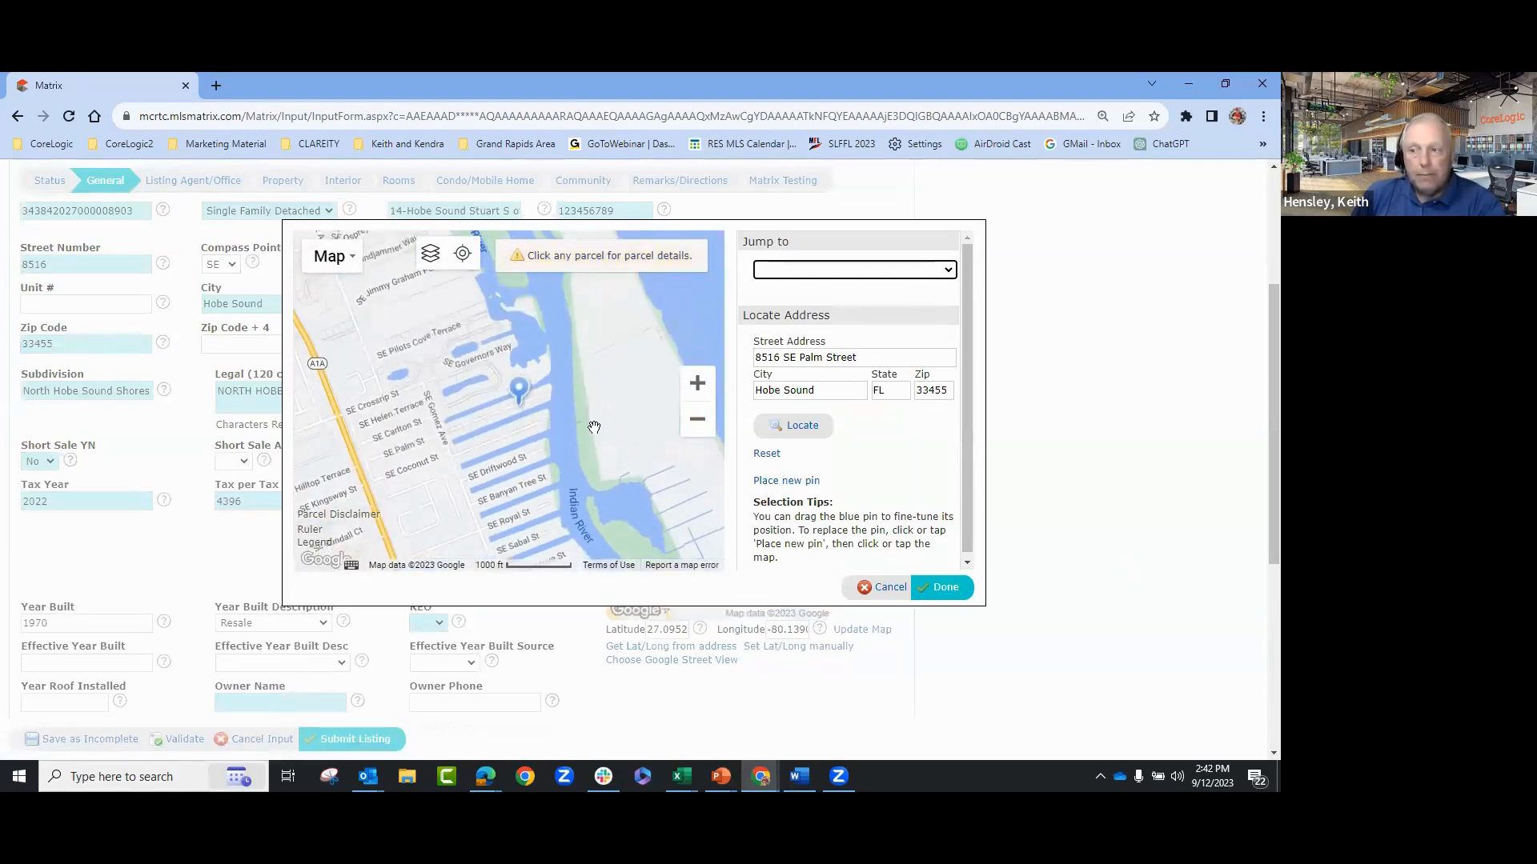
{"action": "scroll", "coordinate": [594, 427], "scroll_direction": "down", "scroll_amount": 1}
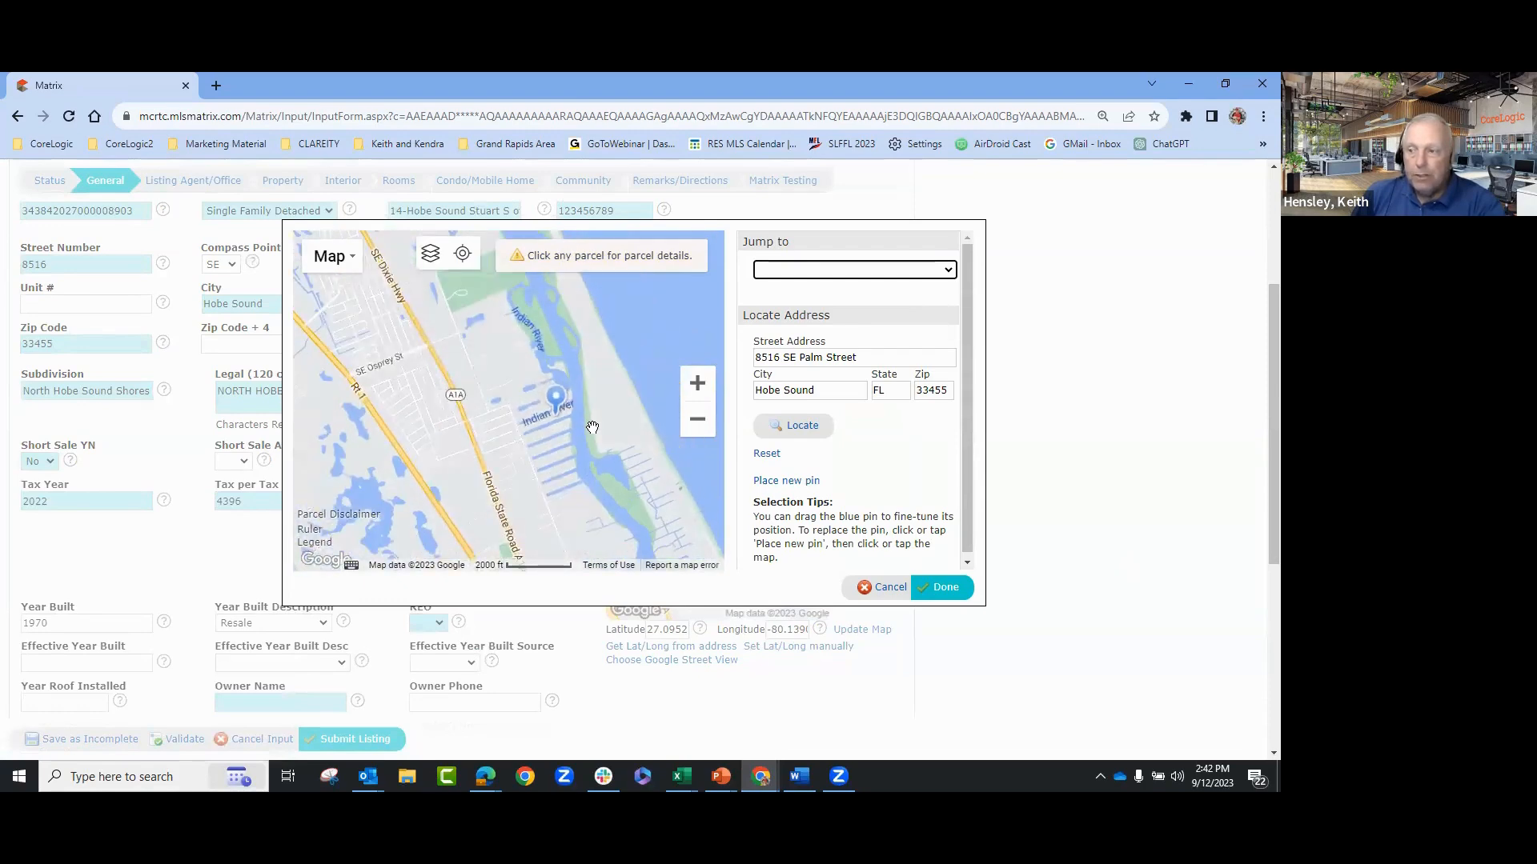
{"action": "scroll", "coordinate": [593, 428], "scroll_direction": "up", "scroll_amount": 4}
{"action": "left_click_drag", "start_coordinate": [425, 415], "coordinate": [621, 475]}
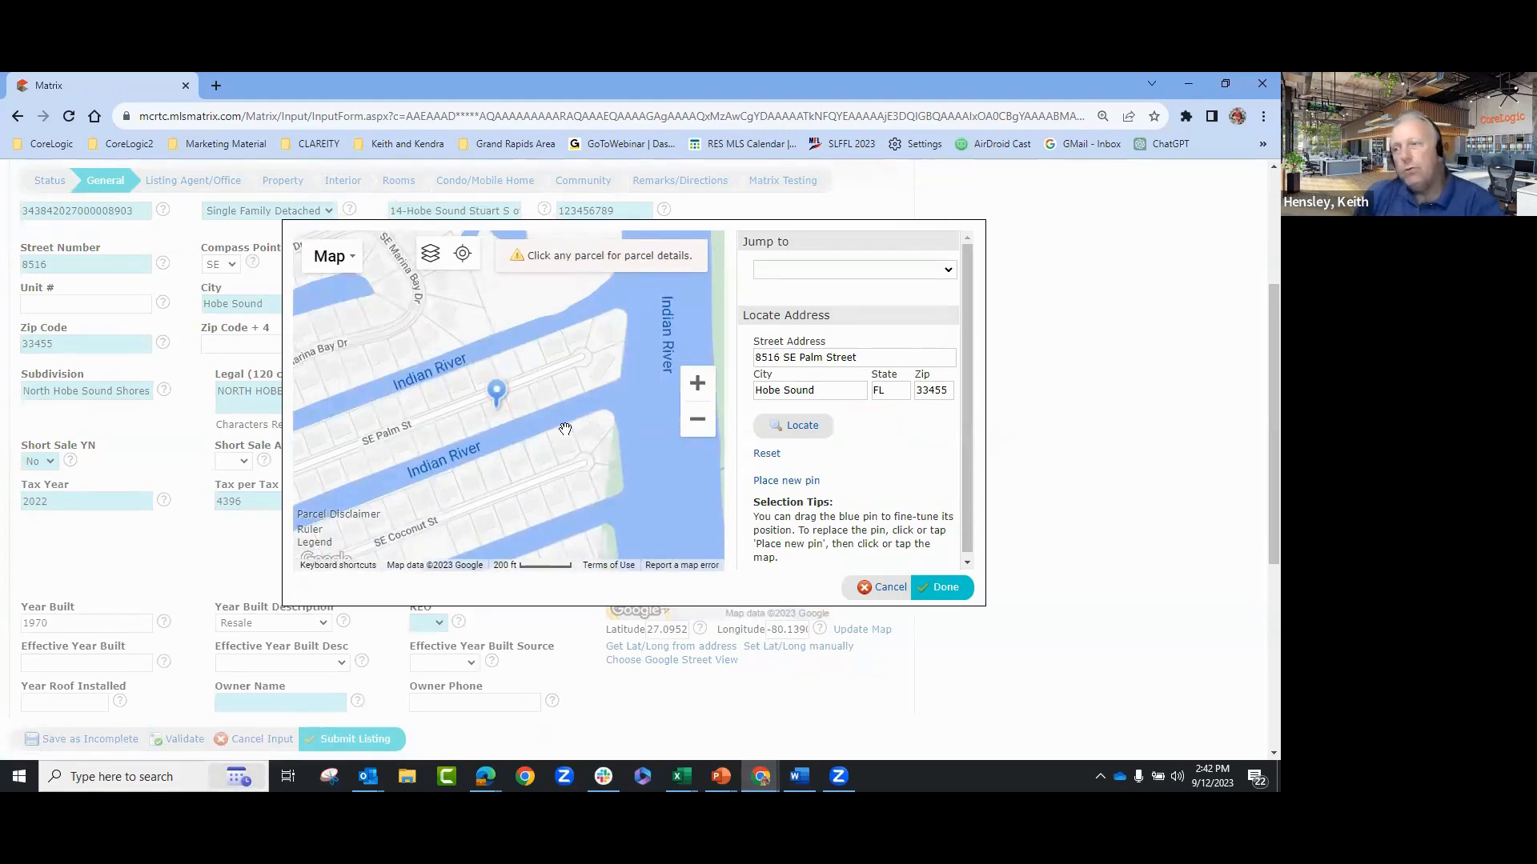
{"action": "scroll", "coordinate": [504, 413], "scroll_direction": "up", "scroll_amount": 1}
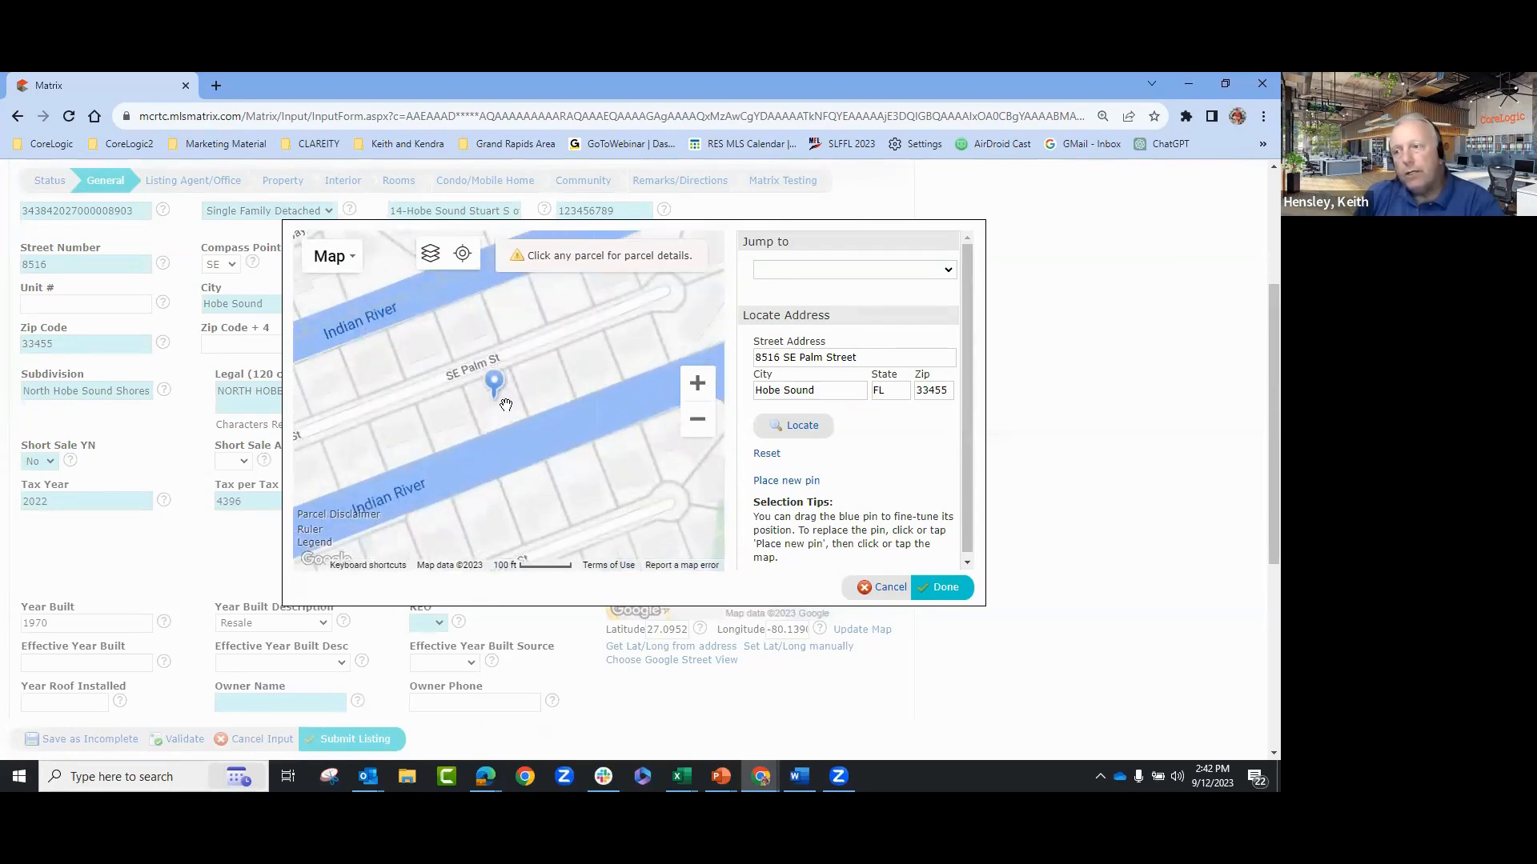
{"action": "left_click", "coordinate": [506, 405]}
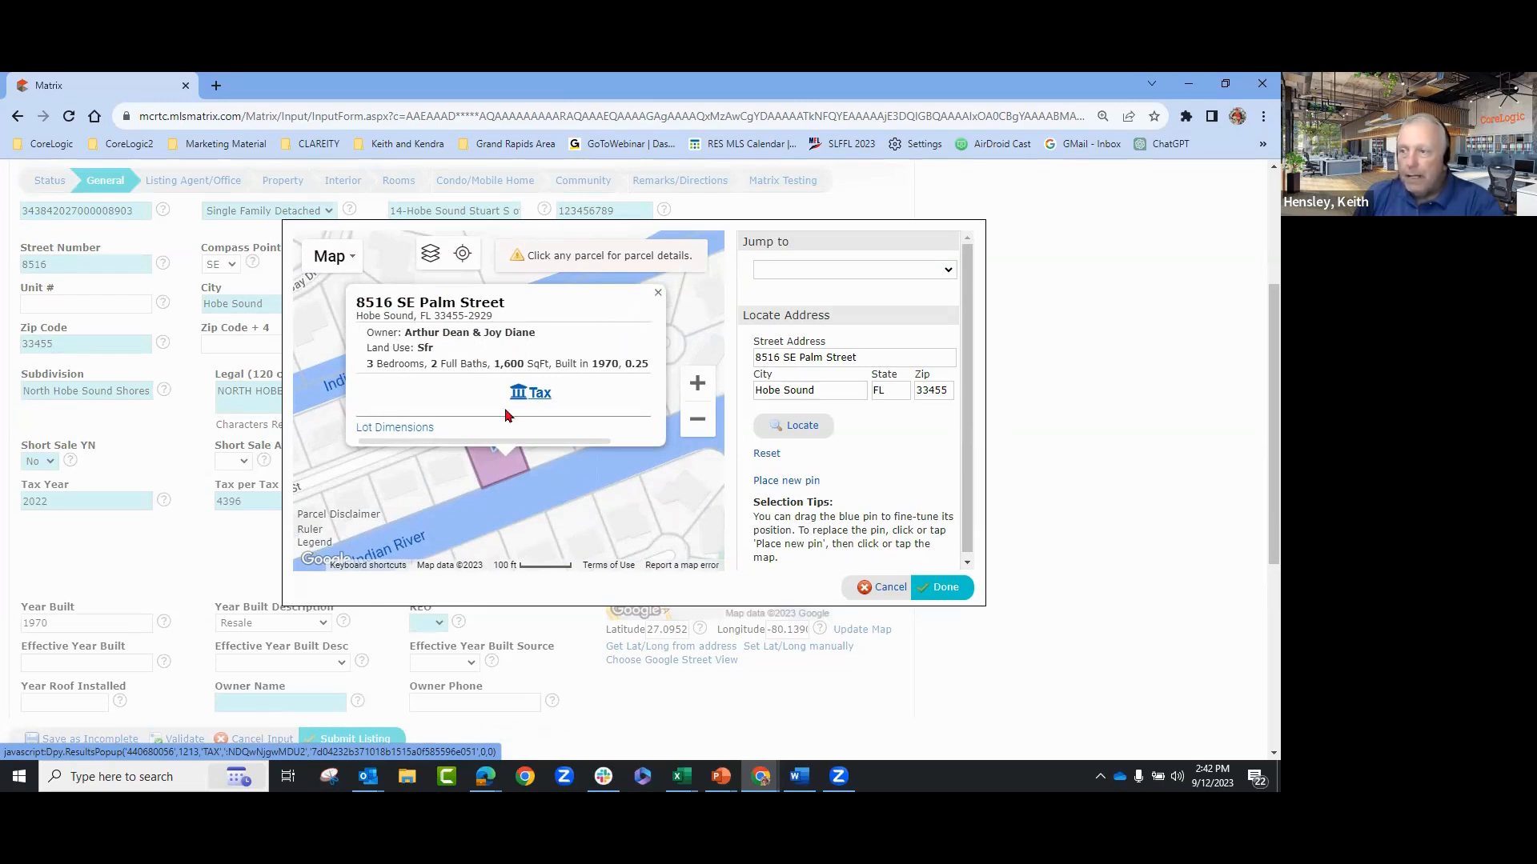
{"action": "left_click", "coordinate": [405, 428]}
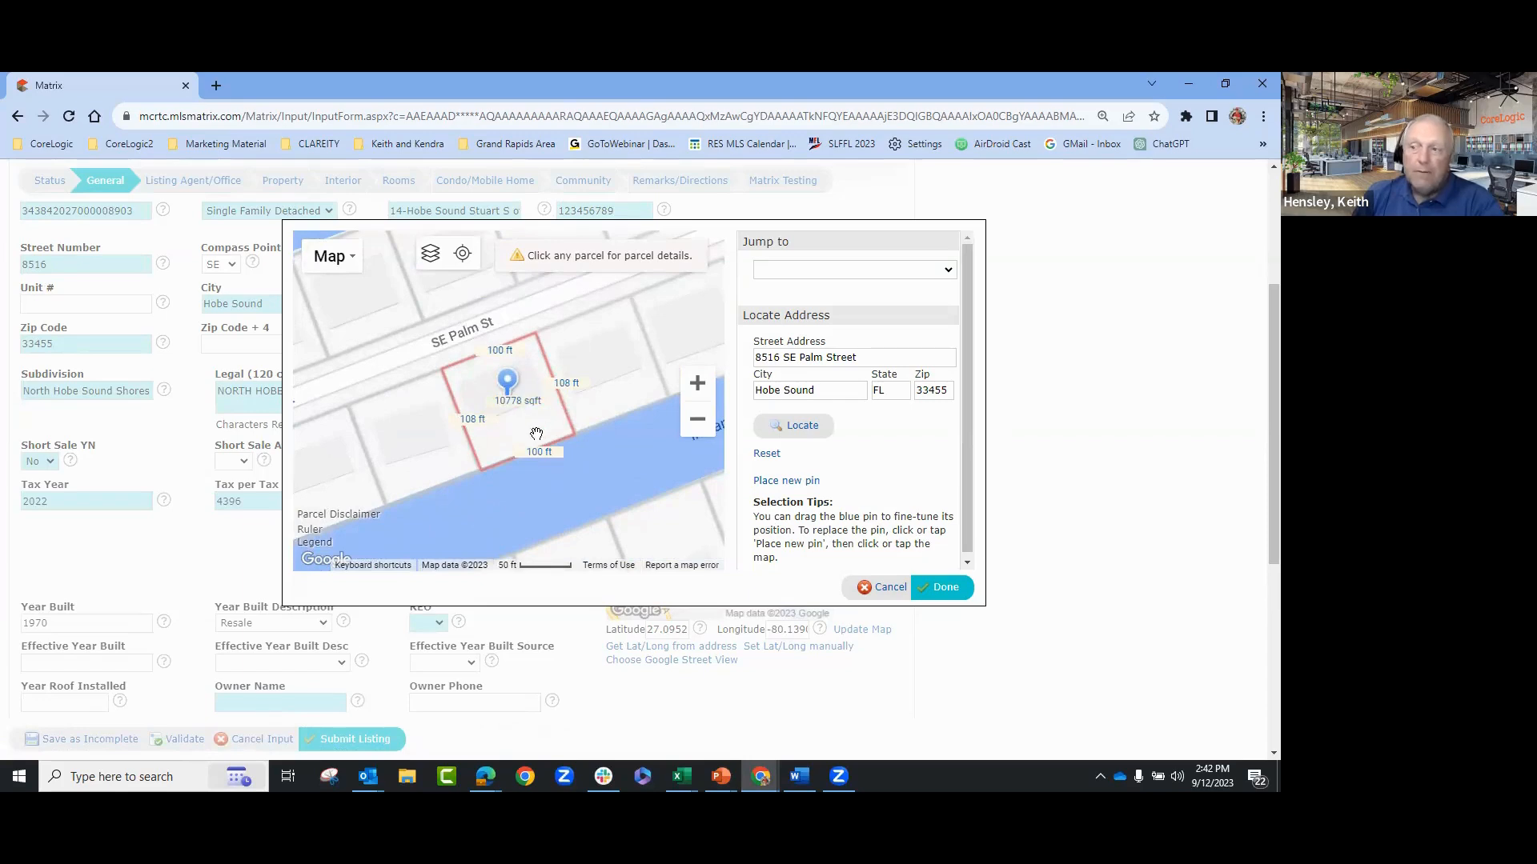
- Check neighbouring parcels, then drag the blue pin onto the property's parcel
{"action": "left_click", "coordinate": [607, 365]}
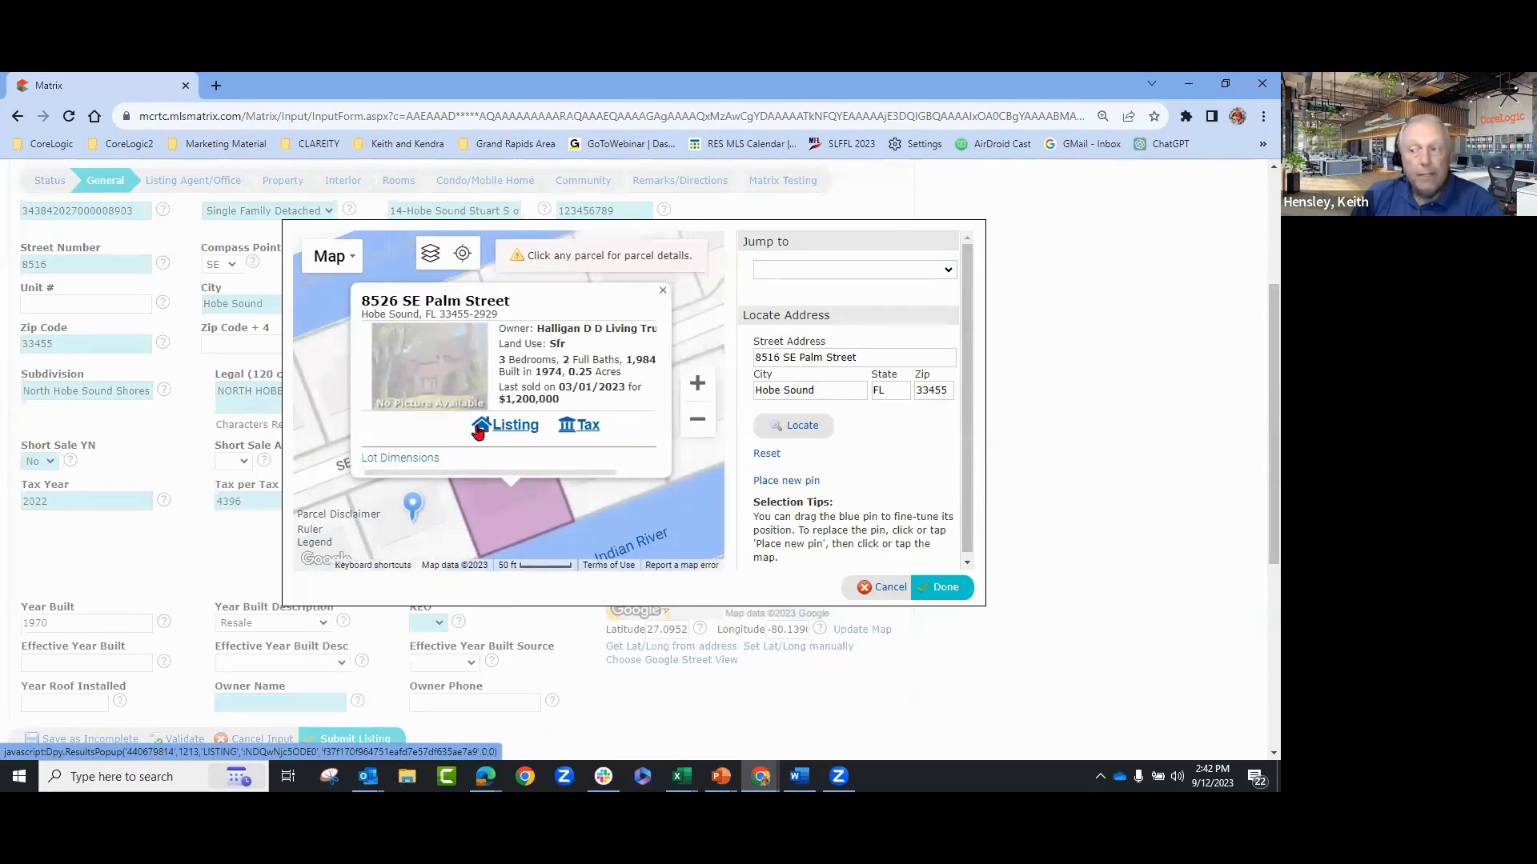
{"action": "left_click", "coordinate": [661, 293]}
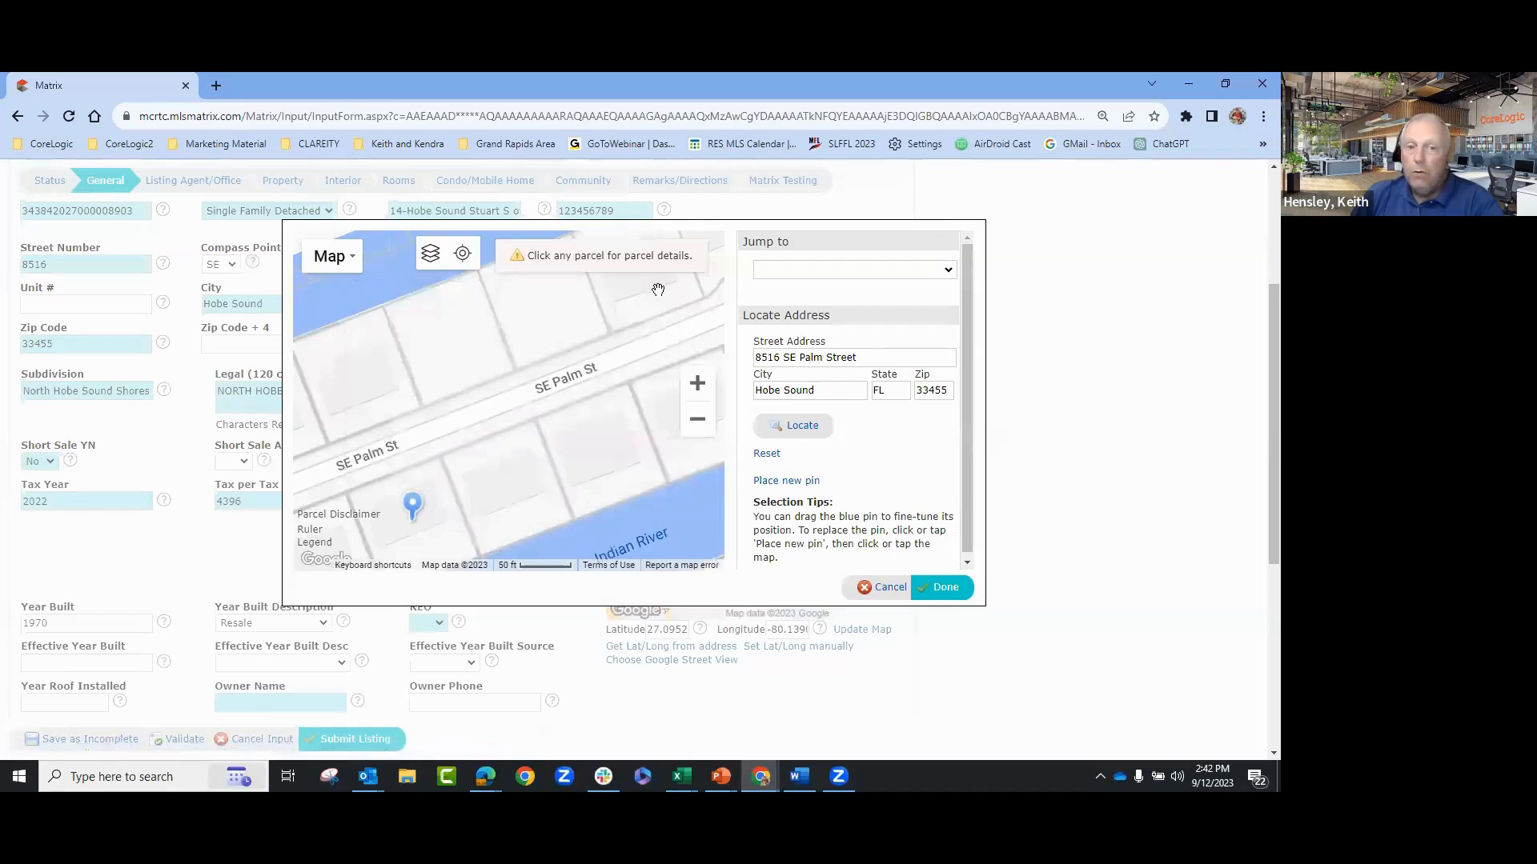
{"action": "left_click", "coordinate": [360, 384]}
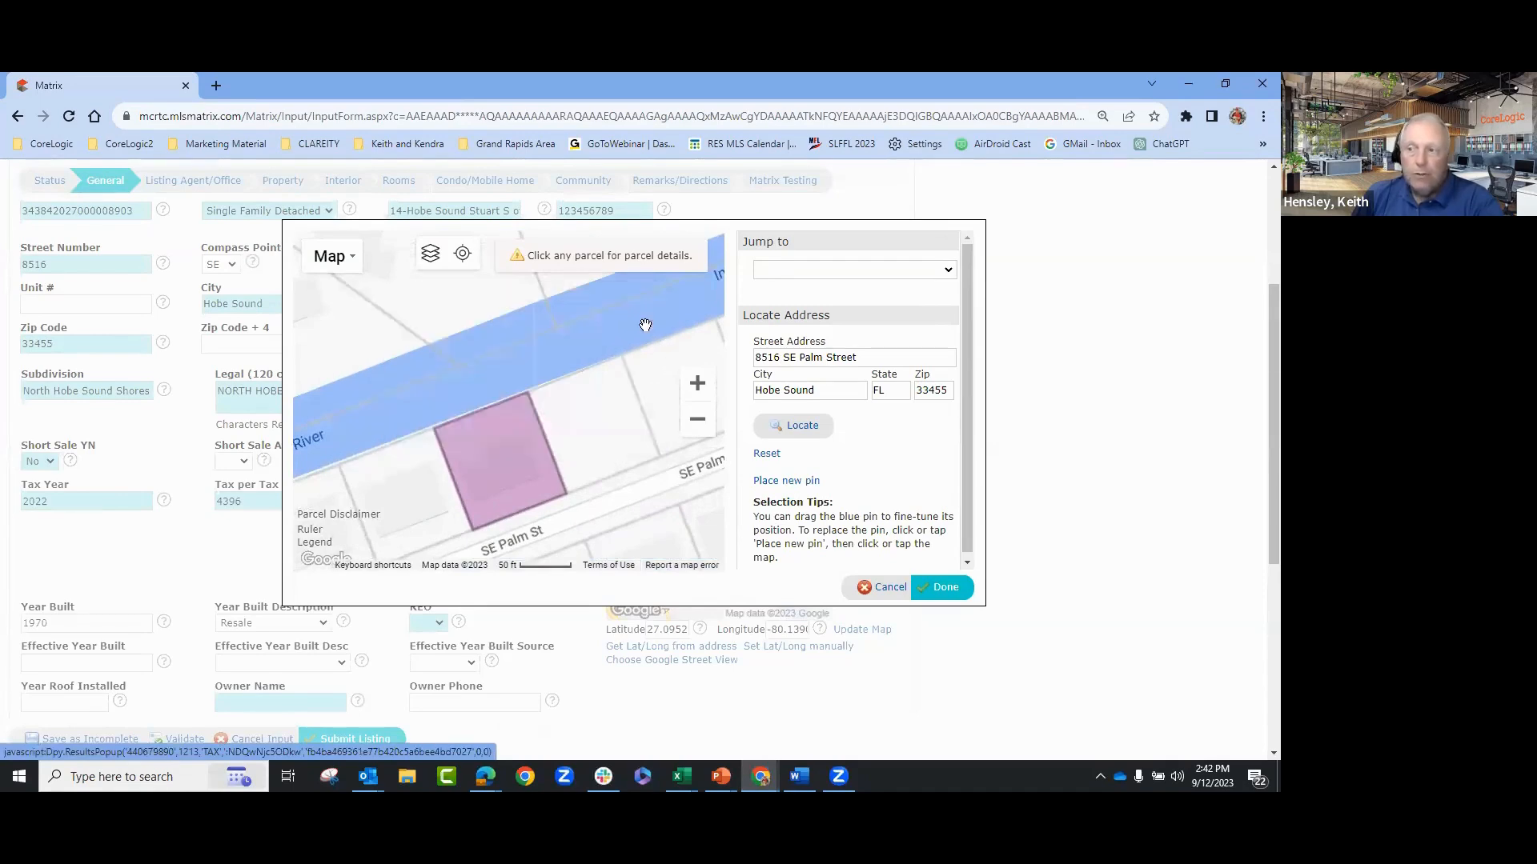
{"action": "left_click", "coordinate": [657, 292]}
{"action": "left_click_drag", "start_coordinate": [598, 485], "coordinate": [571, 402]}
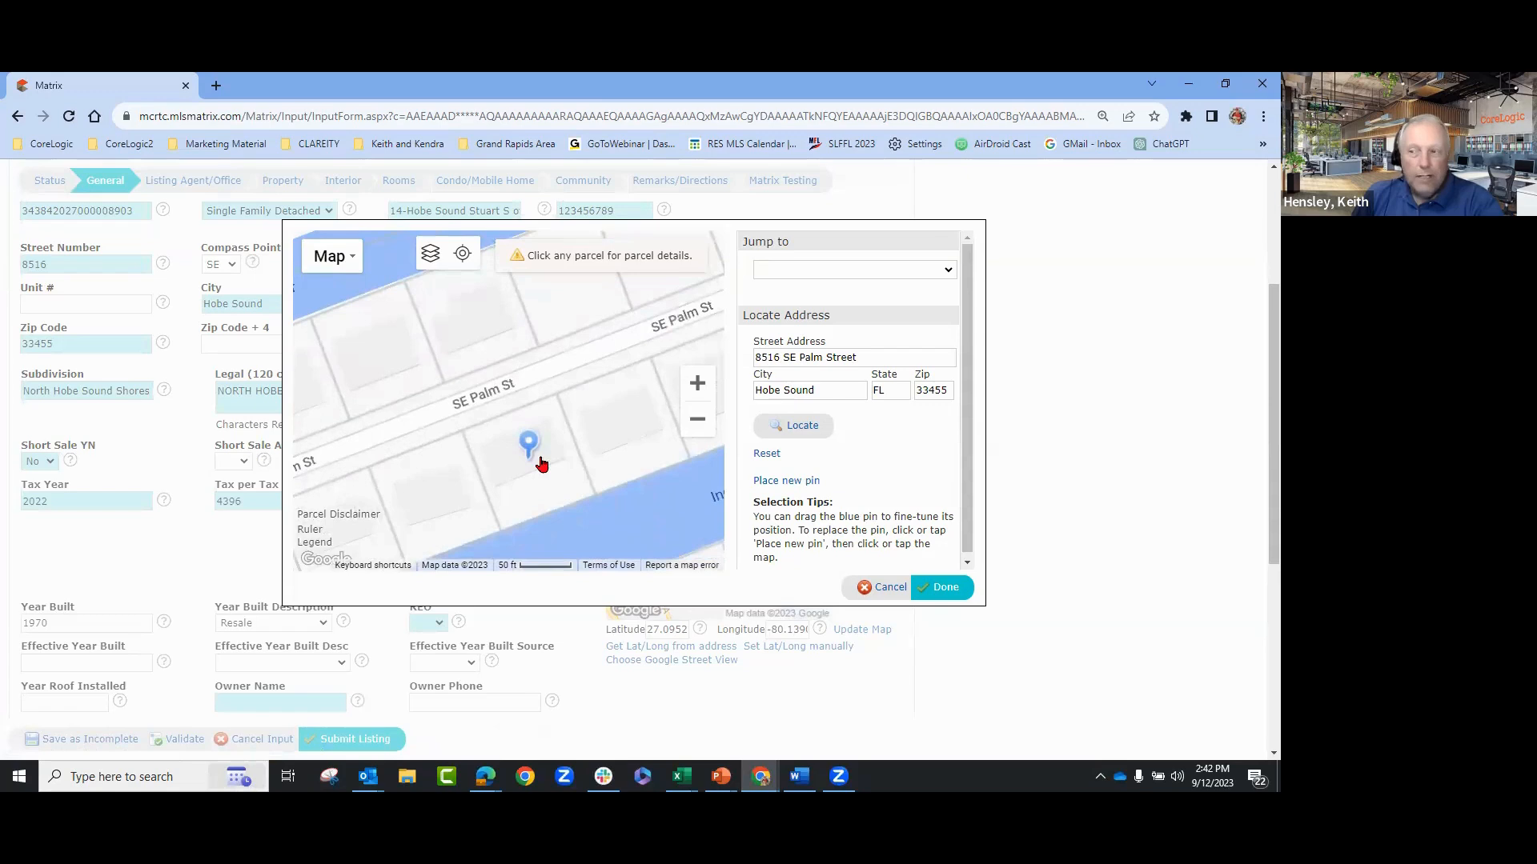
{"action": "left_click_drag", "start_coordinate": [529, 443], "coordinate": [494, 376]}
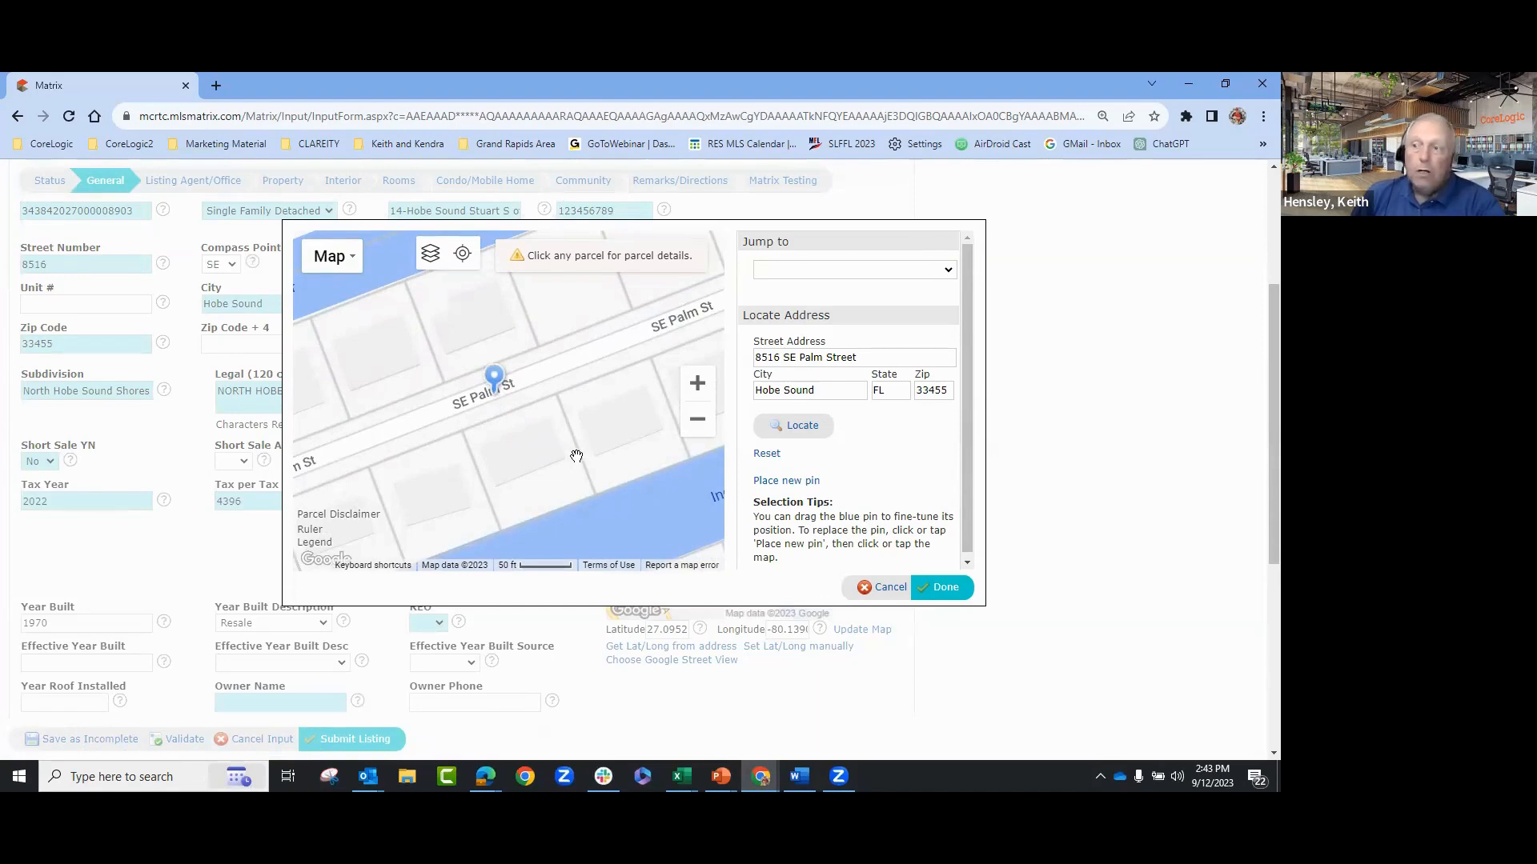
{"action": "left_click_drag", "start_coordinate": [503, 402], "coordinate": [532, 459]}
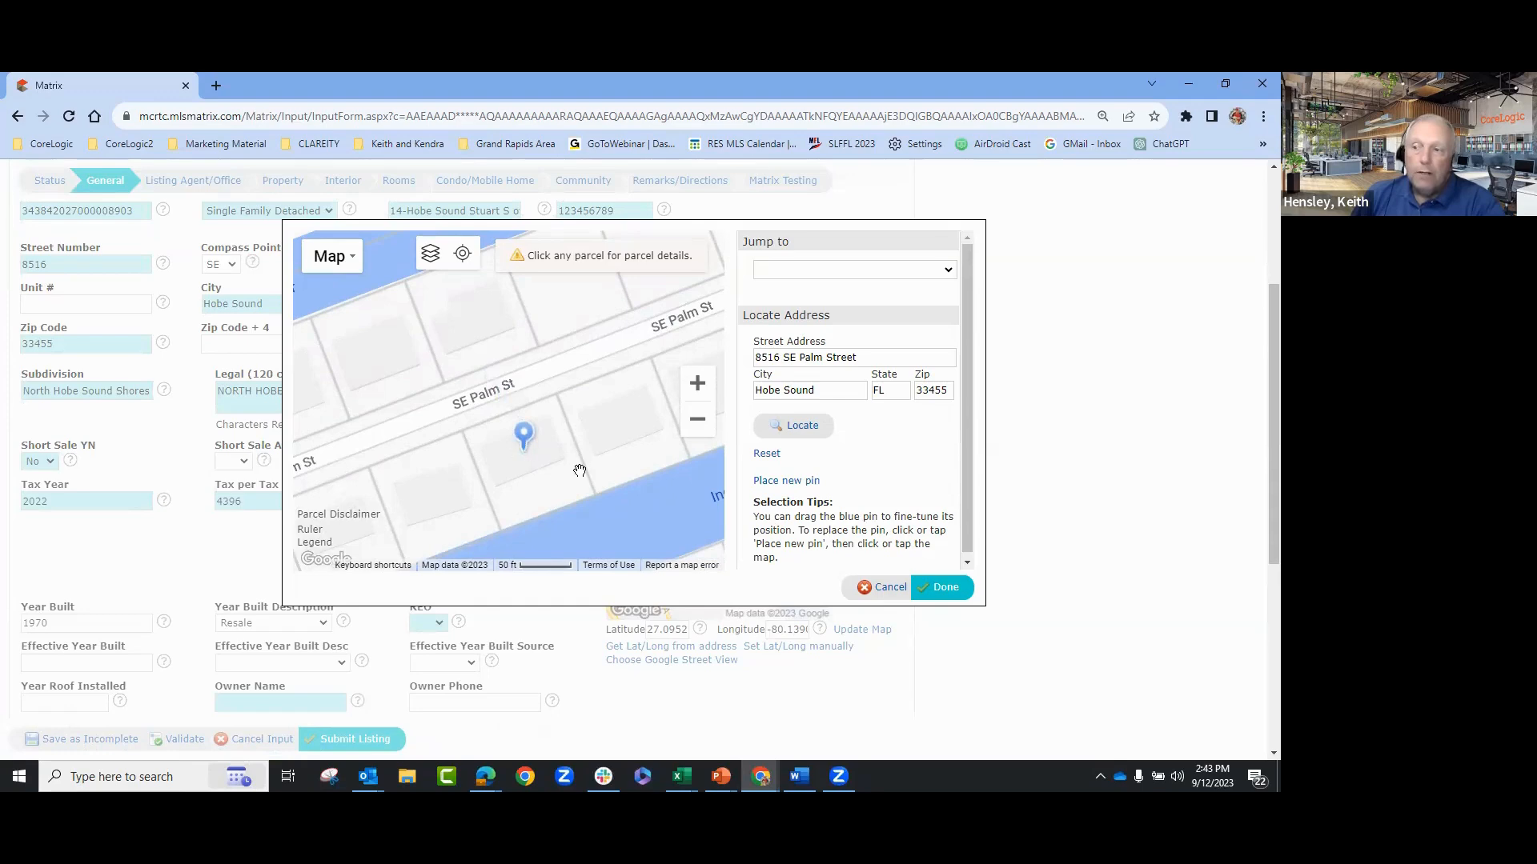
- Try the Satellite map view, nudge the pin, then switch back to the street map
{"action": "left_click", "coordinate": [330, 267]}
{"action": "left_click", "coordinate": [349, 319]}
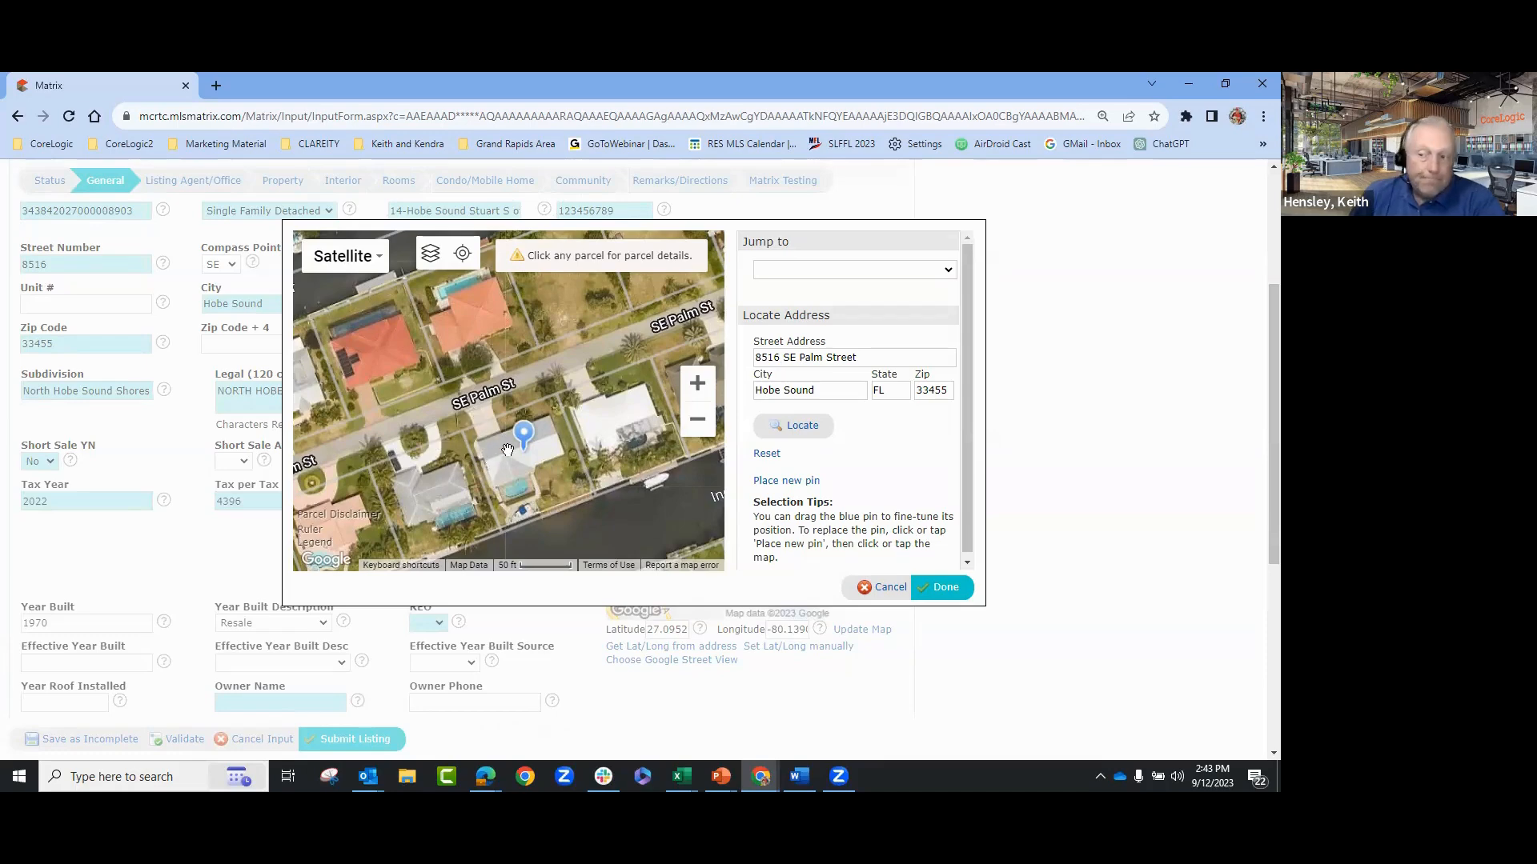
{"action": "left_click_drag", "start_coordinate": [524, 433], "coordinate": [513, 432]}
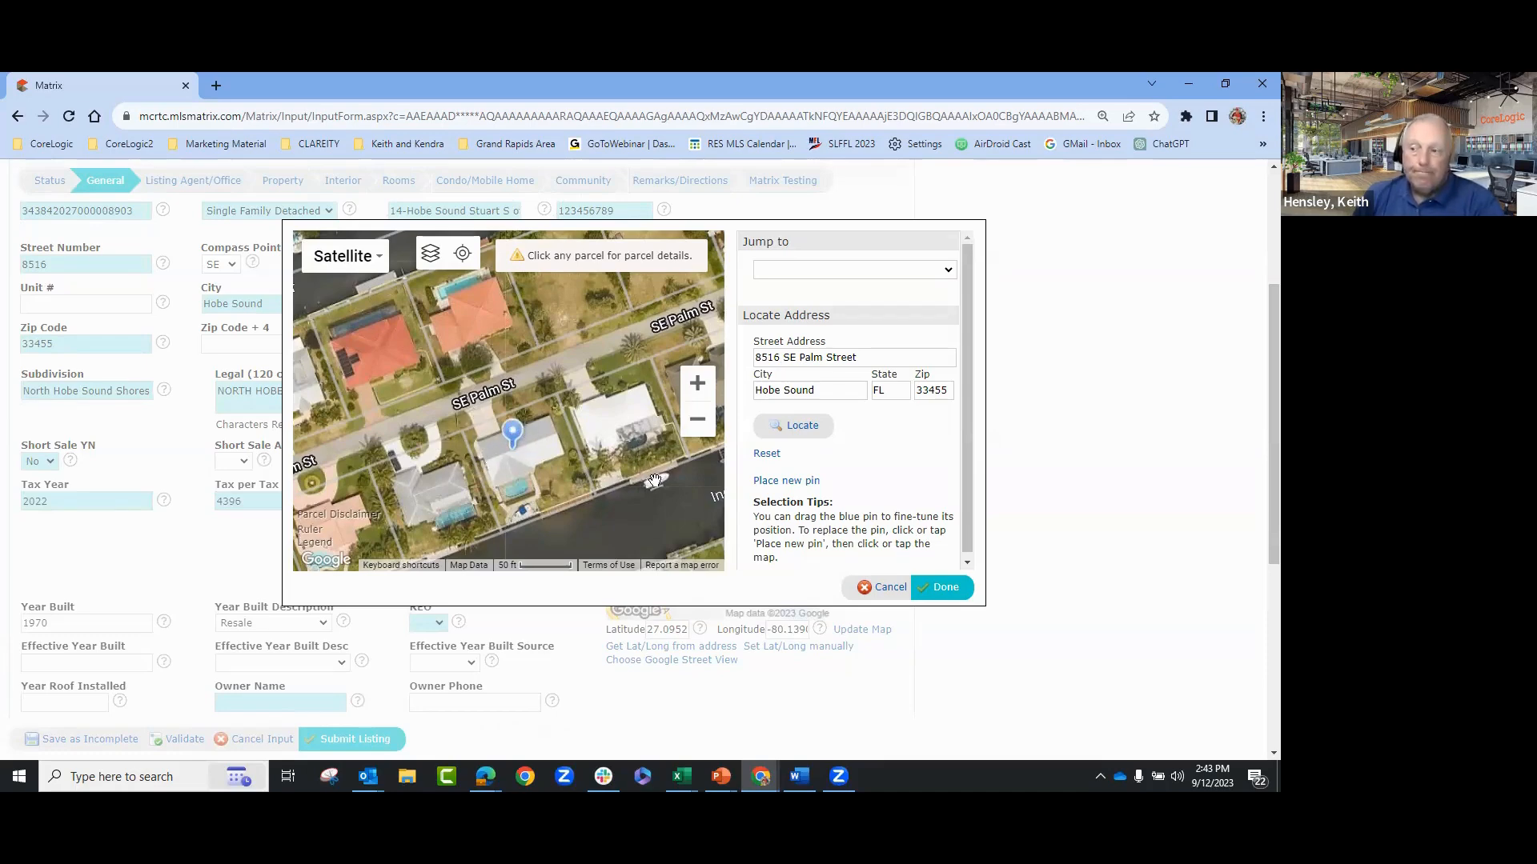
{"action": "left_click", "coordinate": [360, 256]}
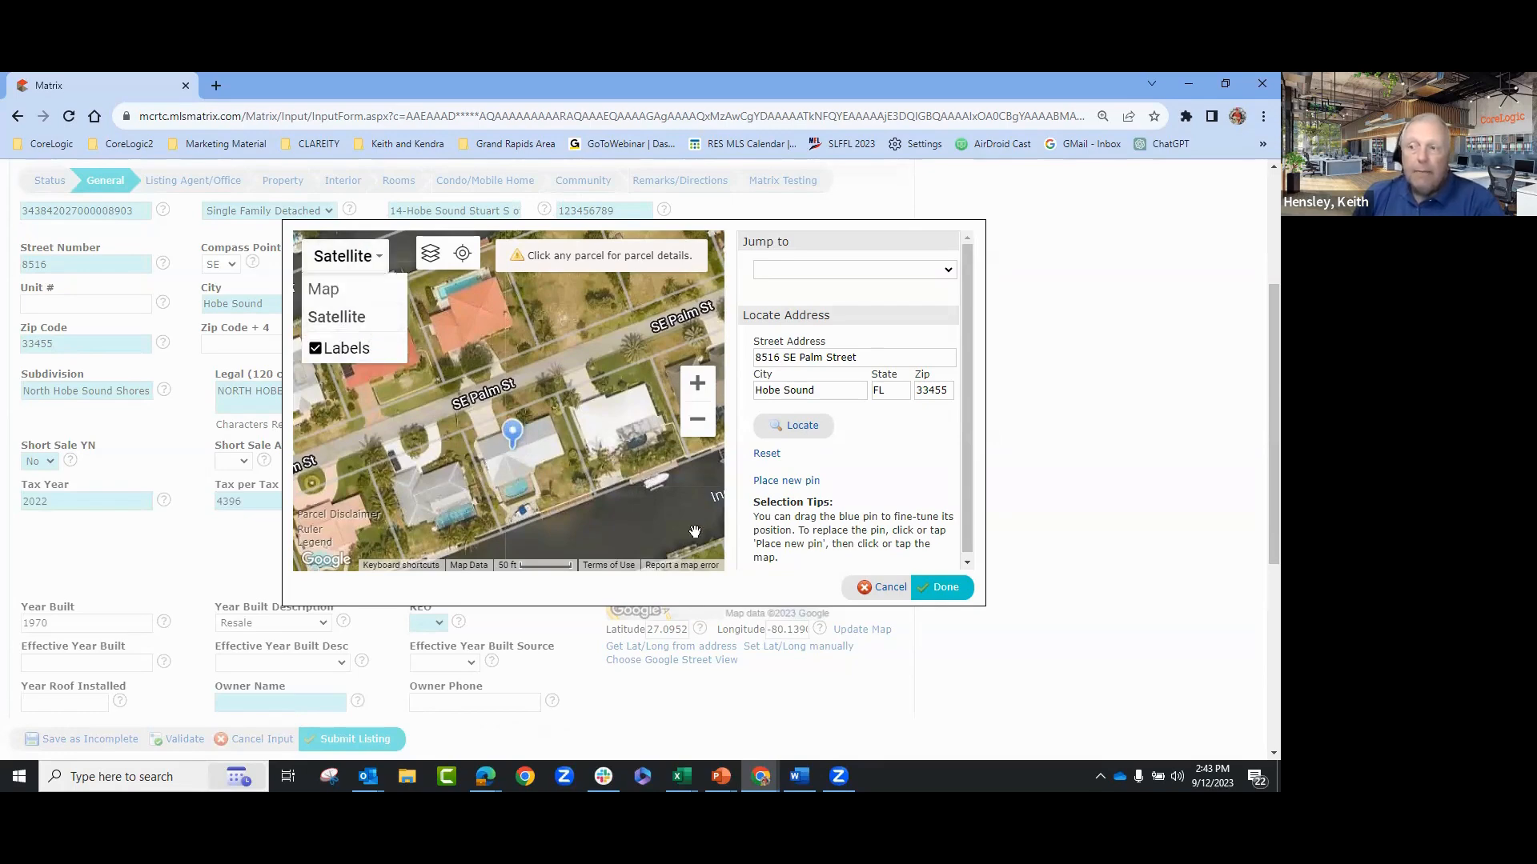
{"action": "left_click", "coordinate": [324, 297]}
{"action": "scroll", "coordinate": [597, 472], "scroll_direction": "down", "scroll_amount": 2}
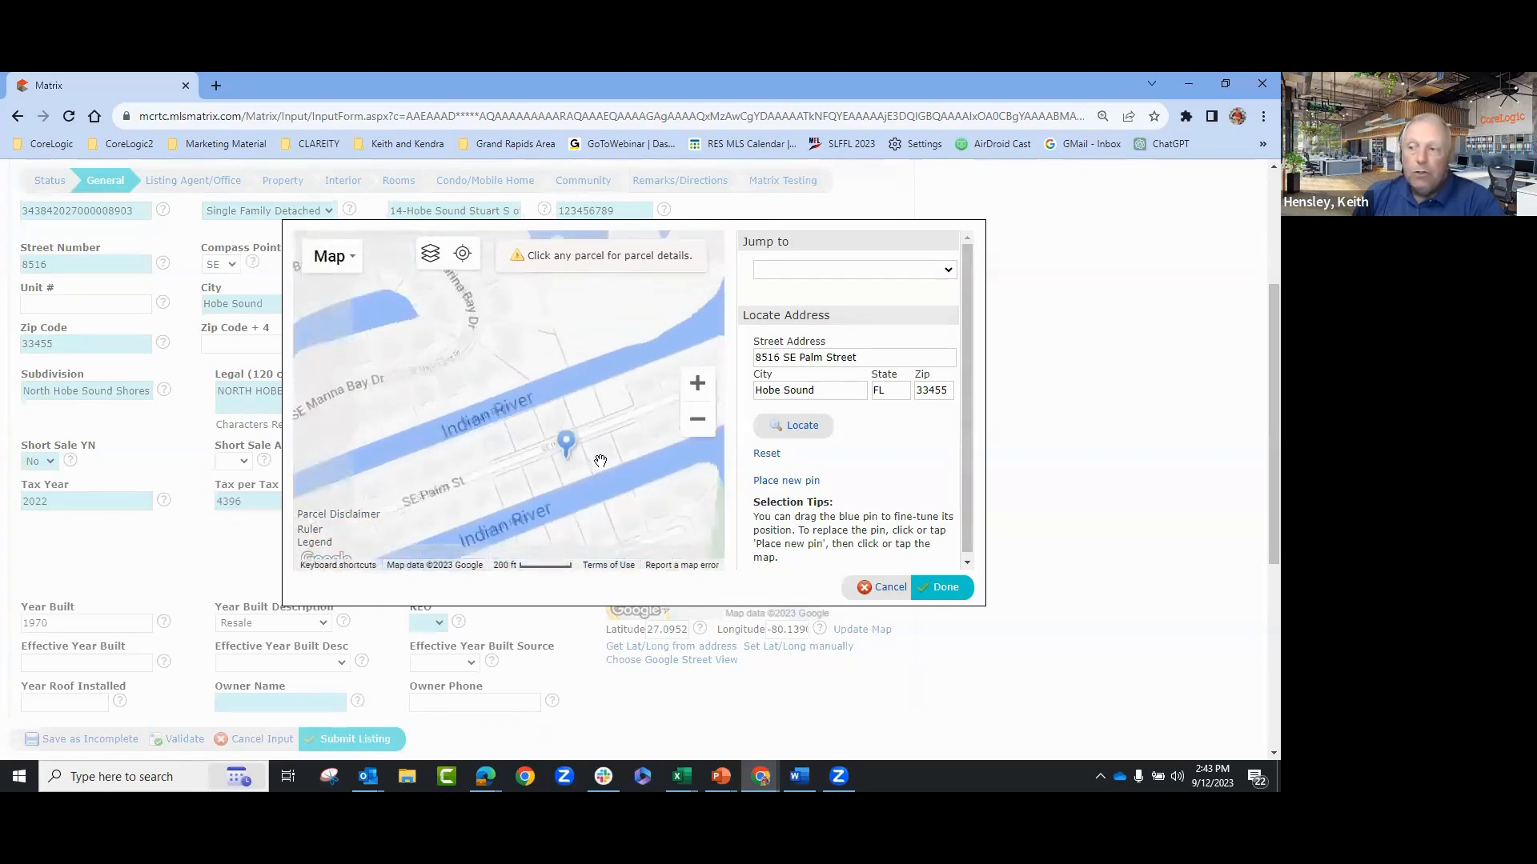
{"action": "left_click_drag", "start_coordinate": [343, 402], "coordinate": [481, 449]}
{"action": "left_click_drag", "start_coordinate": [388, 514], "coordinate": [617, 416]}
{"action": "left_click_drag", "start_coordinate": [522, 481], "coordinate": [544, 434]}
{"action": "scroll", "coordinate": [528, 408], "scroll_direction": "up", "scroll_amount": 1}
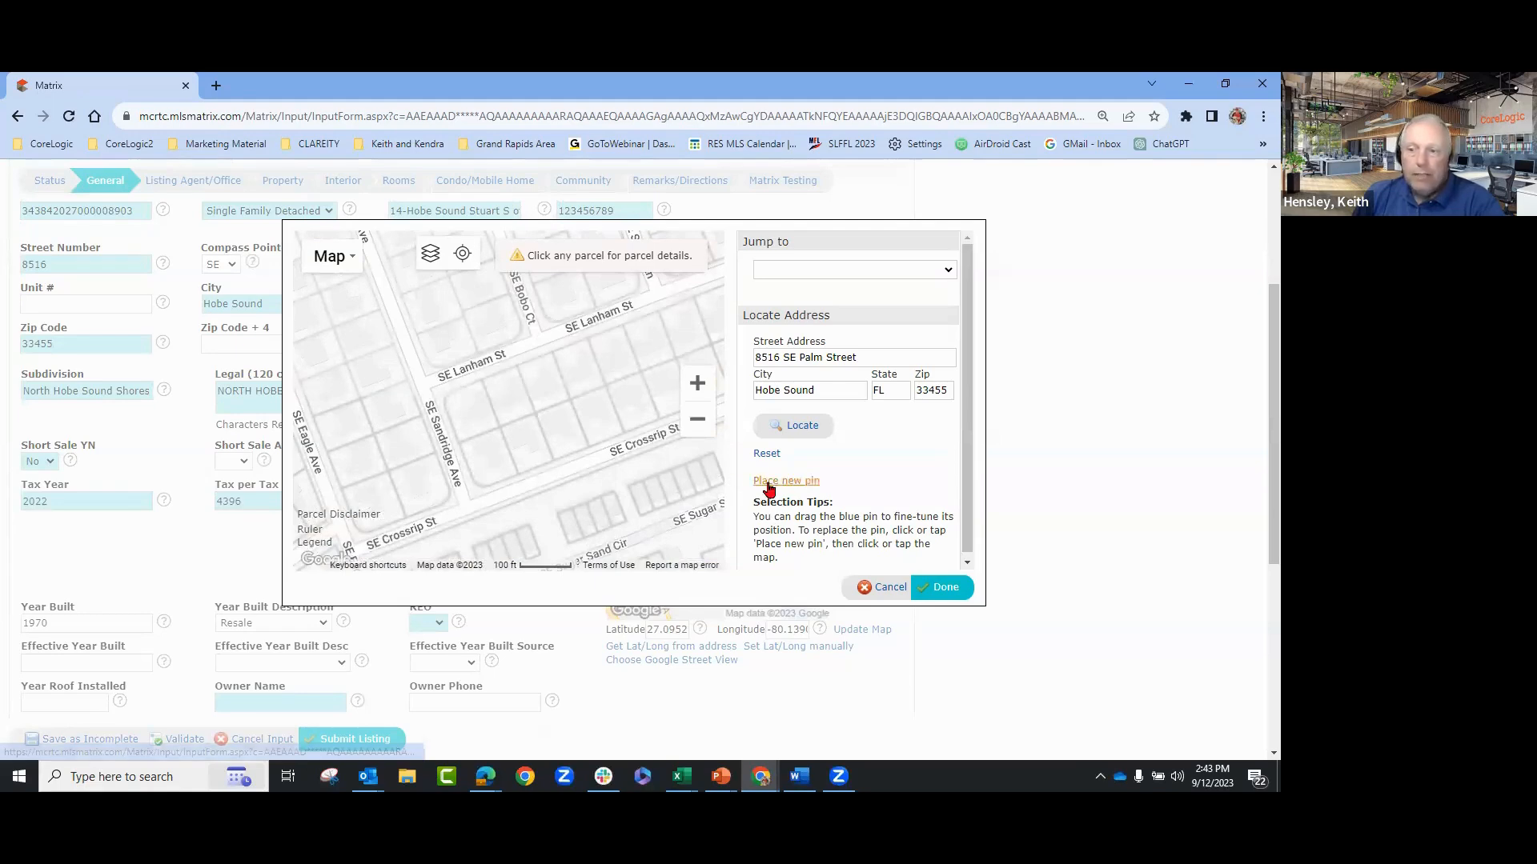
{"action": "left_click", "coordinate": [779, 483]}
{"action": "left_click", "coordinate": [506, 402]}
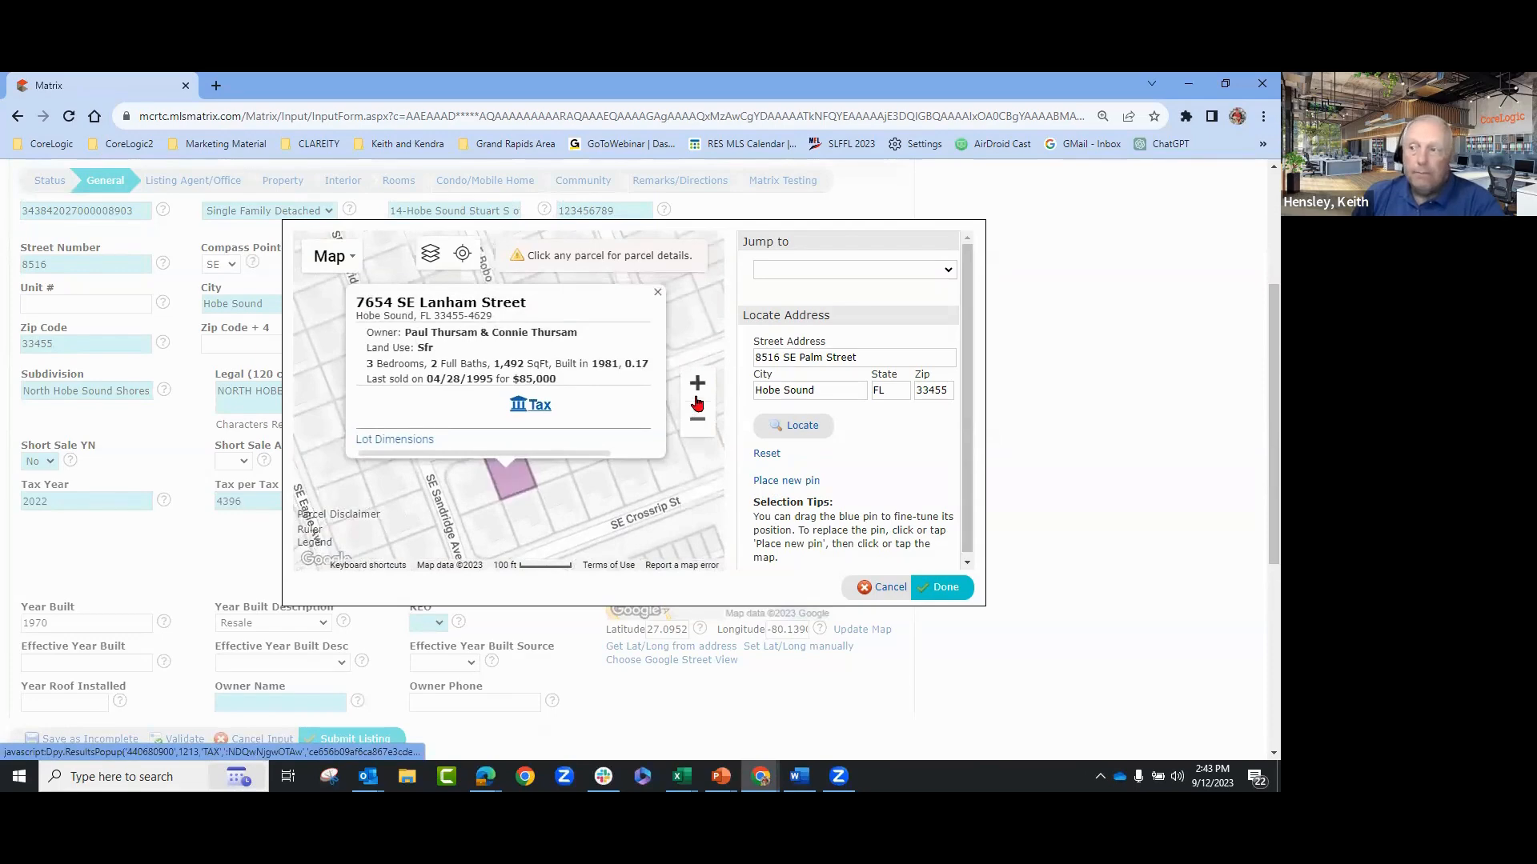
{"action": "left_click", "coordinate": [658, 295]}
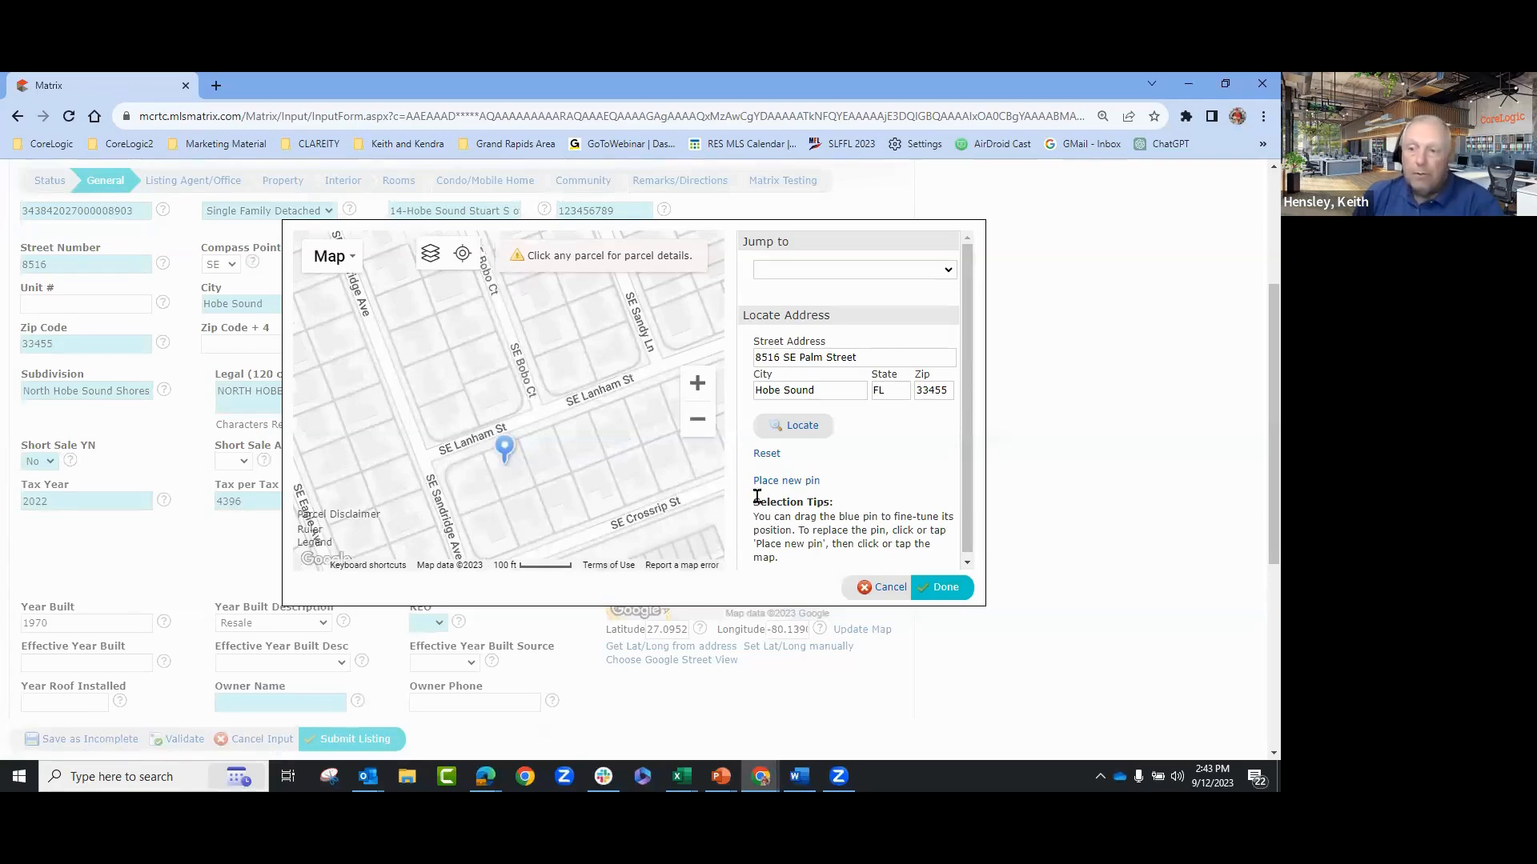
{"action": "left_click", "coordinate": [765, 454]}
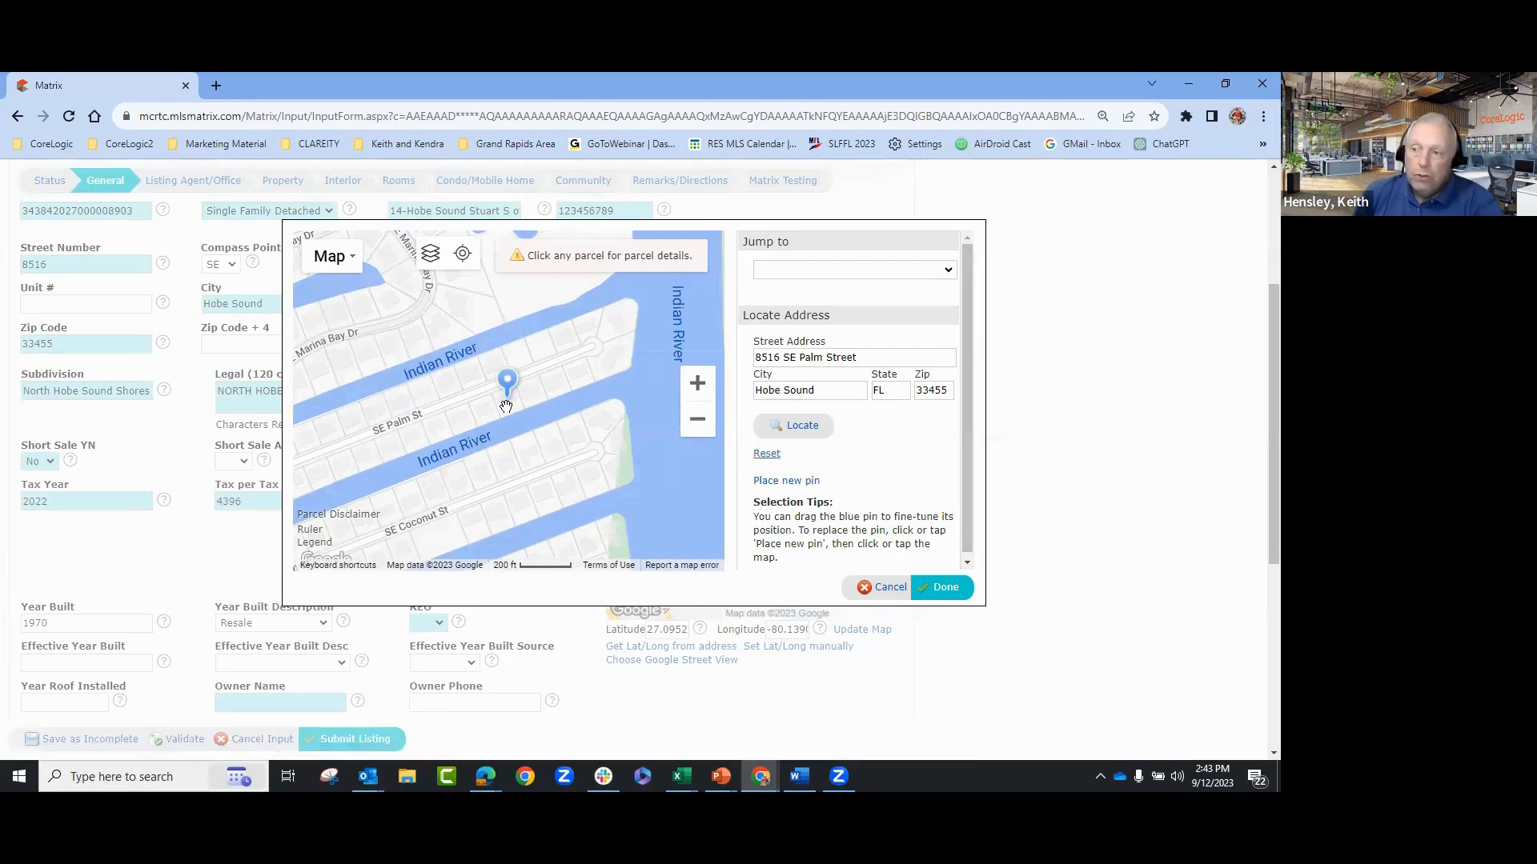
{"action": "scroll", "coordinate": [506, 404], "scroll_direction": "up", "scroll_amount": 1}
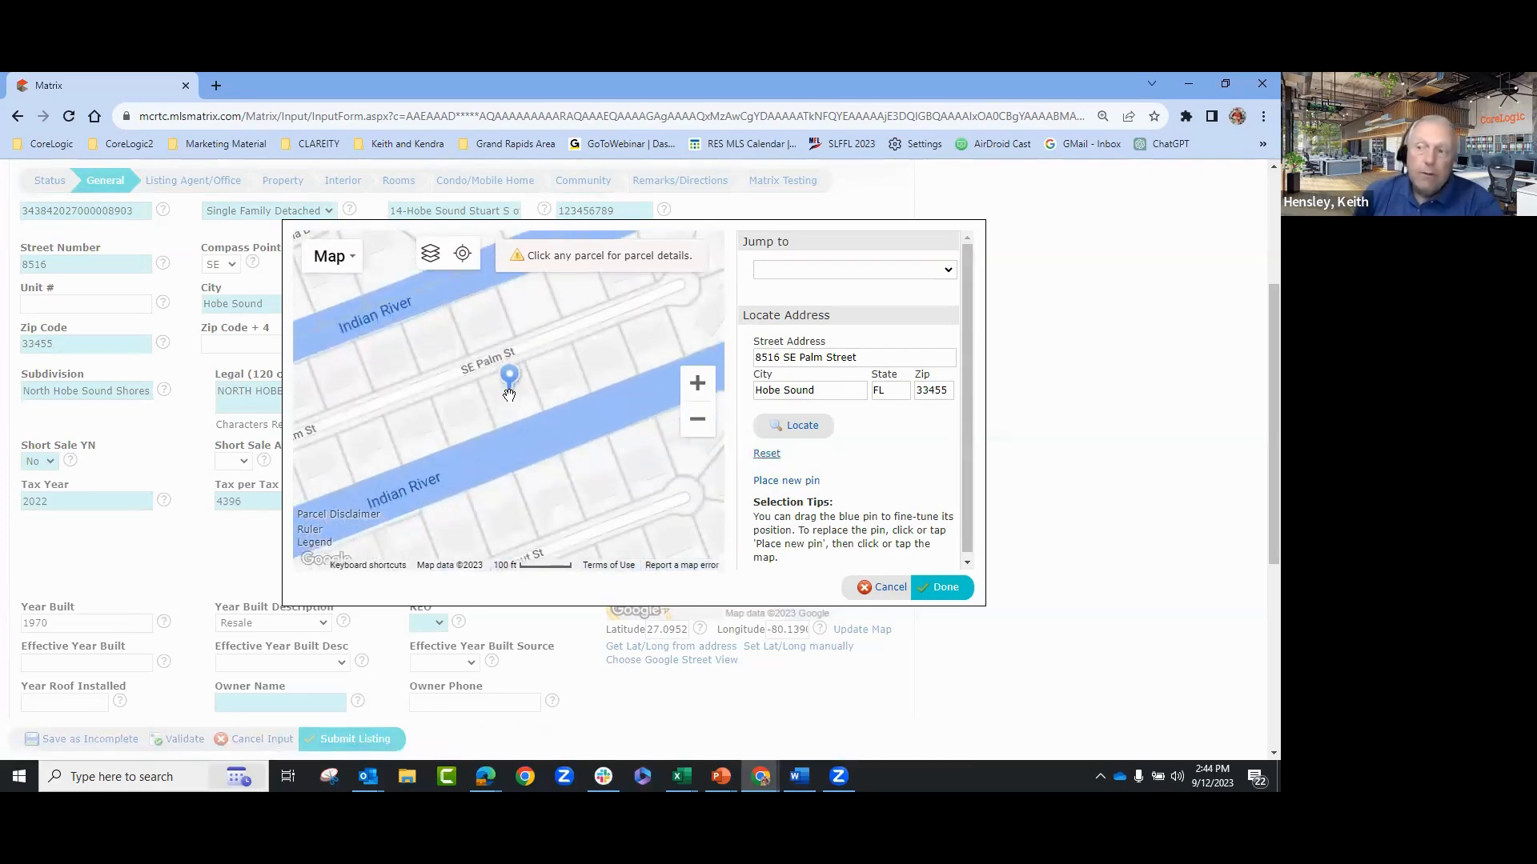
{"action": "left_click", "coordinate": [945, 588]}
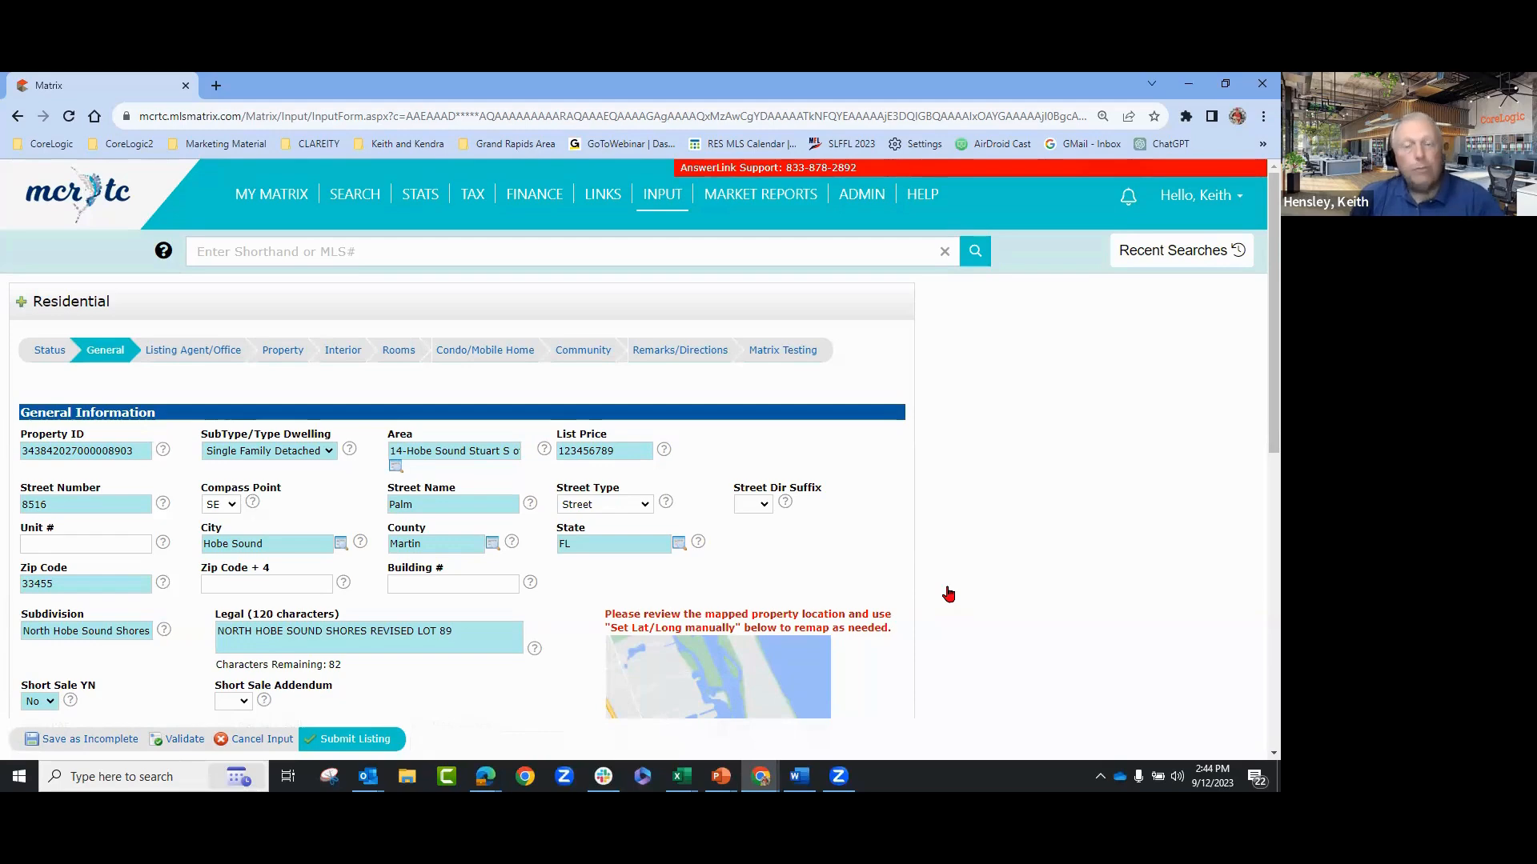
{"action": "scroll", "coordinate": [972, 578], "scroll_direction": "down", "scroll_amount": 3}
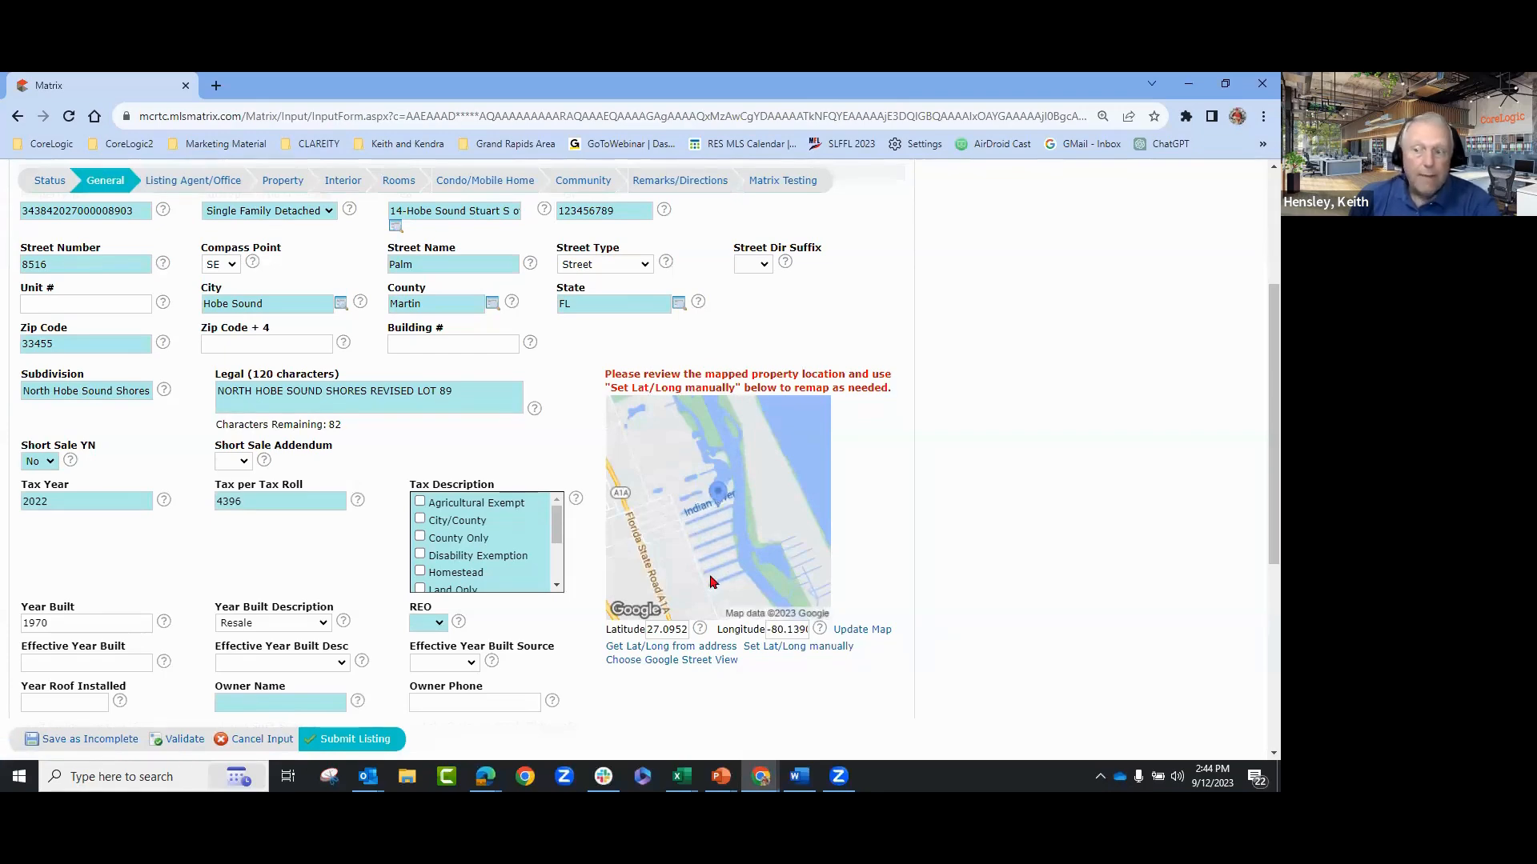
- Open Google Street View, move its window aside, and advance down the road
{"action": "left_click", "coordinate": [685, 661]}
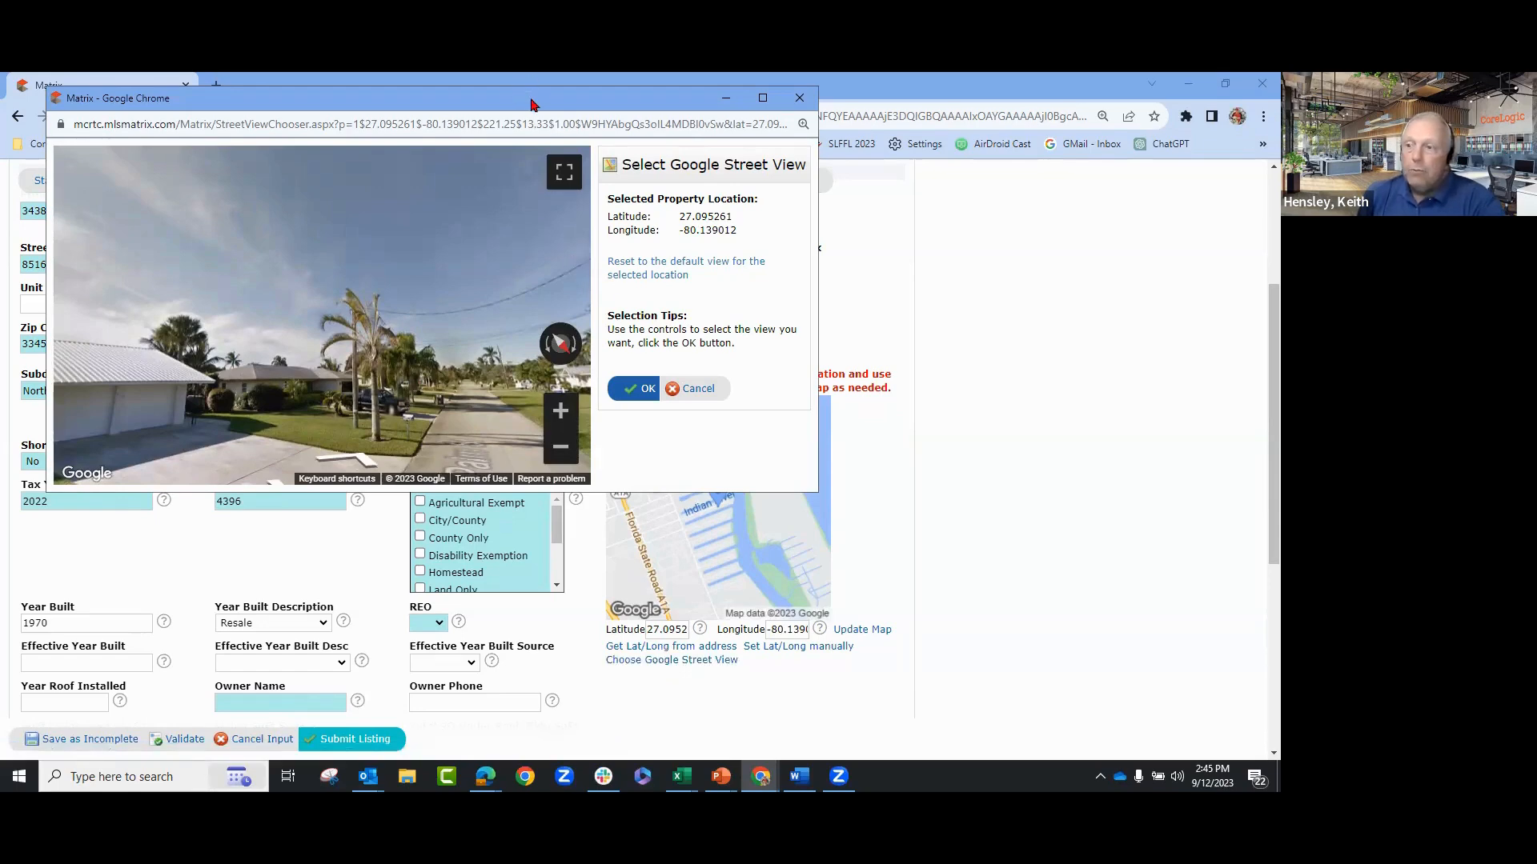
{"action": "left_click_drag", "start_coordinate": [532, 104], "coordinate": [645, 136]}
{"action": "left_click_drag", "start_coordinate": [432, 387], "coordinate": [357, 337]}
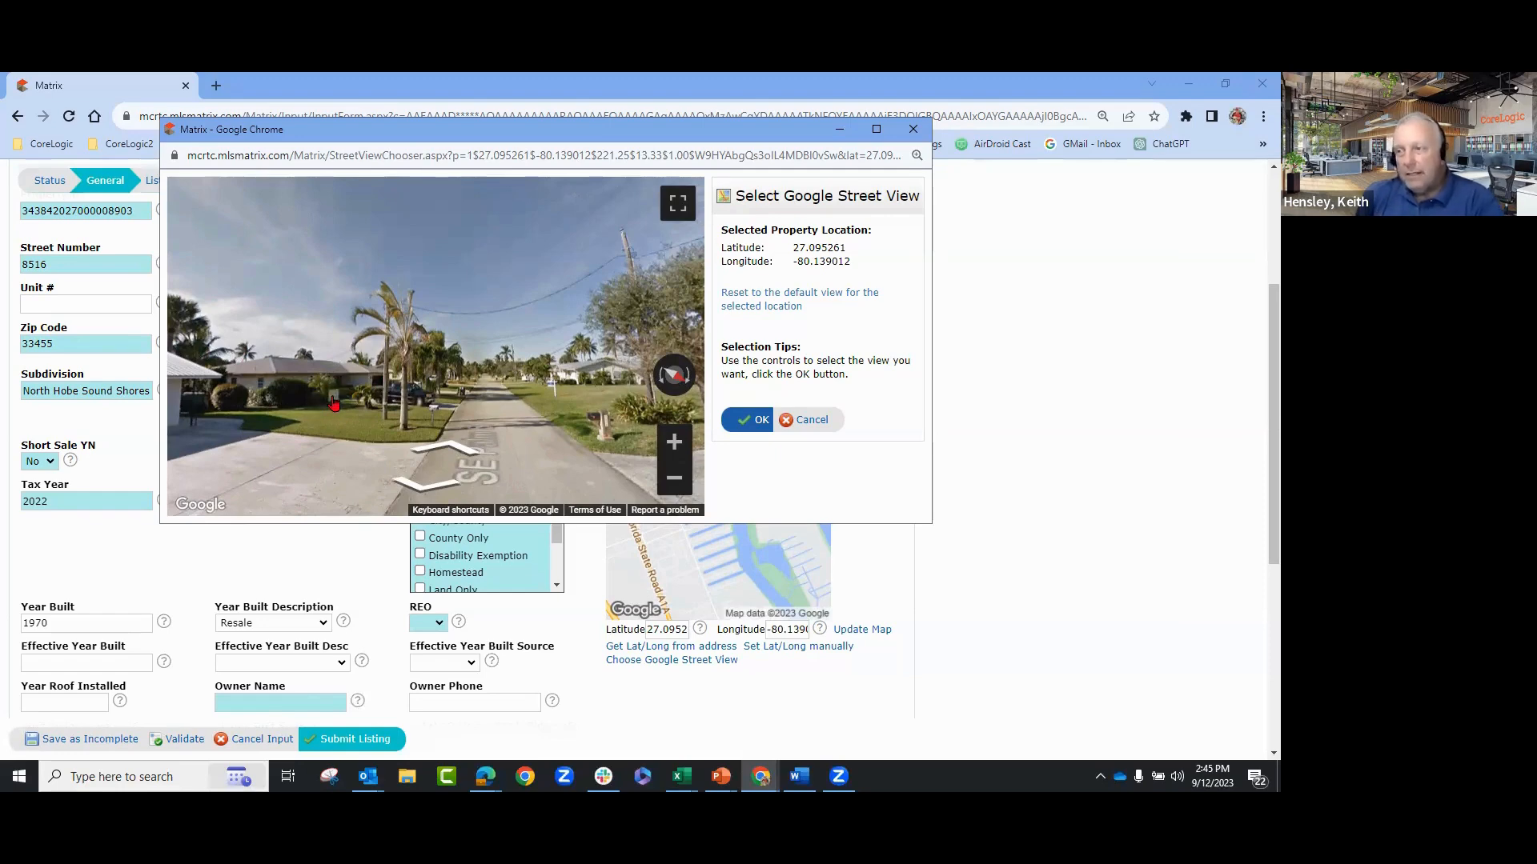
{"action": "left_click", "coordinate": [258, 435]}
{"action": "left_click", "coordinate": [284, 412]}
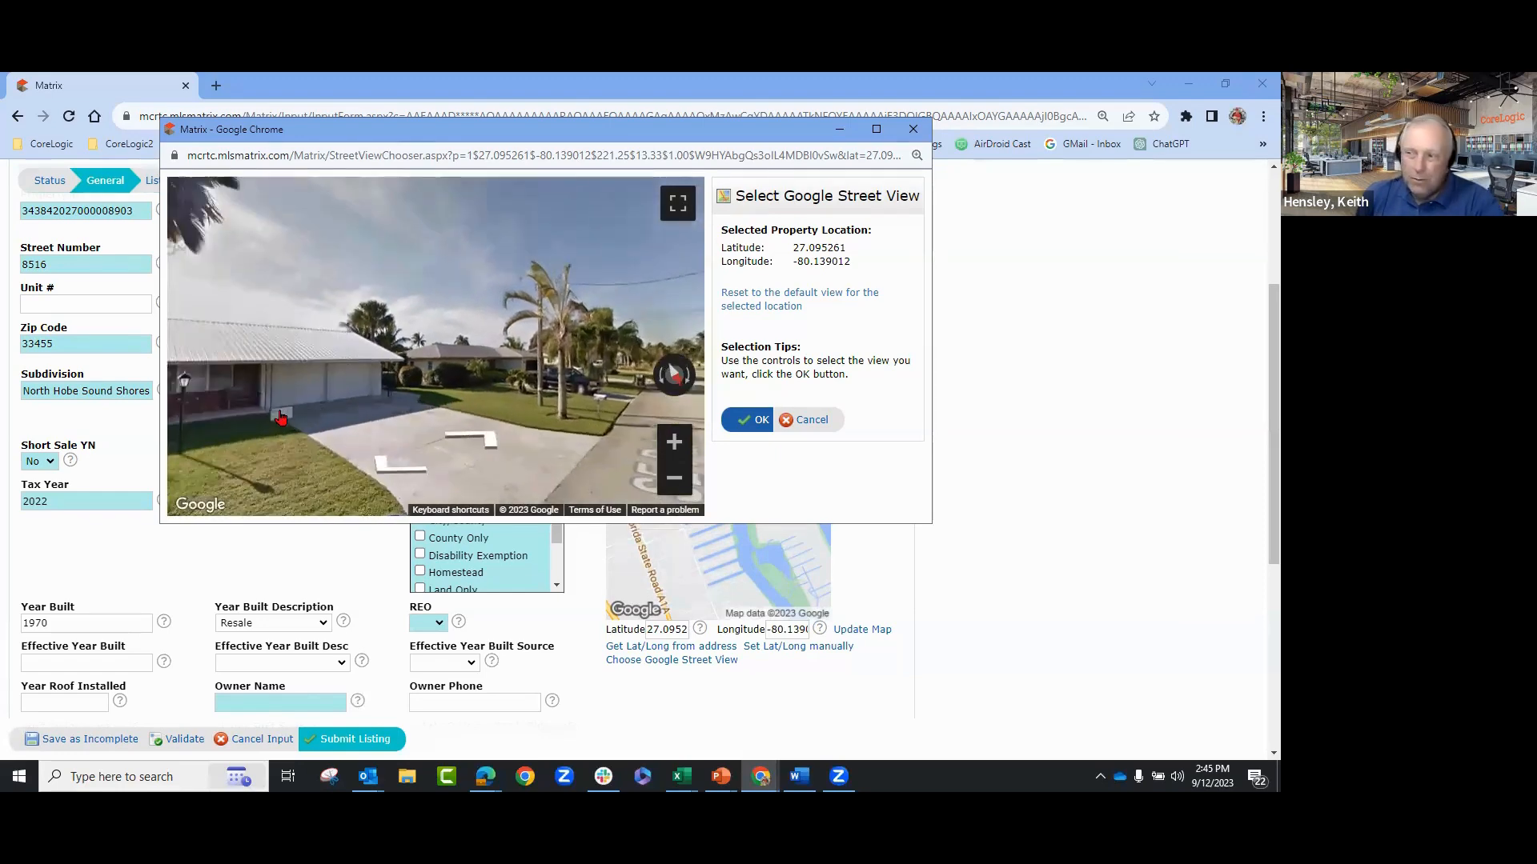
{"action": "left_click", "coordinate": [484, 409]}
{"action": "left_click", "coordinate": [477, 376]}
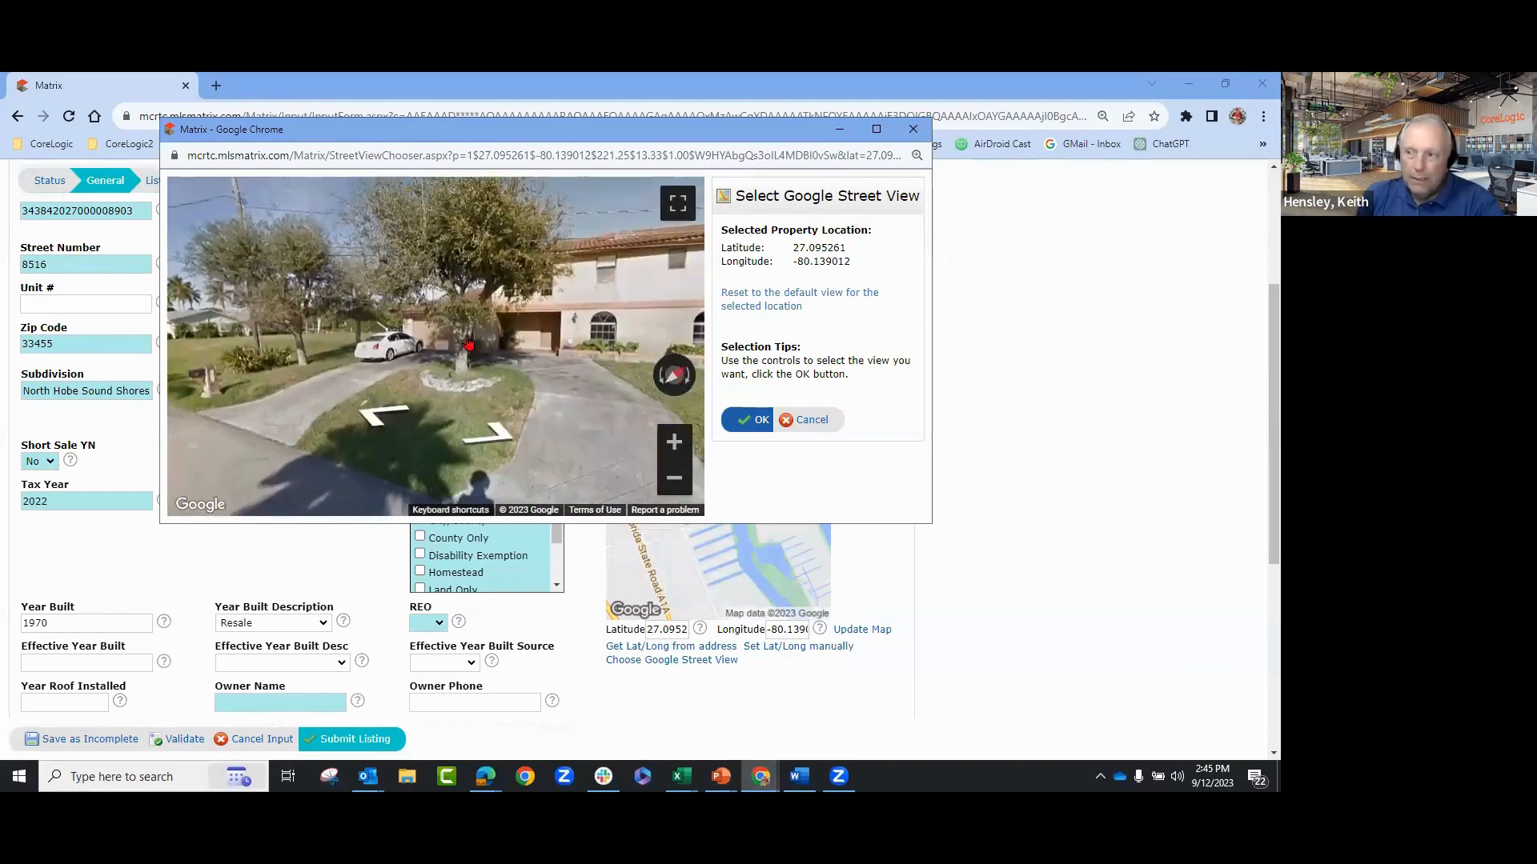
{"action": "left_click_drag", "start_coordinate": [464, 337], "coordinate": [427, 340]}
{"action": "left_click", "coordinate": [427, 340]}
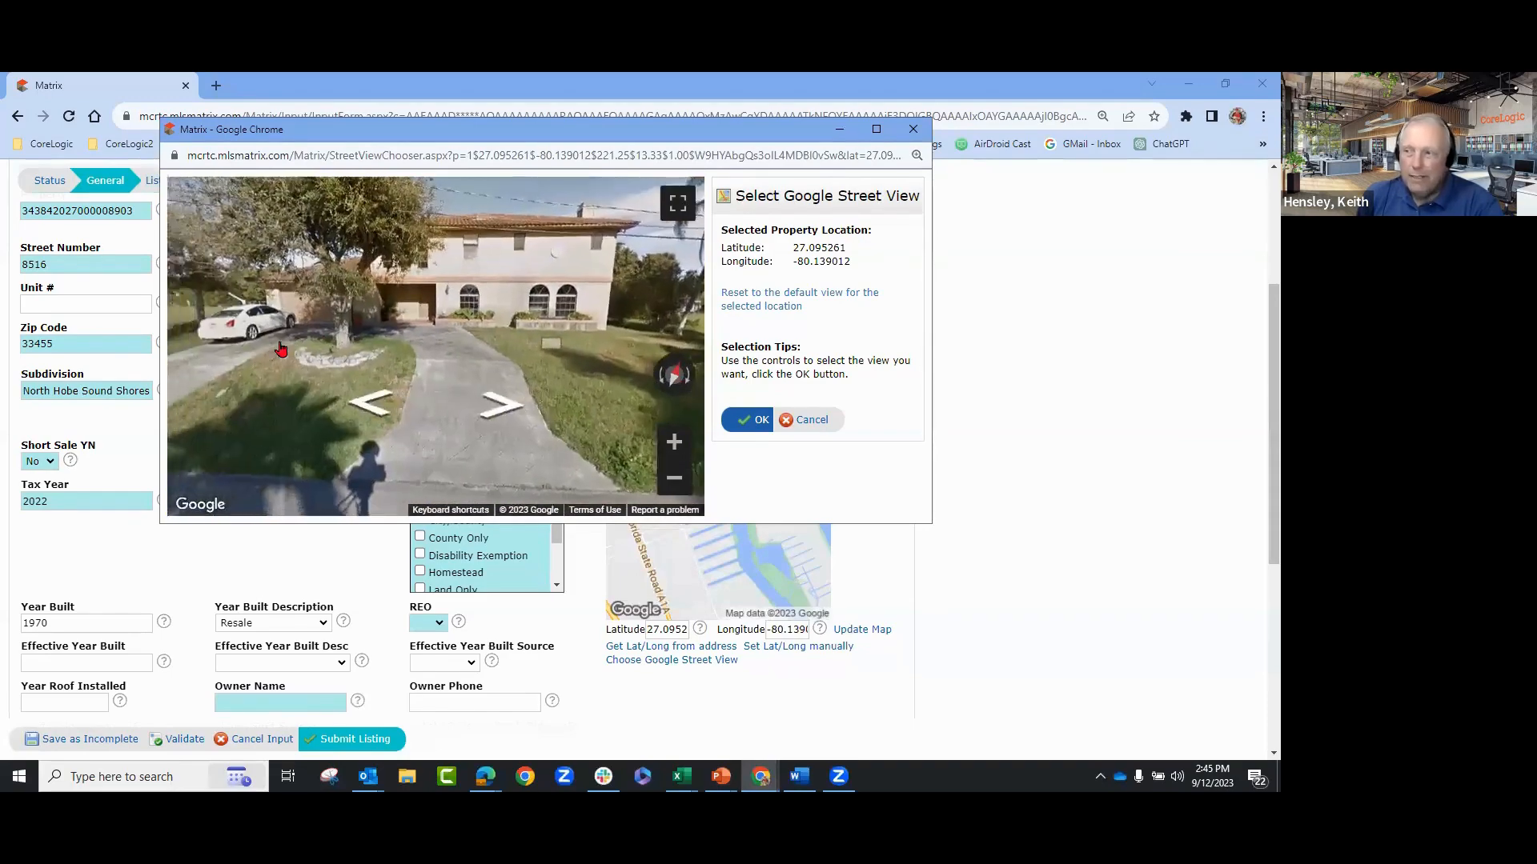
- Maneuver the Street View panorama until it faces the house's driveway
{"action": "left_click", "coordinate": [432, 320]}
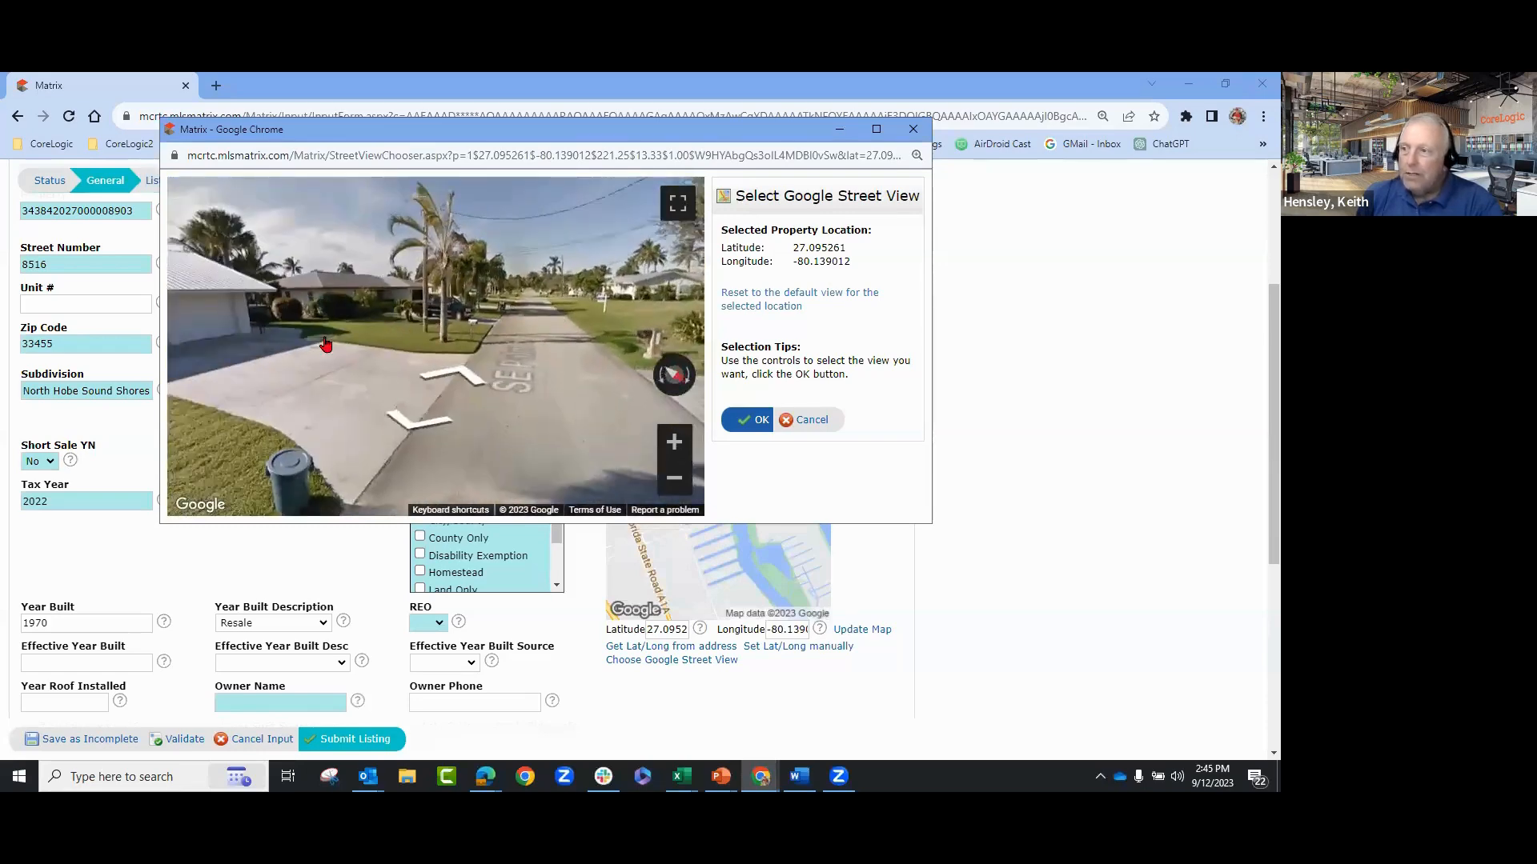
{"action": "mouse_move", "coordinate": [477, 332]}
{"action": "left_mouse_down"}
{"action": "mouse_move", "coordinate": [560, 324]}
{"action": "mouse_move", "coordinate": [475, 330]}
{"action": "left_mouse_up"}
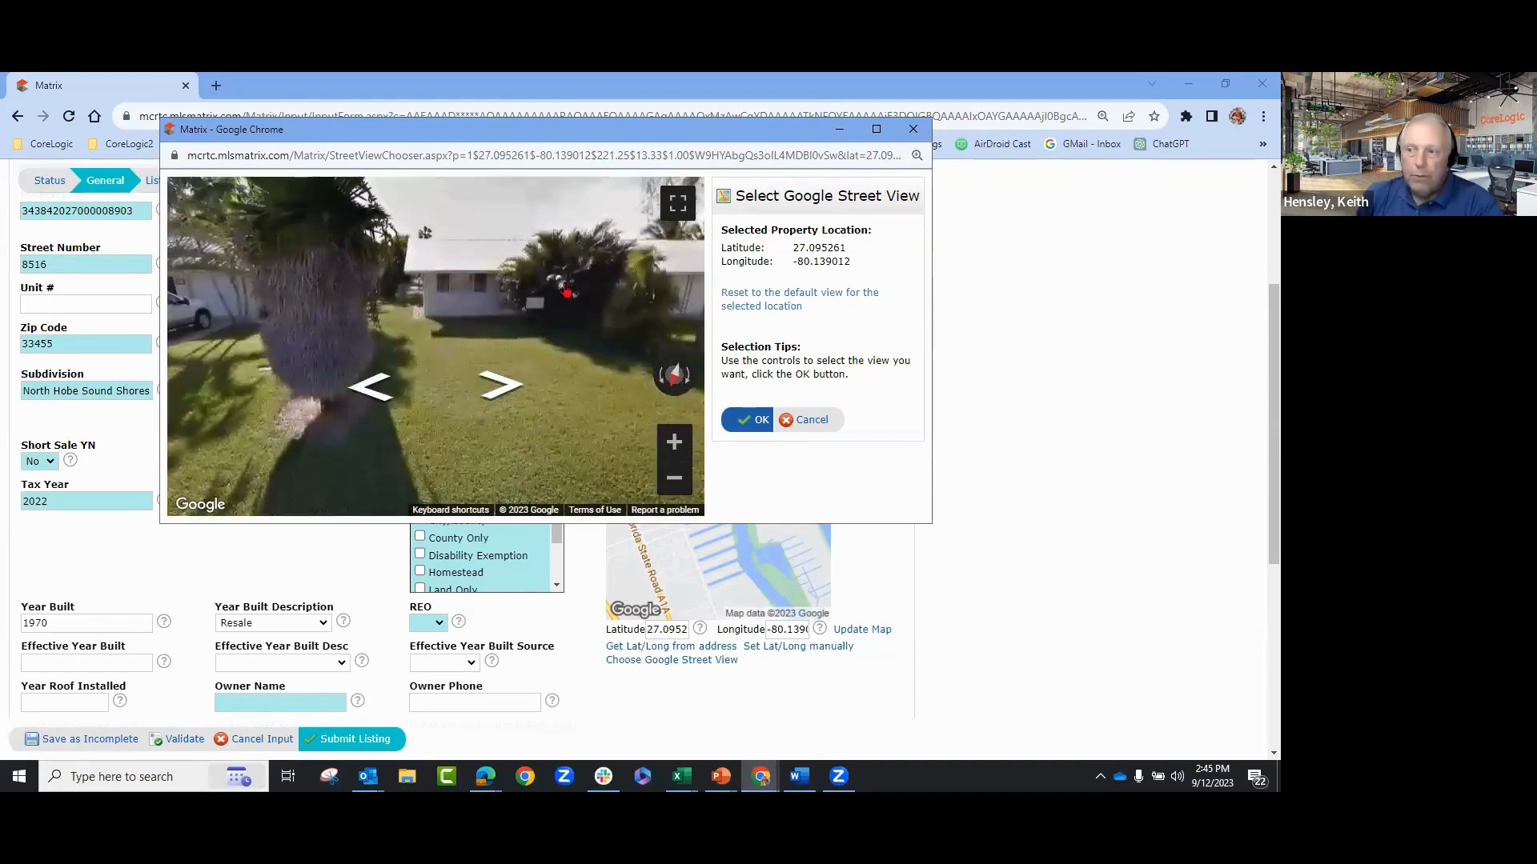
{"action": "left_click_drag", "start_coordinate": [516, 324], "coordinate": [364, 311]}
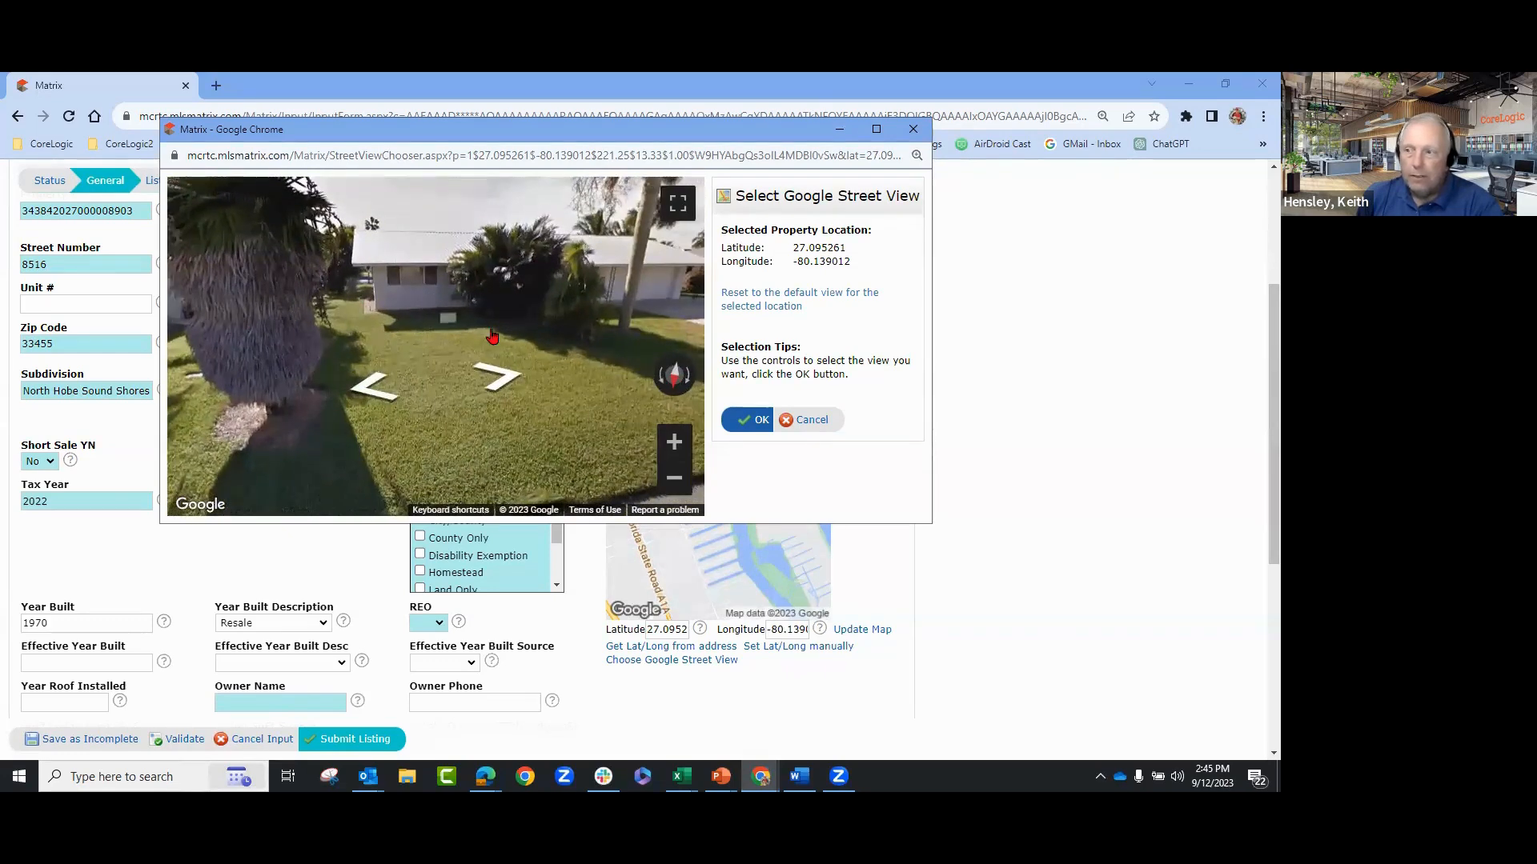
{"action": "left_click", "coordinate": [503, 380]}
{"action": "left_click", "coordinate": [503, 381]}
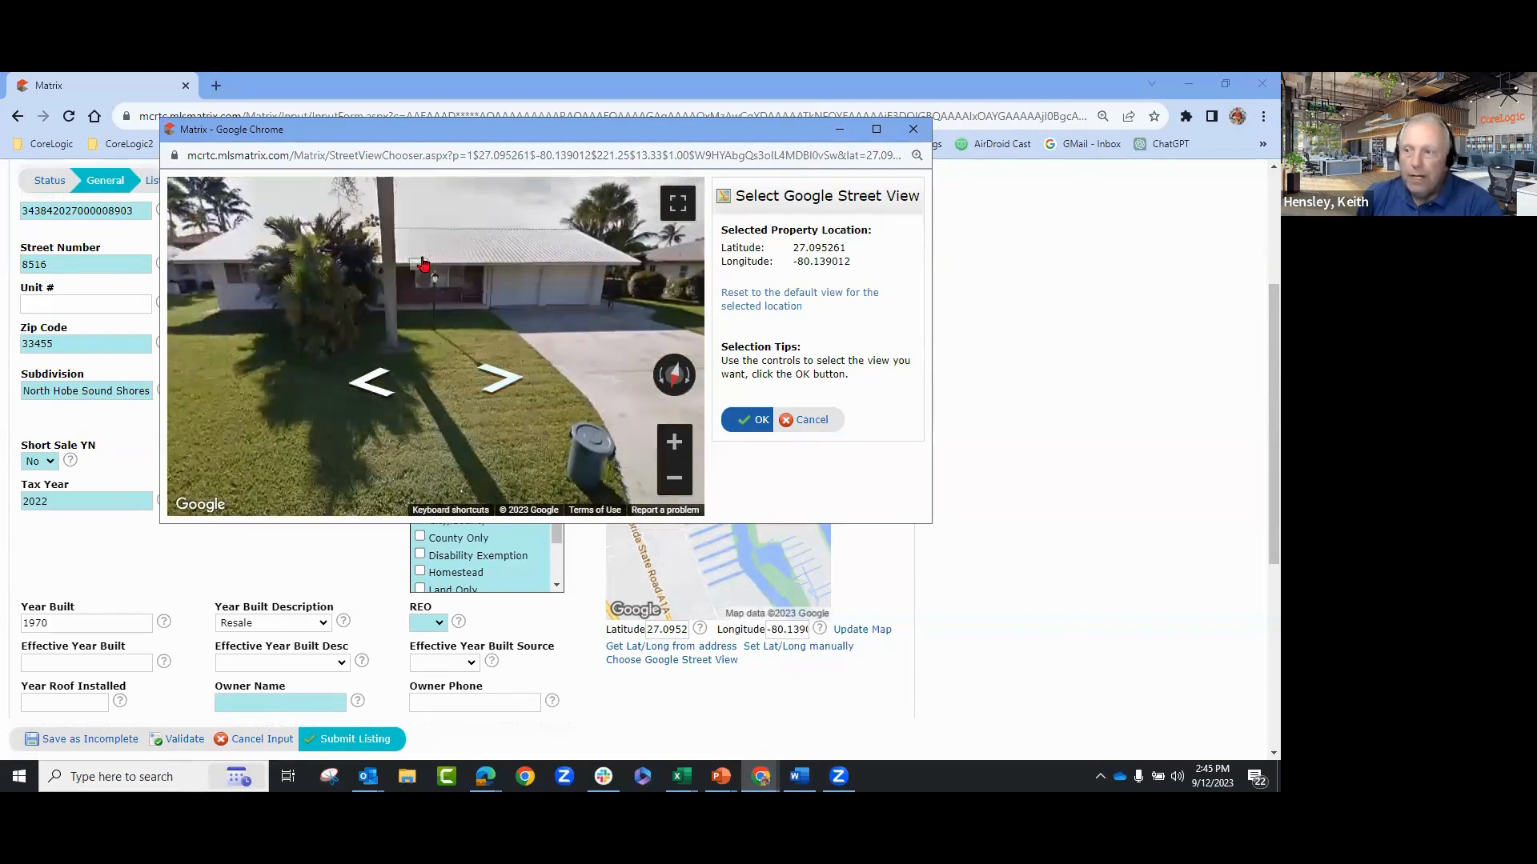
{"action": "left_click", "coordinate": [507, 384]}
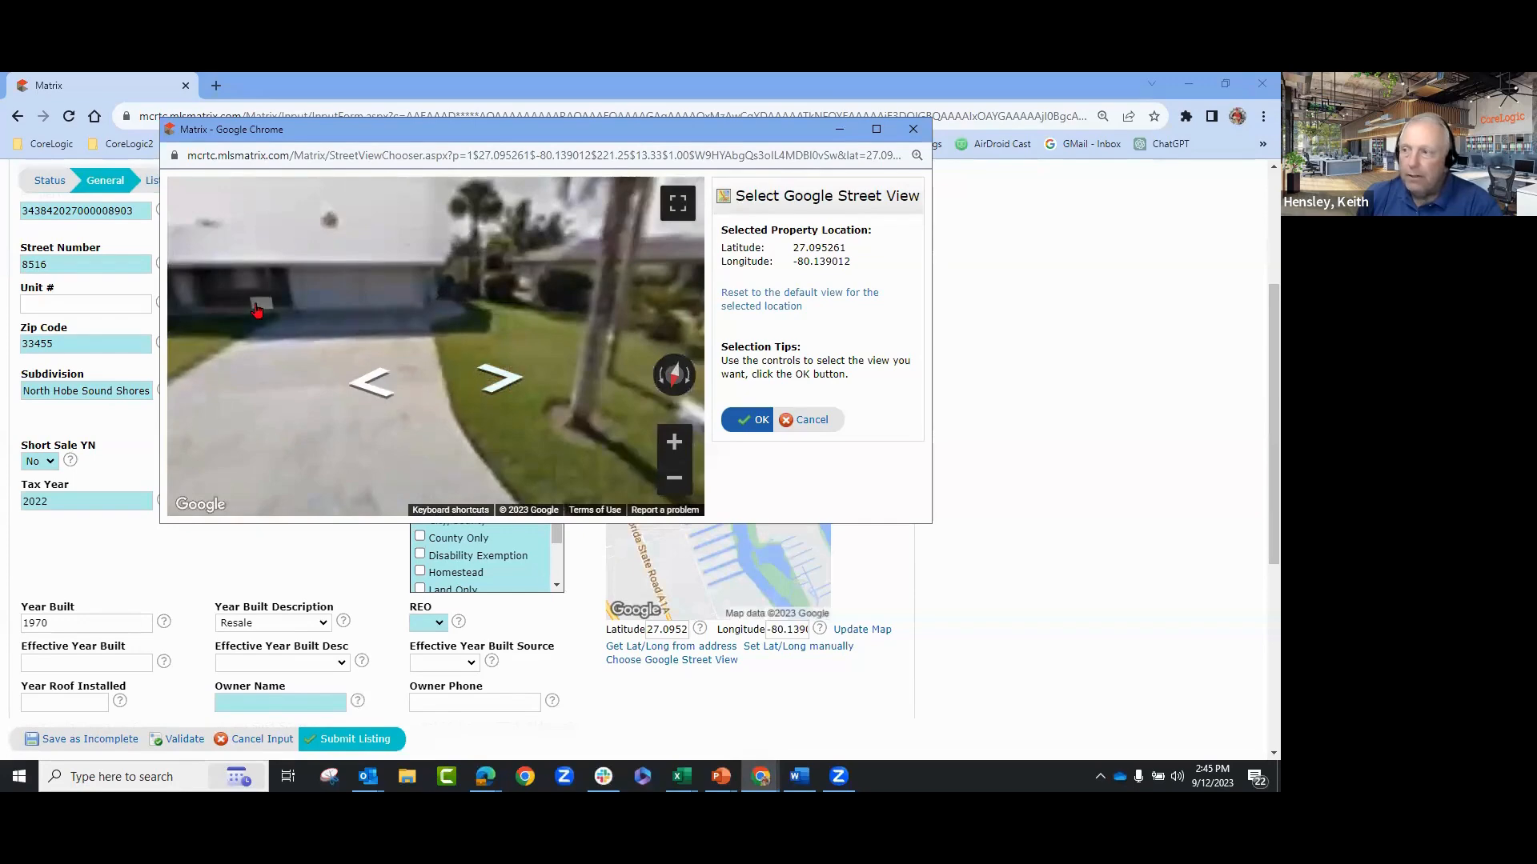
{"action": "left_click_drag", "start_coordinate": [406, 305], "coordinate": [430, 330]}
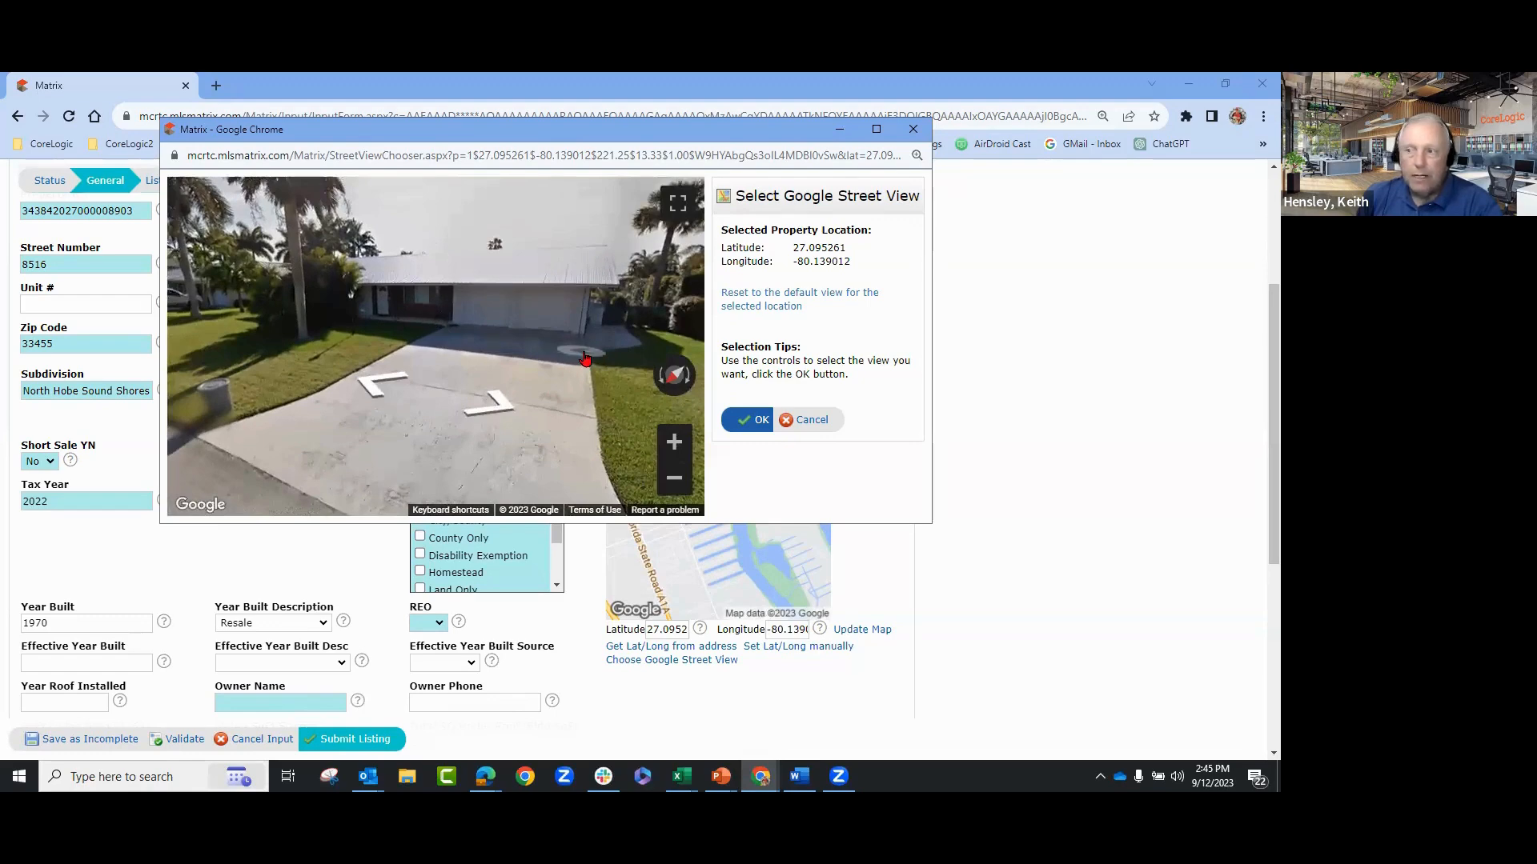
{"action": "left_click", "coordinate": [674, 443]}
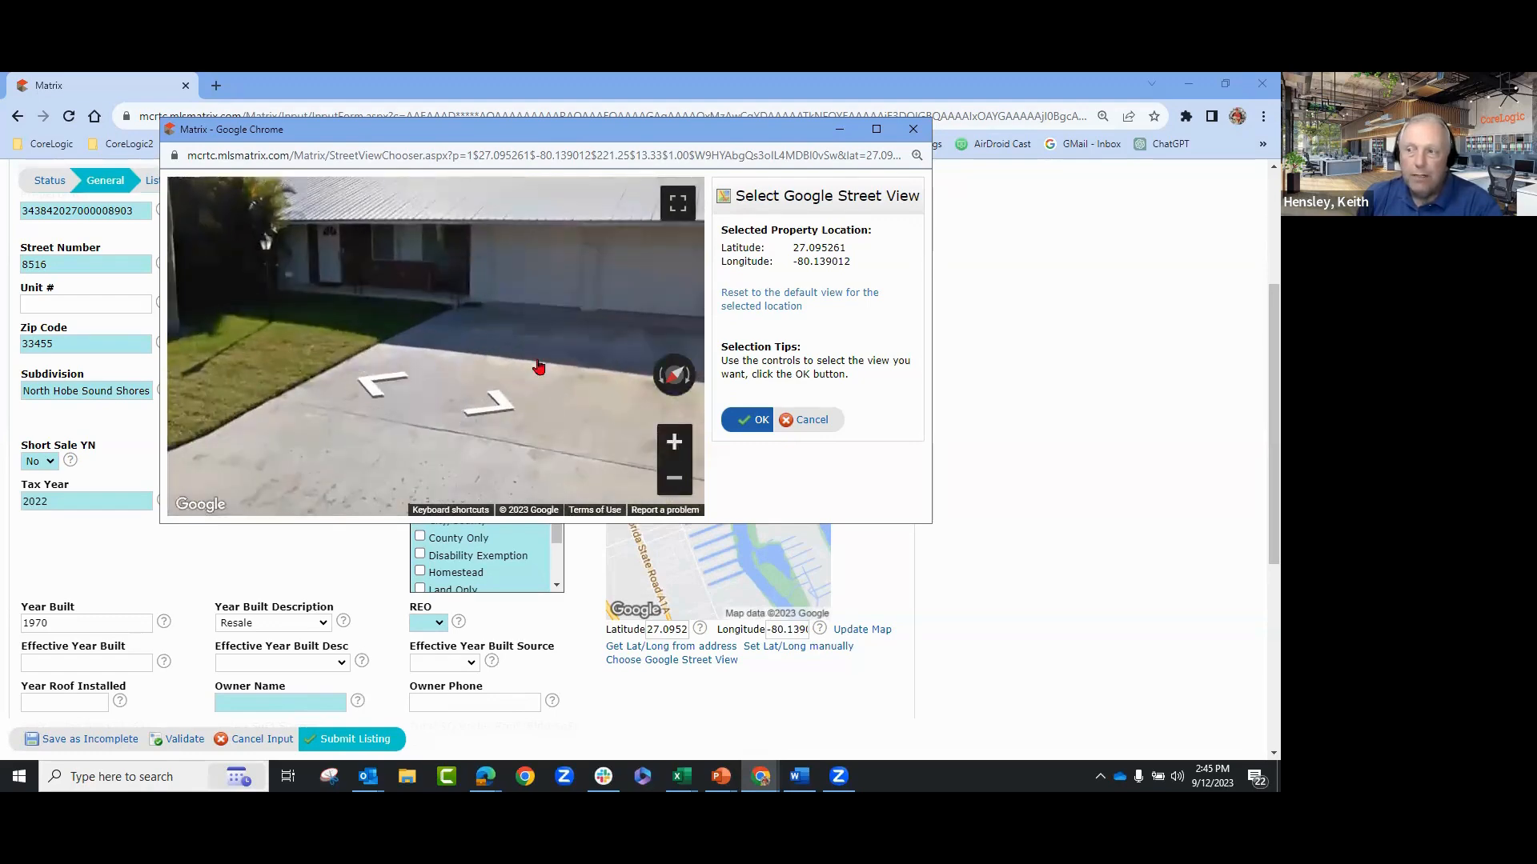
{"action": "left_click", "coordinate": [673, 442]}
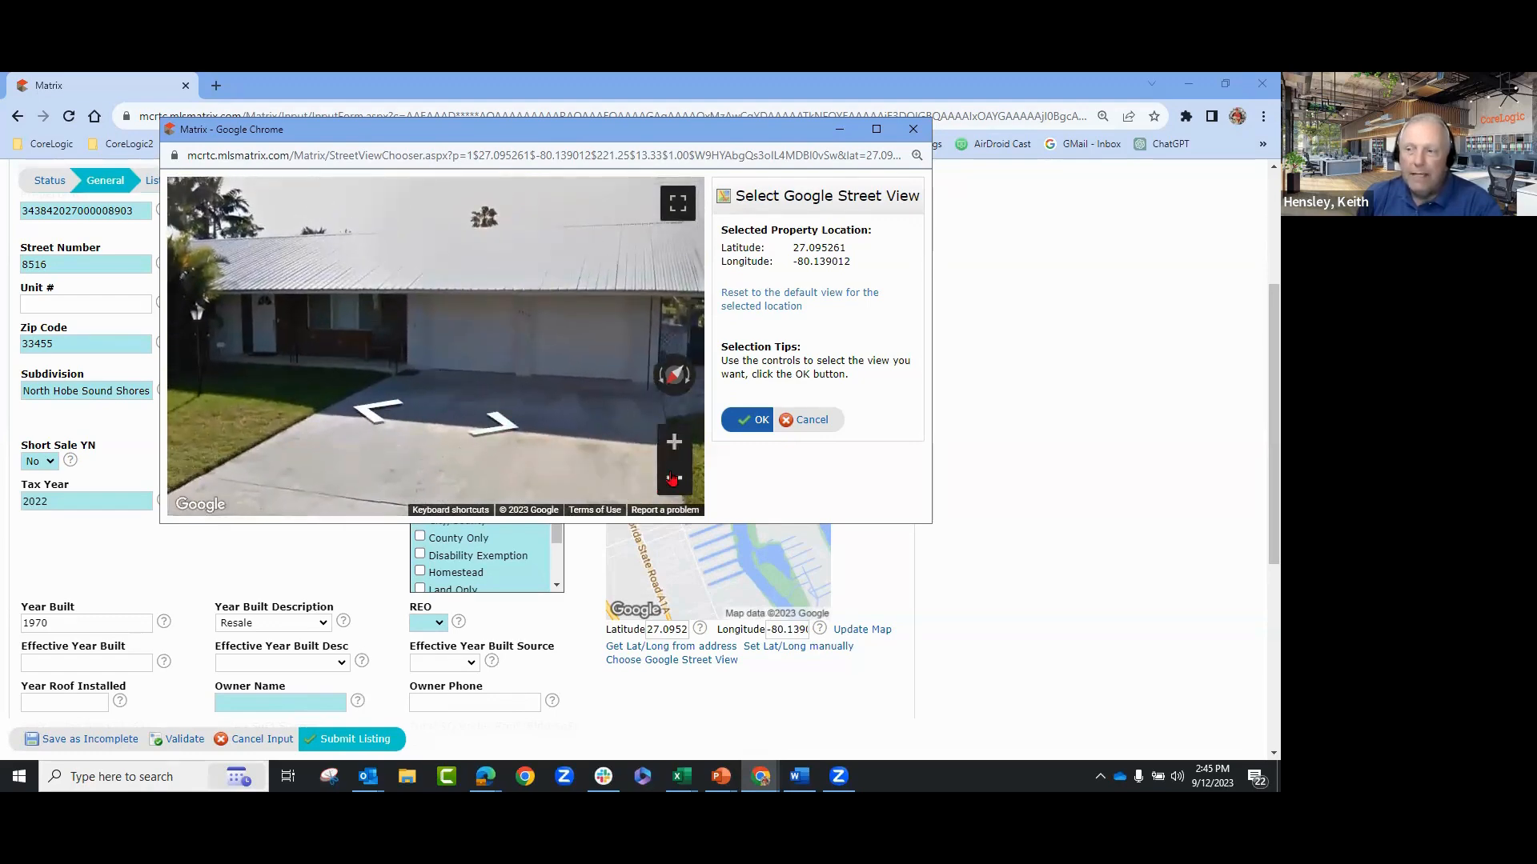
{"action": "left_click", "coordinate": [674, 477]}
{"action": "left_click", "coordinate": [445, 370]}
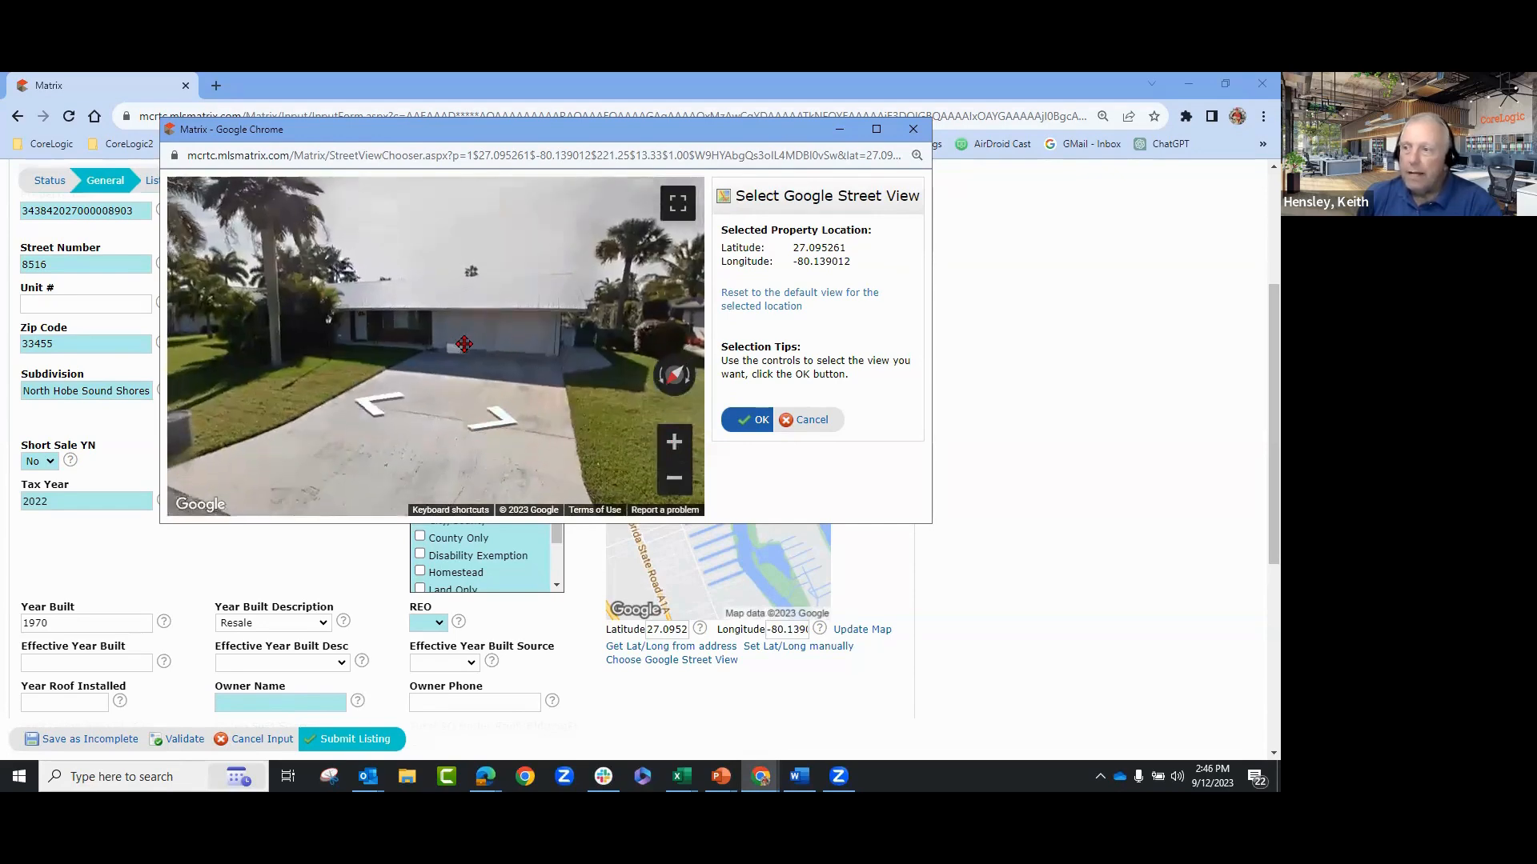
{"action": "left_click", "coordinate": [376, 406]}
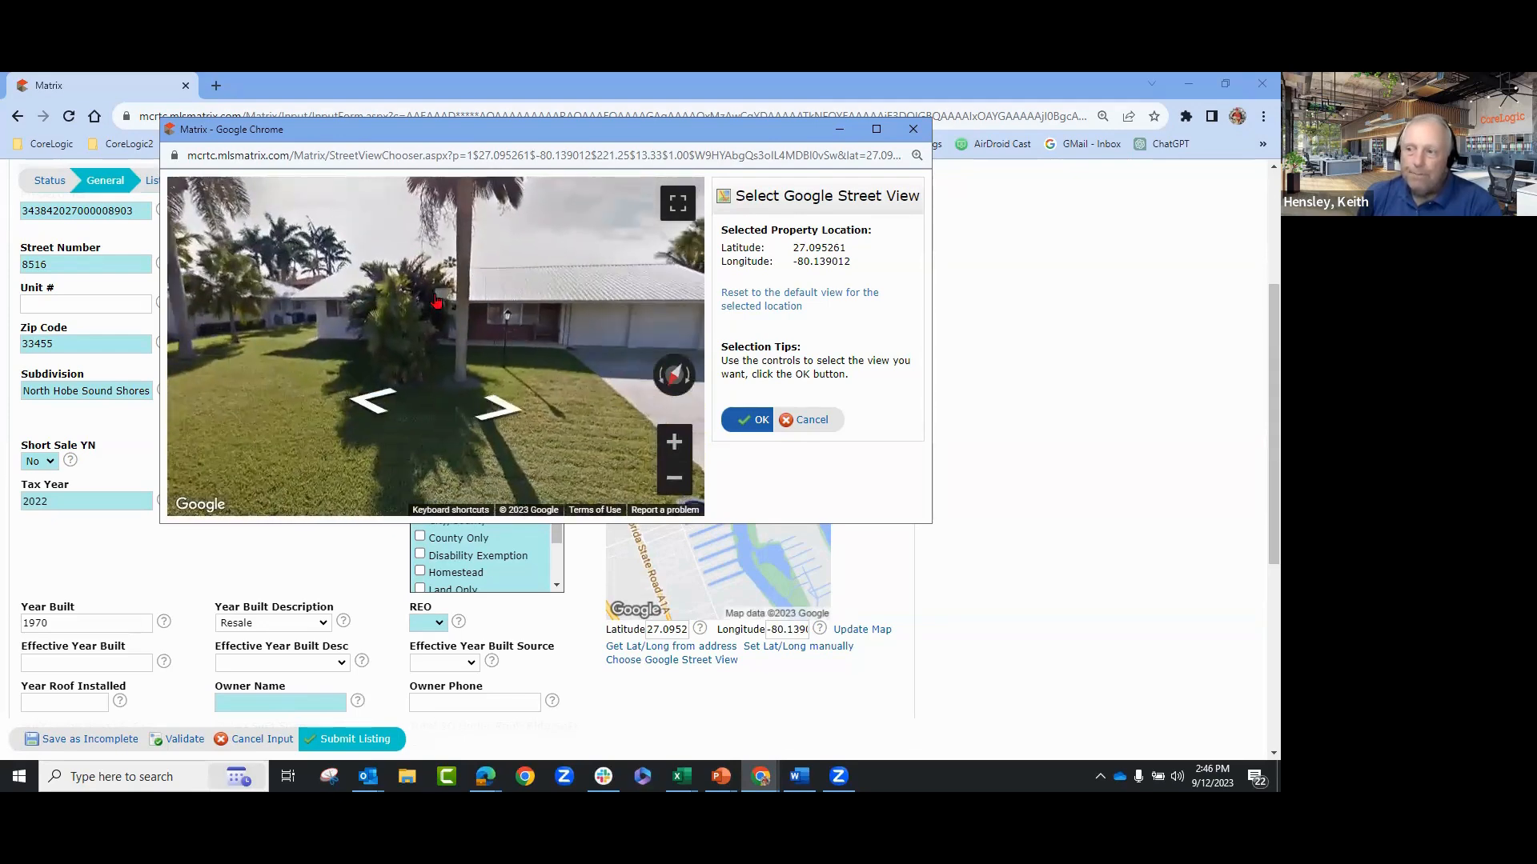
{"action": "left_click", "coordinate": [497, 412]}
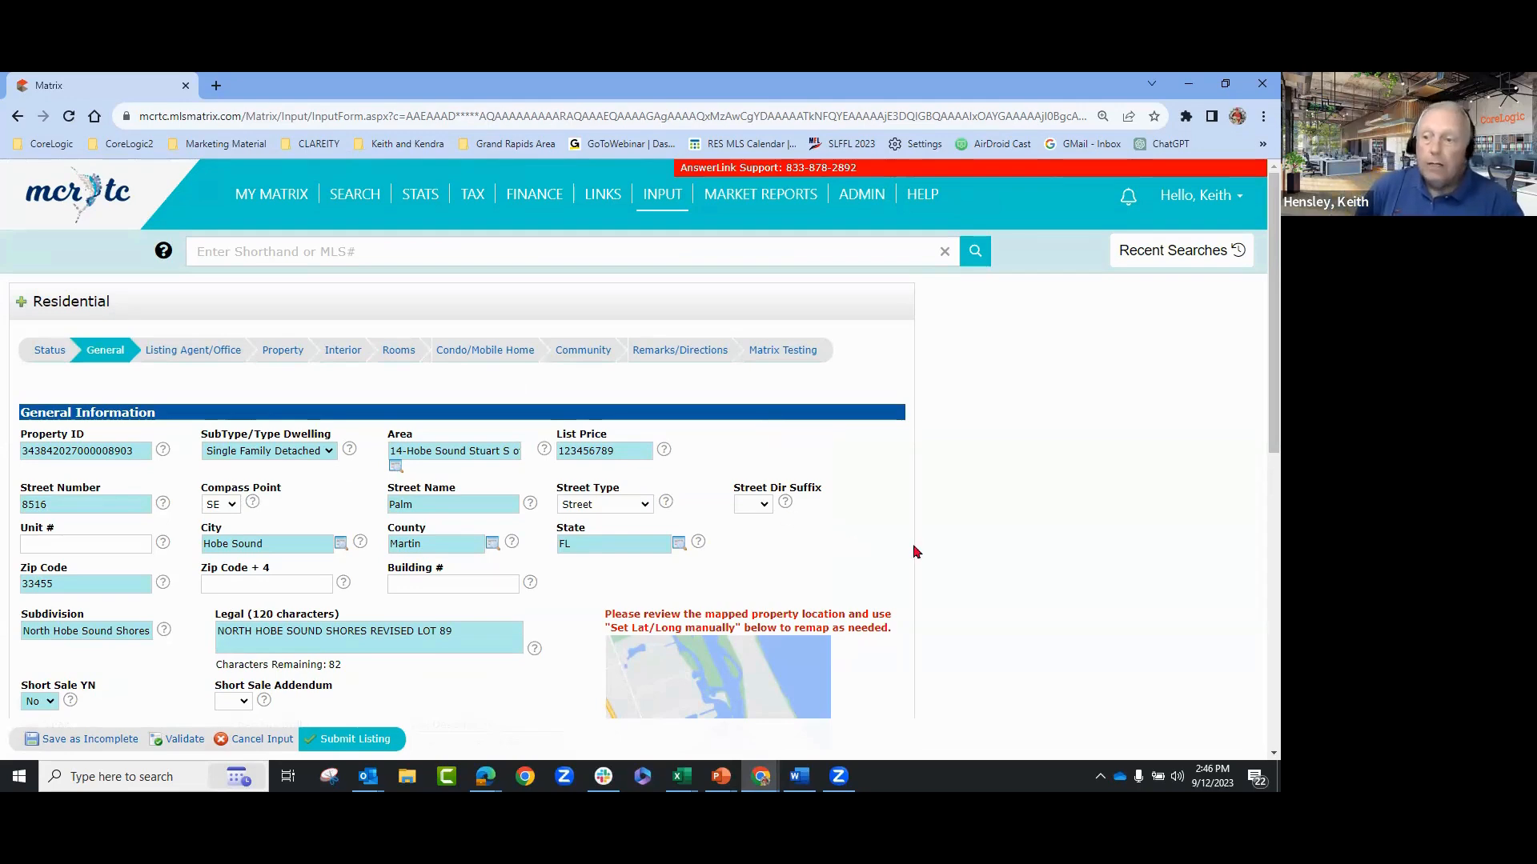
- Scroll down through the General Information form and back up
{"action": "scroll", "coordinate": [1067, 513], "scroll_direction": "down", "scroll_amount": 3}
{"action": "scroll", "coordinate": [1067, 513], "scroll_direction": "down", "scroll_amount": 2}
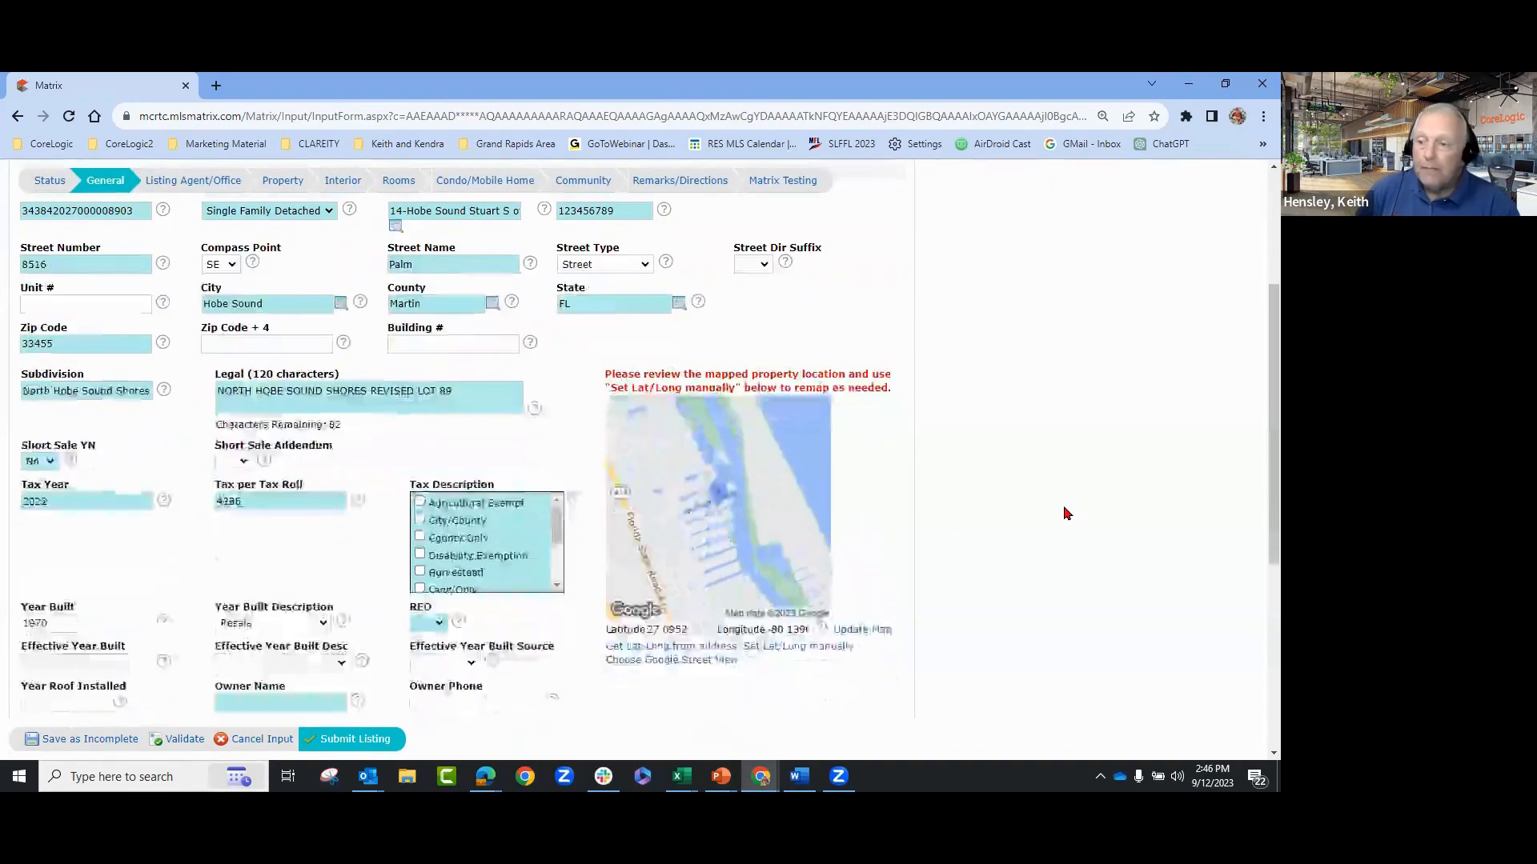
{"action": "scroll", "coordinate": [960, 561], "scroll_direction": "down", "scroll_amount": 1}
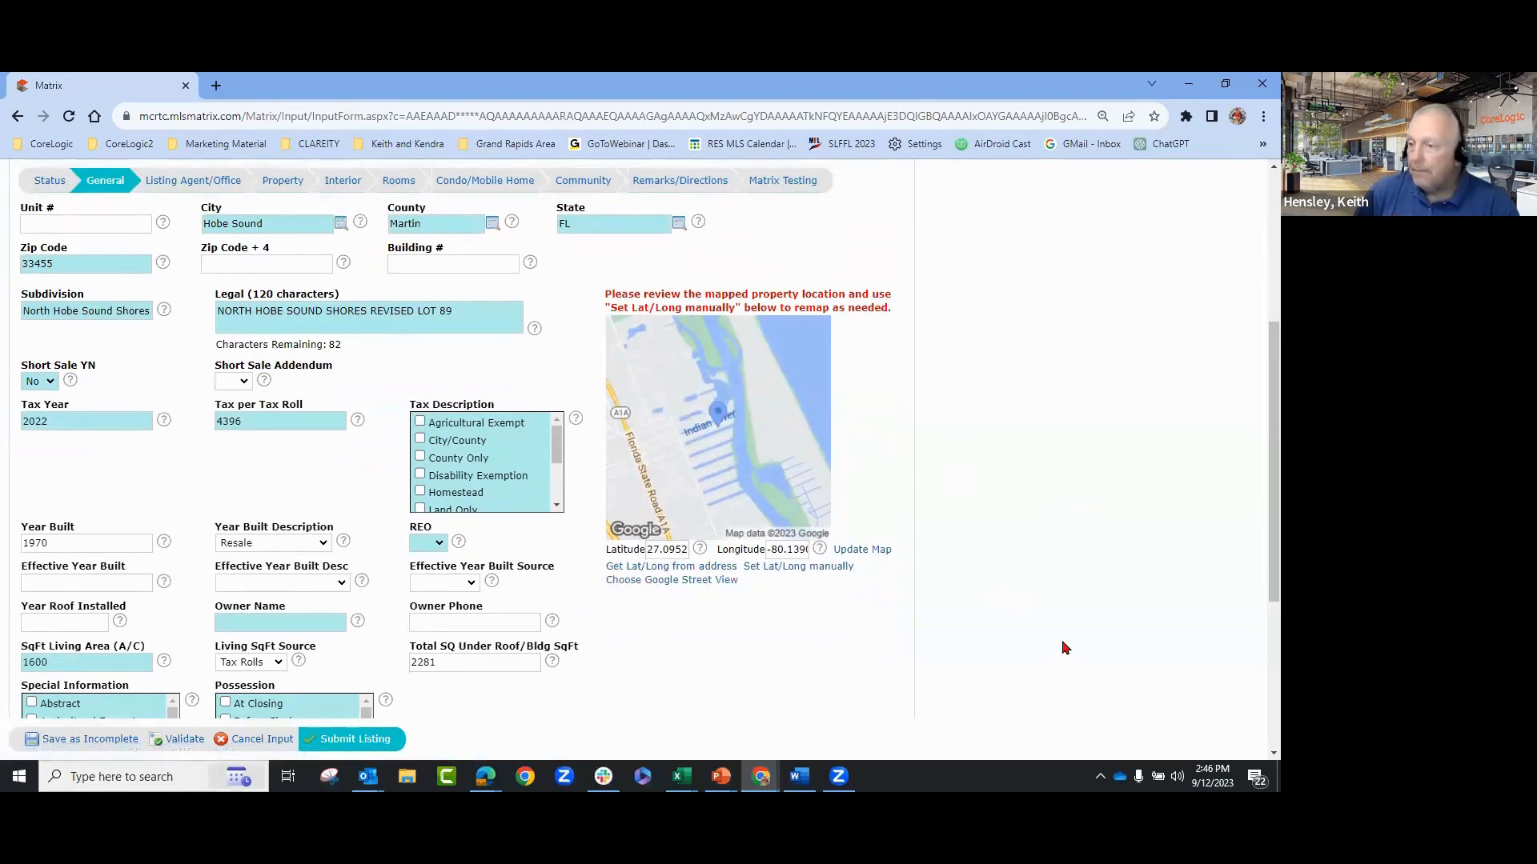
{"action": "scroll", "coordinate": [1065, 647], "scroll_direction": "down", "scroll_amount": 1}
{"action": "scroll", "coordinate": [1064, 648], "scroll_direction": "up", "scroll_amount": 5}
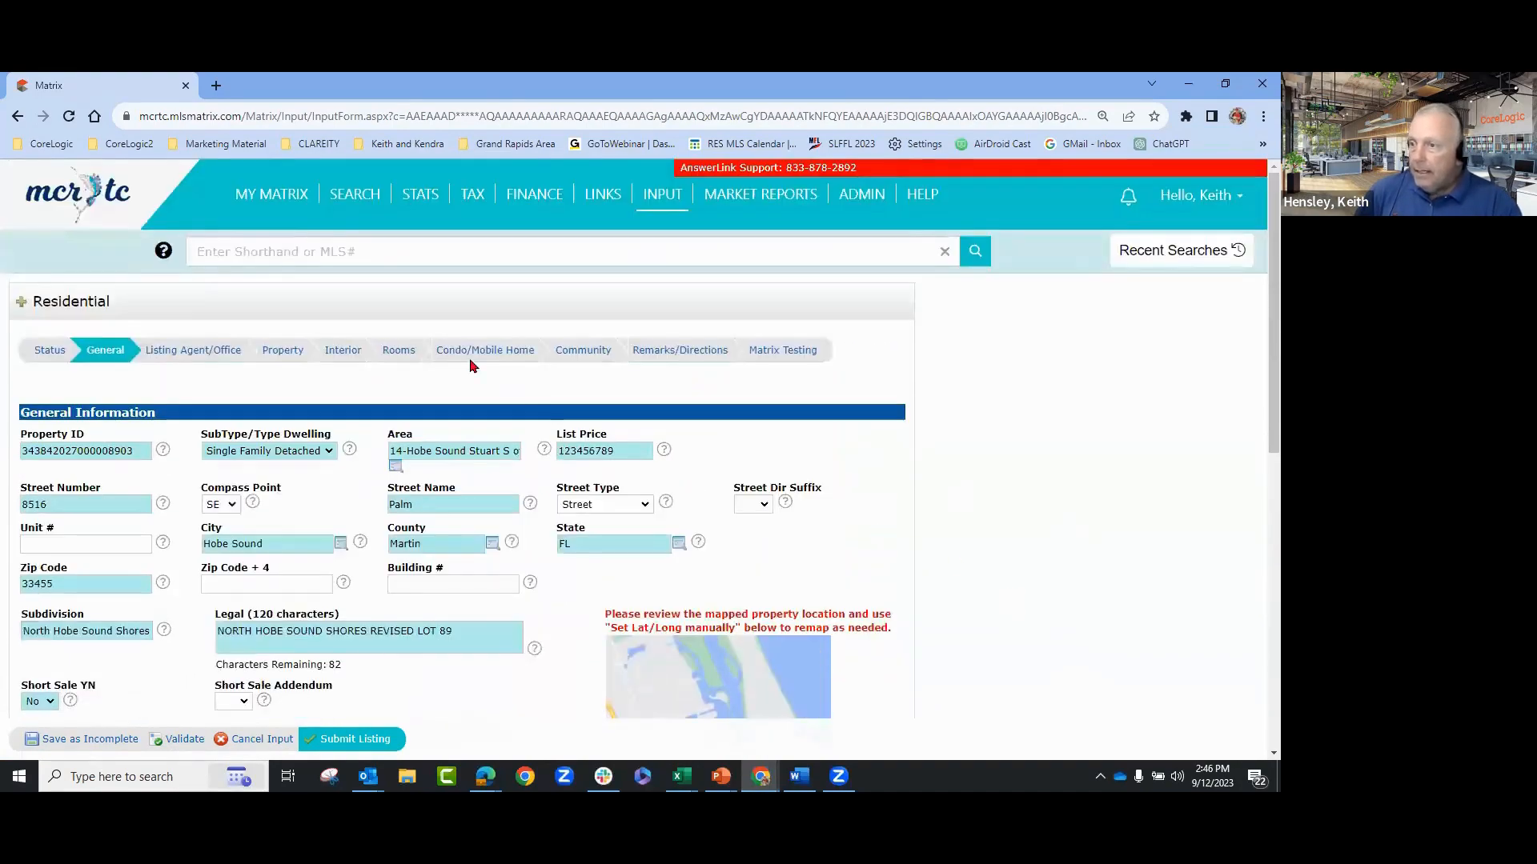
- Start the public remarks with 'This is', fixing the 'Thiis' typo, then view Community Information
{"action": "left_click", "coordinate": [659, 357]}
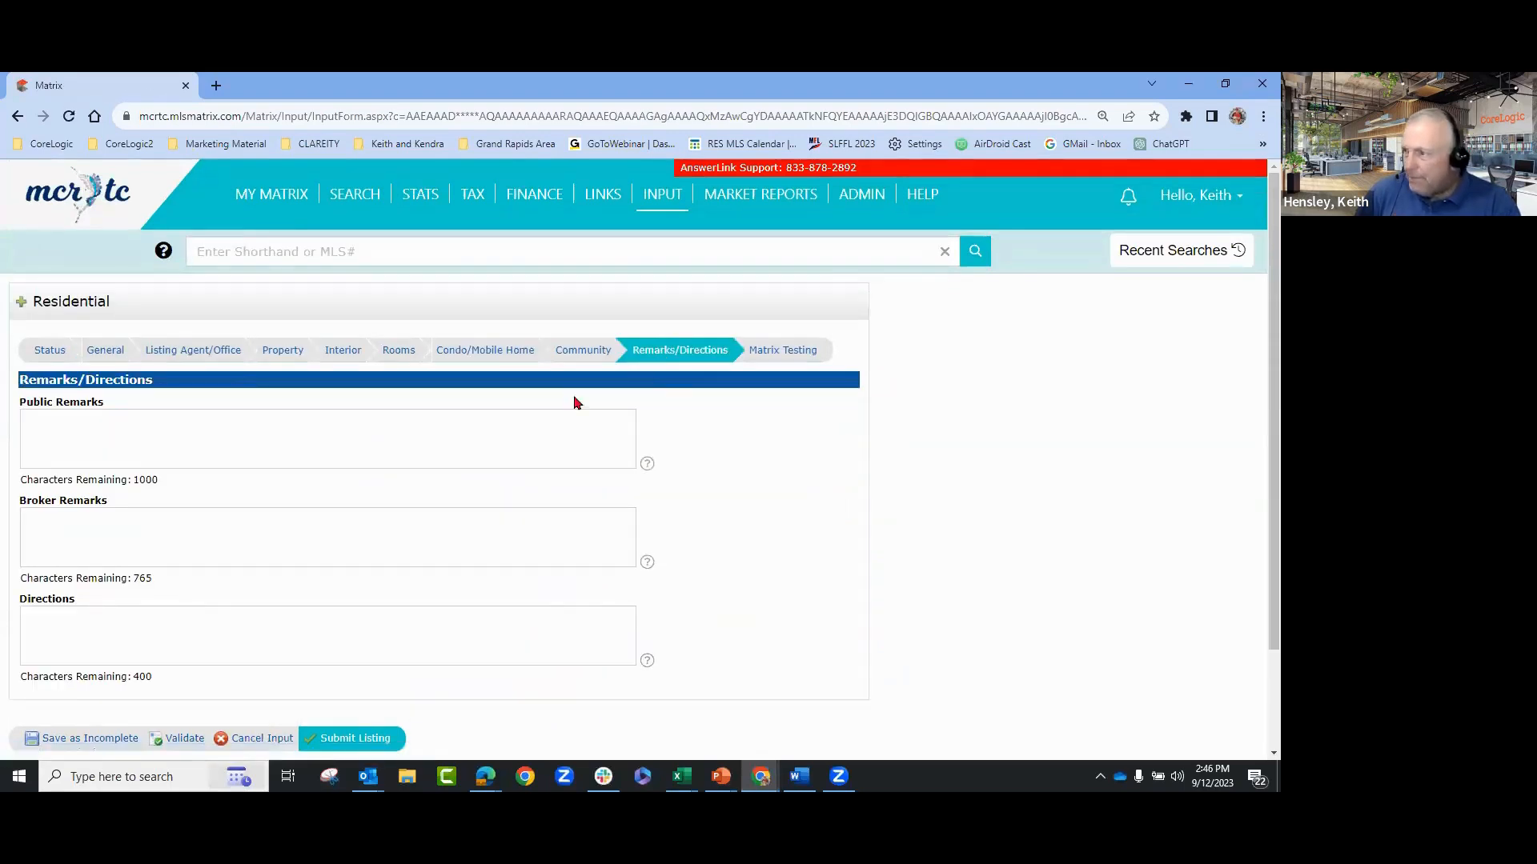
{"action": "scroll", "coordinate": [561, 491], "scroll_direction": "down", "scroll_amount": 2}
{"action": "scroll", "coordinate": [603, 494], "scroll_direction": "up", "scroll_amount": 2}
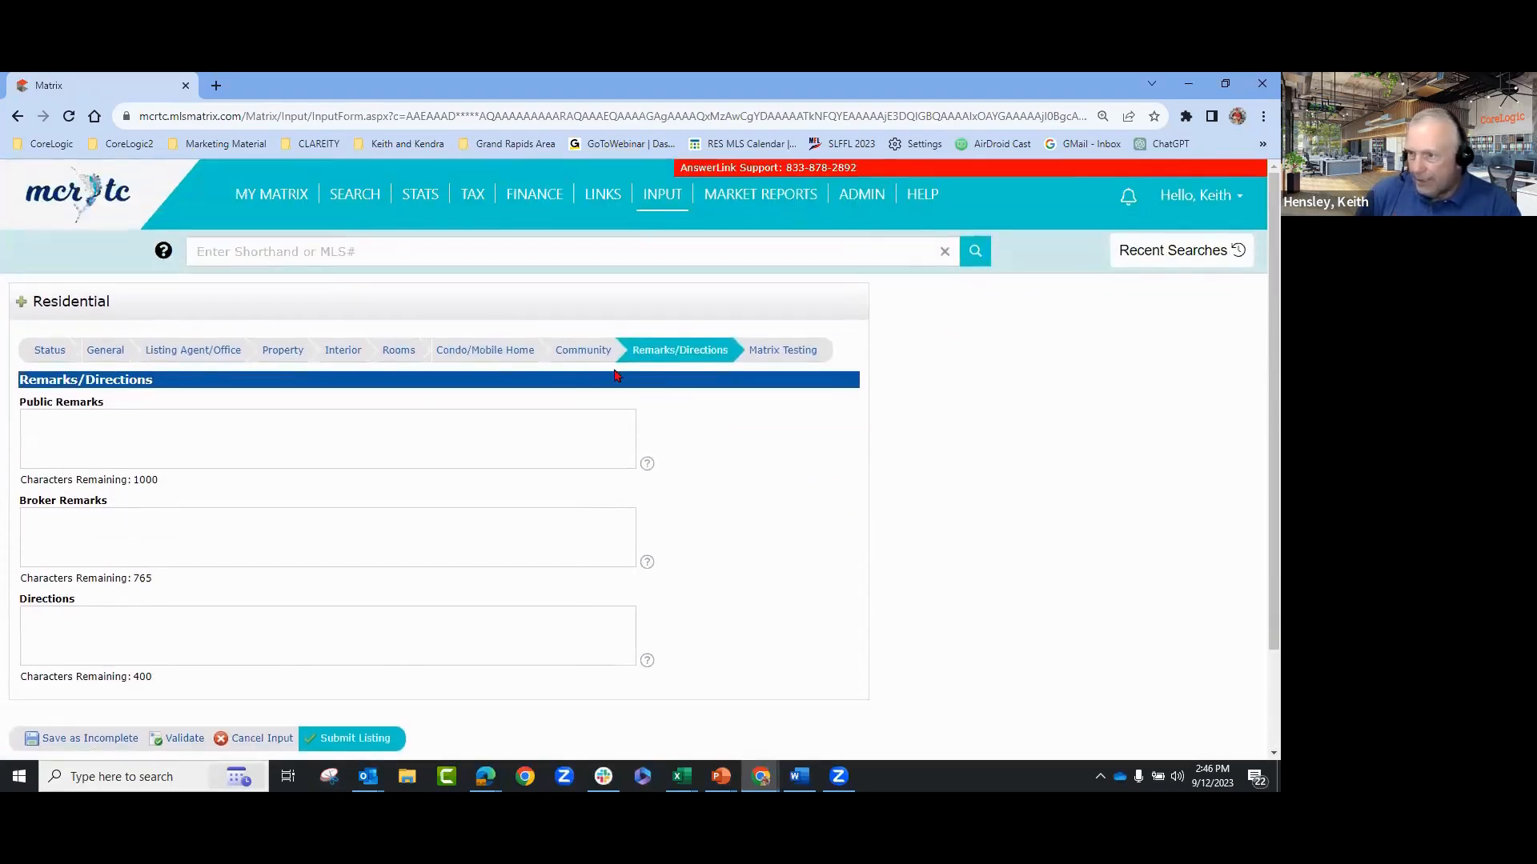
{"action": "left_click", "coordinate": [87, 444]}
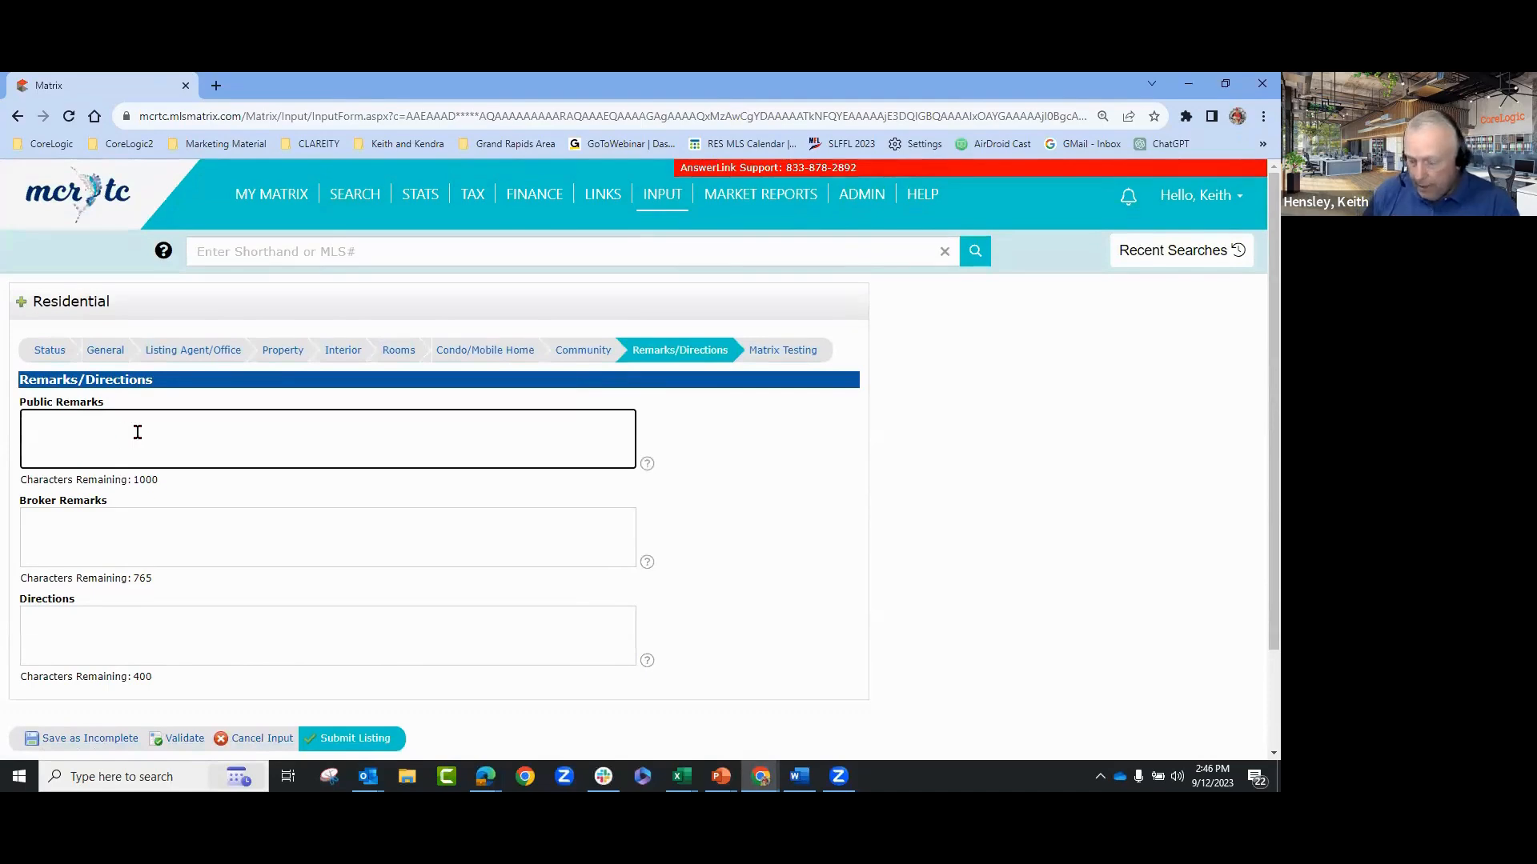
{"action": "type", "text": "Thi"}
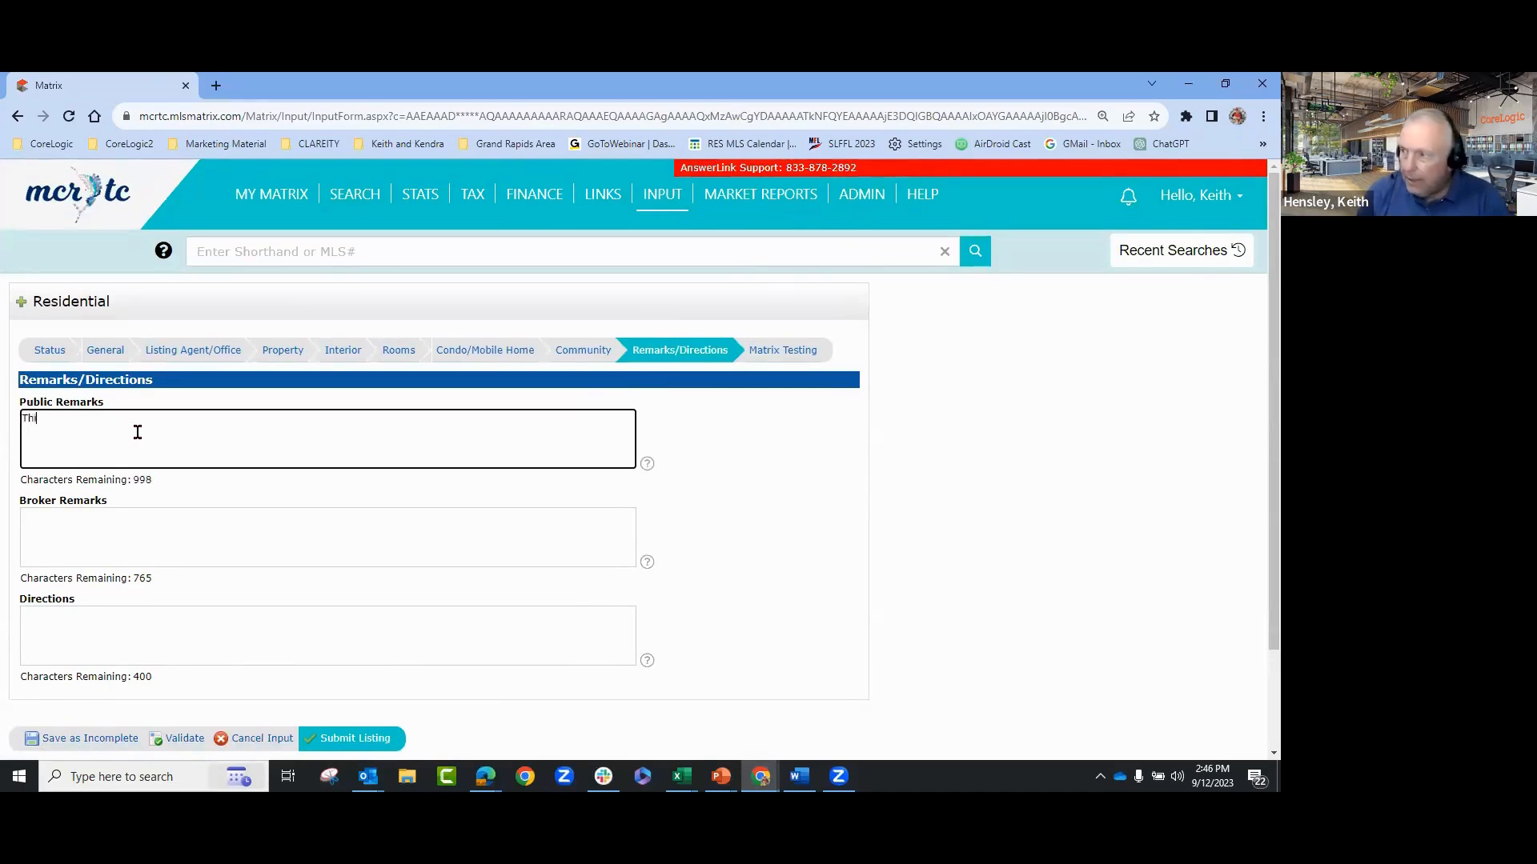
{"action": "type", "text": "is is a great"}
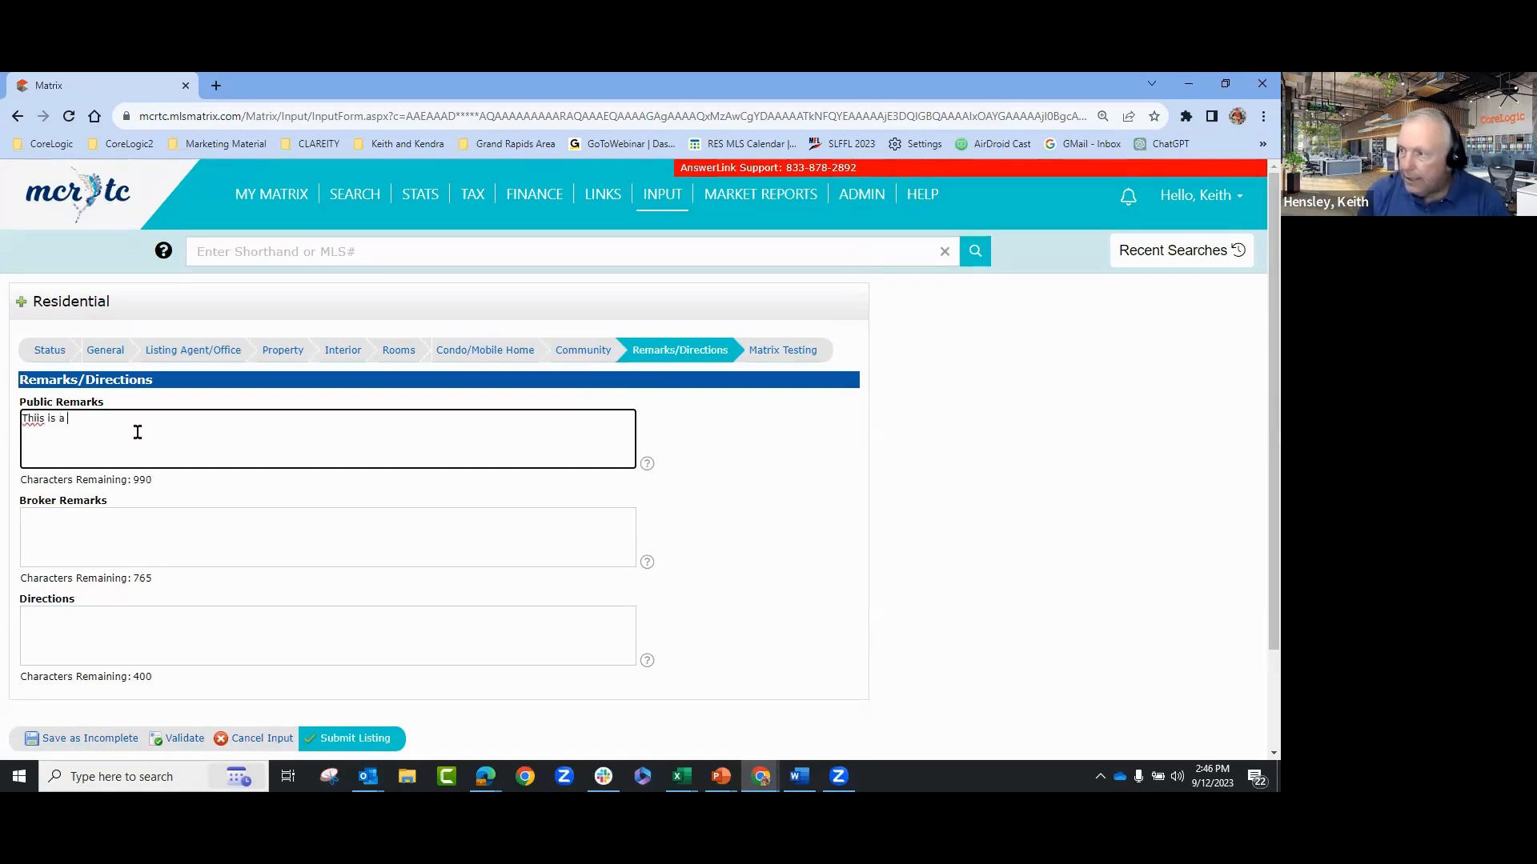
{"action": "right_click", "coordinate": [39, 421]}
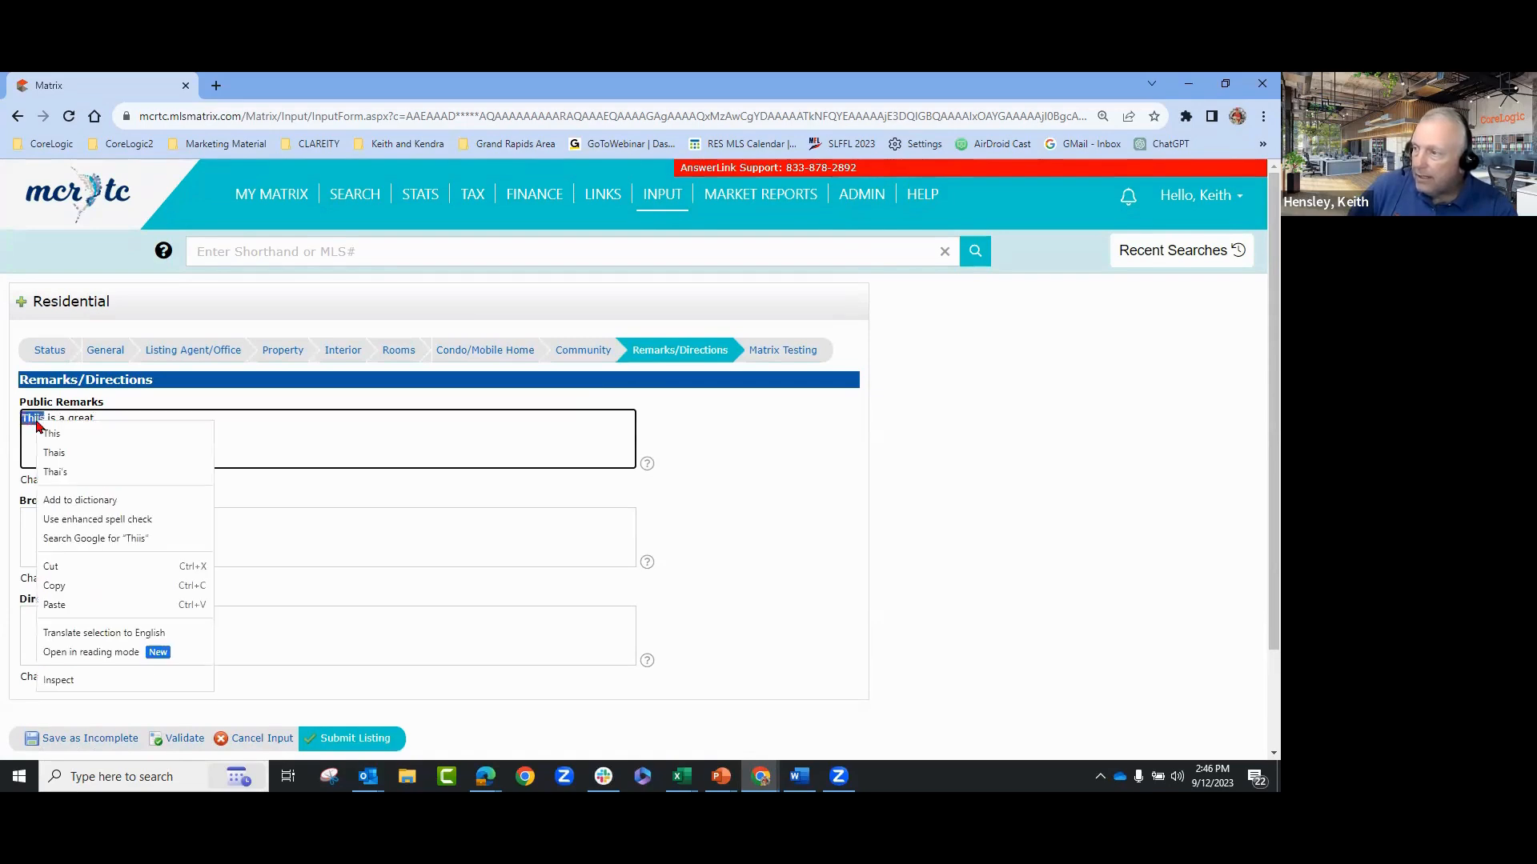
{"action": "left_click", "coordinate": [58, 429]}
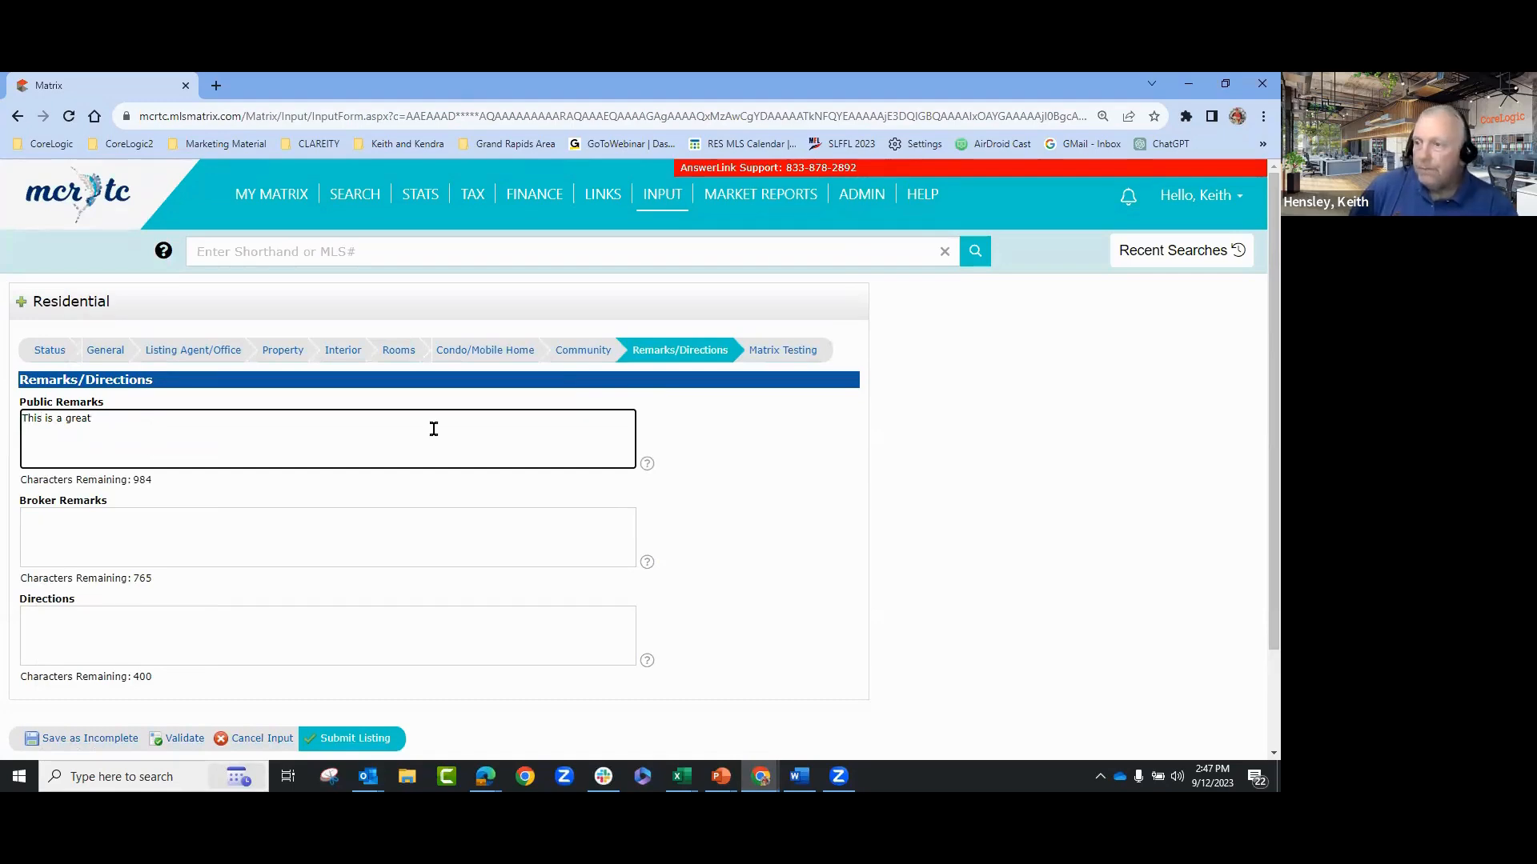
{"action": "left_click", "coordinate": [578, 351]}
{"action": "scroll", "coordinate": [1192, 509], "scroll_direction": "down", "scroll_amount": 2}
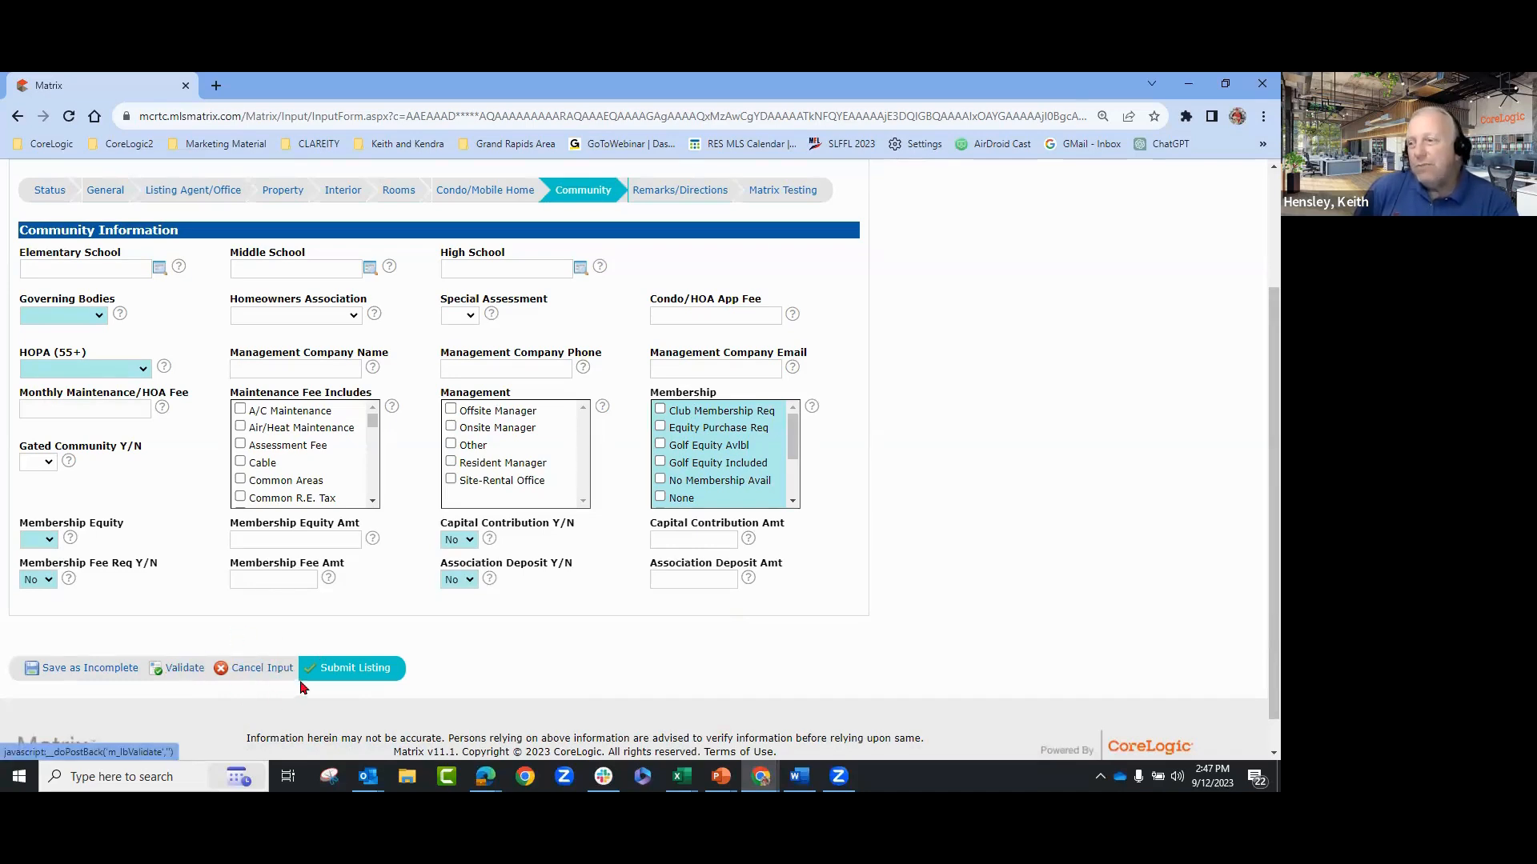
- Validate the listing for missing required fields and review the Interior section
{"action": "left_click", "coordinate": [181, 672]}
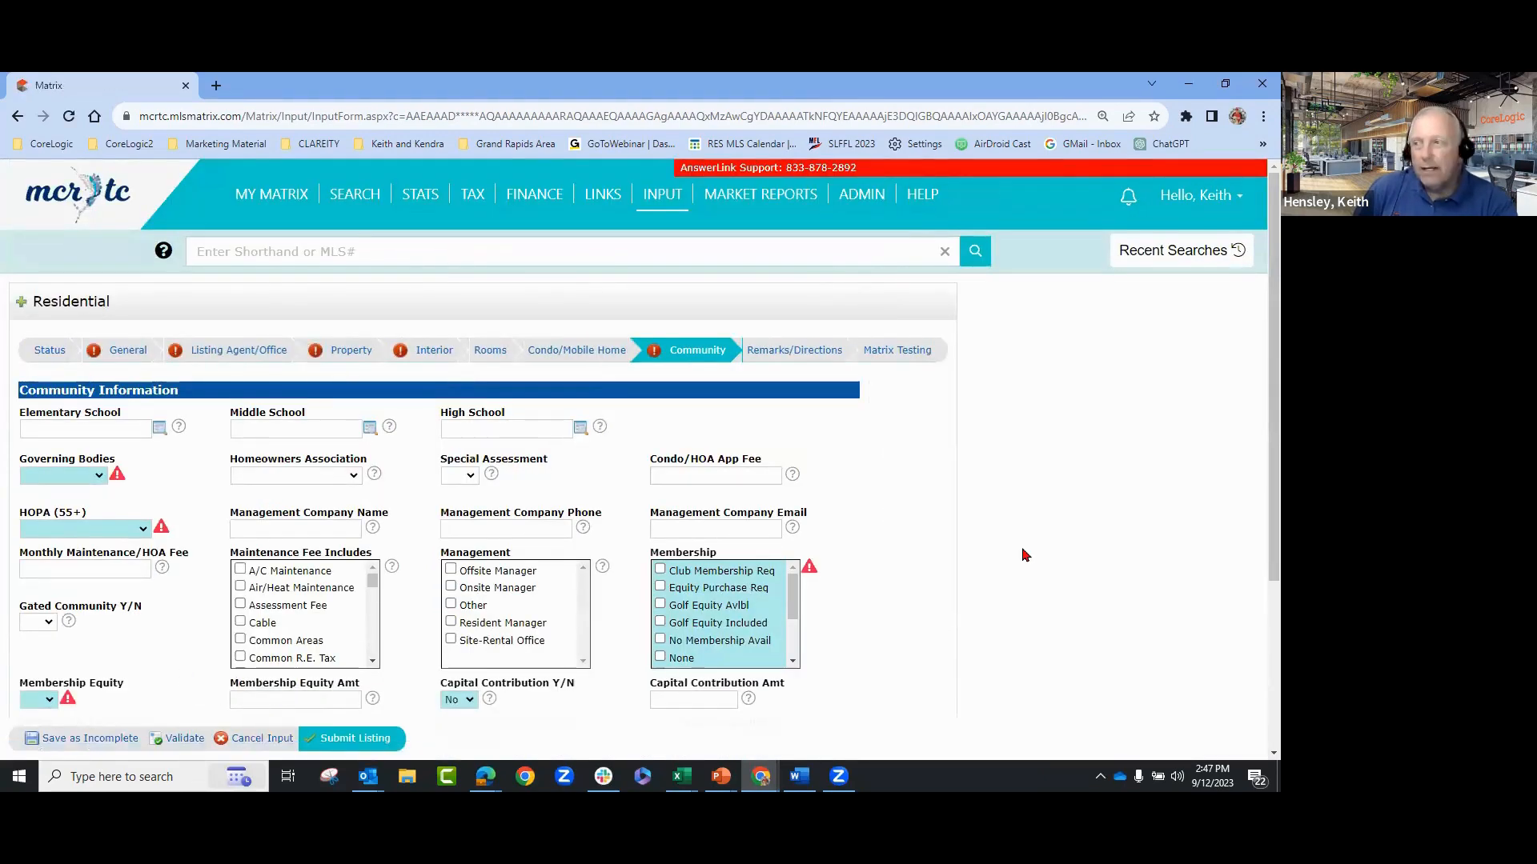
{"action": "scroll", "coordinate": [1032, 529], "scroll_direction": "down", "scroll_amount": 2}
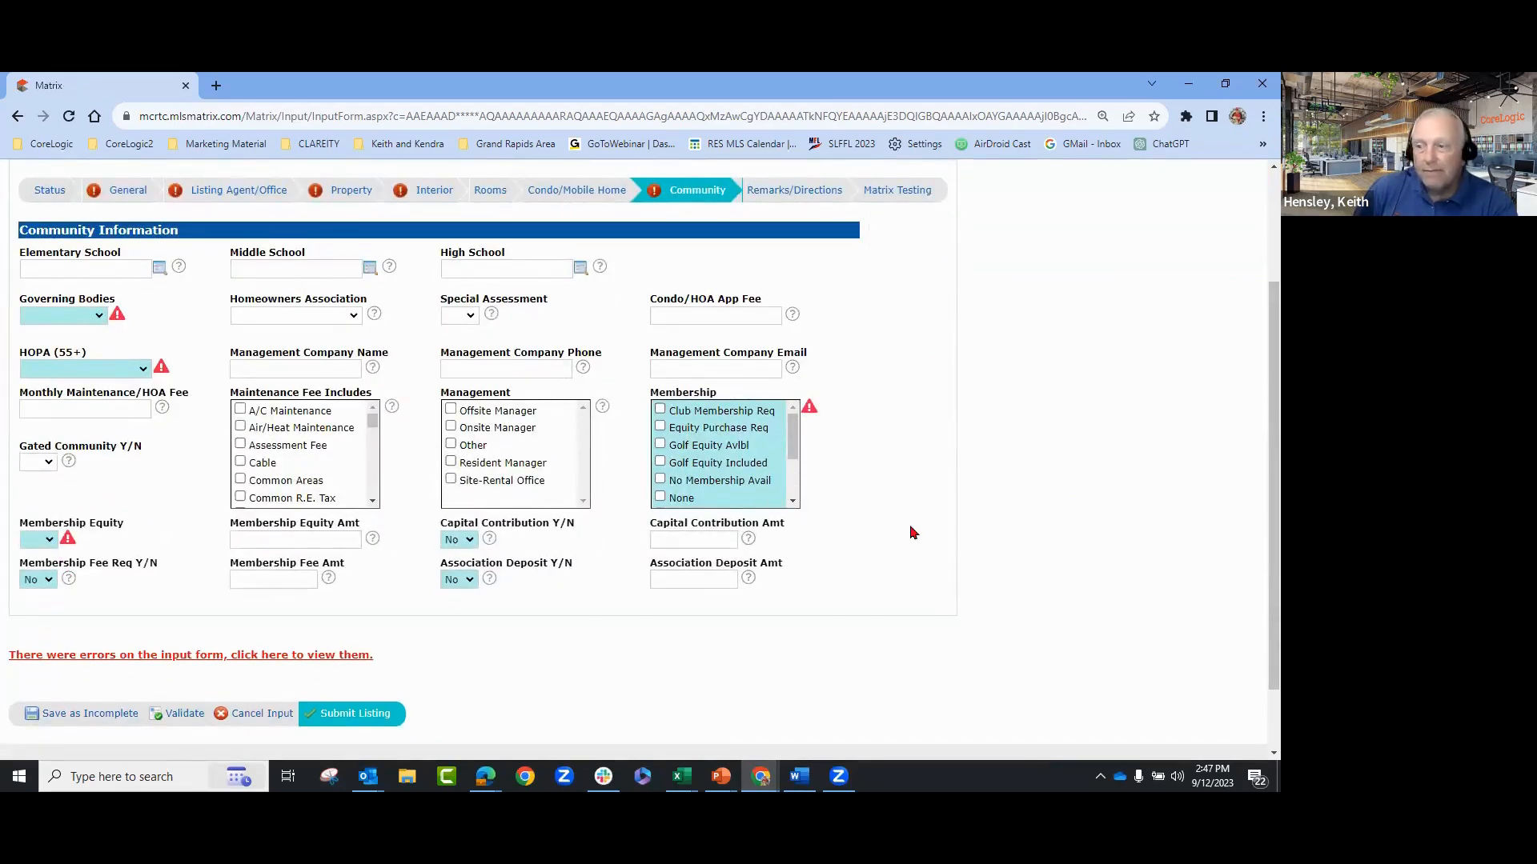
{"action": "scroll", "coordinate": [913, 532], "scroll_direction": "up", "scroll_amount": 1}
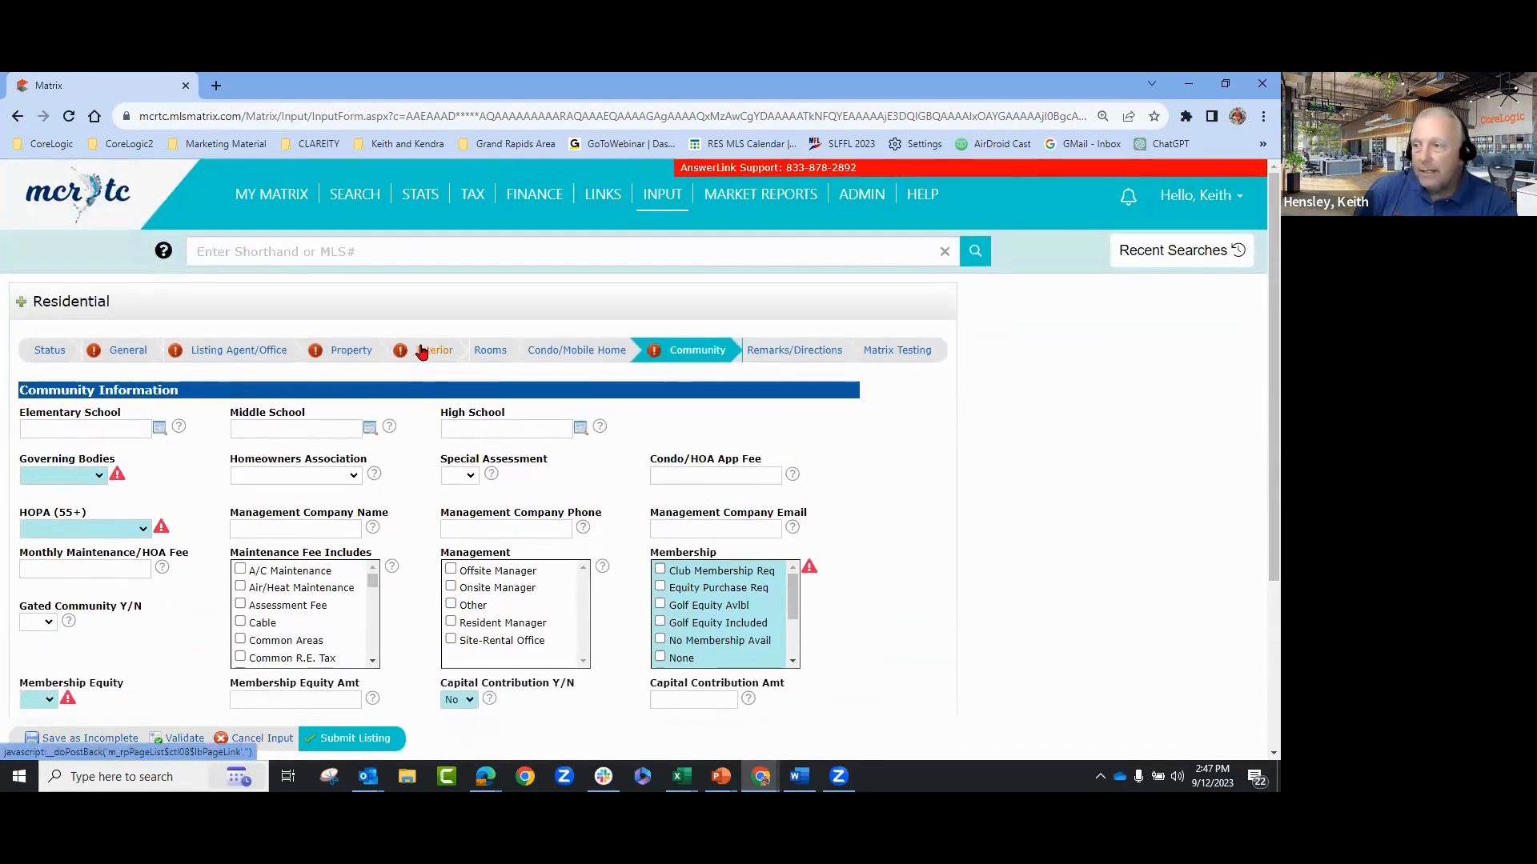
{"action": "left_click", "coordinate": [422, 352]}
{"action": "scroll", "coordinate": [981, 439], "scroll_direction": "down", "scroll_amount": 1}
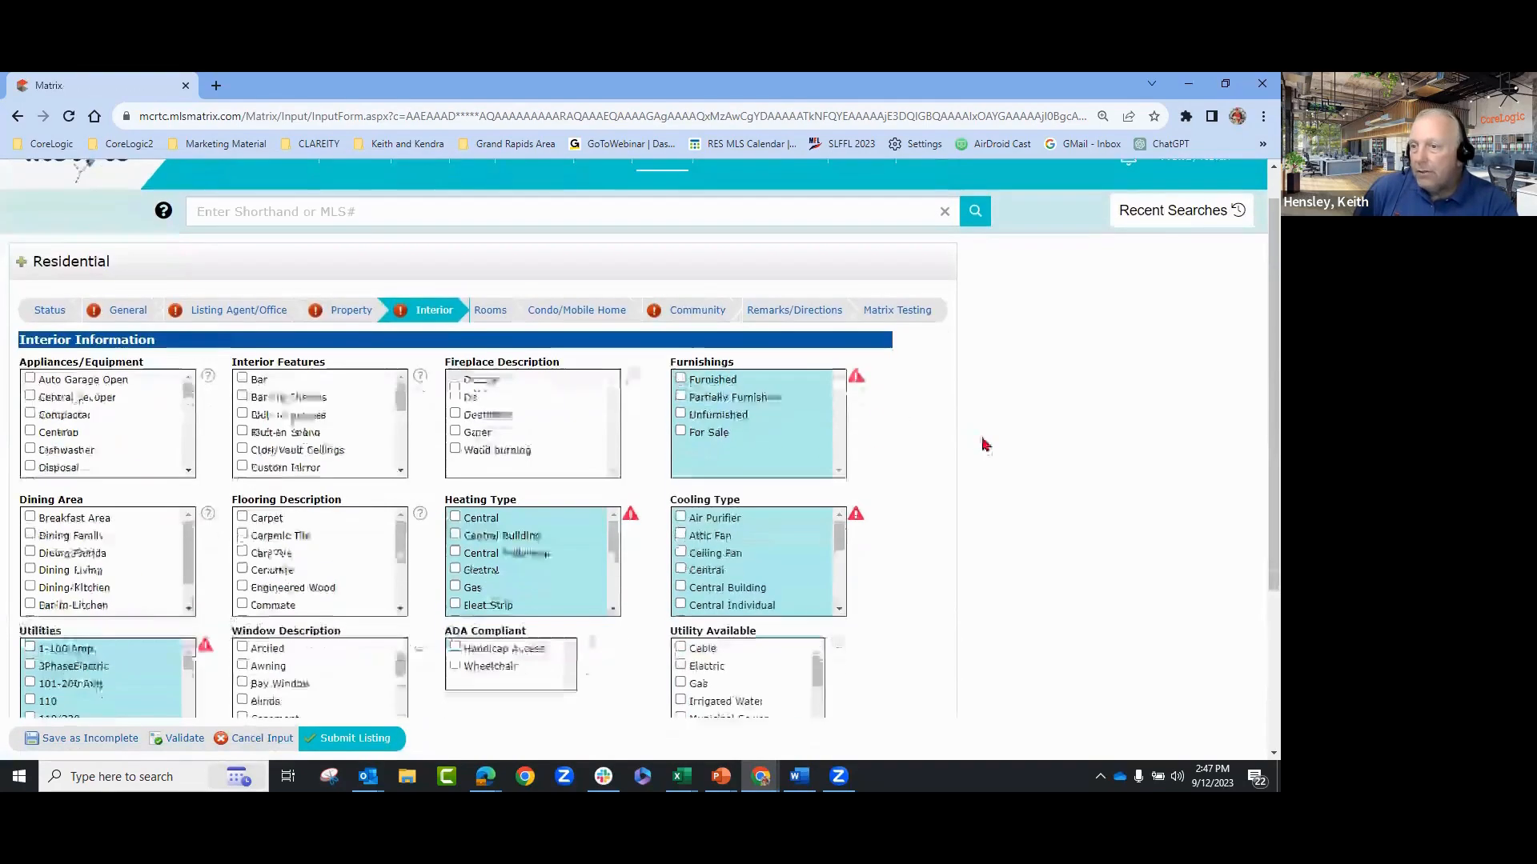
{"action": "scroll", "coordinate": [1000, 523], "scroll_direction": "down", "scroll_amount": 1}
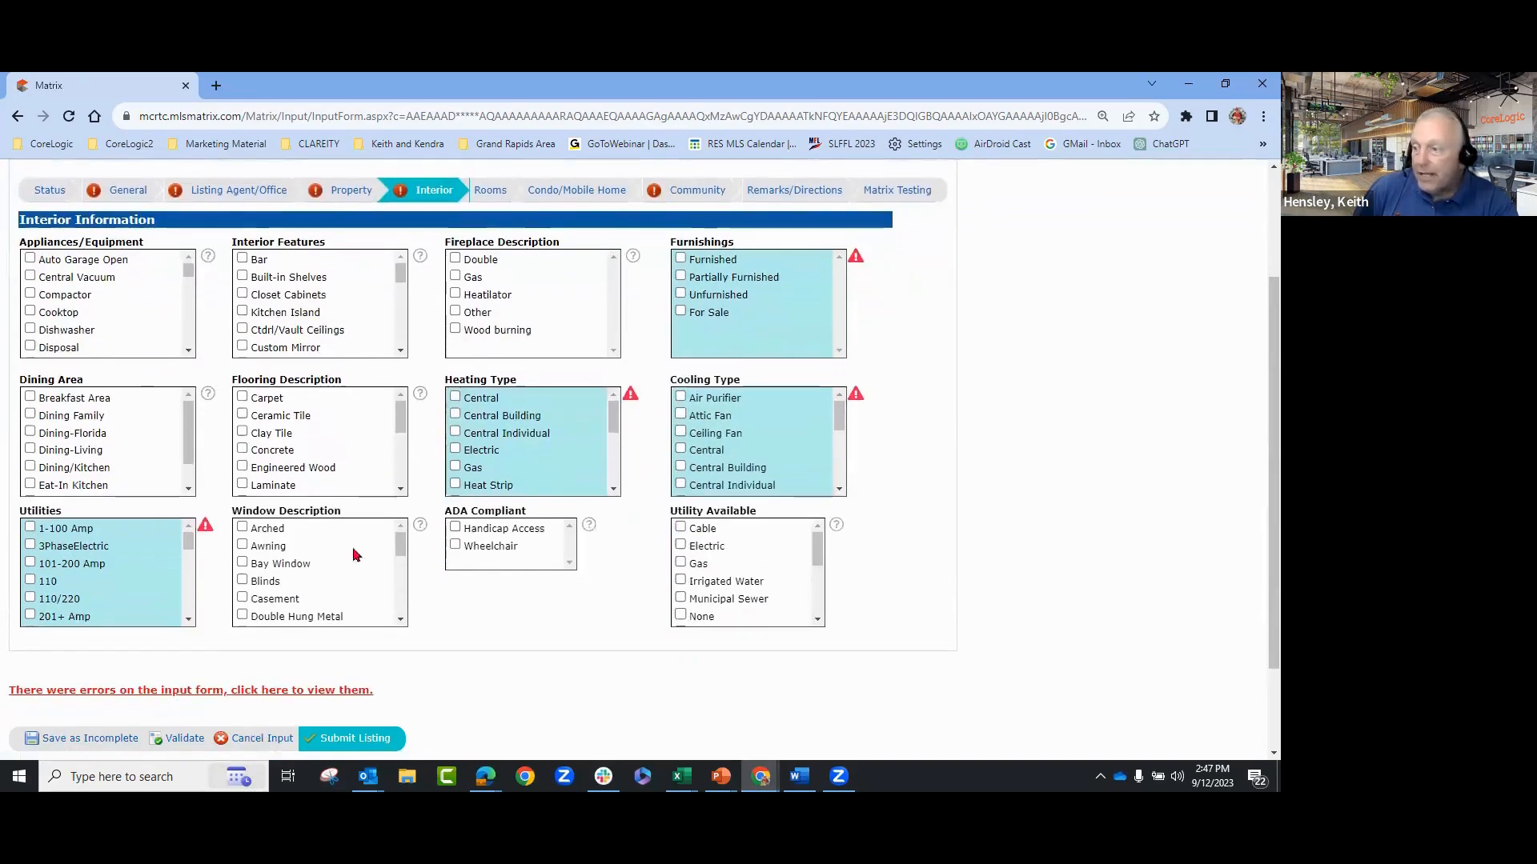
{"action": "scroll", "coordinate": [990, 453], "scroll_direction": "up", "scroll_amount": 2}
- Review the Property section, then the Listing Agent/Office section with agents, contract and showing terms
{"action": "left_click", "coordinate": [343, 352]}
{"action": "scroll", "coordinate": [971, 433], "scroll_direction": "down", "scroll_amount": 2}
{"action": "scroll", "coordinate": [970, 425], "scroll_direction": "up", "scroll_amount": 1}
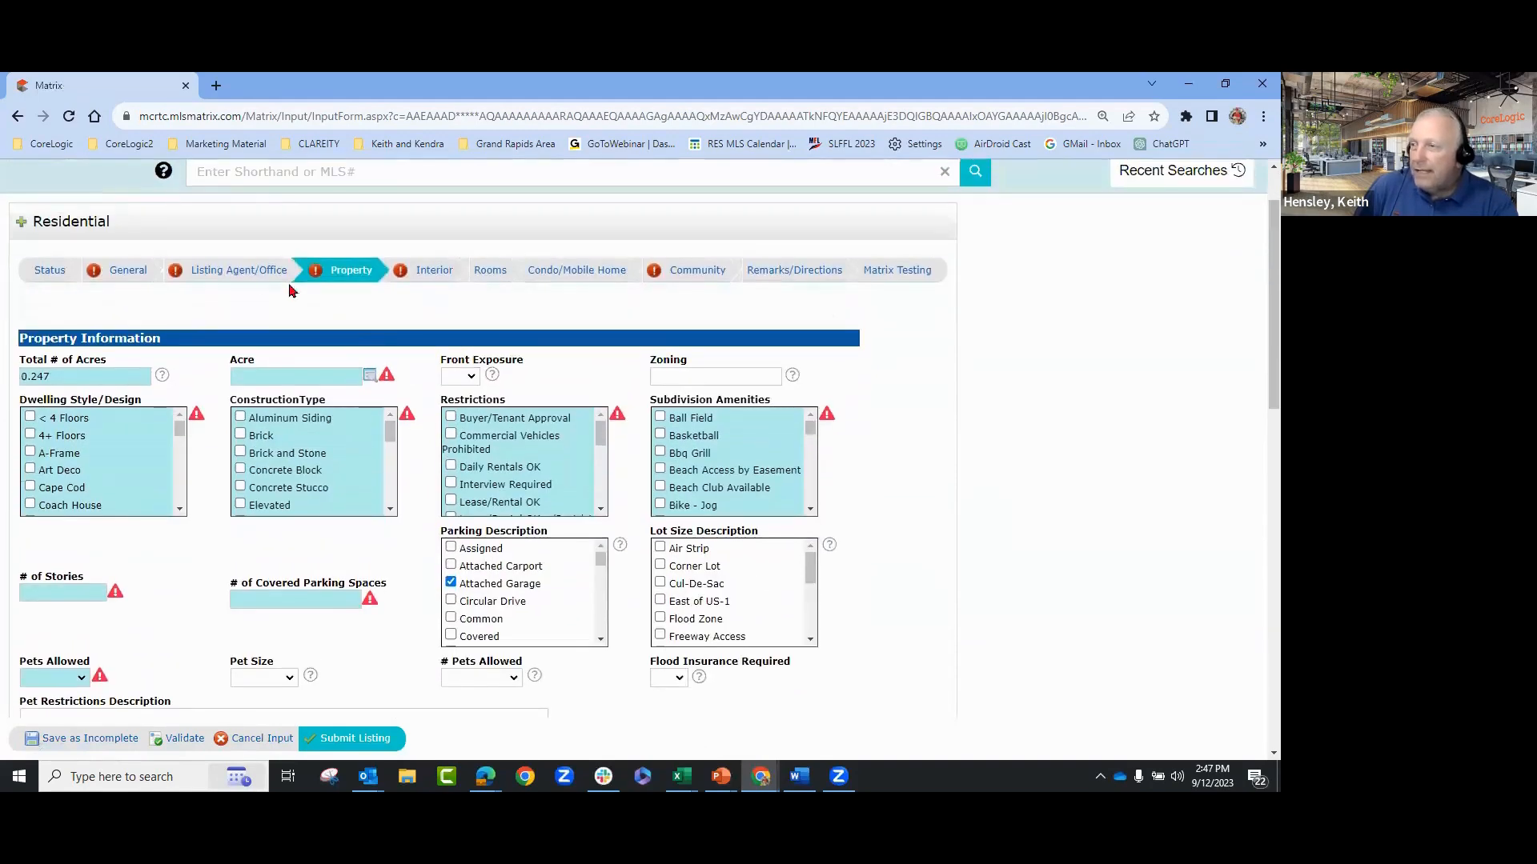
{"action": "left_click", "coordinate": [255, 270]}
{"action": "scroll", "coordinate": [1118, 484], "scroll_direction": "down", "scroll_amount": 2}
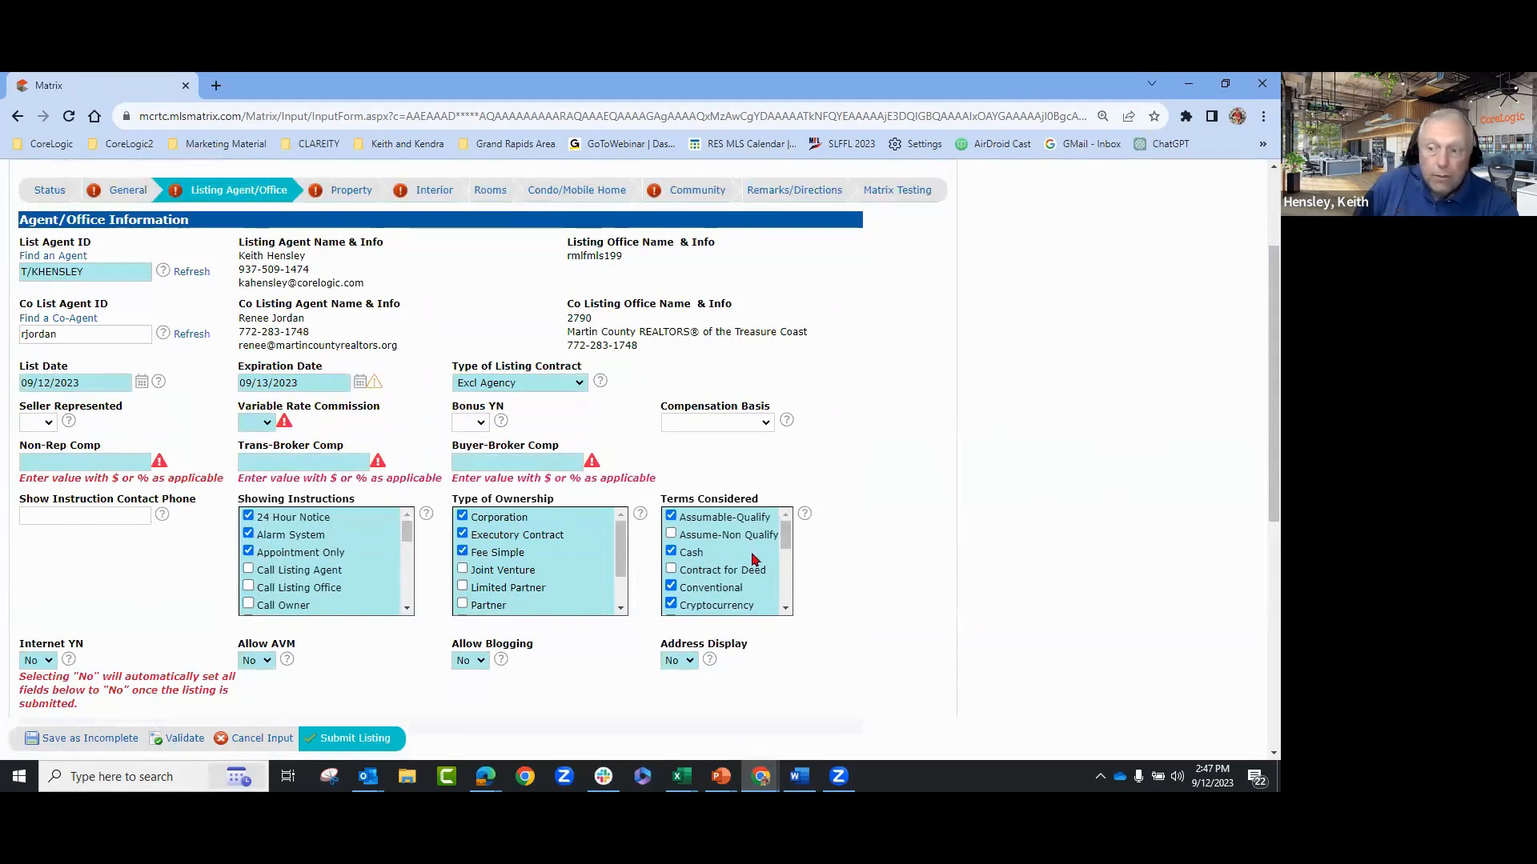
{"action": "scroll", "coordinate": [933, 521], "scroll_direction": "down", "scroll_amount": 2}
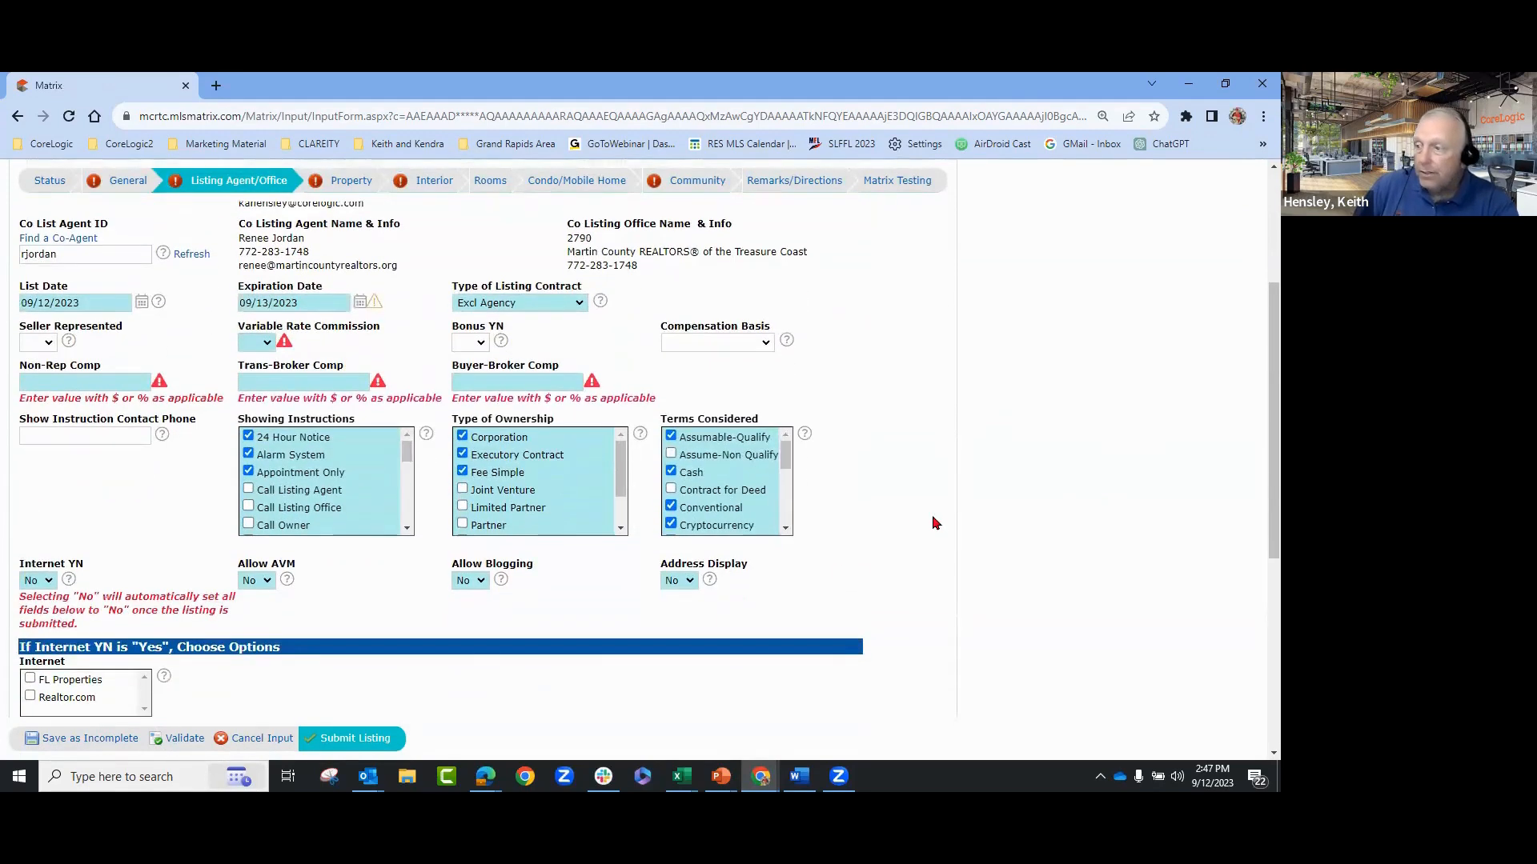
{"action": "scroll", "coordinate": [518, 488], "scroll_direction": "down", "scroll_amount": 2}
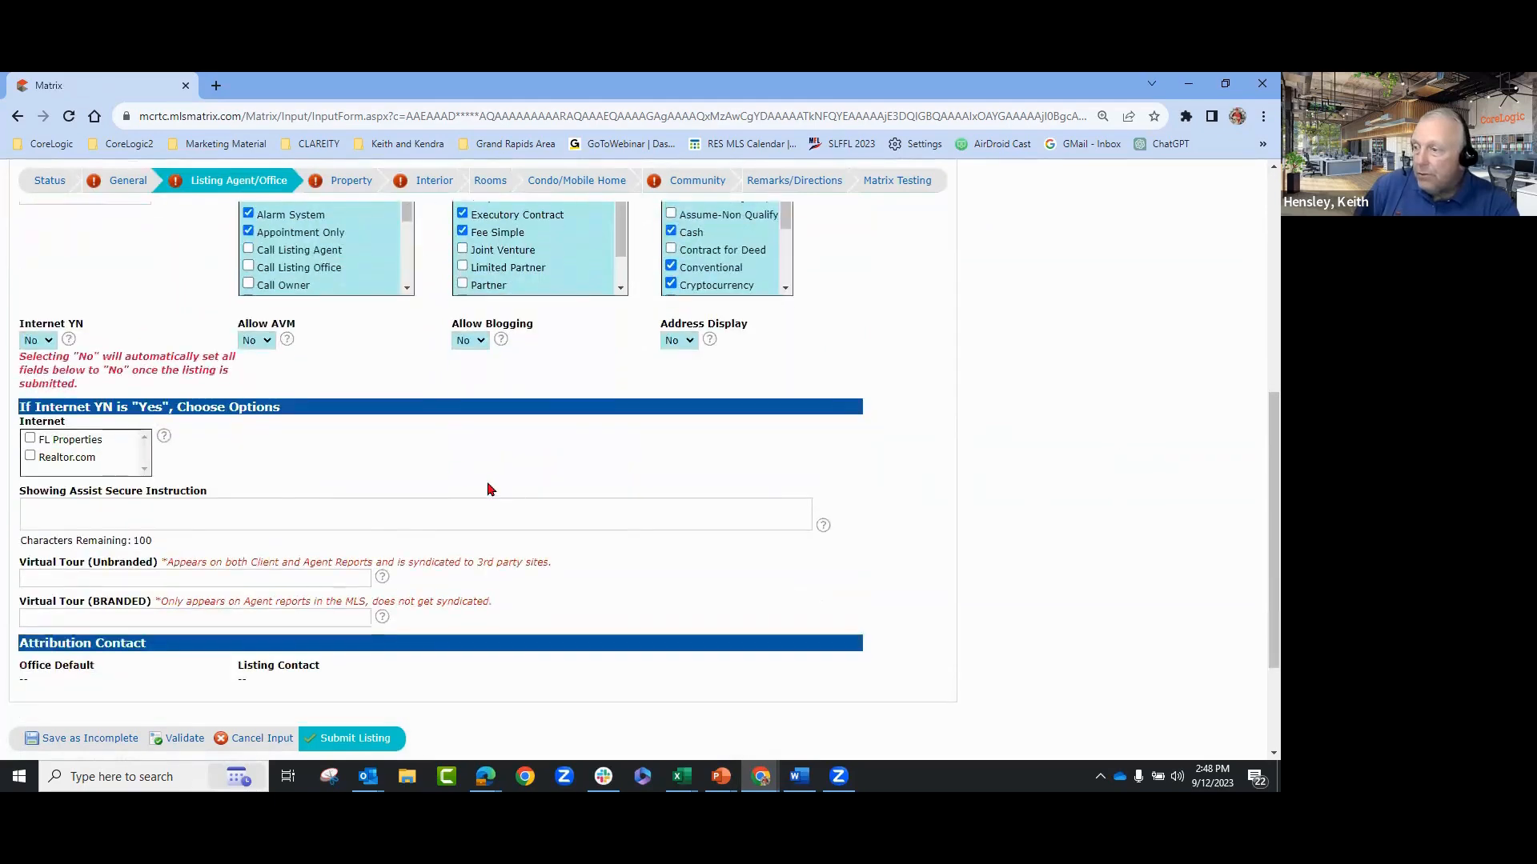
{"action": "scroll", "coordinate": [952, 475], "scroll_direction": "up", "scroll_amount": 3}
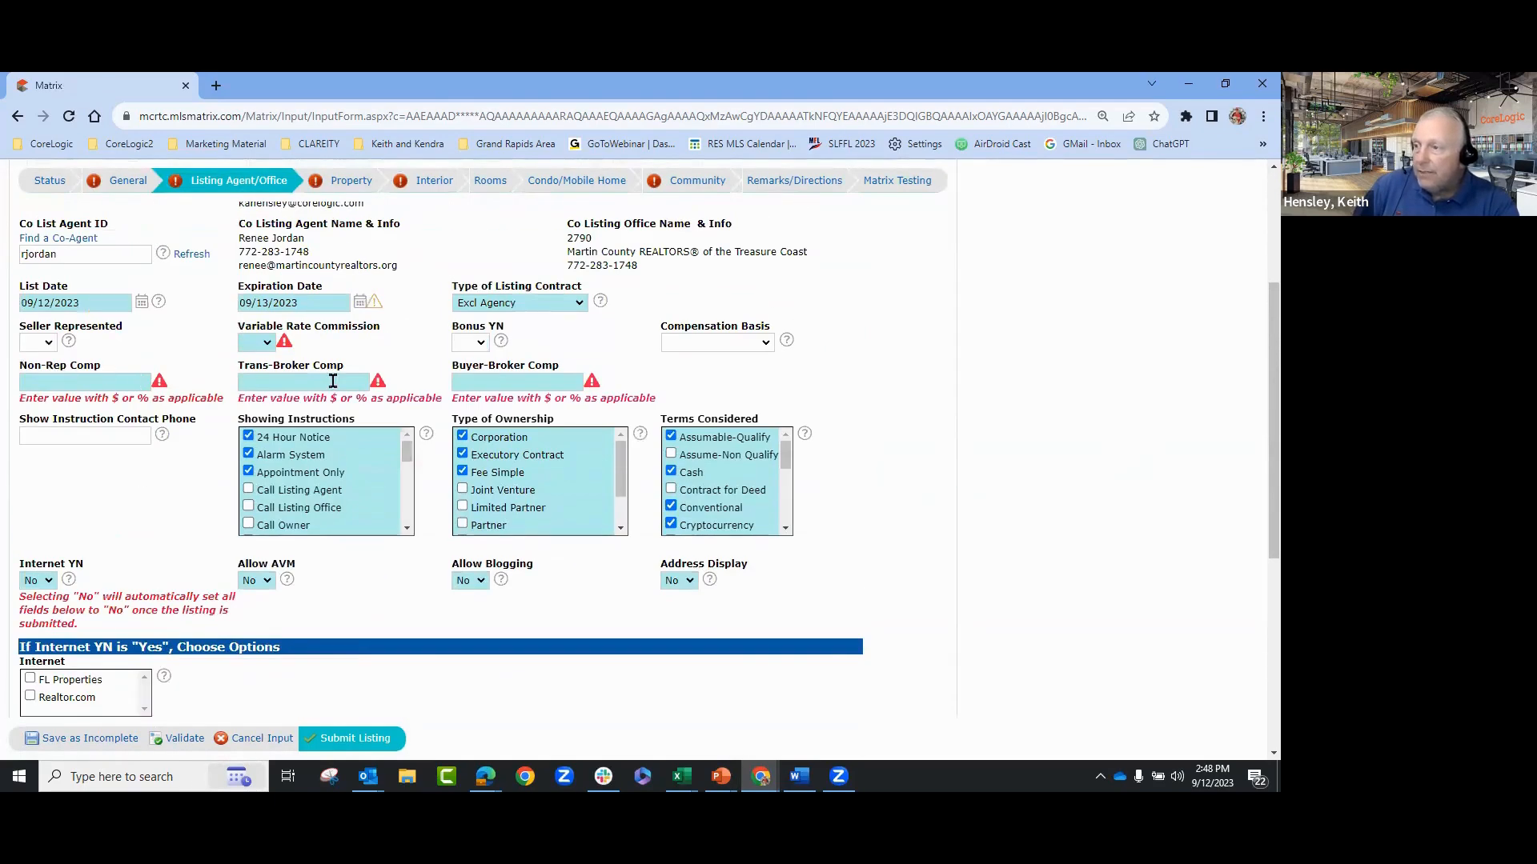
{"action": "scroll", "coordinate": [1081, 412], "scroll_direction": "up", "scroll_amount": 2}
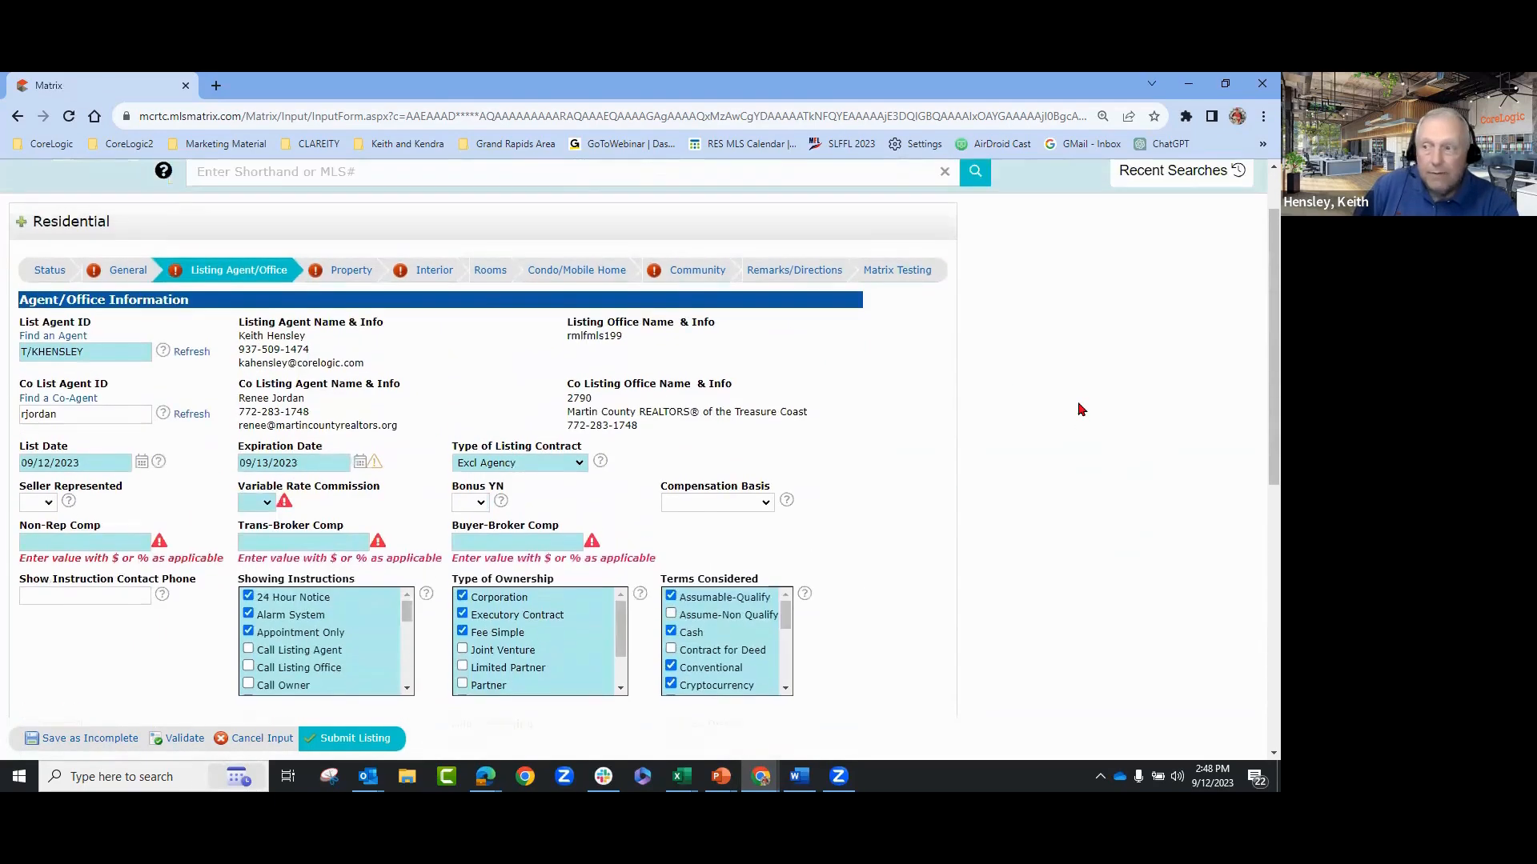
- Set REO to No in the General information section
{"action": "left_click", "coordinate": [117, 270]}
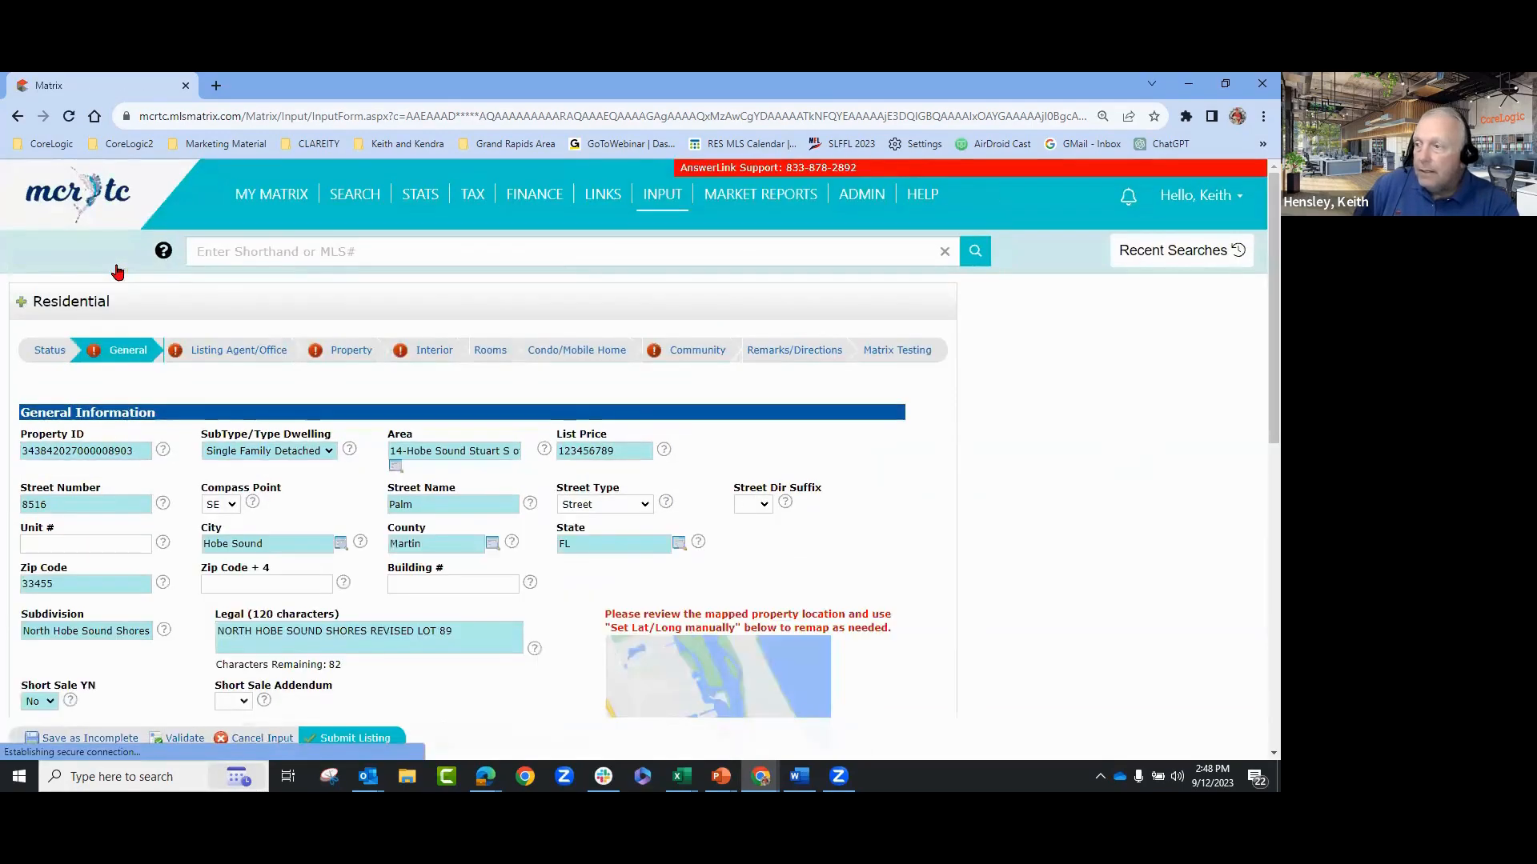
{"action": "scroll", "coordinate": [1064, 480], "scroll_direction": "down", "scroll_amount": 1}
{"action": "scroll", "coordinate": [1076, 468], "scroll_direction": "down", "scroll_amount": 2}
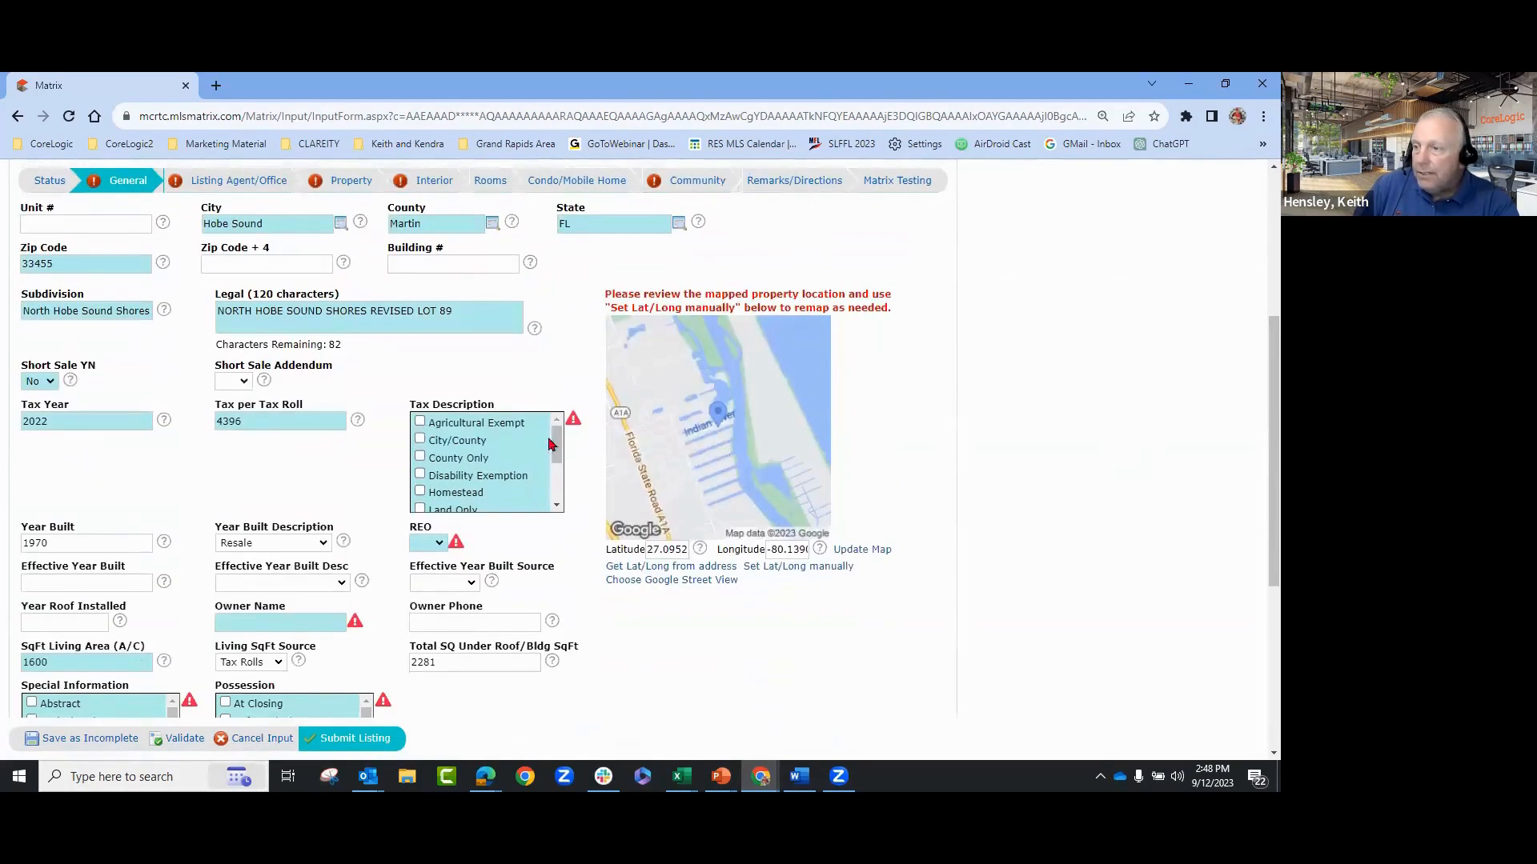
{"action": "left_click", "coordinate": [439, 544]}
{"action": "left_click", "coordinate": [424, 572]}
- Re-validate the form and look over the list of remaining errors twice
{"action": "left_click", "coordinate": [184, 738]}
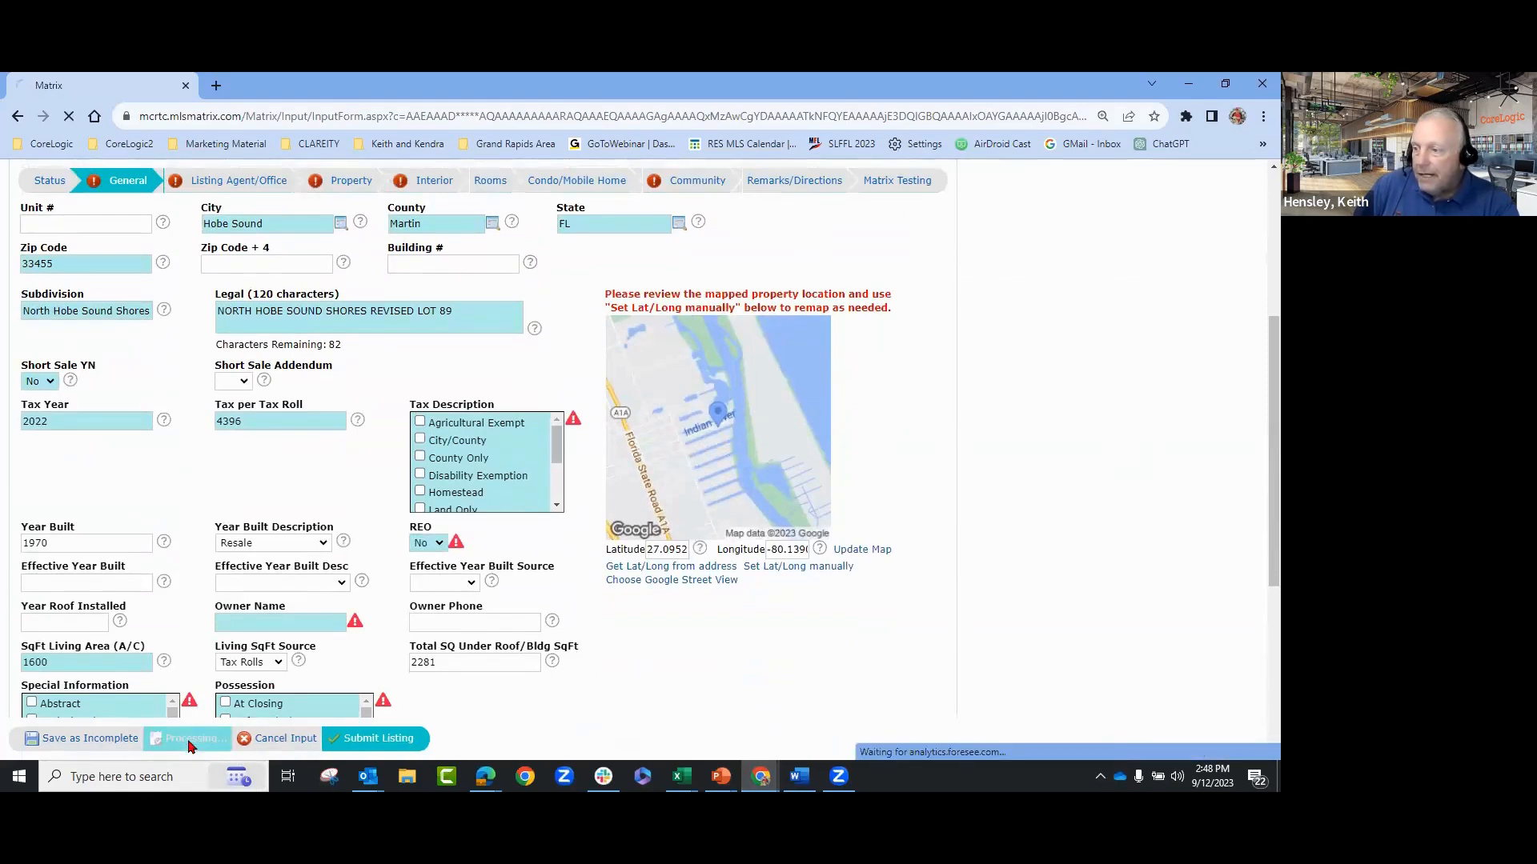
{"action": "scroll", "coordinate": [995, 366], "scroll_direction": "down", "scroll_amount": 4}
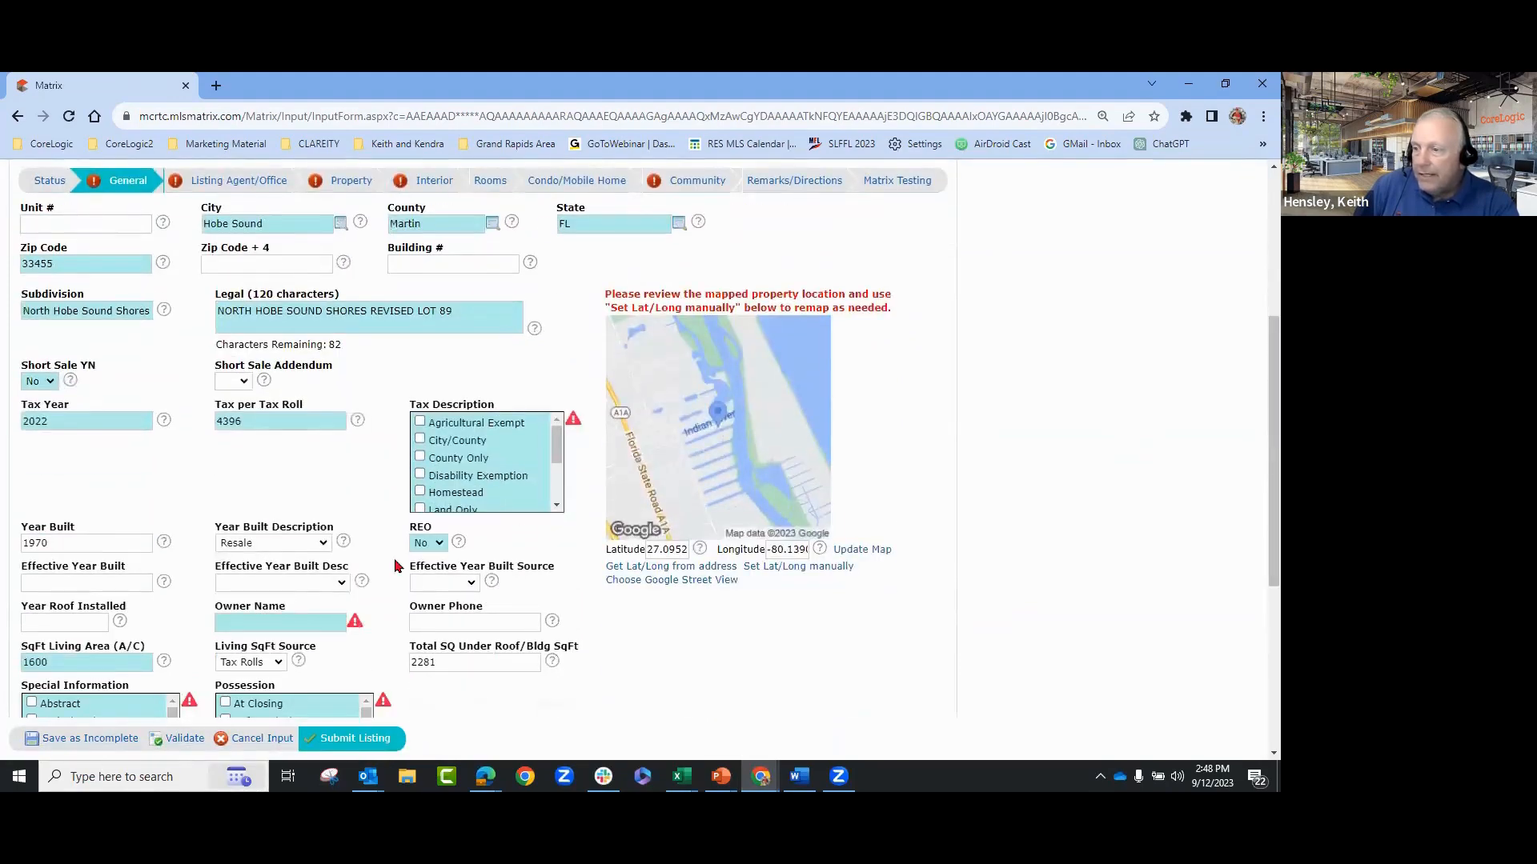
{"action": "scroll", "coordinate": [799, 562], "scroll_direction": "down", "scroll_amount": 5}
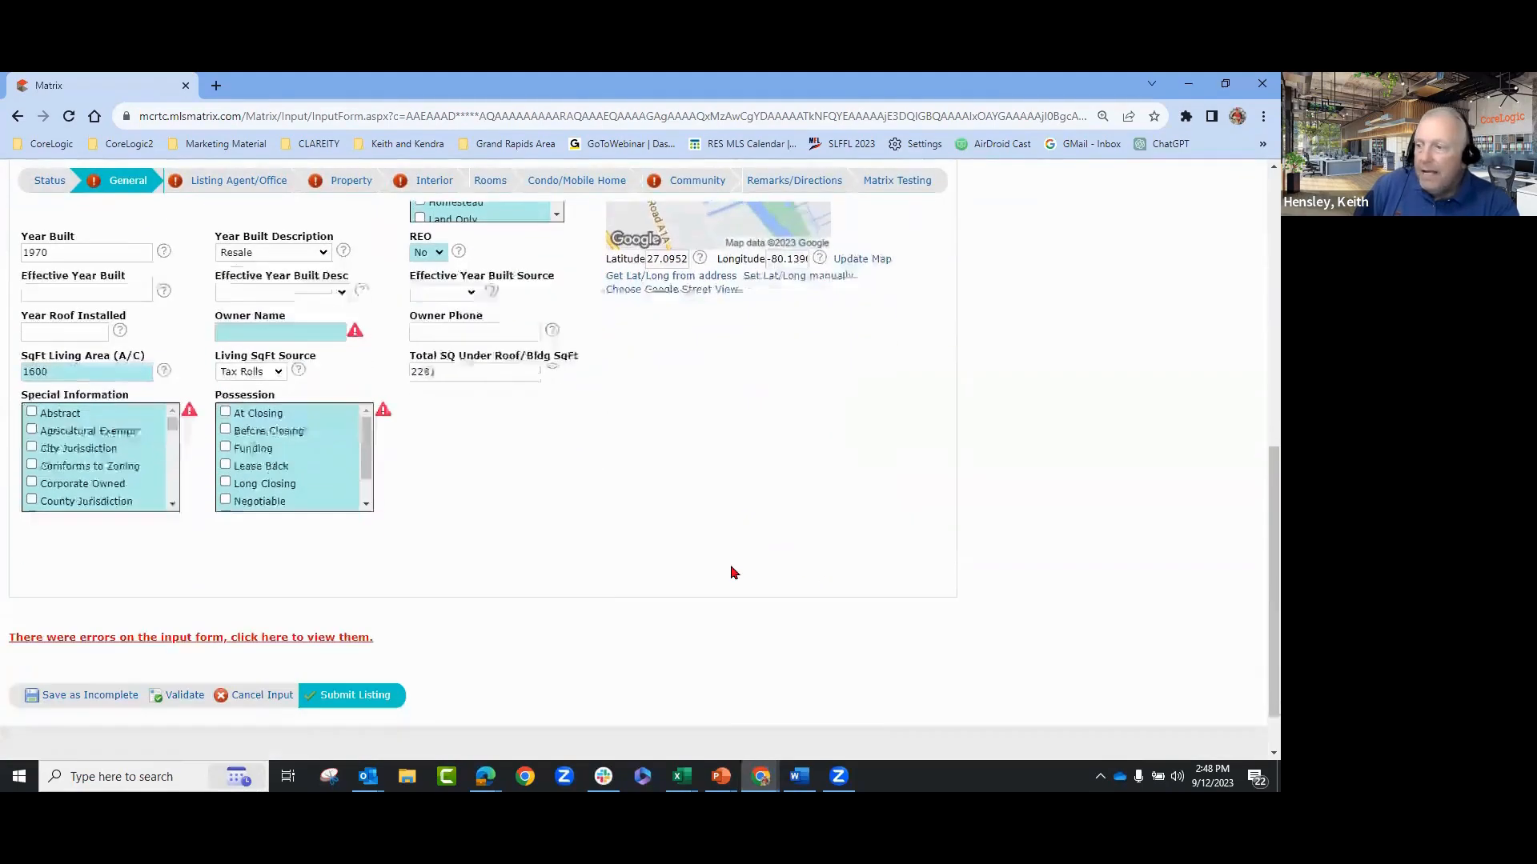
{"action": "left_click", "coordinate": [293, 573]}
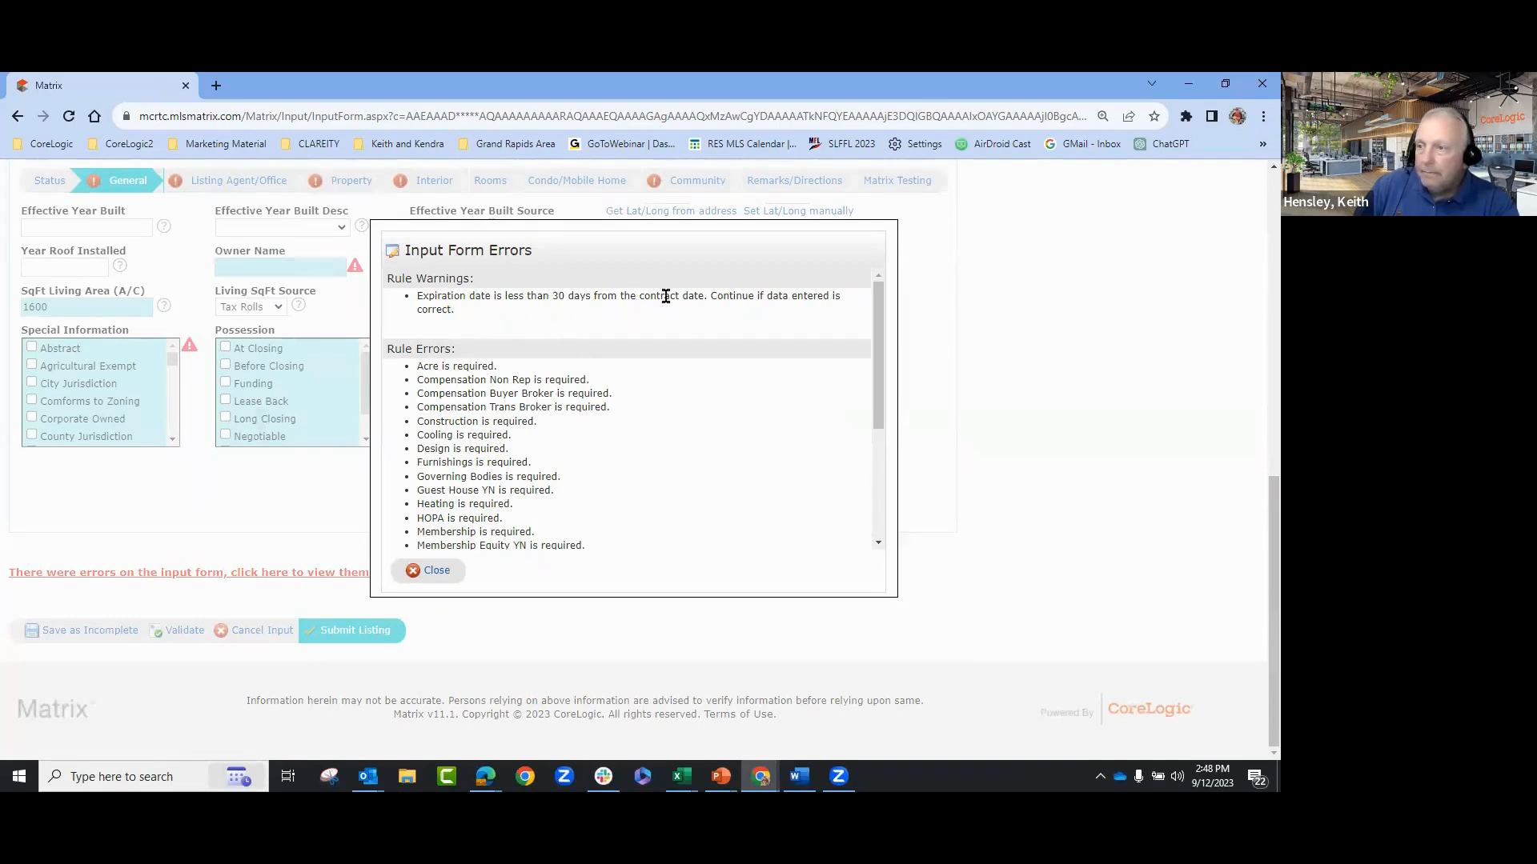
{"action": "left_click", "coordinate": [436, 571]}
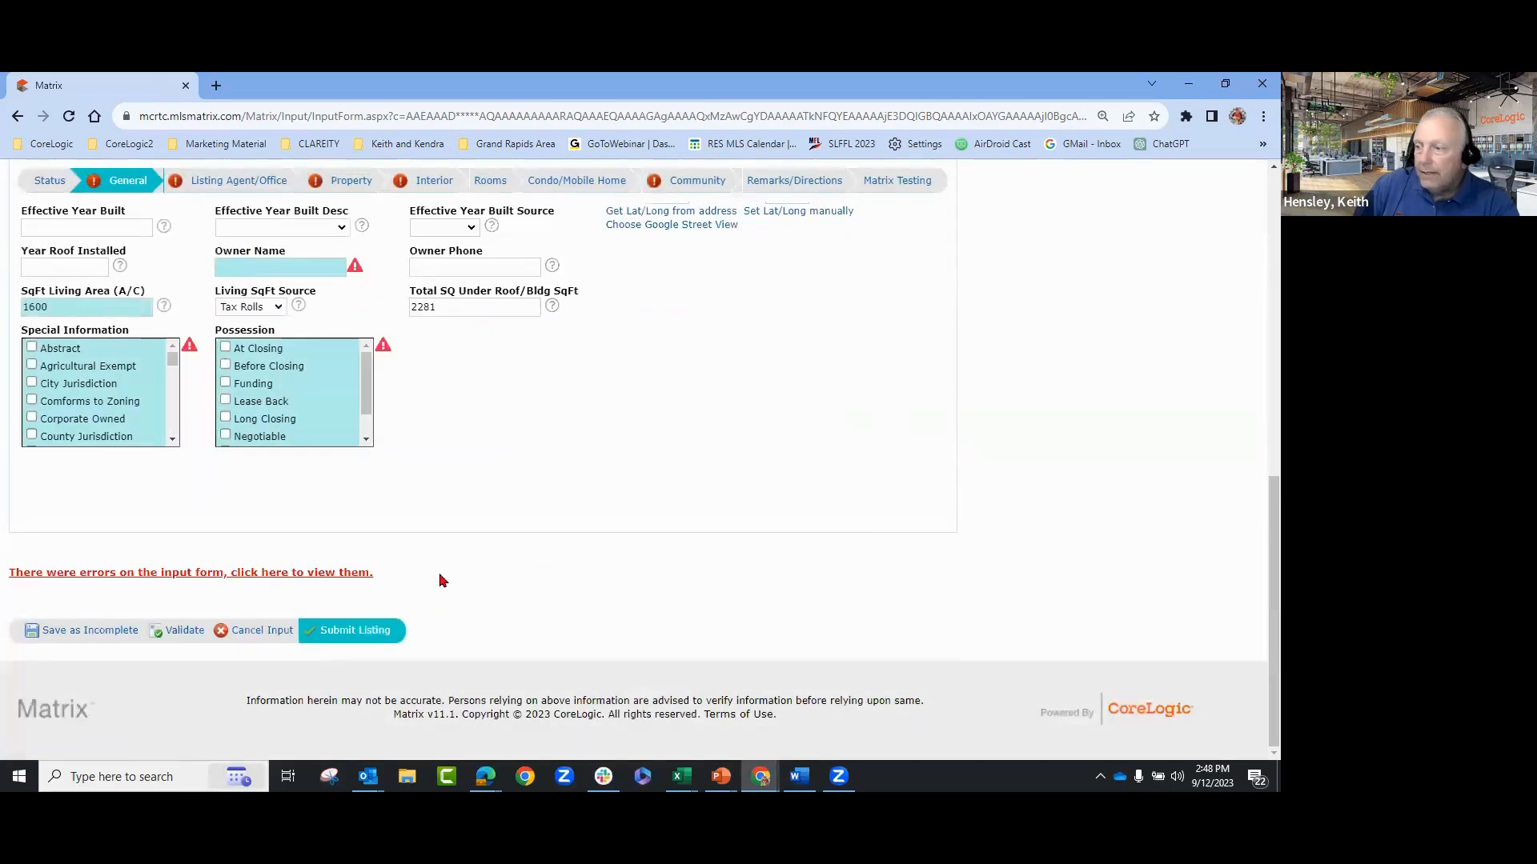
{"action": "left_click", "coordinate": [224, 577]}
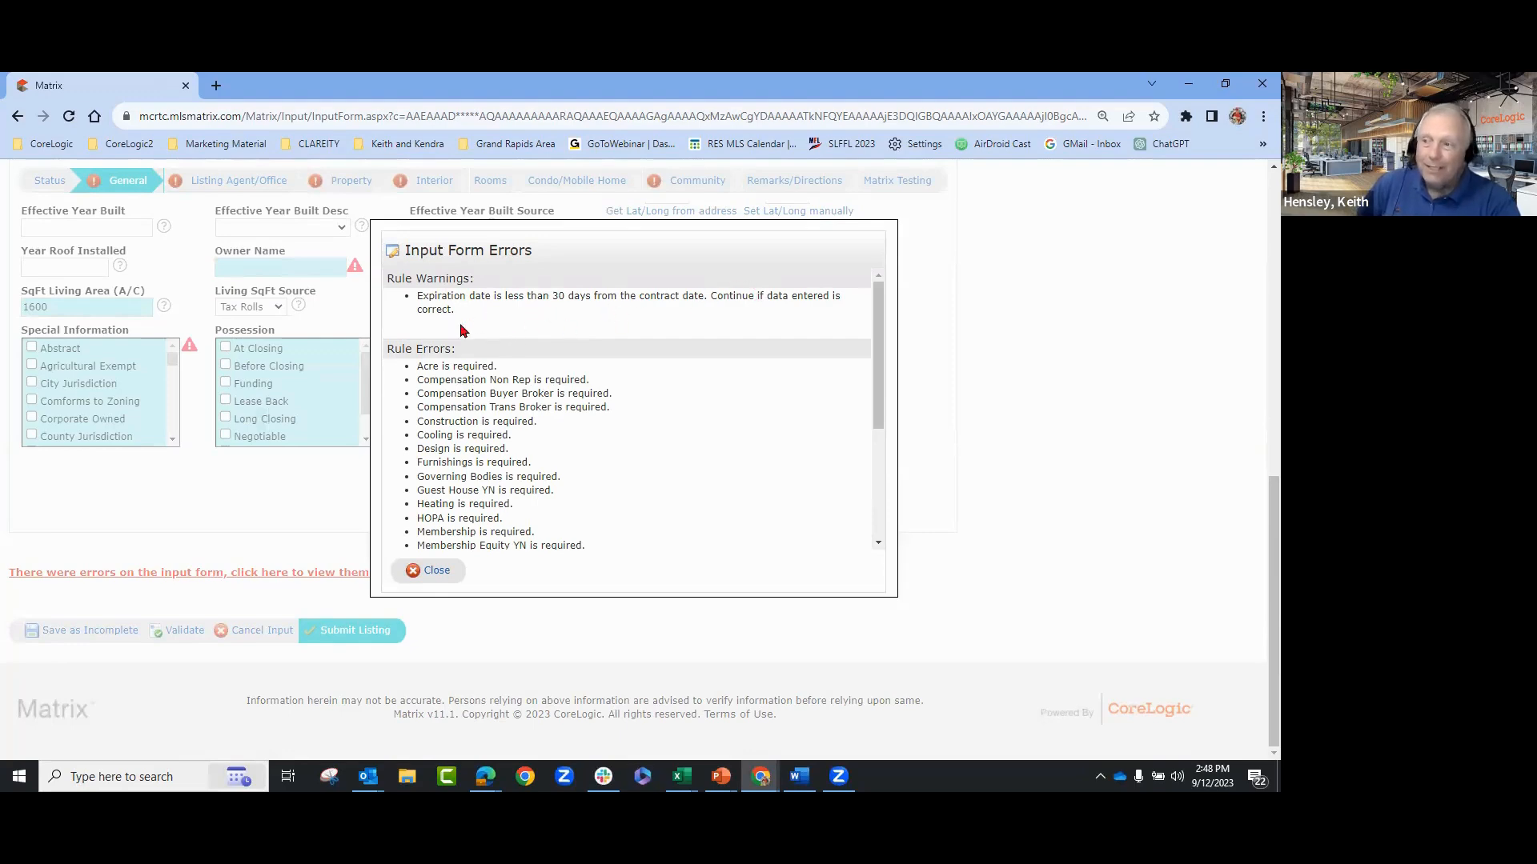
{"action": "left_click", "coordinate": [436, 573]}
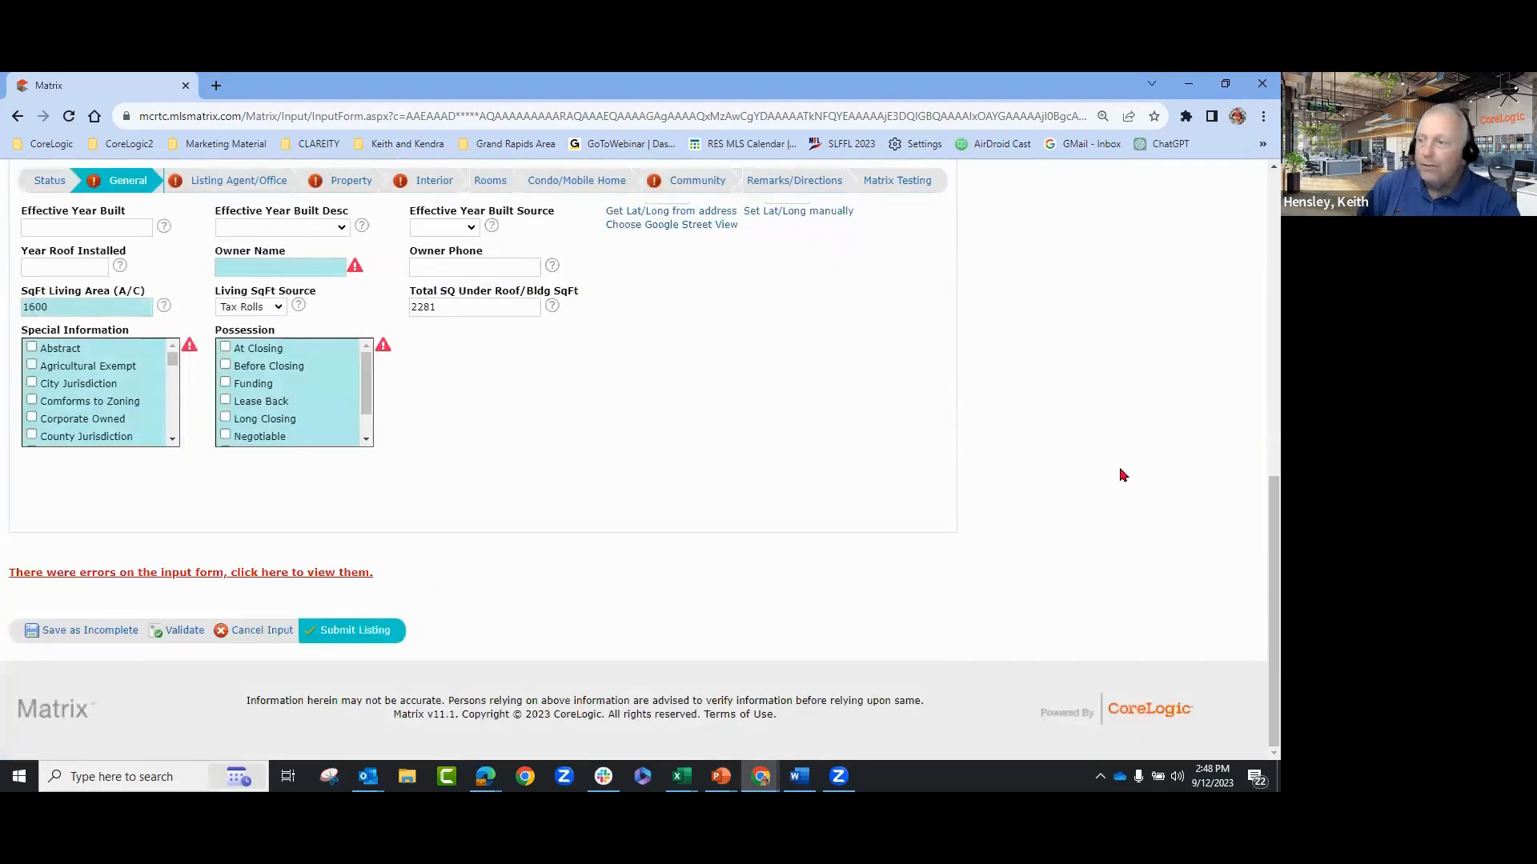
- Submit the listing, which saves it as Incomplete with an MLS number assigned
{"action": "left_click", "coordinate": [355, 632]}
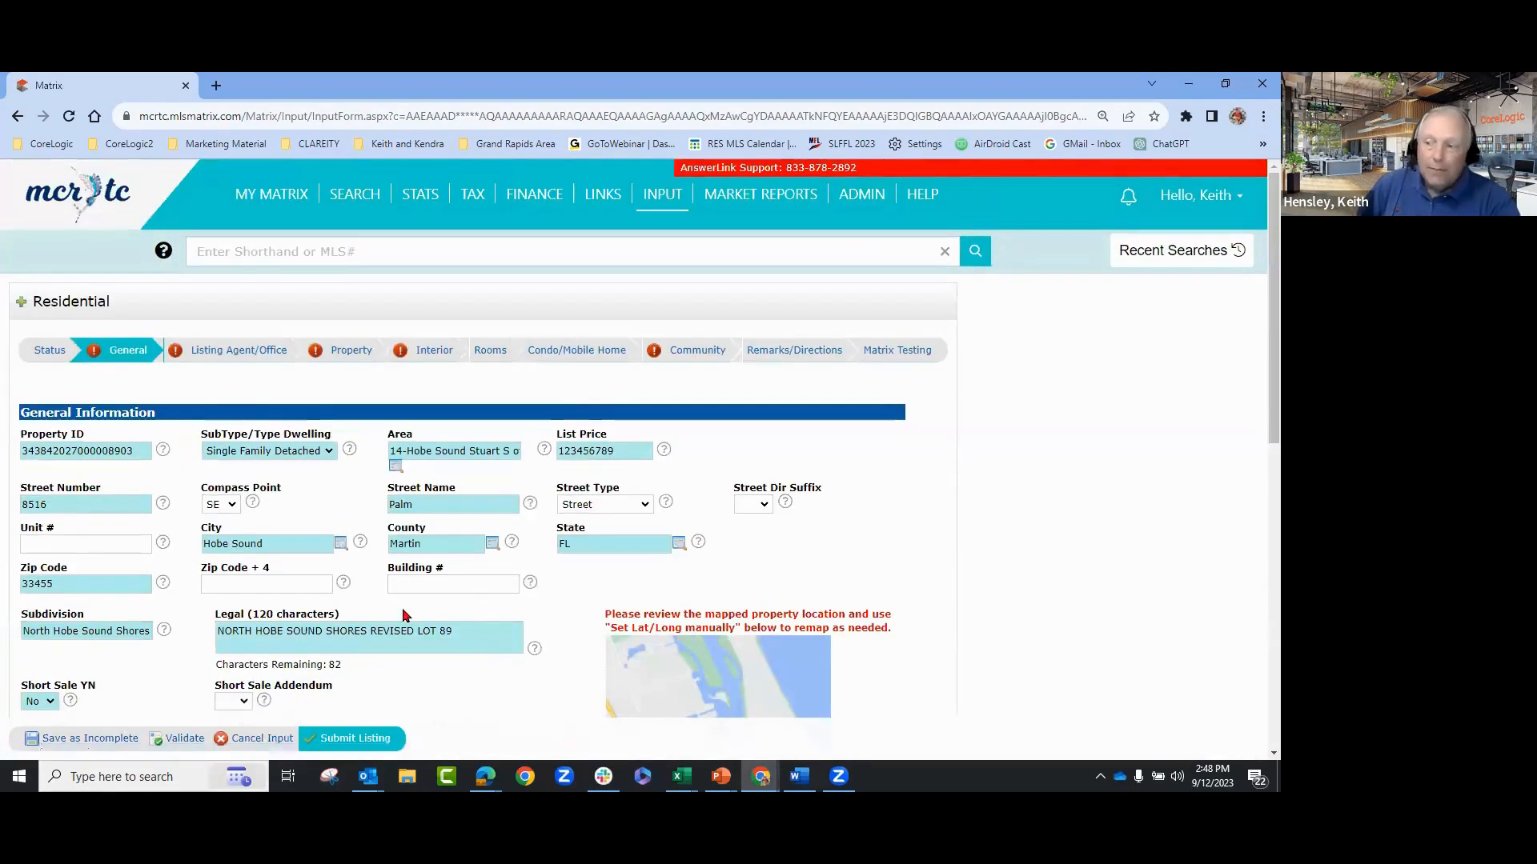
{"action": "scroll", "coordinate": [1036, 438], "scroll_direction": "down", "scroll_amount": 7}
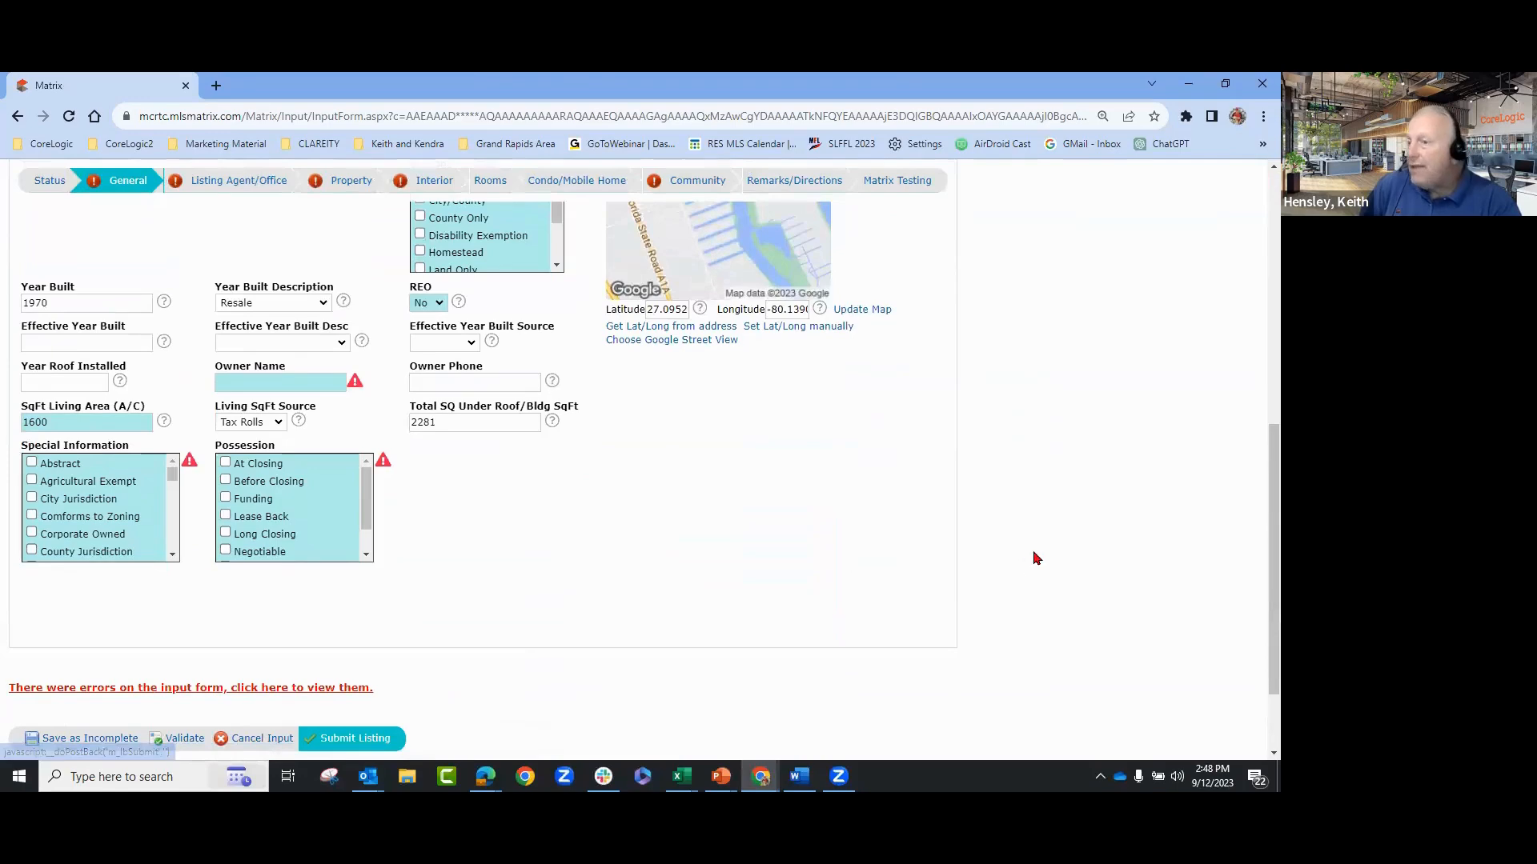
{"action": "scroll", "coordinate": [1035, 557], "scroll_direction": "up", "scroll_amount": 2}
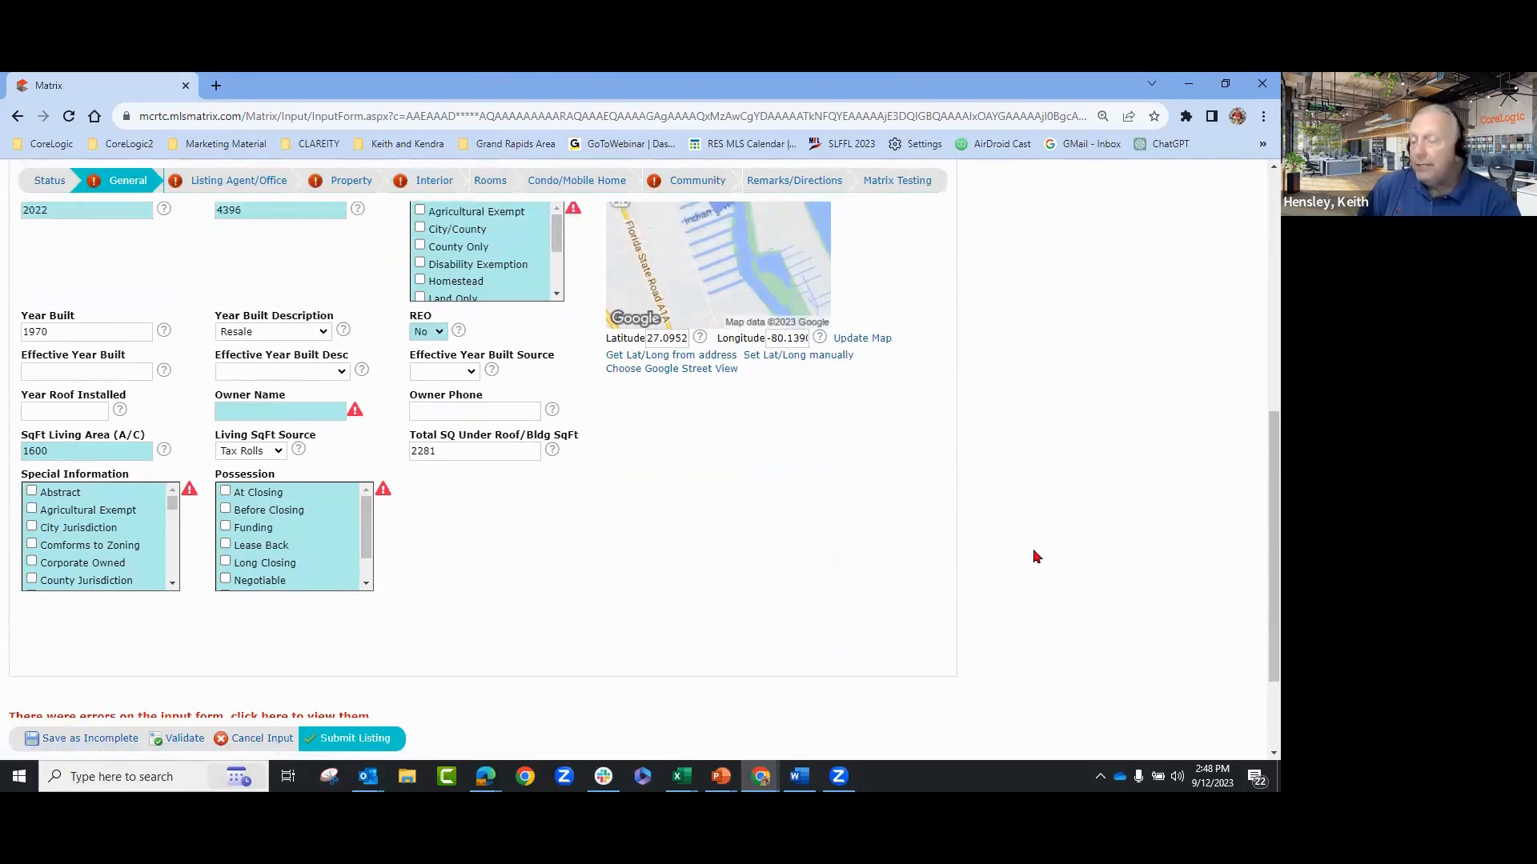
{"action": "scroll", "coordinate": [1035, 557], "scroll_direction": "up", "scroll_amount": 2}
- Confirm the incomplete save and return to the My Matrix home dashboard via the mcrtc logo
{"action": "left_click", "coordinate": [76, 741]}
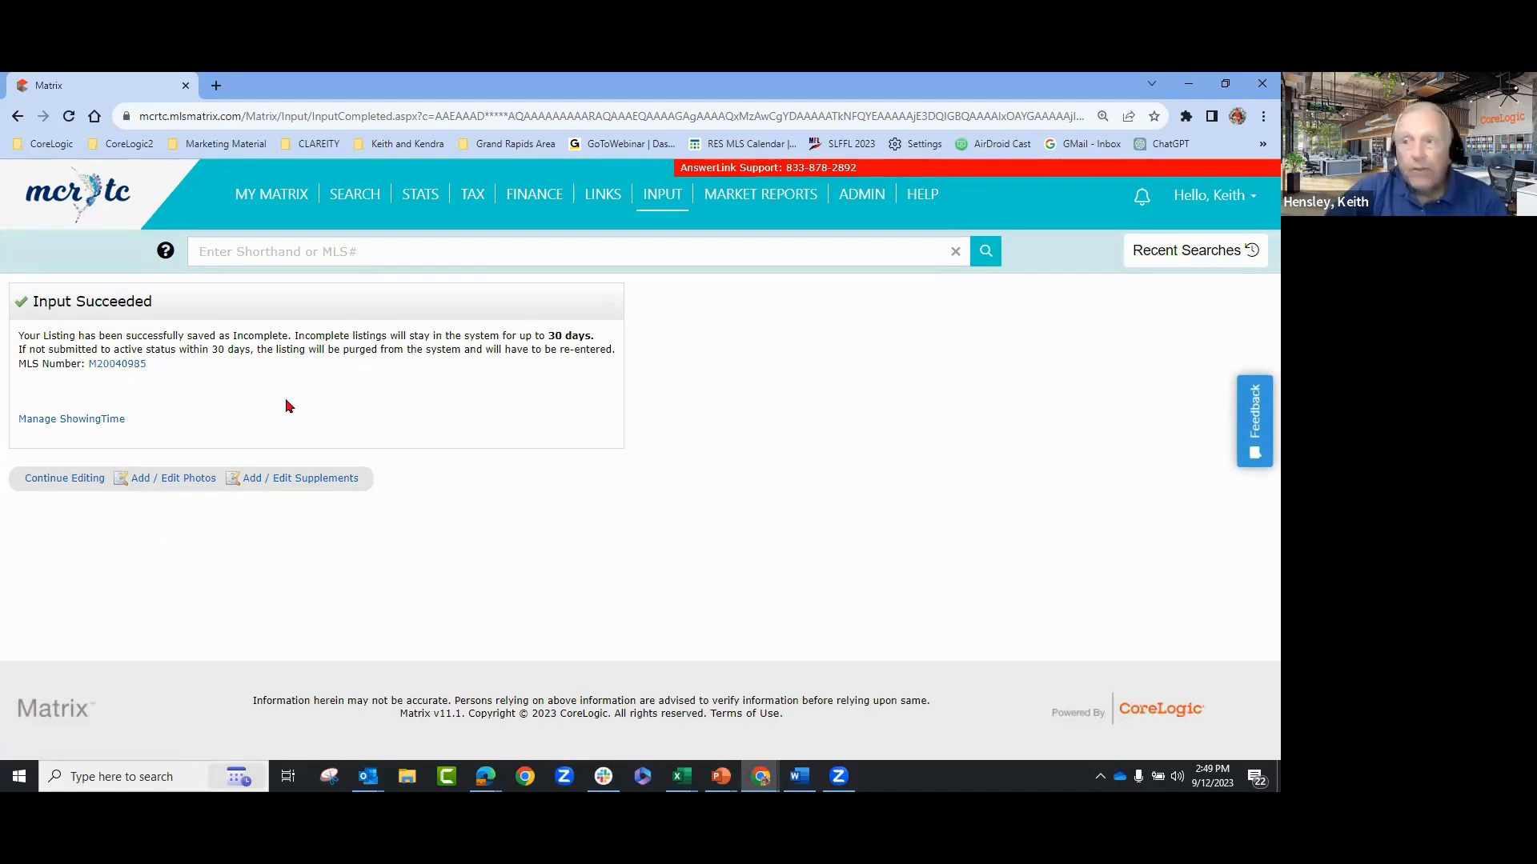
{"action": "left_click", "coordinate": [99, 200]}
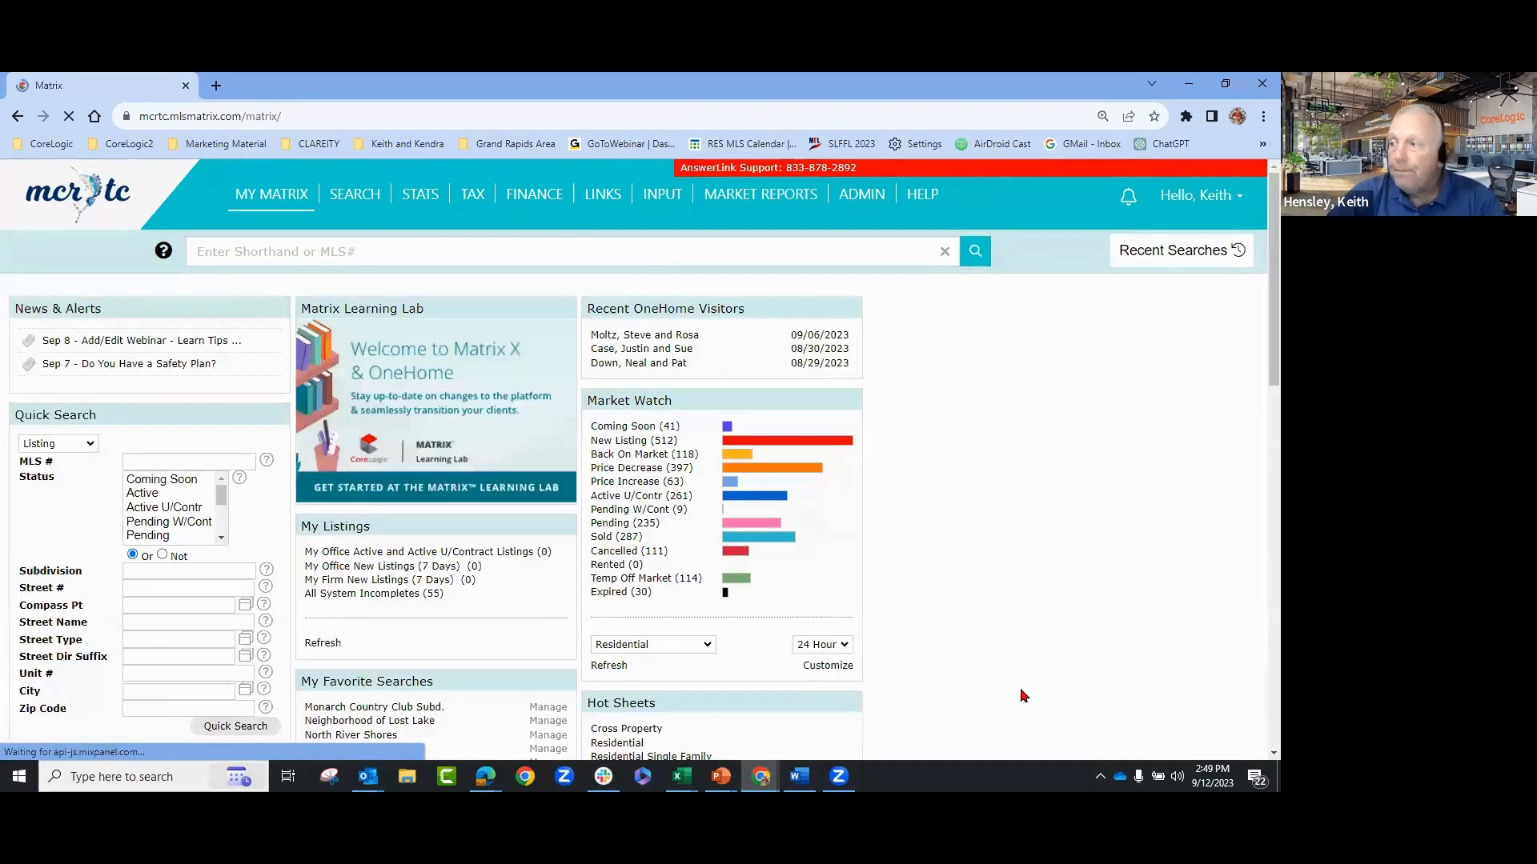
{"action": "left_click", "coordinate": [663, 196]}
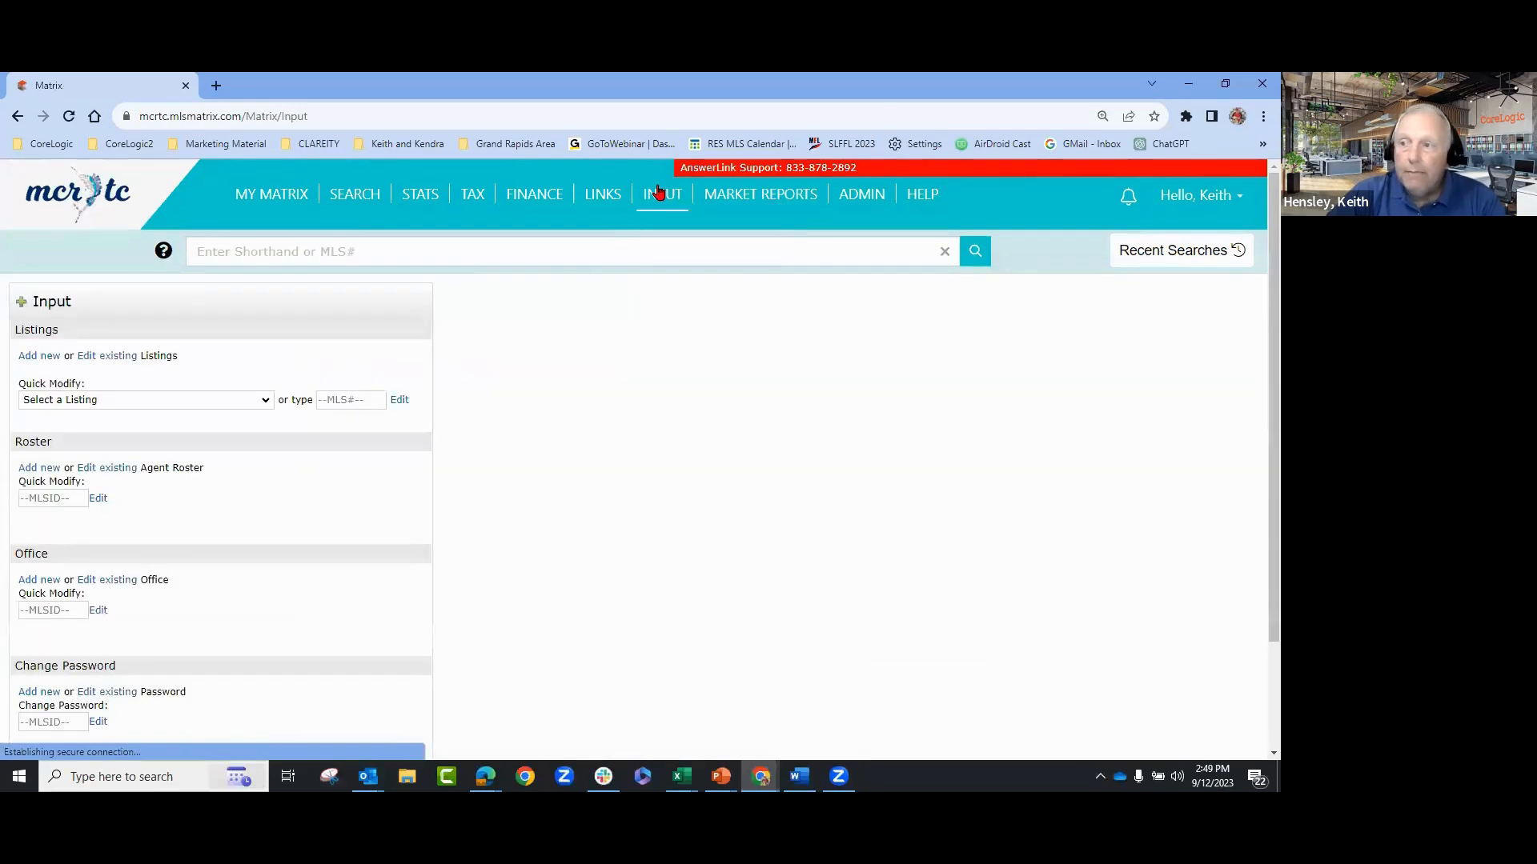
{"action": "left_click", "coordinate": [219, 401]}
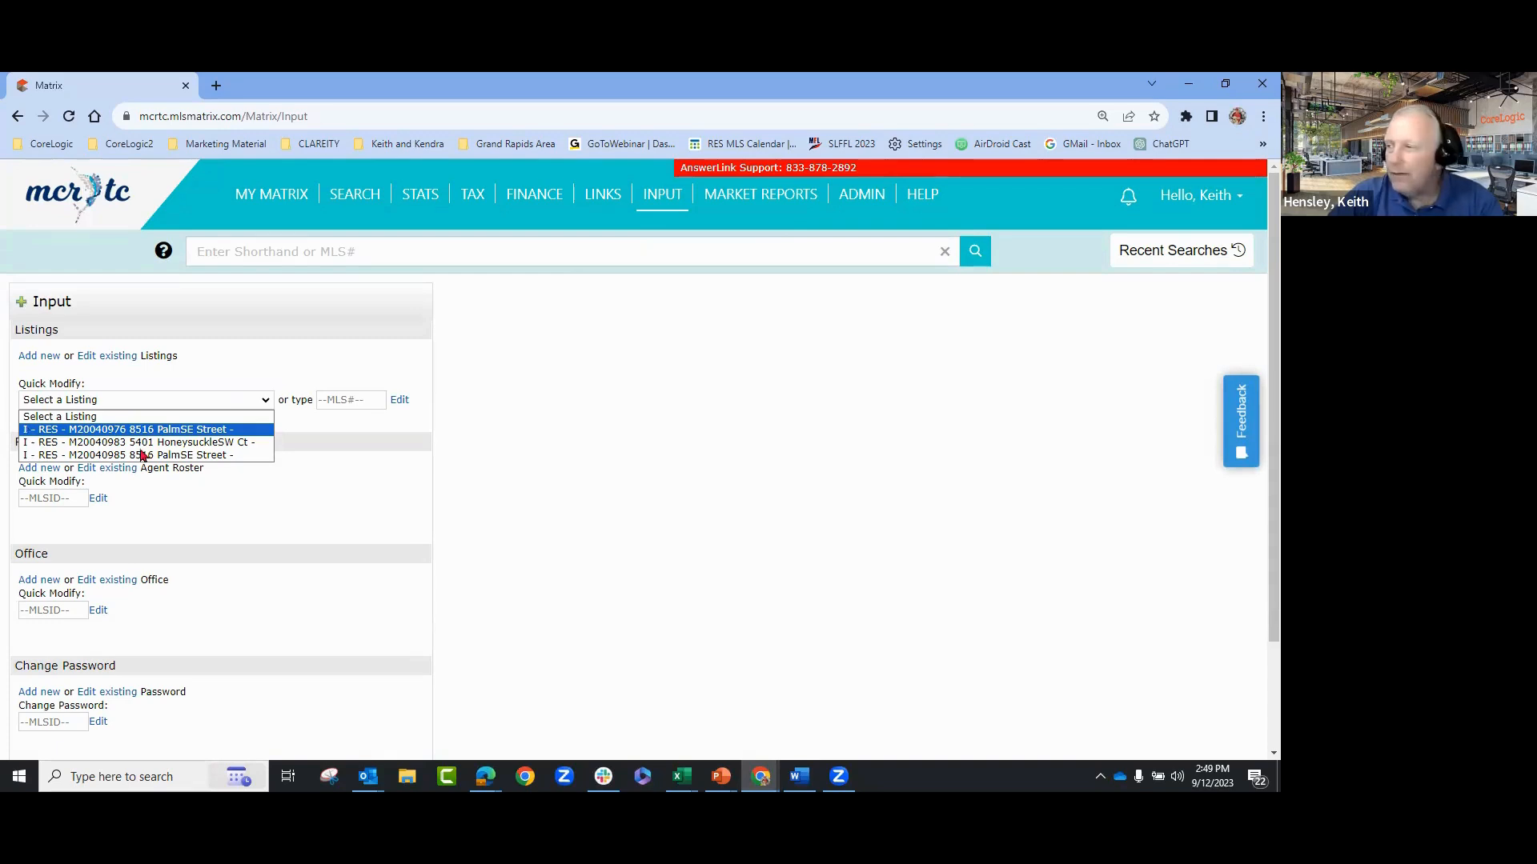
{"action": "left_click", "coordinate": [919, 562]}
{"action": "left_click", "coordinate": [192, 404]}
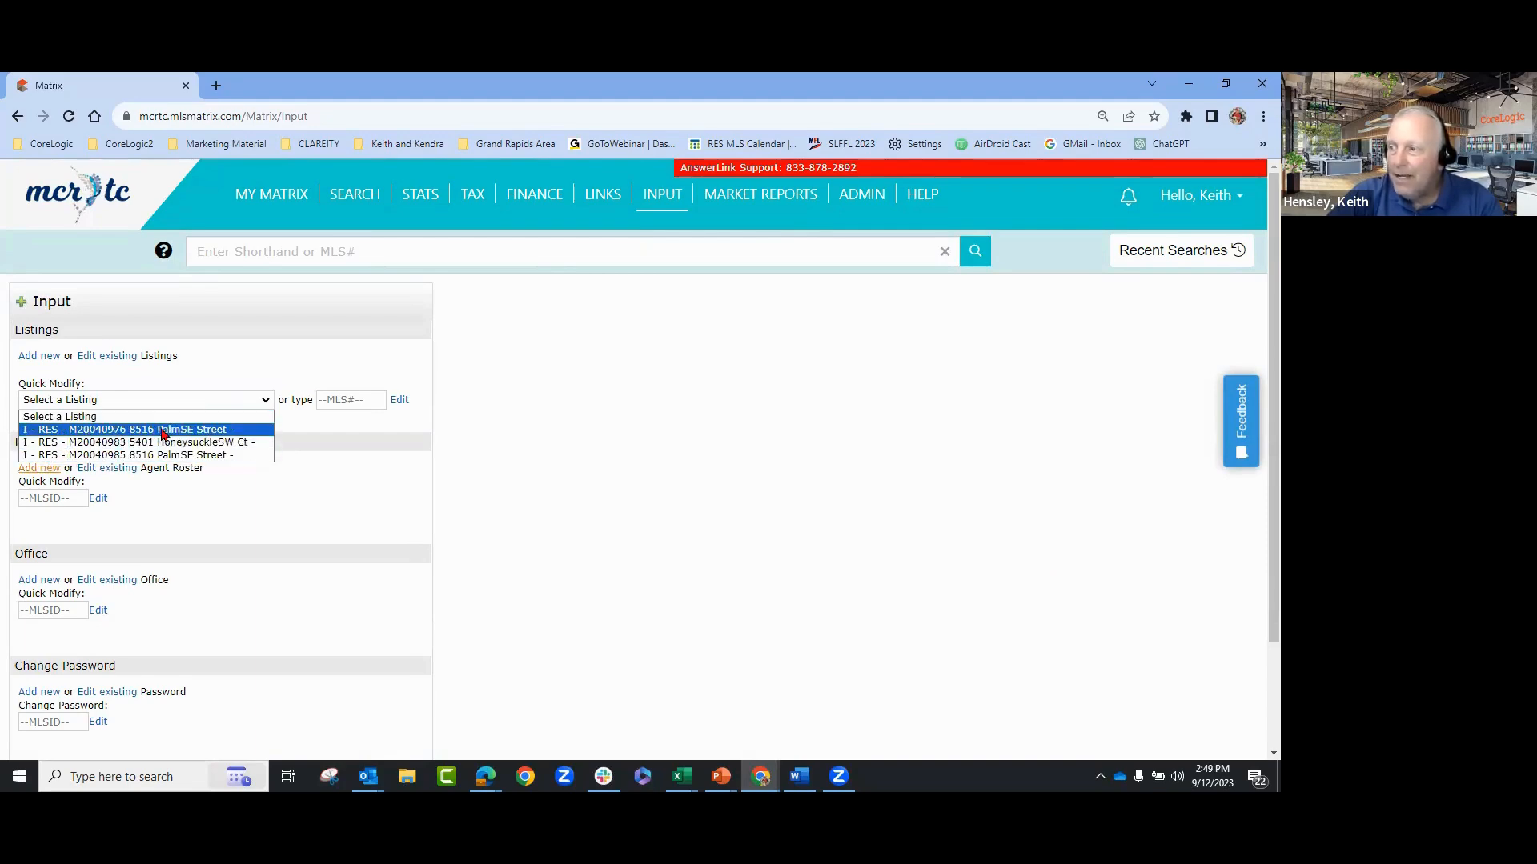
{"action": "left_click", "coordinate": [183, 431]}
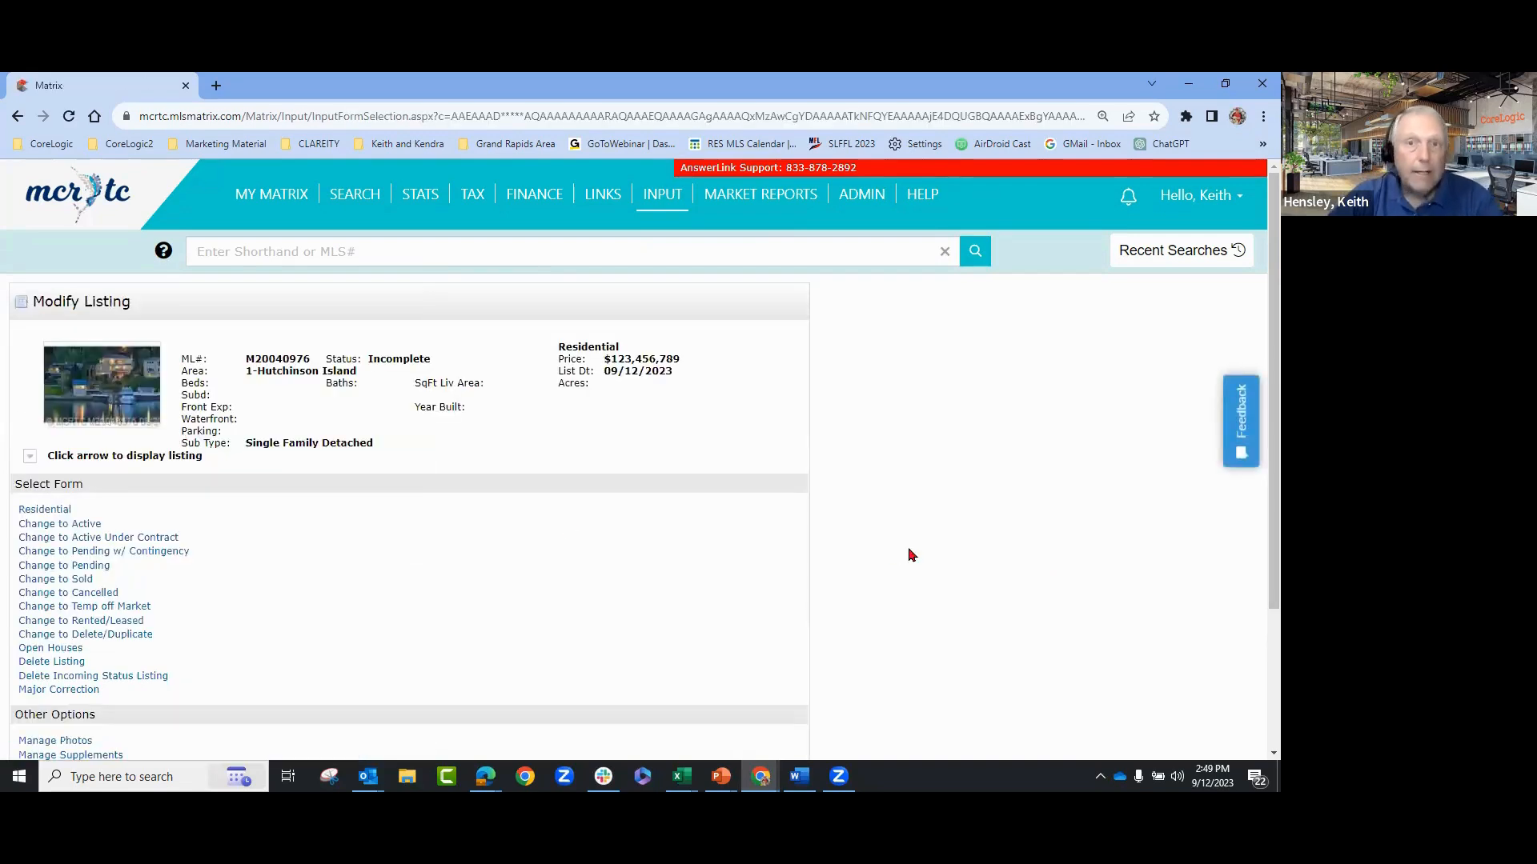
{"action": "scroll", "coordinate": [961, 516], "scroll_direction": "down", "scroll_amount": 2}
{"action": "left_click", "coordinate": [60, 353]}
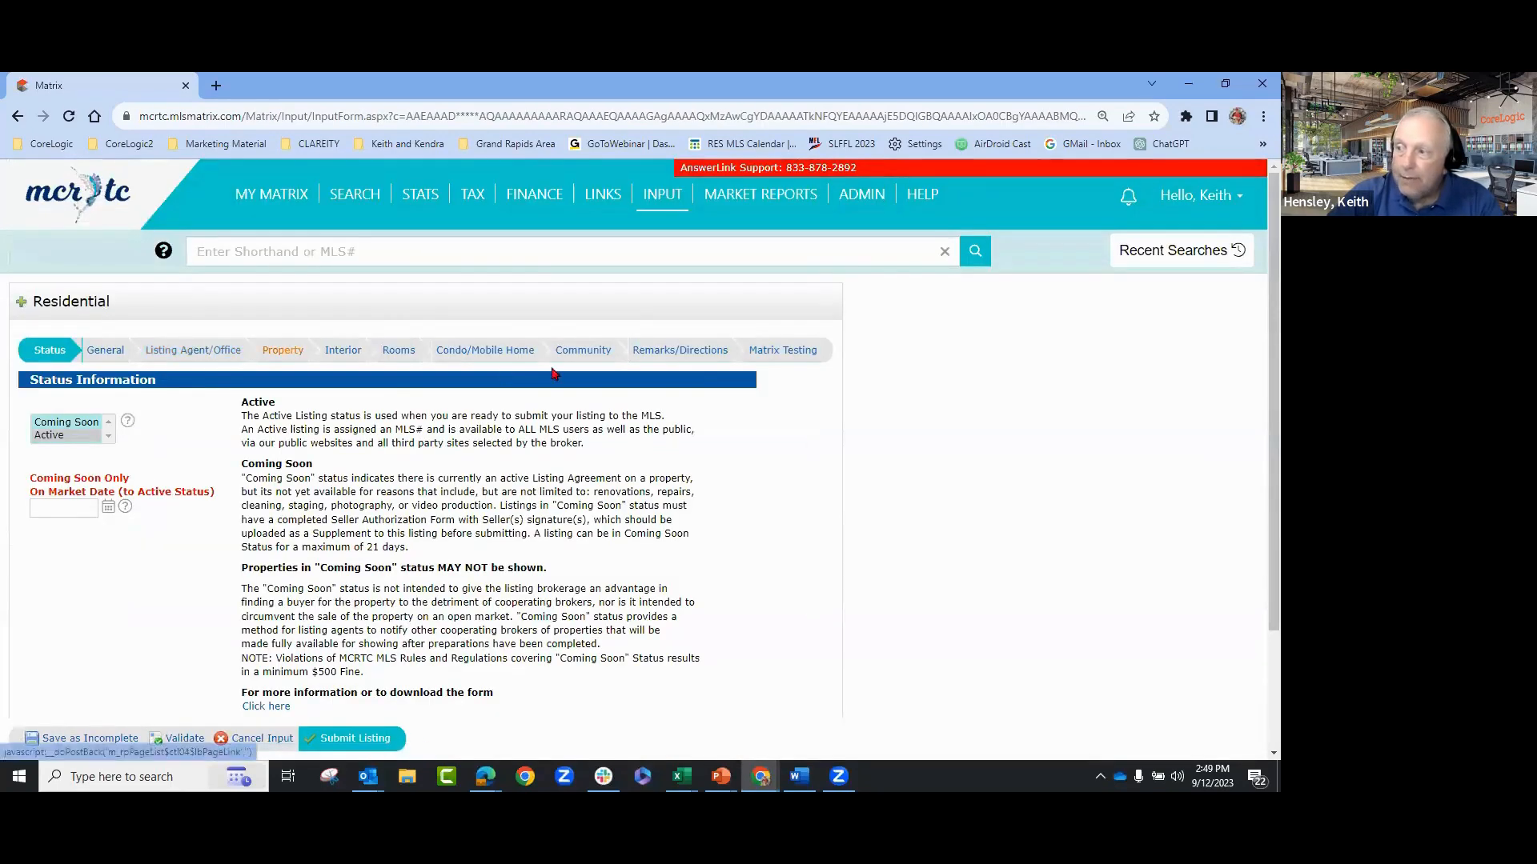
{"action": "scroll", "coordinate": [961, 400], "scroll_direction": "down", "scroll_amount": 2}
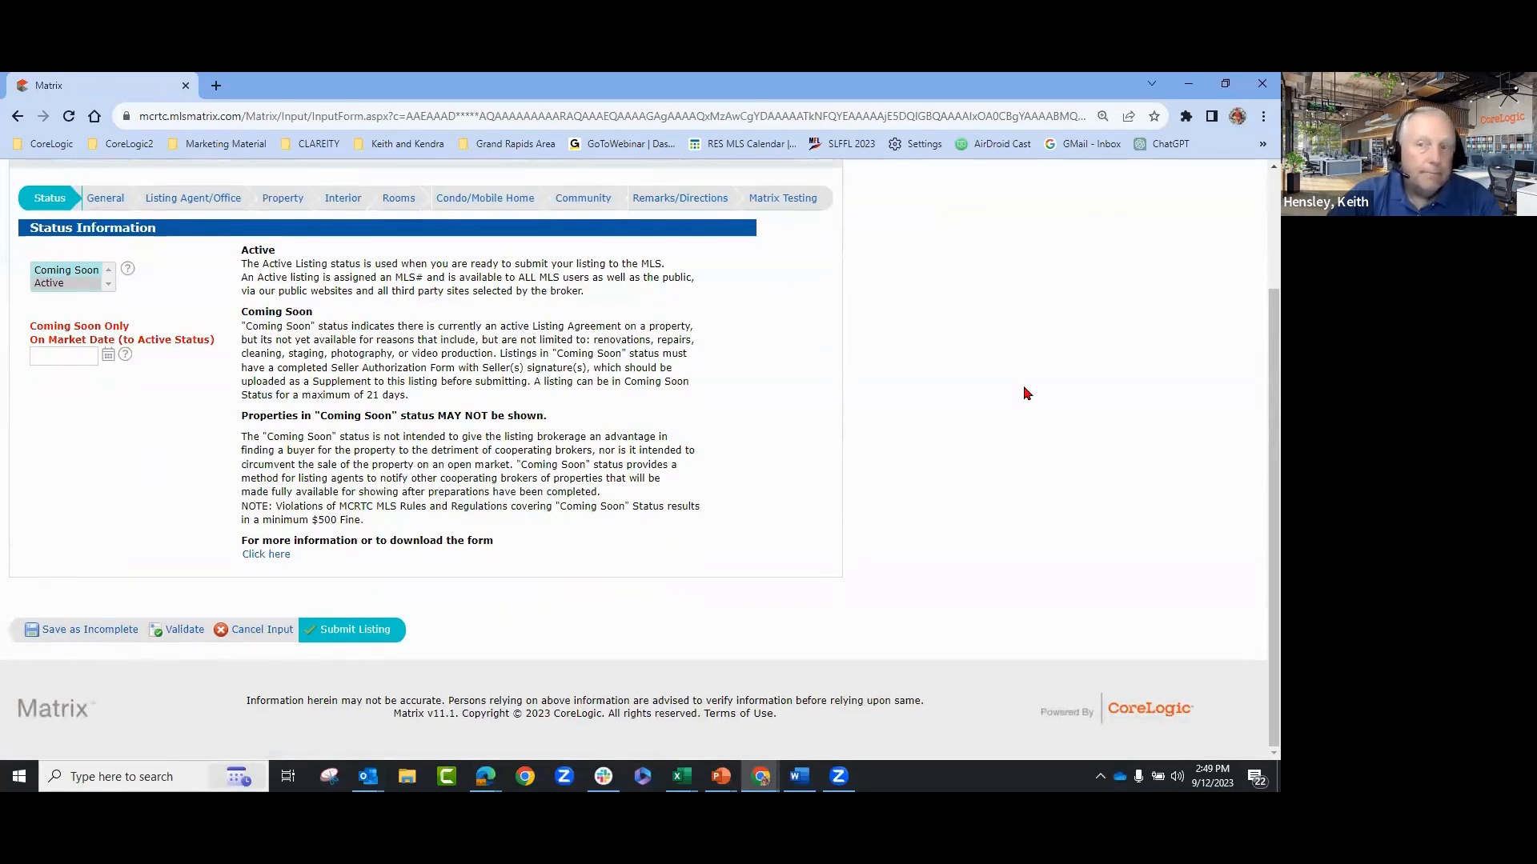
{"action": "left_click", "coordinate": [109, 637]}
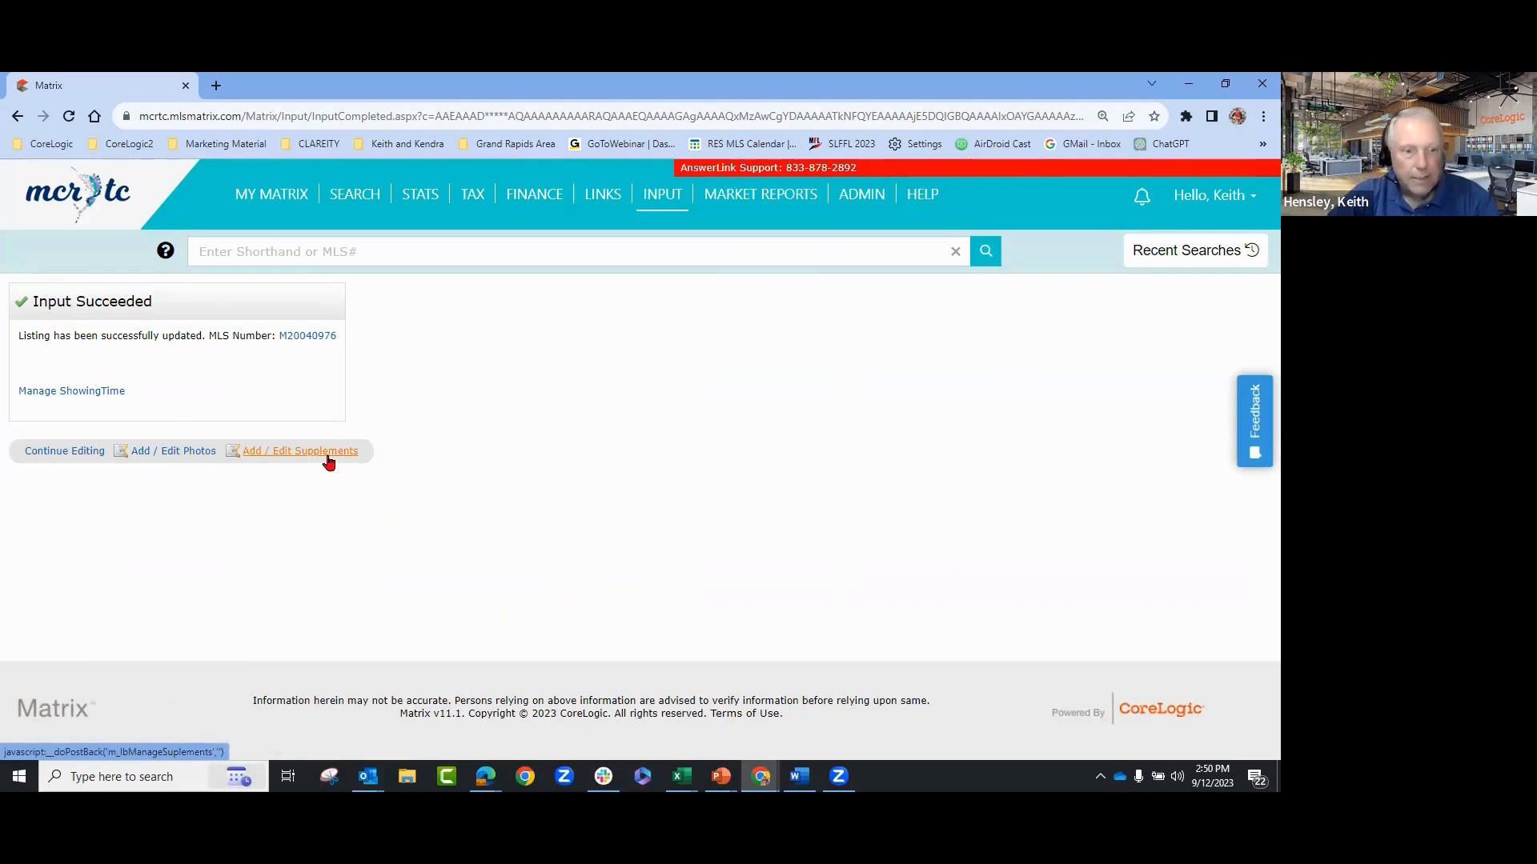
- Look at M20040976's four photos, cancel without changes, and go back to INPUT
{"action": "left_click", "coordinate": [173, 455]}
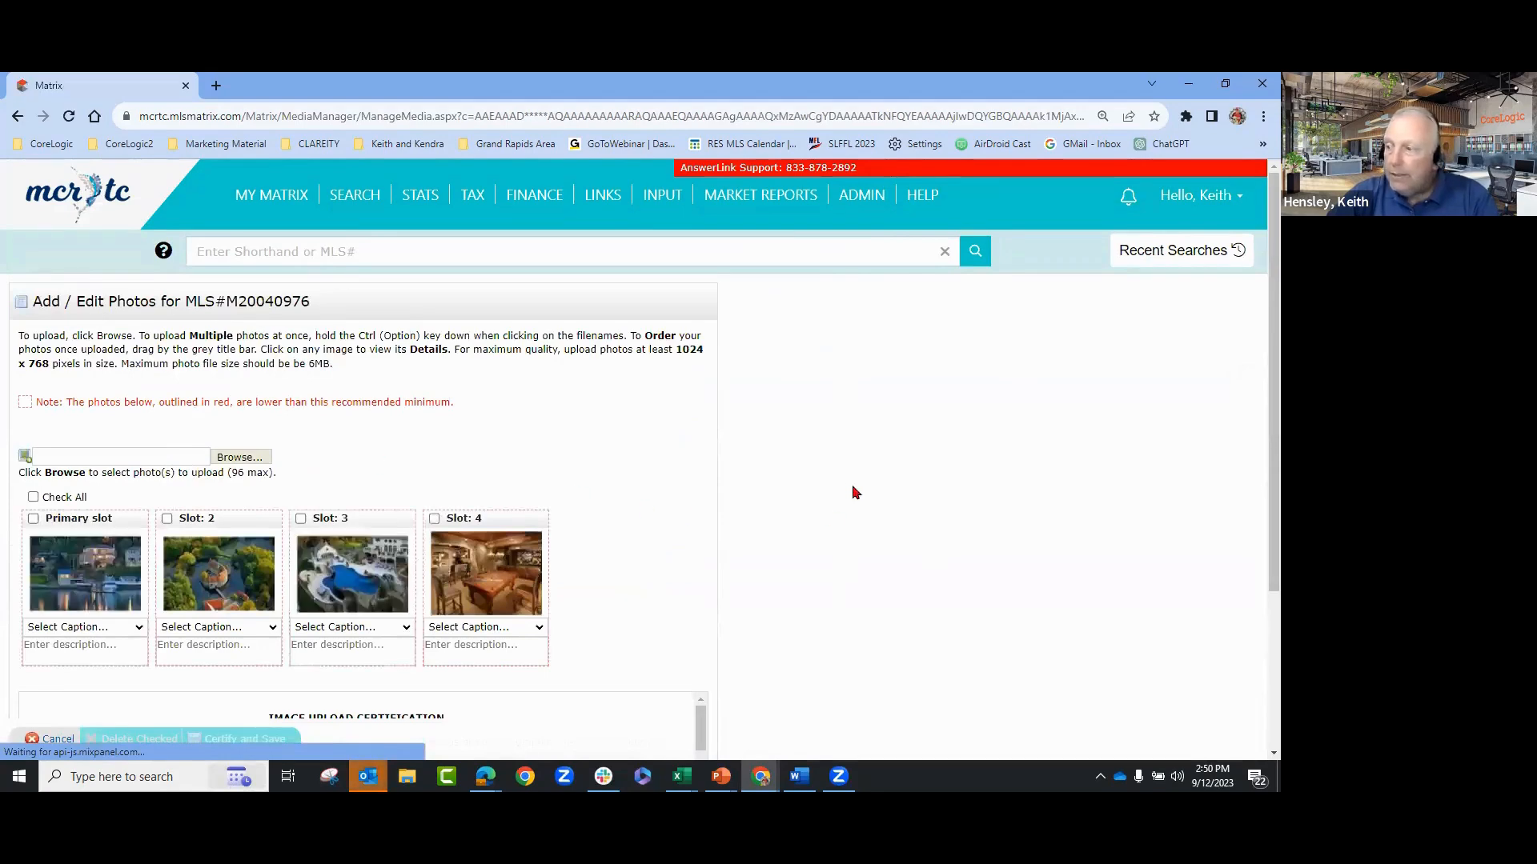
{"action": "scroll", "coordinate": [856, 496], "scroll_direction": "down", "scroll_amount": 2}
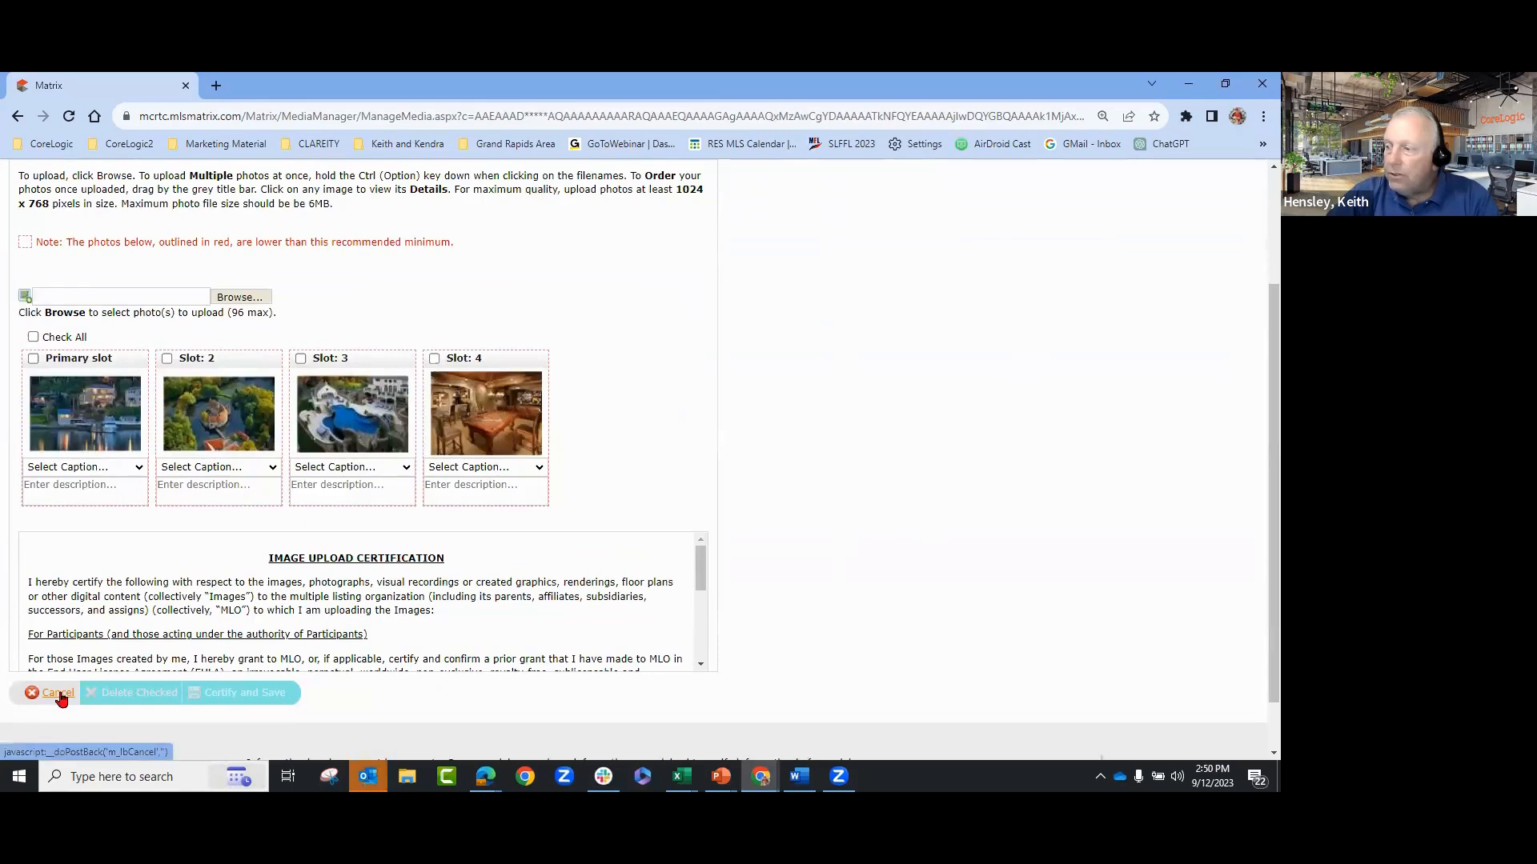
{"action": "left_click", "coordinate": [60, 695]}
{"action": "left_click", "coordinate": [719, 209]}
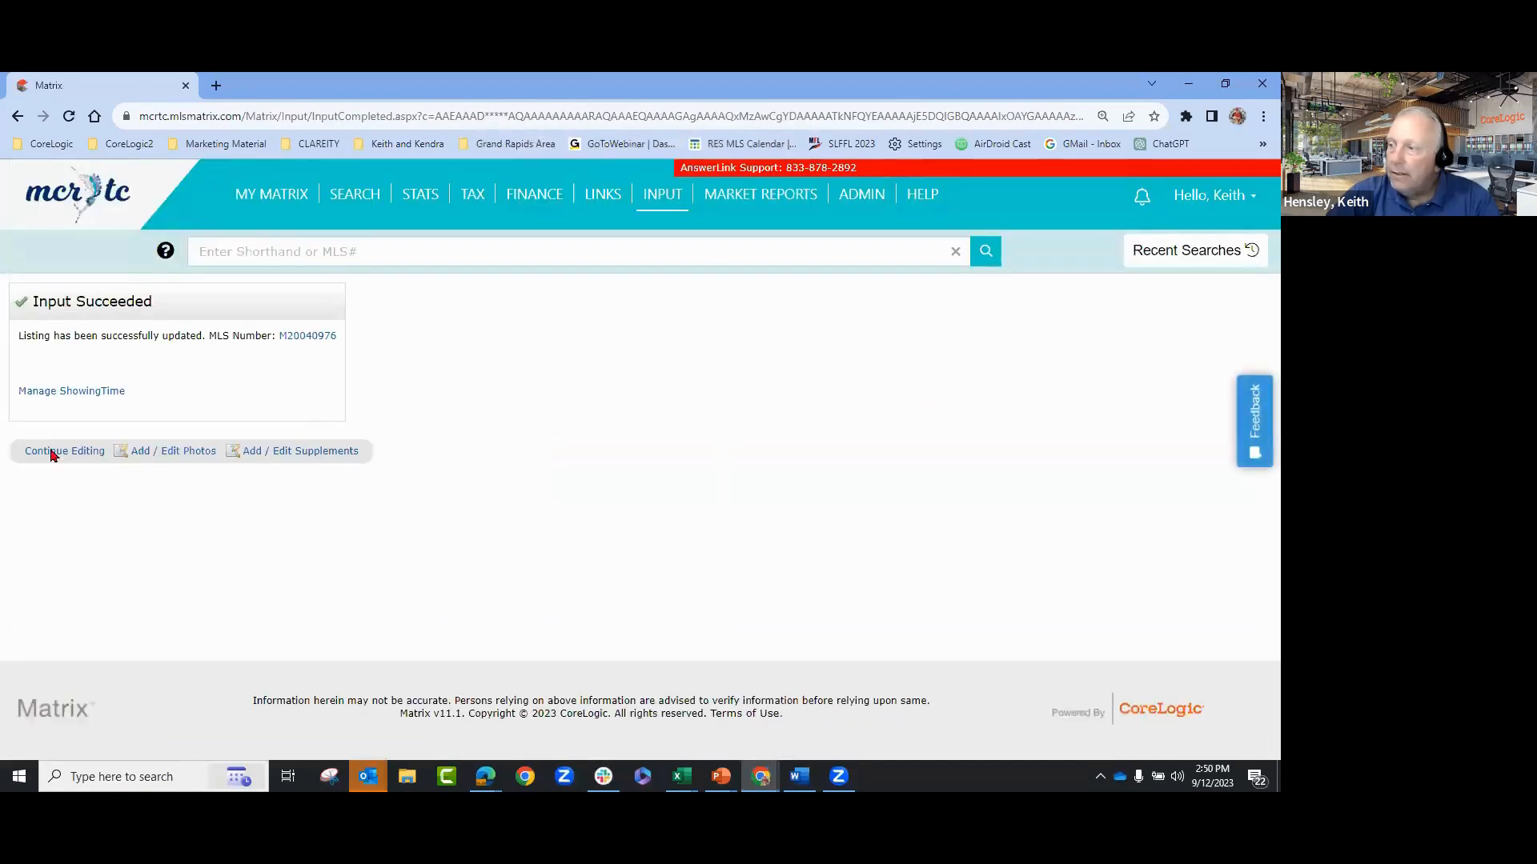
{"action": "left_click", "coordinate": [664, 205]}
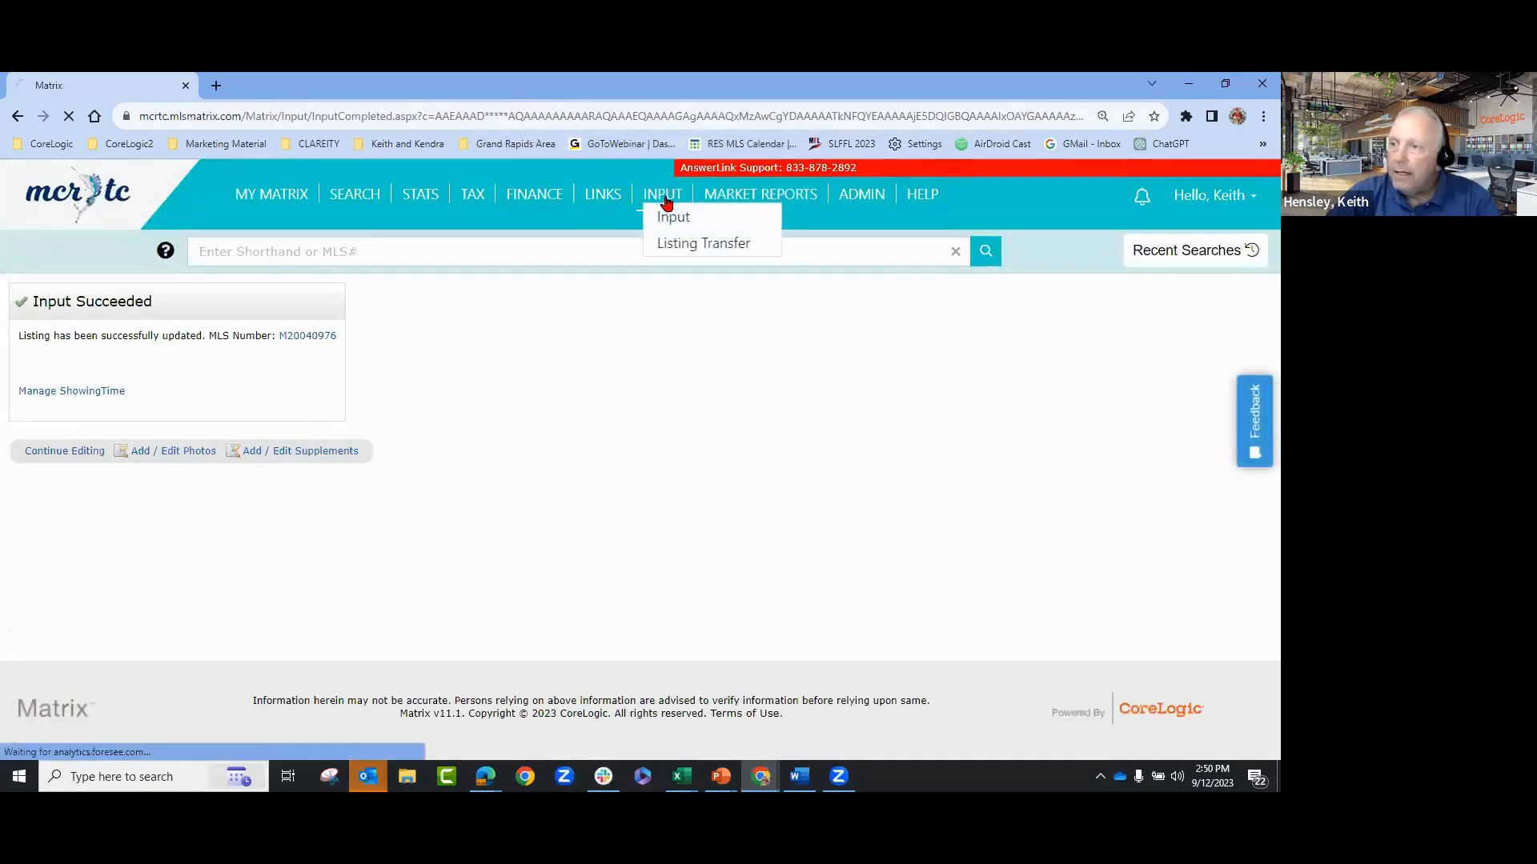
- Re-save listing M20040985's Residential form as incomplete and open its Add / Edit Photos page
{"action": "left_click", "coordinate": [96, 400]}
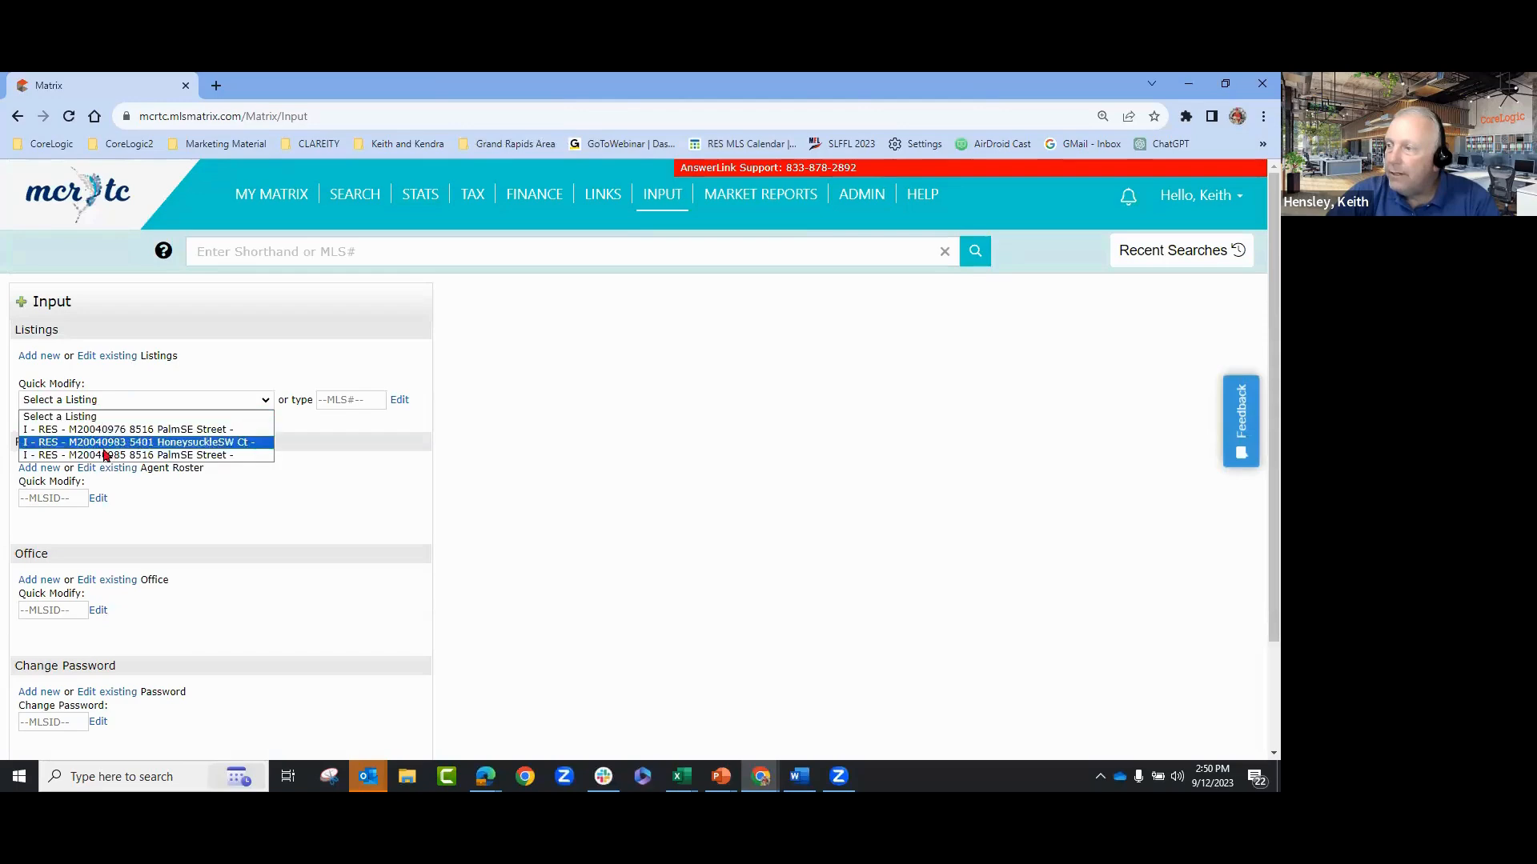
{"action": "left_click", "coordinate": [110, 454]}
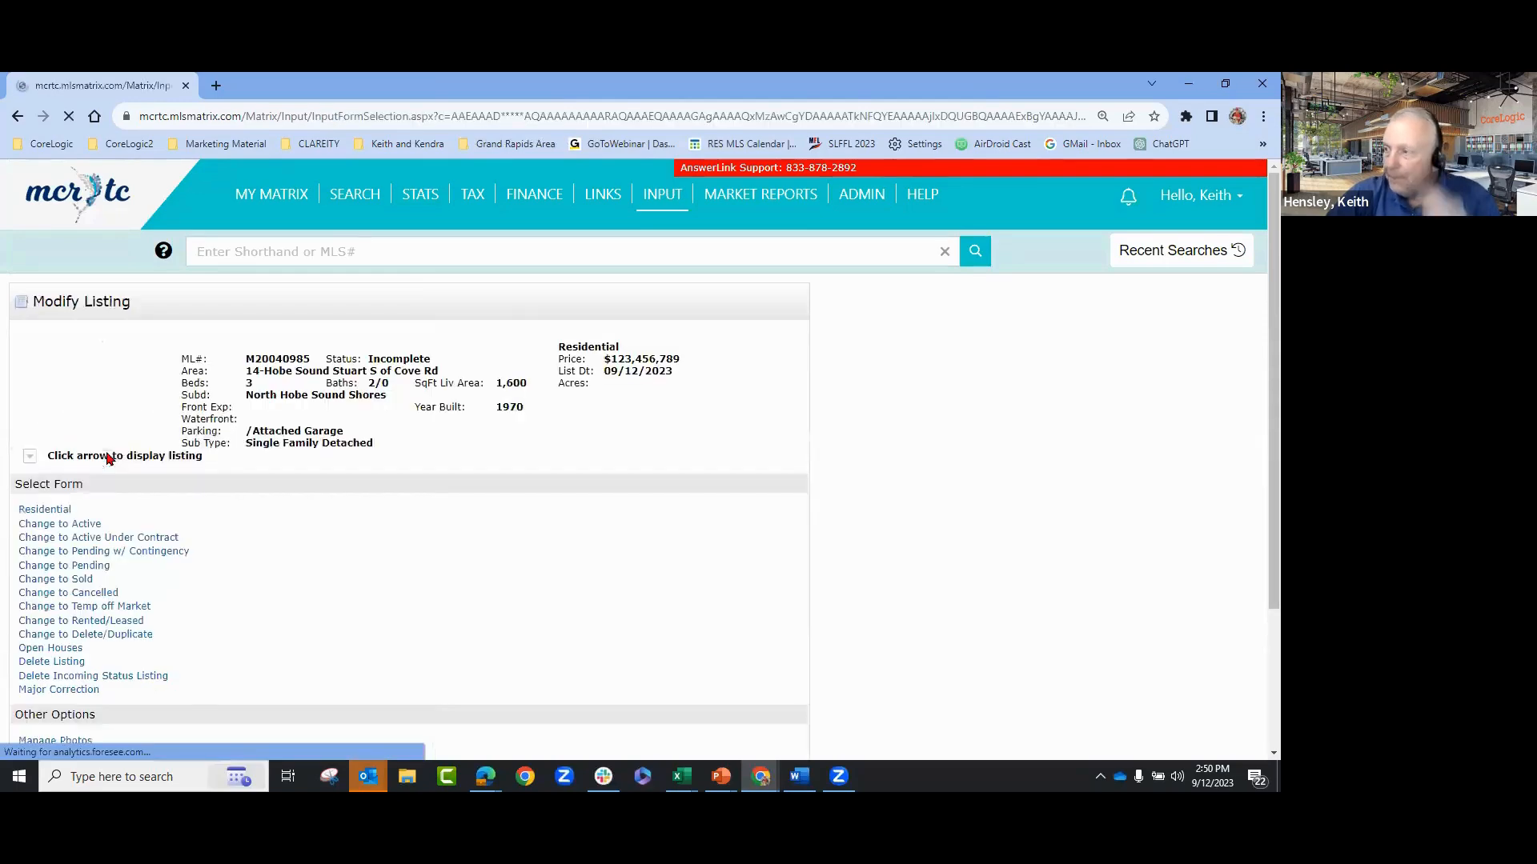
{"action": "scroll", "coordinate": [326, 525], "scroll_direction": "down", "scroll_amount": 2}
{"action": "left_click", "coordinate": [53, 350]}
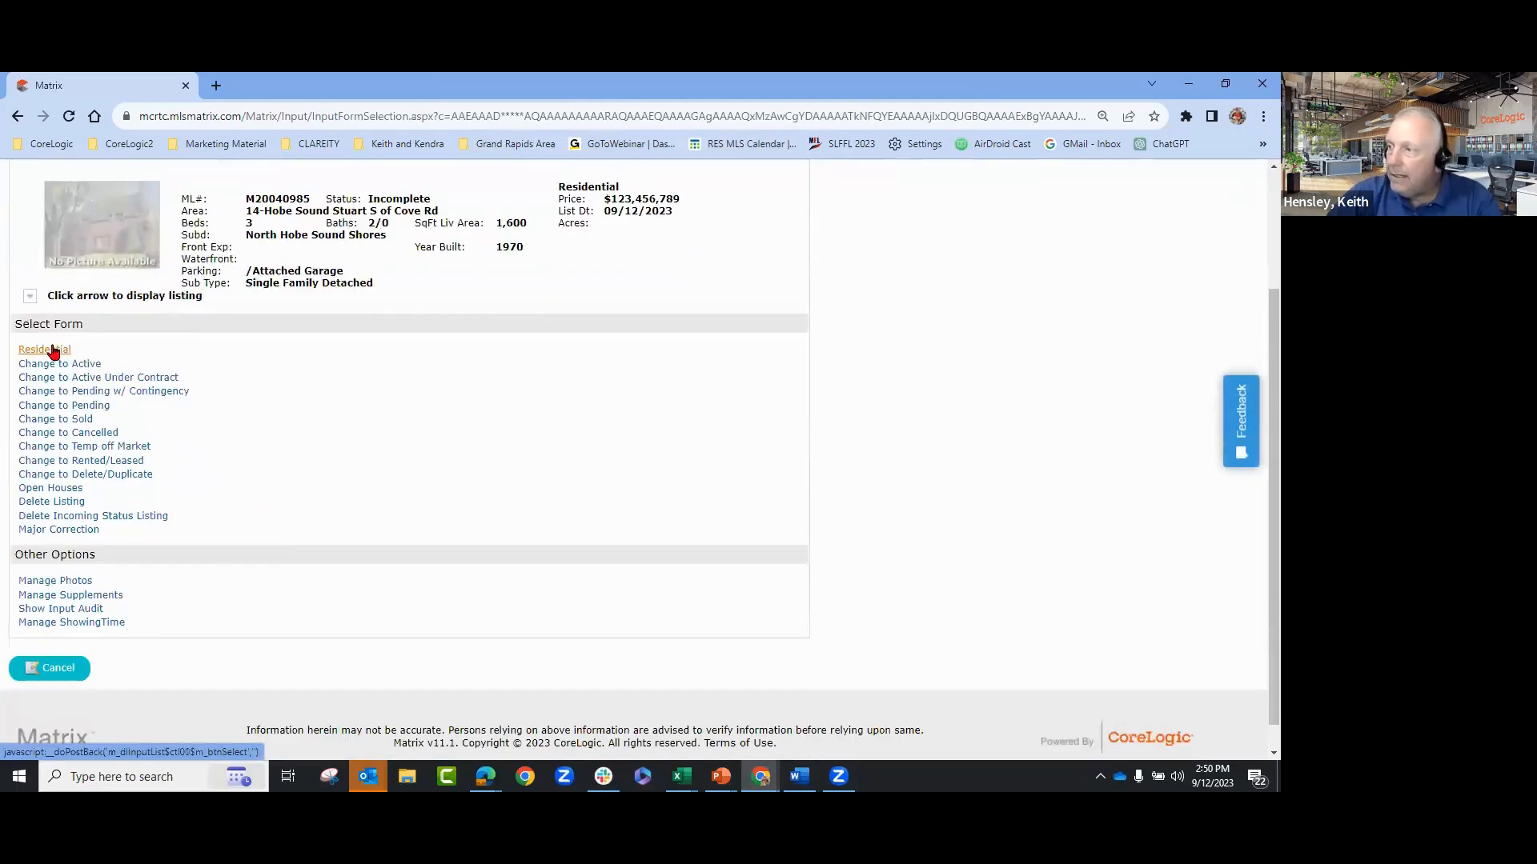
{"action": "scroll", "coordinate": [795, 445], "scroll_direction": "down", "scroll_amount": 2}
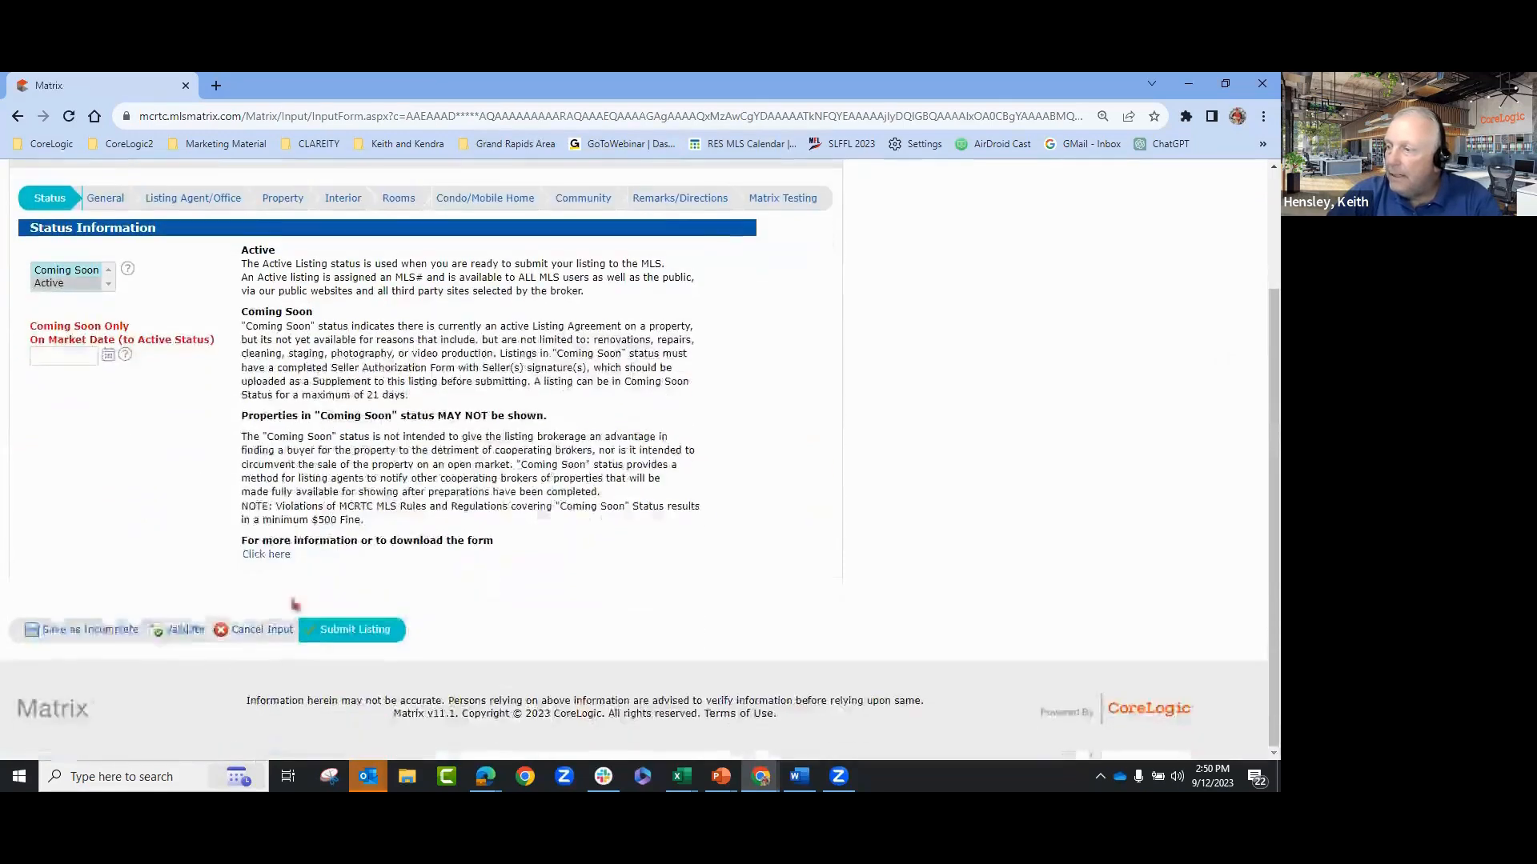
{"action": "left_click", "coordinate": [104, 632]}
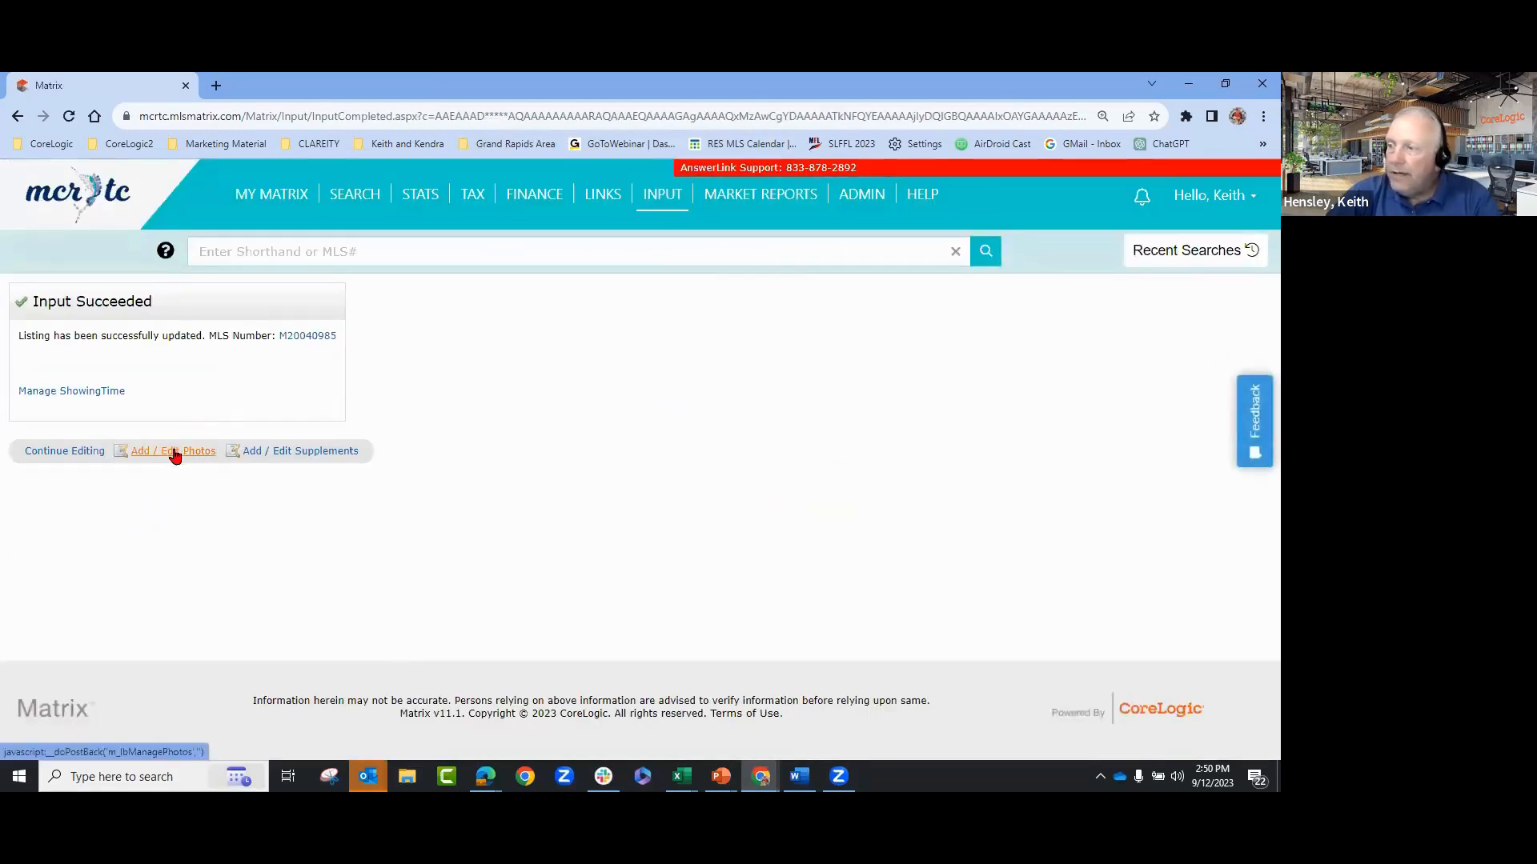
{"action": "left_click", "coordinate": [174, 453]}
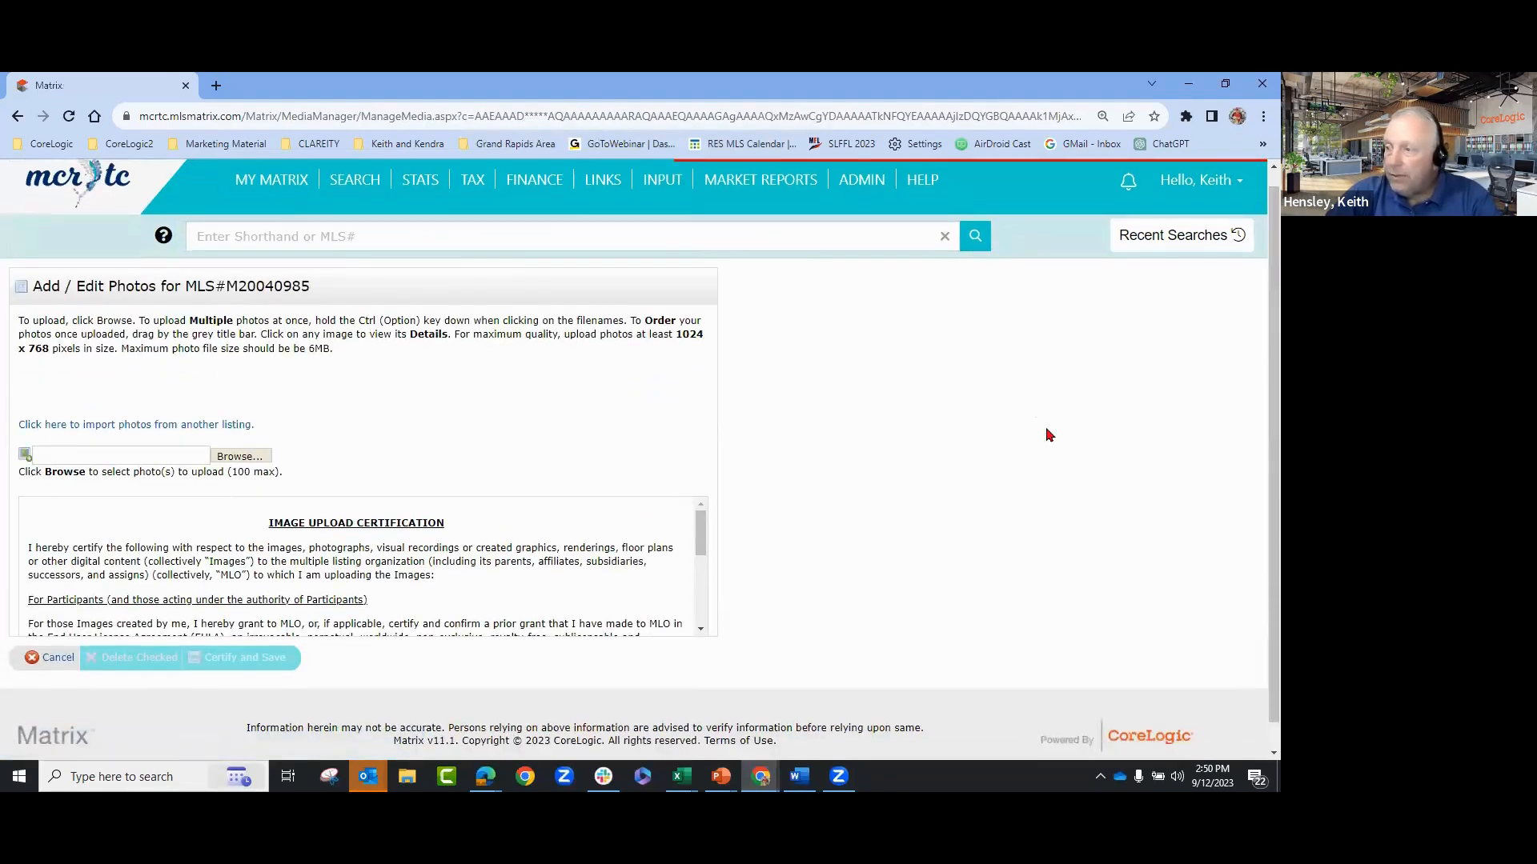
{"action": "scroll", "coordinate": [1040, 436], "scroll_direction": "down", "scroll_amount": 1}
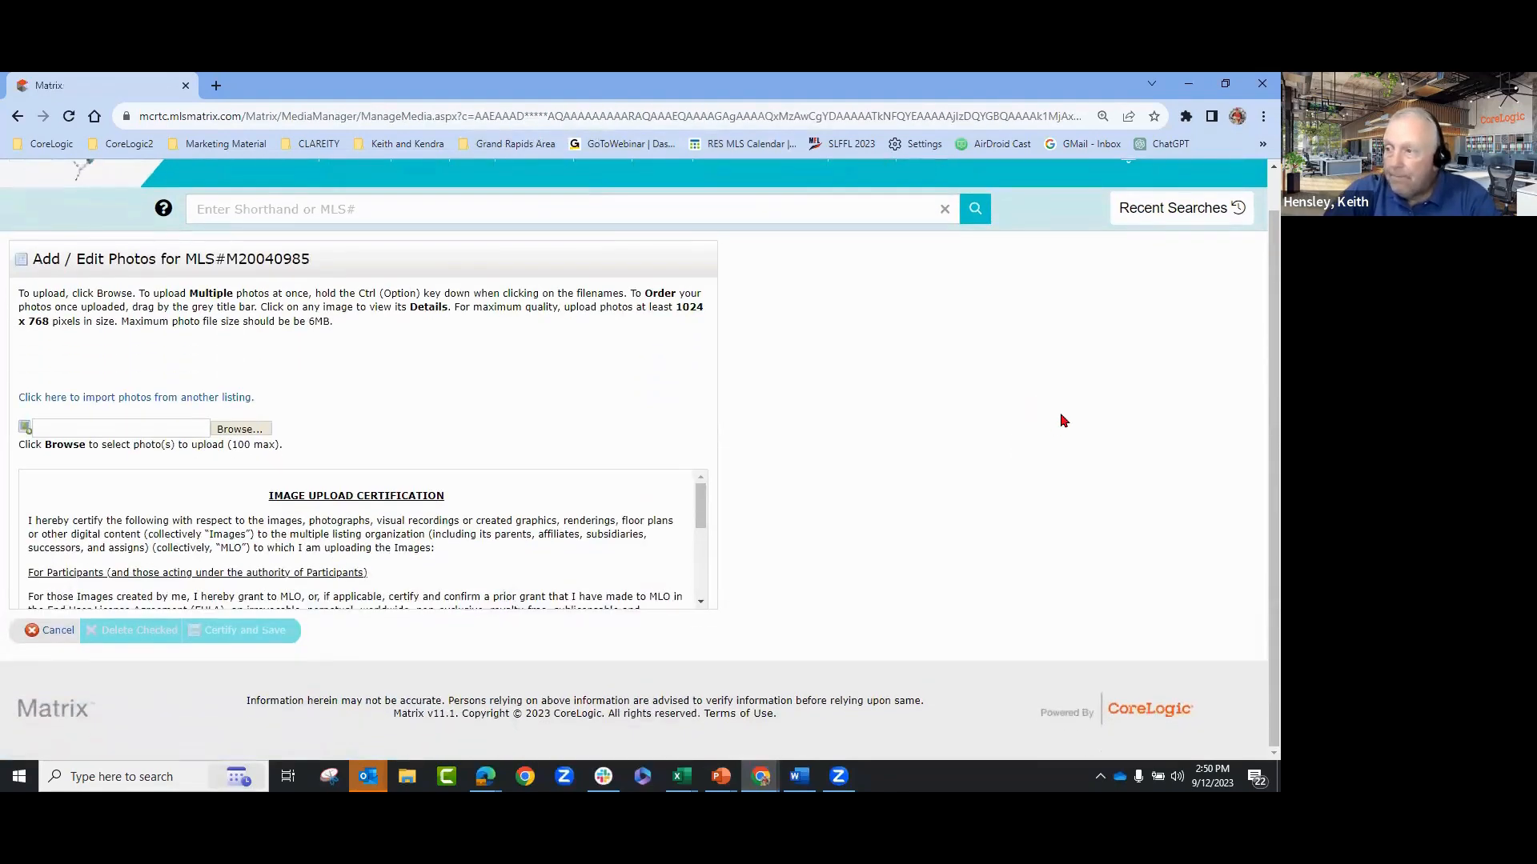
- Browse for upload files and open the Pictures > My House folder
{"action": "left_click", "coordinate": [242, 430]}
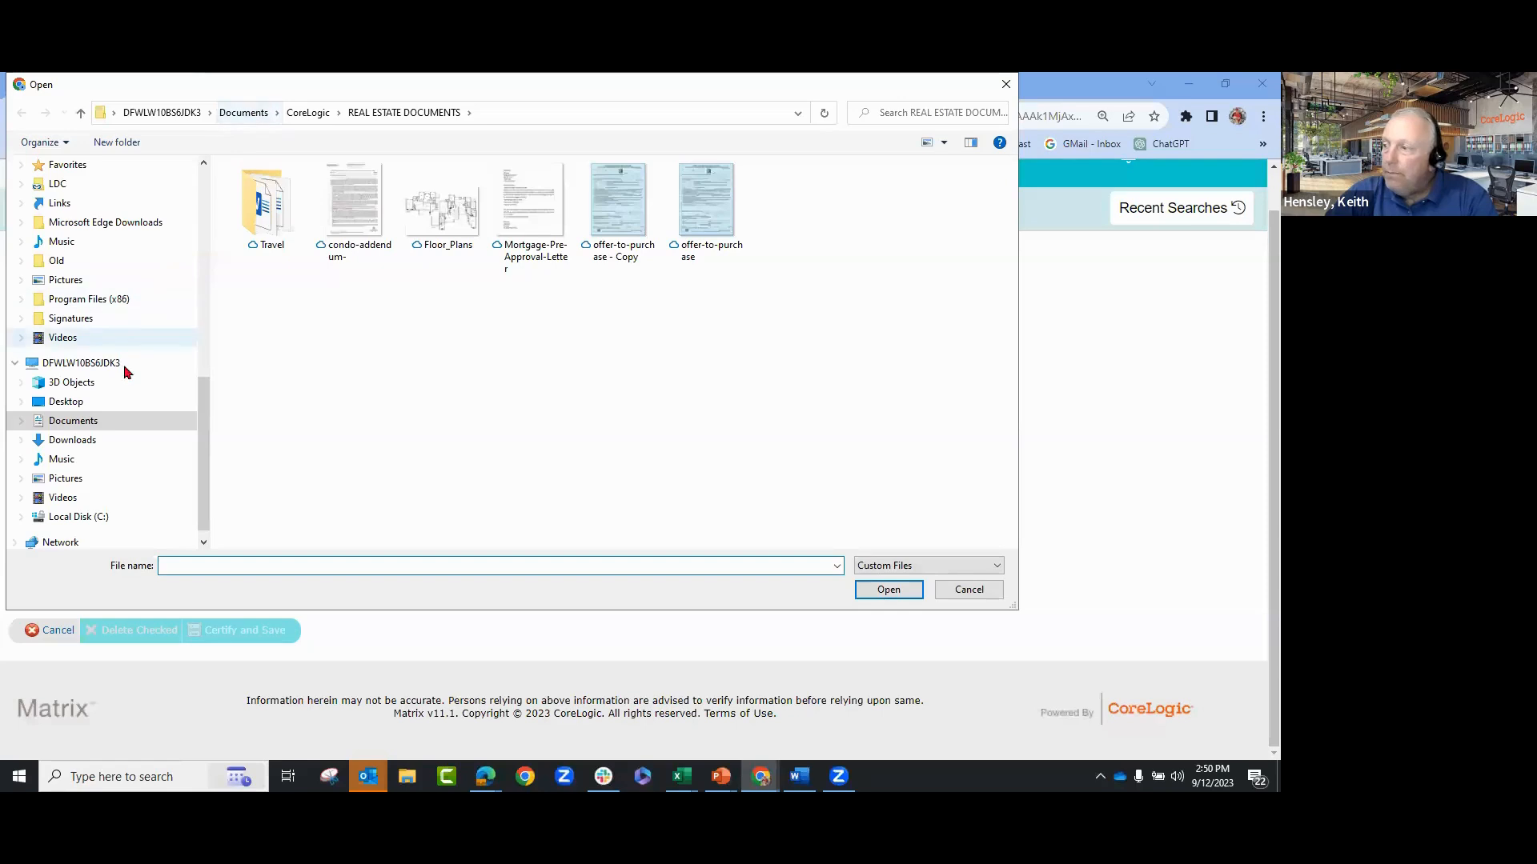
{"action": "left_click", "coordinate": [61, 483]}
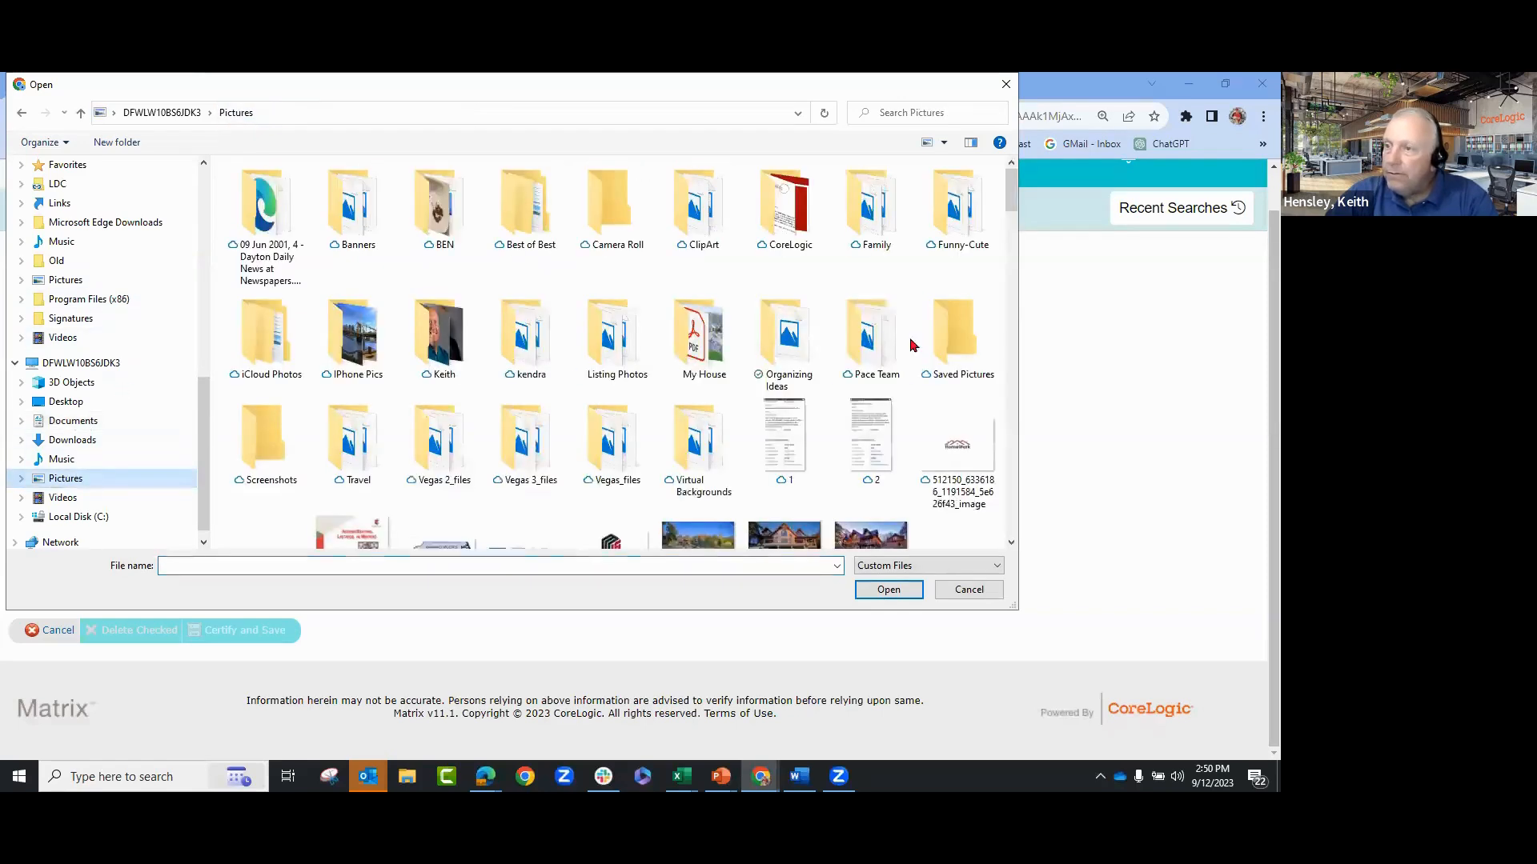
{"action": "double_click", "coordinate": [693, 353]}
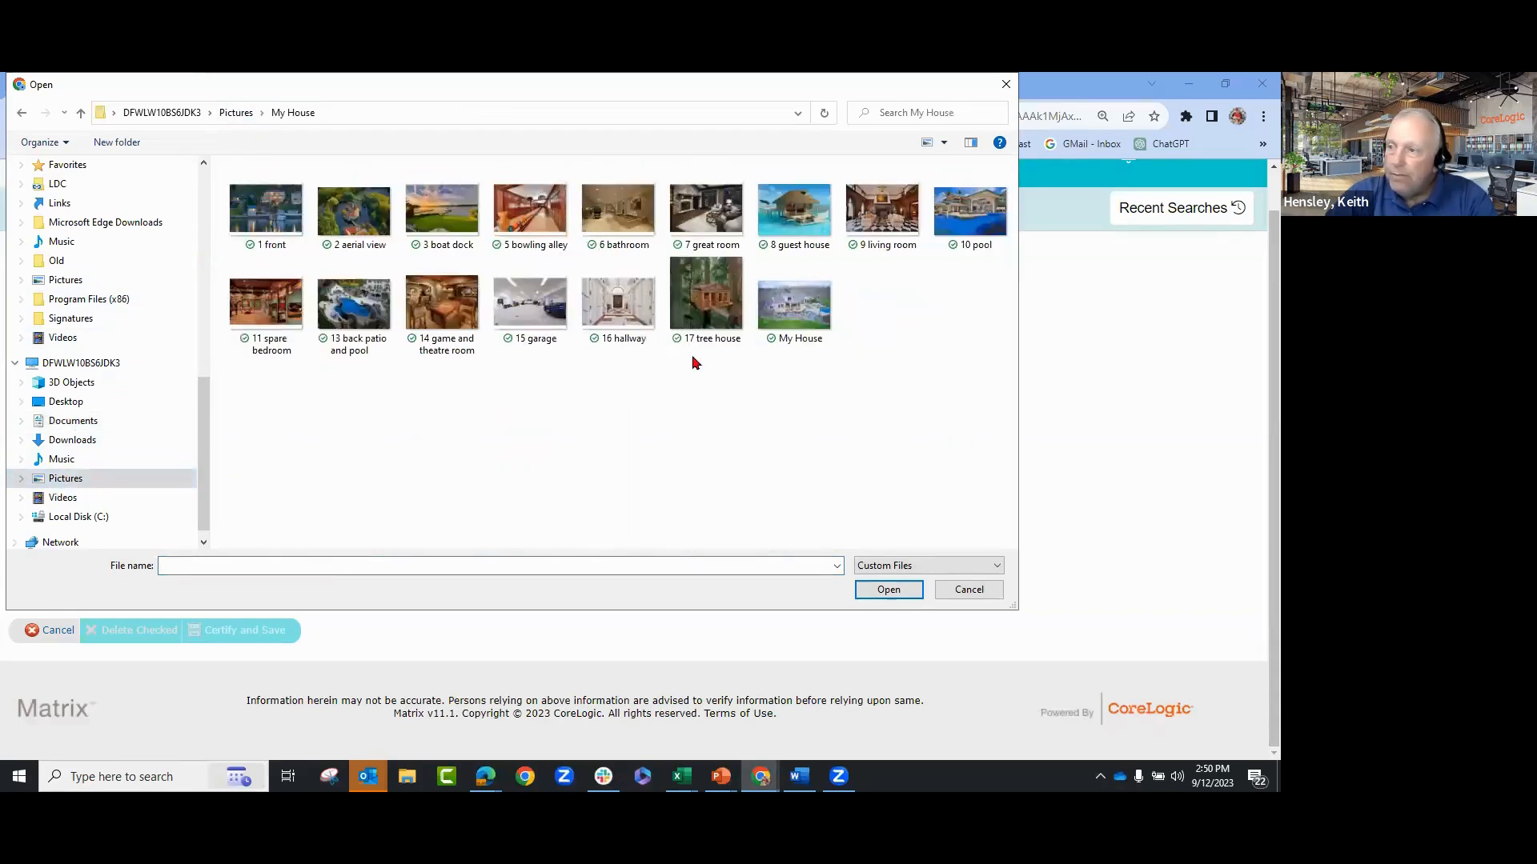
- Select every My House photo from 1 front onward and upload them to the listing
{"action": "left_click", "coordinate": [268, 222]}
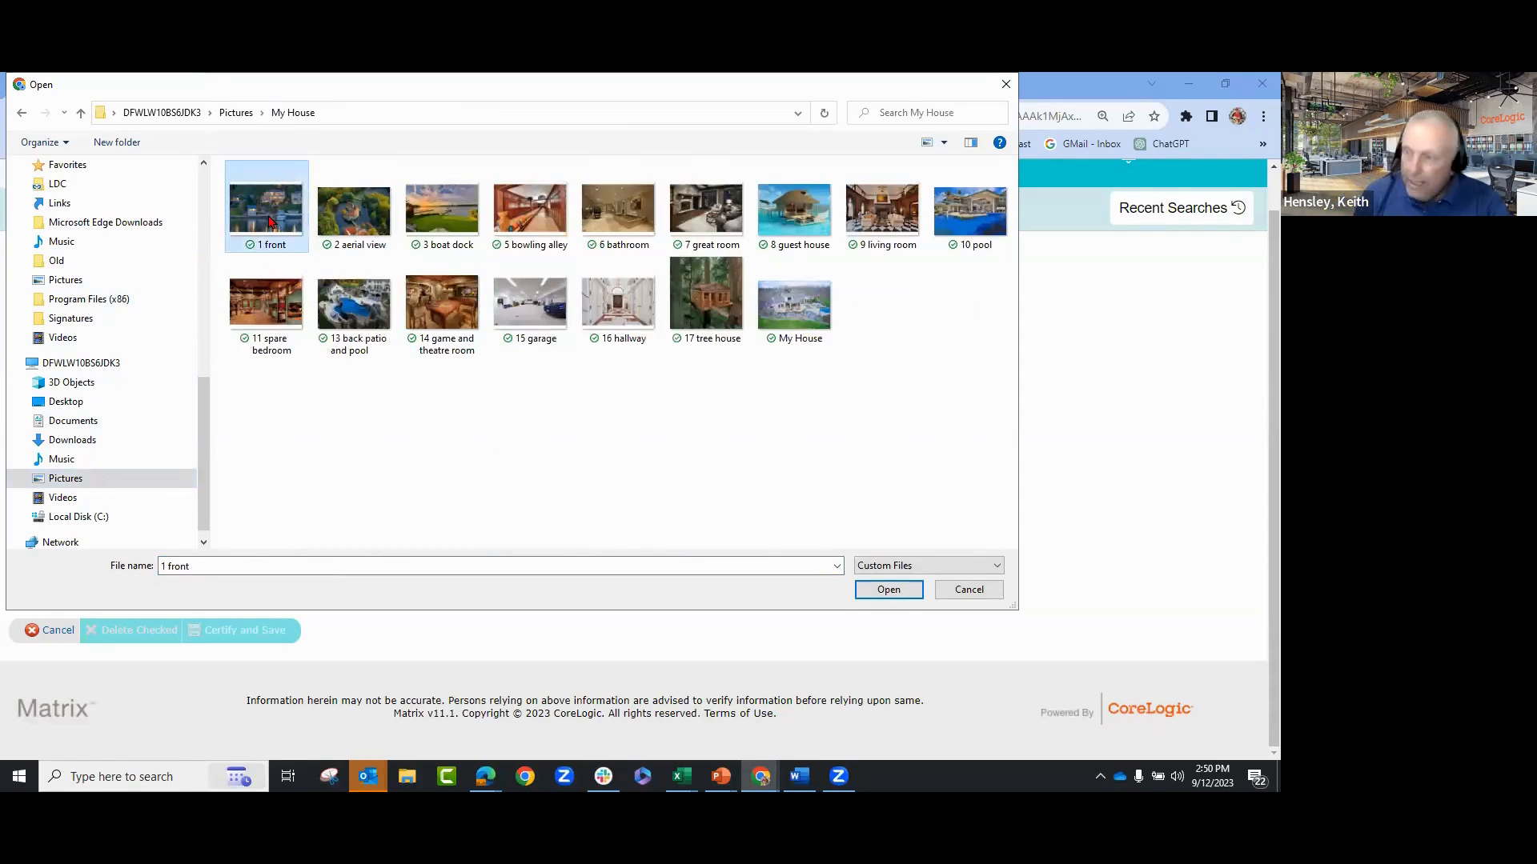
{"action": "left_click", "coordinate": [353, 212], "text": "ctrl"}
{"action": "left_click", "coordinate": [441, 212], "text": "ctrl"}
{"action": "left_click", "coordinate": [529, 212], "text": "ctrl"}
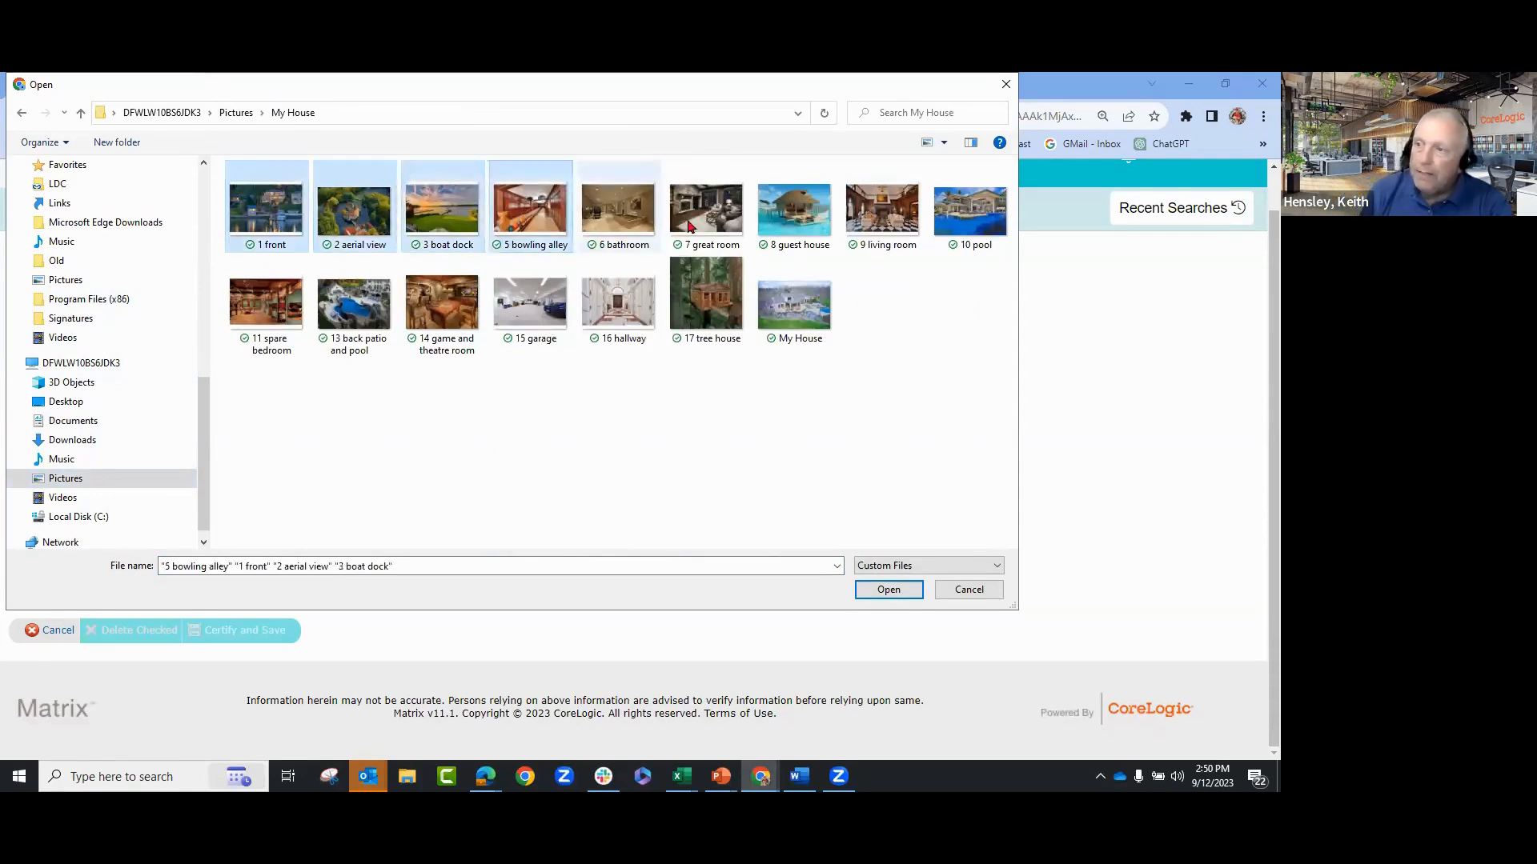
{"action": "left_click", "coordinate": [626, 222], "text": "ctrl"}
{"action": "left_click", "coordinate": [688, 221], "text": "ctrl"}
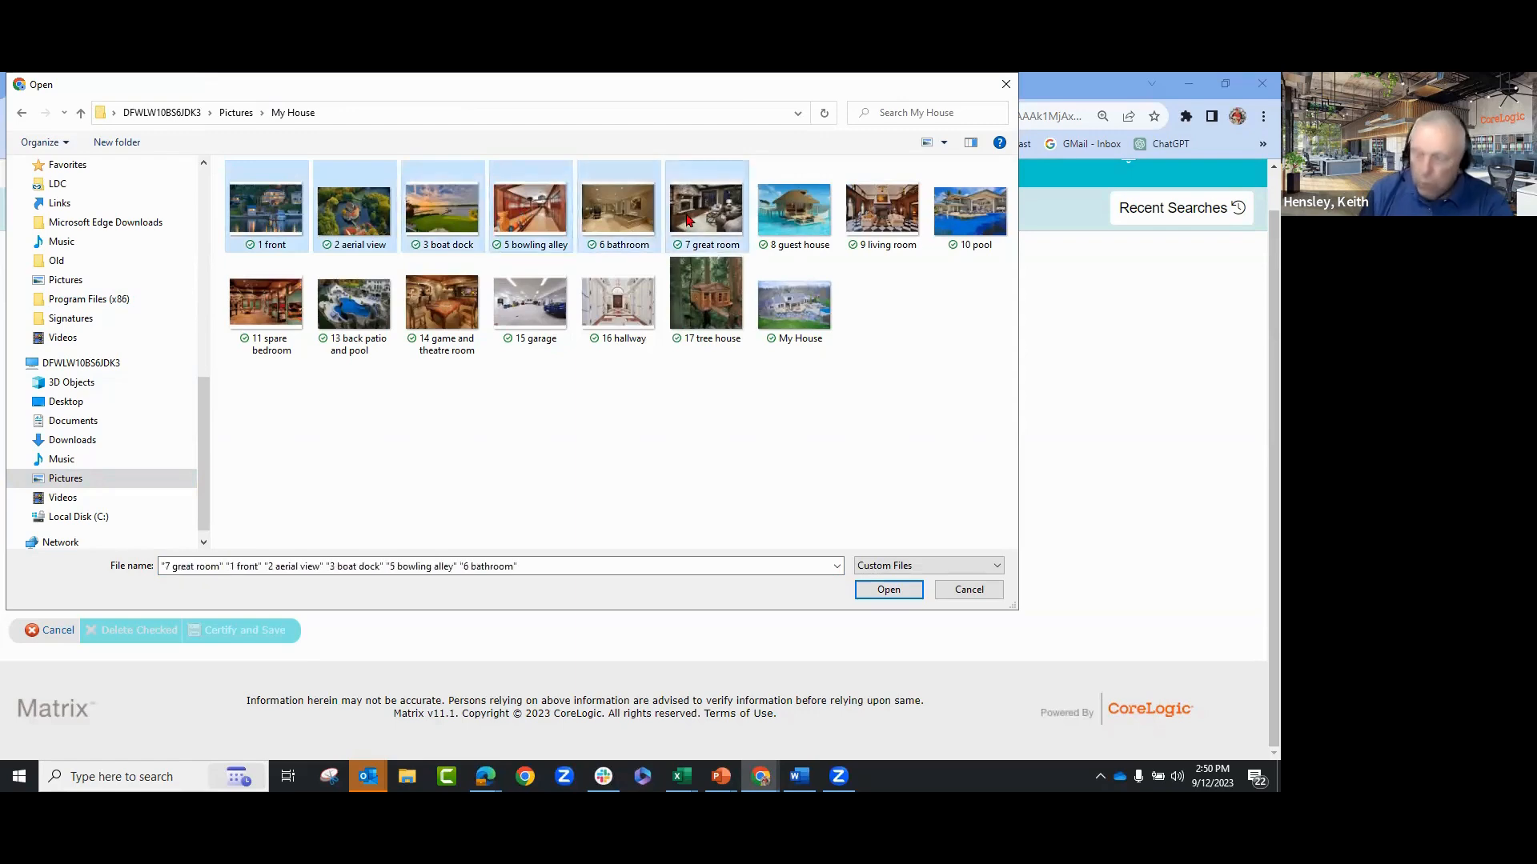
{"action": "left_click", "coordinate": [804, 312], "text": "shift"}
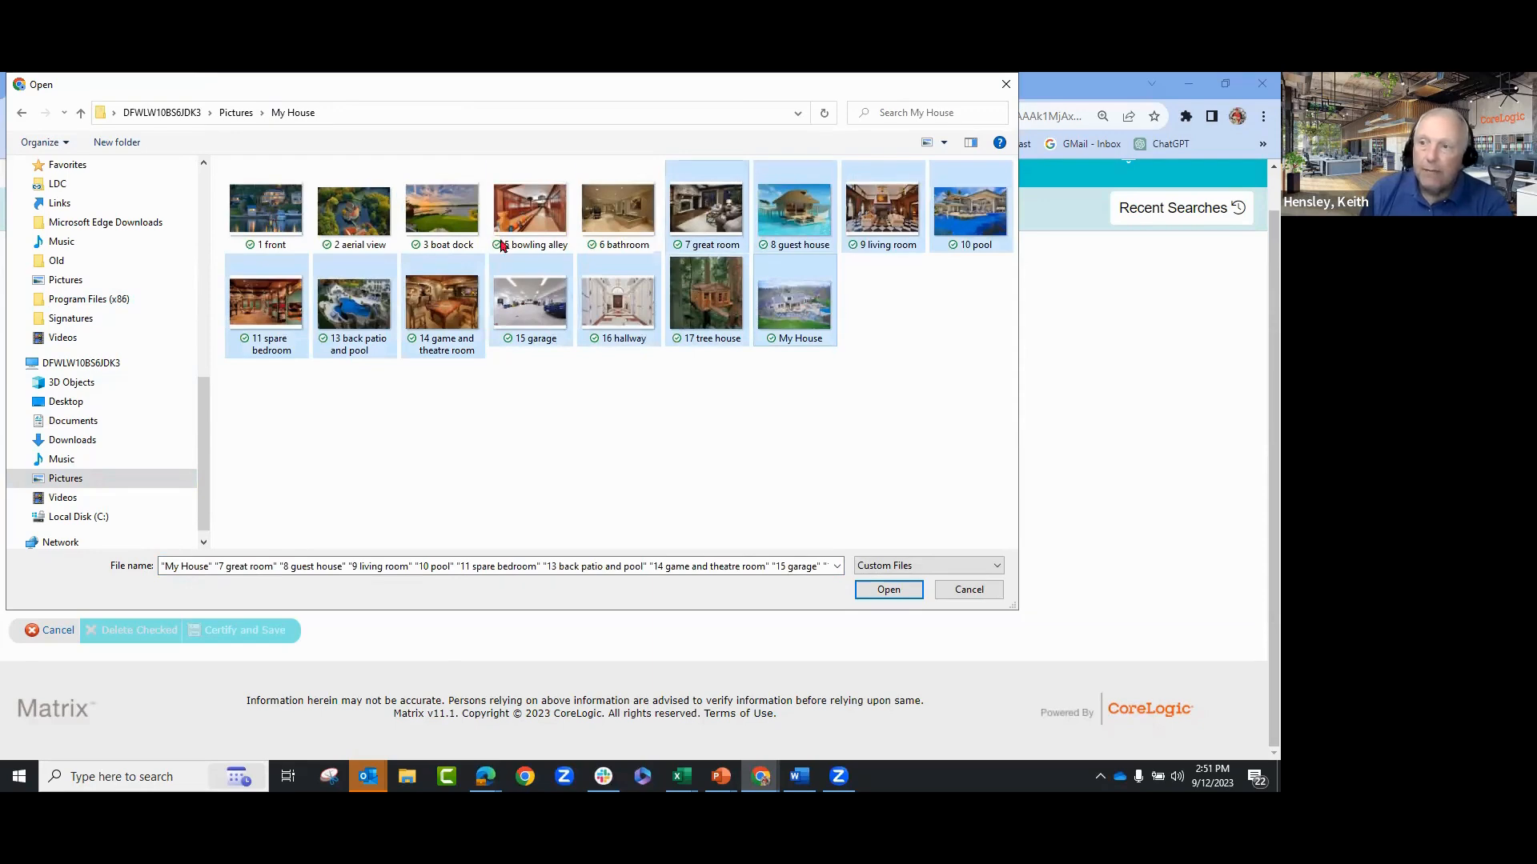
{"action": "left_click", "coordinate": [272, 214]}
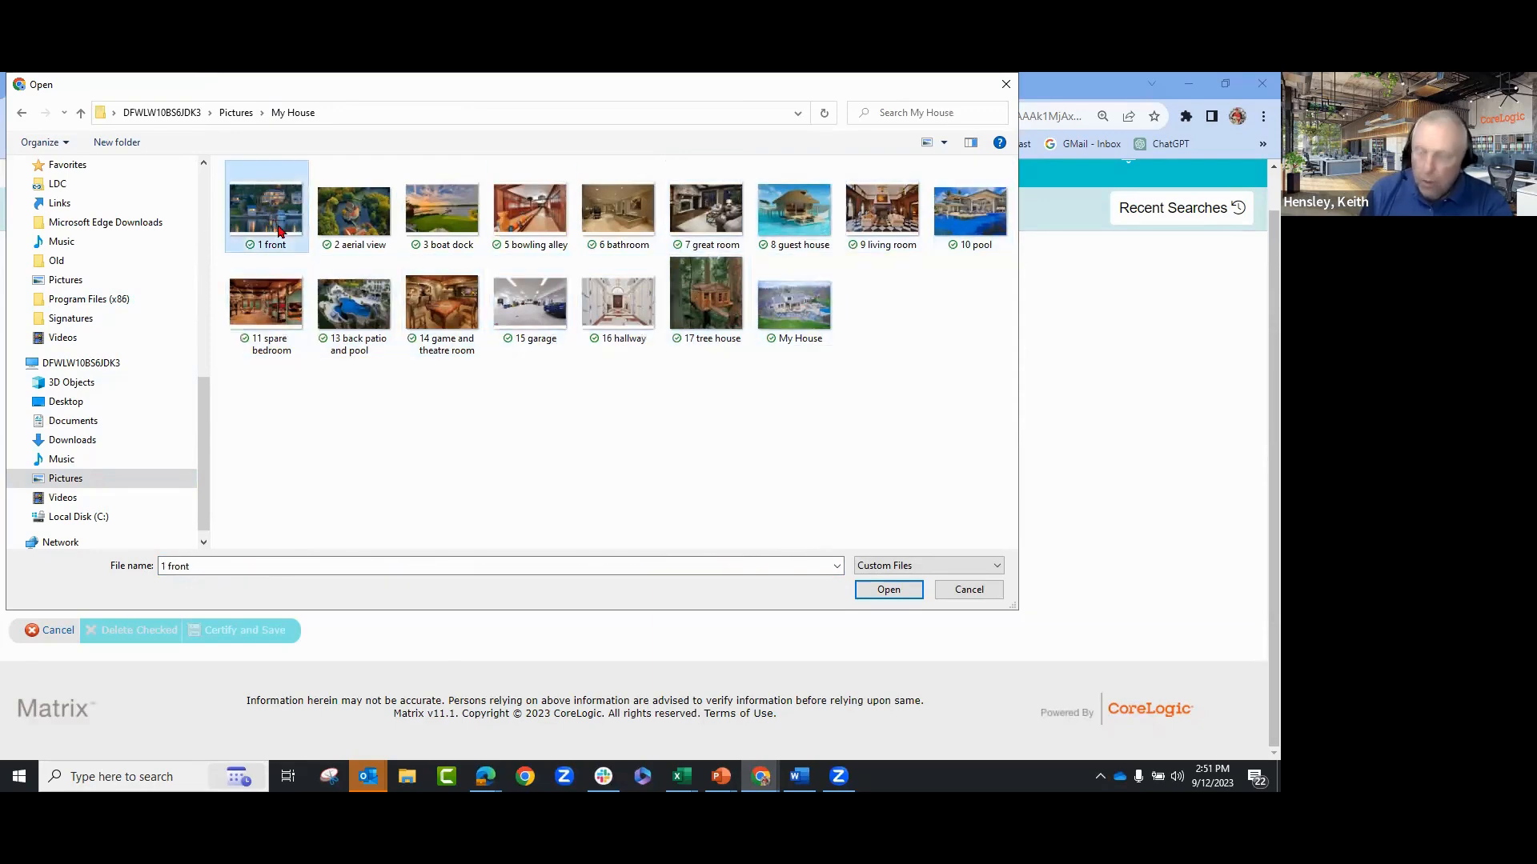
{"action": "left_click", "coordinate": [797, 332], "text": "shift"}
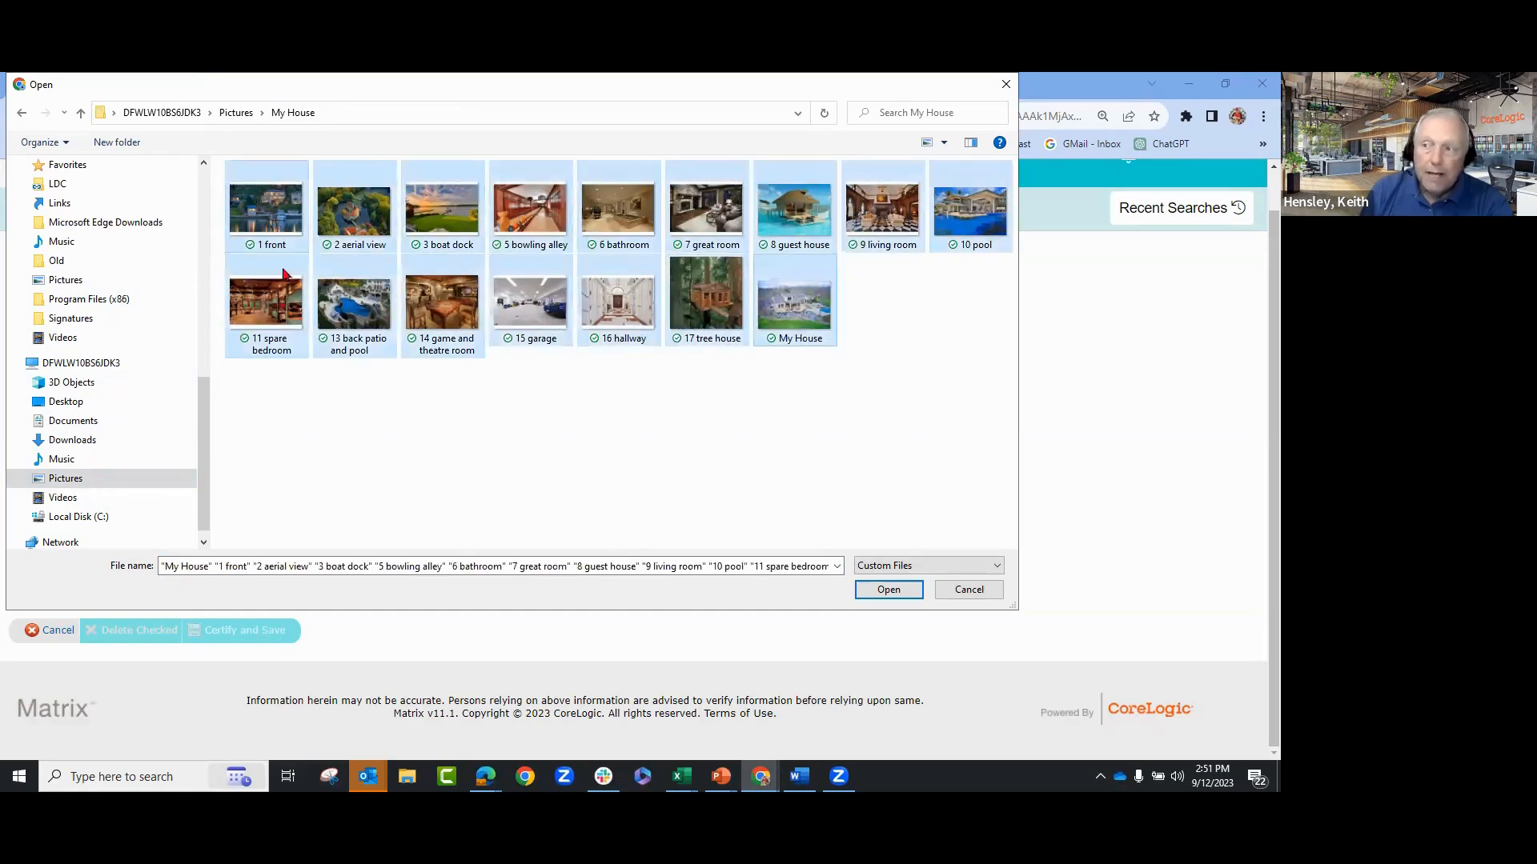
{"action": "left_click", "coordinate": [888, 590]}
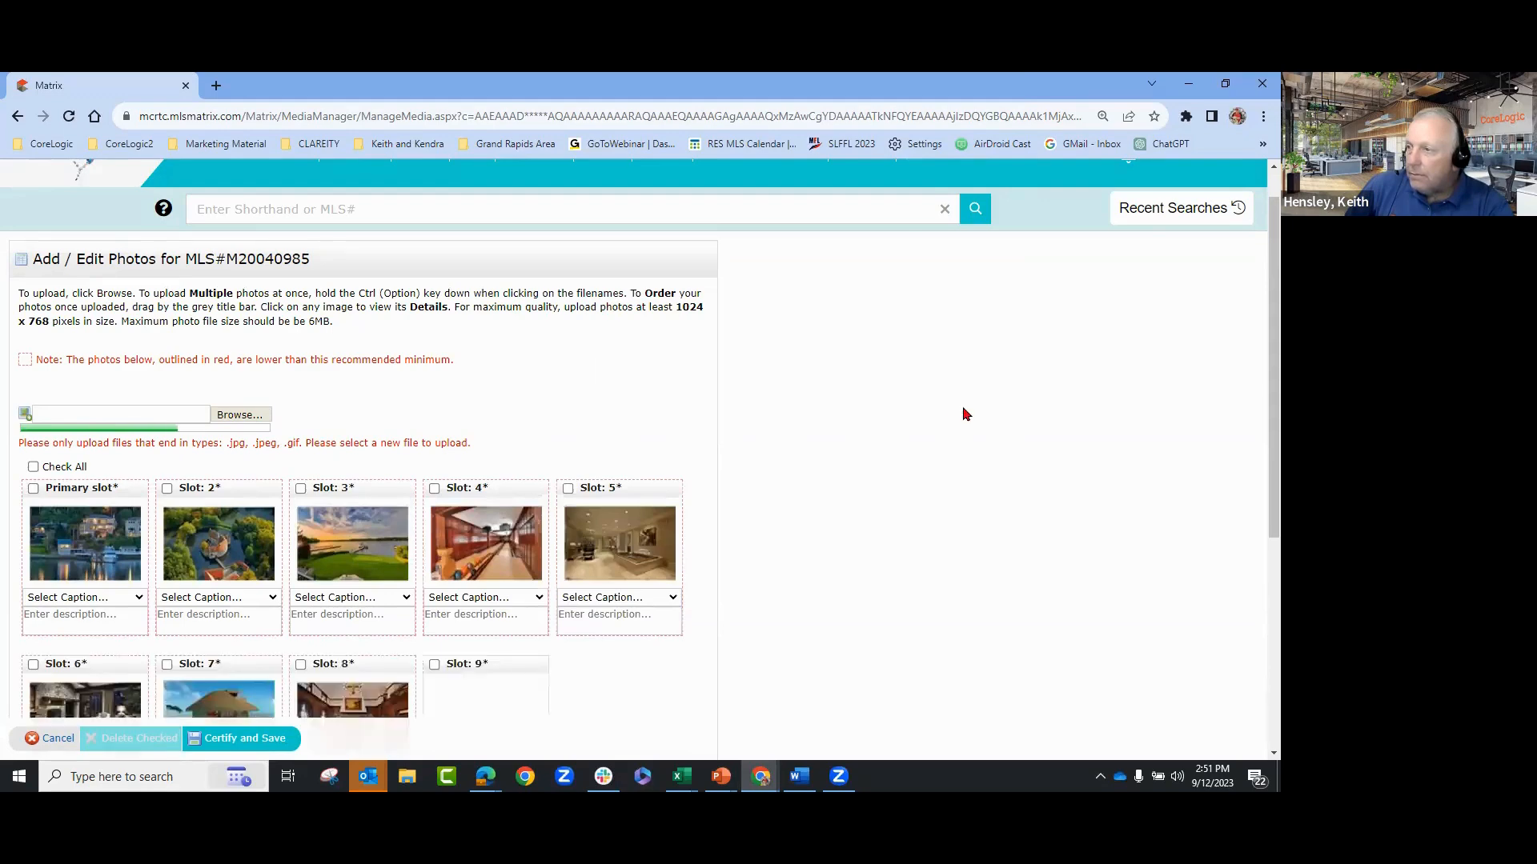
- Scroll the Add / Edit Photos page to review the 15 uploaded photos in slots 1–15
{"action": "scroll", "coordinate": [964, 411], "scroll_direction": "down", "scroll_amount": 2}
{"action": "scroll", "coordinate": [965, 411], "scroll_direction": "up", "scroll_amount": 1}
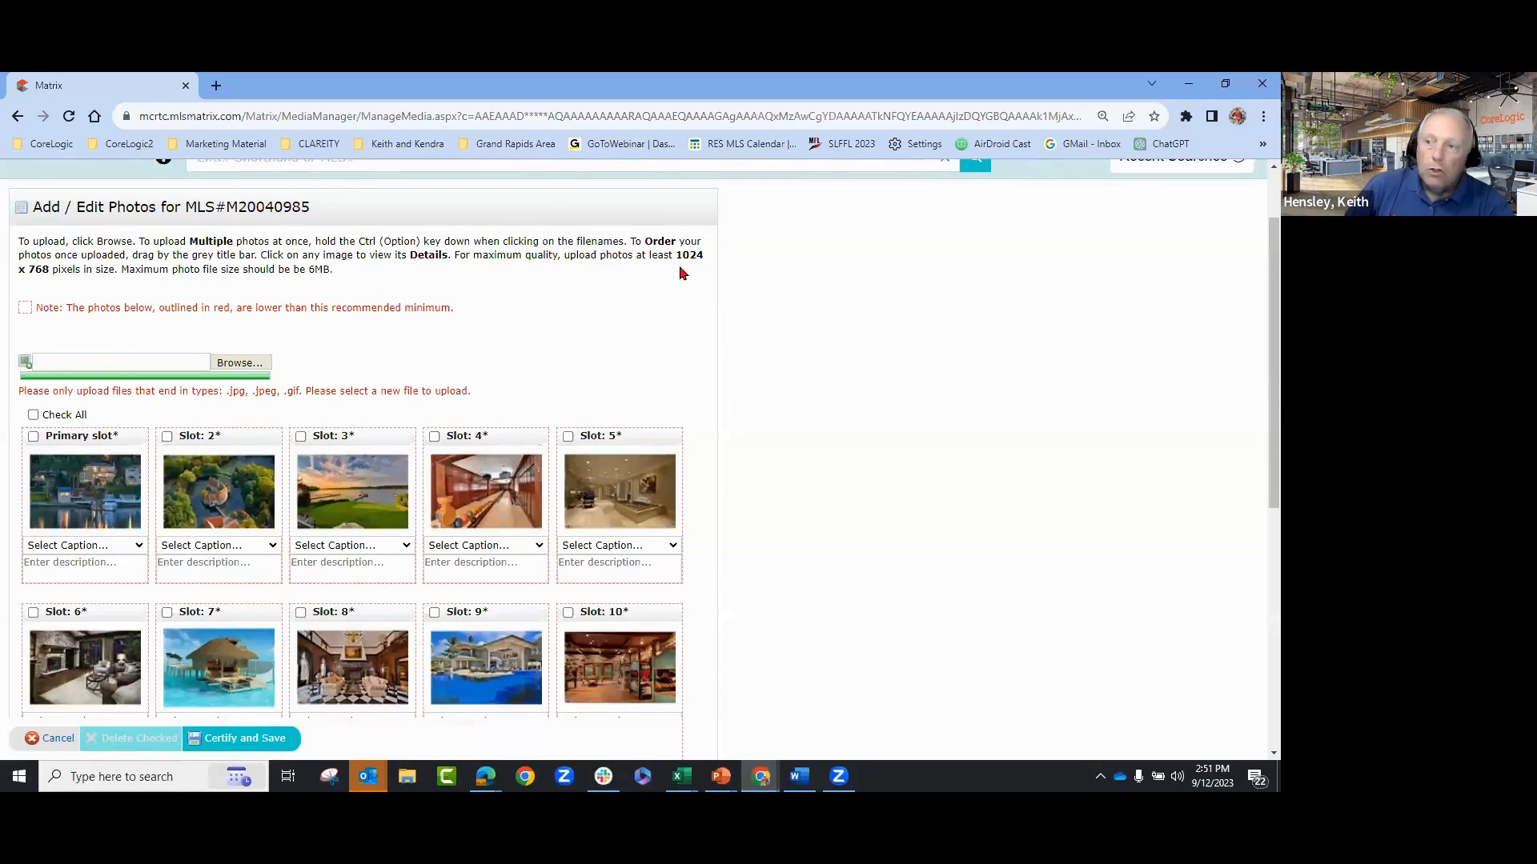
{"action": "scroll", "coordinate": [881, 368], "scroll_direction": "down", "scroll_amount": 1}
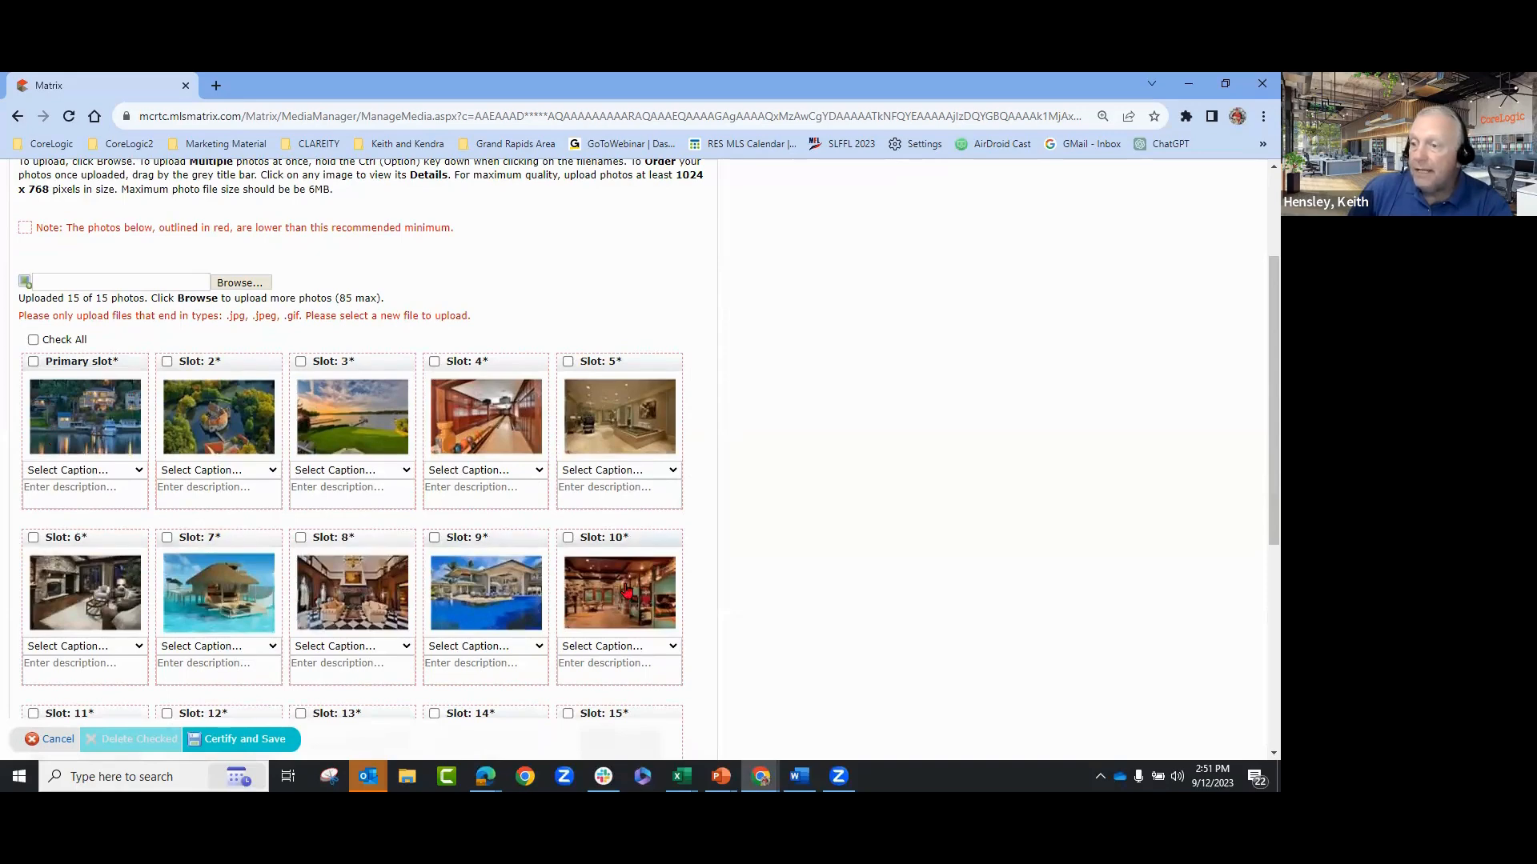
{"action": "scroll", "coordinate": [844, 460], "scroll_direction": "up", "scroll_amount": 1}
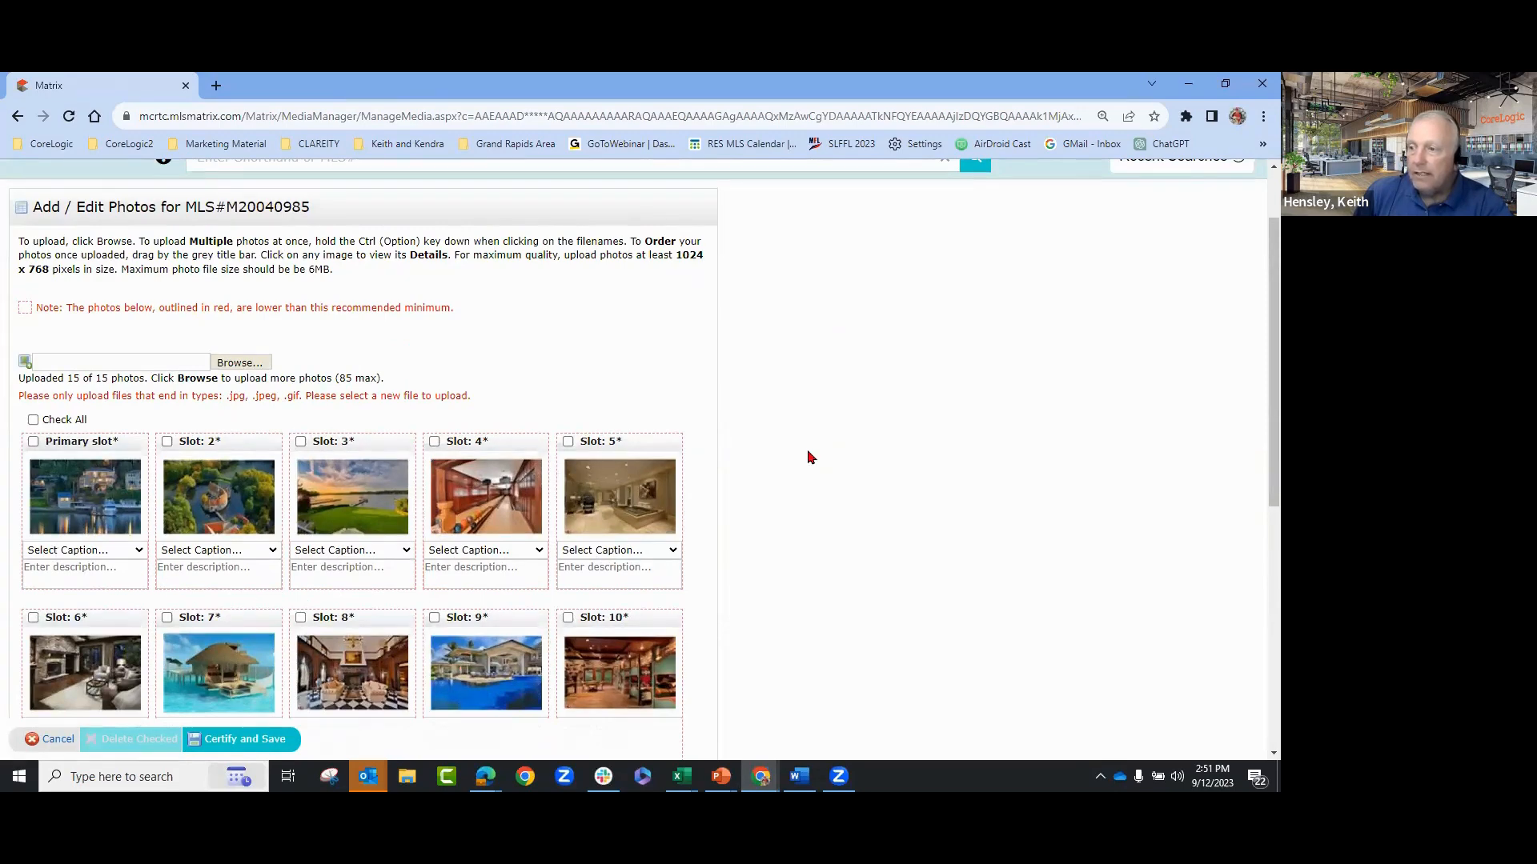
{"action": "scroll", "coordinate": [797, 461], "scroll_direction": "down", "scroll_amount": 3}
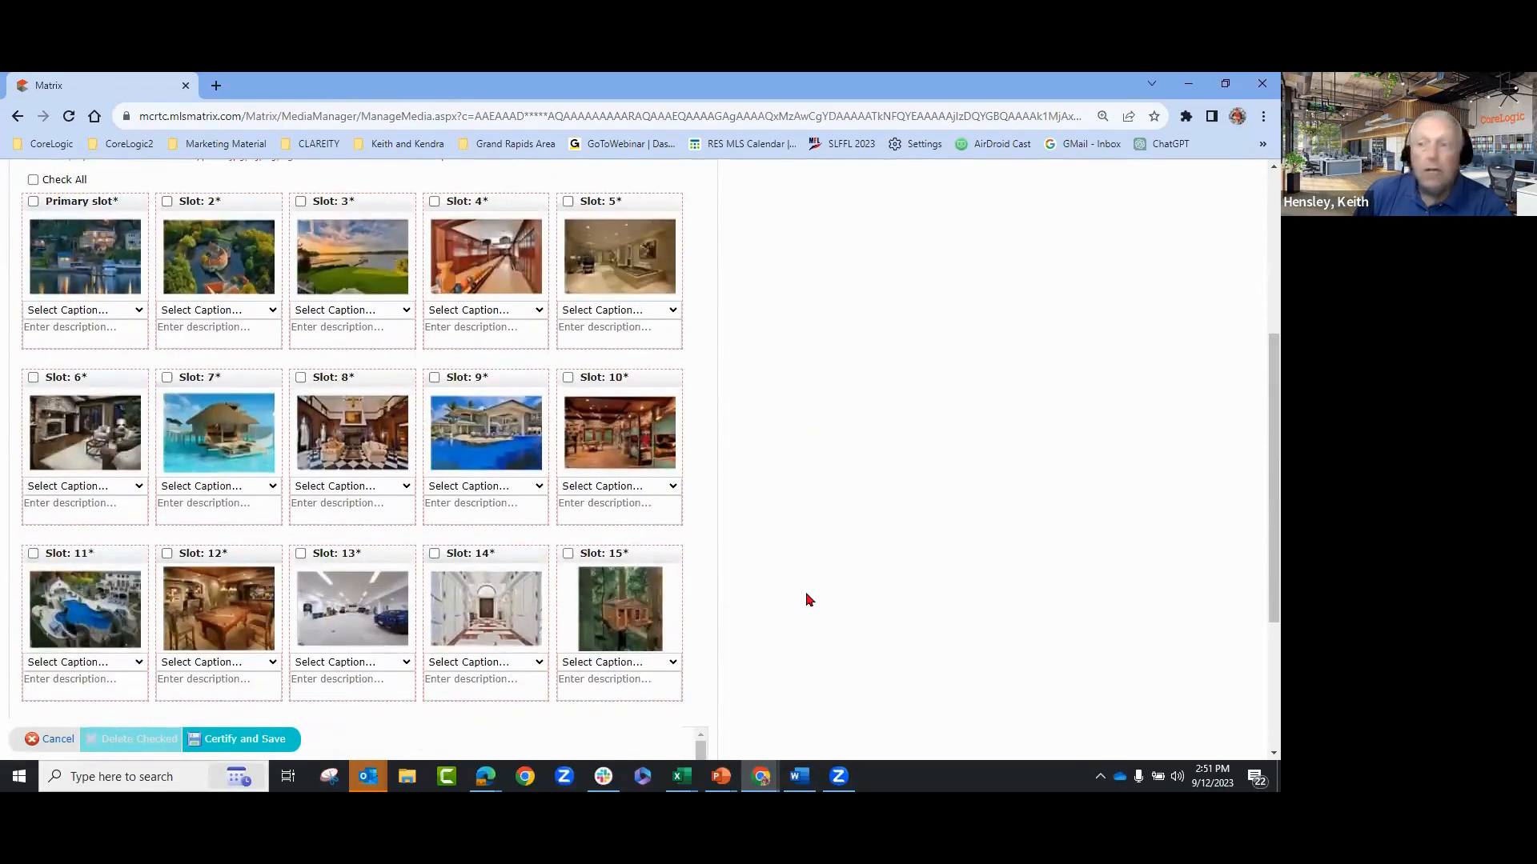
{"action": "scroll", "coordinate": [806, 594], "scroll_direction": "up", "scroll_amount": 3}
{"action": "scroll", "coordinate": [1053, 422], "scroll_direction": "down", "scroll_amount": 2}
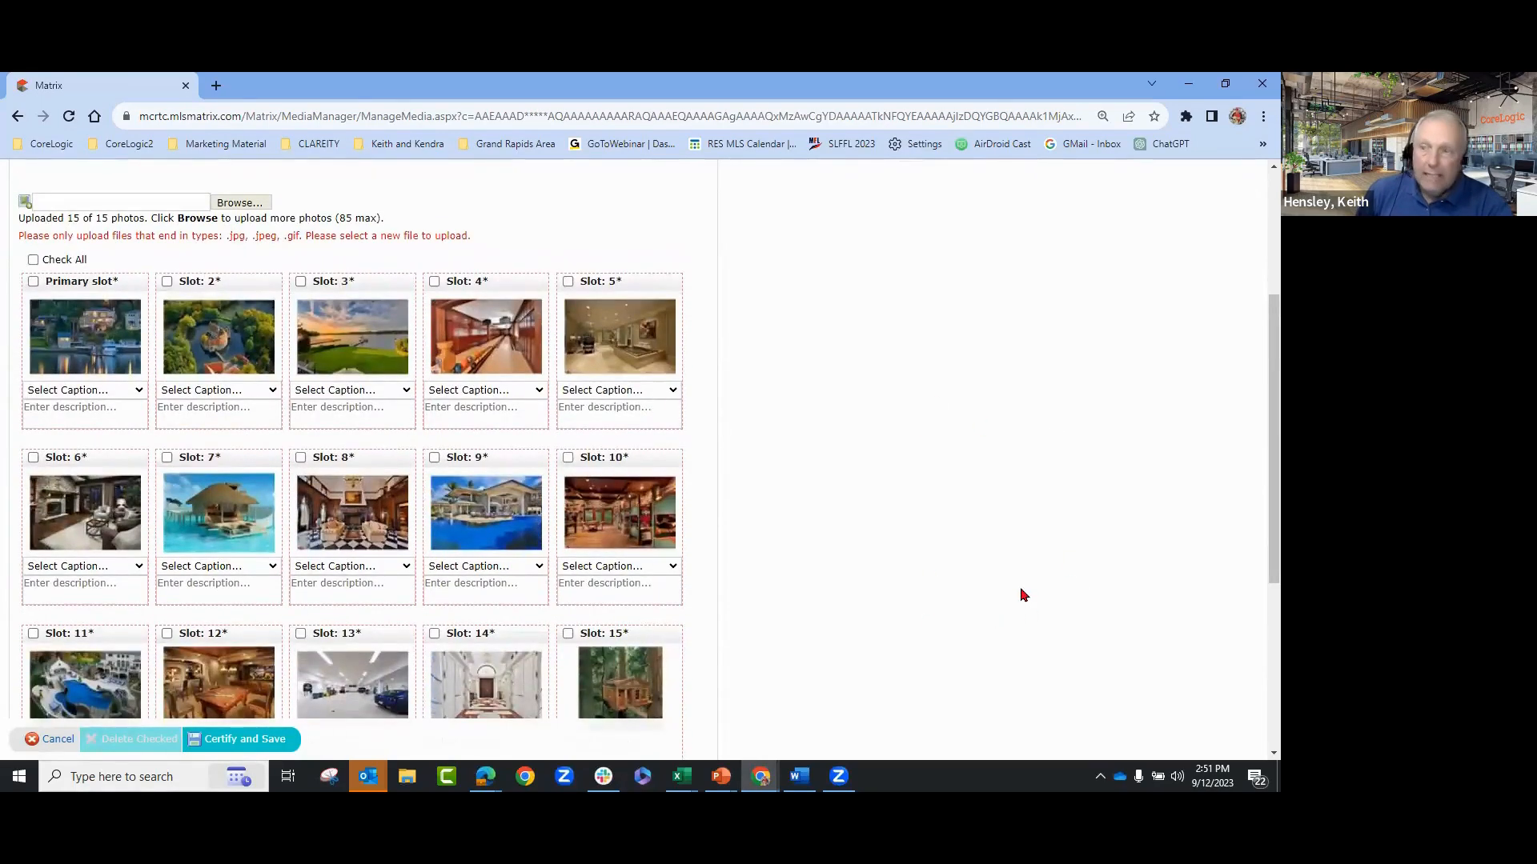
{"action": "scroll", "coordinate": [1001, 650], "scroll_direction": "down", "scroll_amount": 1}
- Drag the treehouse photo up from slot 15 and place the water bungalow photo in slot 2
{"action": "left_click_drag", "start_coordinate": [614, 560], "coordinate": [201, 226]}
{"action": "left_click_drag", "start_coordinate": [317, 348], "coordinate": [227, 213]}
{"action": "left_click_drag", "start_coordinate": [363, 227], "coordinate": [216, 232]}
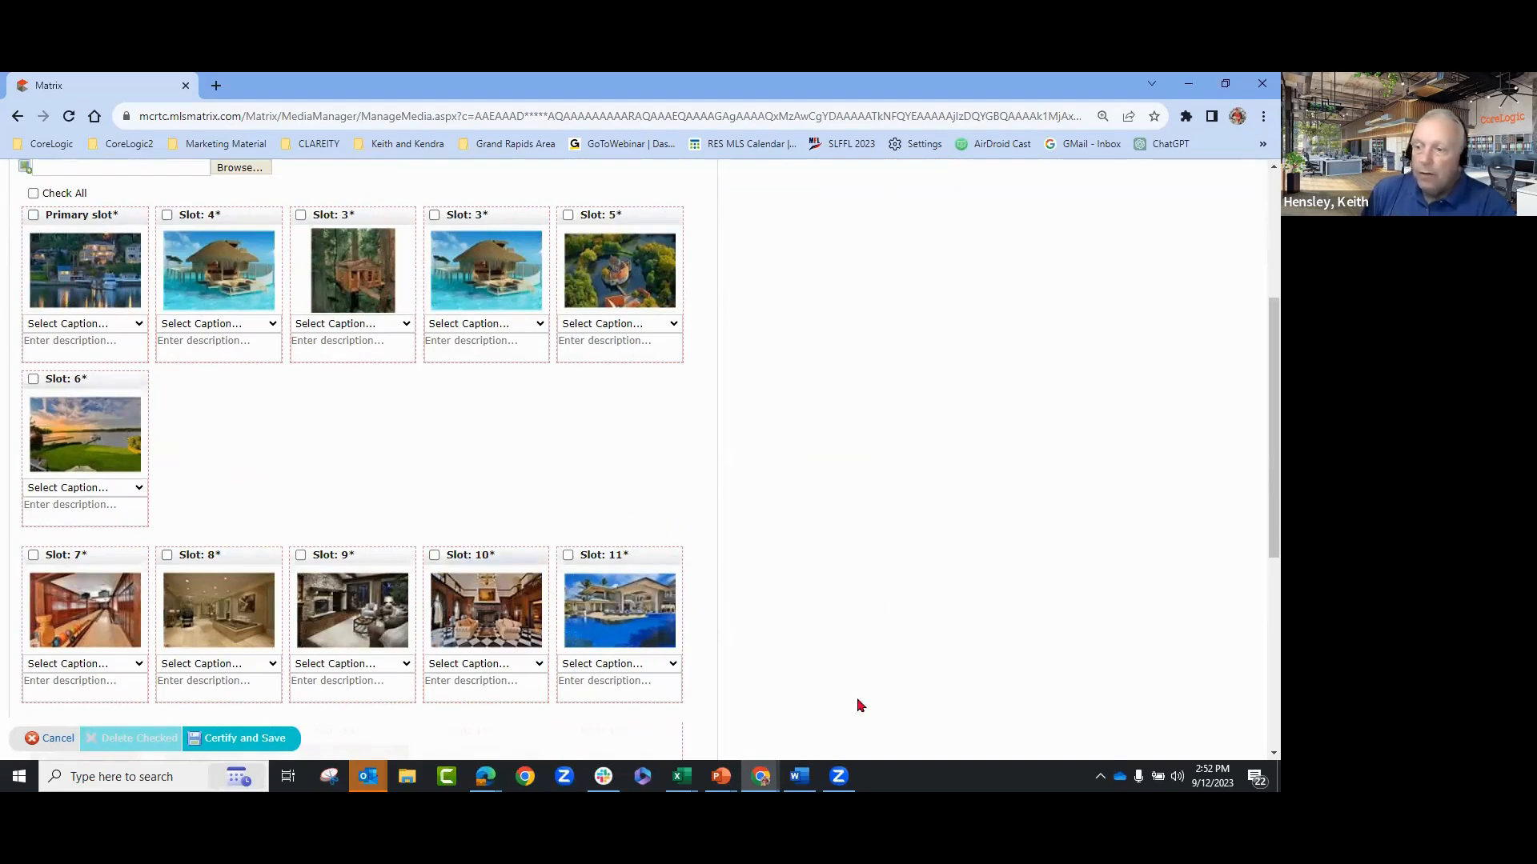
- Give the primary lakefront photo the caption Front of Structure
{"action": "left_click", "coordinate": [124, 325]}
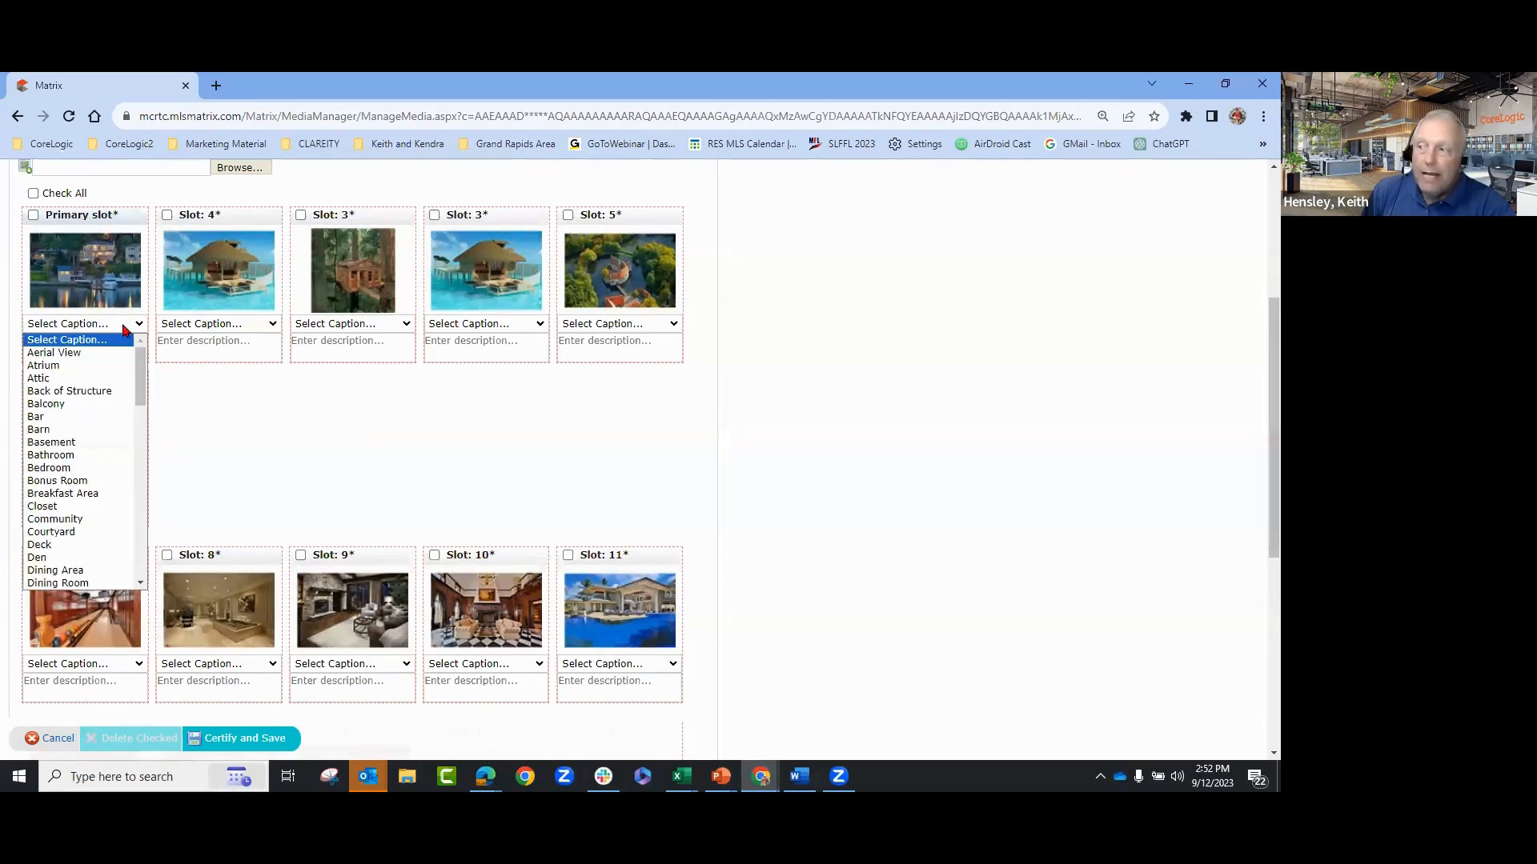
{"action": "scroll", "coordinate": [92, 461], "scroll_direction": "down", "scroll_amount": 3}
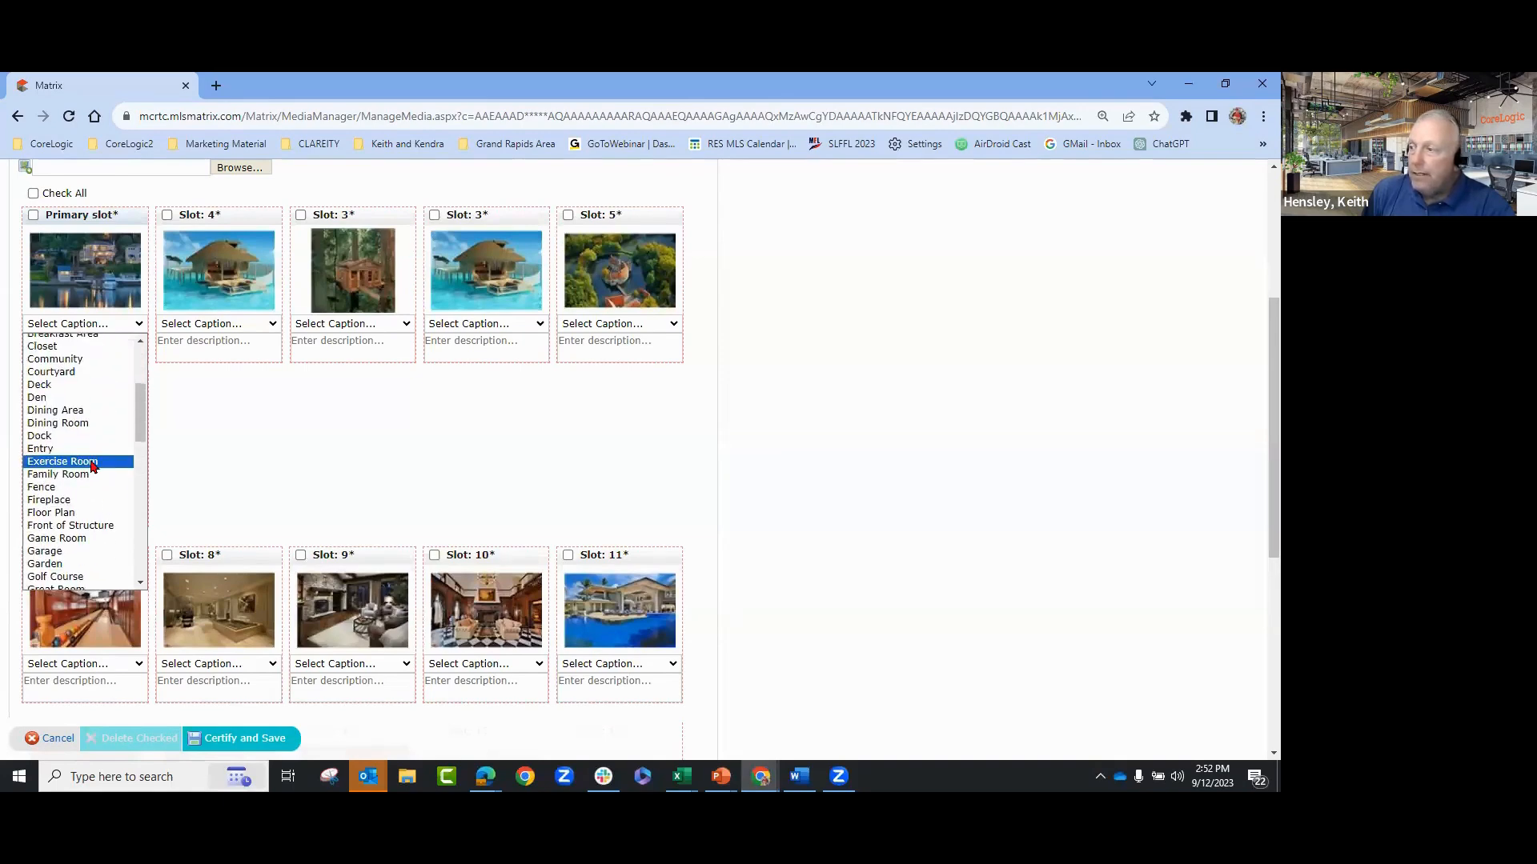
{"action": "left_click", "coordinate": [73, 525]}
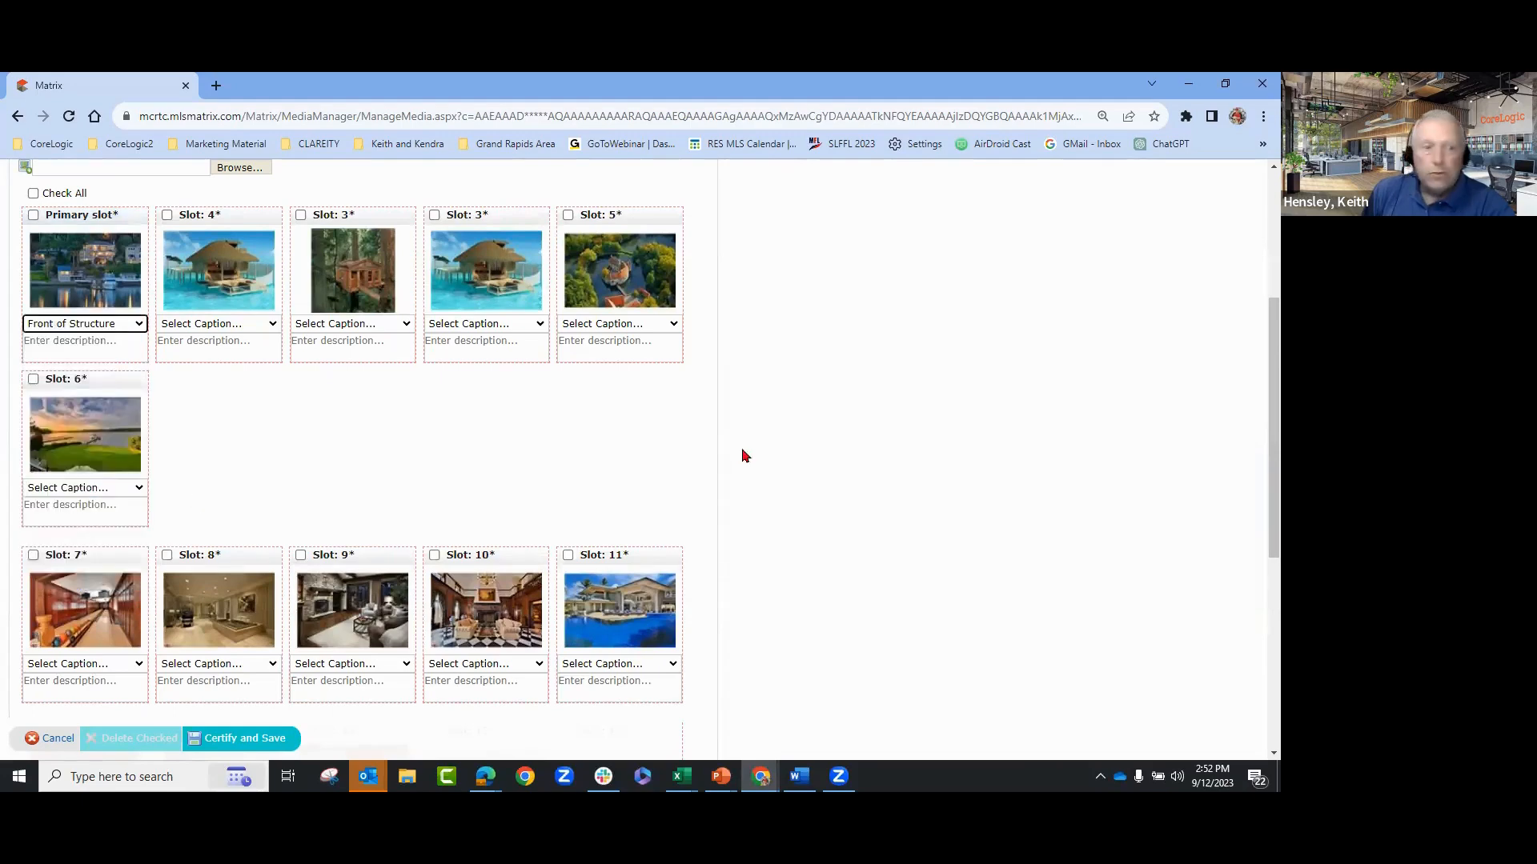
{"action": "scroll", "coordinate": [984, 477], "scroll_direction": "up", "scroll_amount": 1}
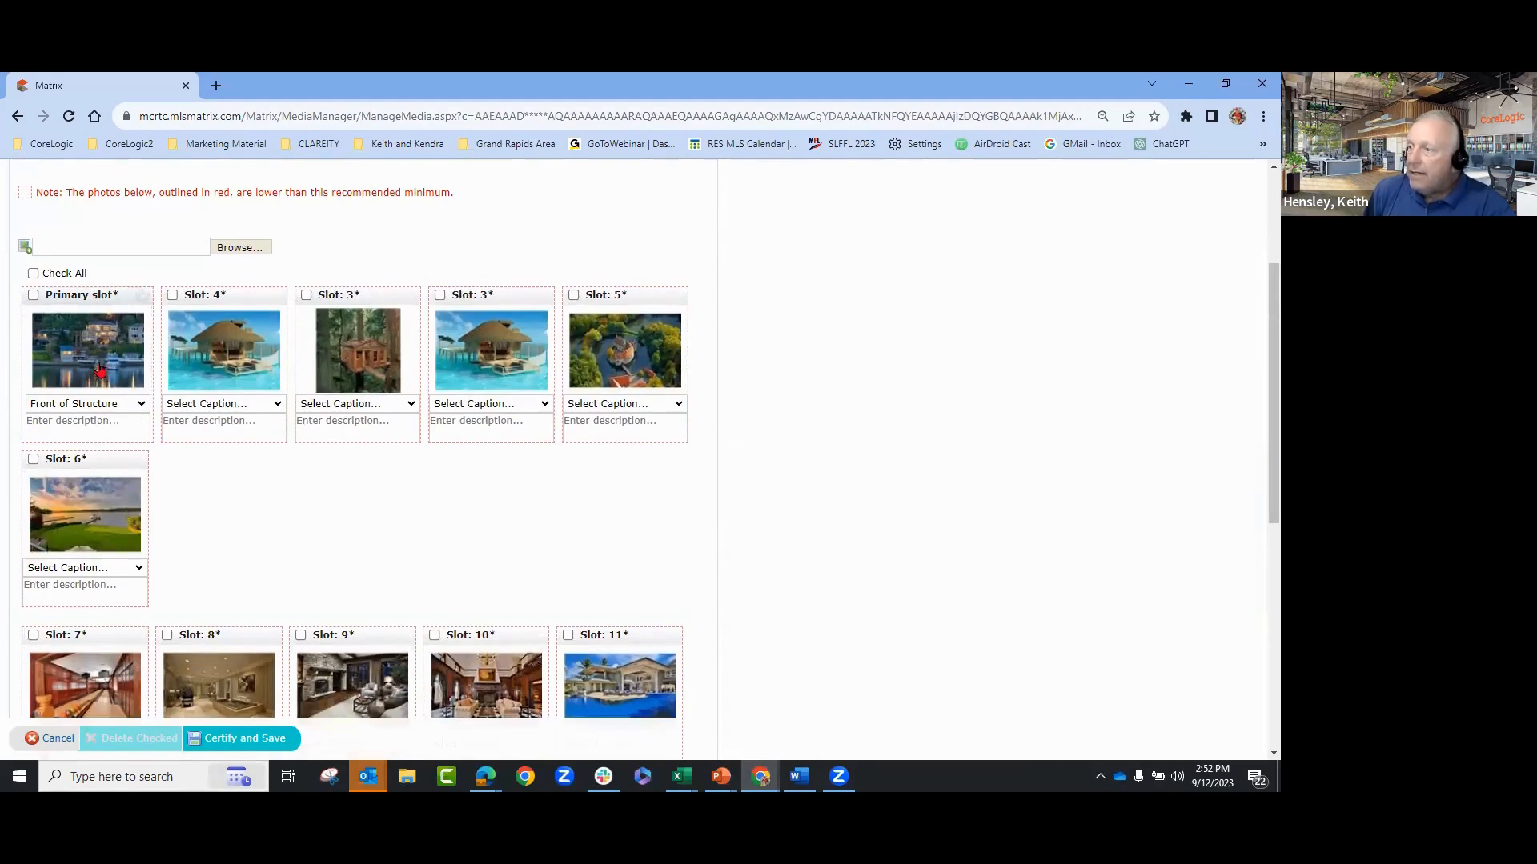
- Open the primary photo's enlarged details and close them without saving a description
{"action": "left_click", "coordinate": [97, 422]}
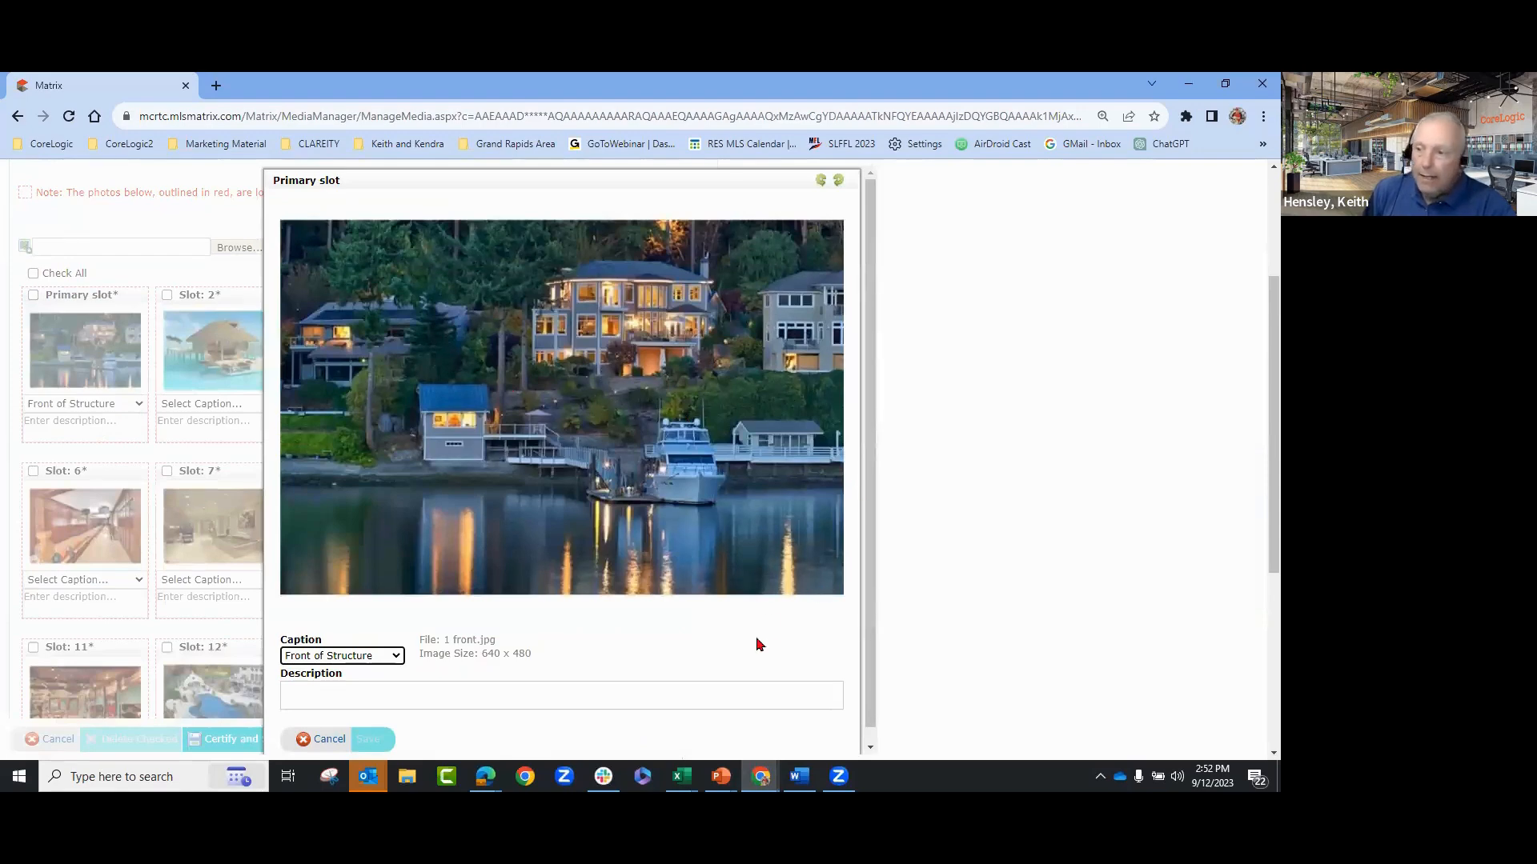
{"action": "scroll", "coordinate": [480, 661], "scroll_direction": "down", "scroll_amount": 1}
{"action": "left_click", "coordinate": [359, 682]}
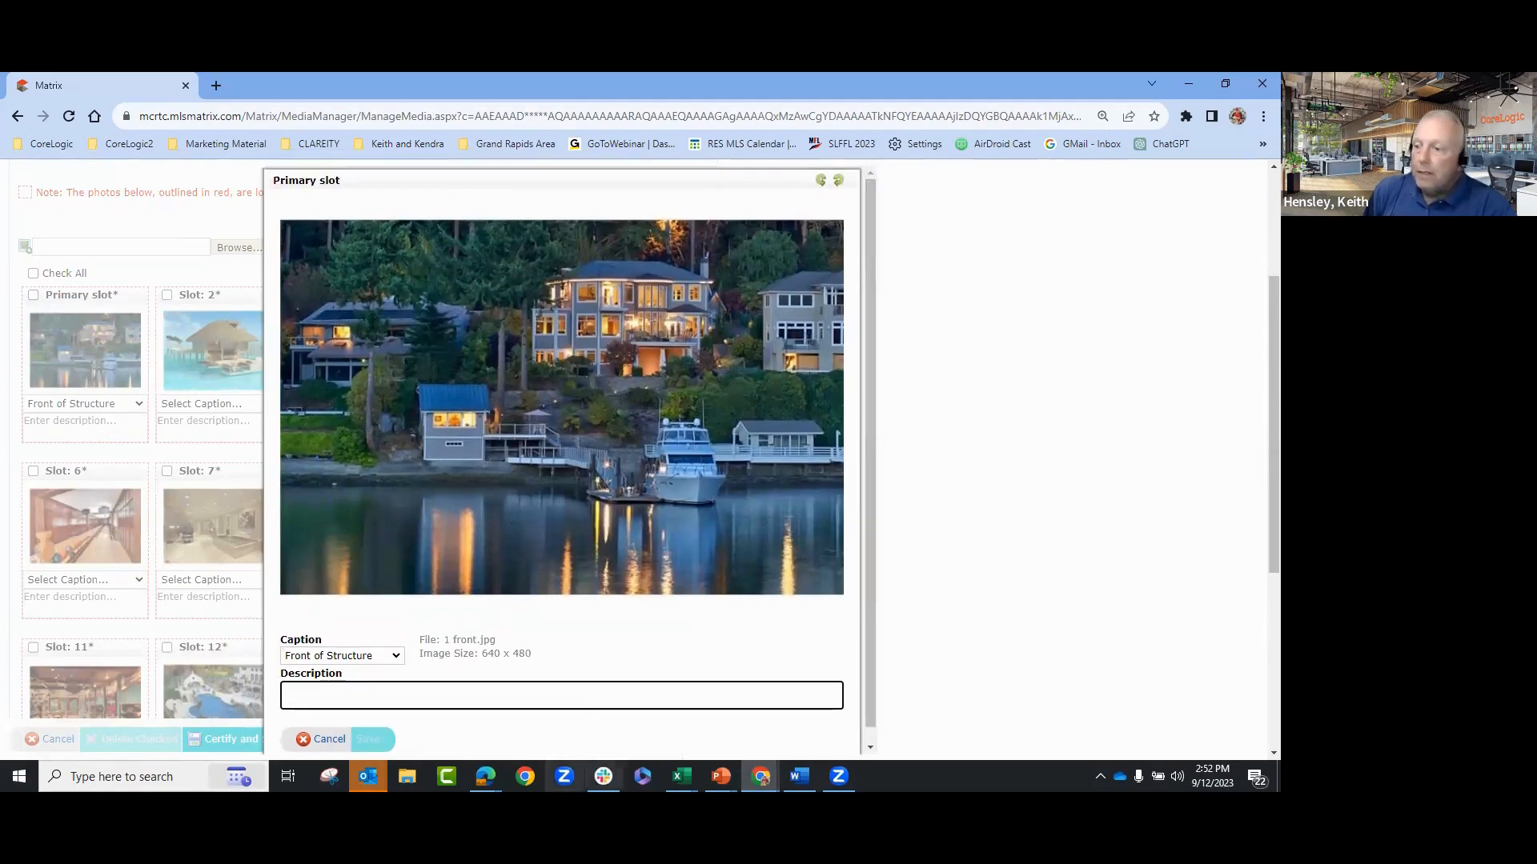
{"action": "left_click", "coordinate": [319, 724]}
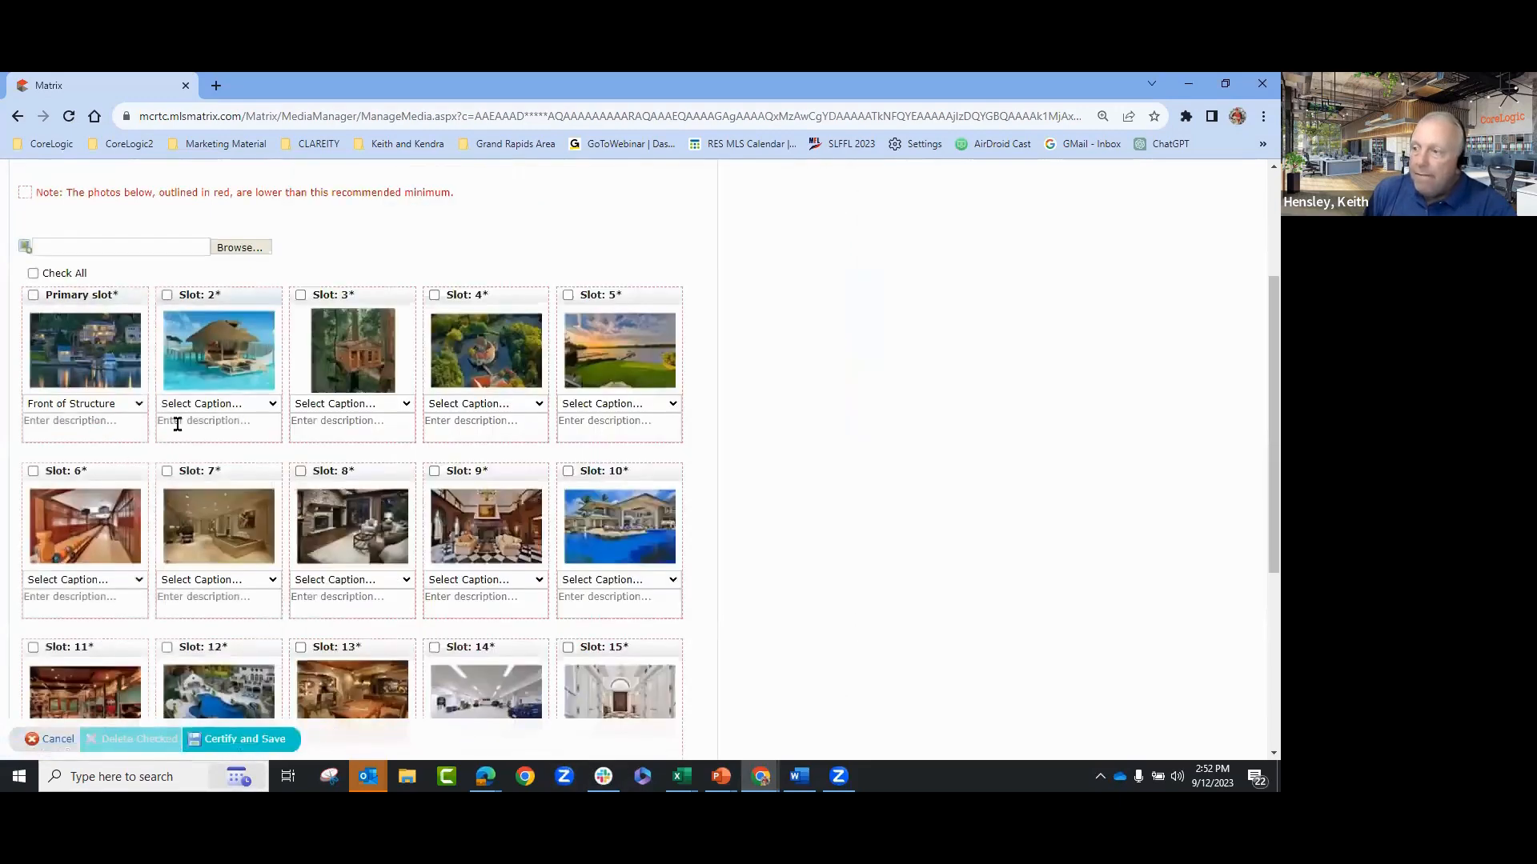
{"action": "left_click", "coordinate": [613, 434]}
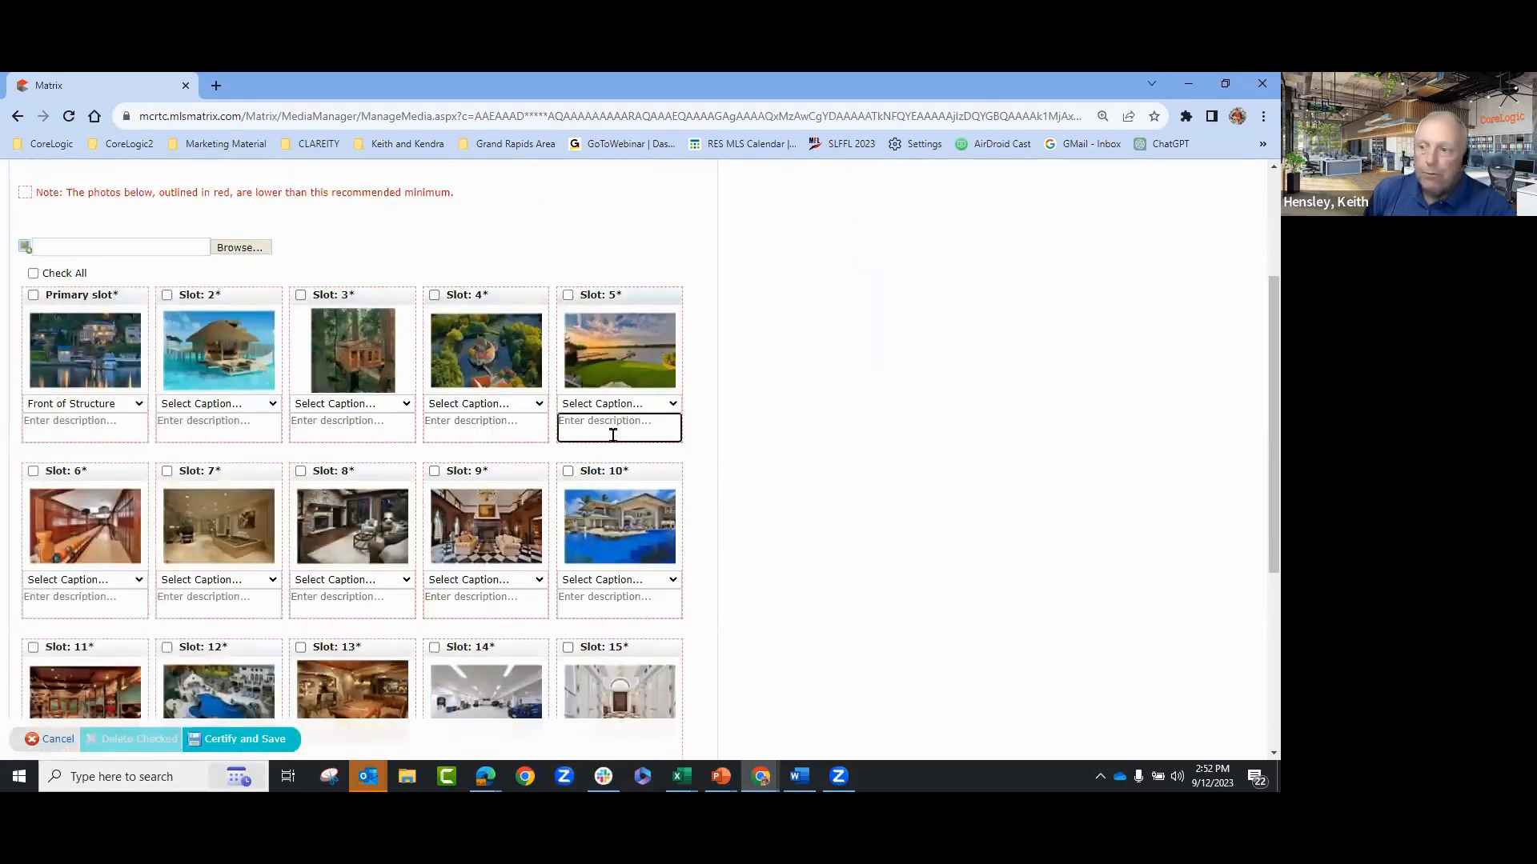
{"action": "scroll", "coordinate": [866, 483], "scroll_direction": "down", "scroll_amount": 3}
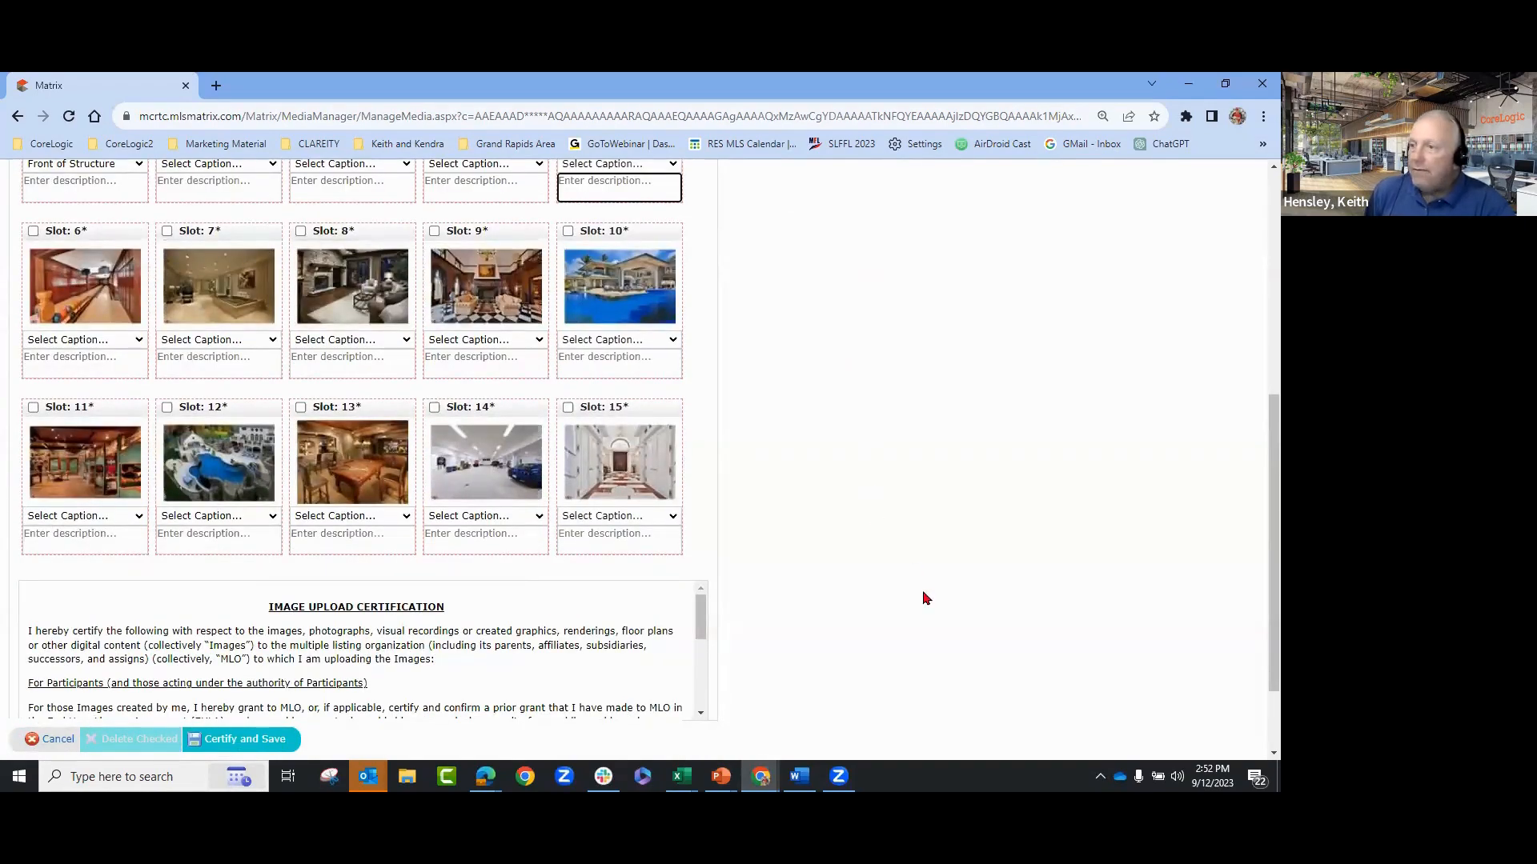
{"action": "scroll", "coordinate": [926, 599], "scroll_direction": "up", "scroll_amount": 3}
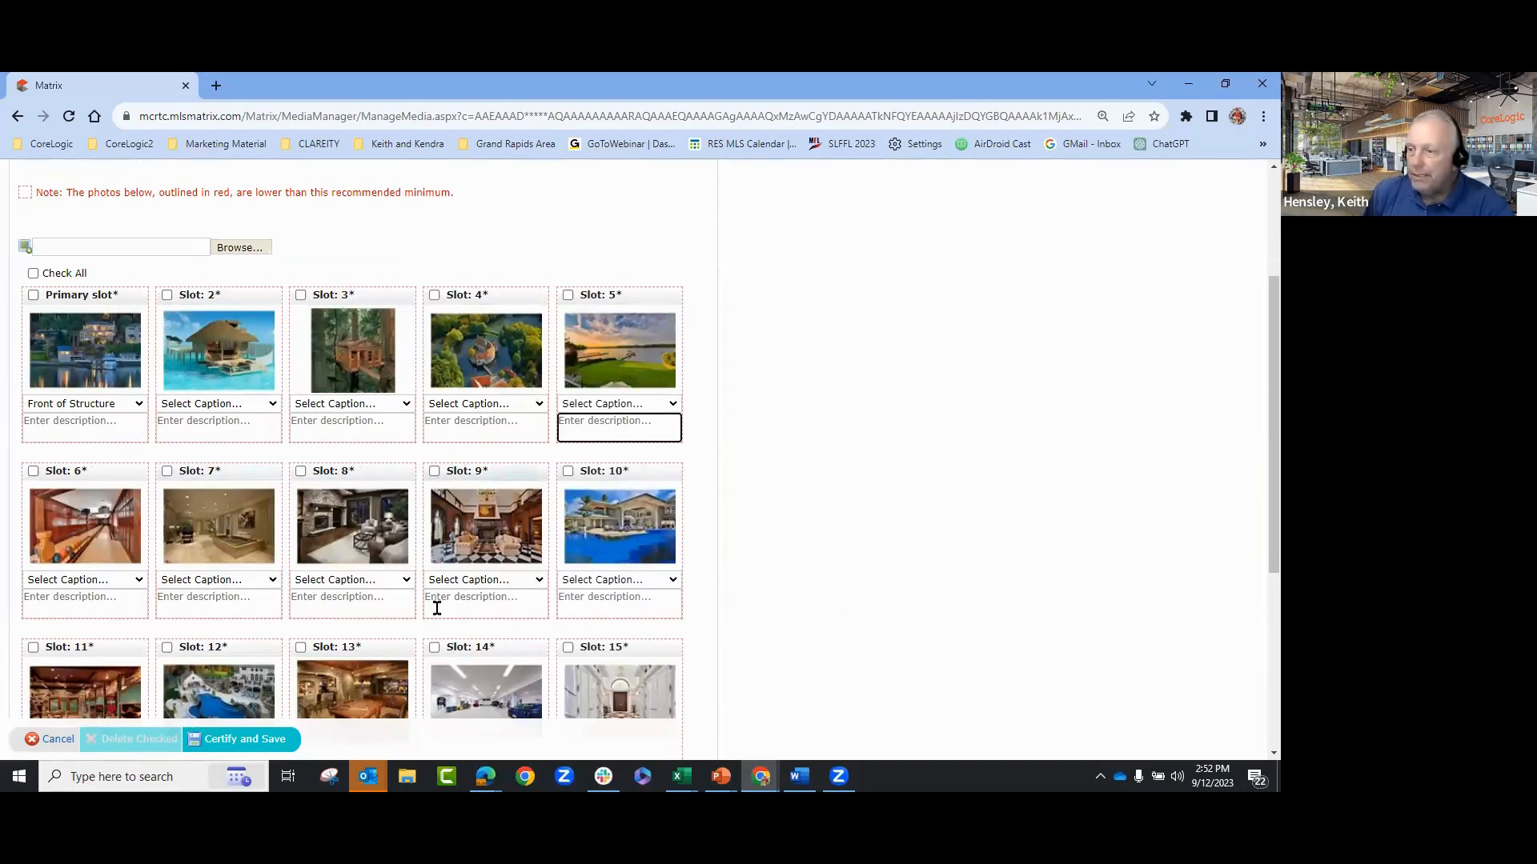
{"action": "left_click", "coordinate": [342, 602]}
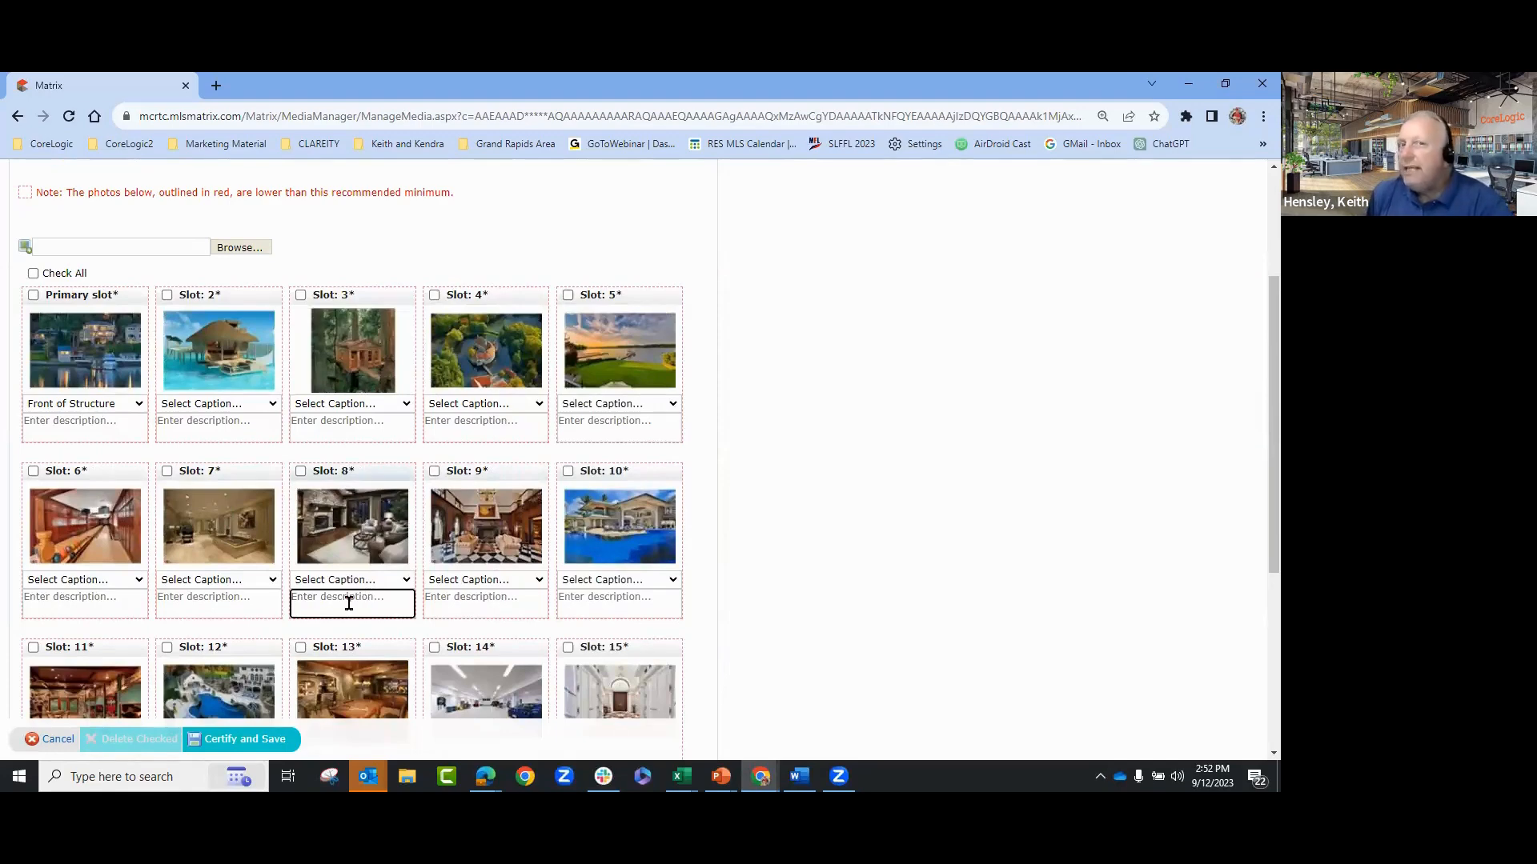
{"action": "scroll", "coordinate": [886, 563], "scroll_direction": "down", "scroll_amount": 2}
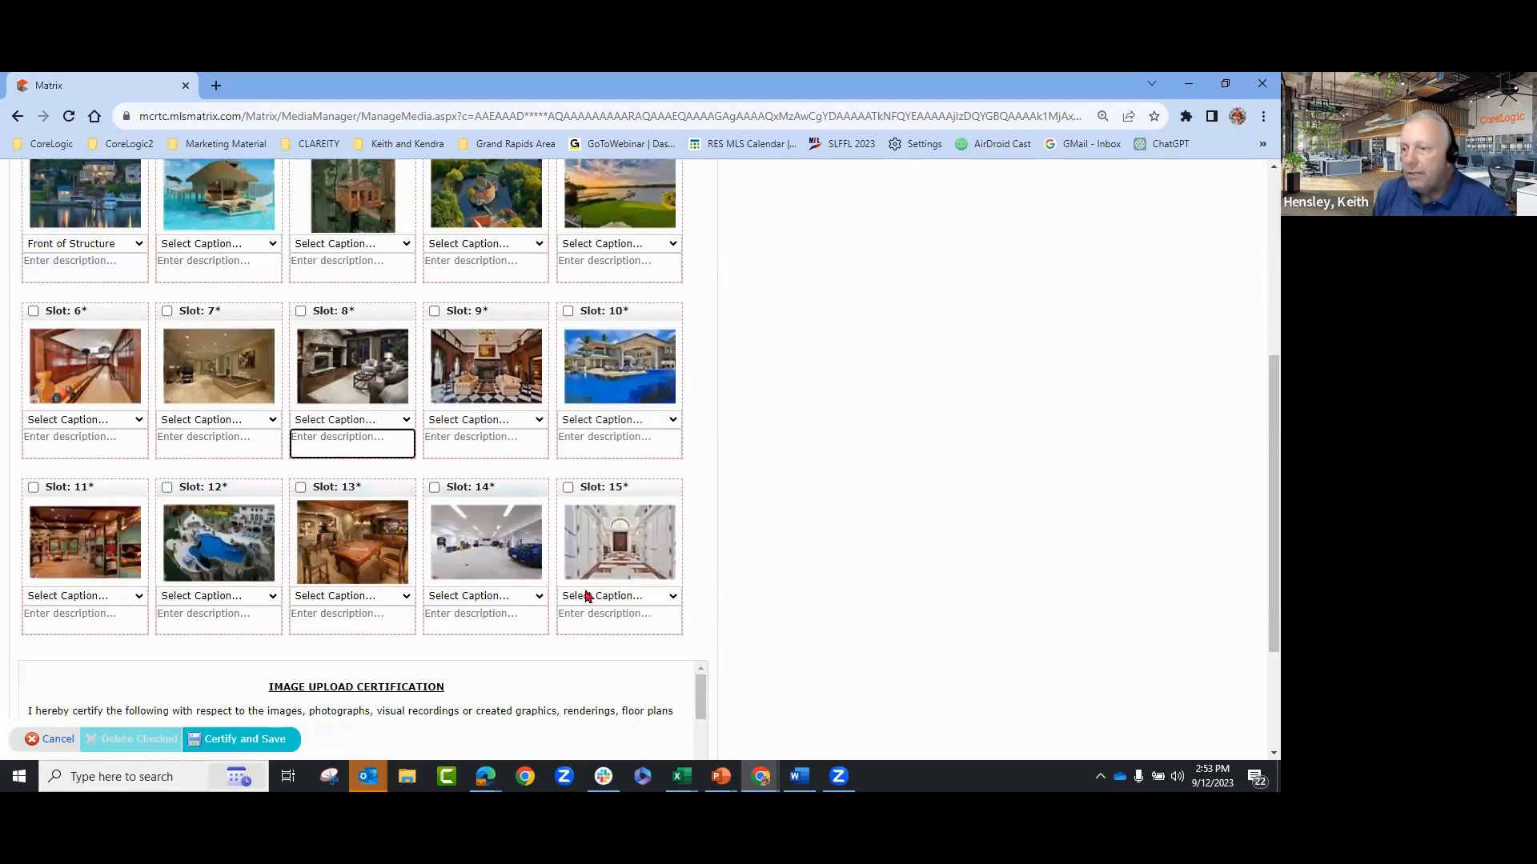
{"action": "scroll", "coordinate": [894, 601], "scroll_direction": "up", "scroll_amount": 3}
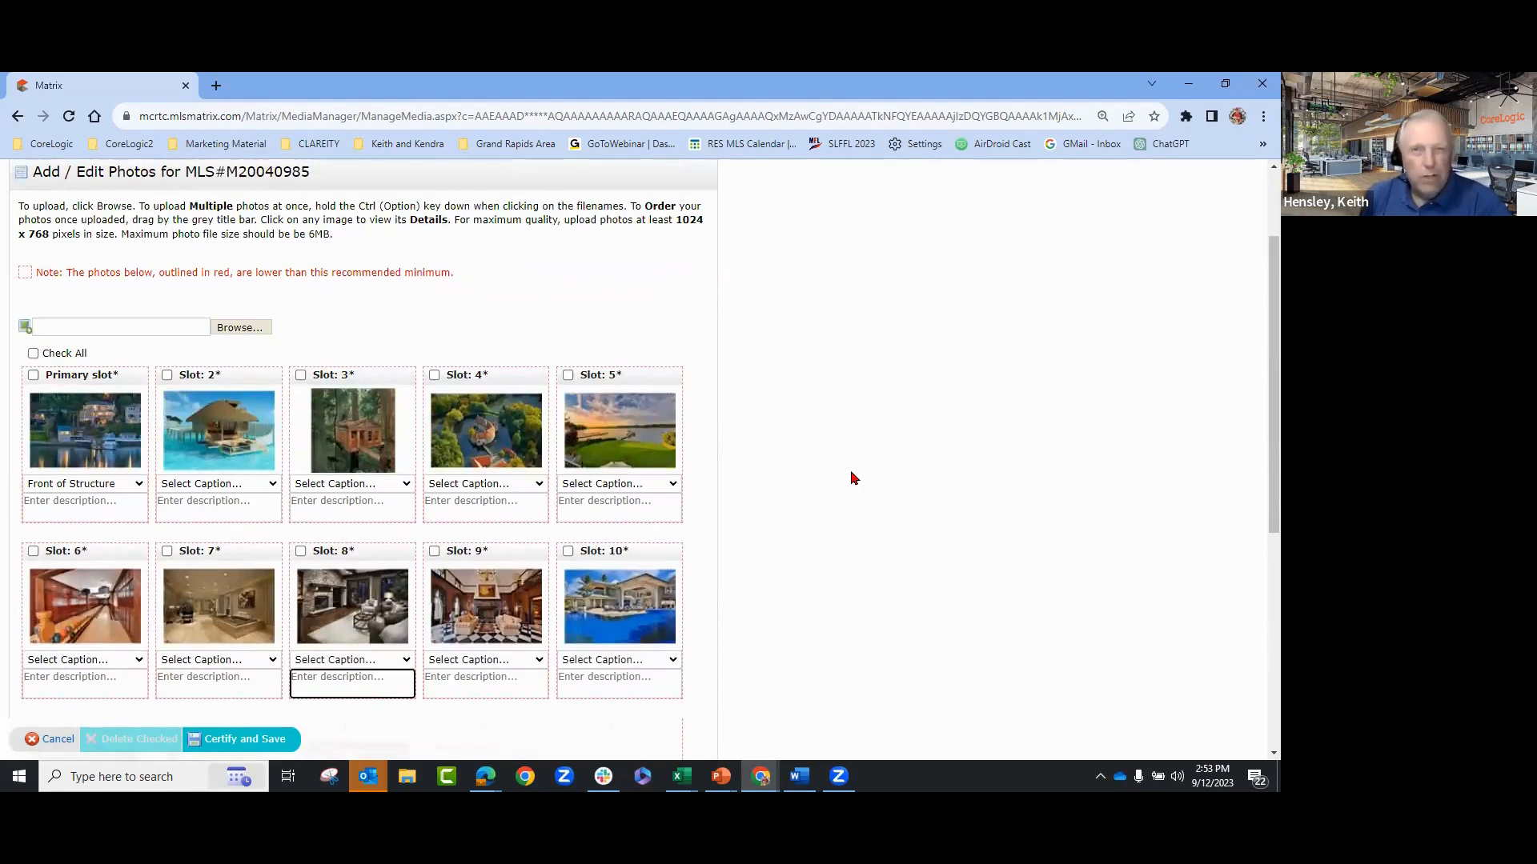
- Caption the slot 4 aerial photo 'Aerial View' after checking slot 3's caption choices
{"action": "left_click", "coordinate": [349, 483]}
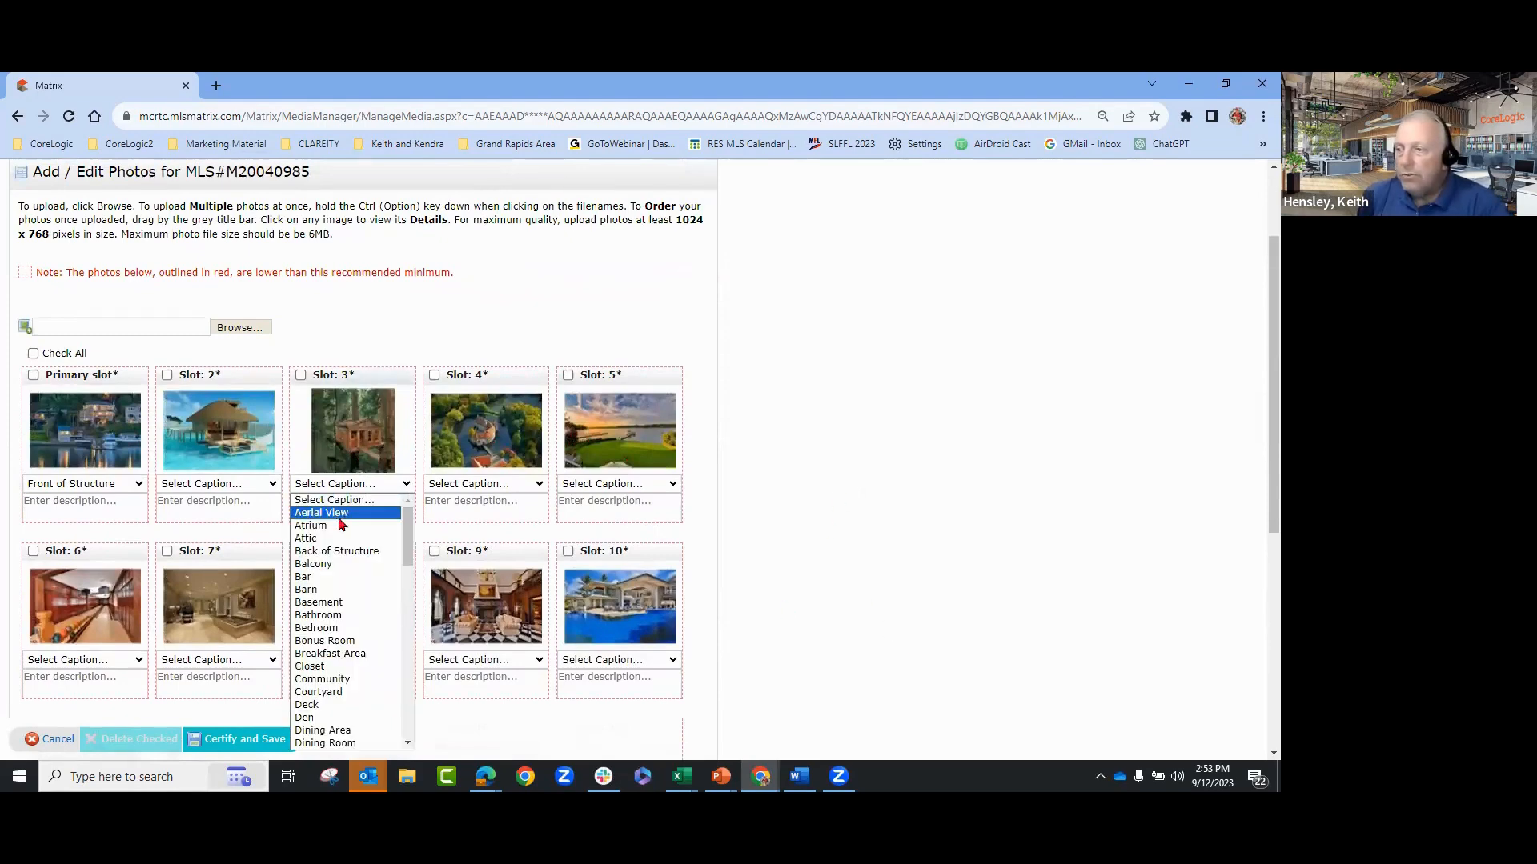
{"action": "left_click", "coordinate": [486, 485]}
{"action": "left_click", "coordinate": [472, 513]}
- Caption the slot 5 sunset photo 'Dock'
{"action": "left_click", "coordinate": [608, 484]}
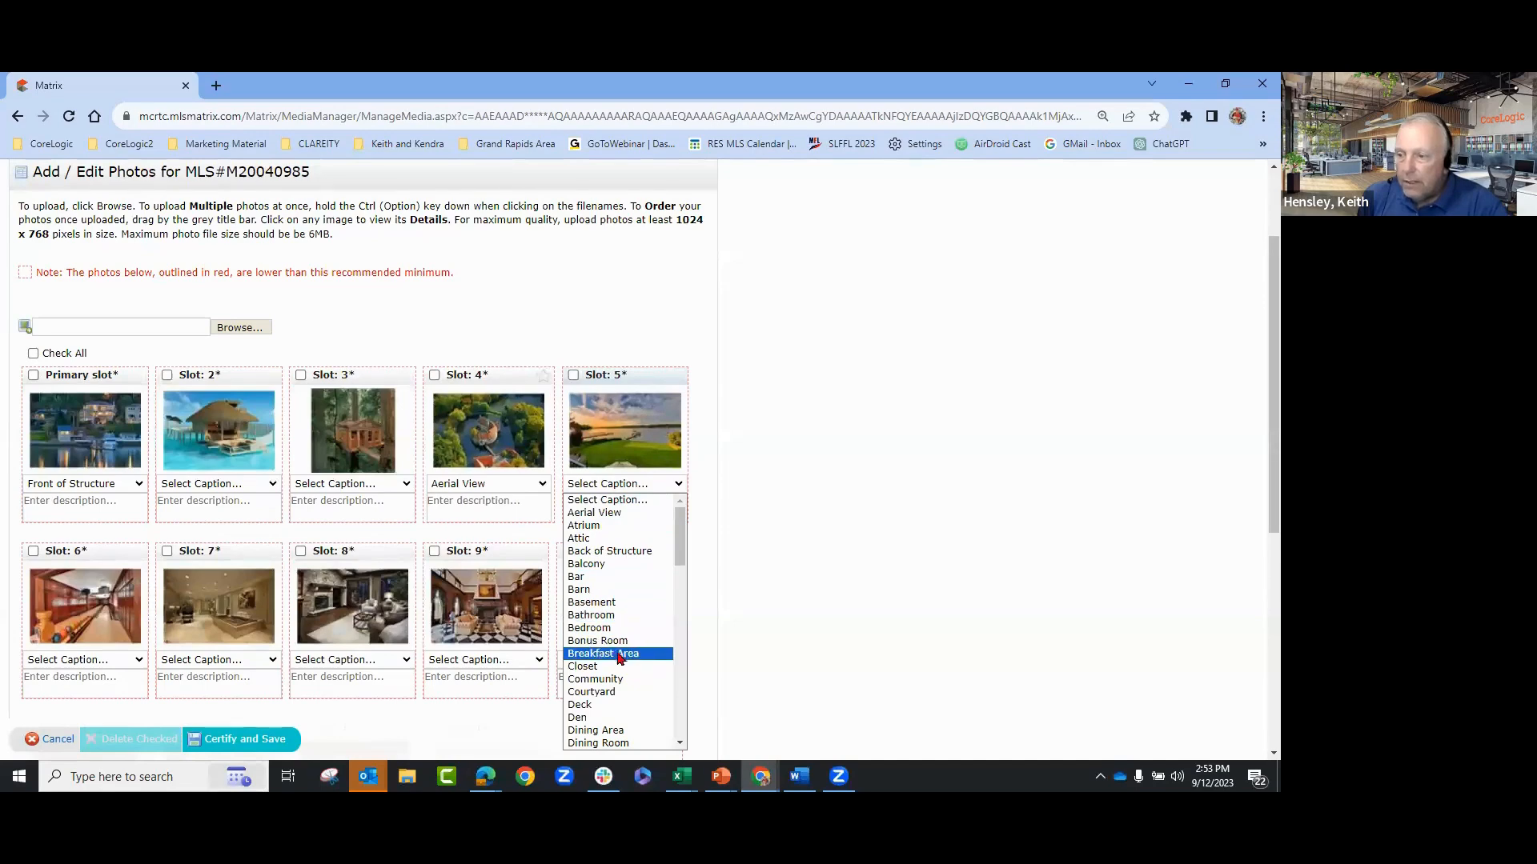
{"action": "left_click", "coordinate": [680, 744]}
{"action": "left_click", "coordinate": [681, 746]}
{"action": "left_click", "coordinate": [609, 662]}
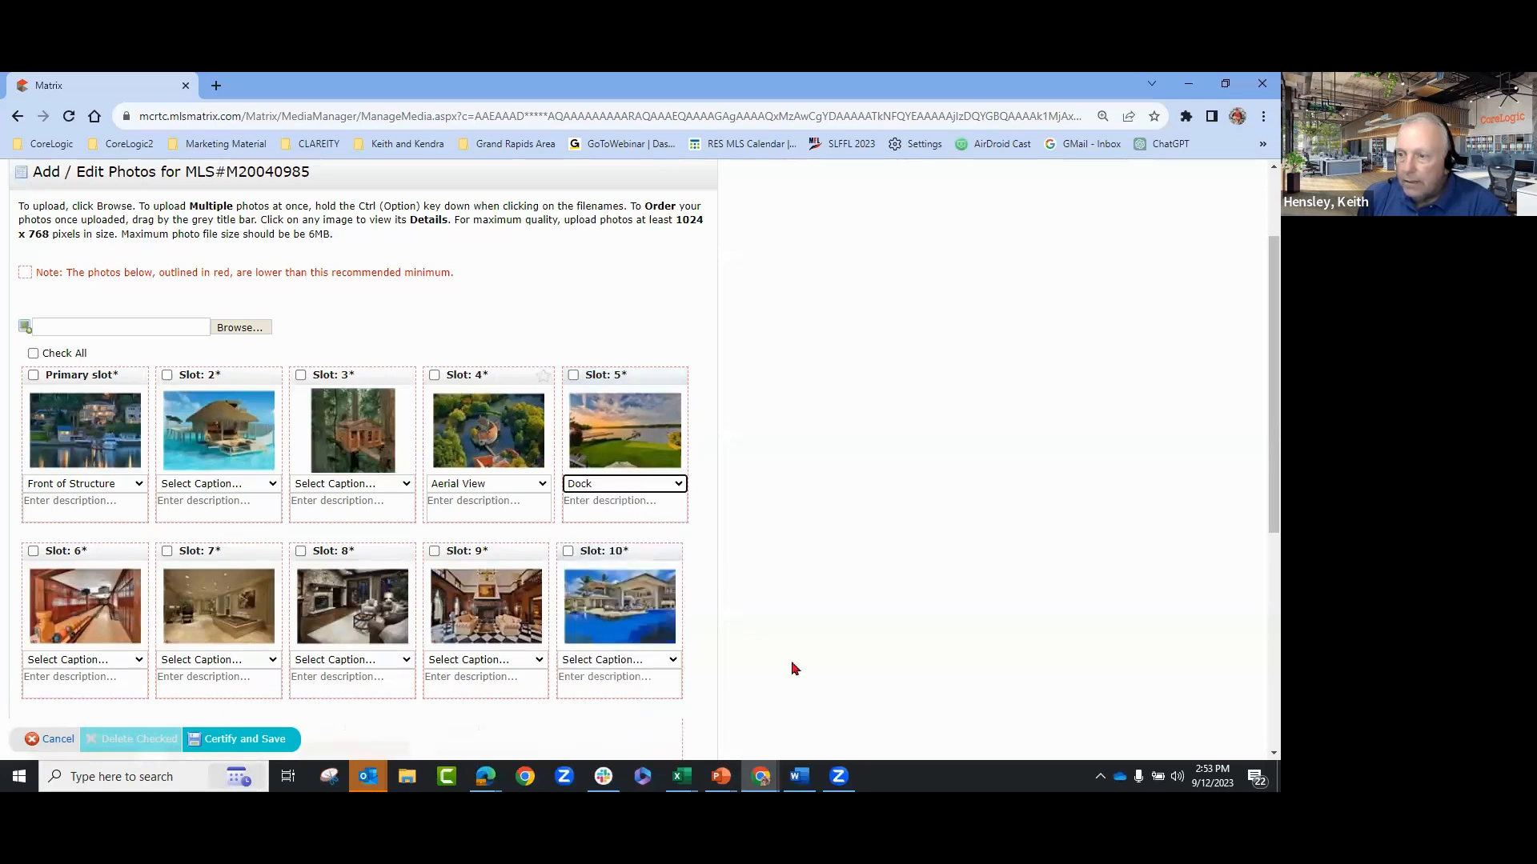
- Review the slot 6 photo's caption choices and leave it uncaptioned
{"action": "scroll", "coordinate": [672, 617], "scroll_direction": "down", "scroll_amount": 1}
{"action": "scroll", "coordinate": [583, 638], "scroll_direction": "down", "scroll_amount": 1}
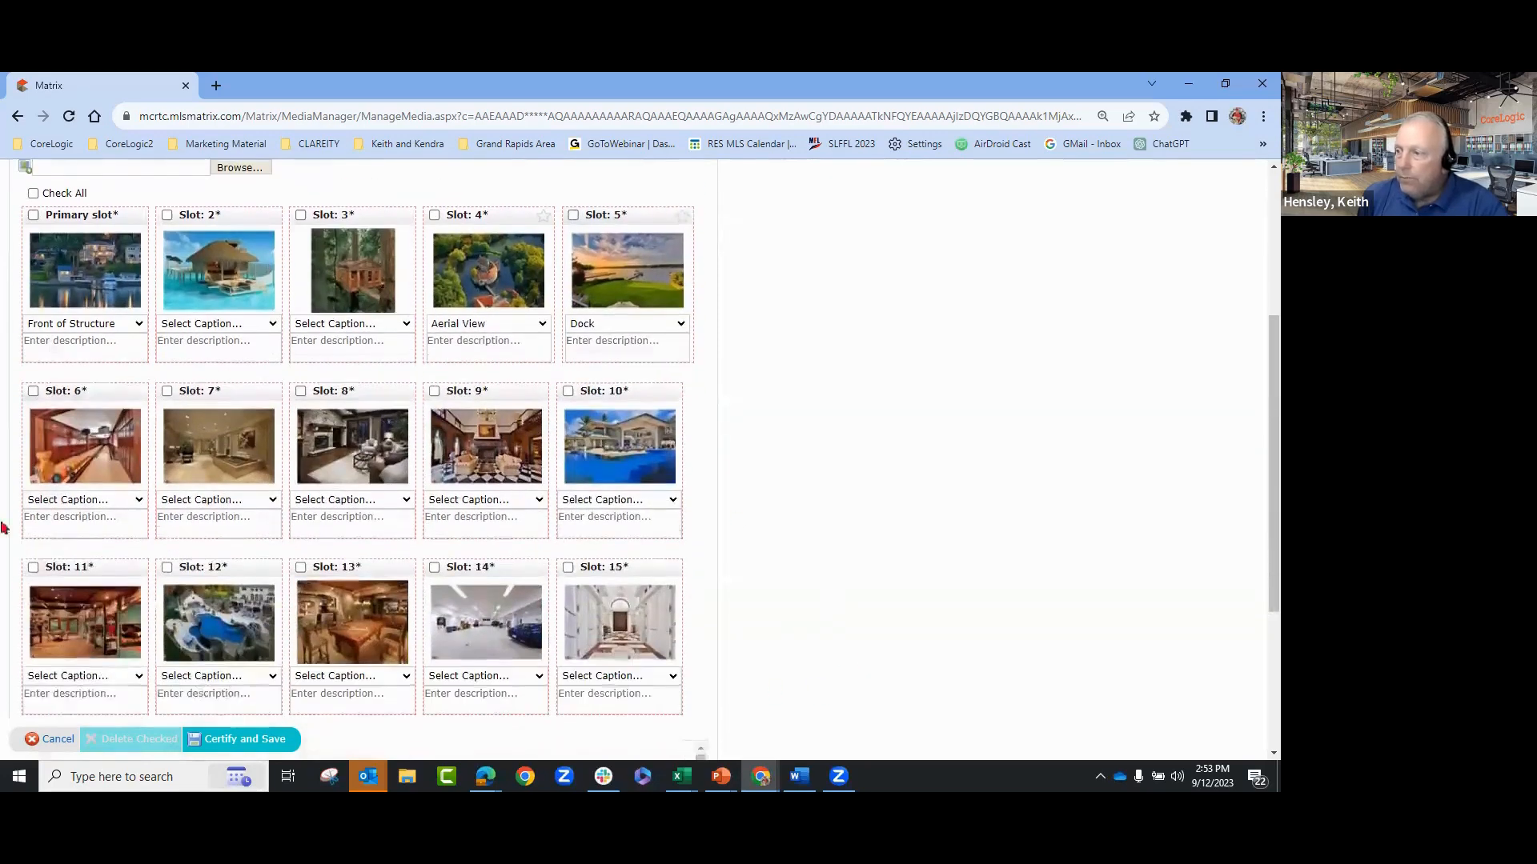
{"action": "left_click", "coordinate": [80, 502]}
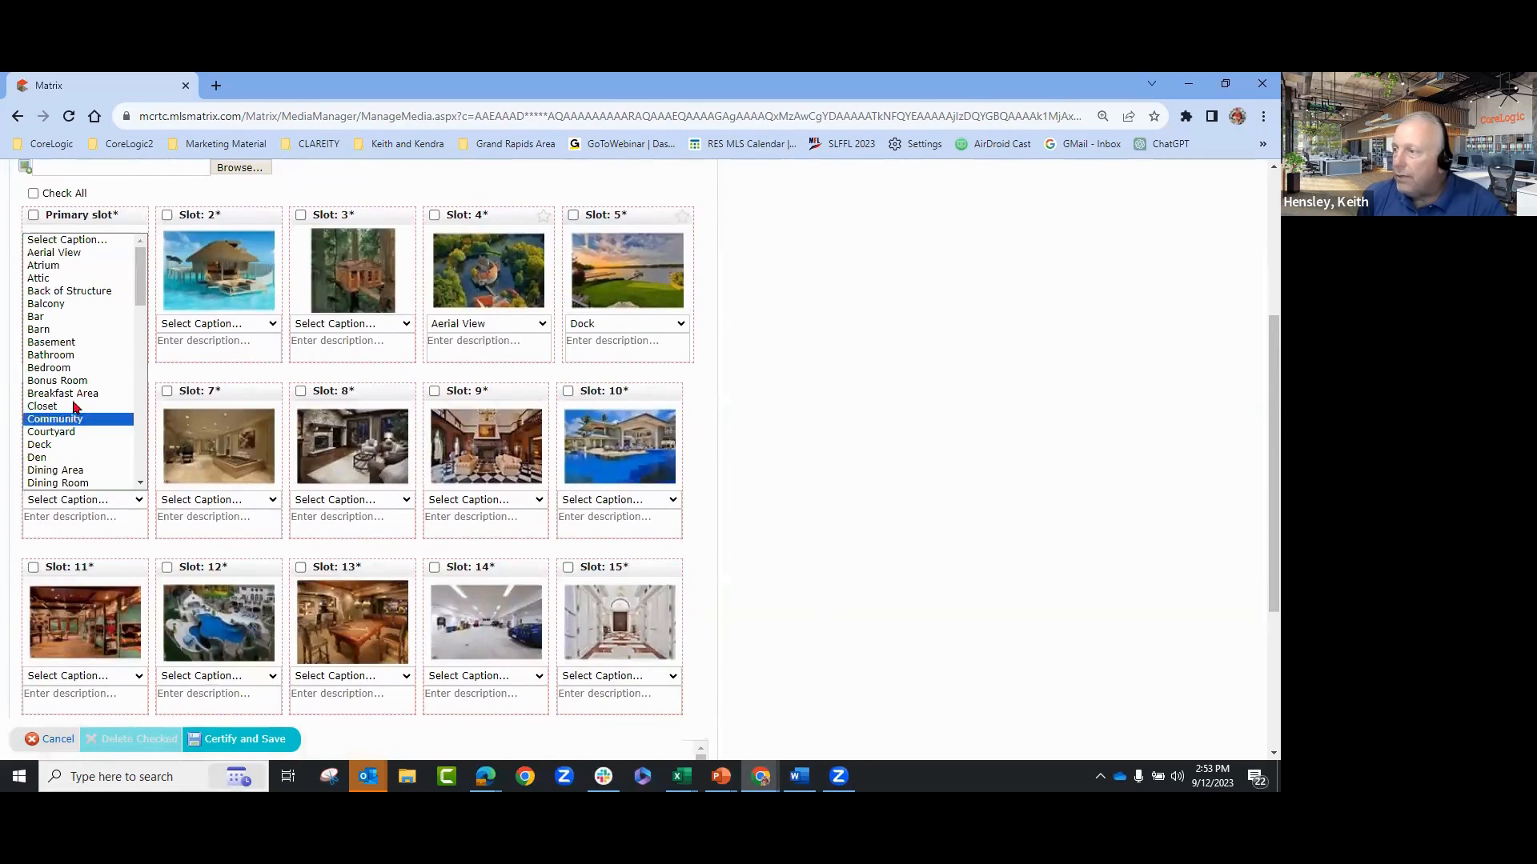
{"action": "left_click", "coordinate": [935, 484]}
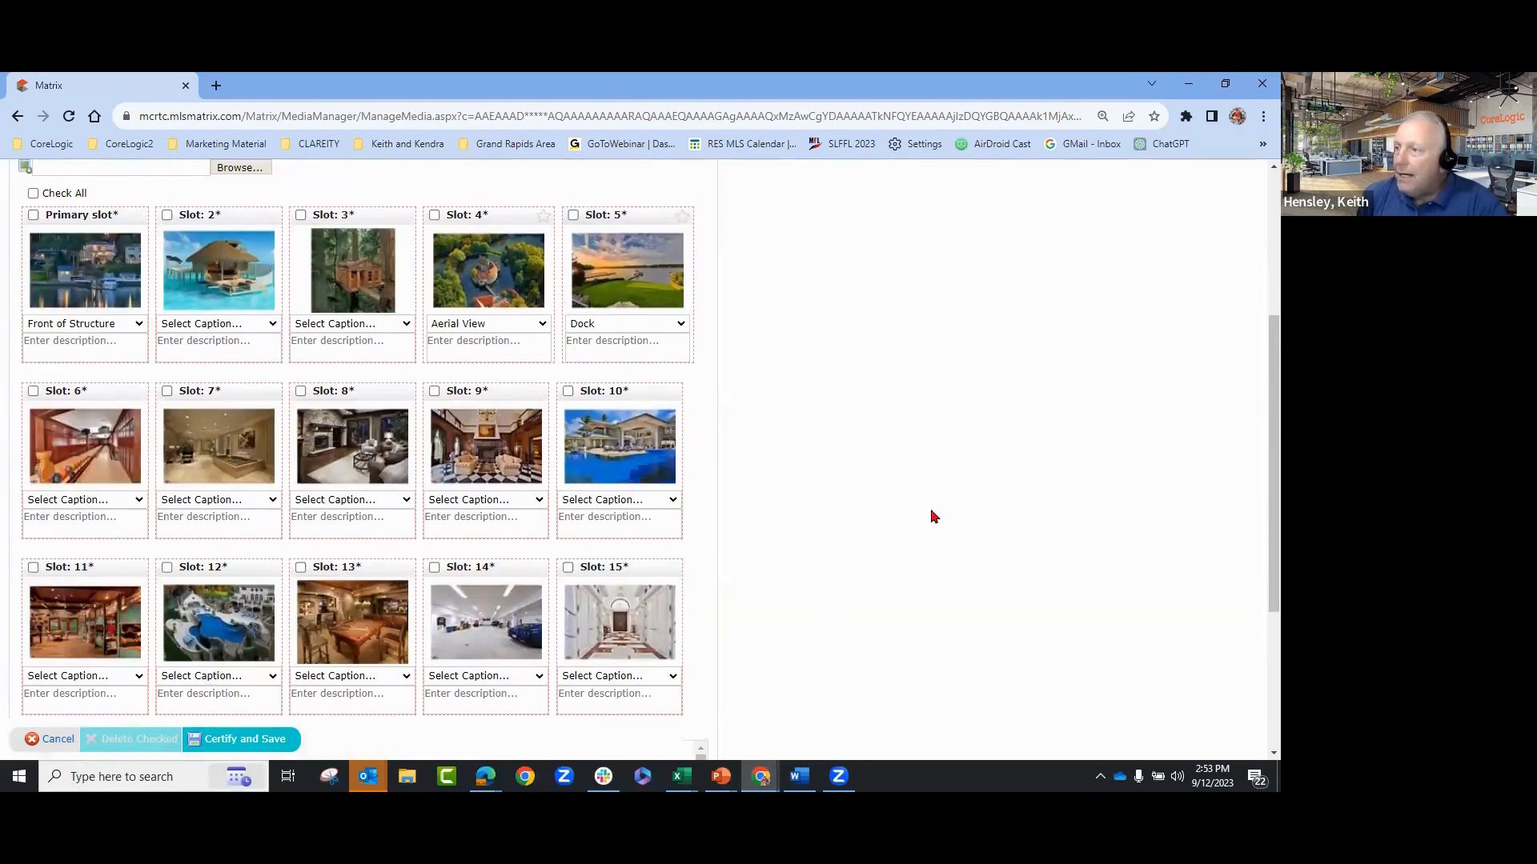
{"action": "scroll", "coordinate": [943, 611], "scroll_direction": "up", "scroll_amount": 2}
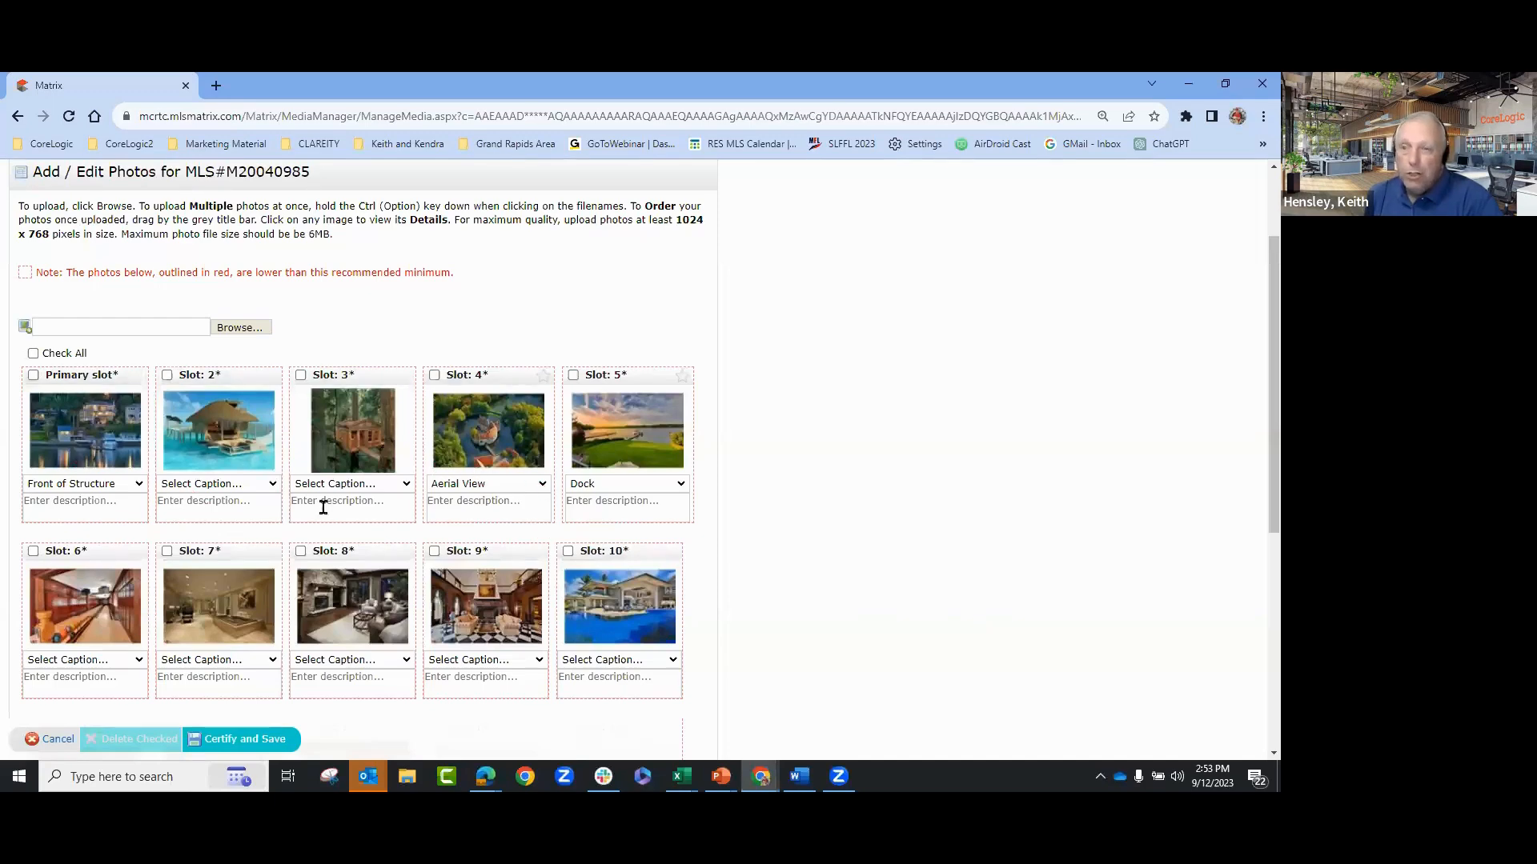
{"action": "scroll", "coordinate": [869, 672], "scroll_direction": "down", "scroll_amount": 1}
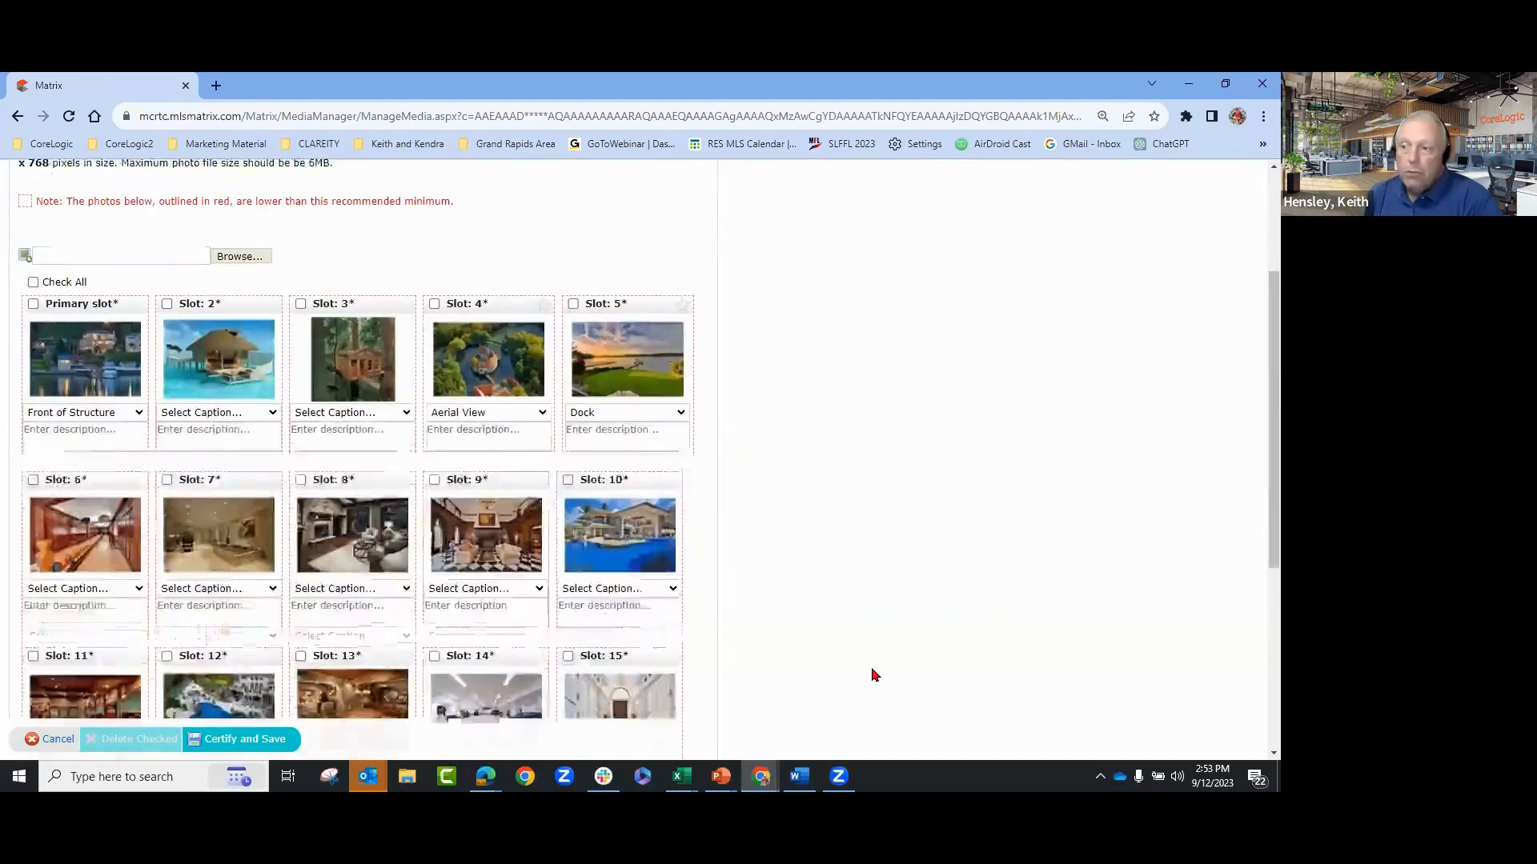
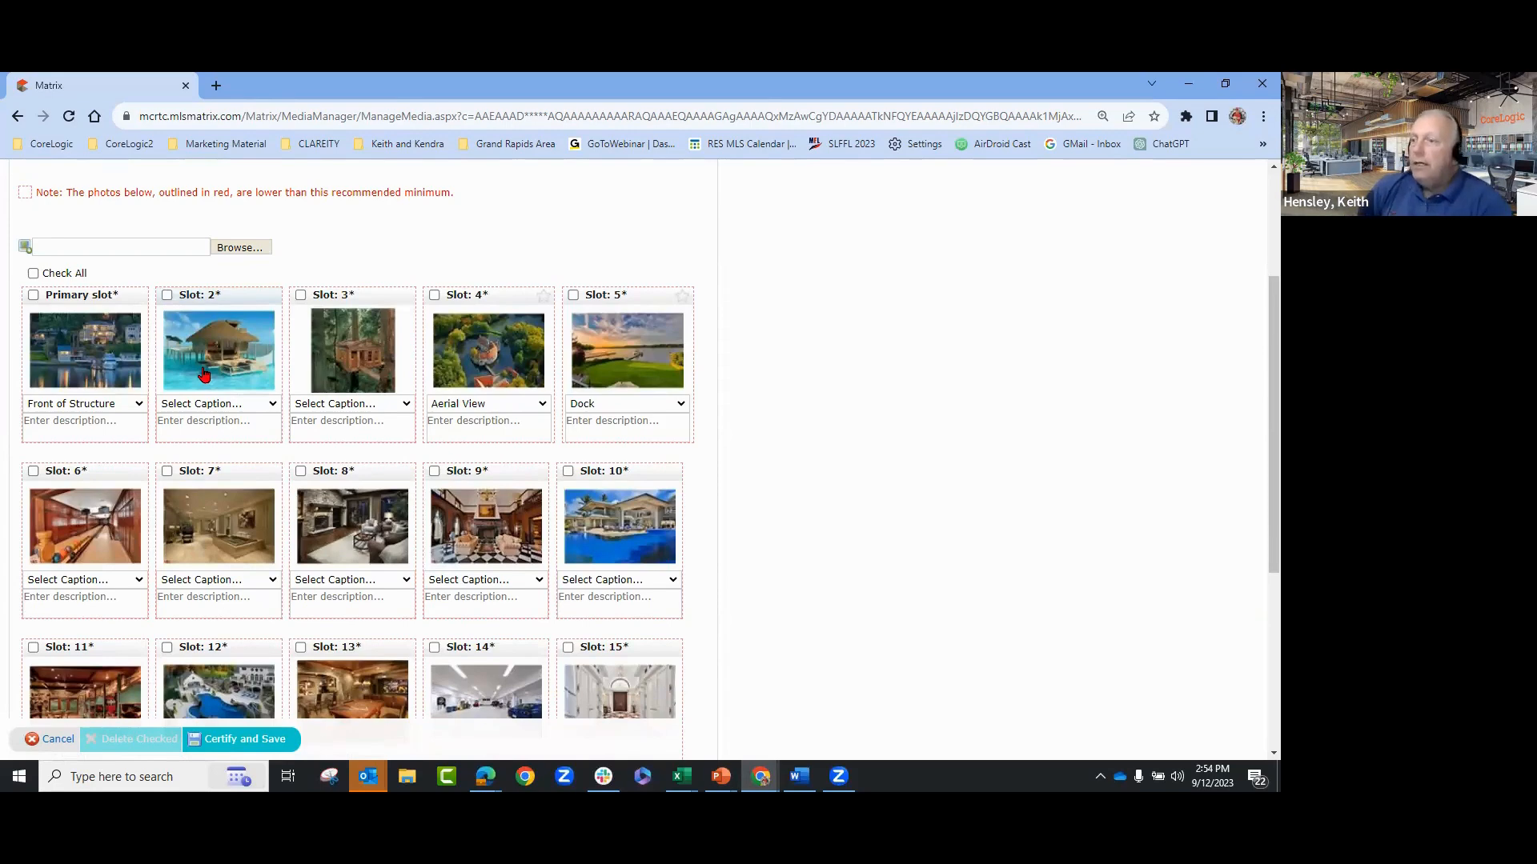
- Certify and save the listing's fifteen photos at the Image Upload Certification
{"action": "scroll", "coordinate": [912, 537], "scroll_direction": "down", "scroll_amount": 2}
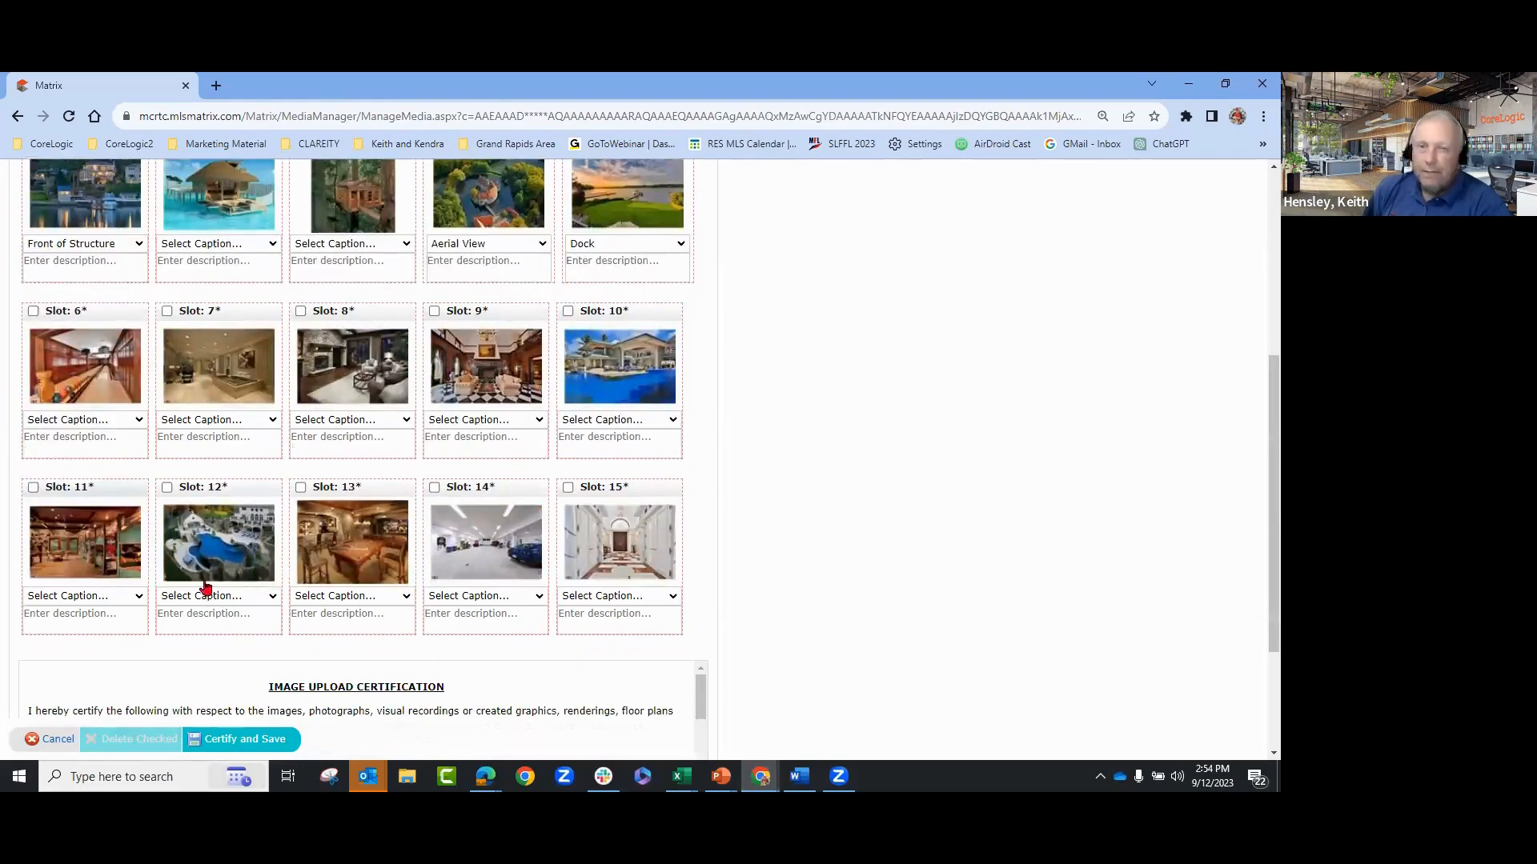
{"action": "scroll", "coordinate": [812, 615], "scroll_direction": "down", "scroll_amount": 1}
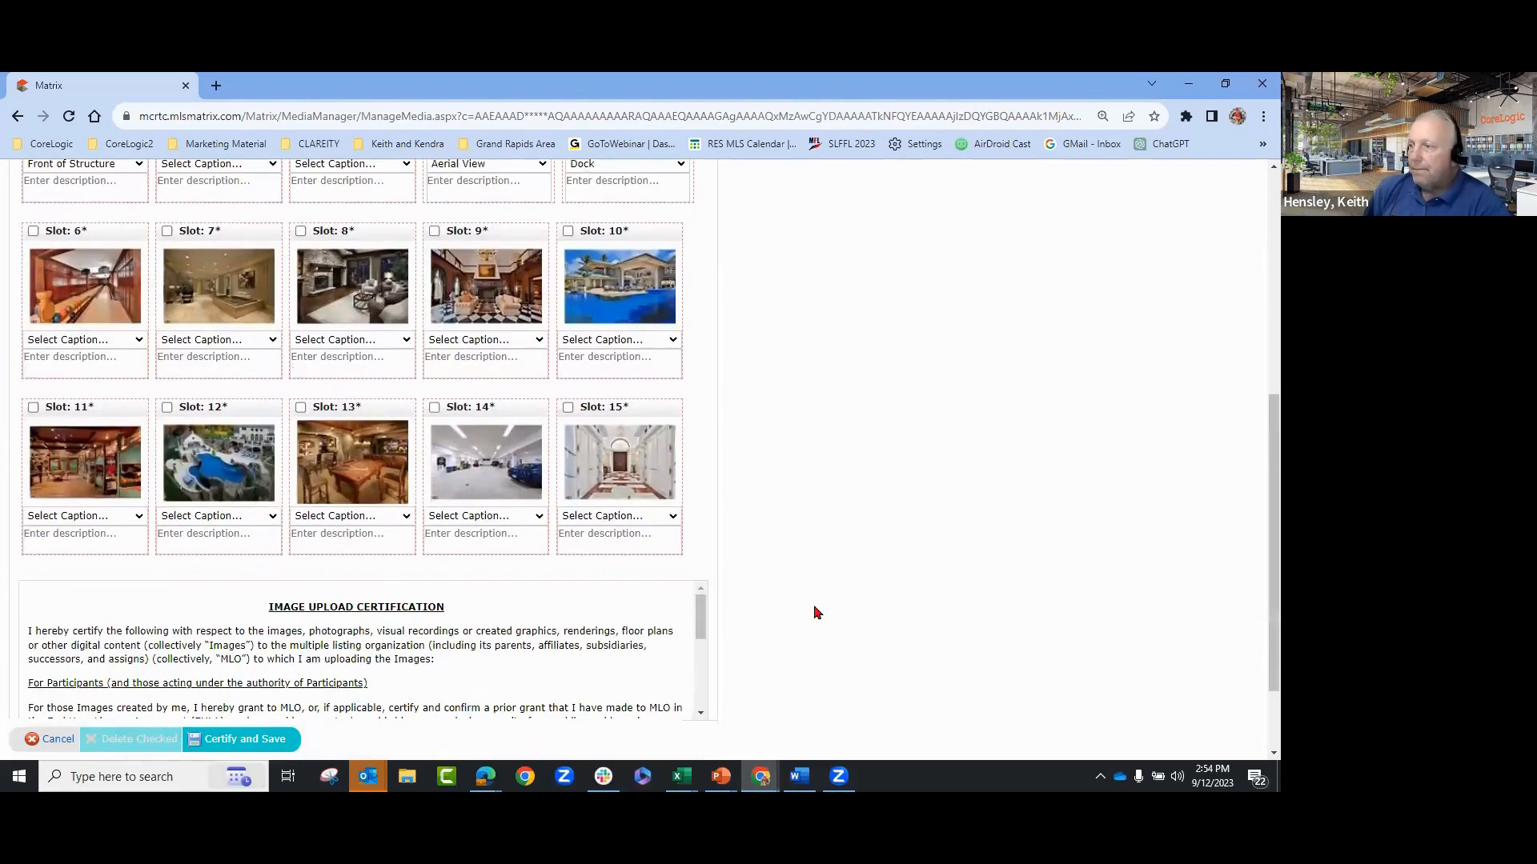
{"action": "scroll", "coordinate": [814, 613], "scroll_direction": "up", "scroll_amount": 4}
{"action": "scroll", "coordinate": [1018, 582], "scroll_direction": "down", "scroll_amount": 2}
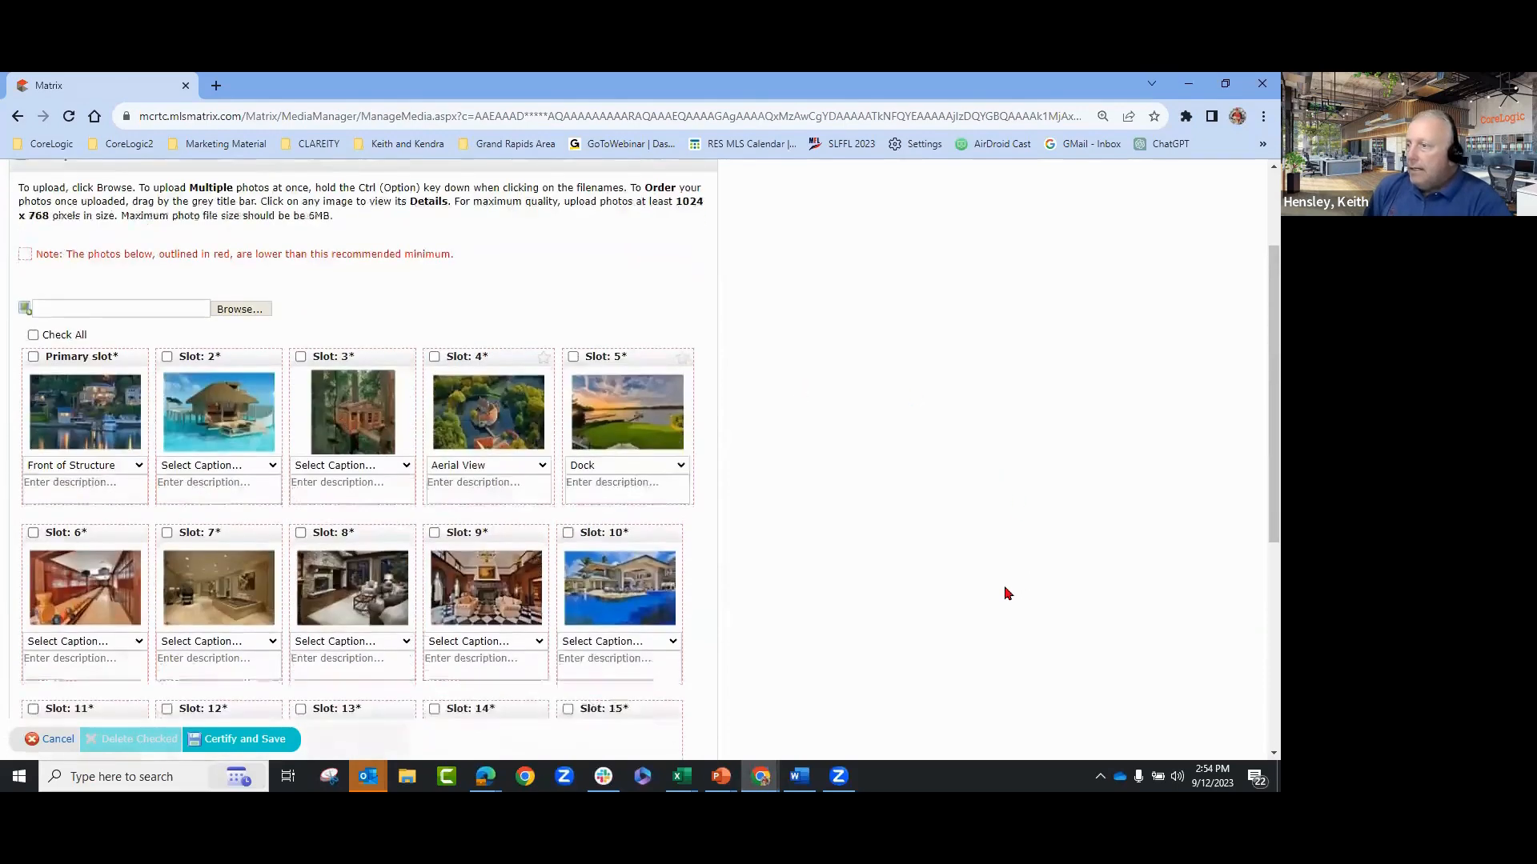
{"action": "scroll", "coordinate": [1008, 591], "scroll_direction": "down", "scroll_amount": 2}
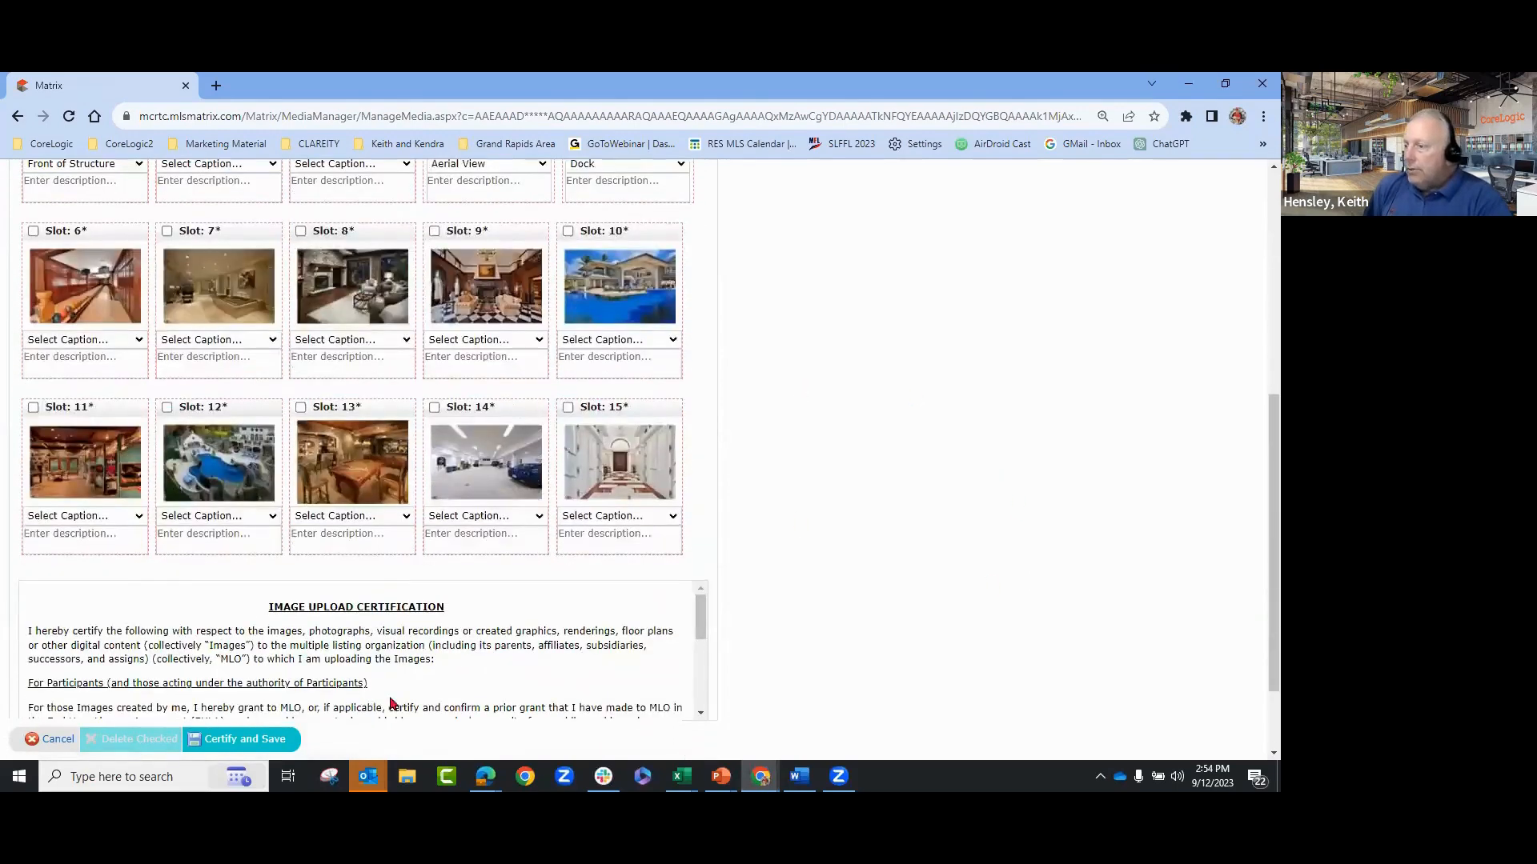
{"action": "left_click", "coordinate": [252, 740]}
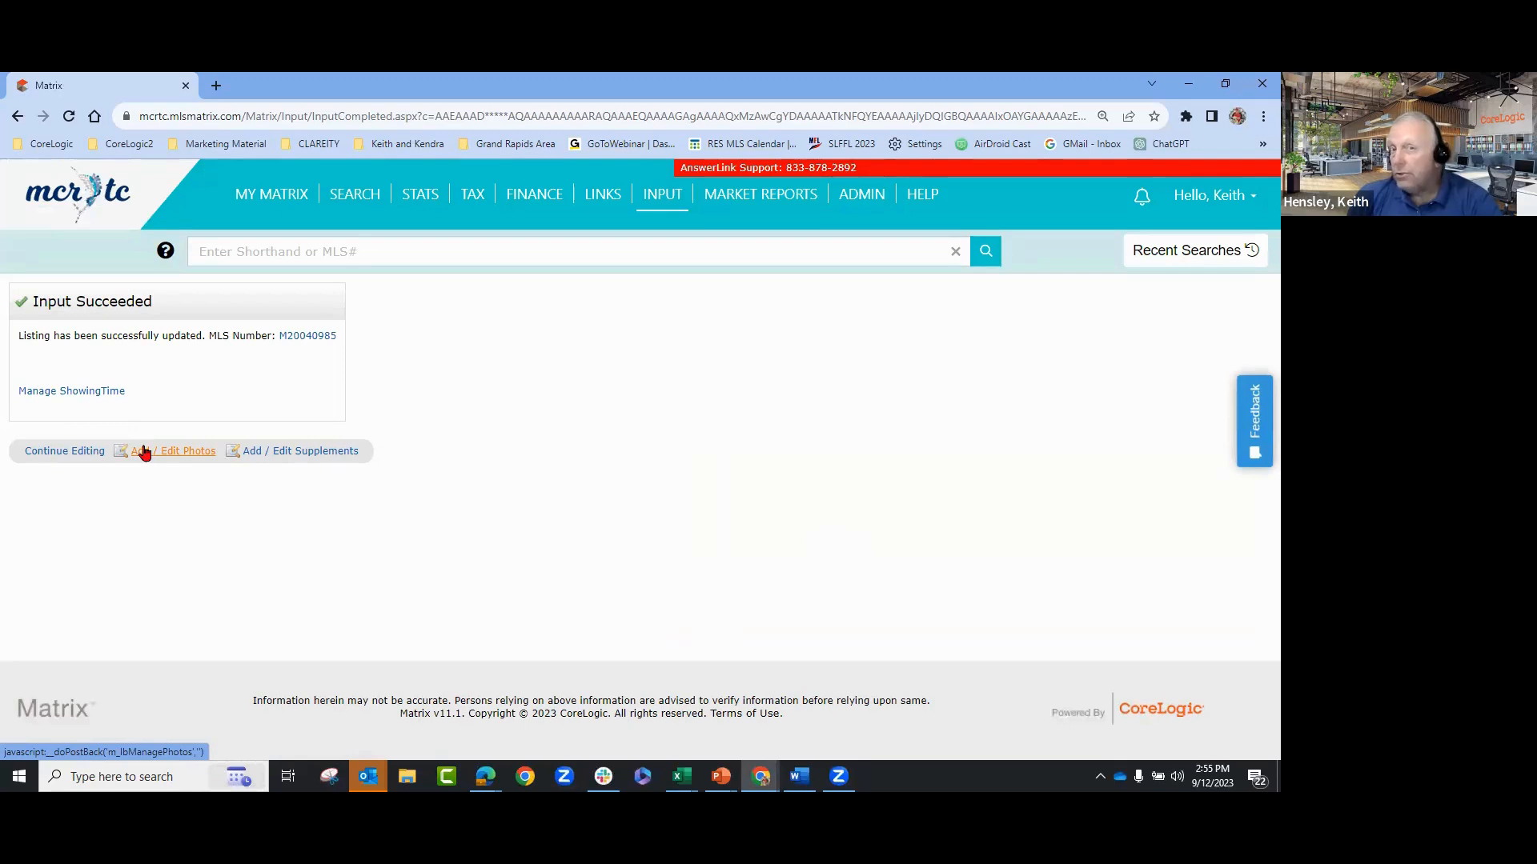
- From the Input Succeeded page, open Add / Edit Supplements for listing M20040985
{"action": "left_click", "coordinate": [299, 453]}
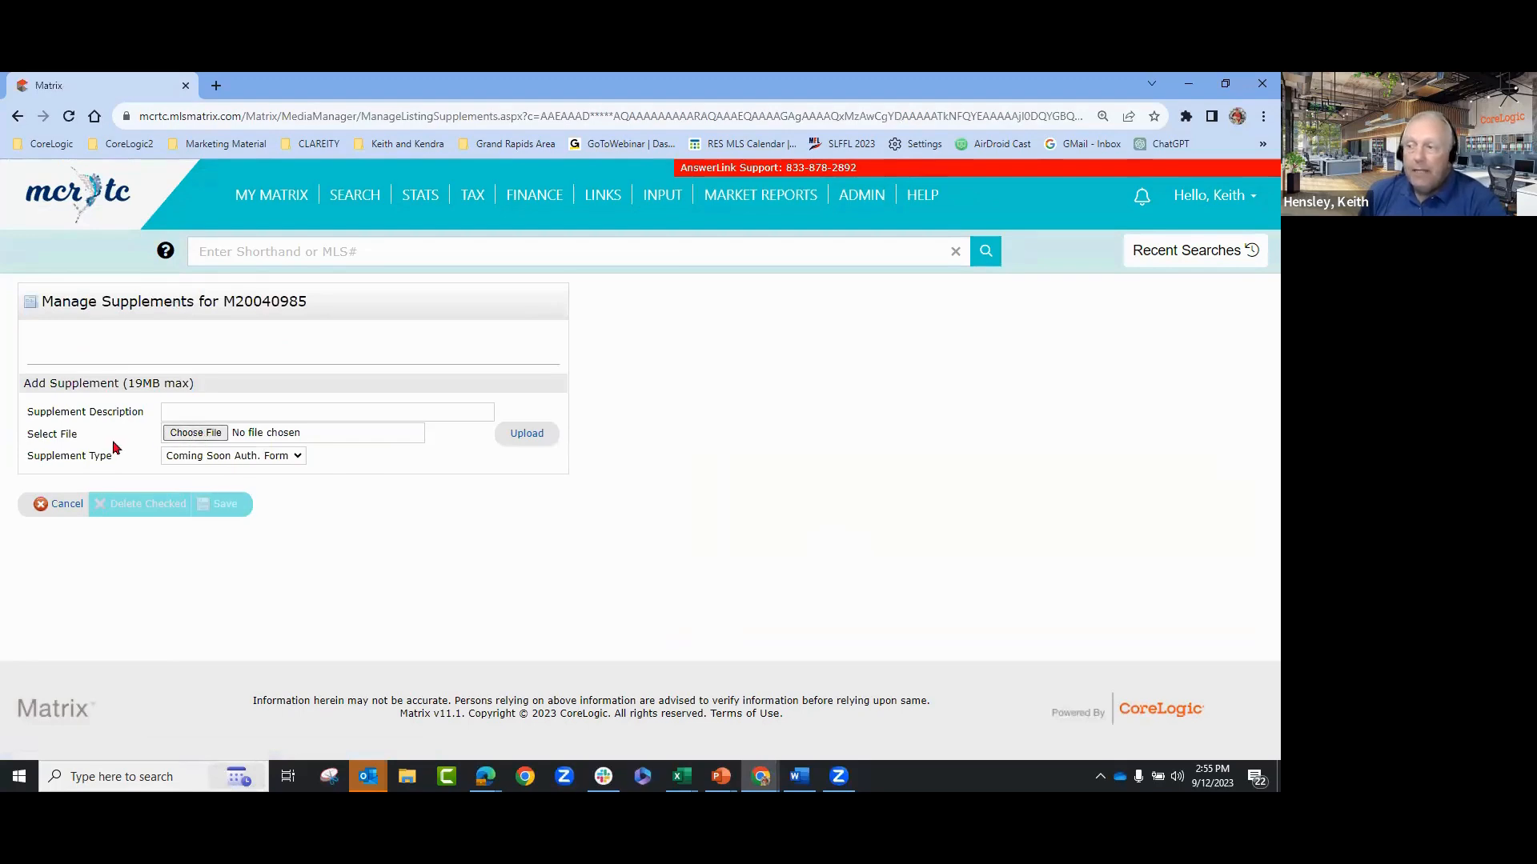
- Choose Lead Base Paint Form.pdf from Documents > CoreLogic > REAL ESTATE DOCUMENTS as the supplement file
{"action": "left_click", "coordinate": [179, 433]}
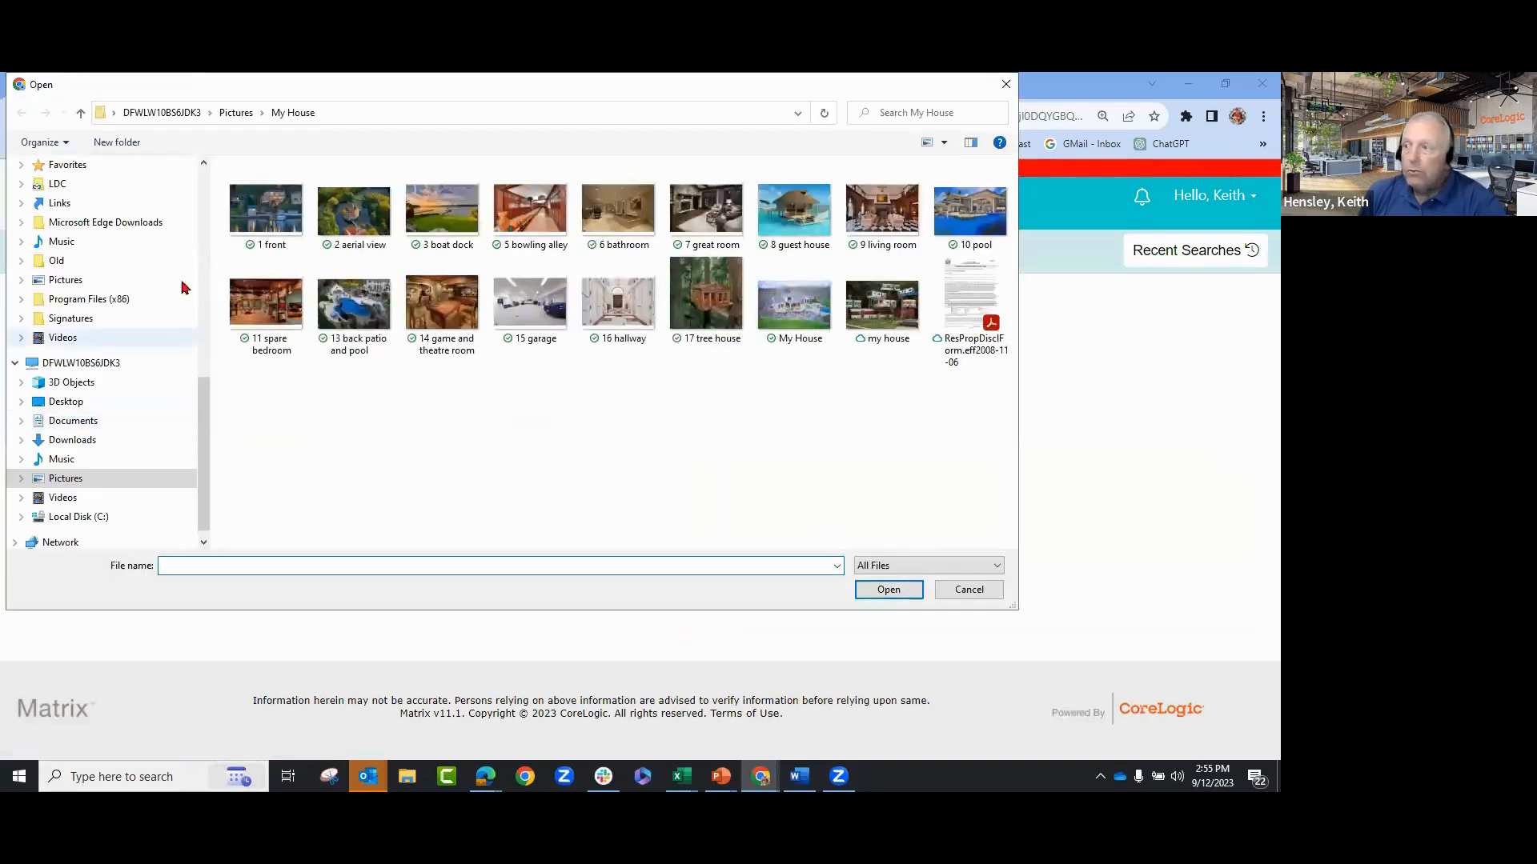
{"action": "left_click", "coordinate": [83, 439]}
{"action": "left_click", "coordinate": [85, 422]}
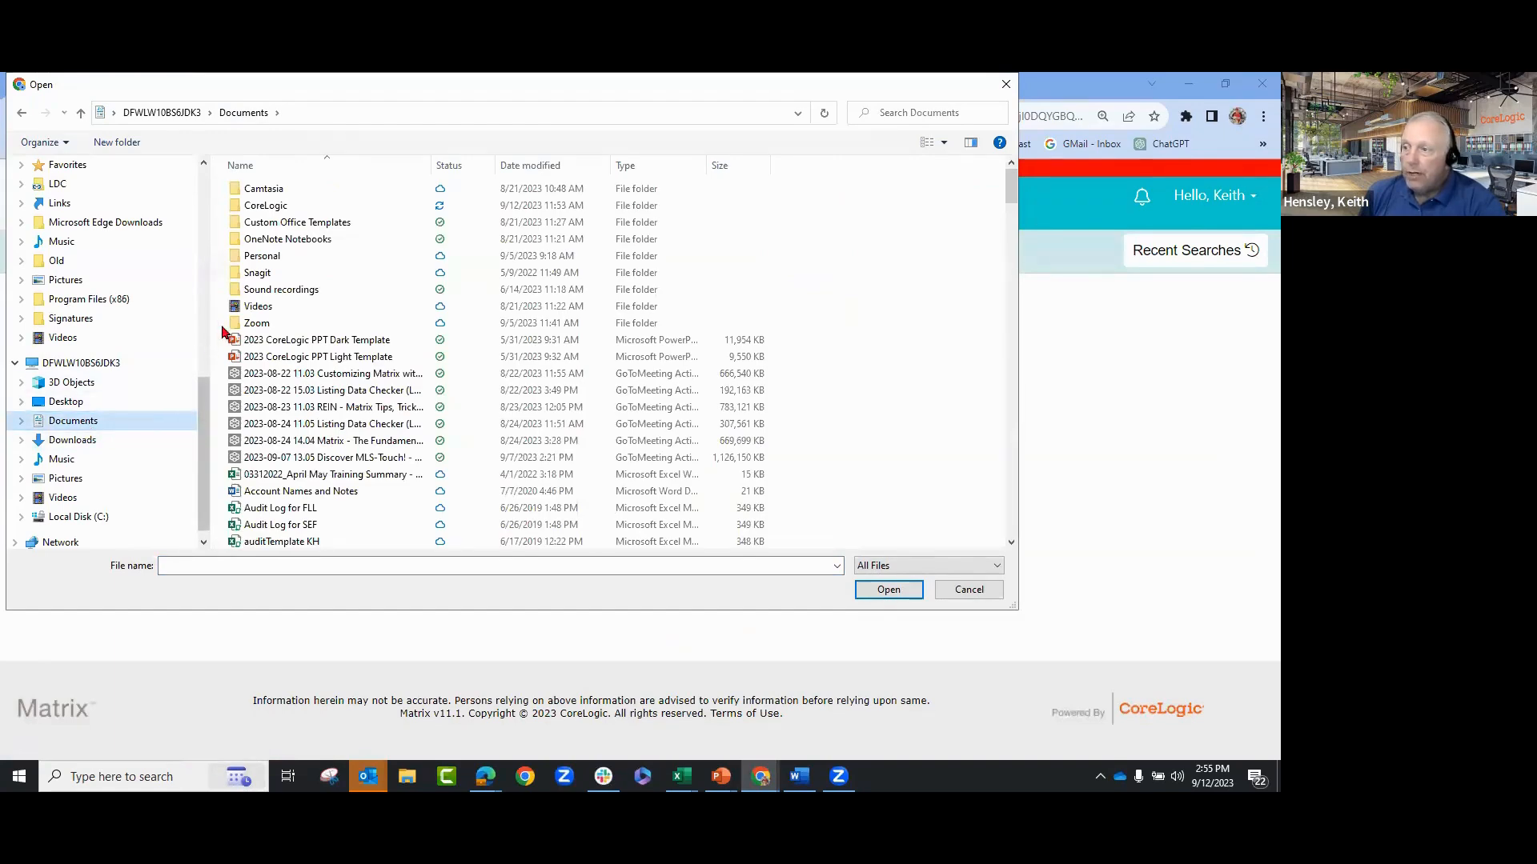
{"action": "double_click", "coordinate": [265, 206]}
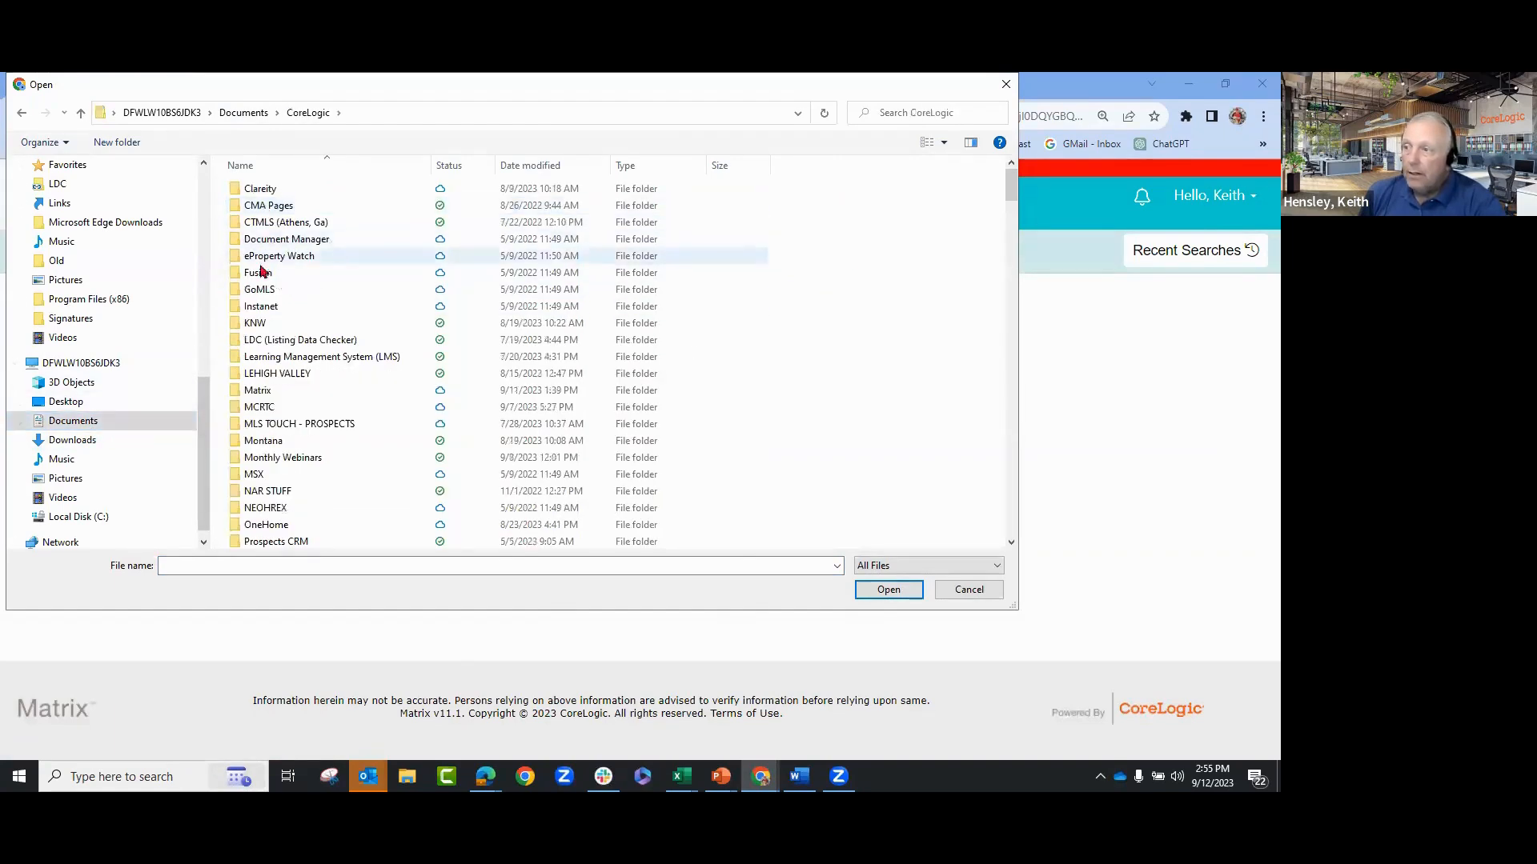
{"action": "scroll", "coordinate": [296, 489], "scroll_direction": "down", "scroll_amount": 1}
{"action": "left_click", "coordinate": [286, 541]}
{"action": "double_click", "coordinate": [285, 541]}
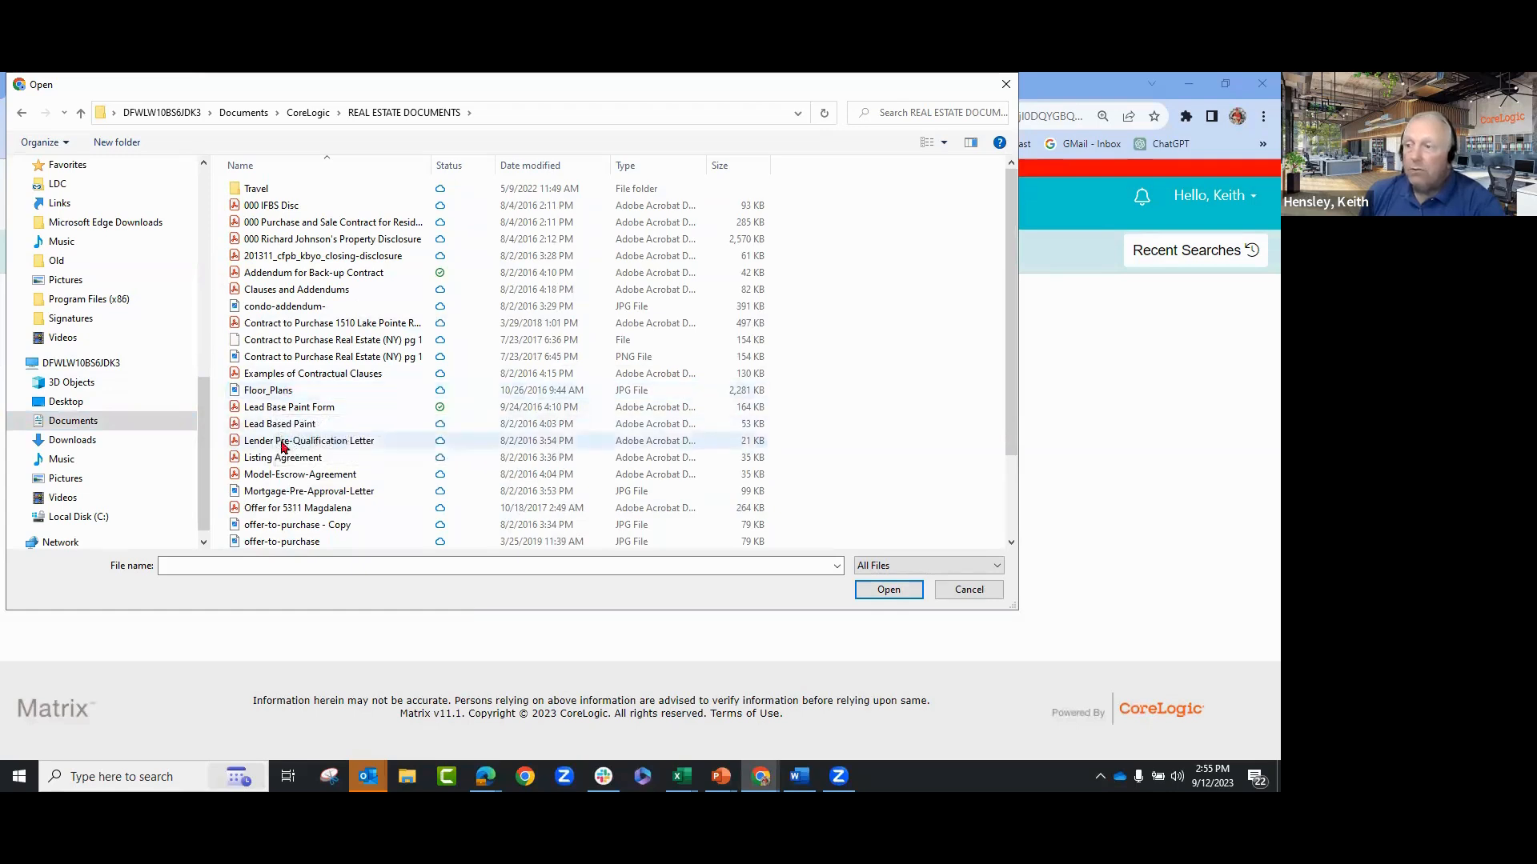
{"action": "left_click", "coordinate": [288, 409]}
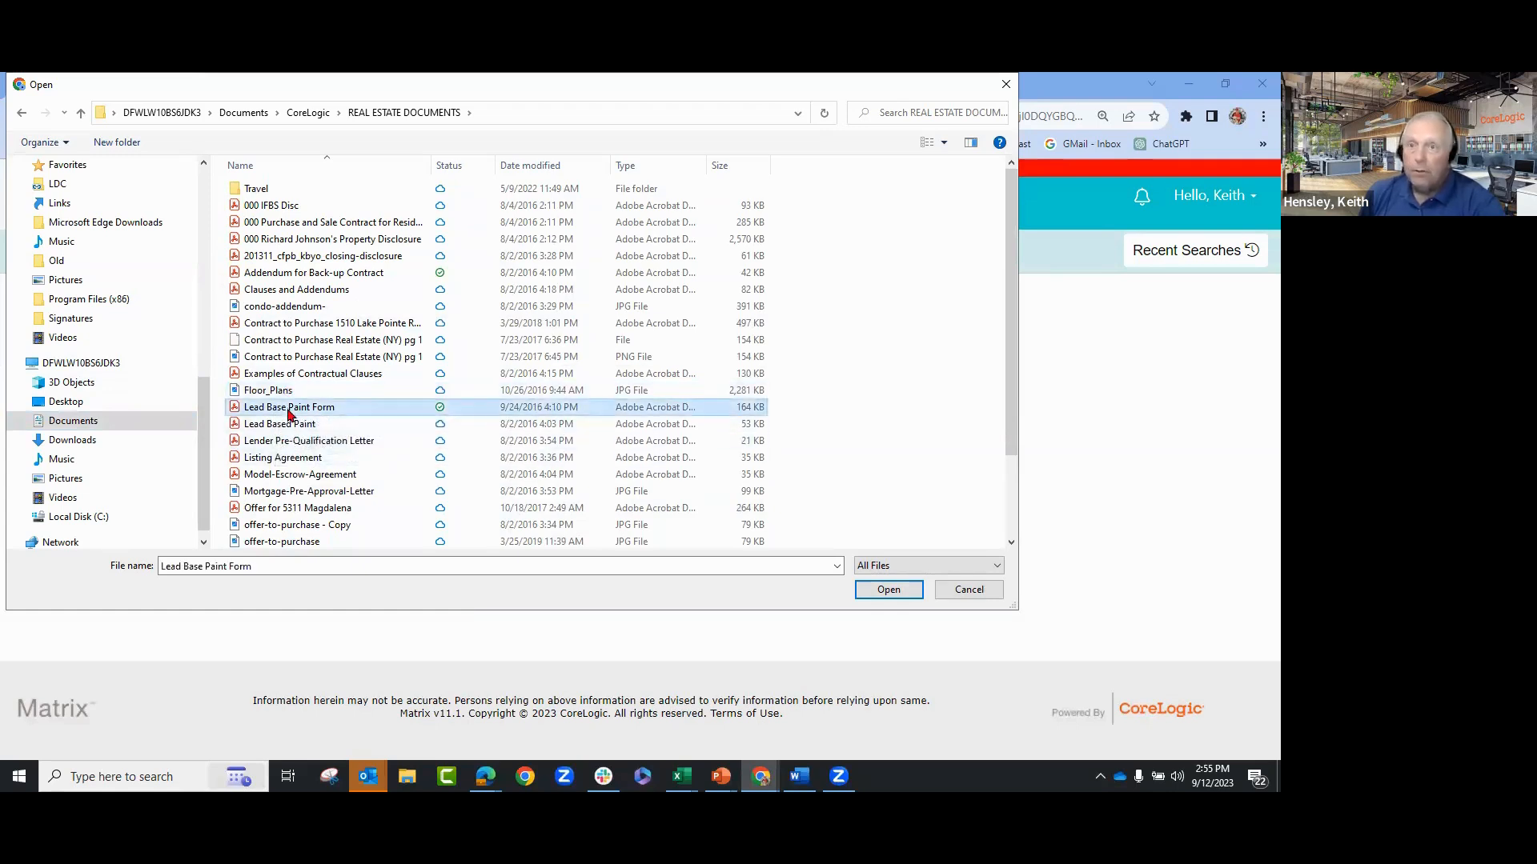
{"action": "left_click", "coordinate": [888, 590]}
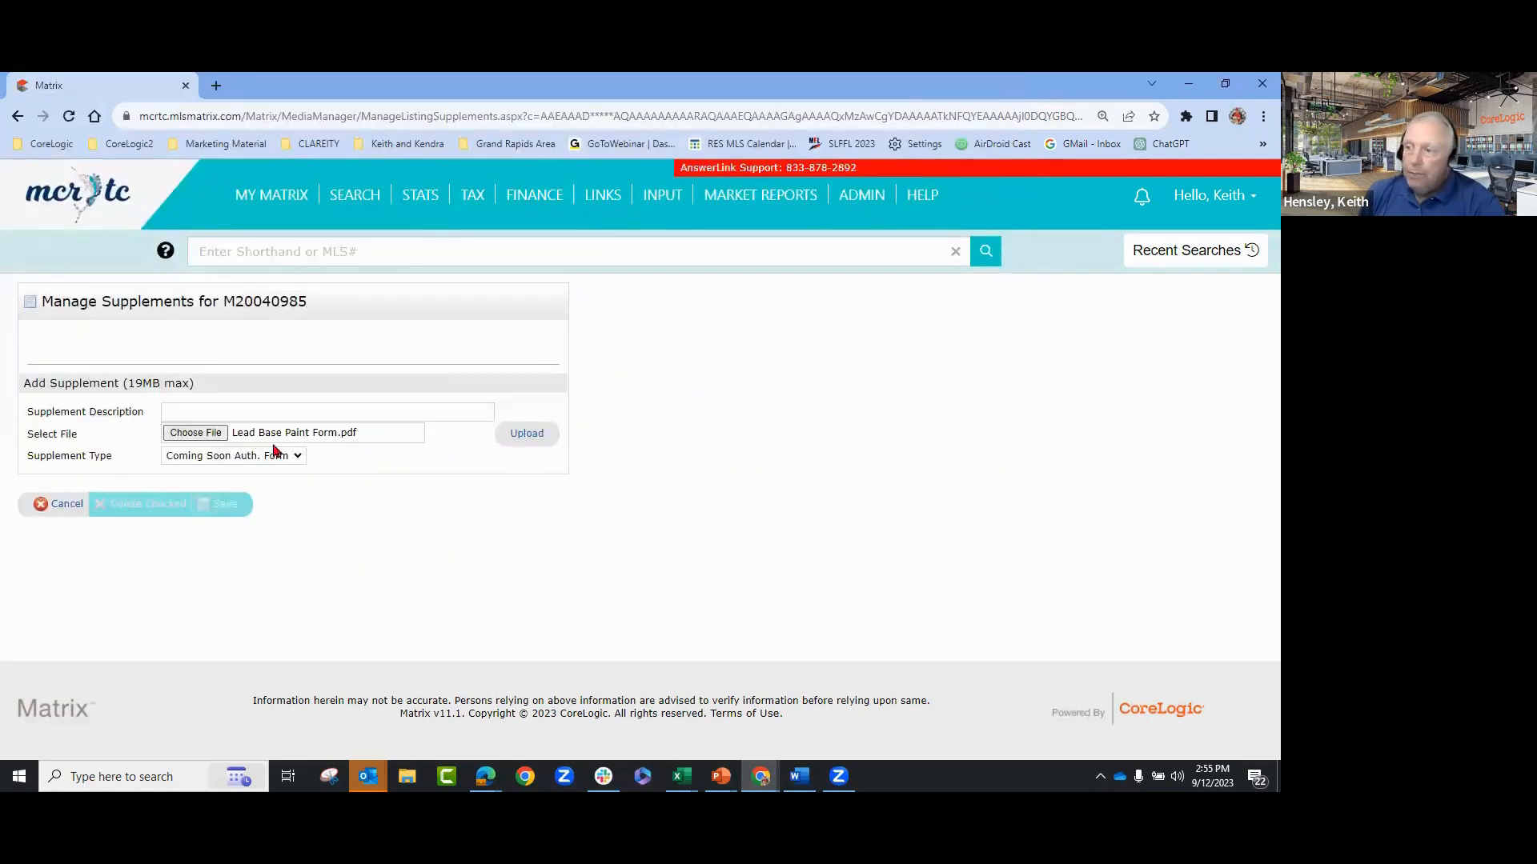
- Describe the supplement as 'Lead Base Paint' and upload it
{"action": "left_click", "coordinate": [245, 410]}
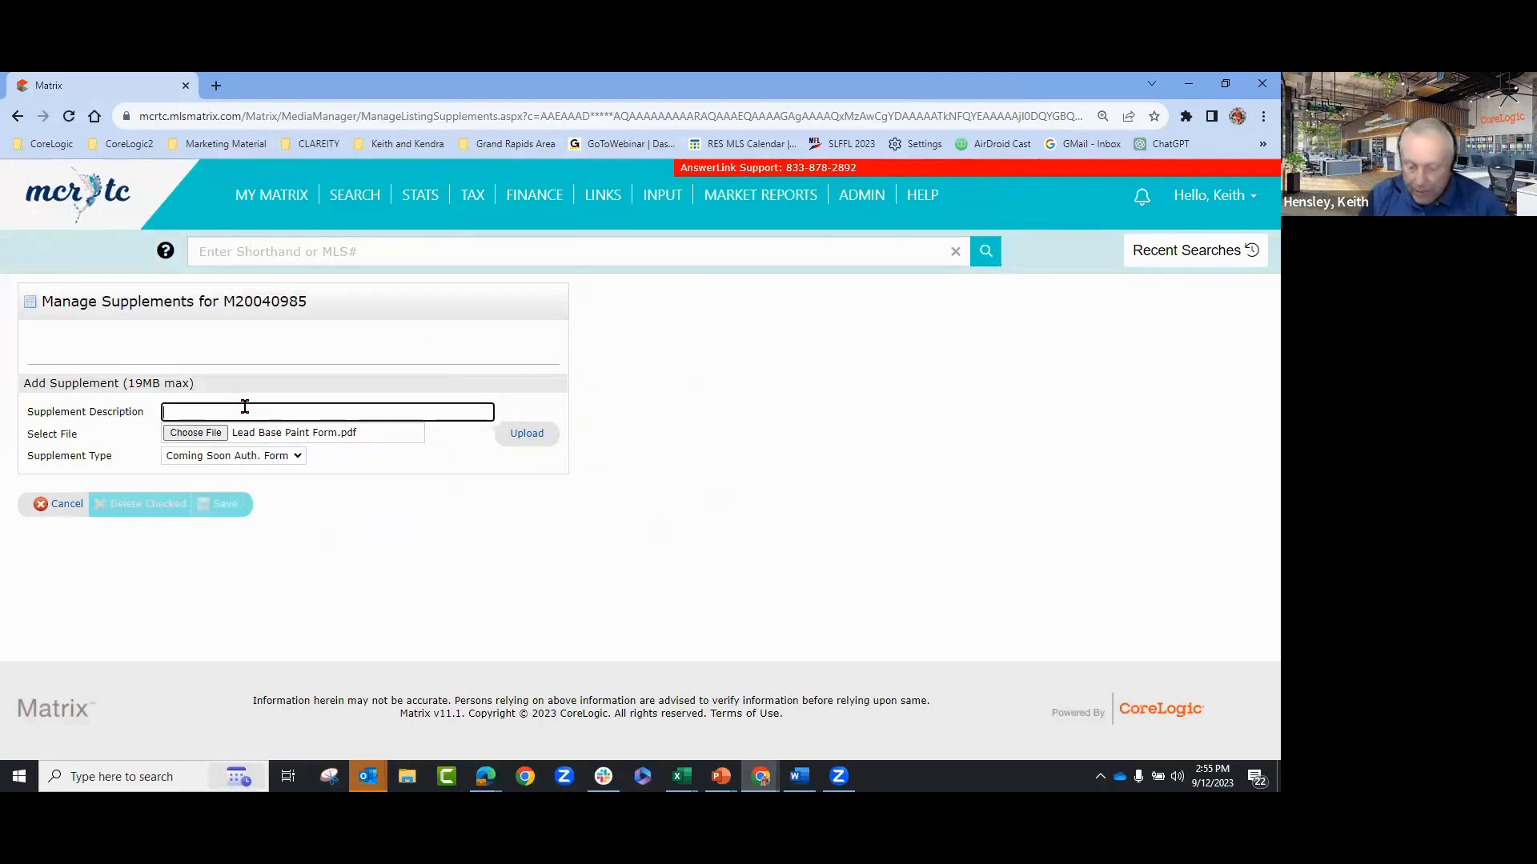
{"action": "type", "text": "Lead Base Paint"}
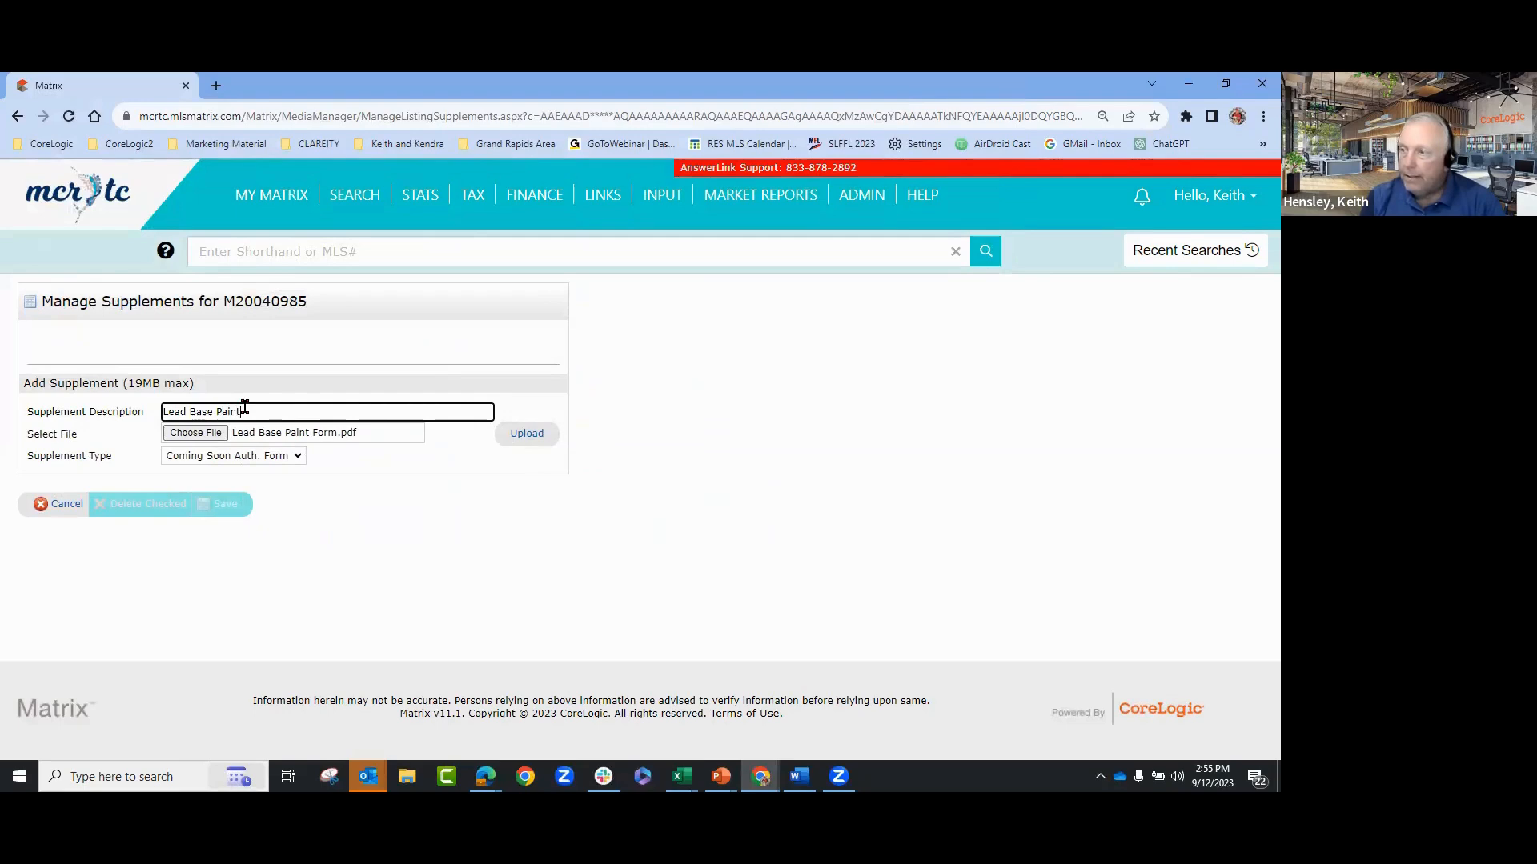
{"action": "left_click", "coordinate": [526, 439]}
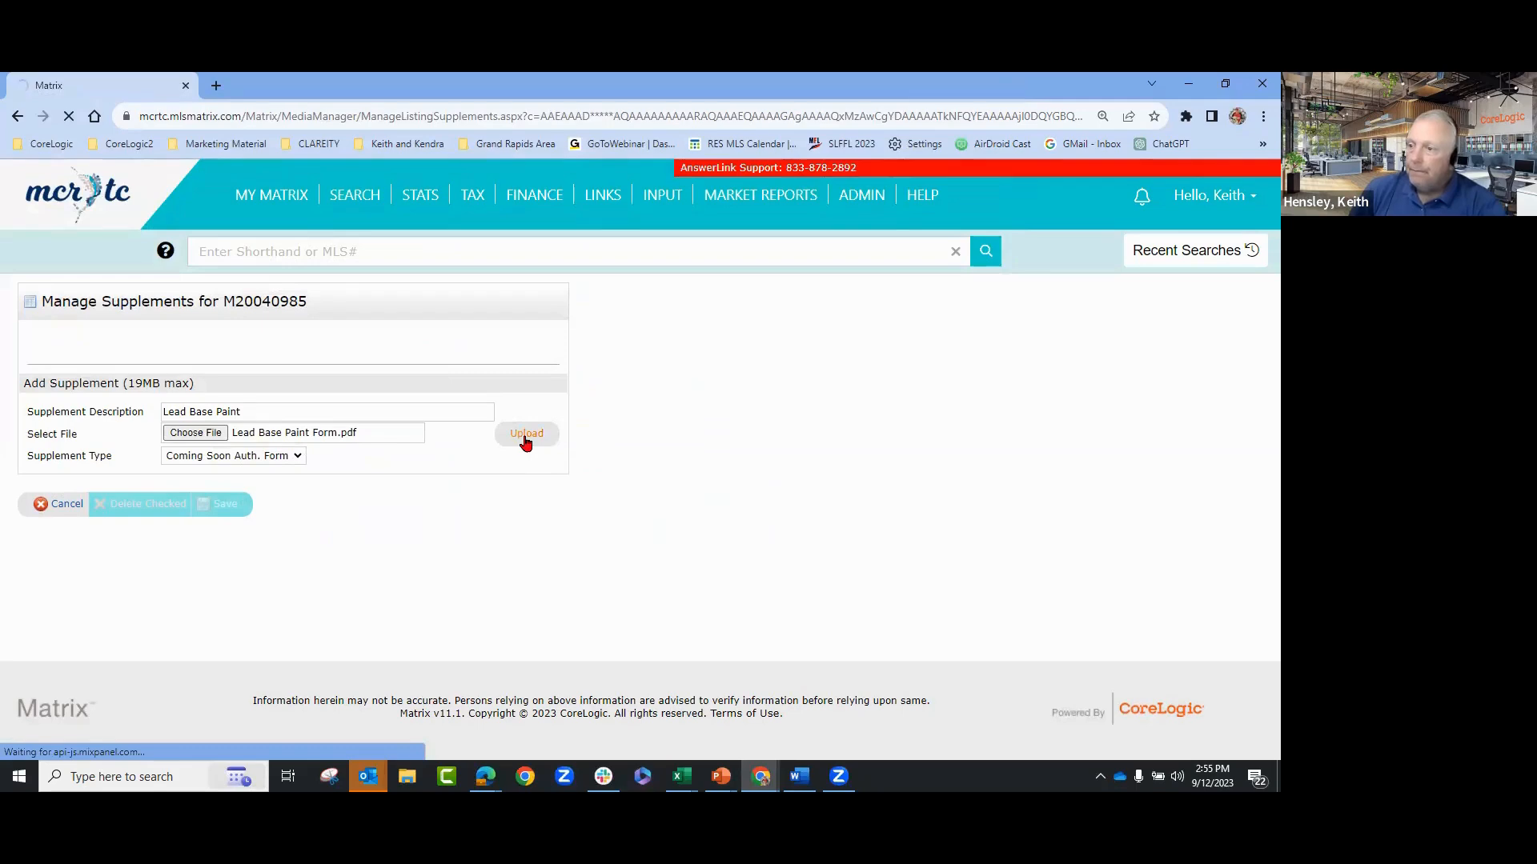
- Upload PropertyDisclosureForm.pdf as a second supplement described 'Property Disclosure Form'
{"action": "left_click", "coordinate": [202, 440]}
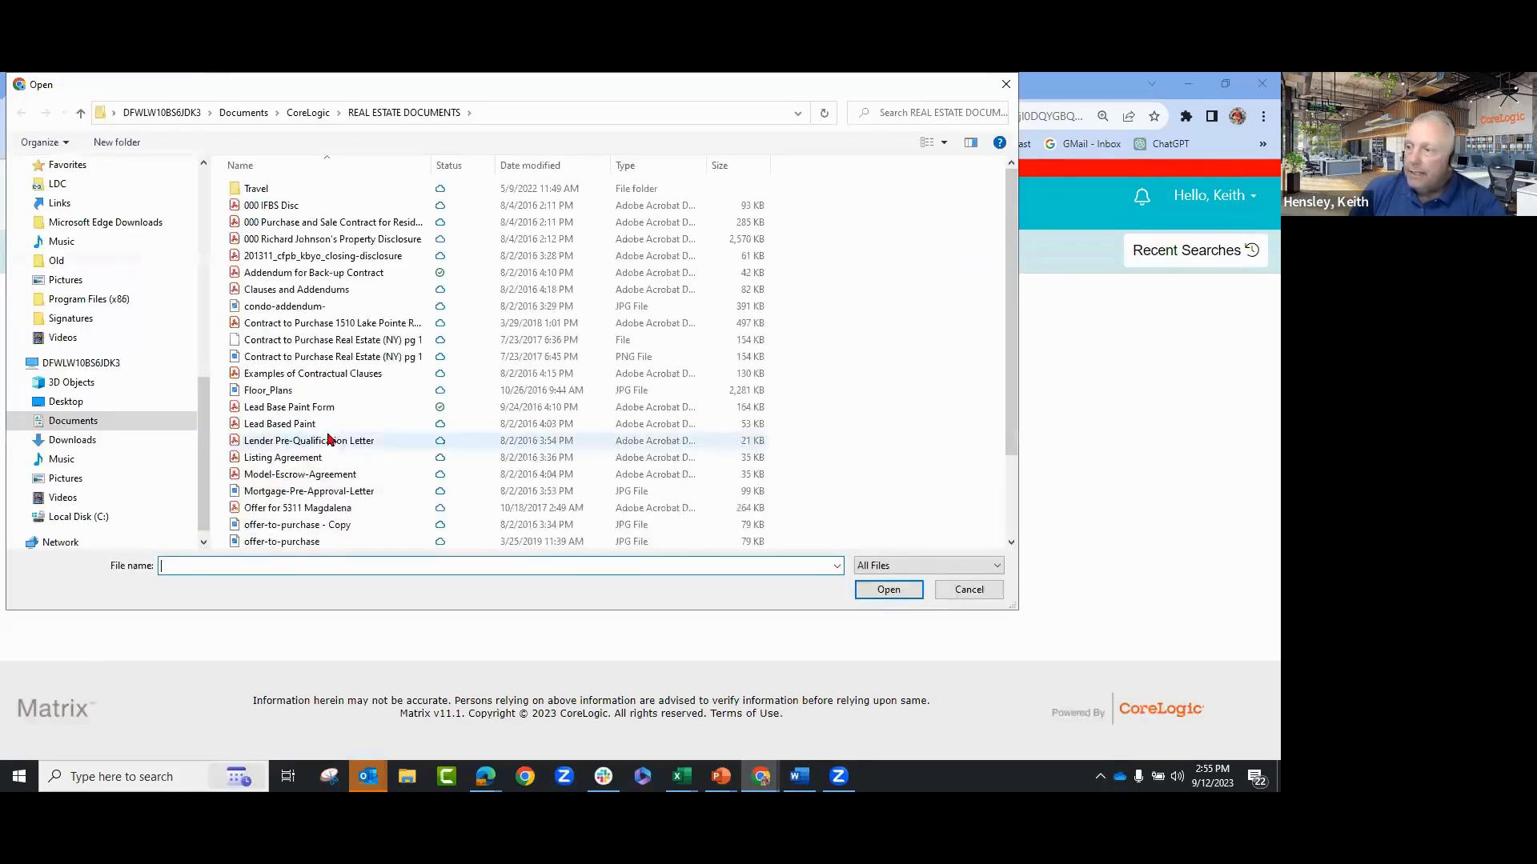
{"action": "scroll", "coordinate": [324, 464], "scroll_direction": "down", "scroll_amount": 2}
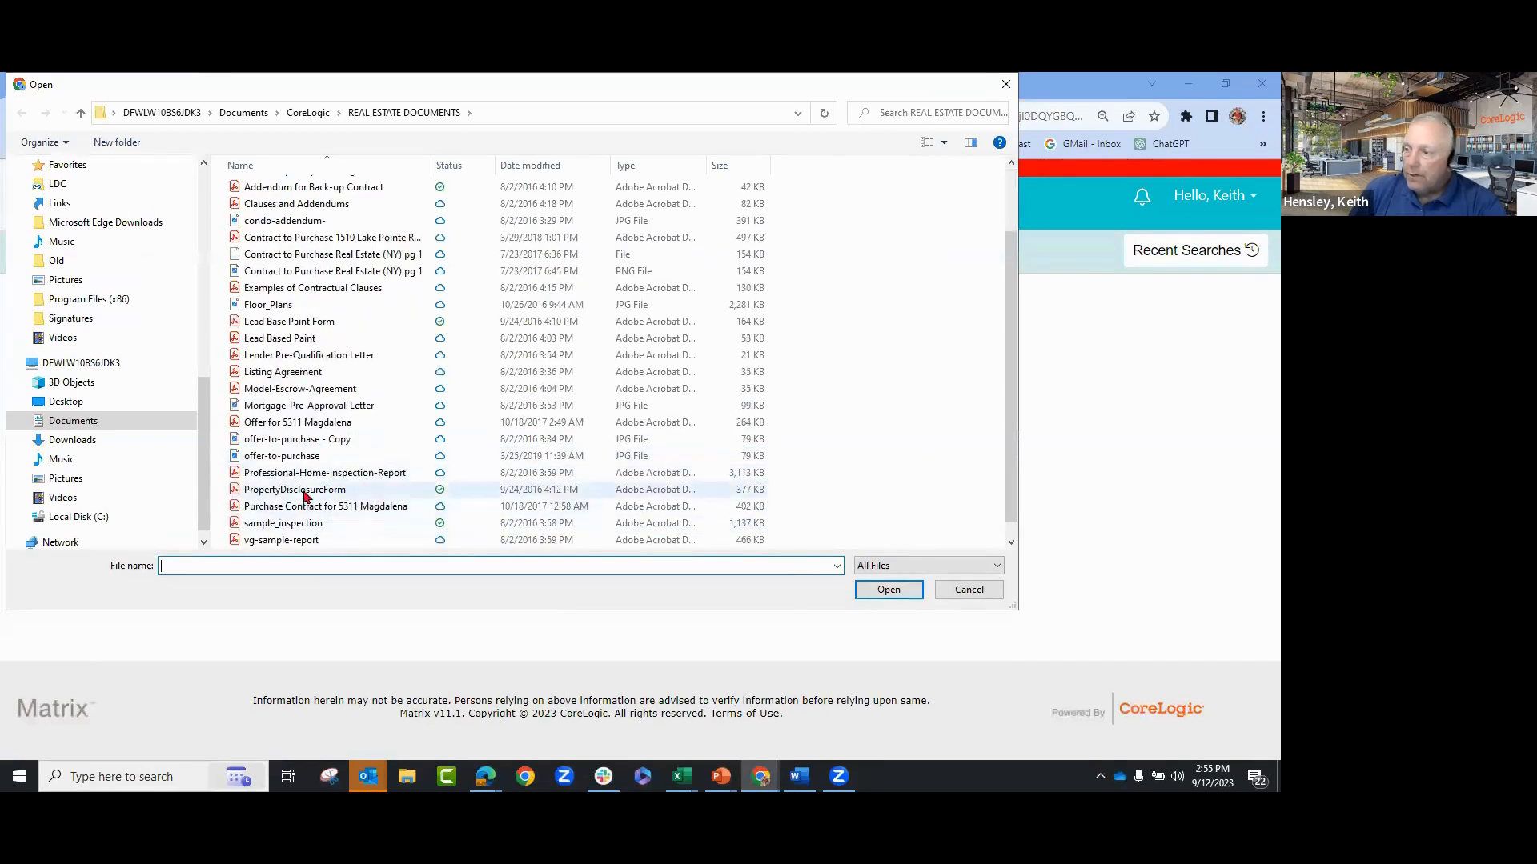
{"action": "left_click", "coordinate": [305, 490]}
{"action": "left_click", "coordinate": [889, 589]}
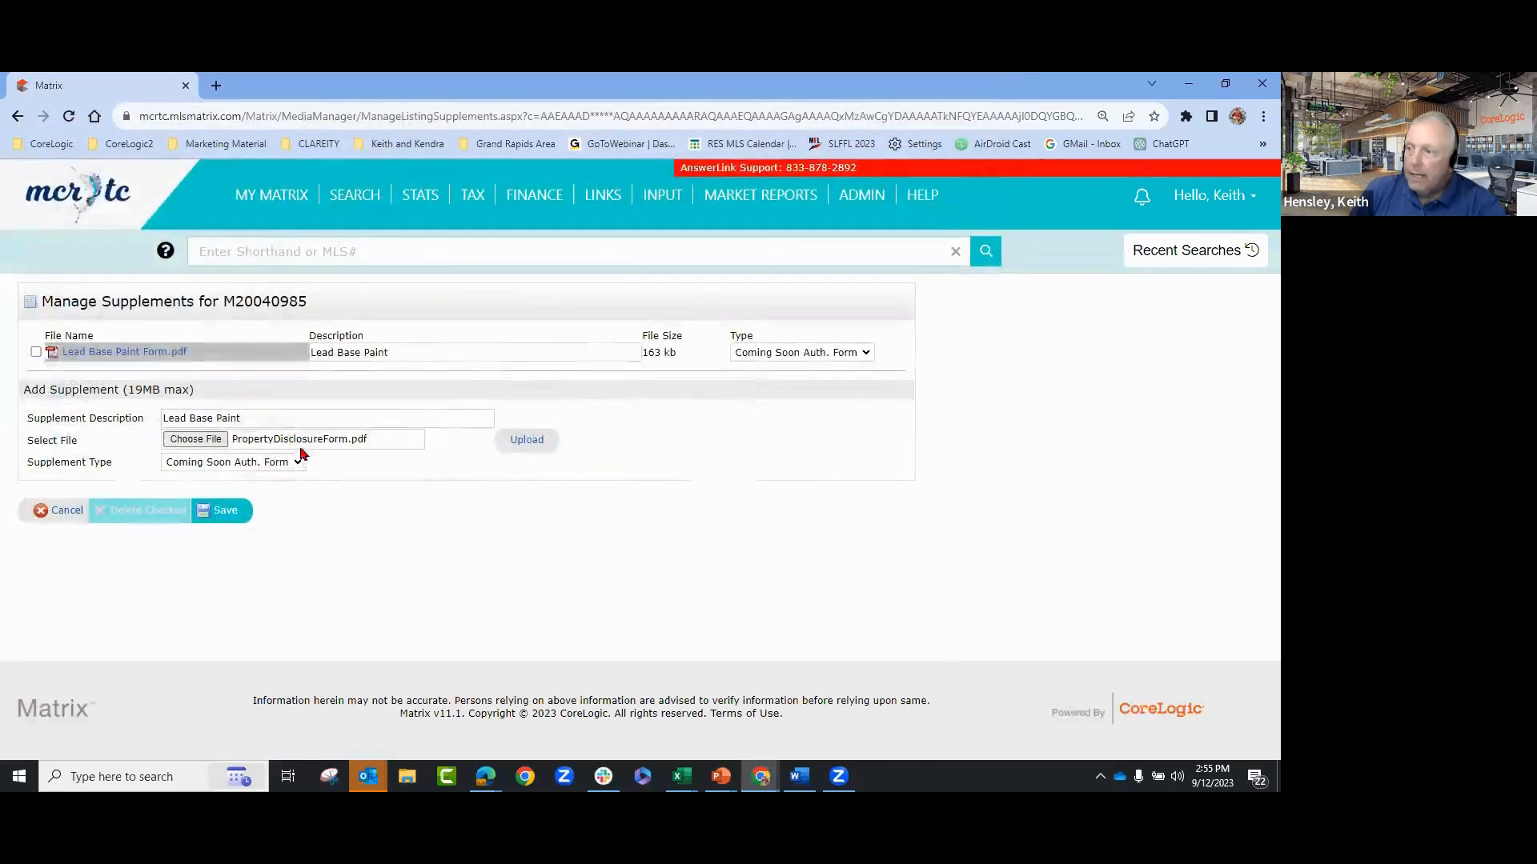
{"action": "left_click_drag", "start_coordinate": [268, 415], "coordinate": [84, 415]}
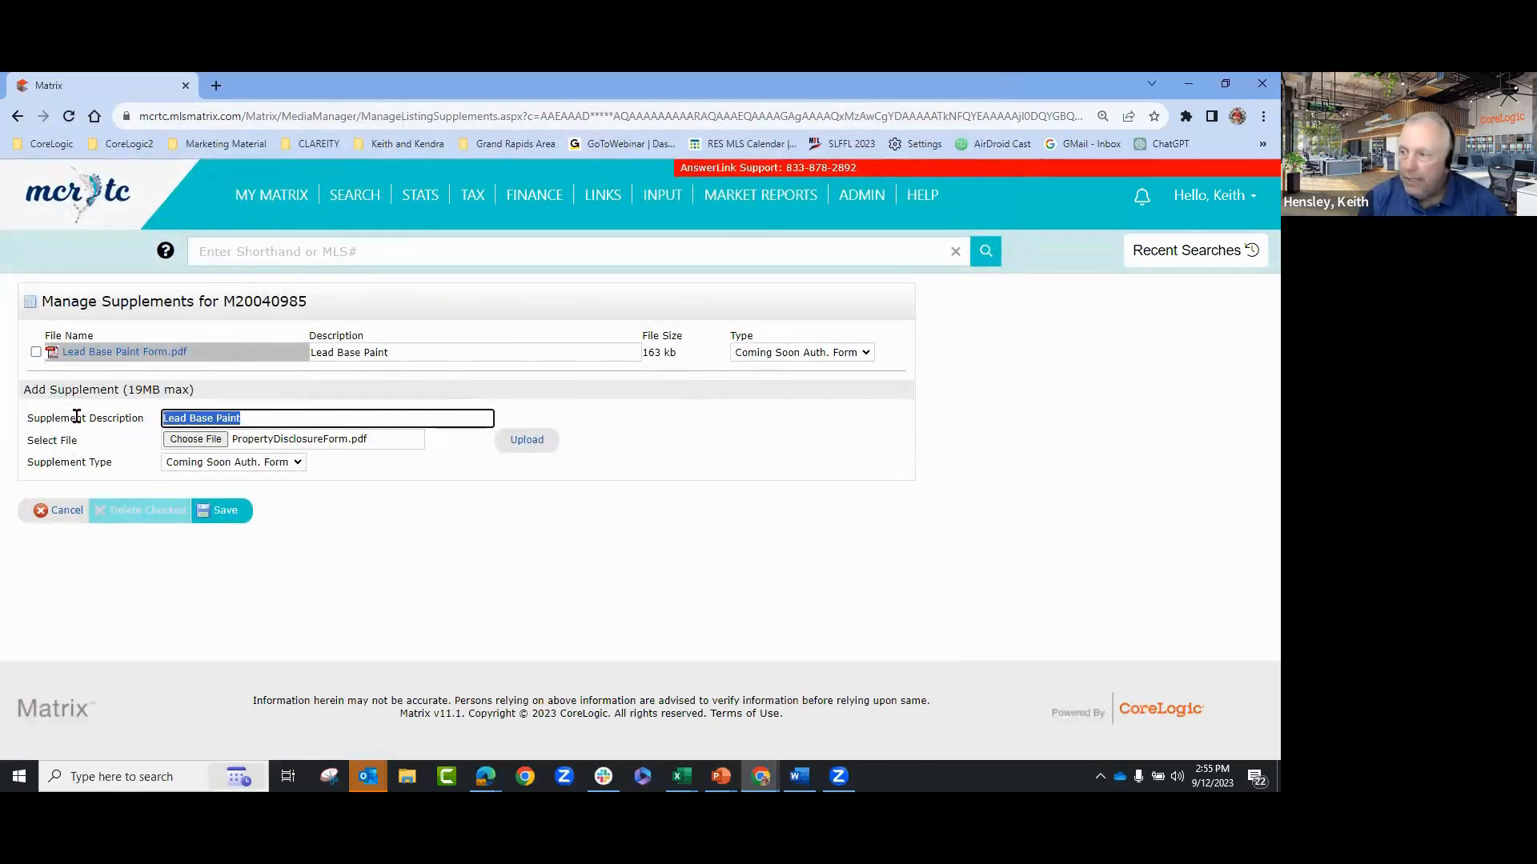
{"action": "type", "text": "Prop"}
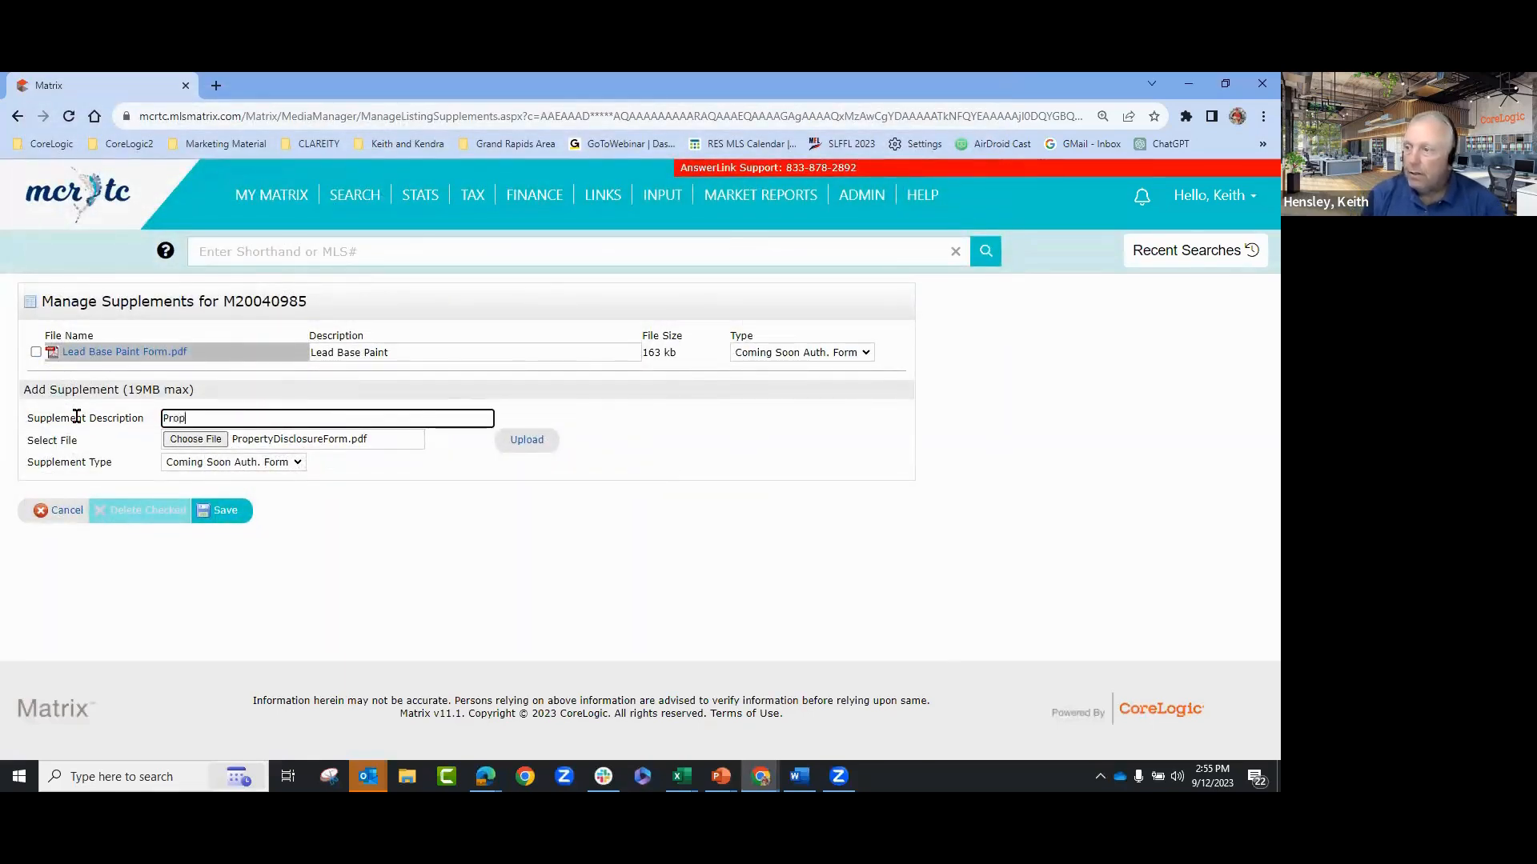
{"action": "type", "text": "erty Di"}
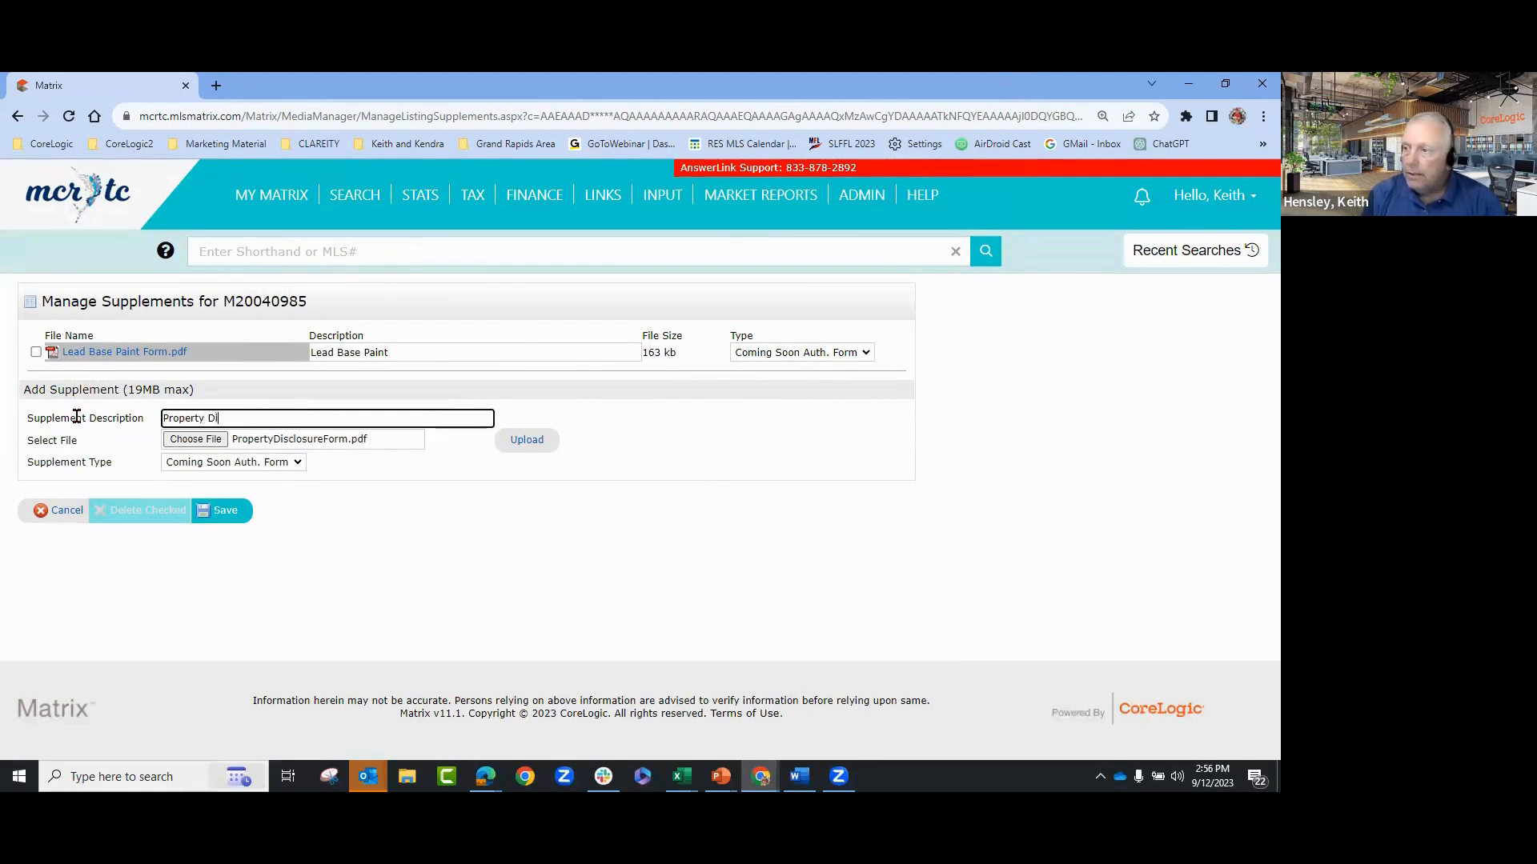
{"action": "type", "text": "sclosure Form"}
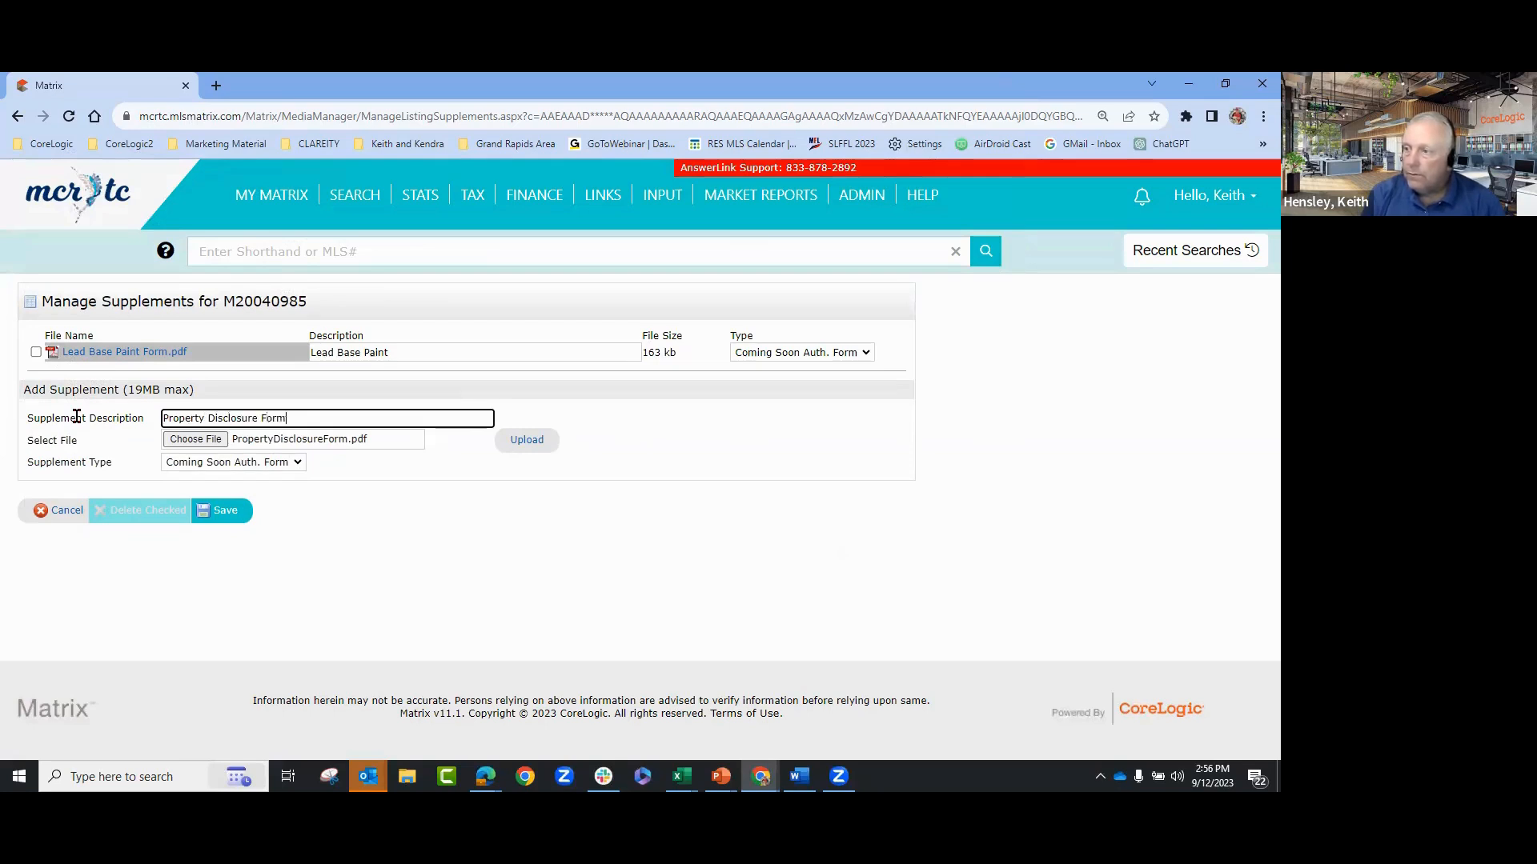
{"action": "left_click", "coordinate": [513, 441]}
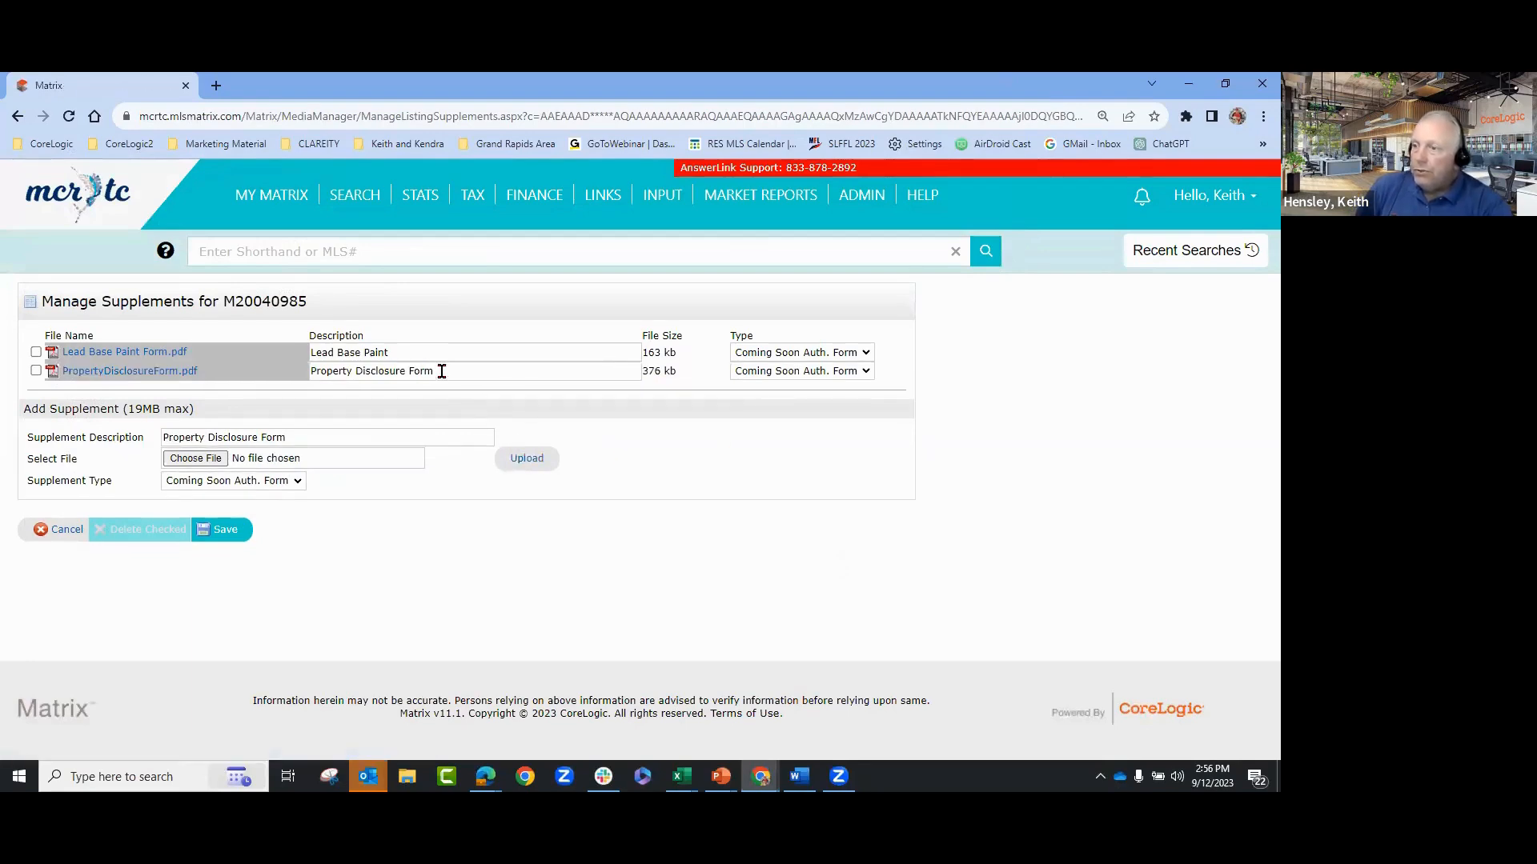
- Set Lead Base Paint's type to Other and Property Disclosure's to Sellers Disclosure, then save
{"action": "left_click", "coordinate": [815, 353]}
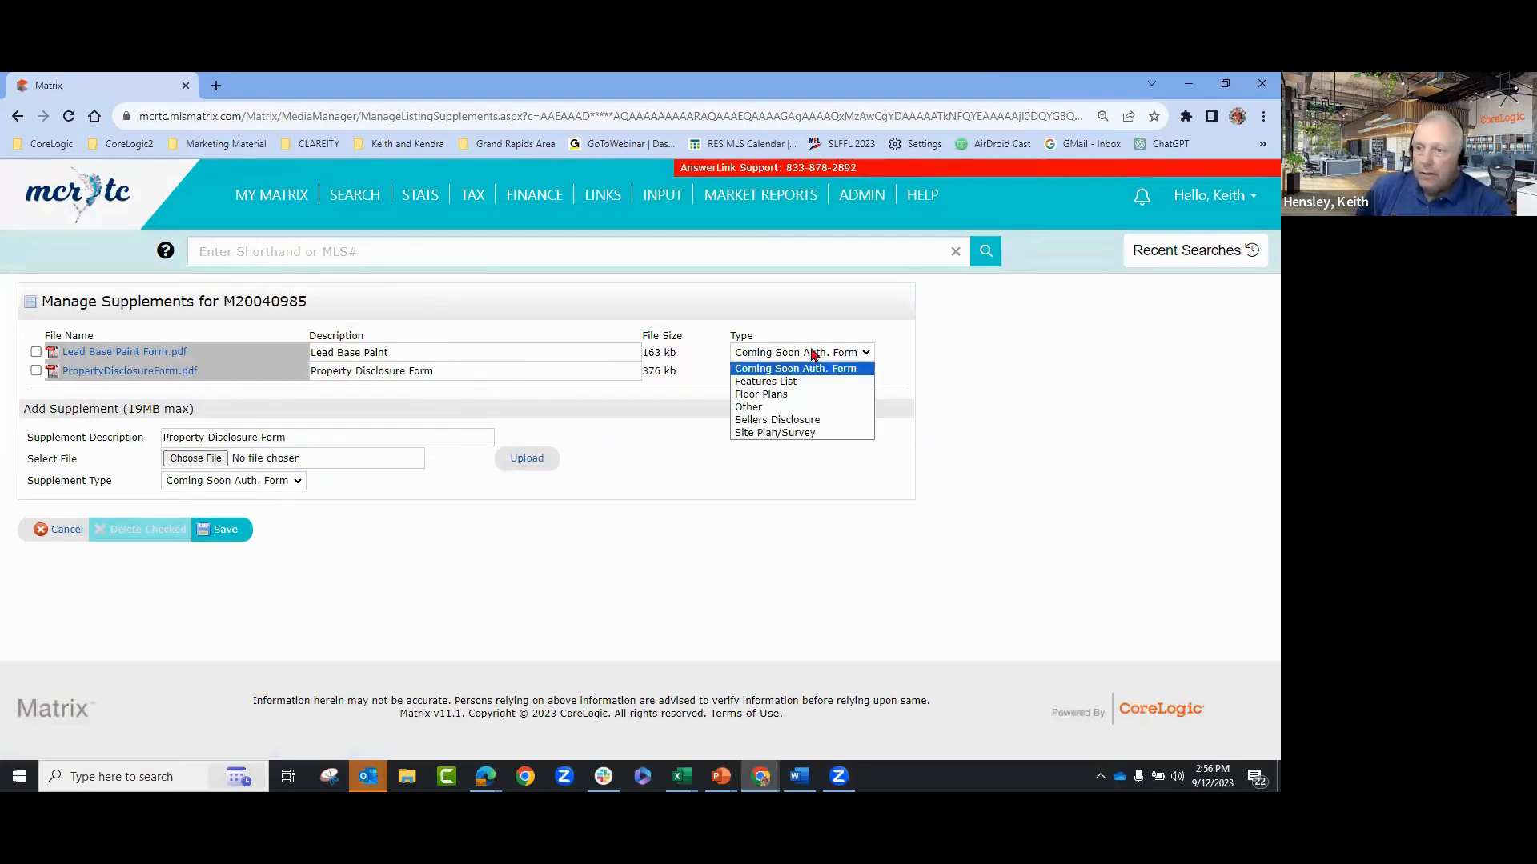
{"action": "left_click", "coordinate": [792, 419]}
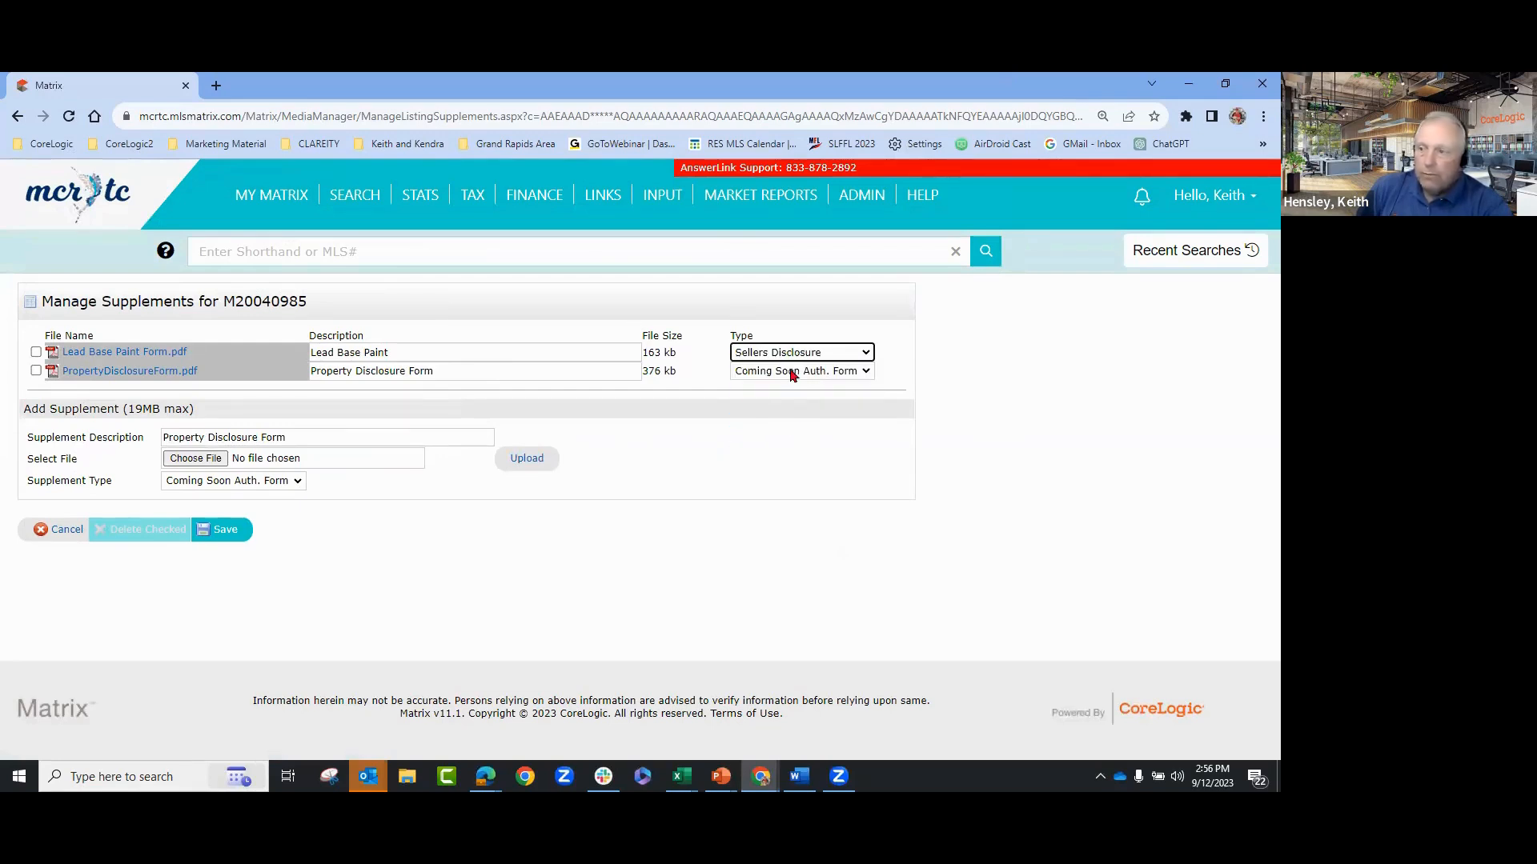
{"action": "left_click", "coordinate": [794, 356]}
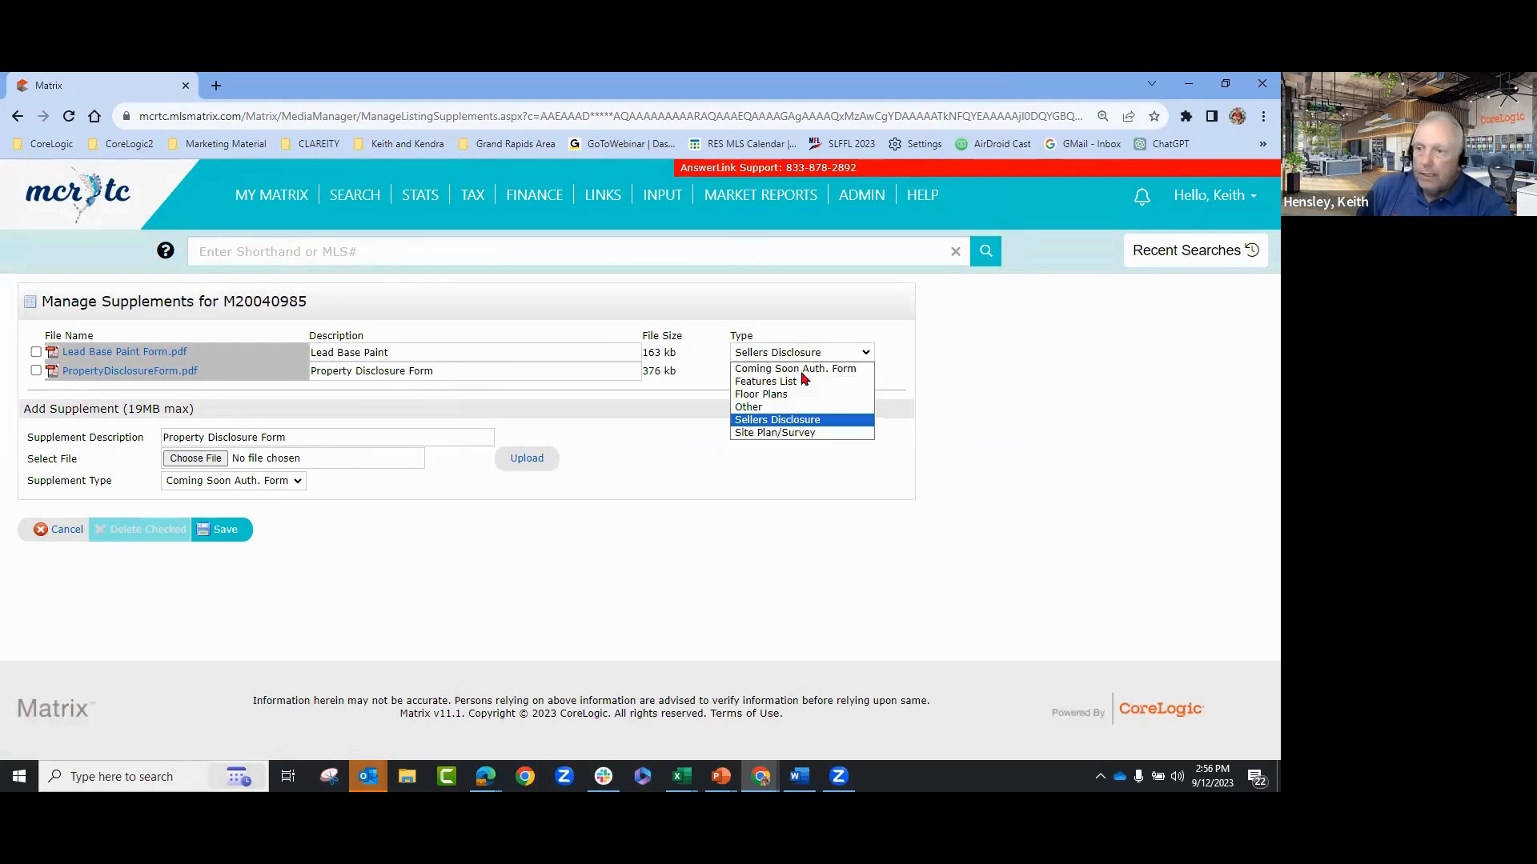
{"action": "left_click", "coordinate": [773, 408]}
{"action": "left_click", "coordinate": [790, 371]}
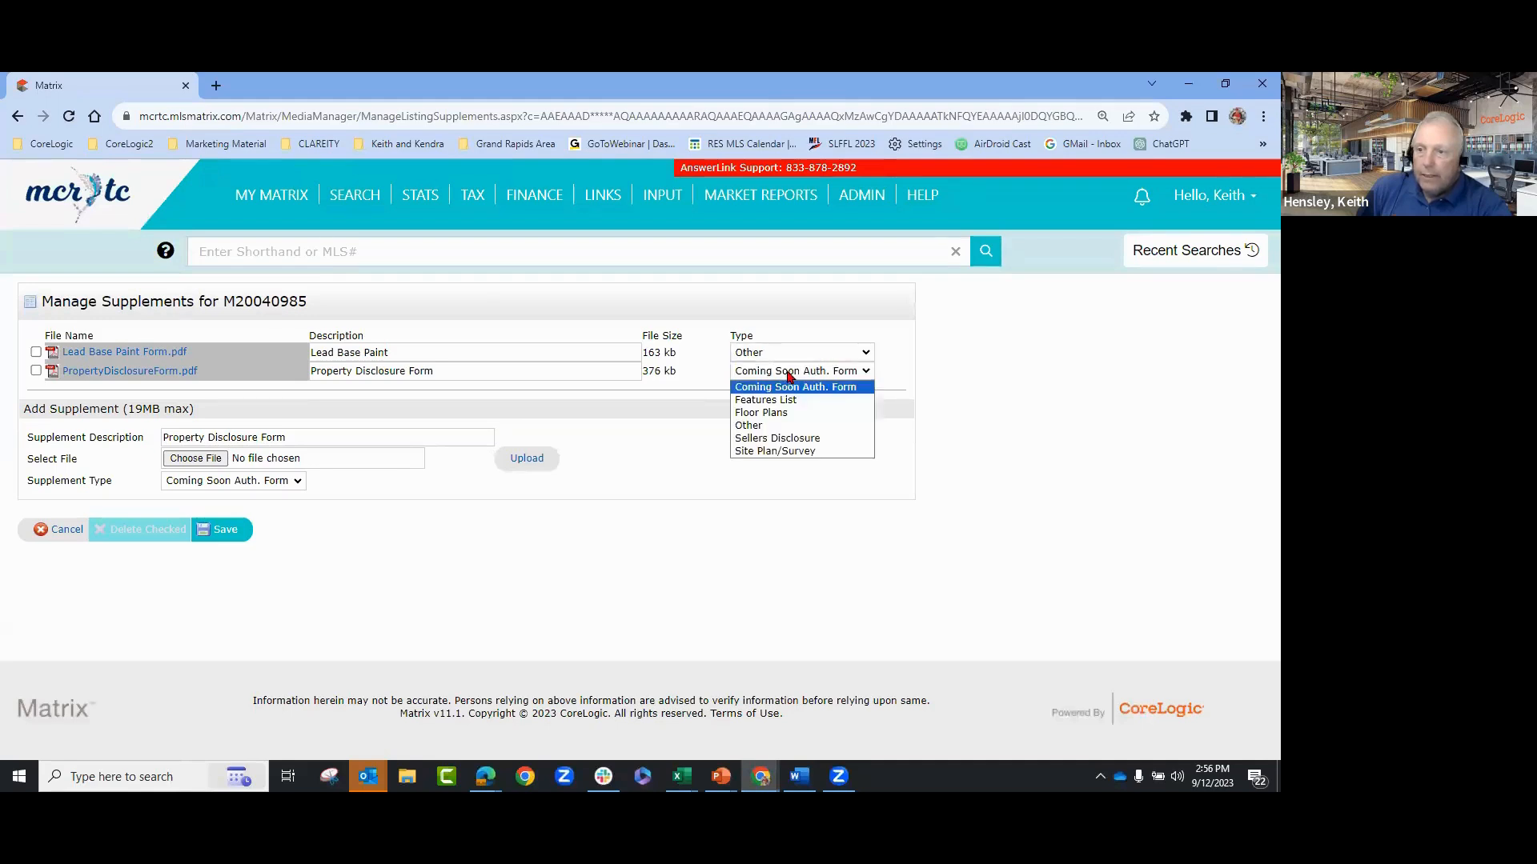
{"action": "left_click", "coordinate": [788, 440]}
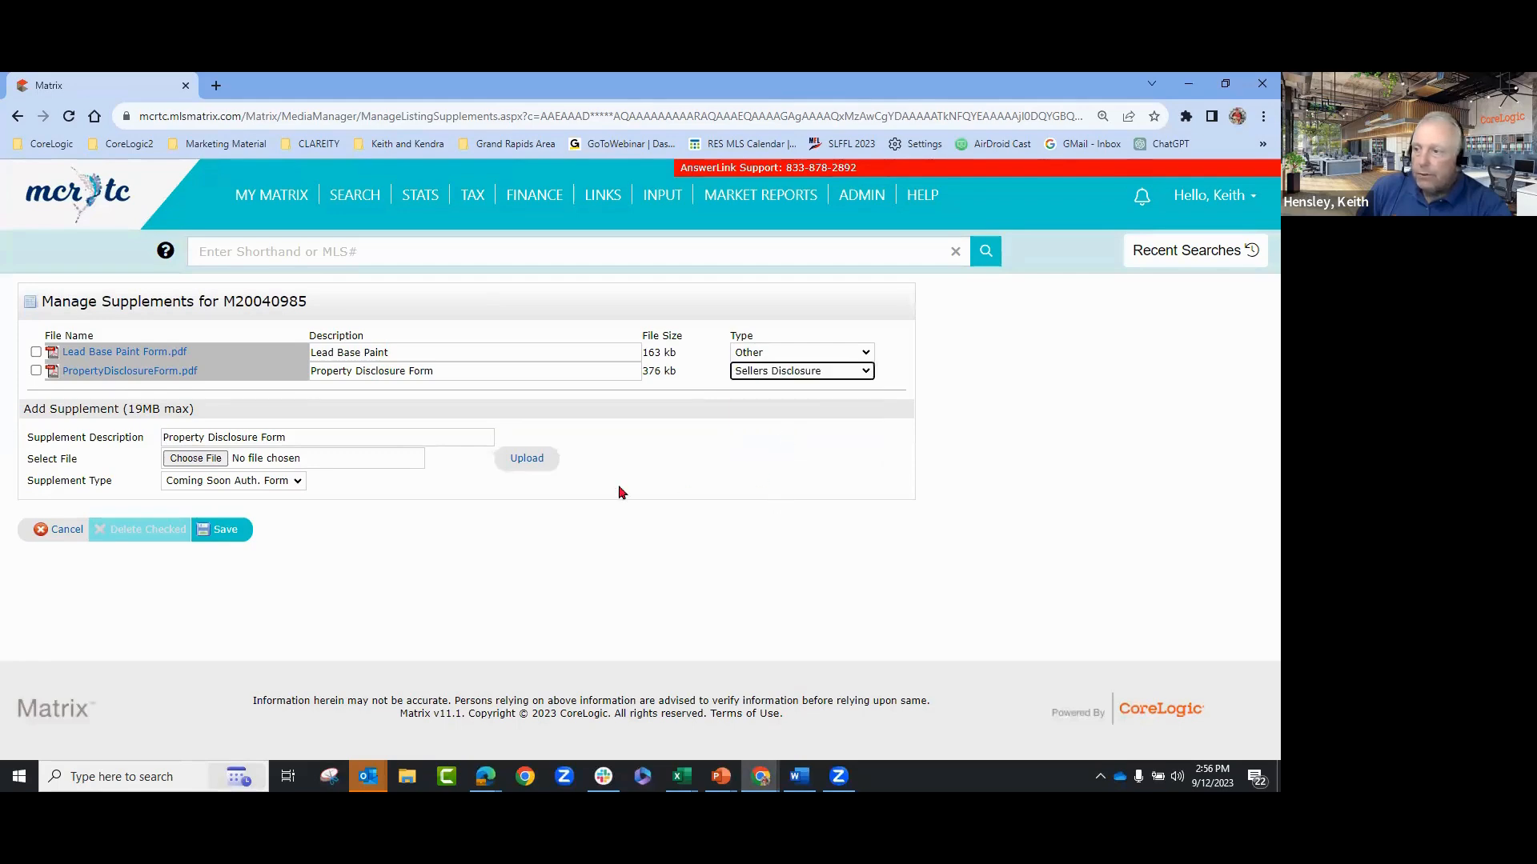
{"action": "left_click", "coordinate": [228, 531]}
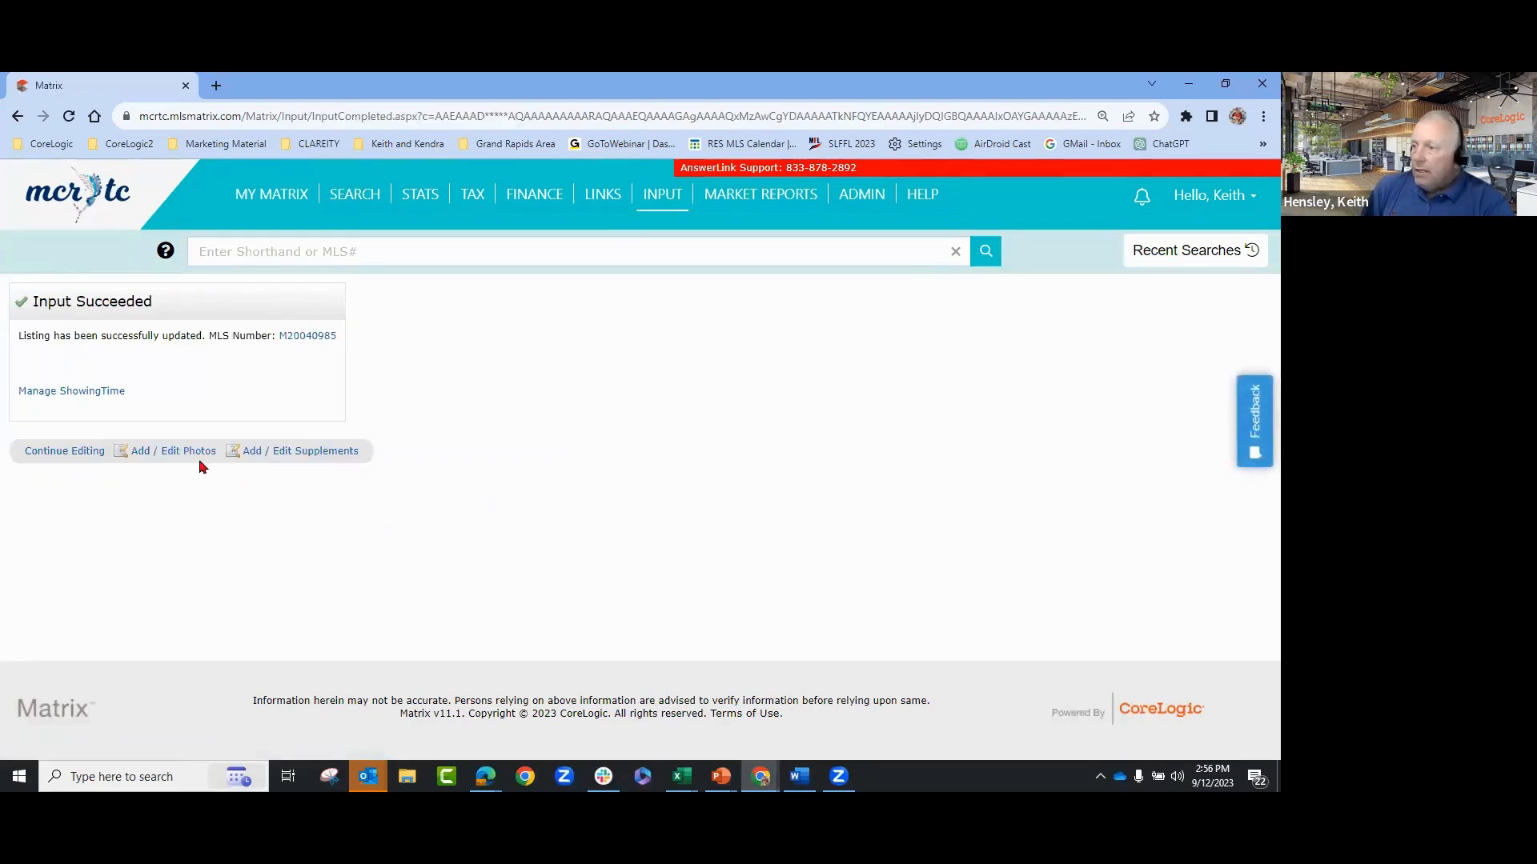
- Resume editing the listing and show its Rooms section with five rooms
{"action": "left_click", "coordinate": [67, 457]}
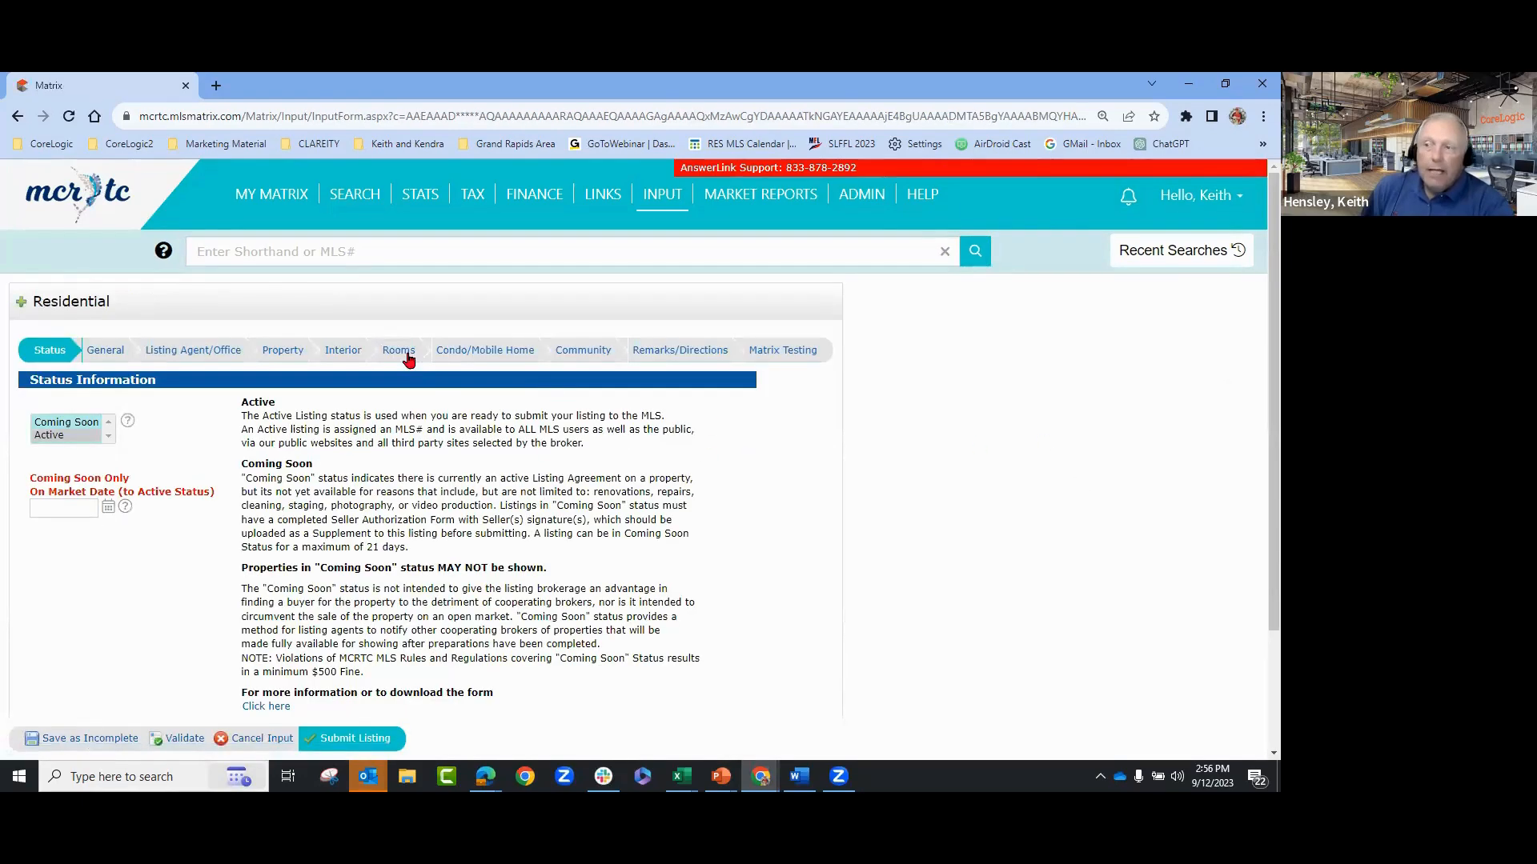
{"action": "left_click", "coordinate": [398, 352]}
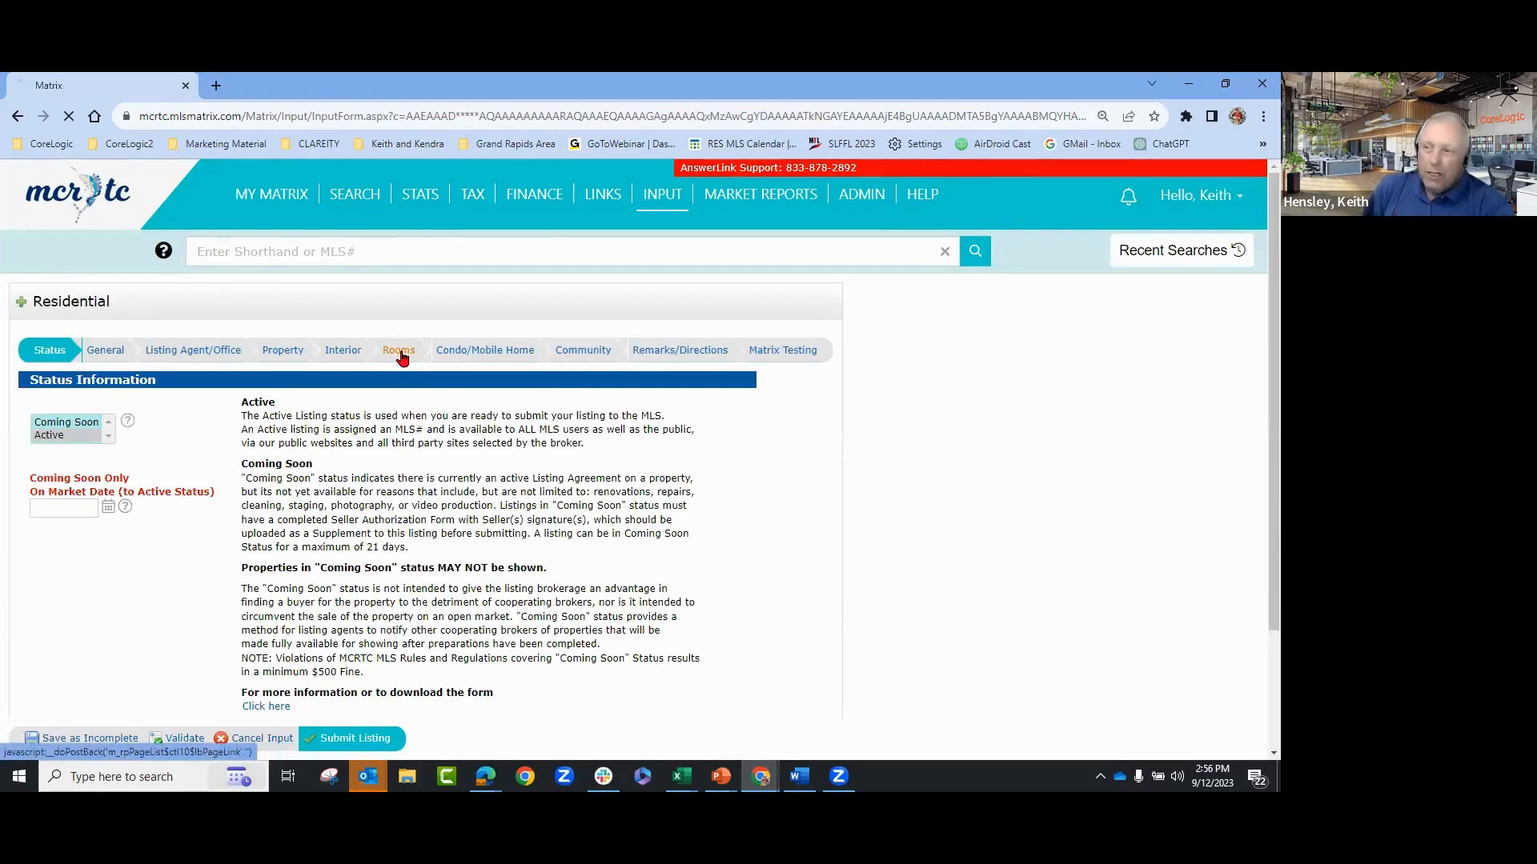
{"action": "scroll", "coordinate": [35, 330], "scroll_direction": "down", "scroll_amount": 1}
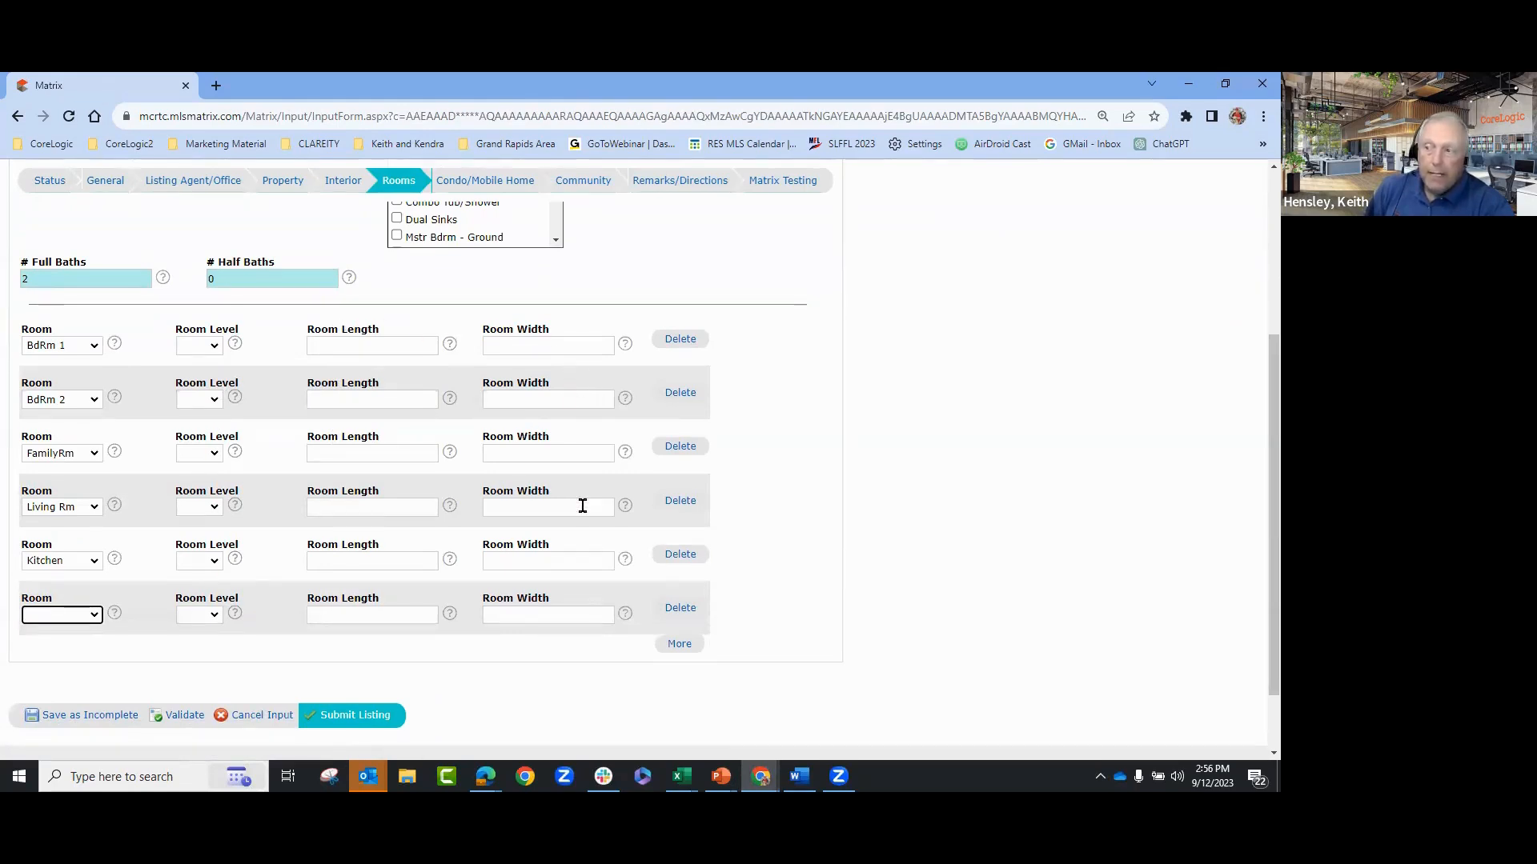
- Set the room level to Main for BdRm 1, BdRm 2 and FamilyRm
{"action": "left_click", "coordinate": [212, 347]}
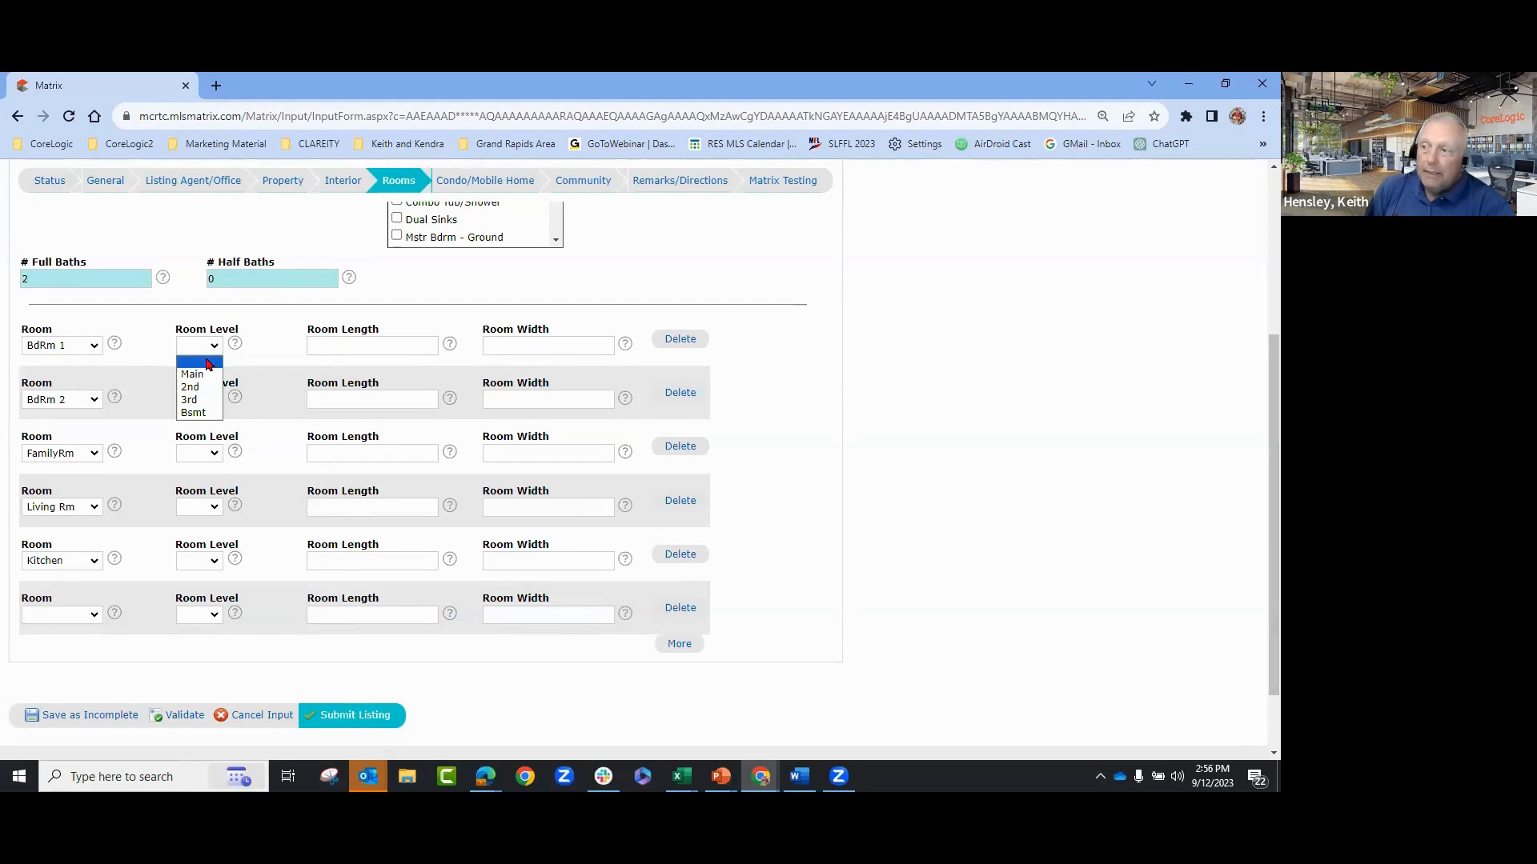
{"action": "left_click", "coordinate": [192, 373]}
{"action": "left_click", "coordinate": [205, 402]}
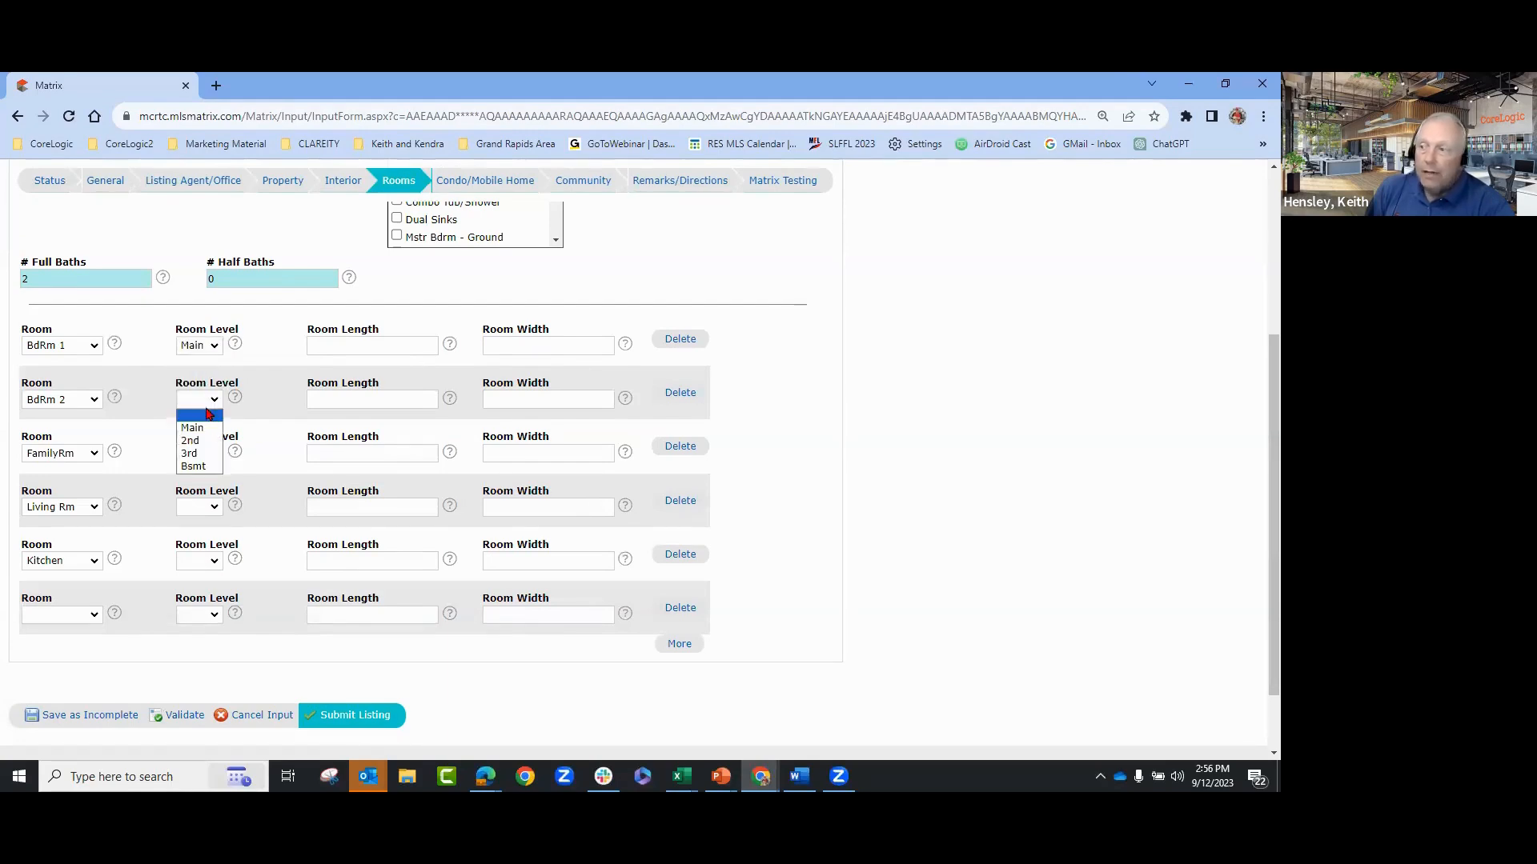
{"action": "left_click", "coordinate": [204, 428]}
{"action": "left_click", "coordinate": [210, 453]}
{"action": "left_click", "coordinate": [209, 482]}
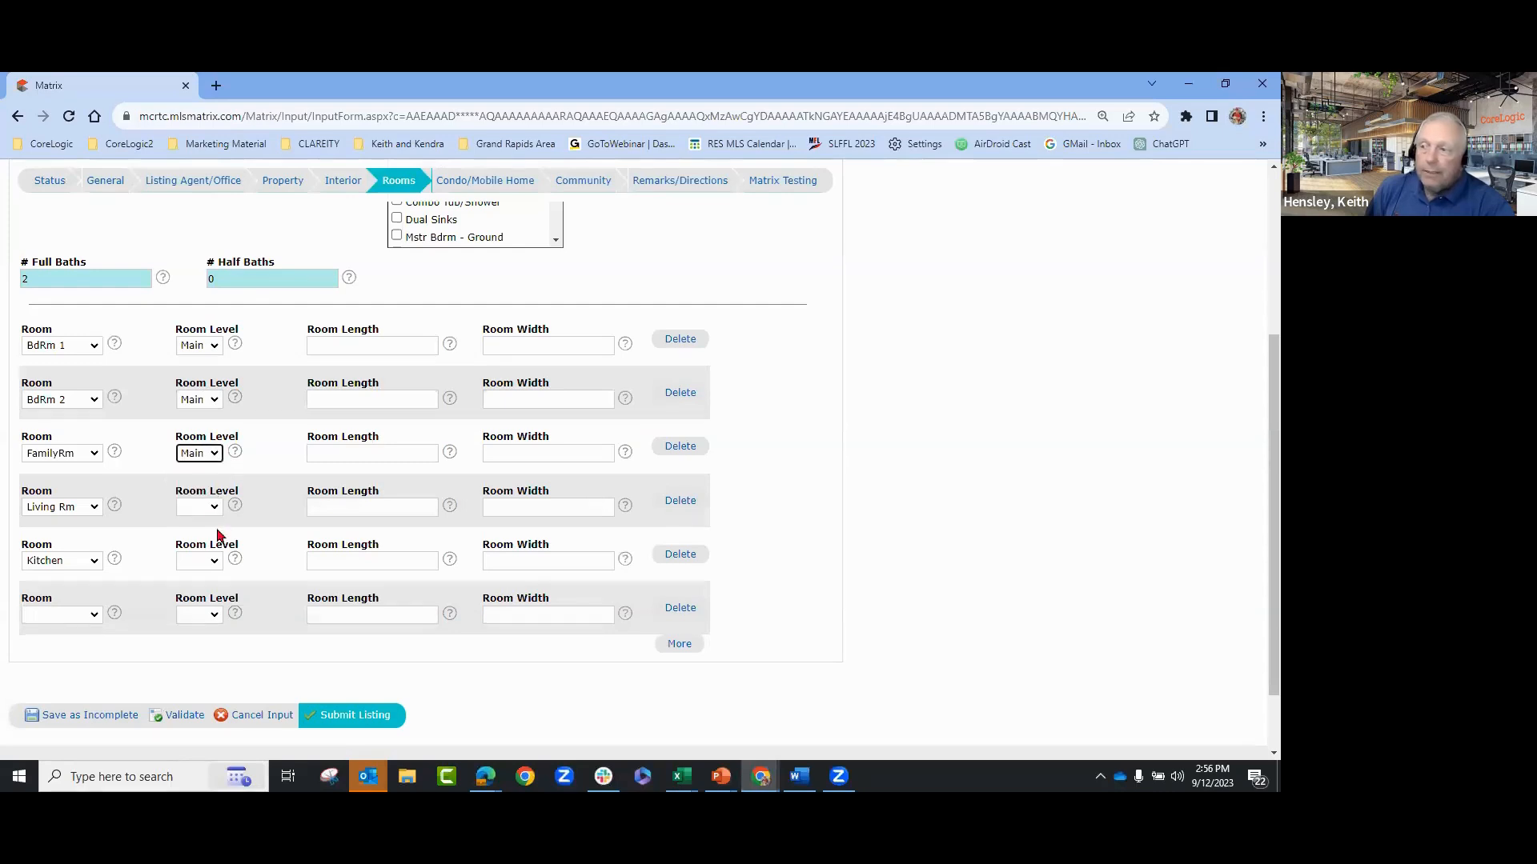
- Set Living Rm and Kitchen levels to Main, then validate the input form
{"action": "left_click", "coordinate": [205, 509]}
{"action": "left_click", "coordinate": [200, 526]}
{"action": "left_click", "coordinate": [207, 512]}
{"action": "left_click", "coordinate": [204, 536]}
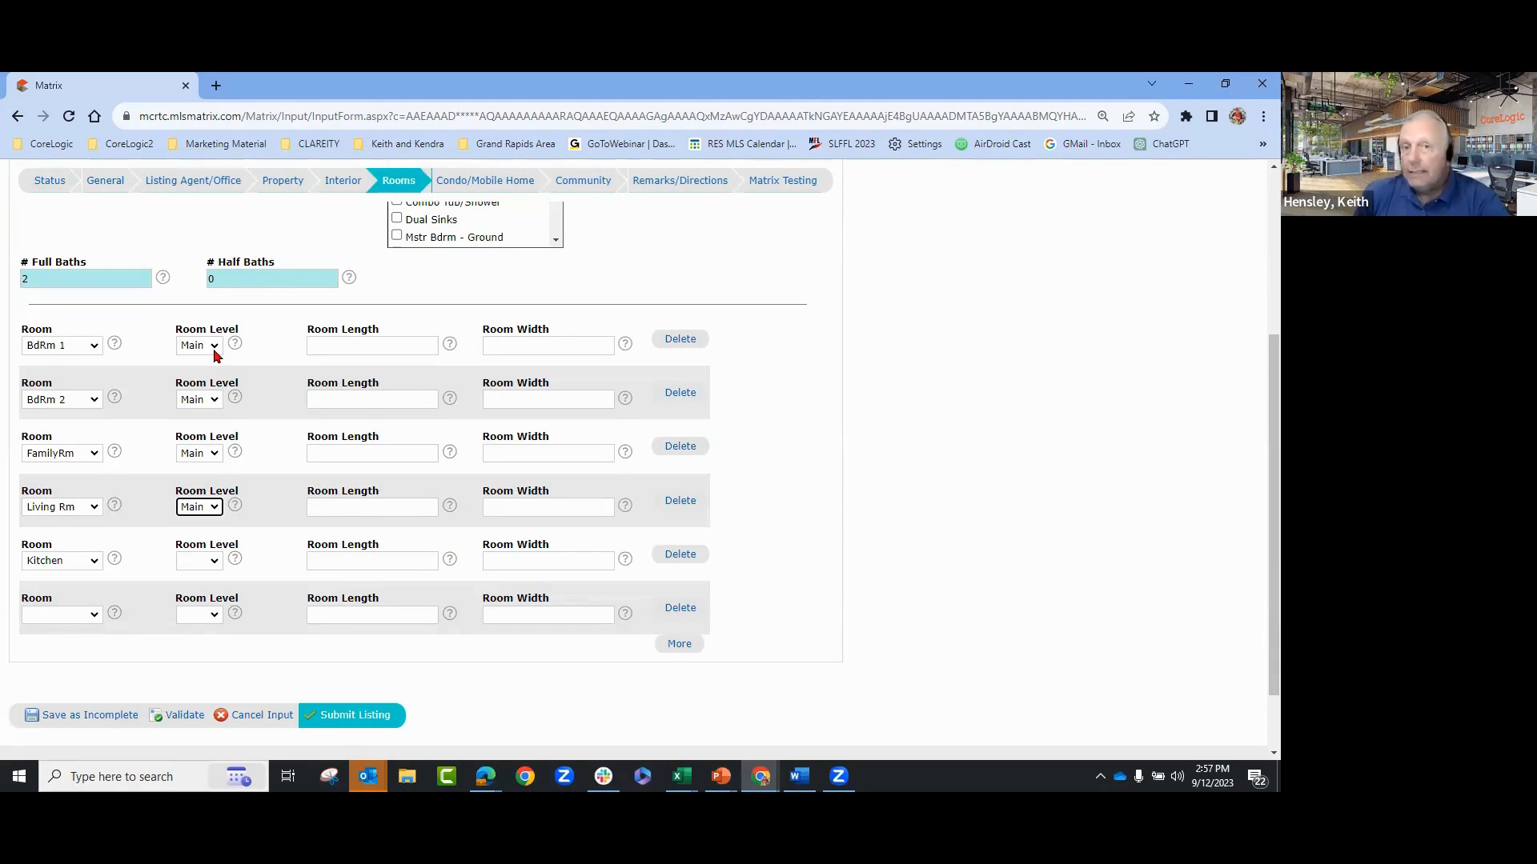
{"action": "left_click", "coordinate": [215, 563]}
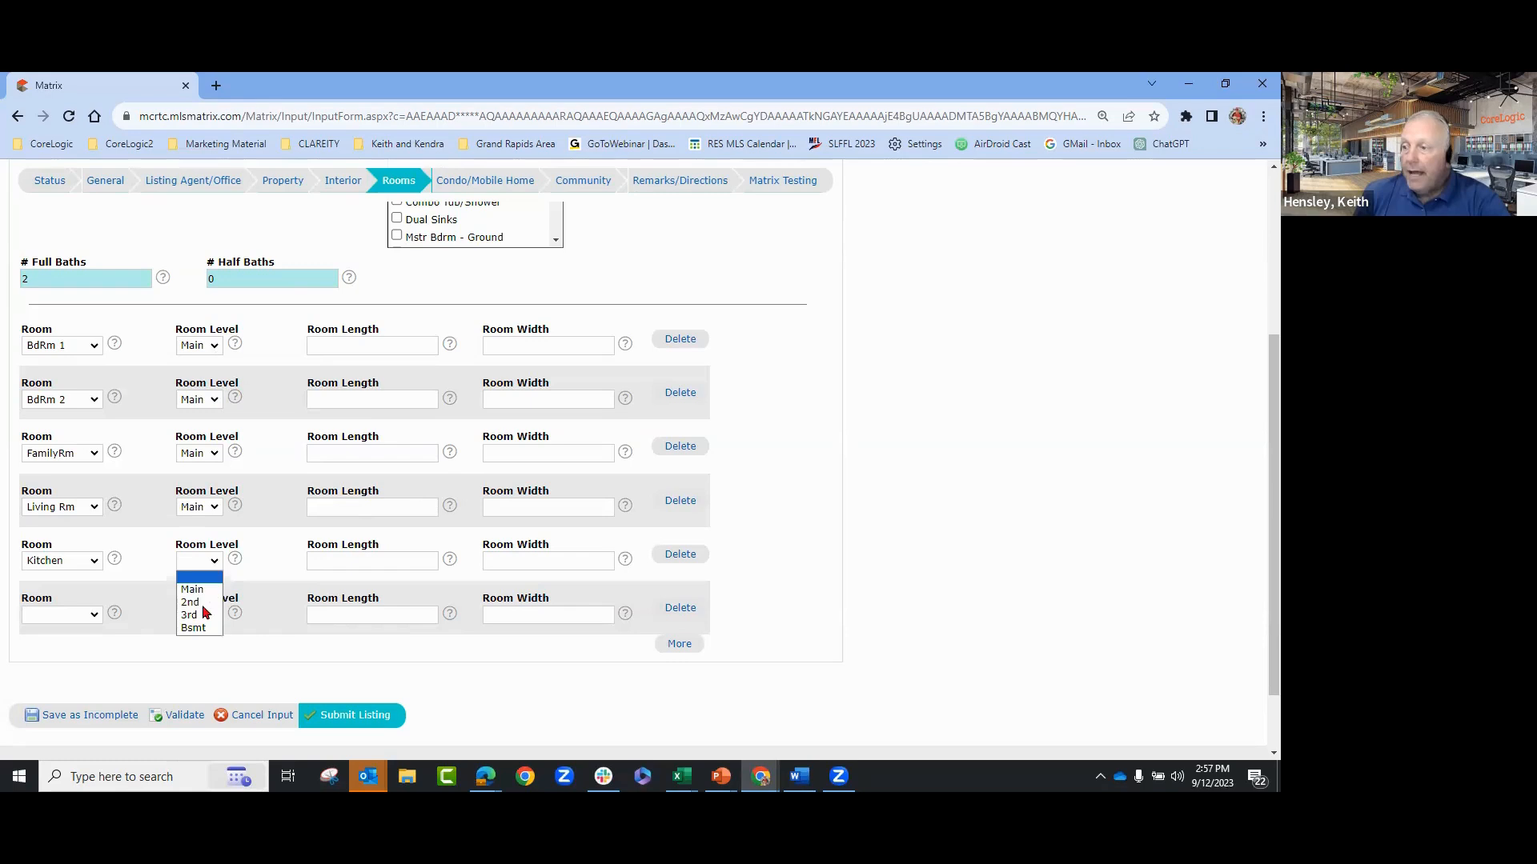
{"action": "left_click", "coordinate": [200, 590]}
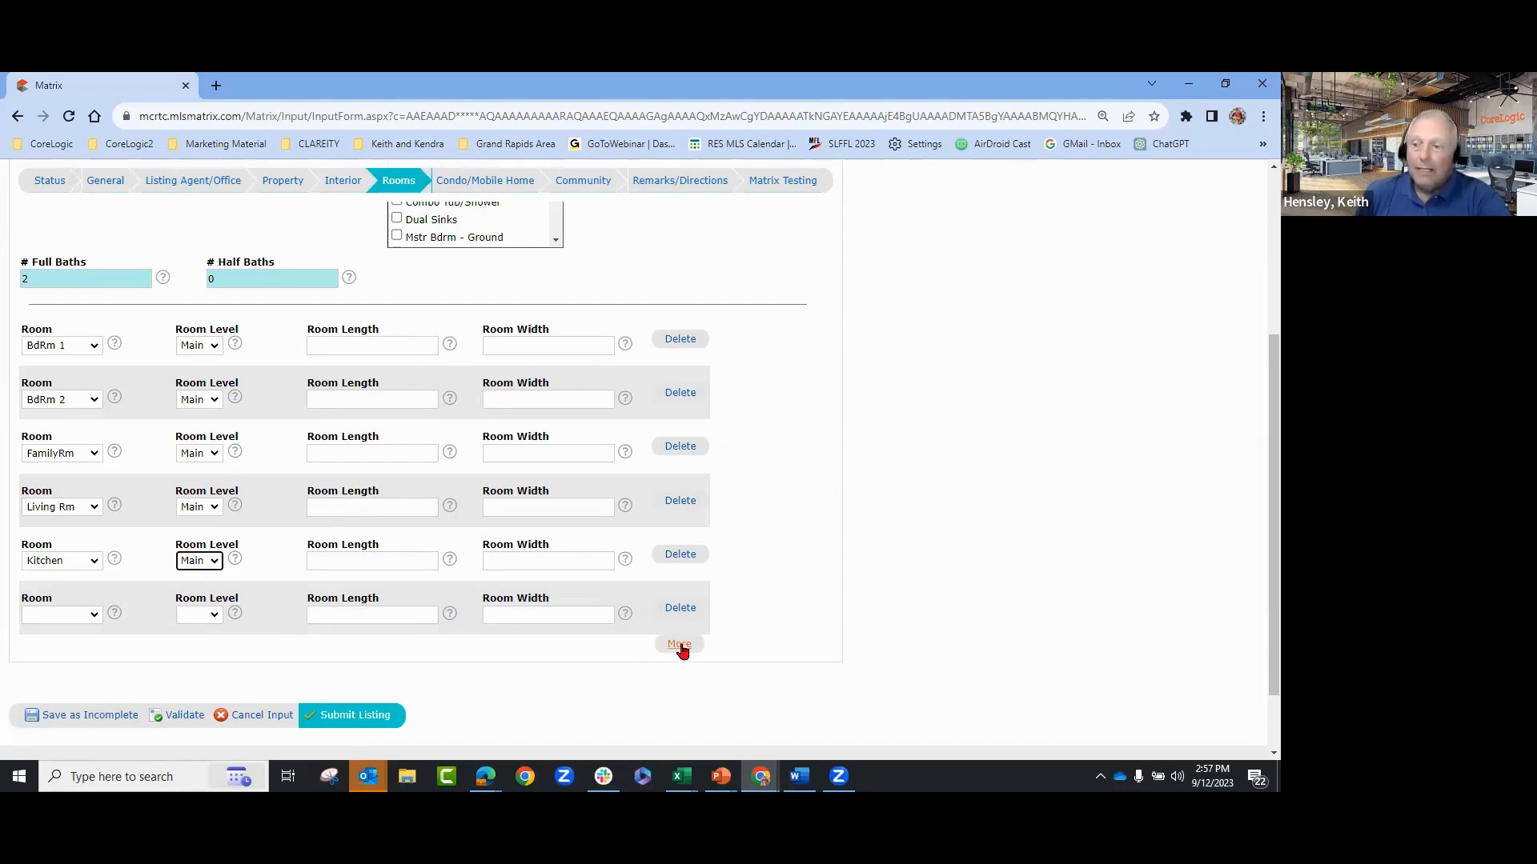
{"action": "left_click", "coordinate": [190, 724]}
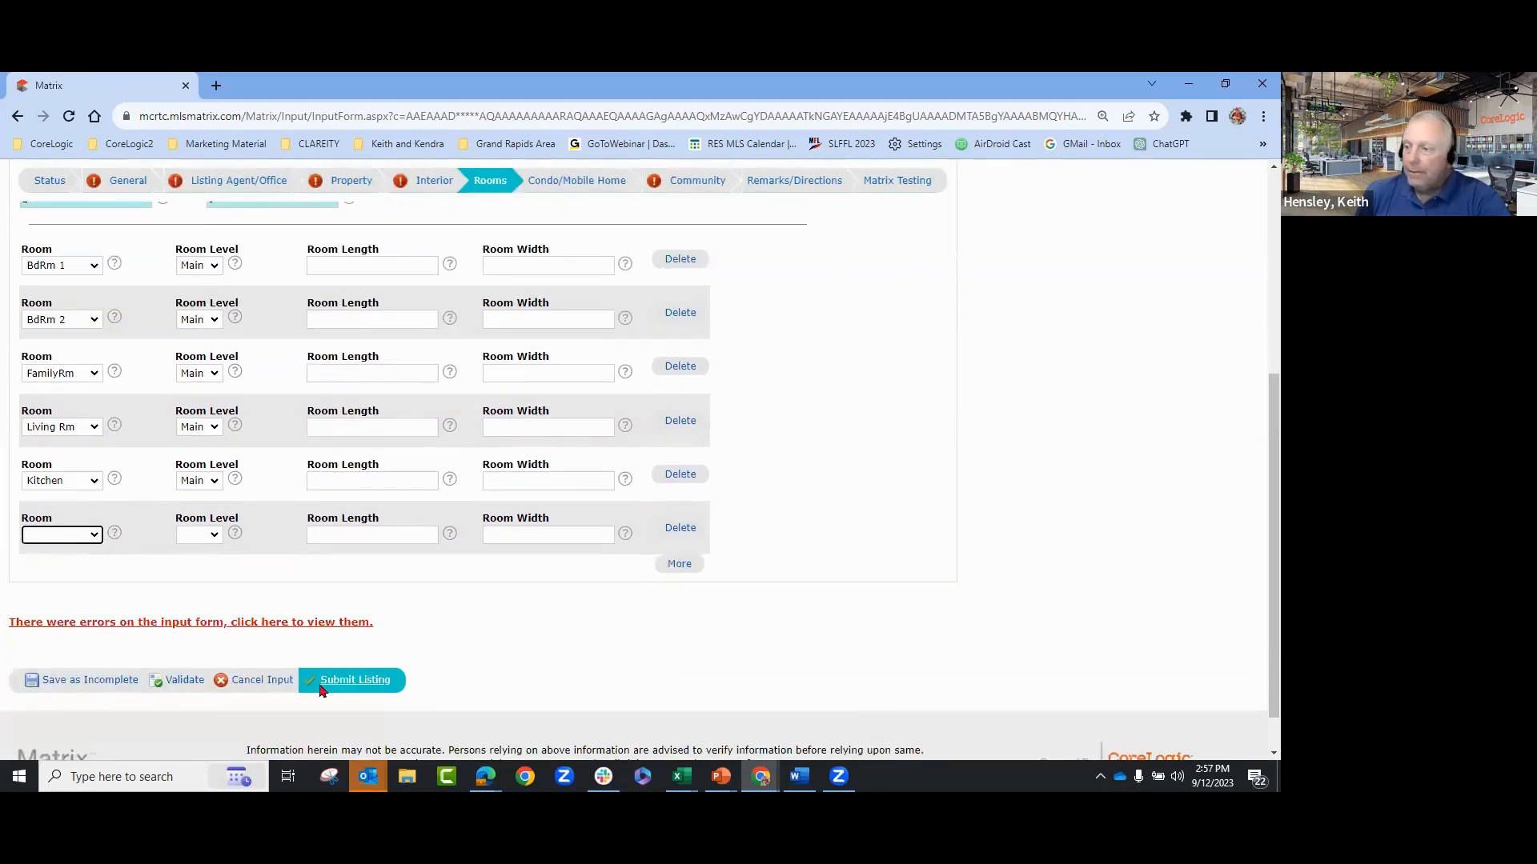
- Save the listing as incomplete and return to the Input page's Quick Modify listing list
{"action": "left_click", "coordinate": [101, 681]}
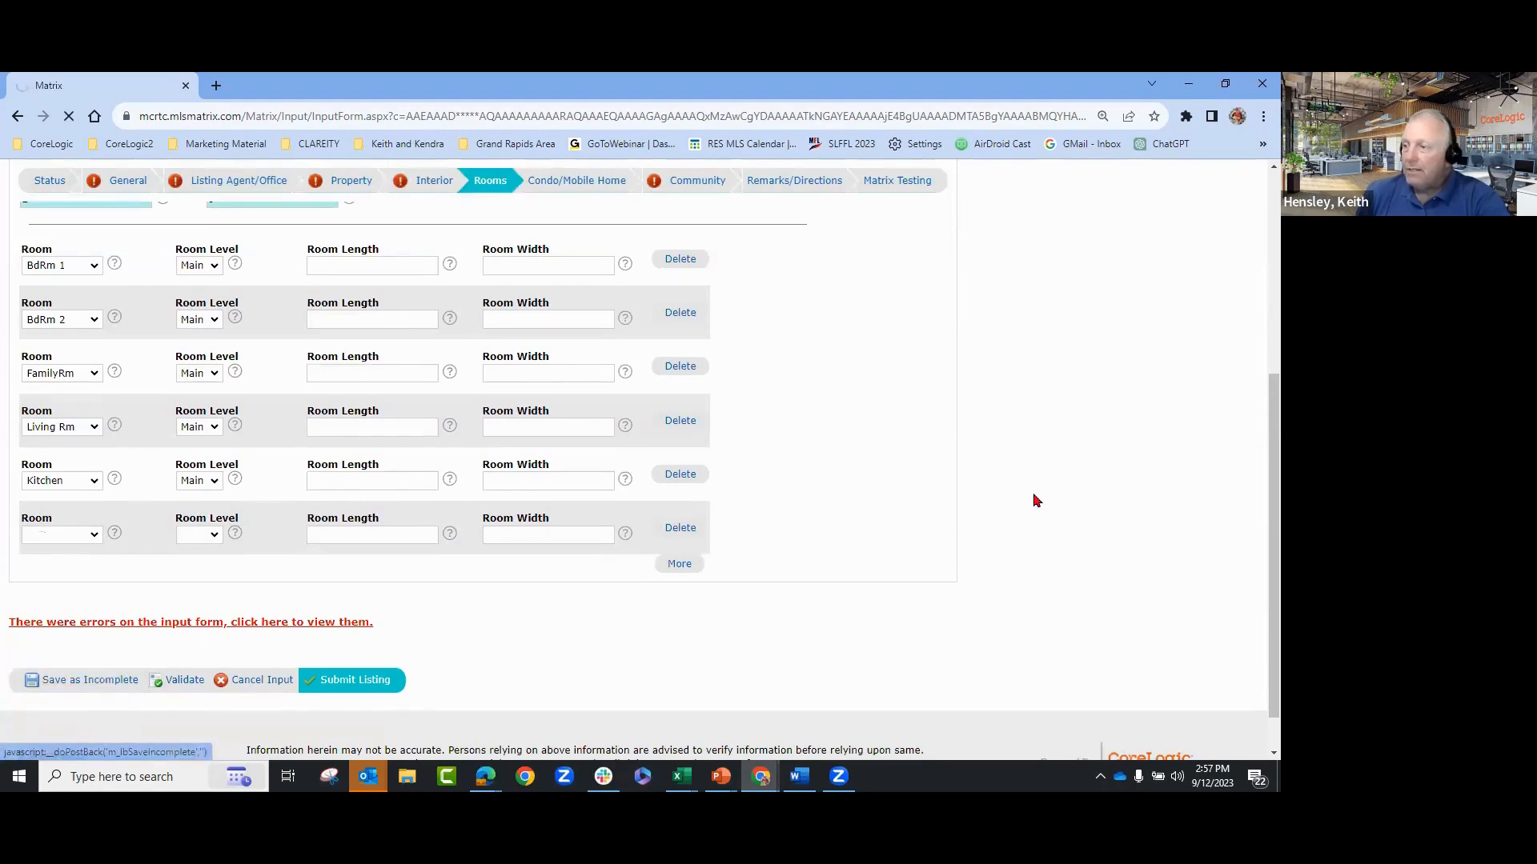
{"action": "left_click", "coordinate": [60, 205]}
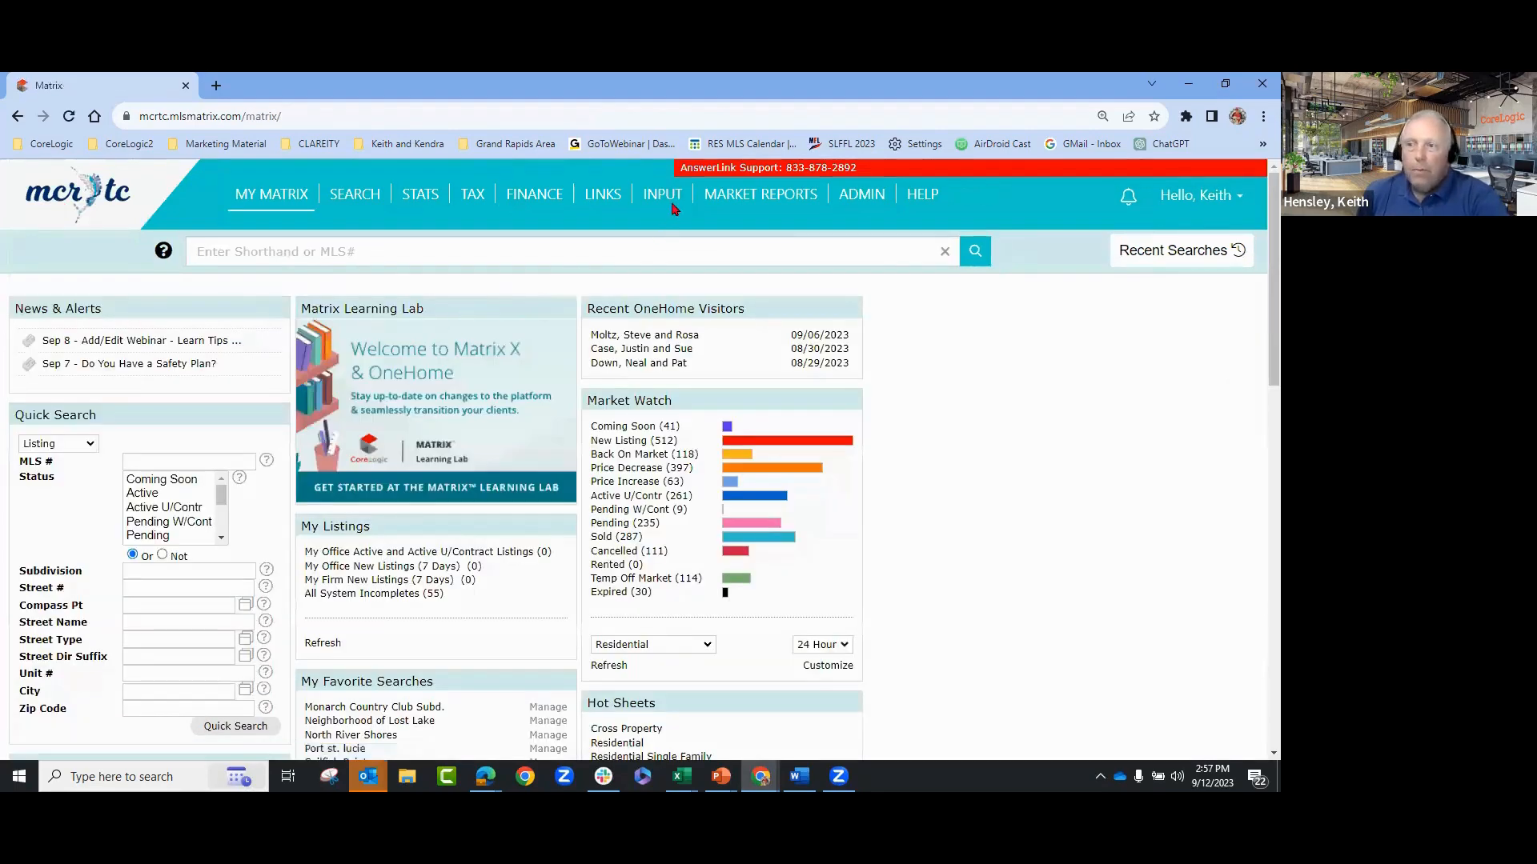
{"action": "left_click", "coordinate": [672, 198]}
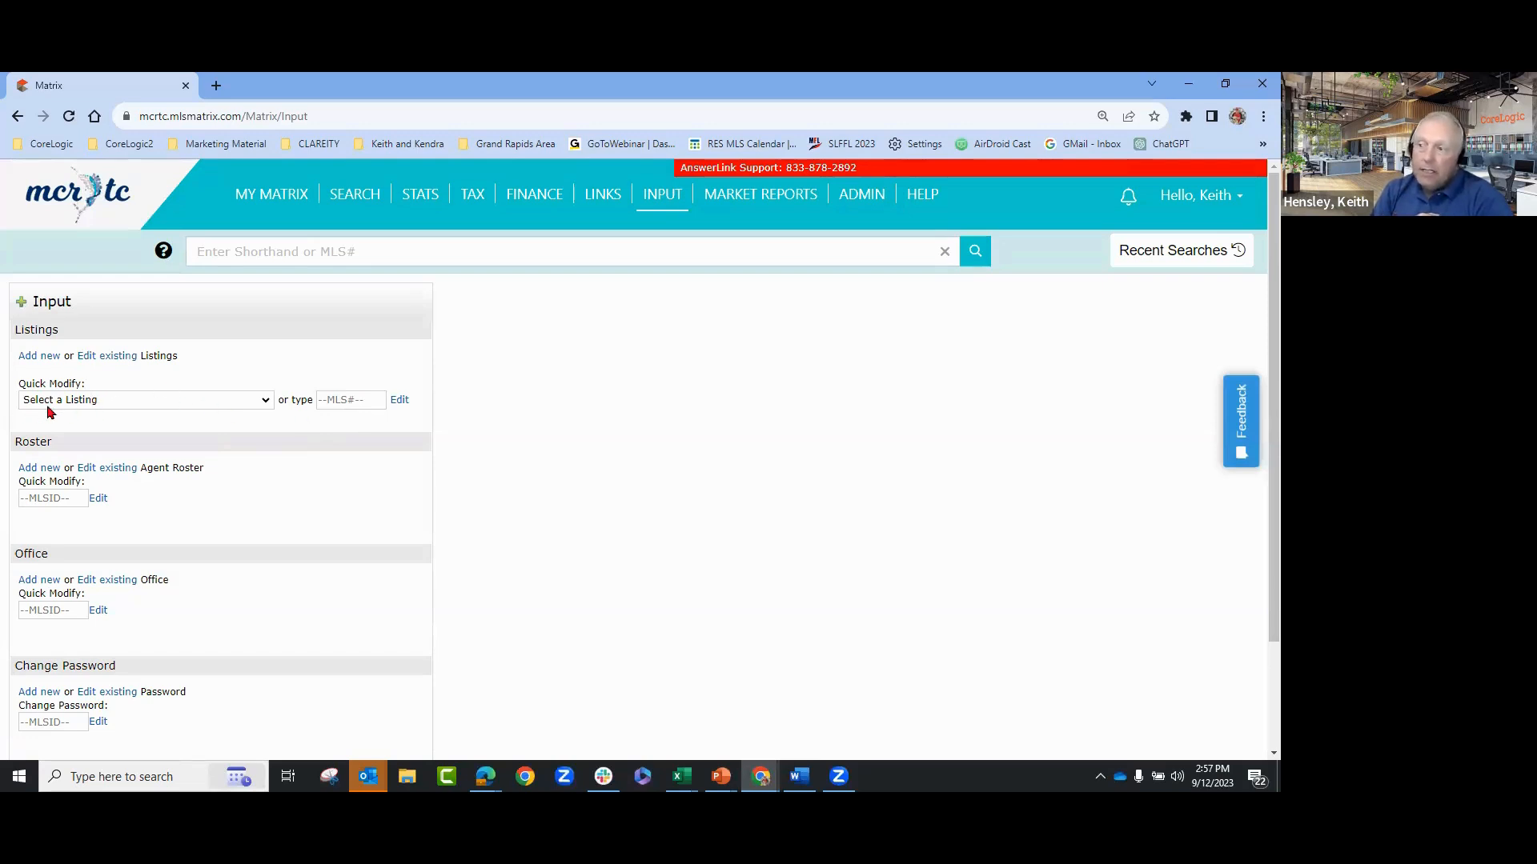
{"action": "left_click", "coordinate": [136, 400]}
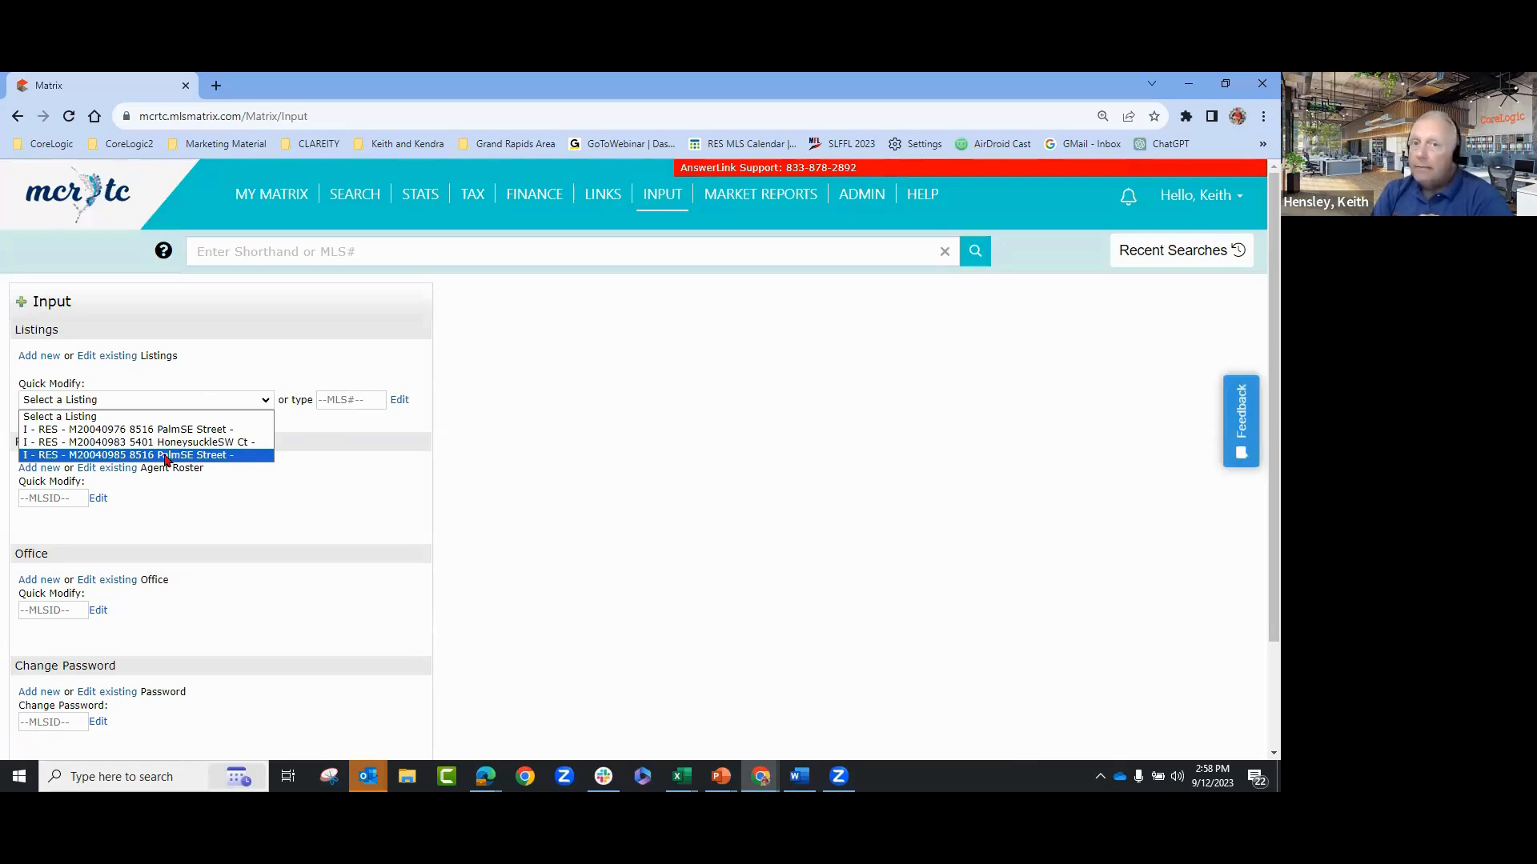
- Select M20040985 to modify and back out of its Change to Cancelled form unsubmitted
{"action": "left_click", "coordinate": [104, 455]}
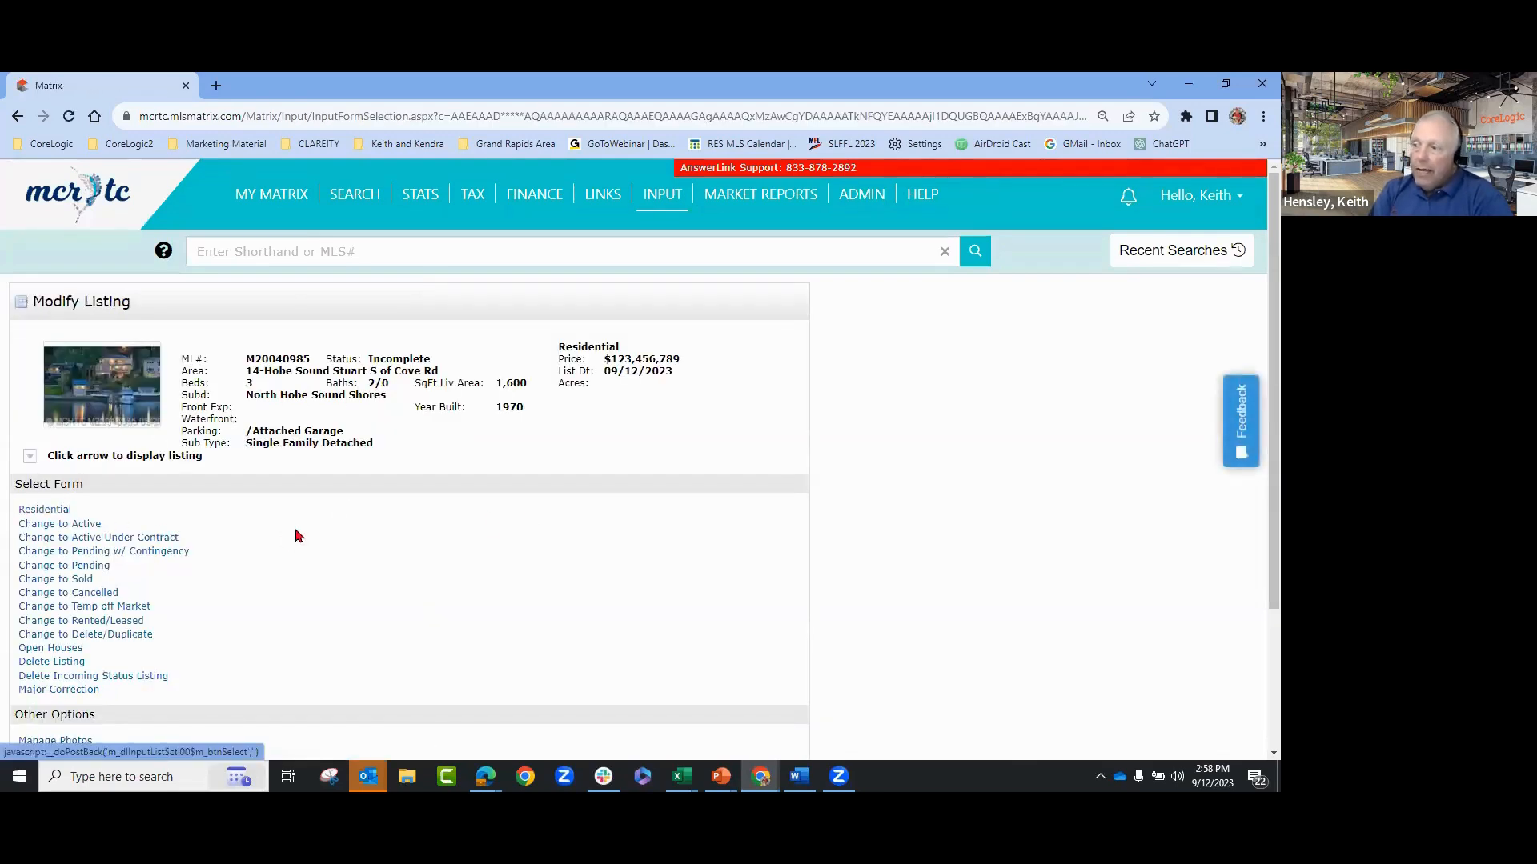
{"action": "scroll", "coordinate": [253, 480], "scroll_direction": "down", "scroll_amount": 1}
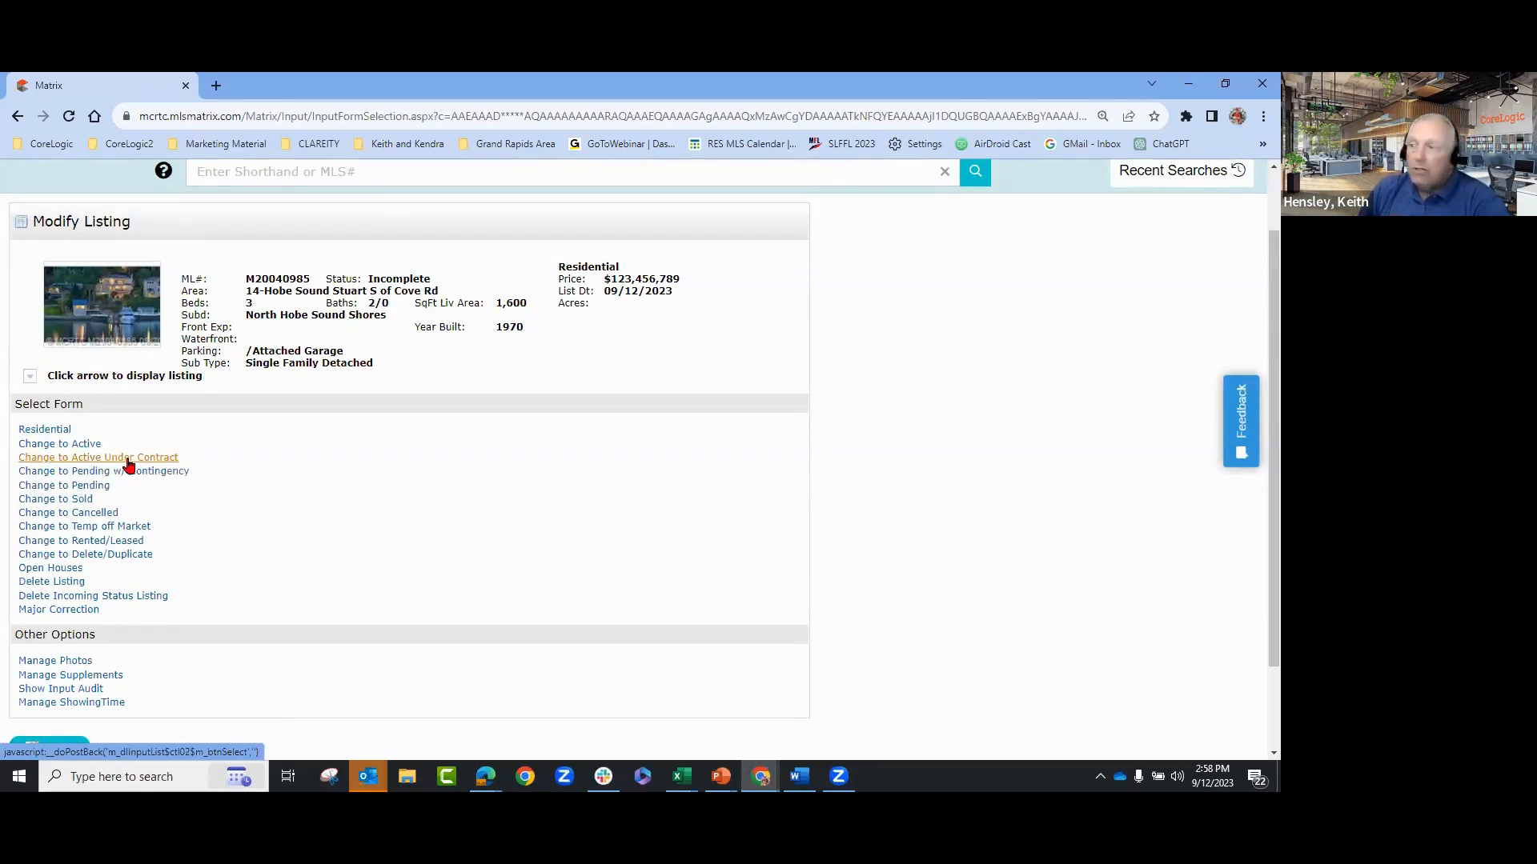
{"action": "left_click", "coordinate": [94, 520]}
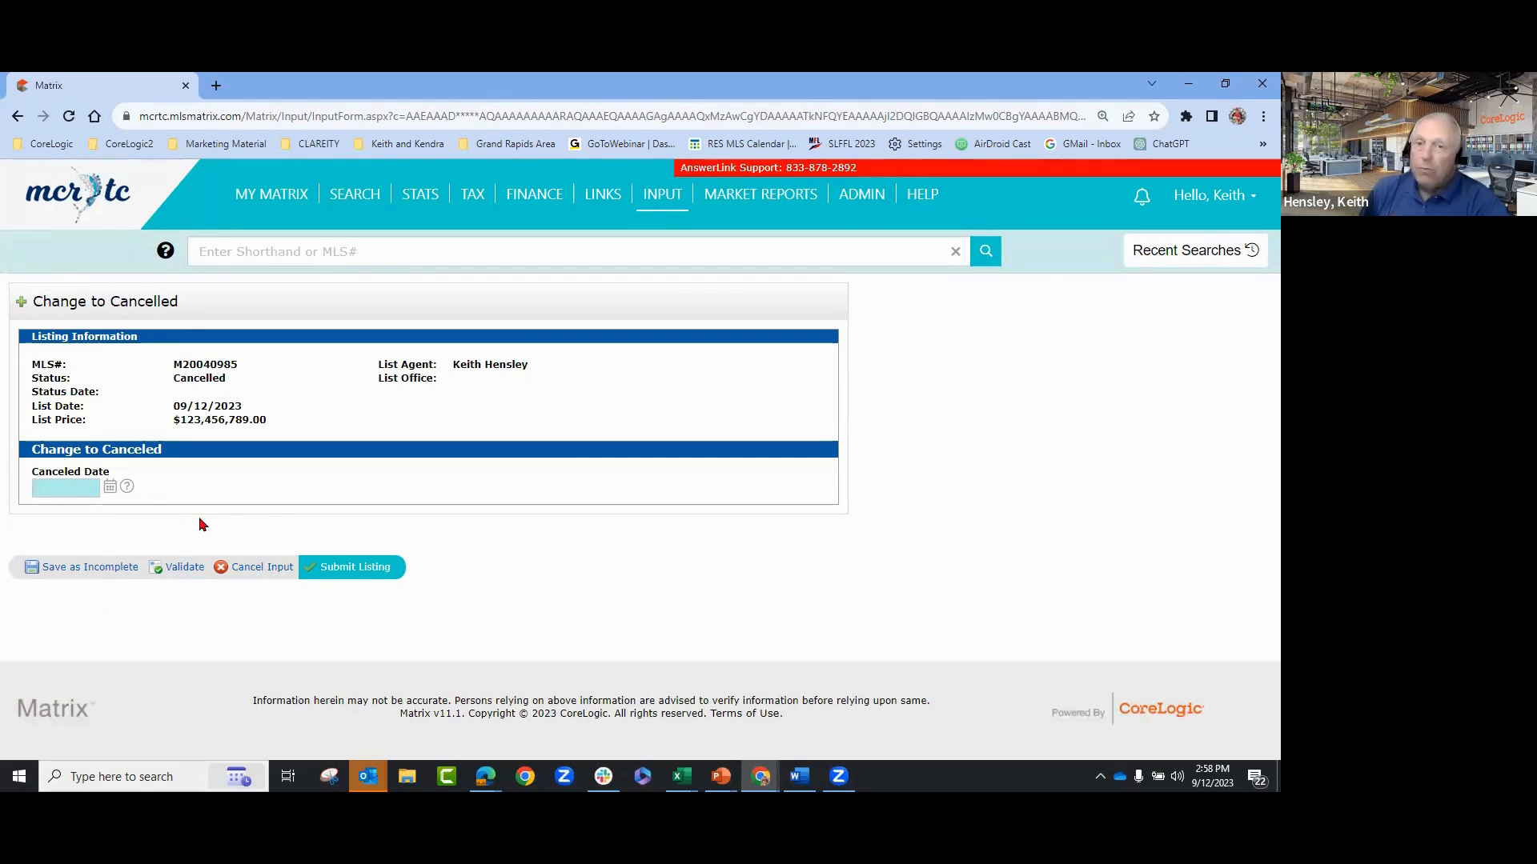
{"action": "left_click", "coordinate": [244, 574]}
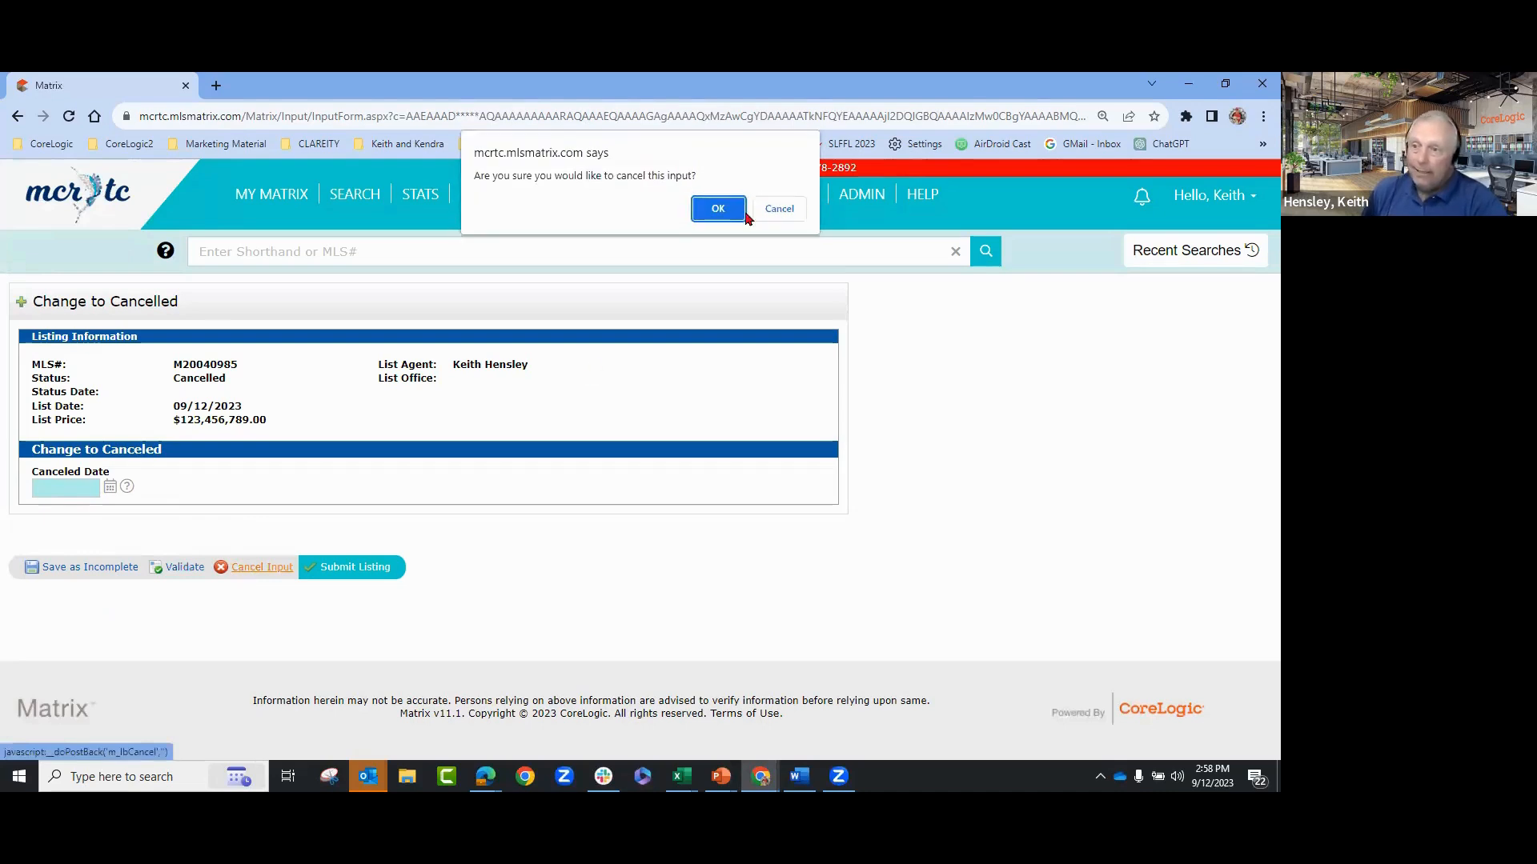
{"action": "left_click", "coordinate": [716, 210]}
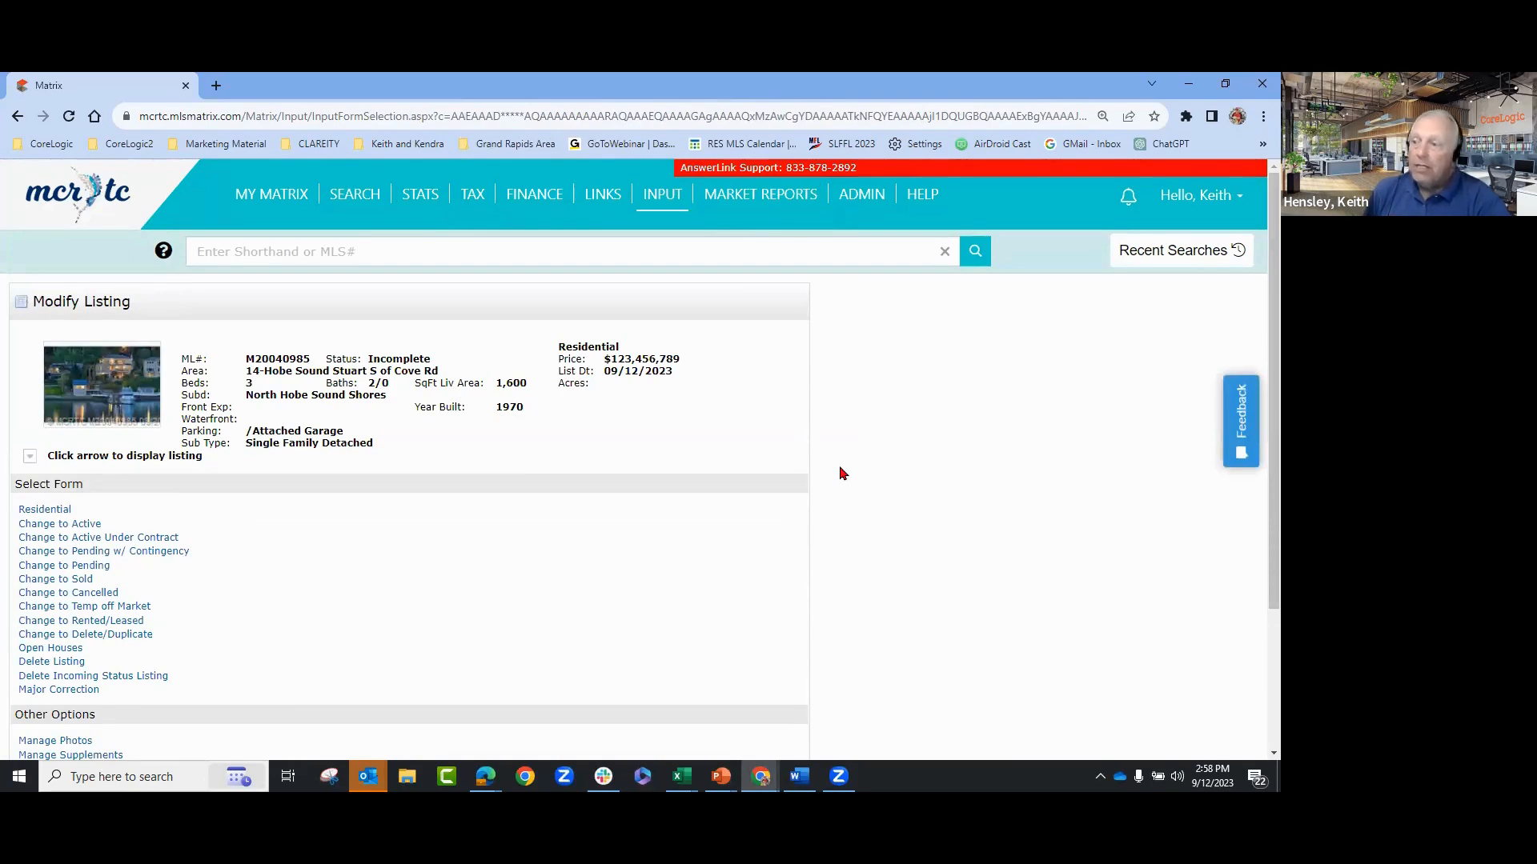
- Cancel out of Modify Listing and return to the Input page's MLS# quick-modify box
{"action": "scroll", "coordinate": [841, 473], "scroll_direction": "down", "scroll_amount": 1}
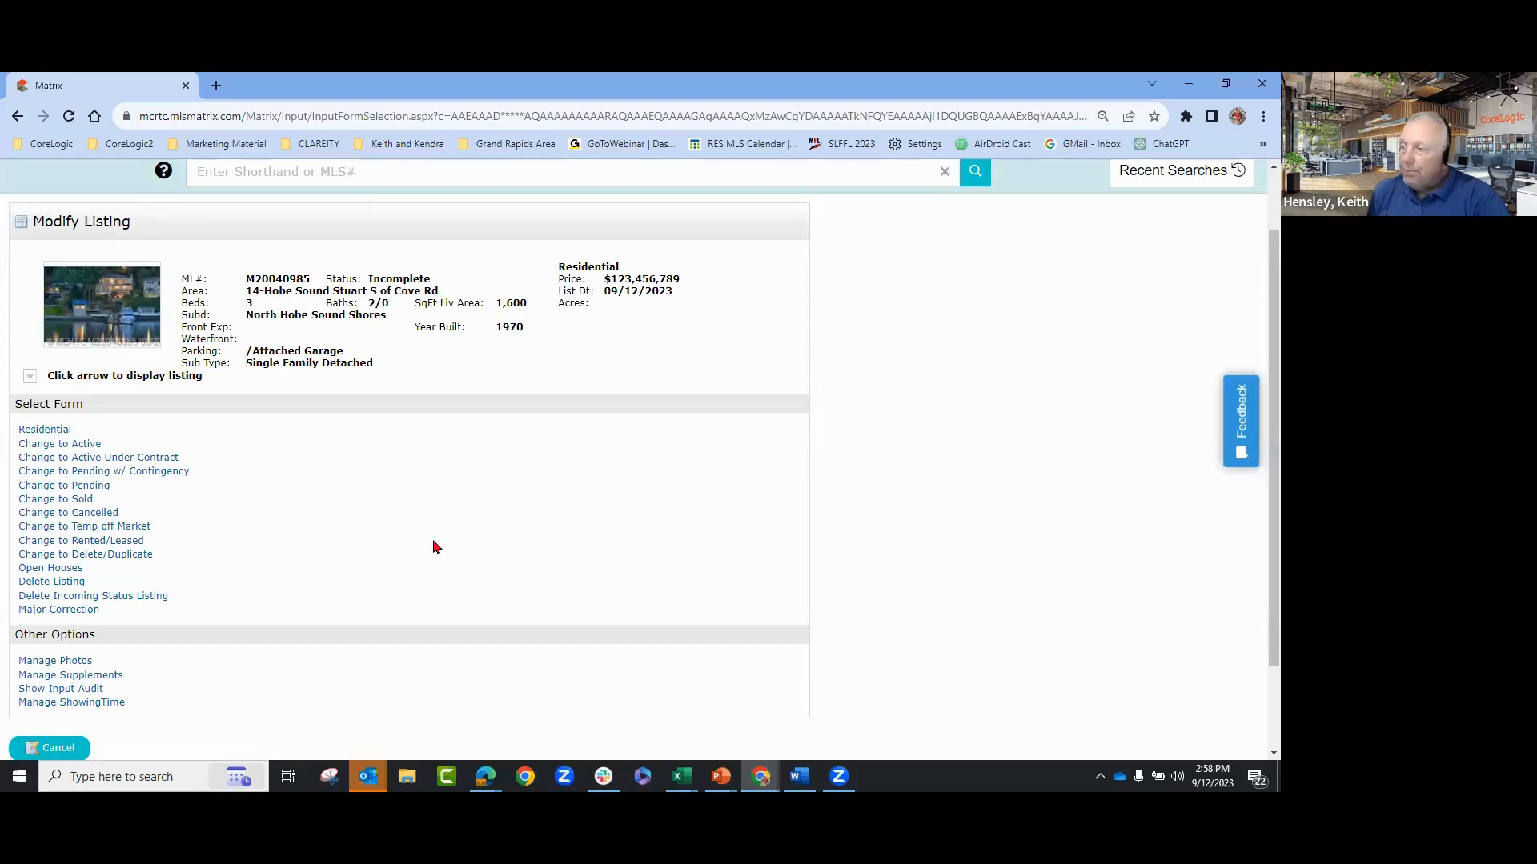
{"action": "left_click", "coordinate": [64, 752]}
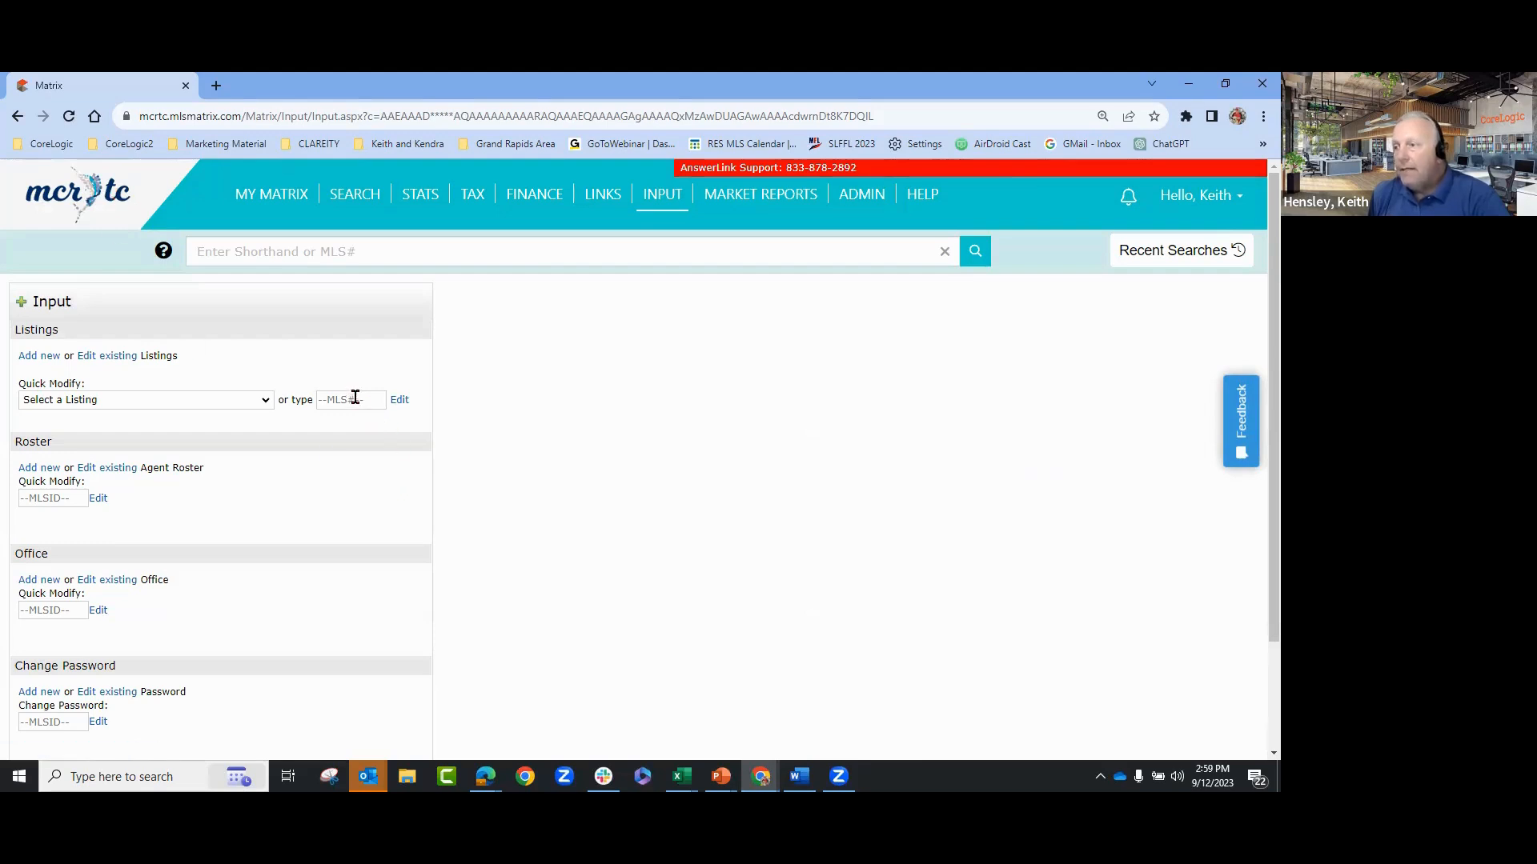
{"action": "left_click", "coordinate": [238, 401]}
{"action": "left_click", "coordinate": [481, 441]}
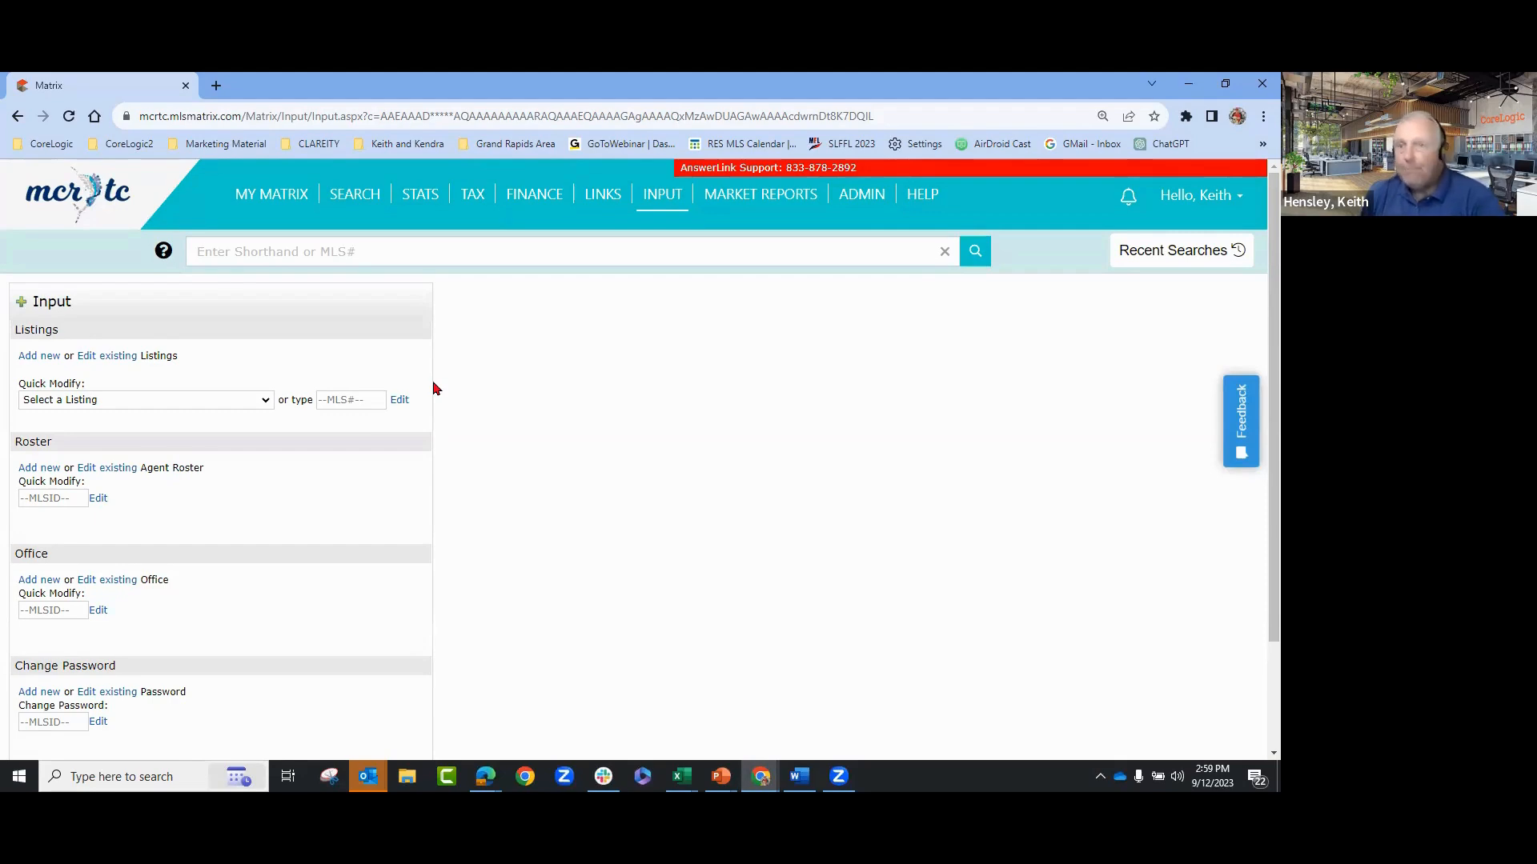
{"action": "left_click", "coordinate": [367, 405]}
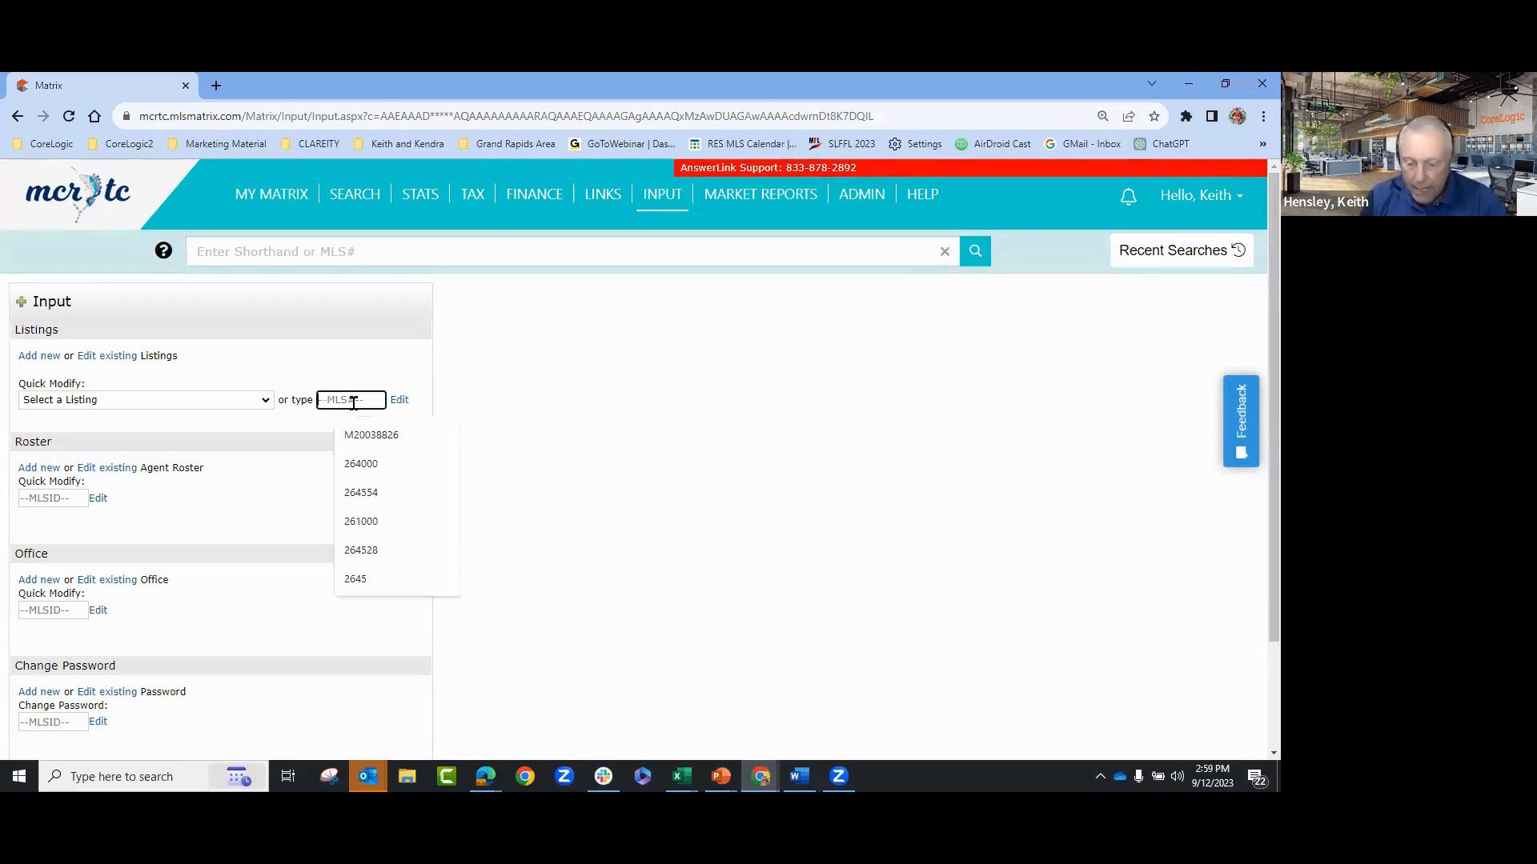
- Look up expired listing M20036963 on Watersong Way and open it for modifying
{"action": "type", "text": "m2003"}
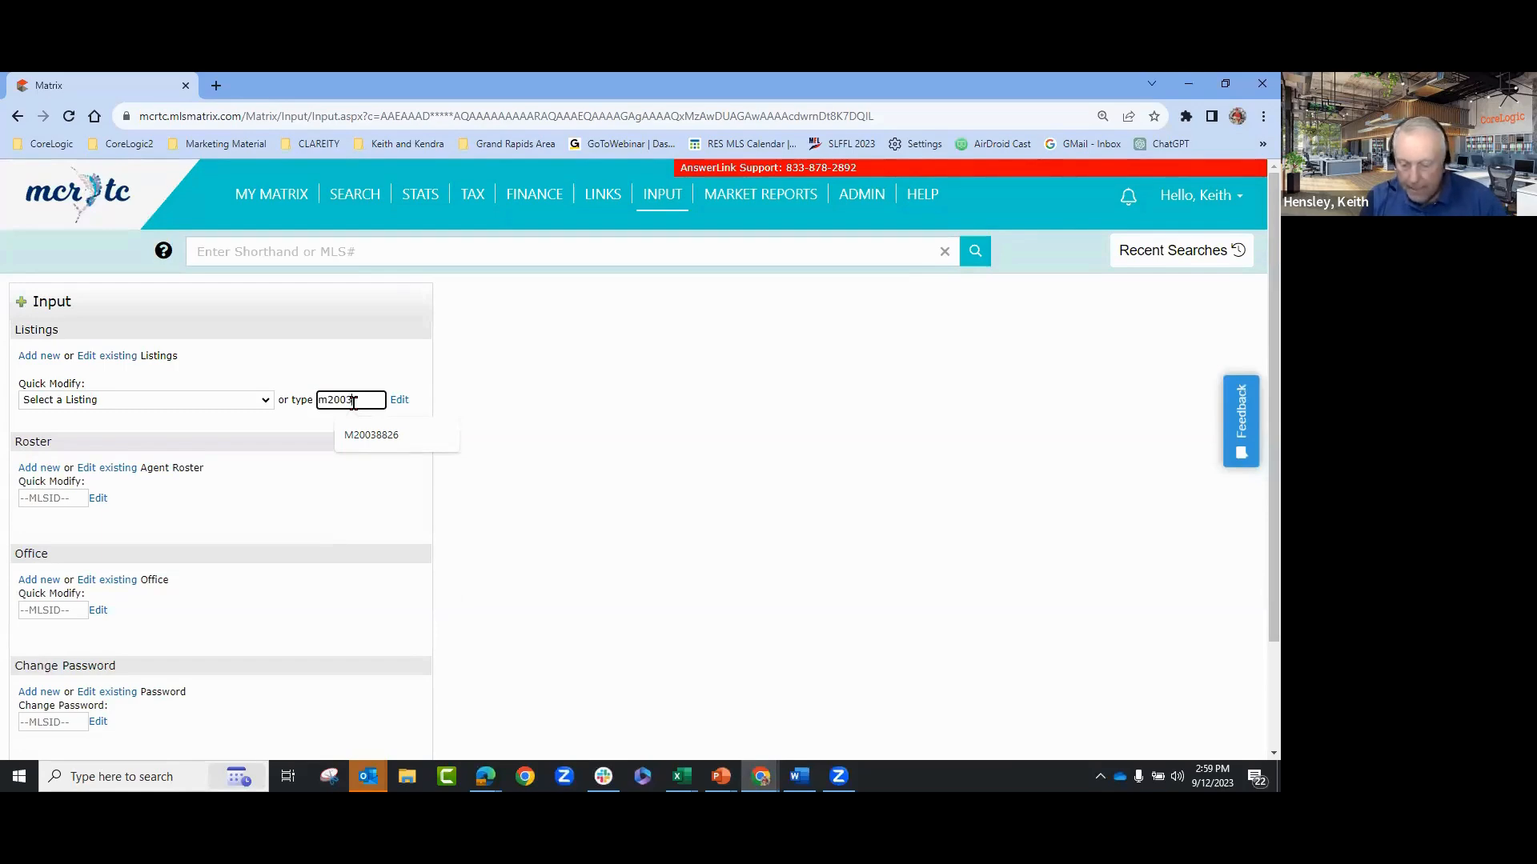
{"action": "type", "text": "7963"}
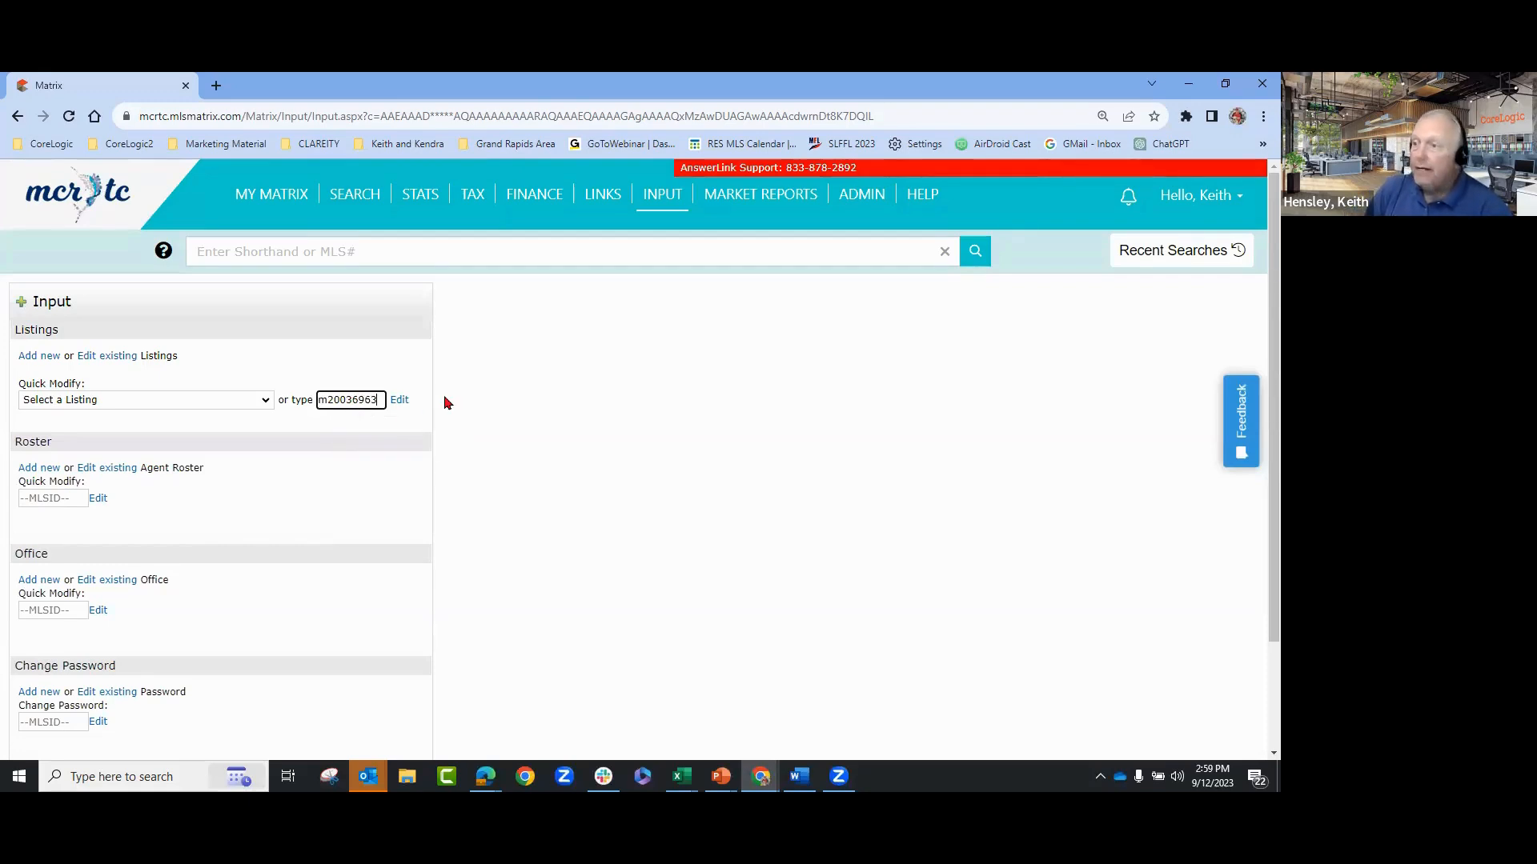
{"action": "left_click", "coordinate": [399, 400]}
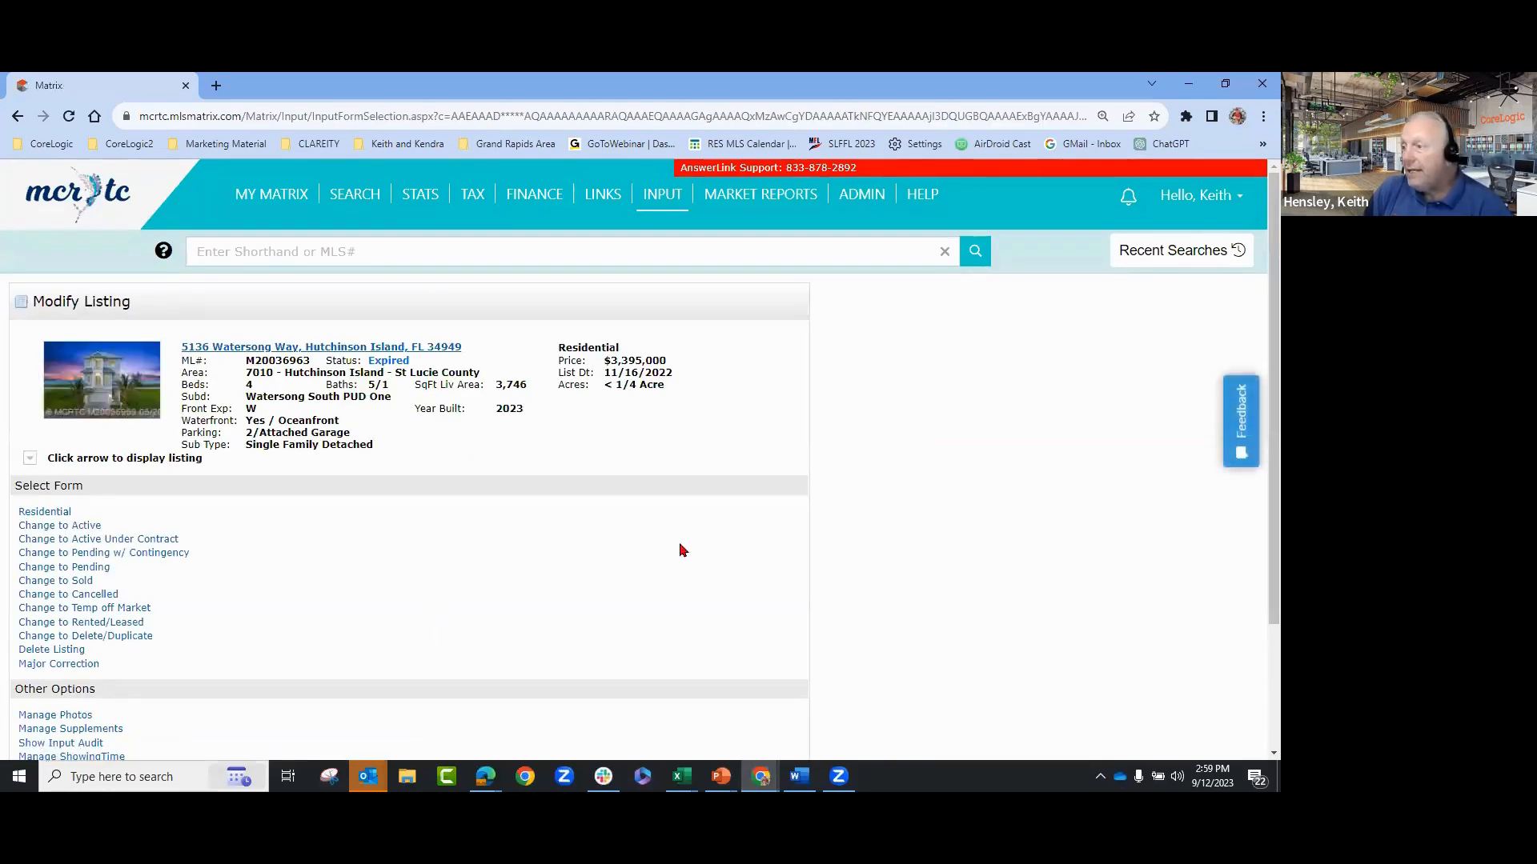
{"action": "scroll", "coordinate": [690, 545], "scroll_direction": "down", "scroll_amount": 1}
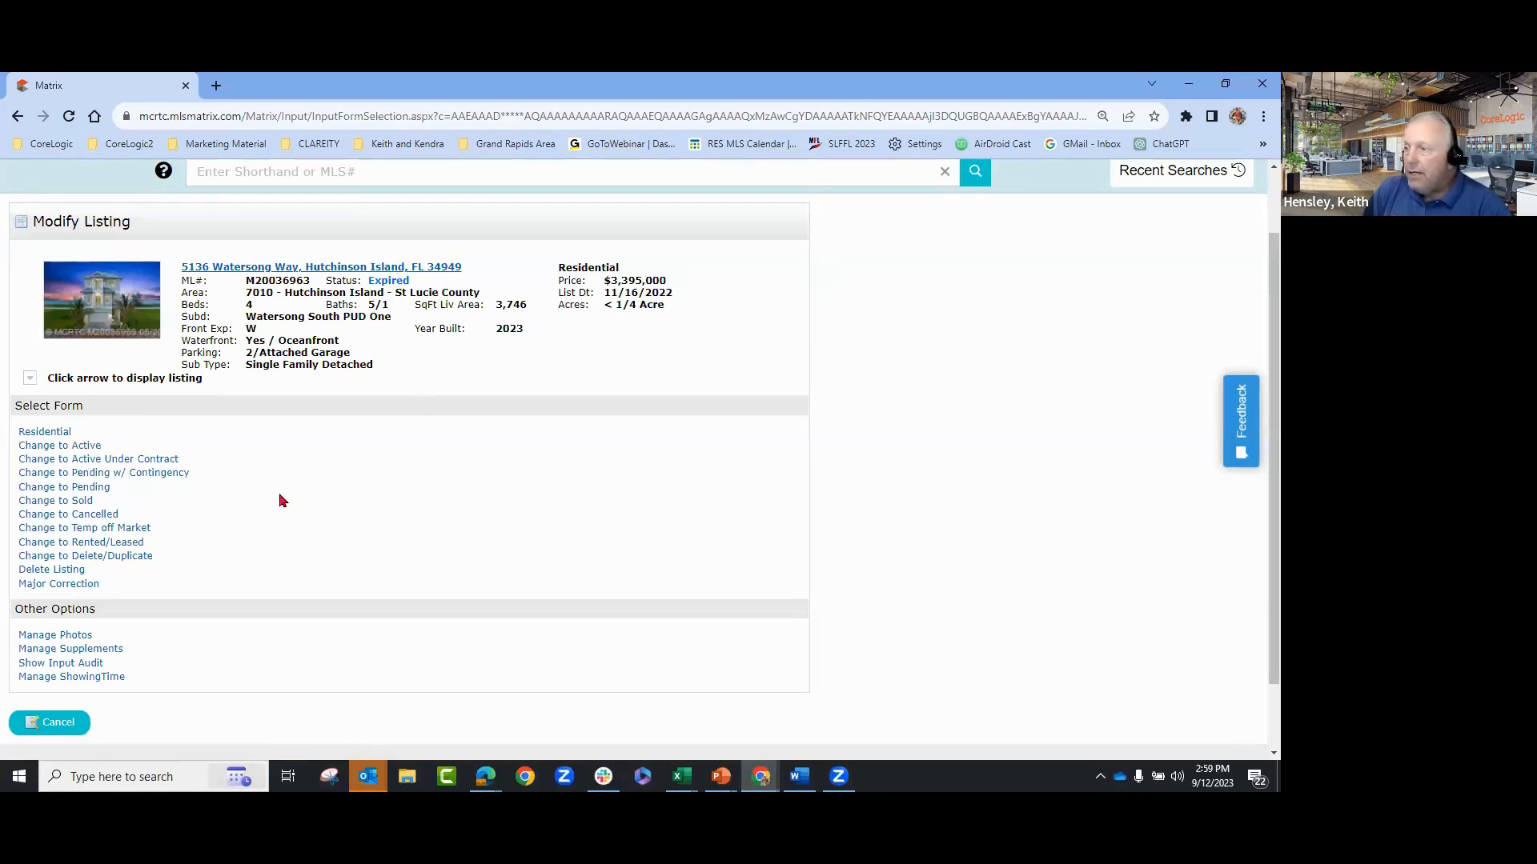
- Start Change to Active, then cancel the input and the Modify Listing page without submitting
{"action": "left_click", "coordinate": [84, 446]}
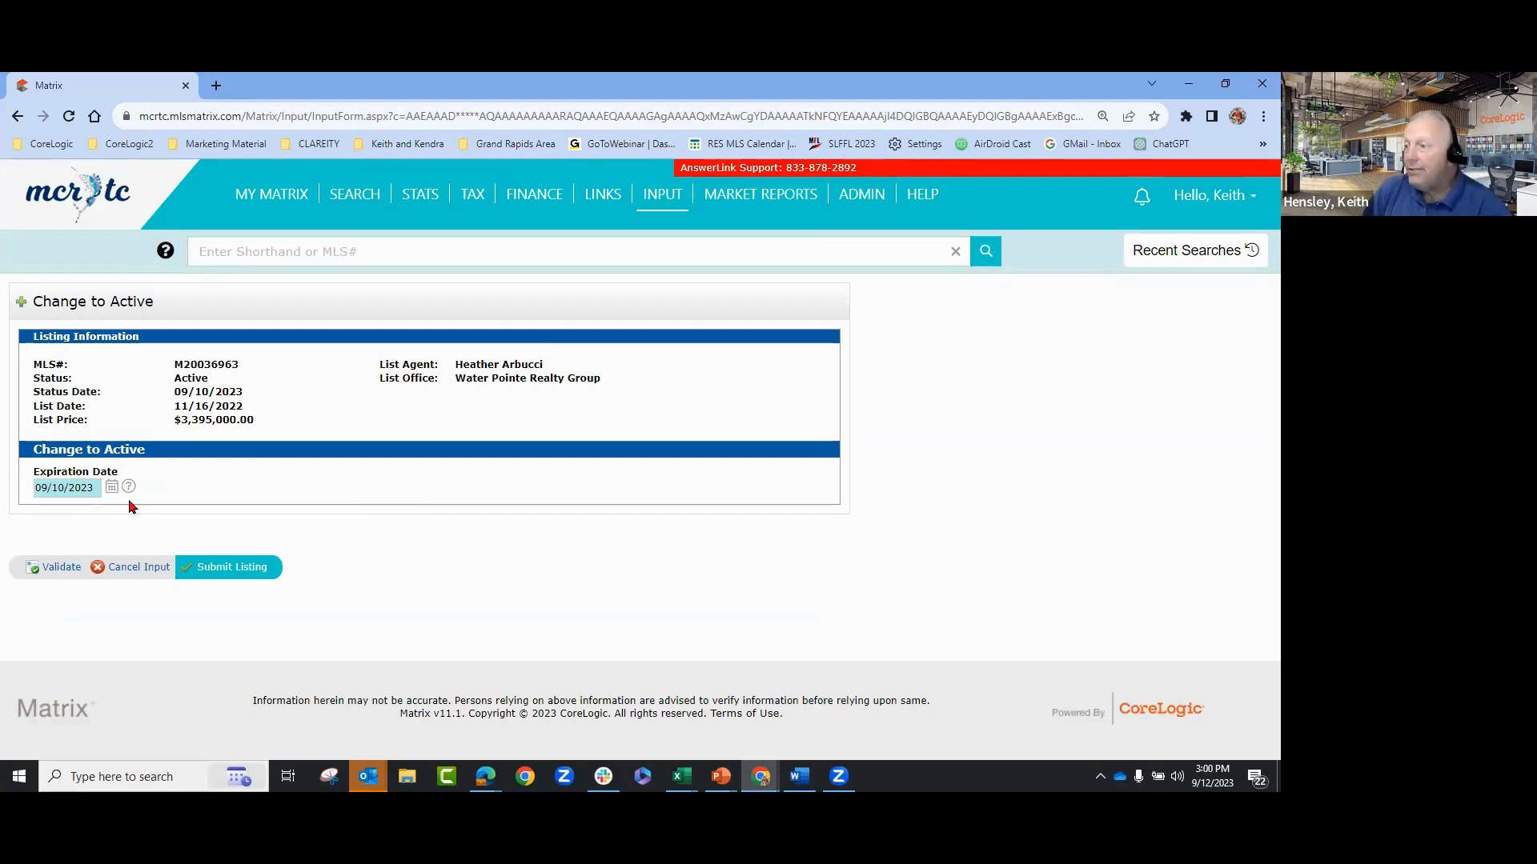
{"action": "left_click", "coordinate": [121, 566]}
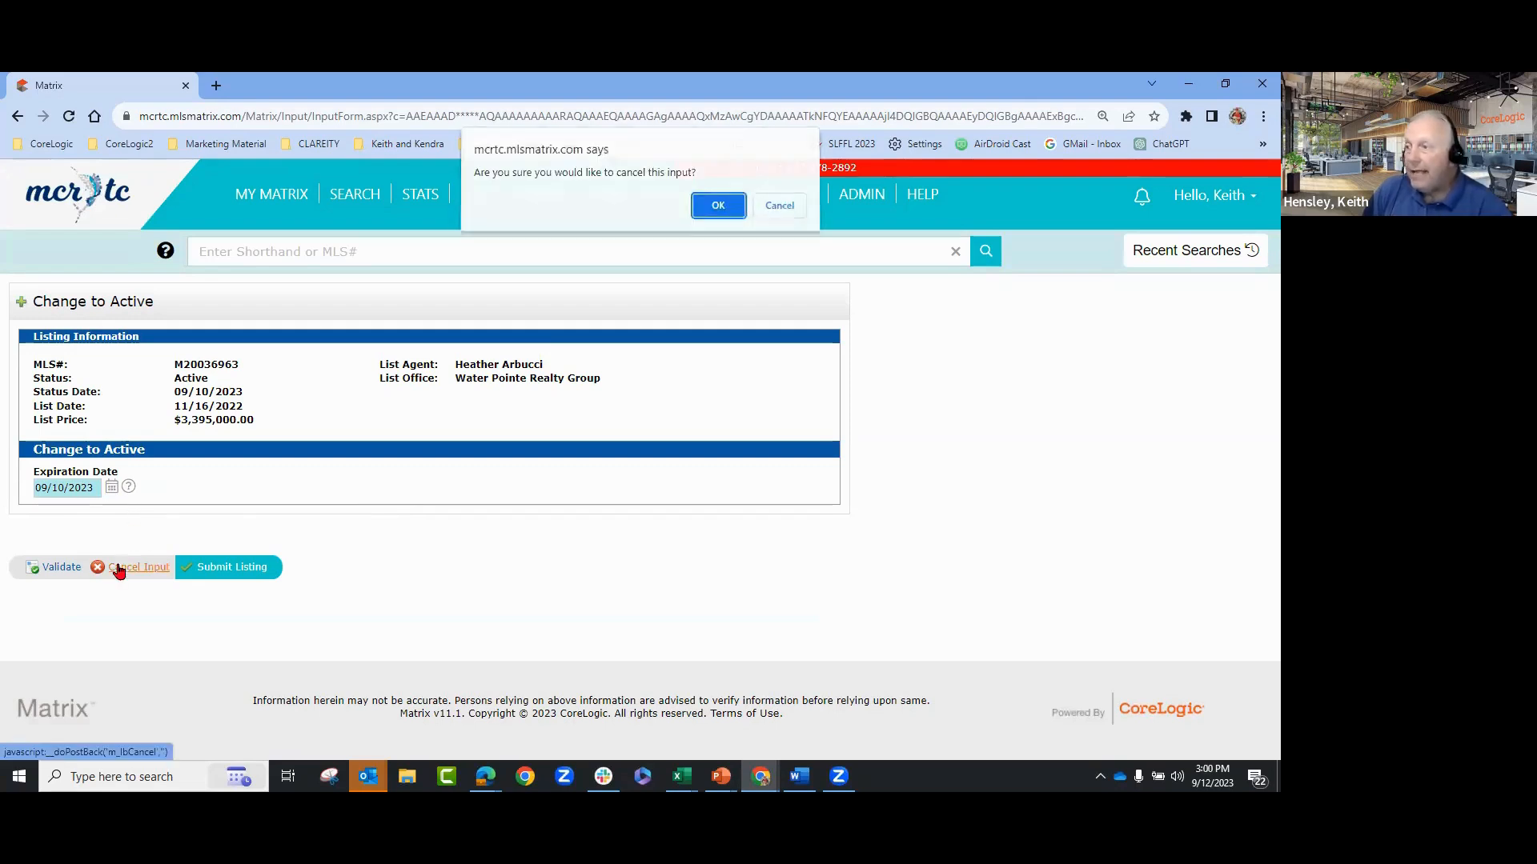
{"action": "left_click", "coordinate": [717, 209]}
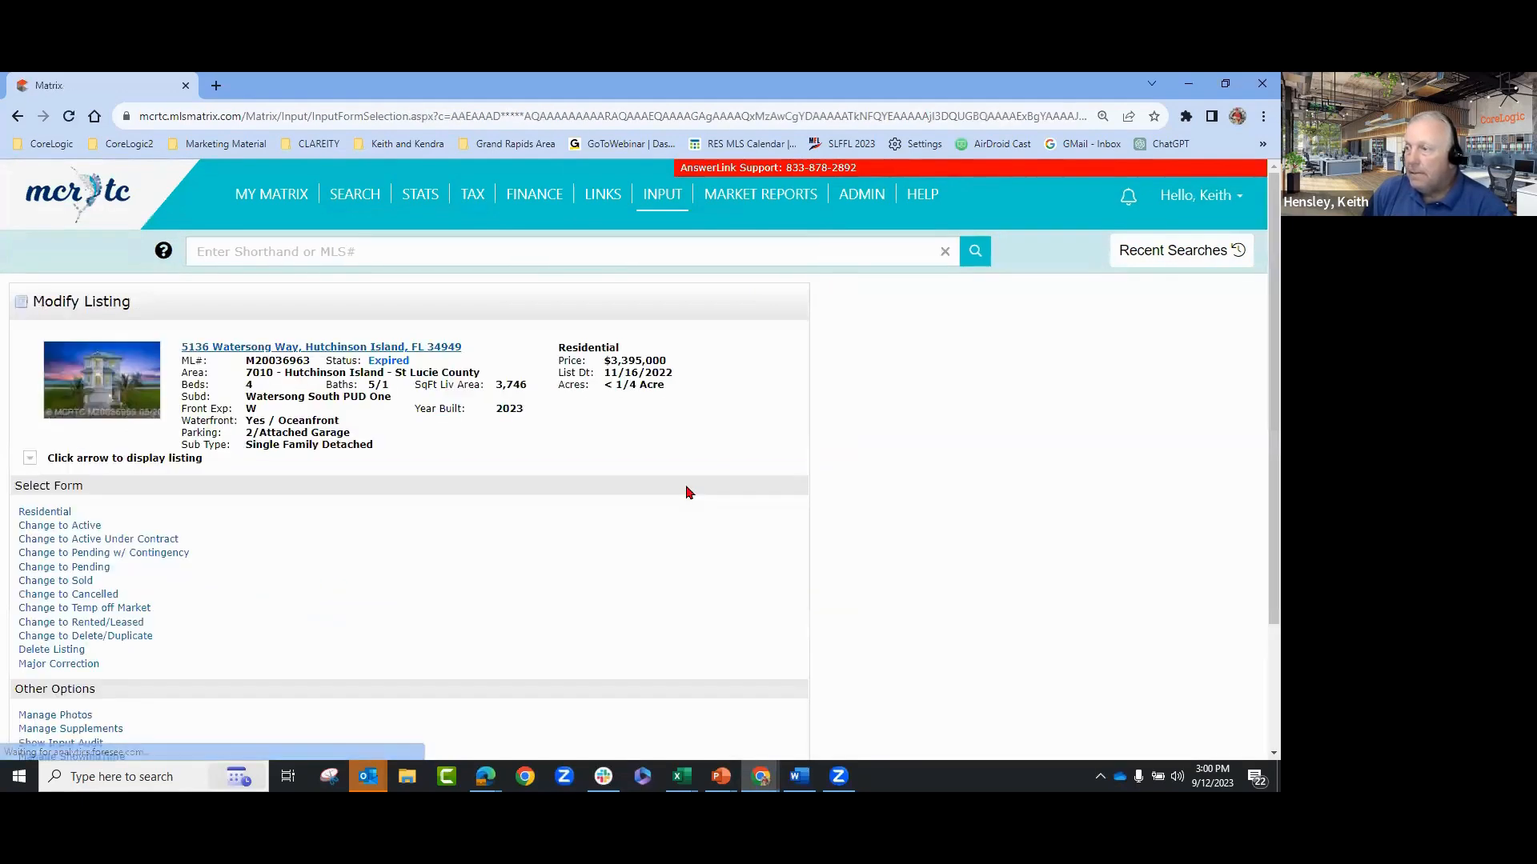
{"action": "scroll", "coordinate": [590, 506], "scroll_direction": "down", "scroll_amount": 2}
{"action": "scroll", "coordinate": [580, 528], "scroll_direction": "down", "scroll_amount": 1}
{"action": "left_click", "coordinate": [64, 642]}
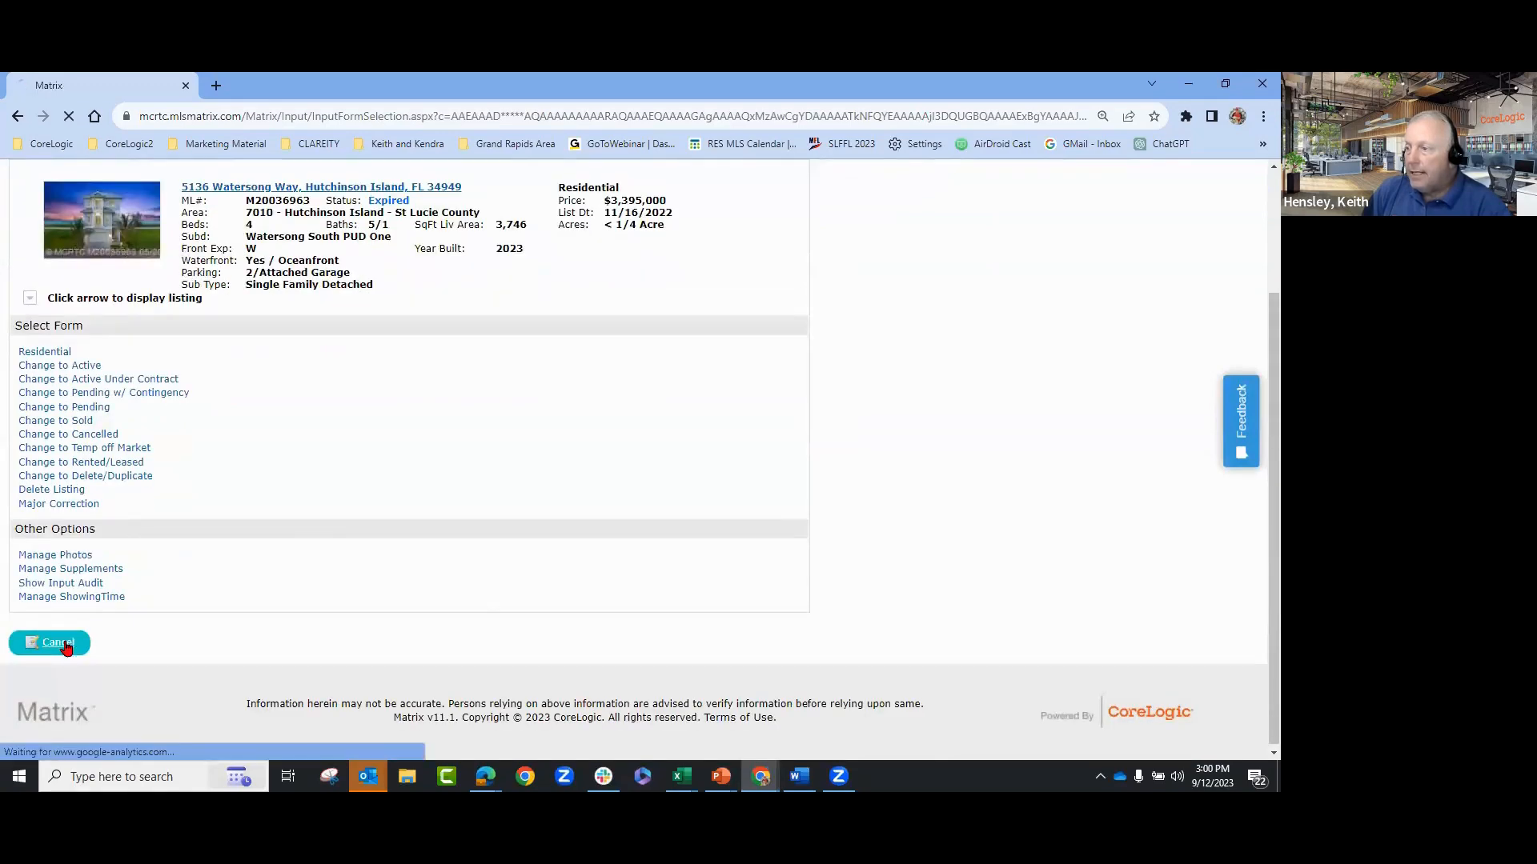
{"action": "scroll", "coordinate": [870, 497], "scroll_direction": "down", "scroll_amount": 2}
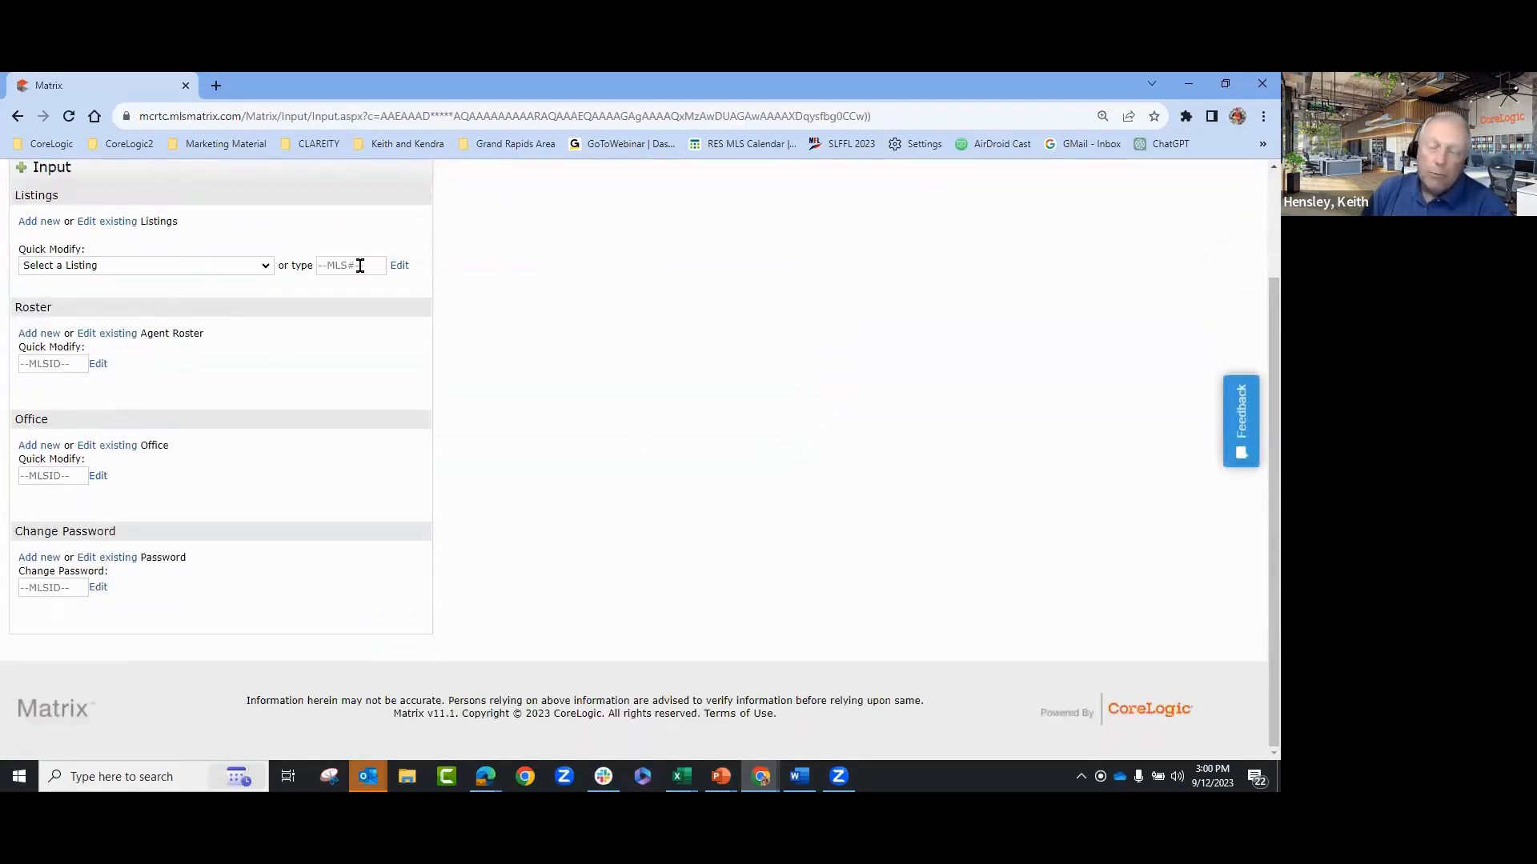
{"action": "scroll", "coordinate": [207, 483], "scroll_direction": "up", "scroll_amount": 2}
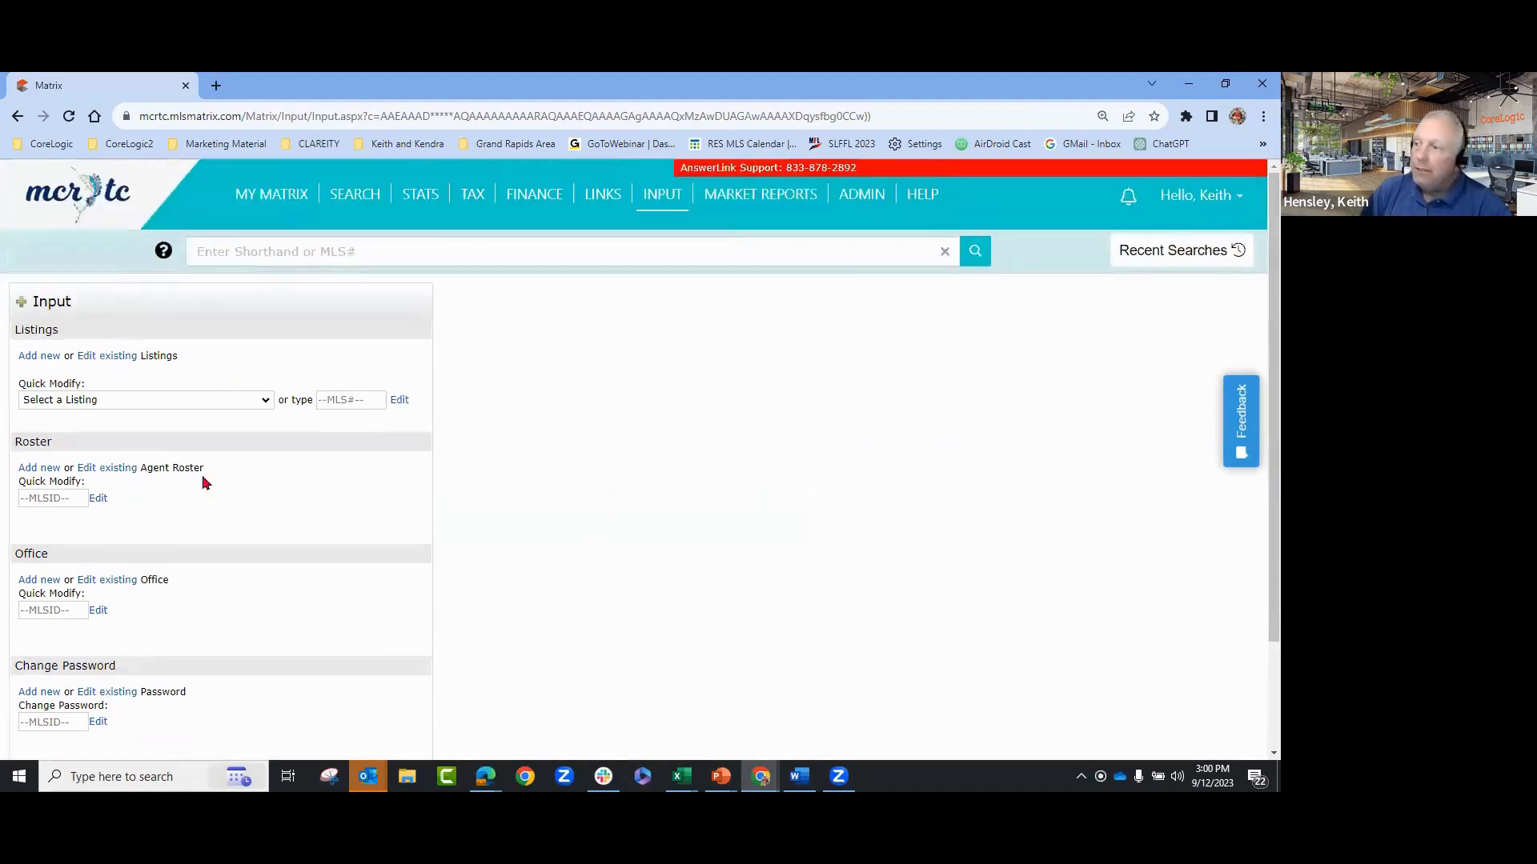
{"action": "left_click", "coordinate": [85, 402]}
{"action": "left_click", "coordinate": [82, 454]}
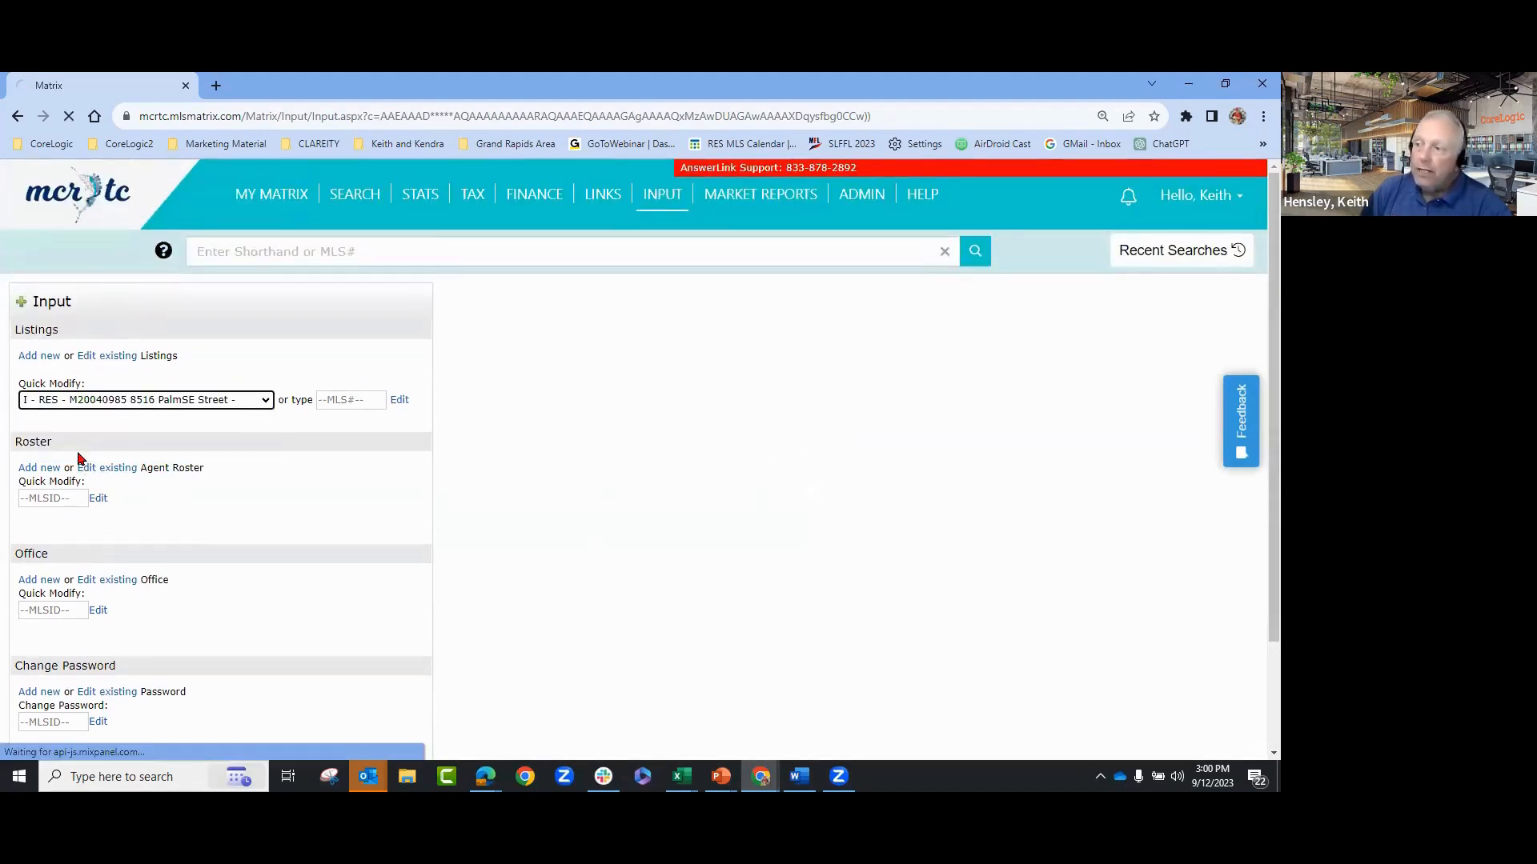
{"action": "scroll", "coordinate": [216, 487], "scroll_direction": "down", "scroll_amount": 3}
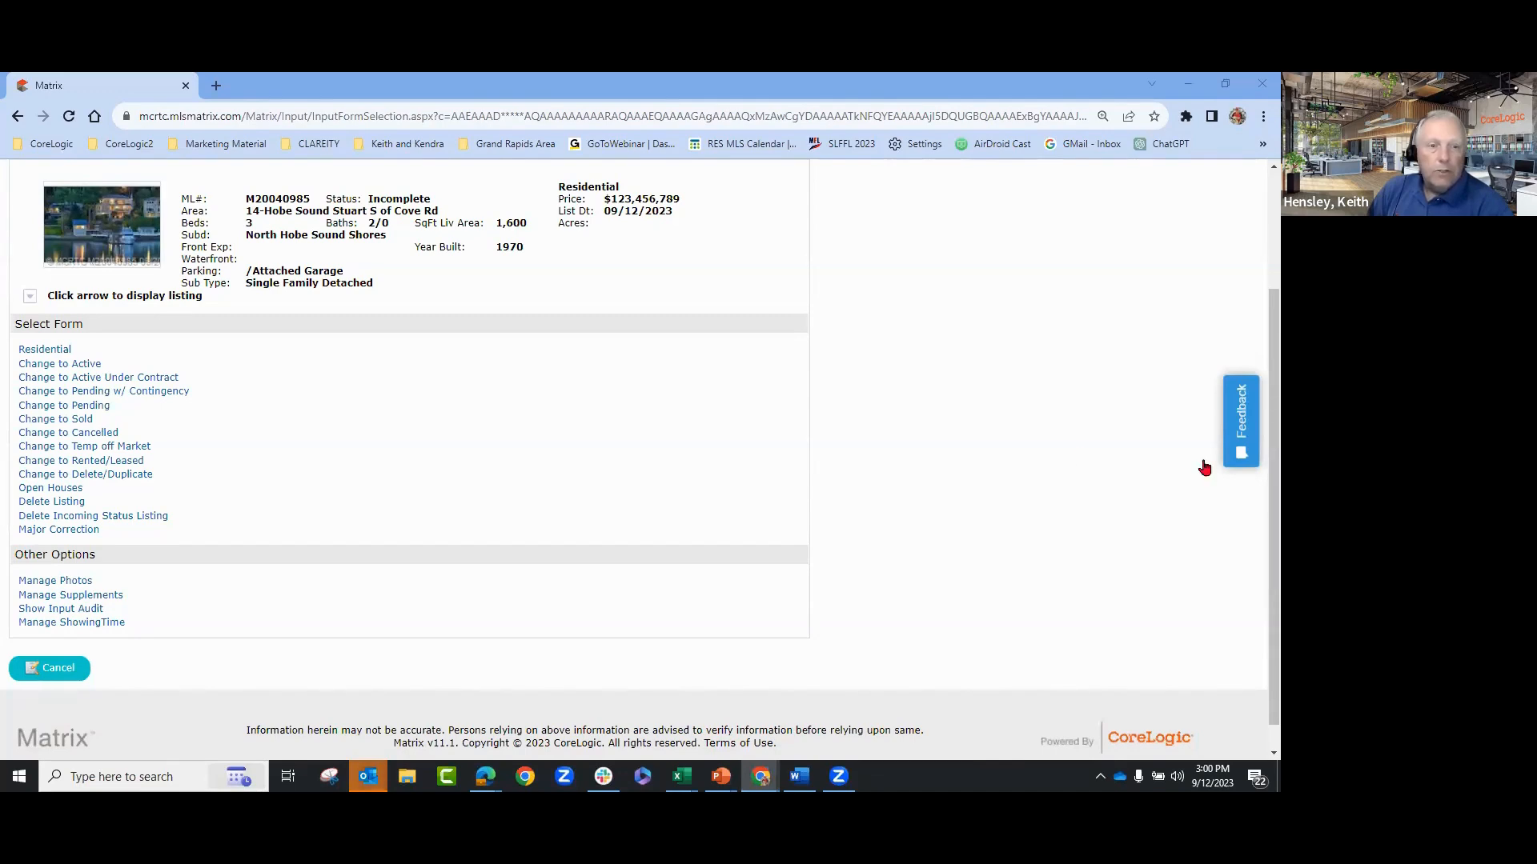
{"action": "left_click", "coordinate": [58, 669]}
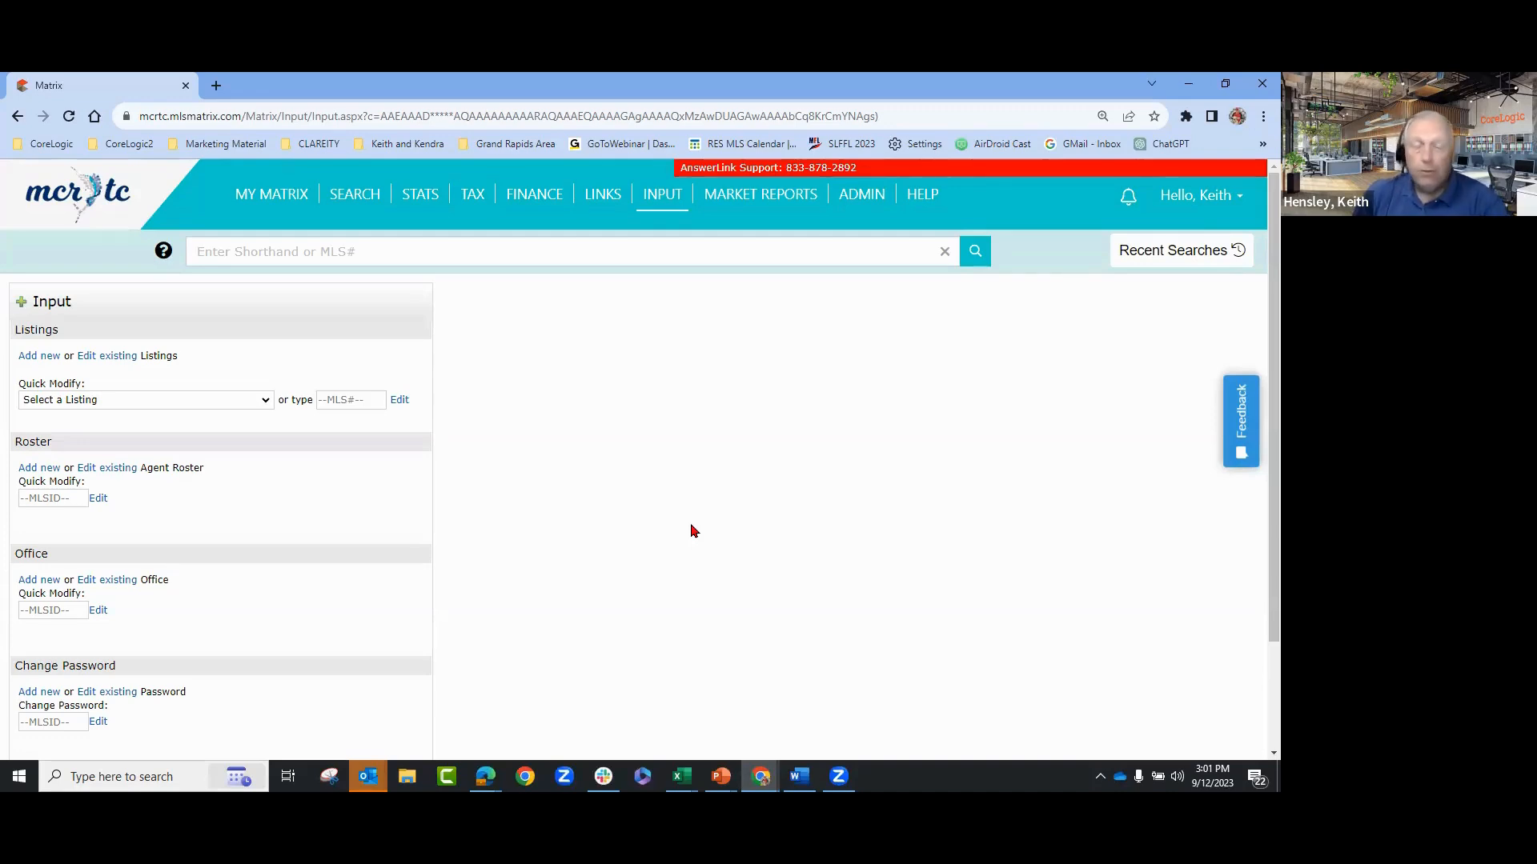
- Return to the Matrix home dashboard and open the My Listings page
{"action": "left_click", "coordinate": [91, 204]}
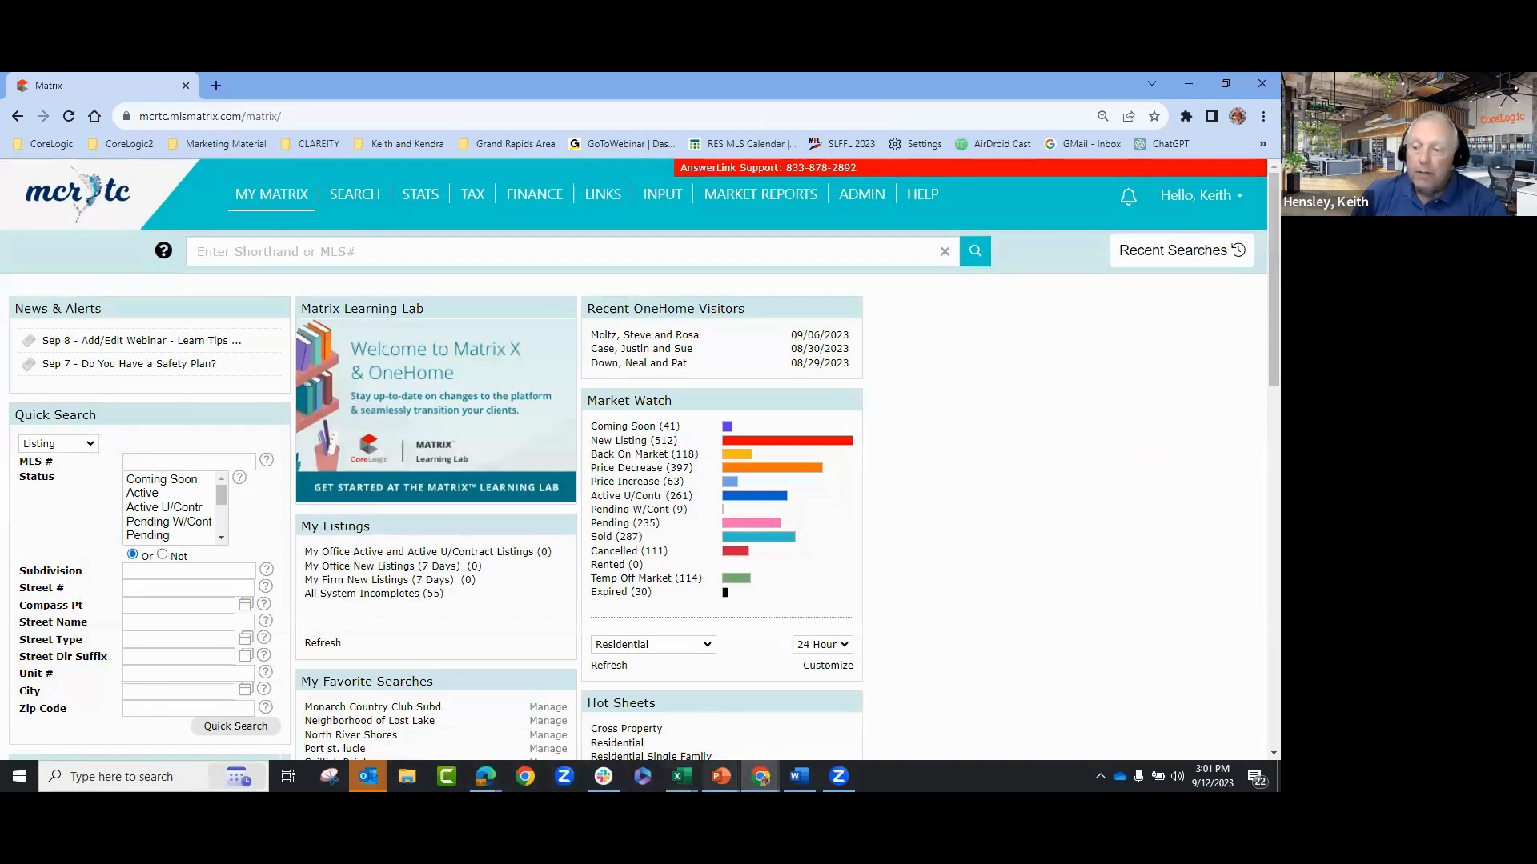
{"action": "mouse_move", "coordinate": [761, 778]}
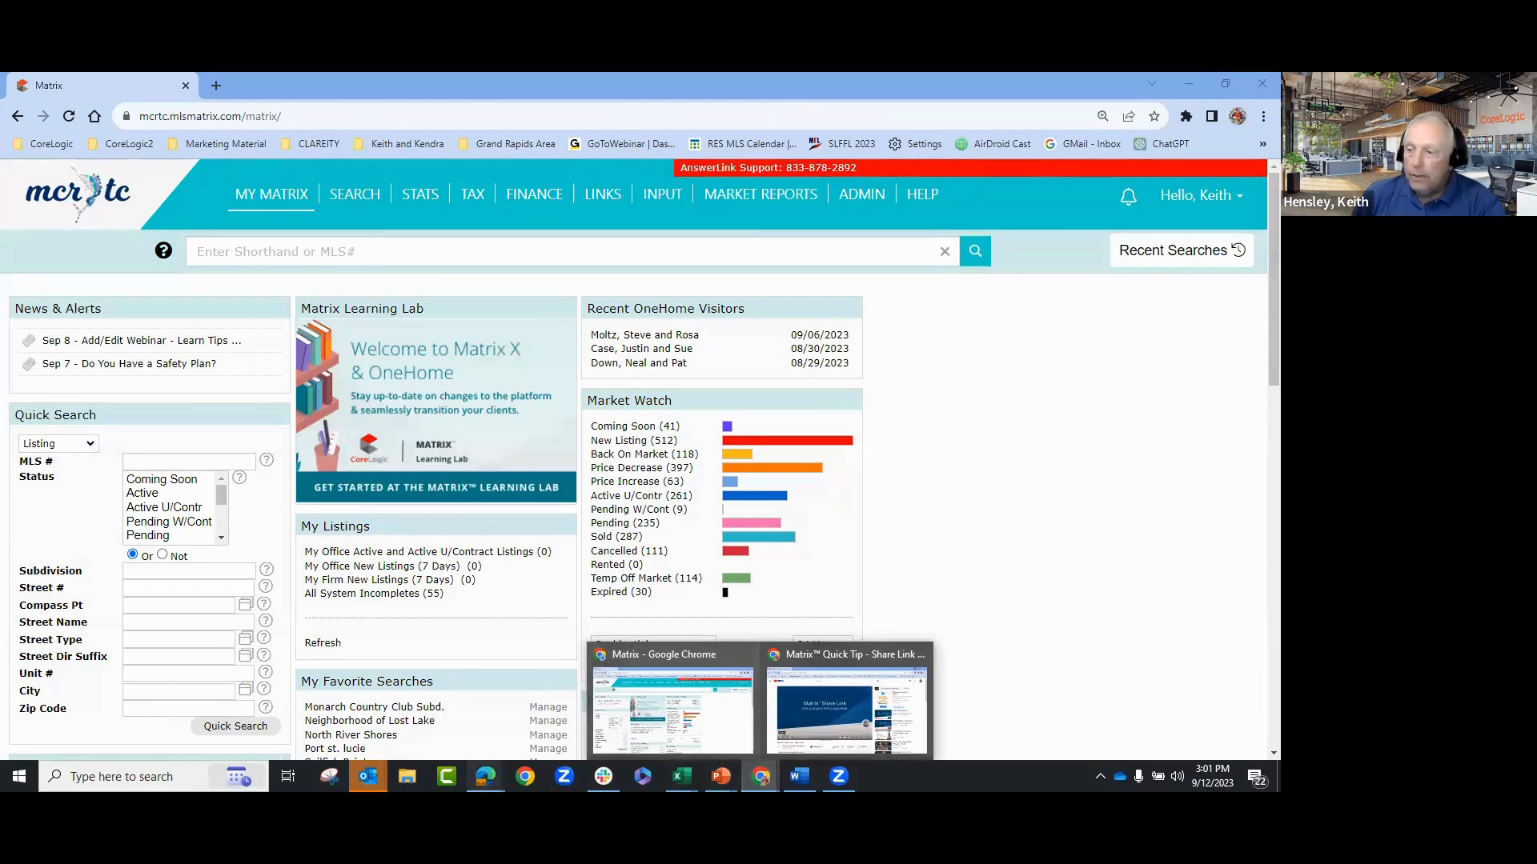
{"action": "mouse_move", "coordinate": [485, 777]}
{"action": "left_click", "coordinate": [425, 740]}
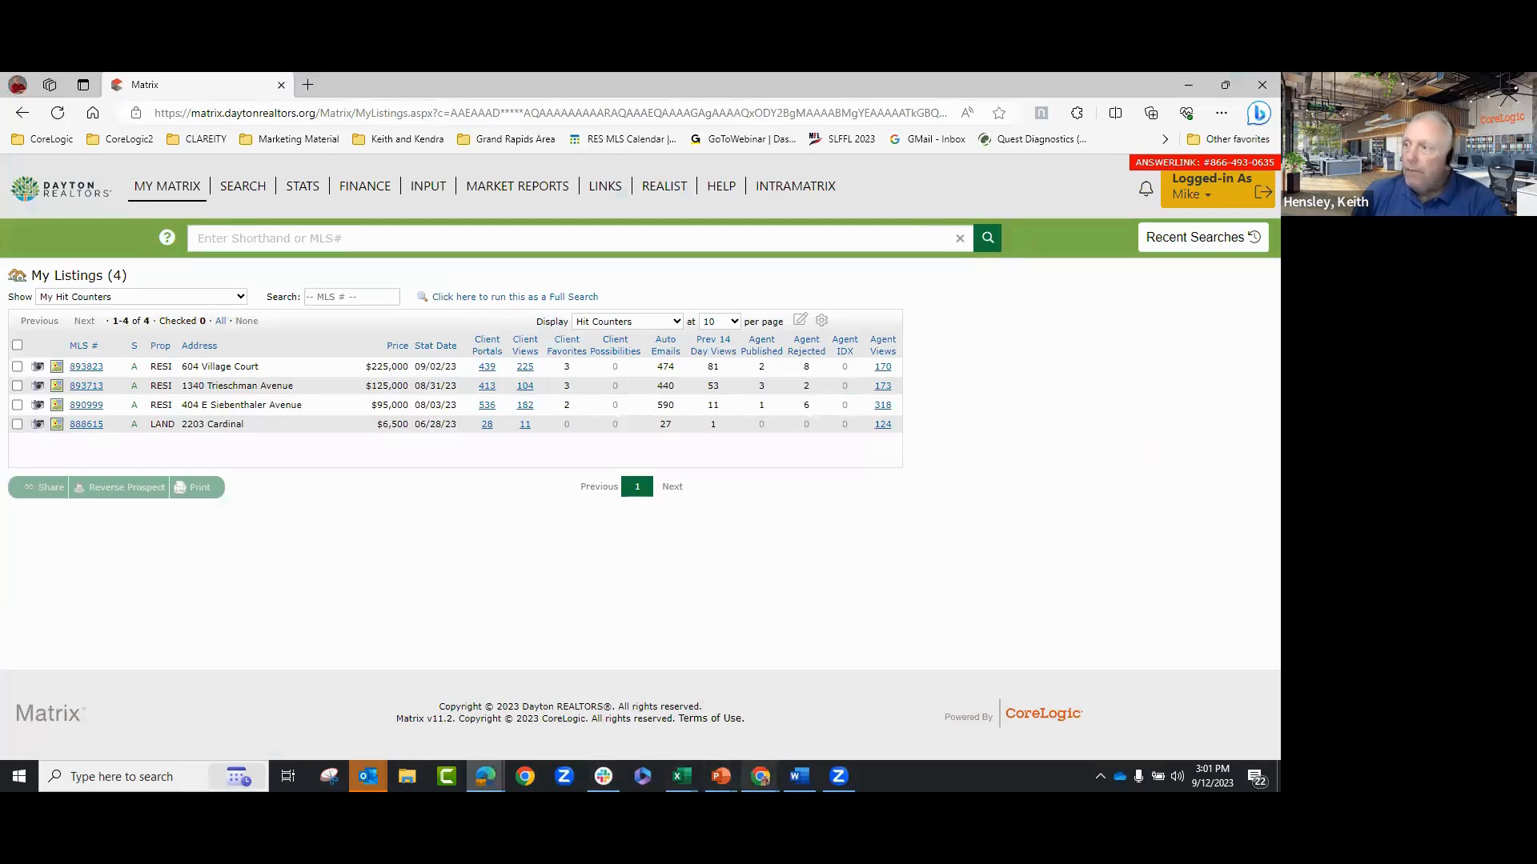
{"action": "left_click", "coordinate": [672, 705]}
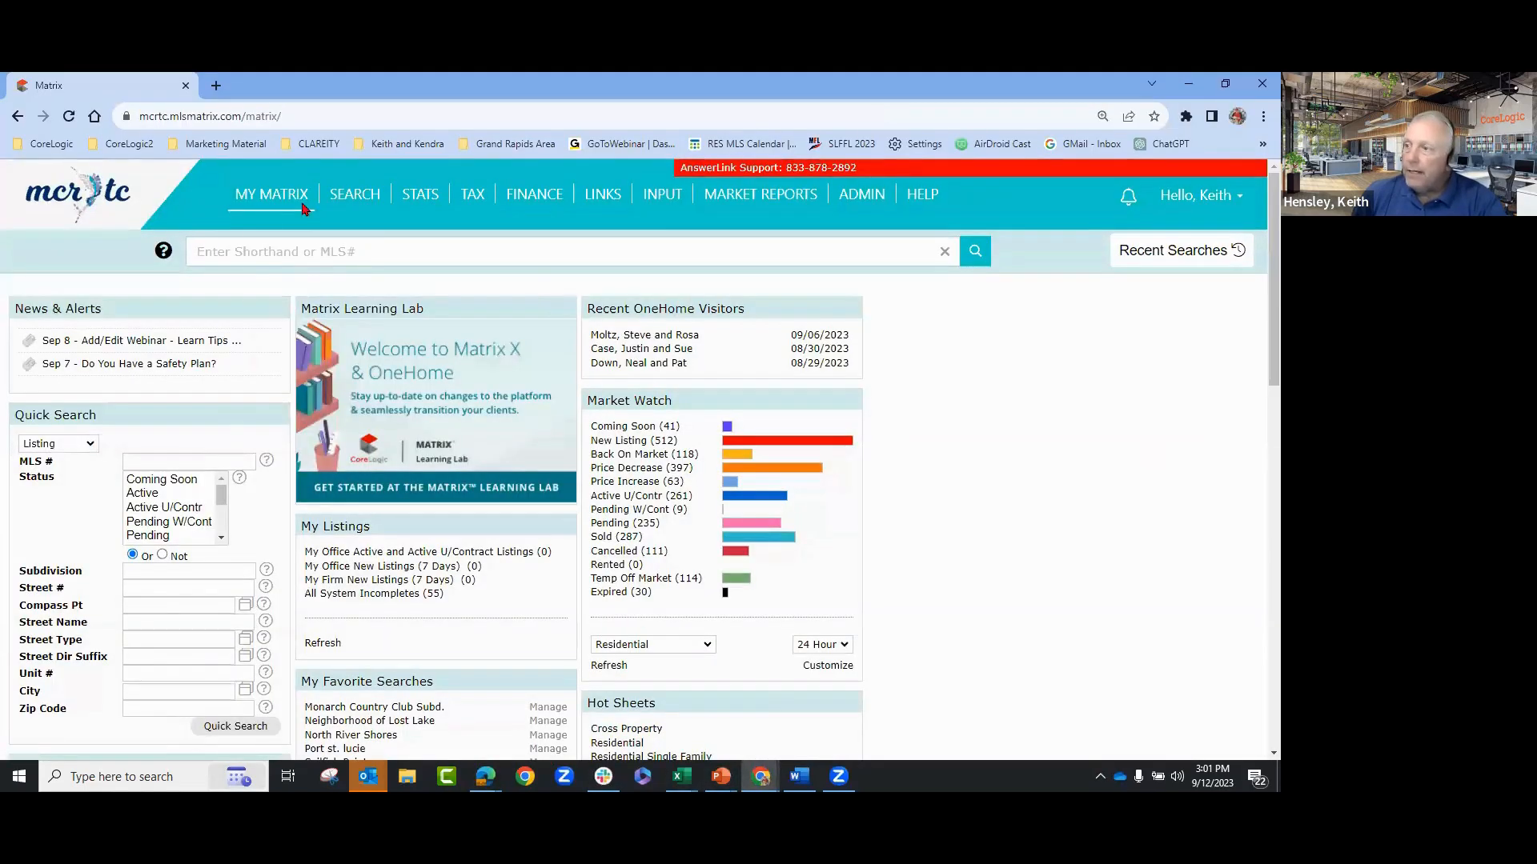
{"action": "mouse_move", "coordinate": [301, 210]}
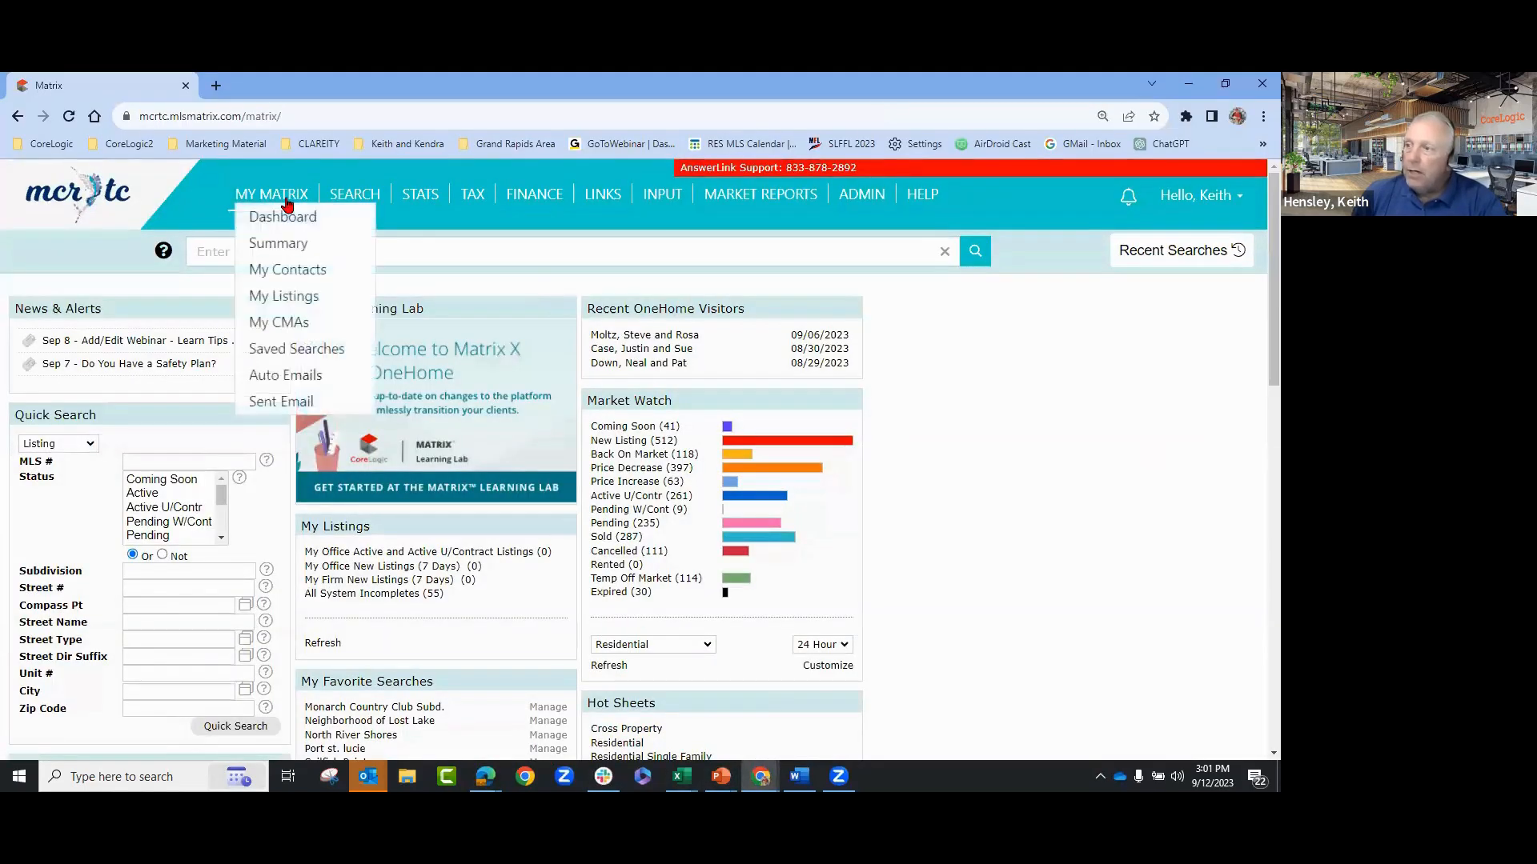
{"action": "left_click", "coordinate": [288, 298]}
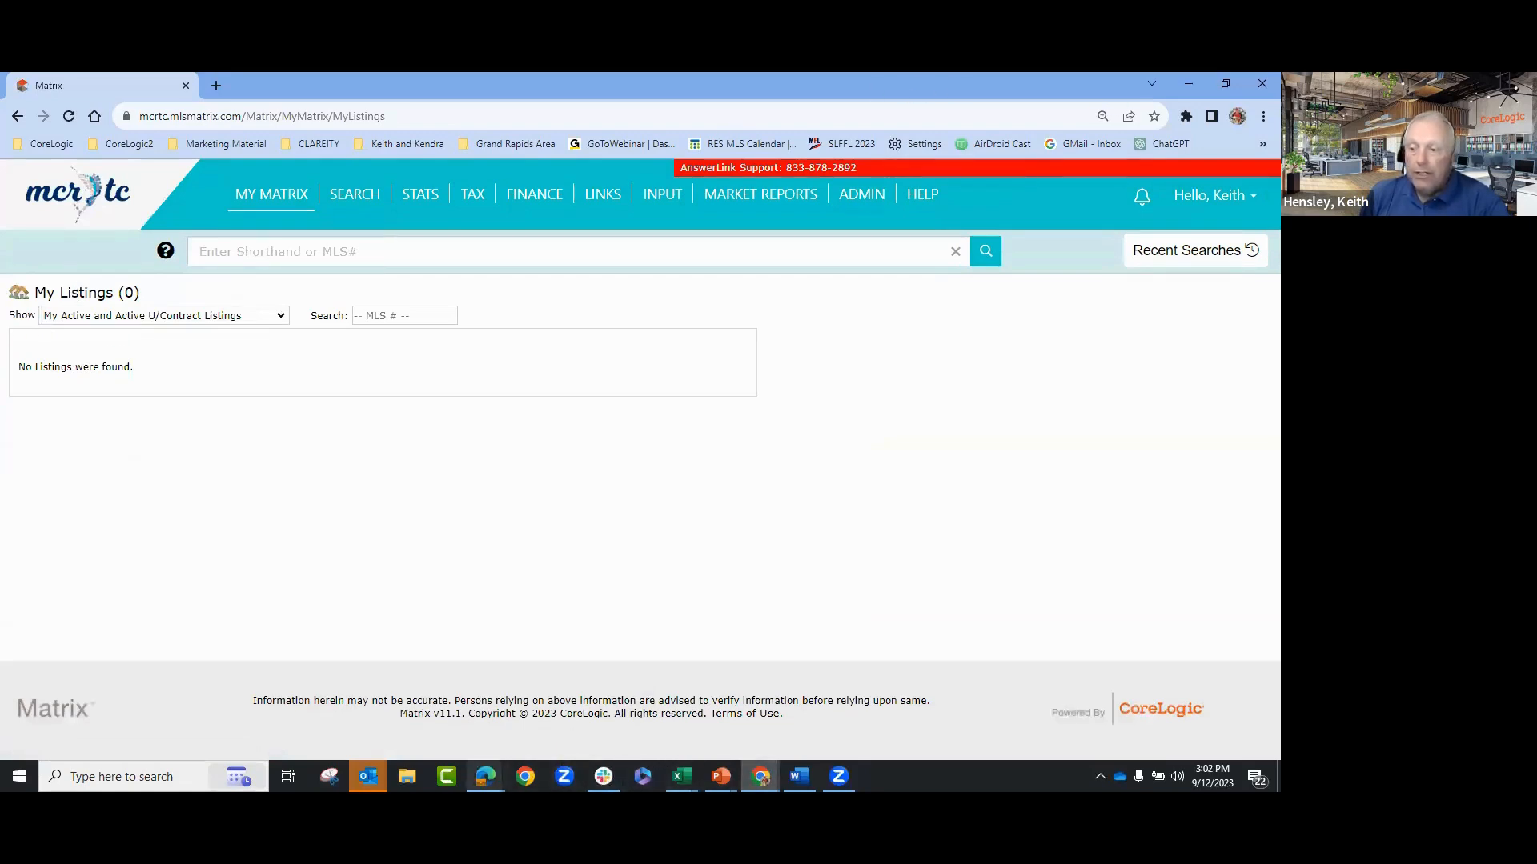
- Bring the Dayton Realtors My Listings window forward with its Show listings choice
{"action": "left_click", "coordinate": [485, 775]}
{"action": "left_click", "coordinate": [402, 718]}
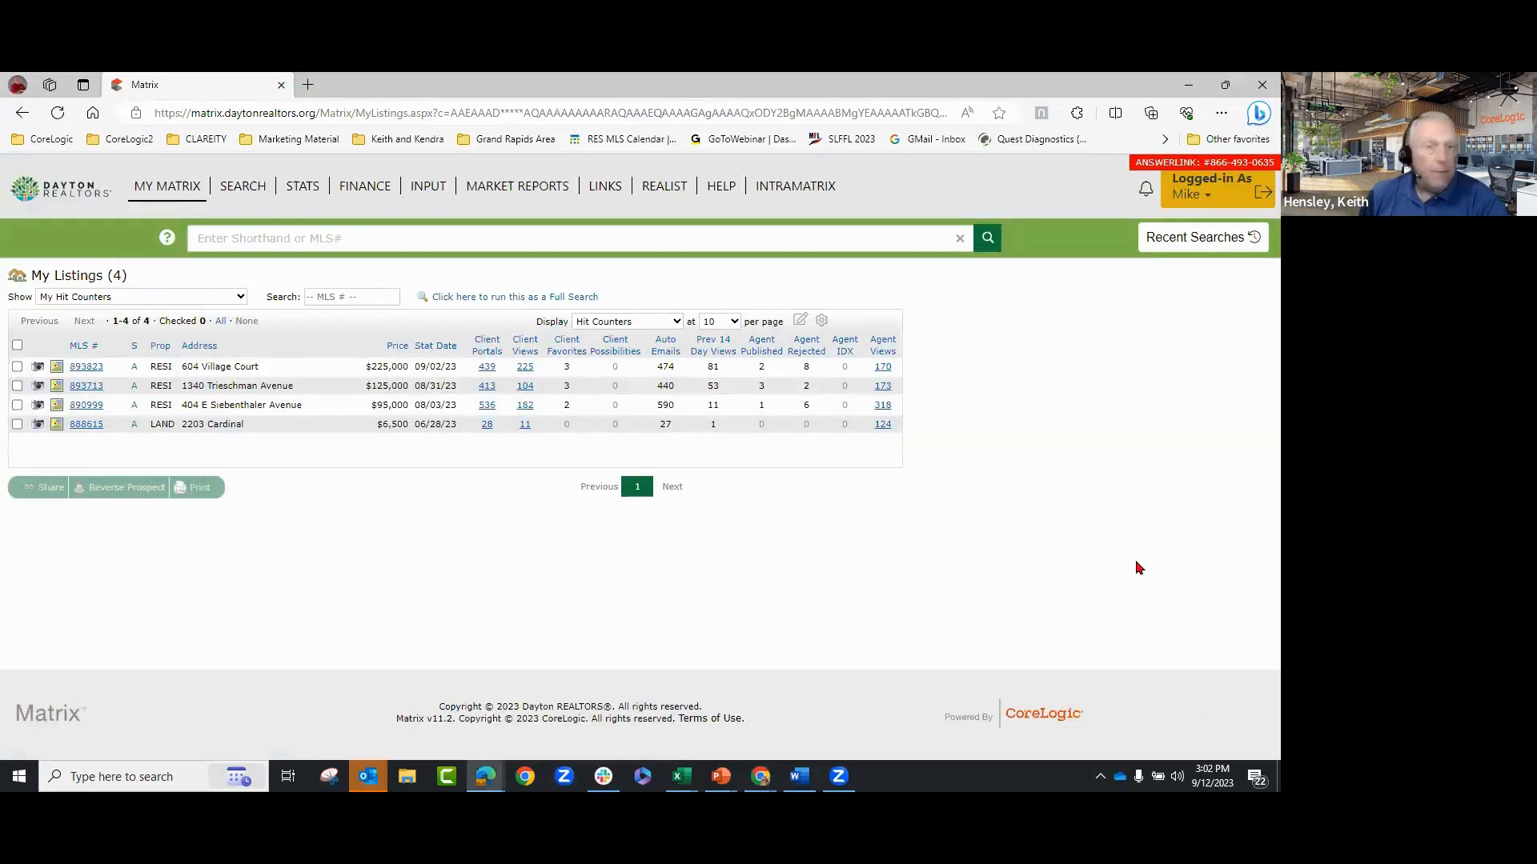
{"action": "left_click", "coordinate": [224, 297]}
{"action": "left_click", "coordinate": [224, 298]}
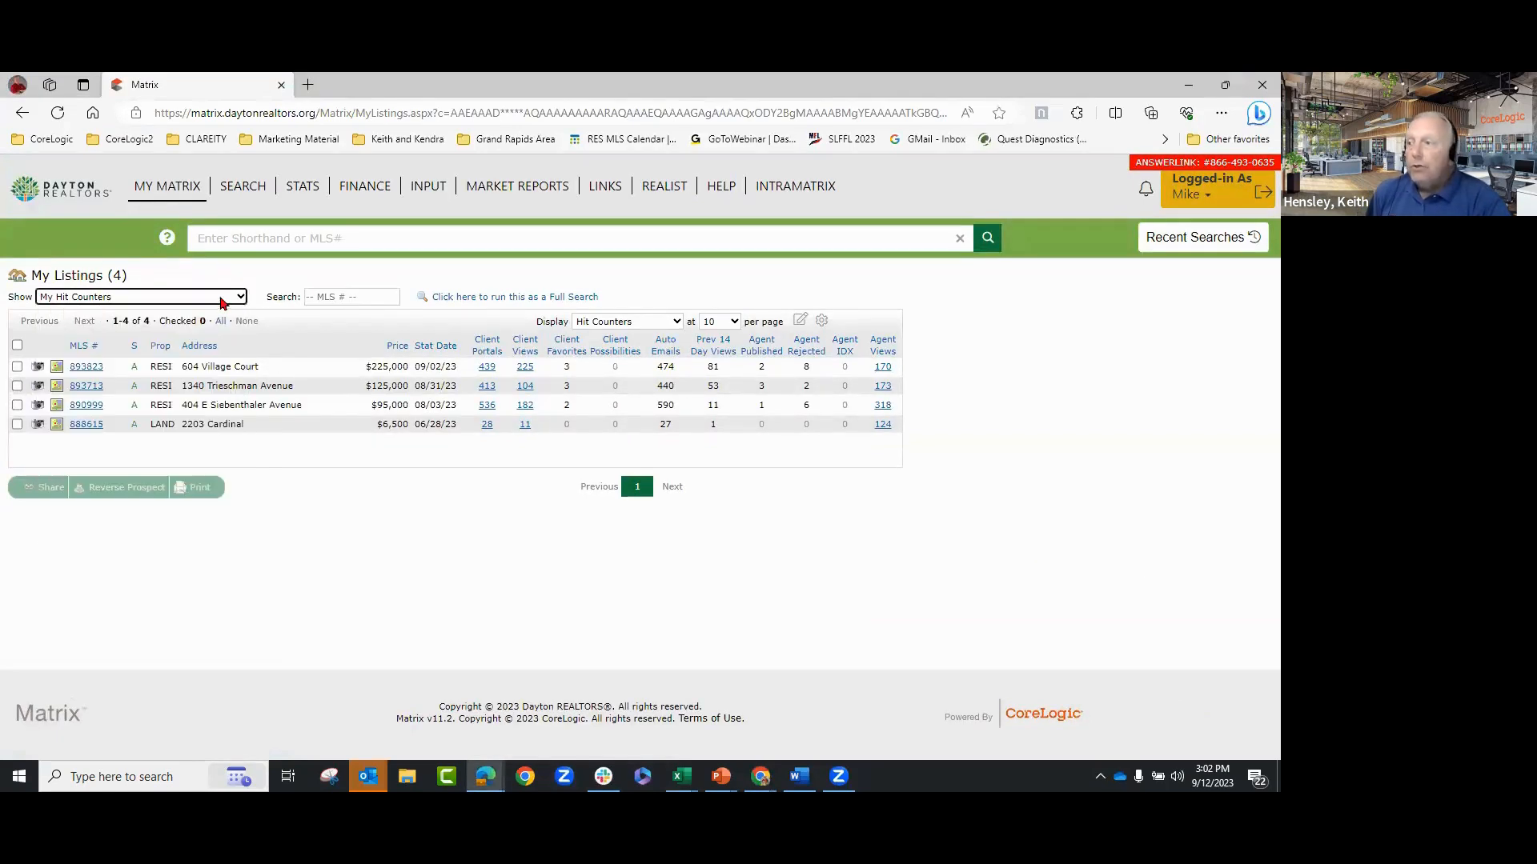
{"action": "left_click", "coordinate": [163, 296]}
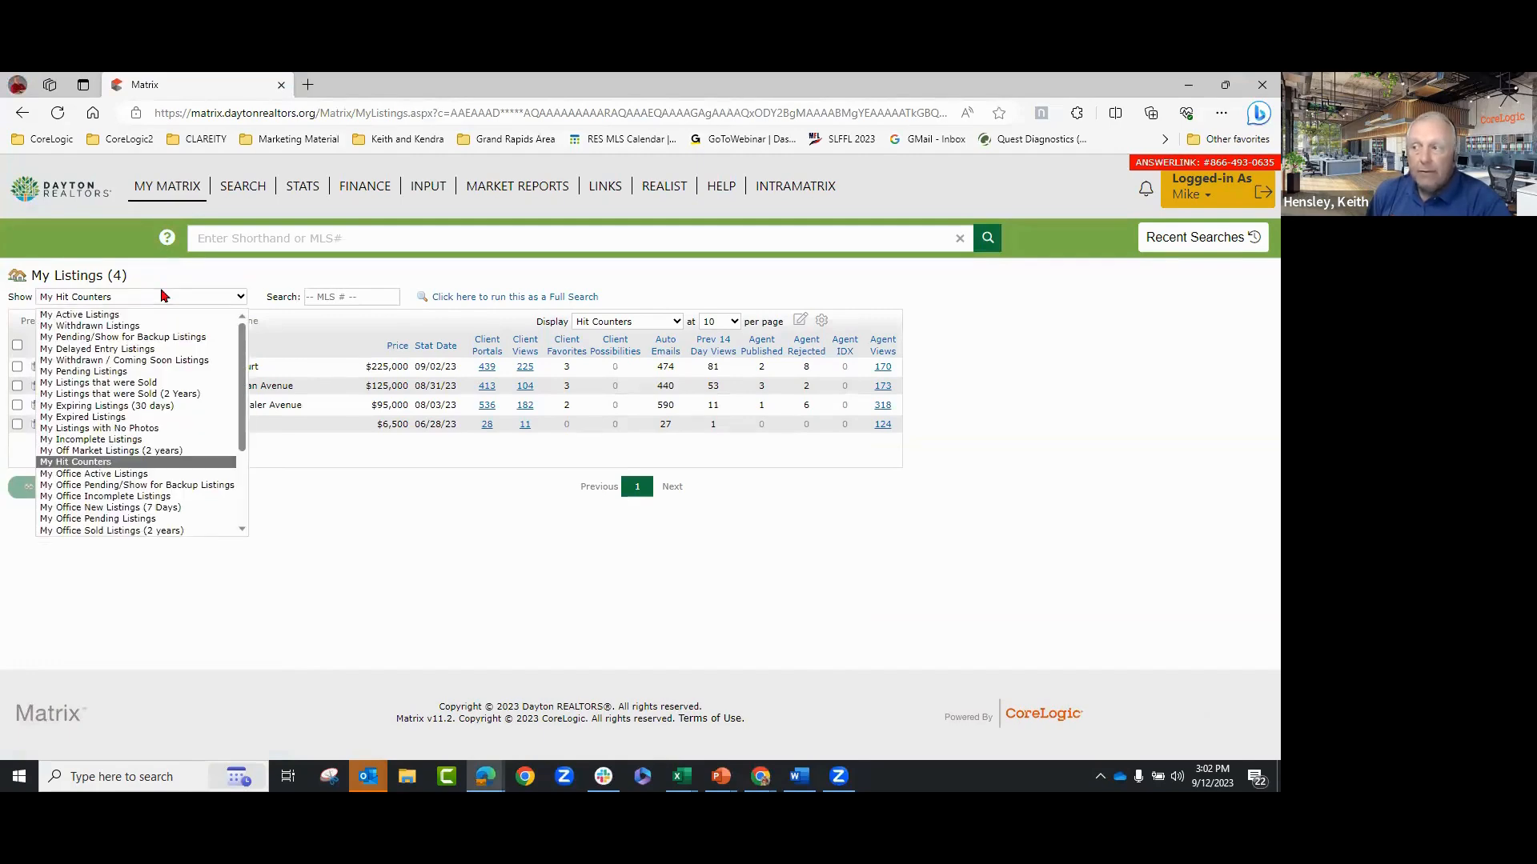
- Show My Active Listings, displaying all four listings in a one-line grid
{"action": "left_click", "coordinate": [120, 314]}
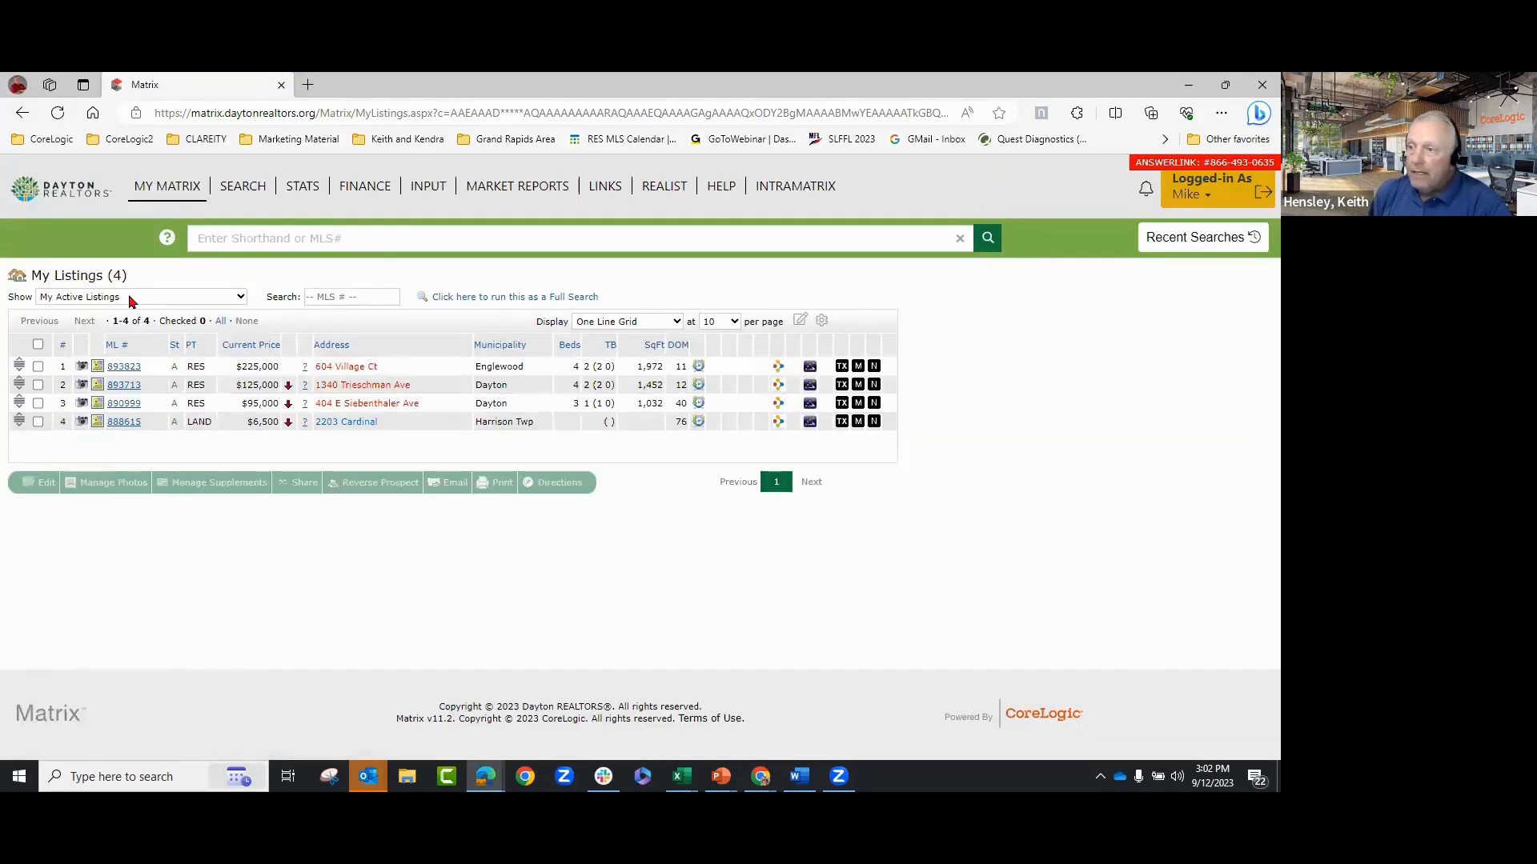
{"action": "left_click", "coordinate": [133, 298]}
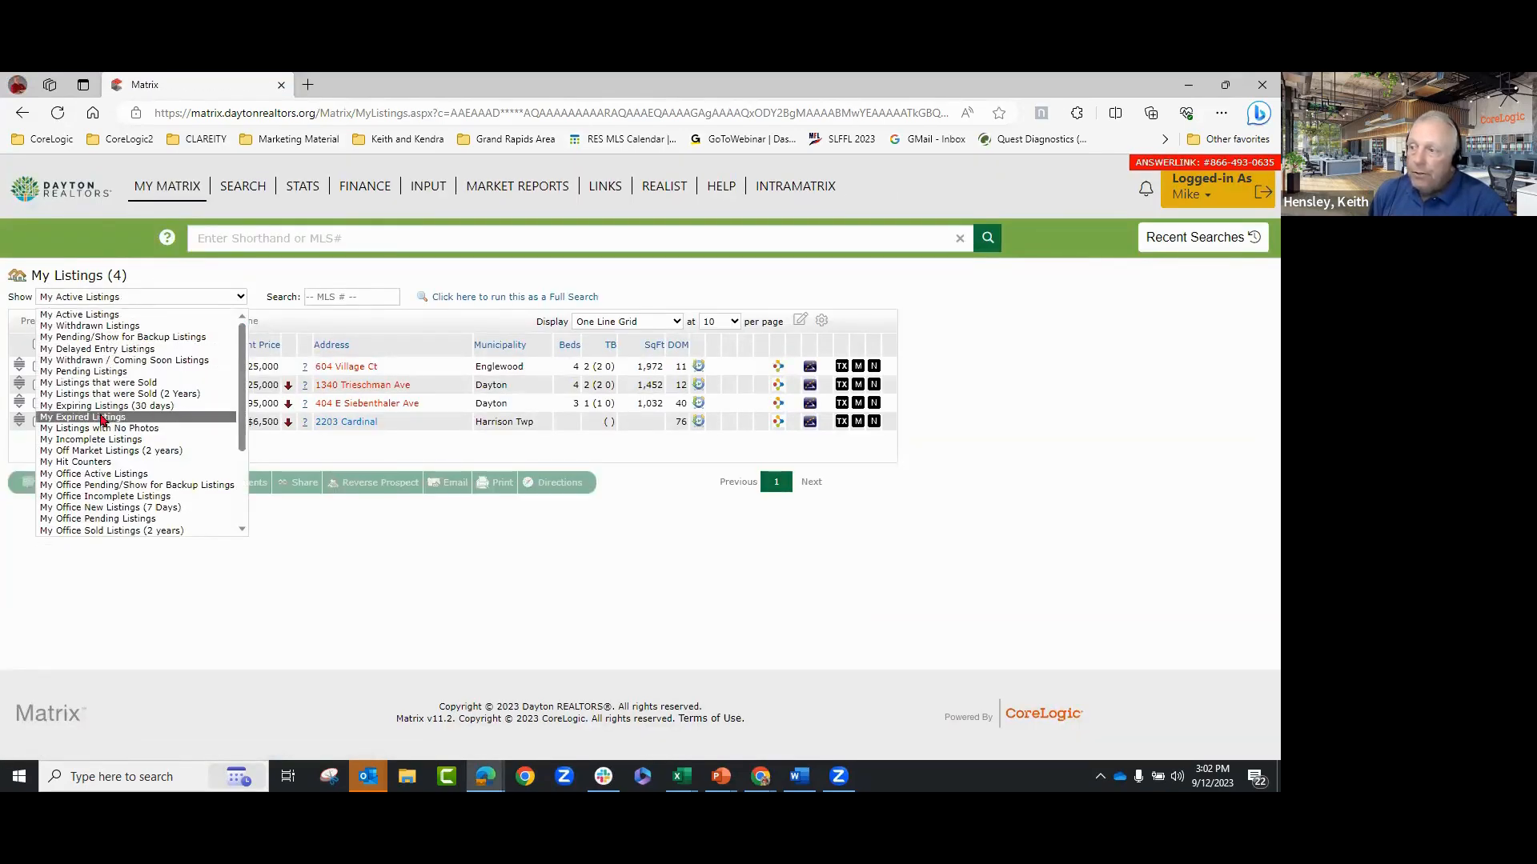
- Switch Show back to My Hit Counters, showing portal, client and agent view counts
{"action": "left_click", "coordinate": [78, 463]}
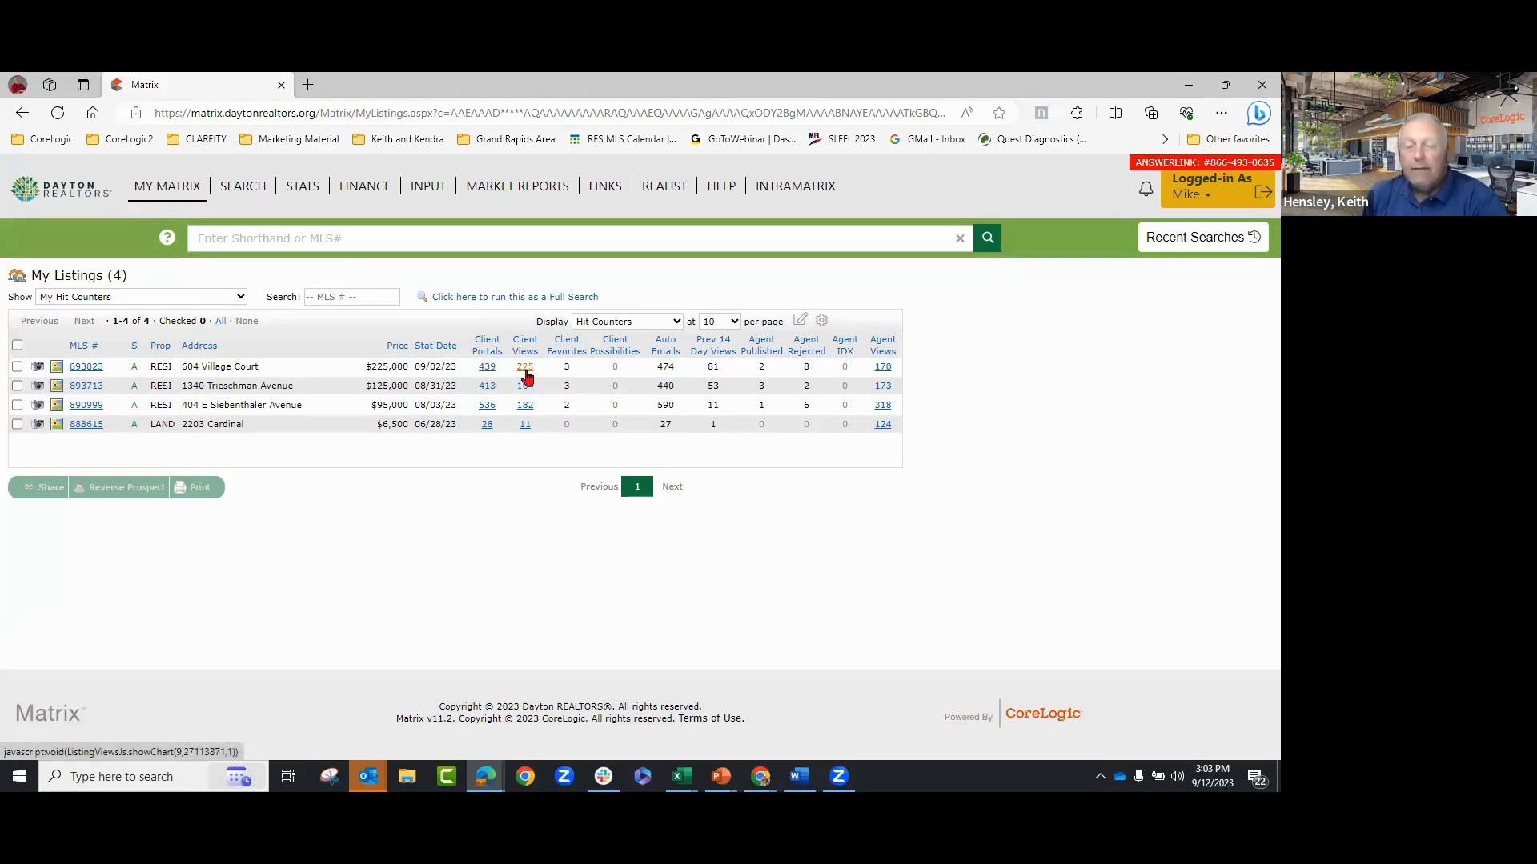
{"action": "mouse_move", "coordinate": [519, 345]}
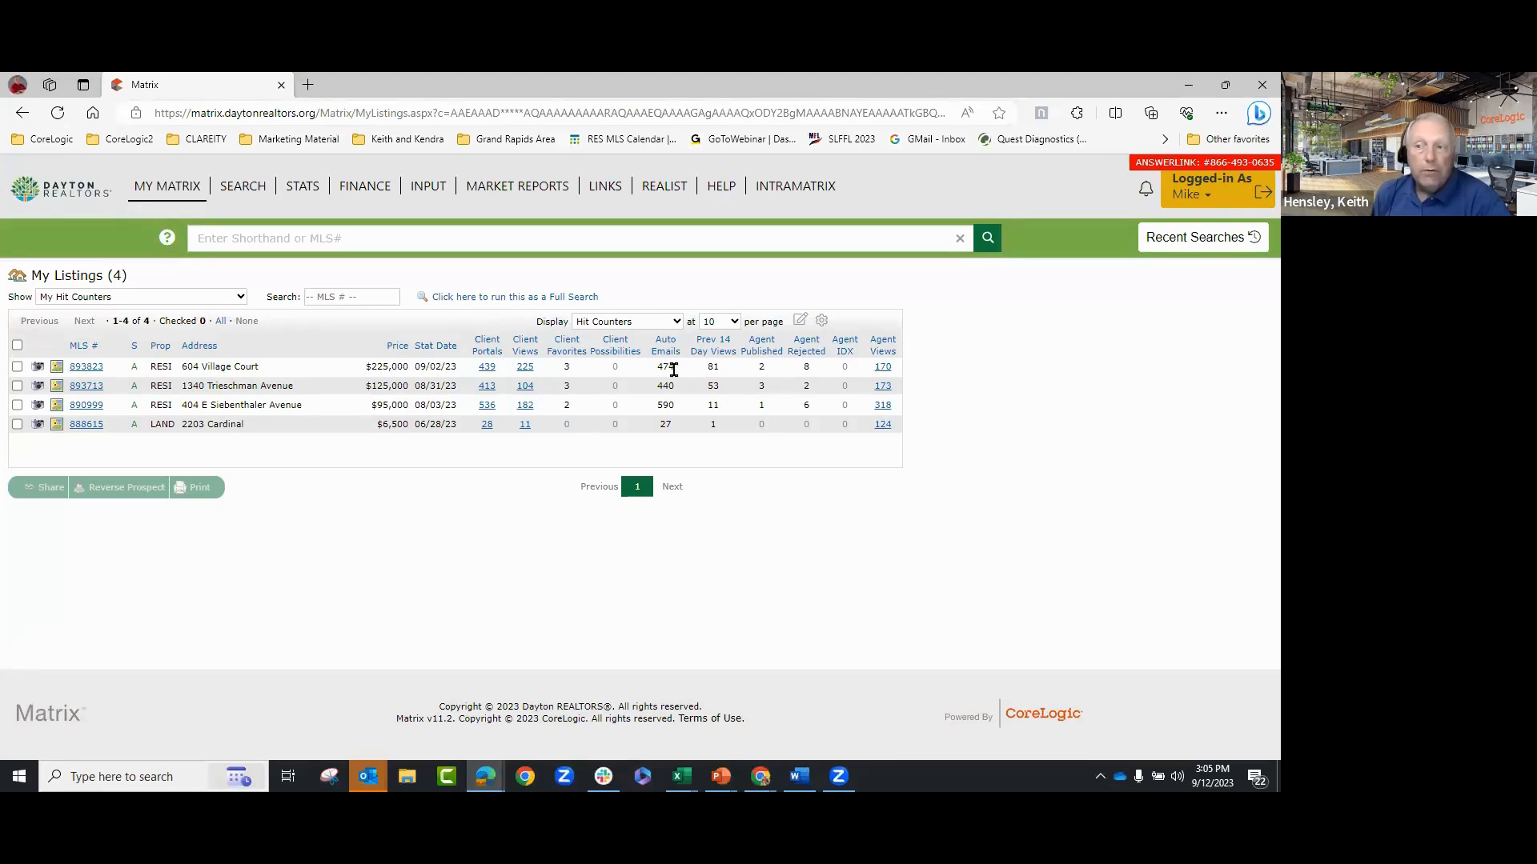
{"action": "left_click", "coordinate": [883, 368]}
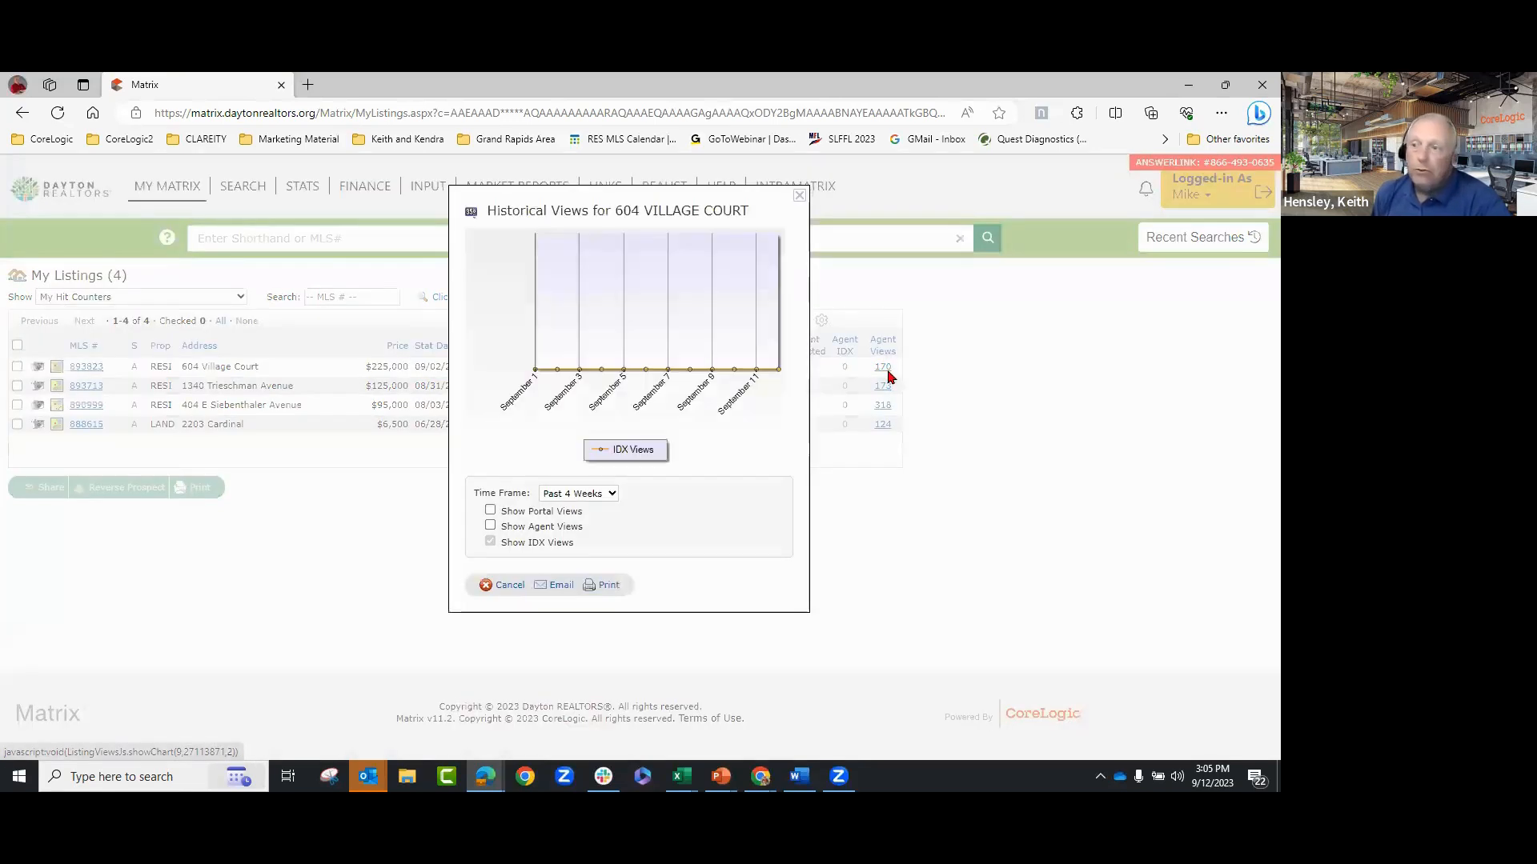
{"action": "left_click", "coordinate": [597, 495]}
{"action": "left_click", "coordinate": [590, 520]}
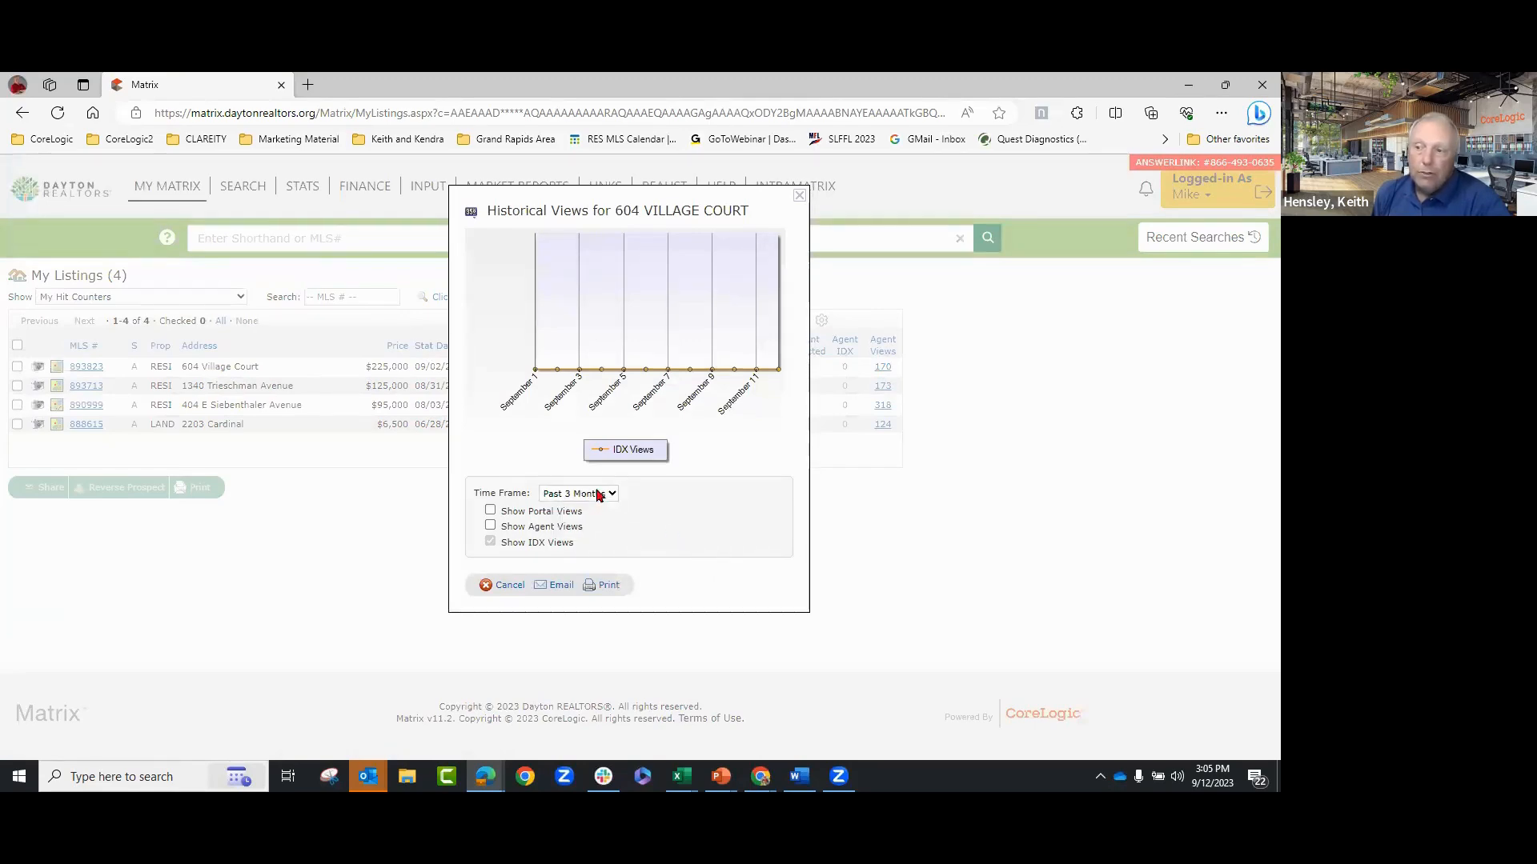
{"action": "left_click", "coordinate": [596, 495]}
{"action": "left_click", "coordinate": [573, 534]}
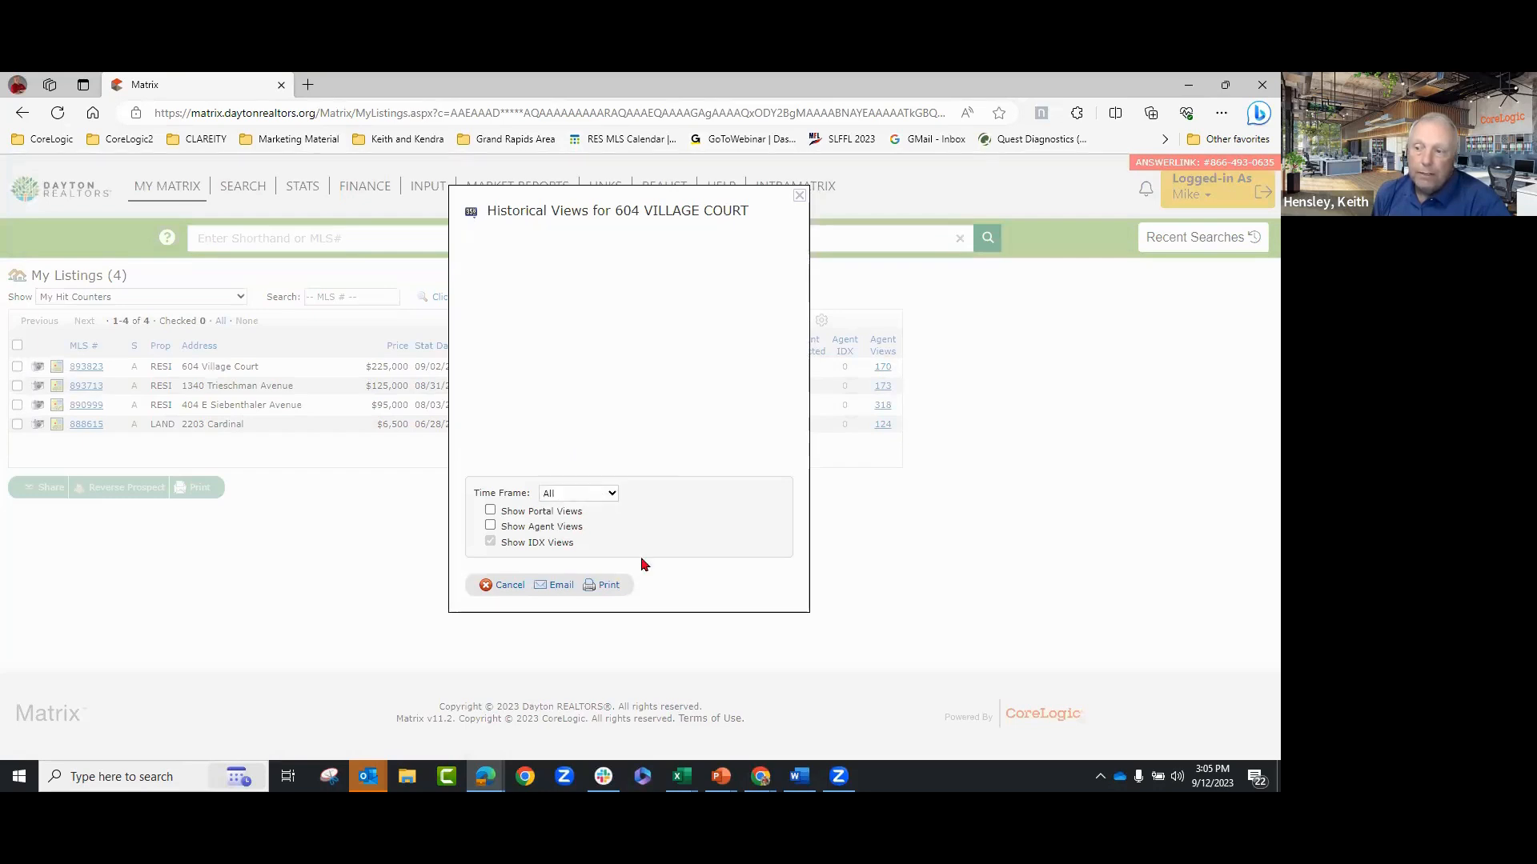
{"action": "left_click", "coordinate": [505, 586]}
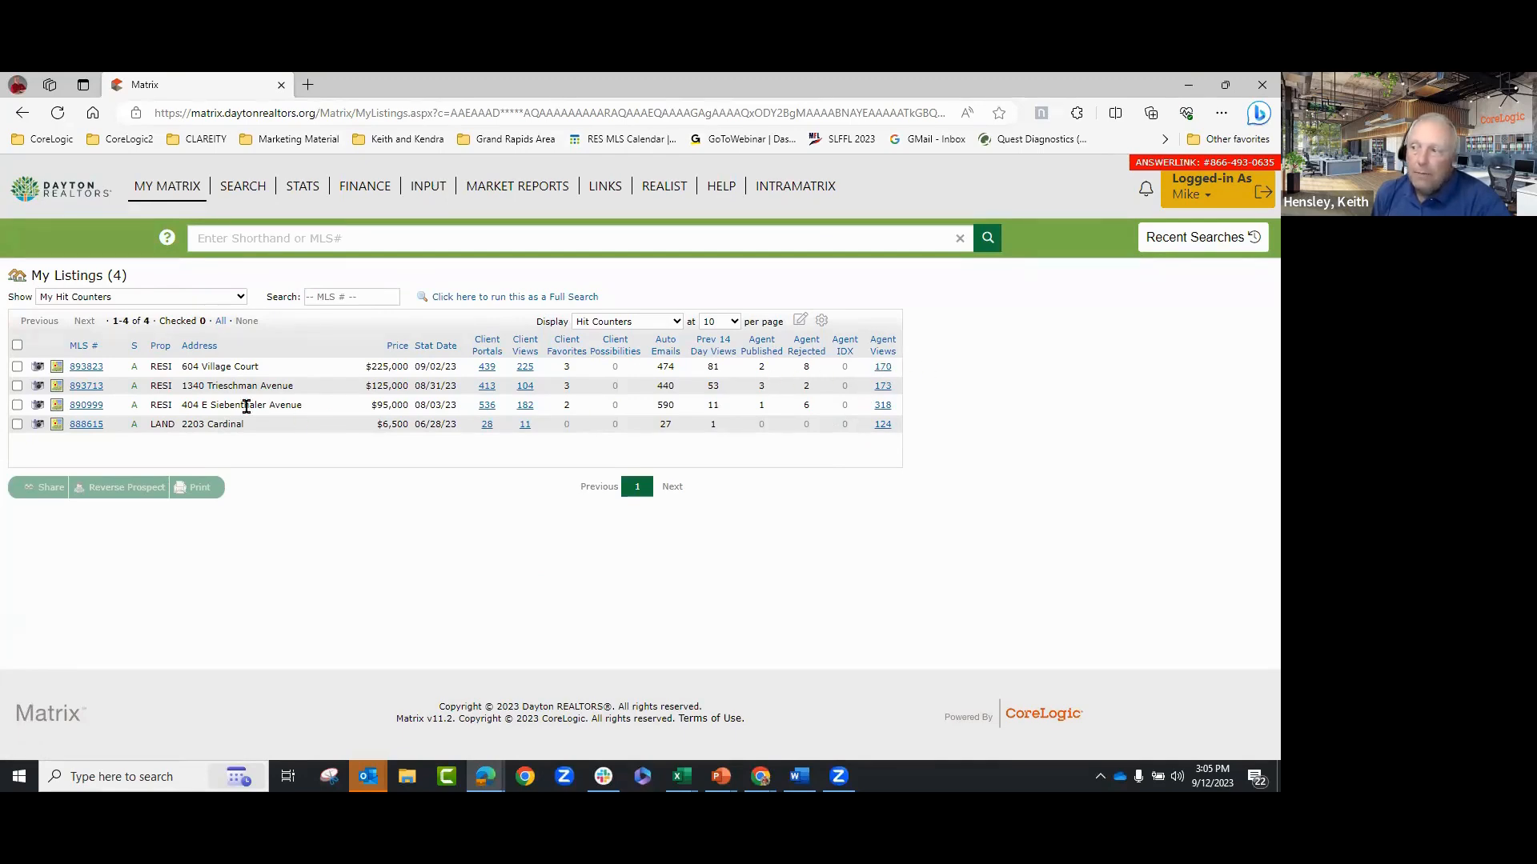
{"action": "left_click", "coordinate": [78, 370]}
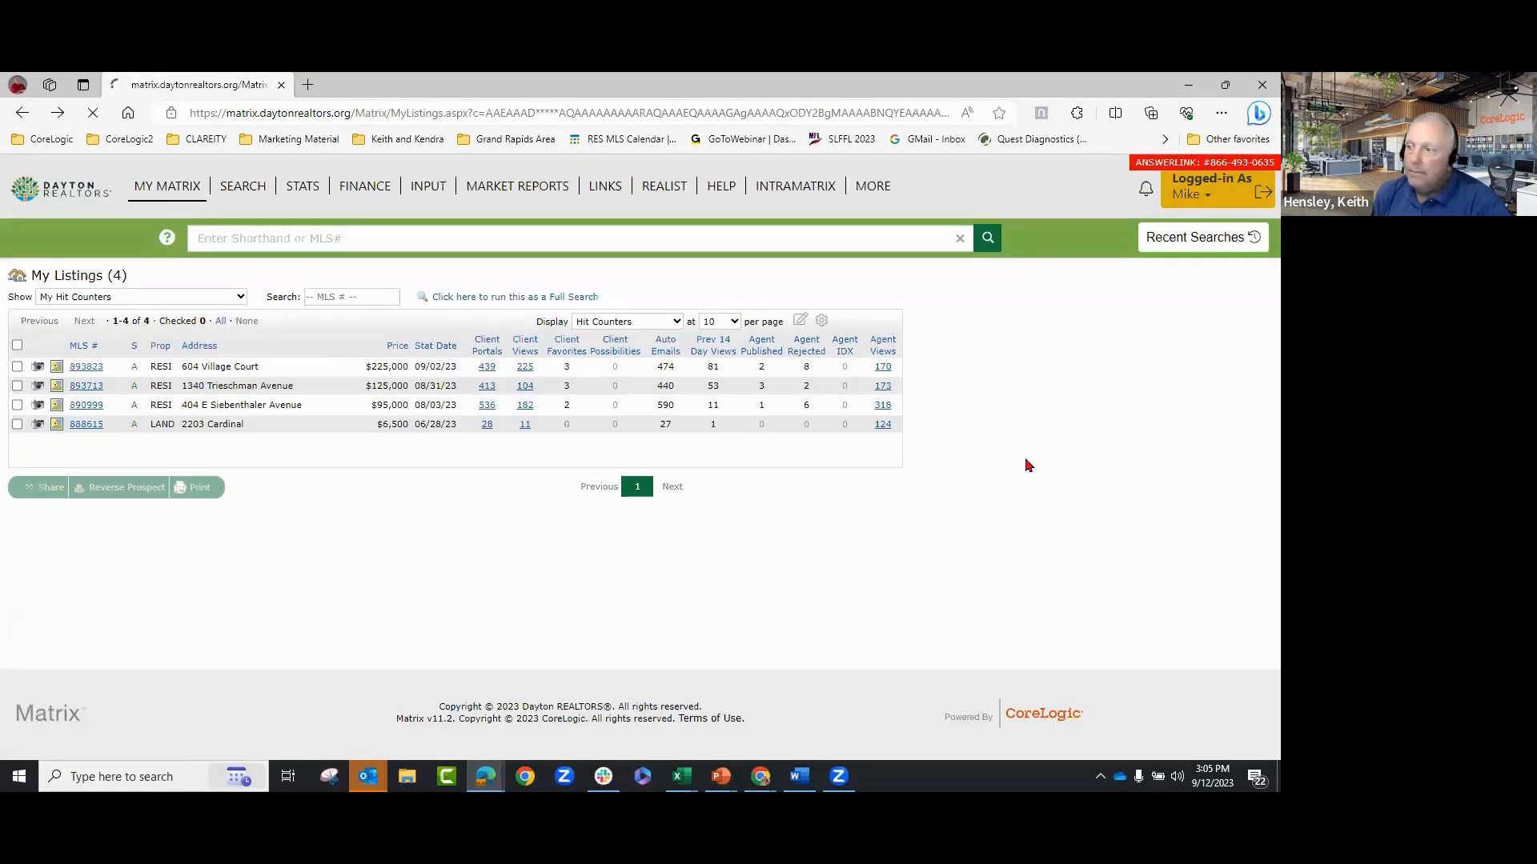
{"action": "left_click", "coordinate": [17, 368]}
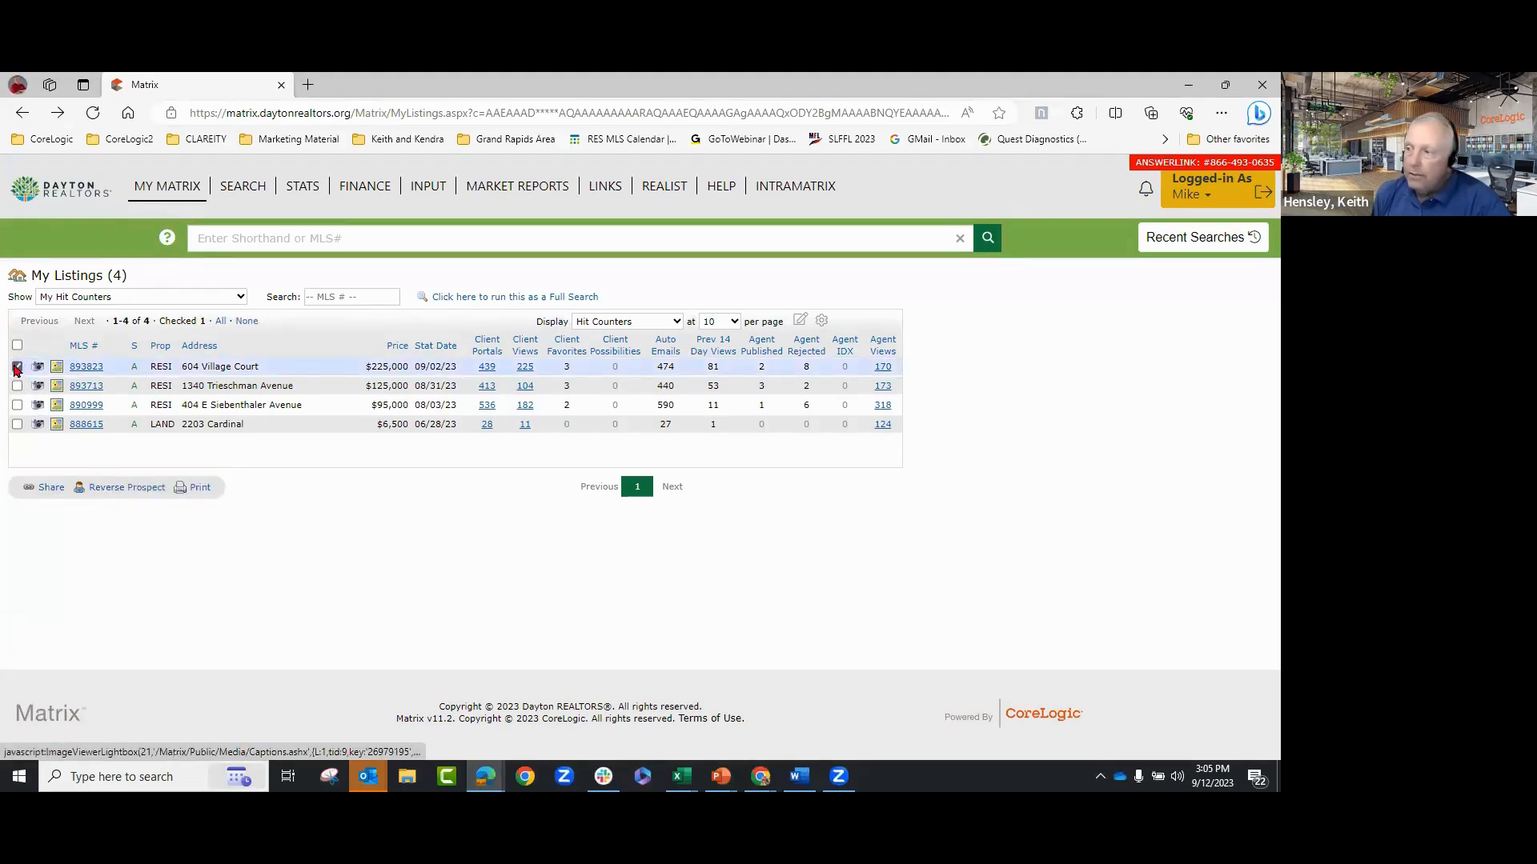
{"action": "left_click", "coordinate": [126, 488]}
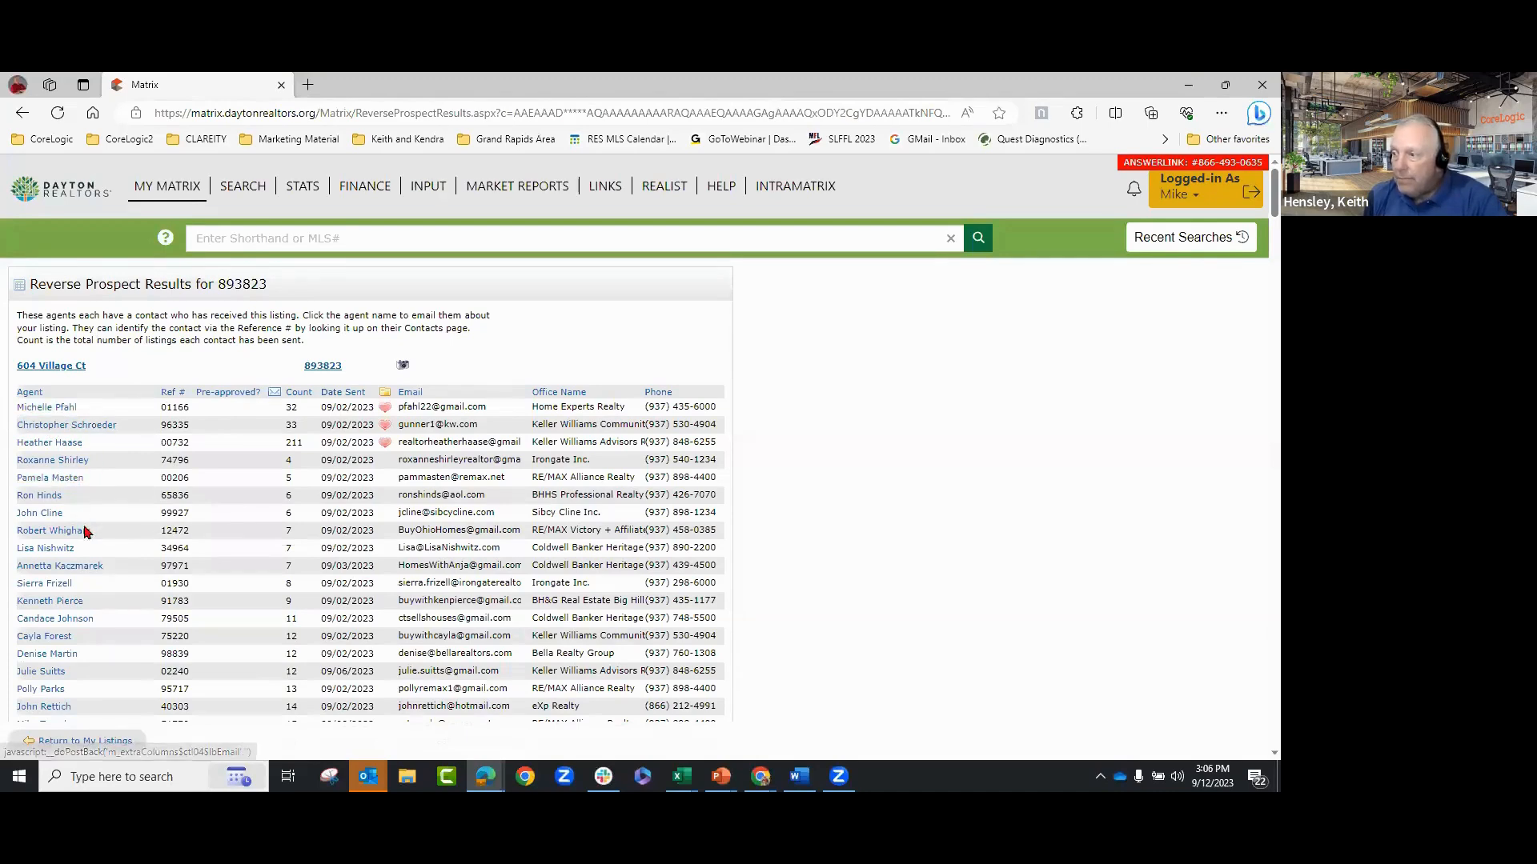
{"action": "scroll", "coordinate": [128, 597], "scroll_direction": "down", "scroll_amount": 2}
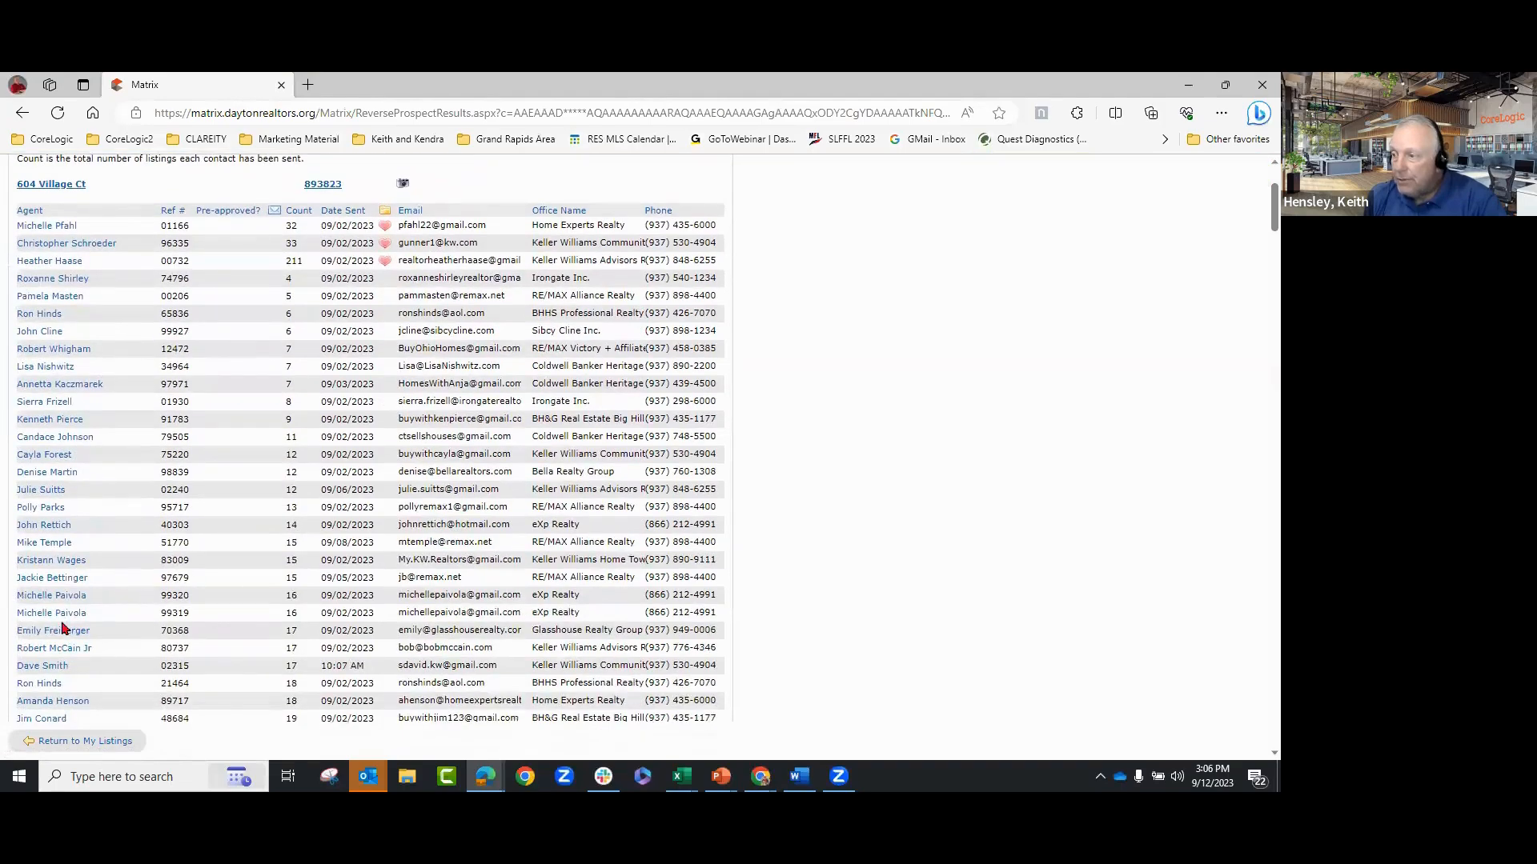
{"action": "scroll", "coordinate": [48, 632], "scroll_direction": "down", "scroll_amount": 1}
{"action": "scroll", "coordinate": [110, 658], "scroll_direction": "up", "scroll_amount": 2}
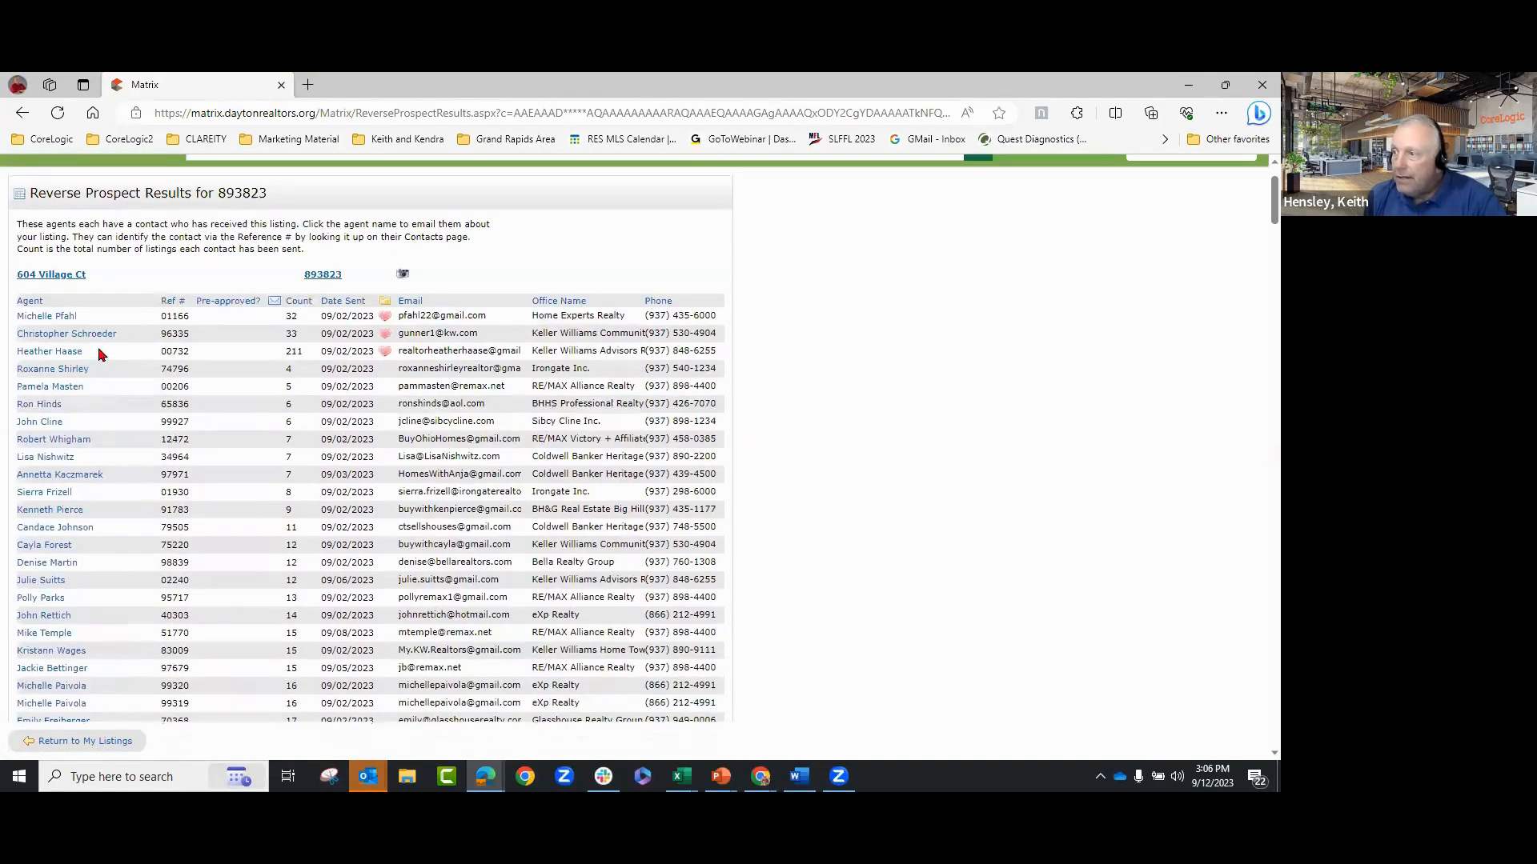
{"action": "left_click", "coordinate": [29, 303]}
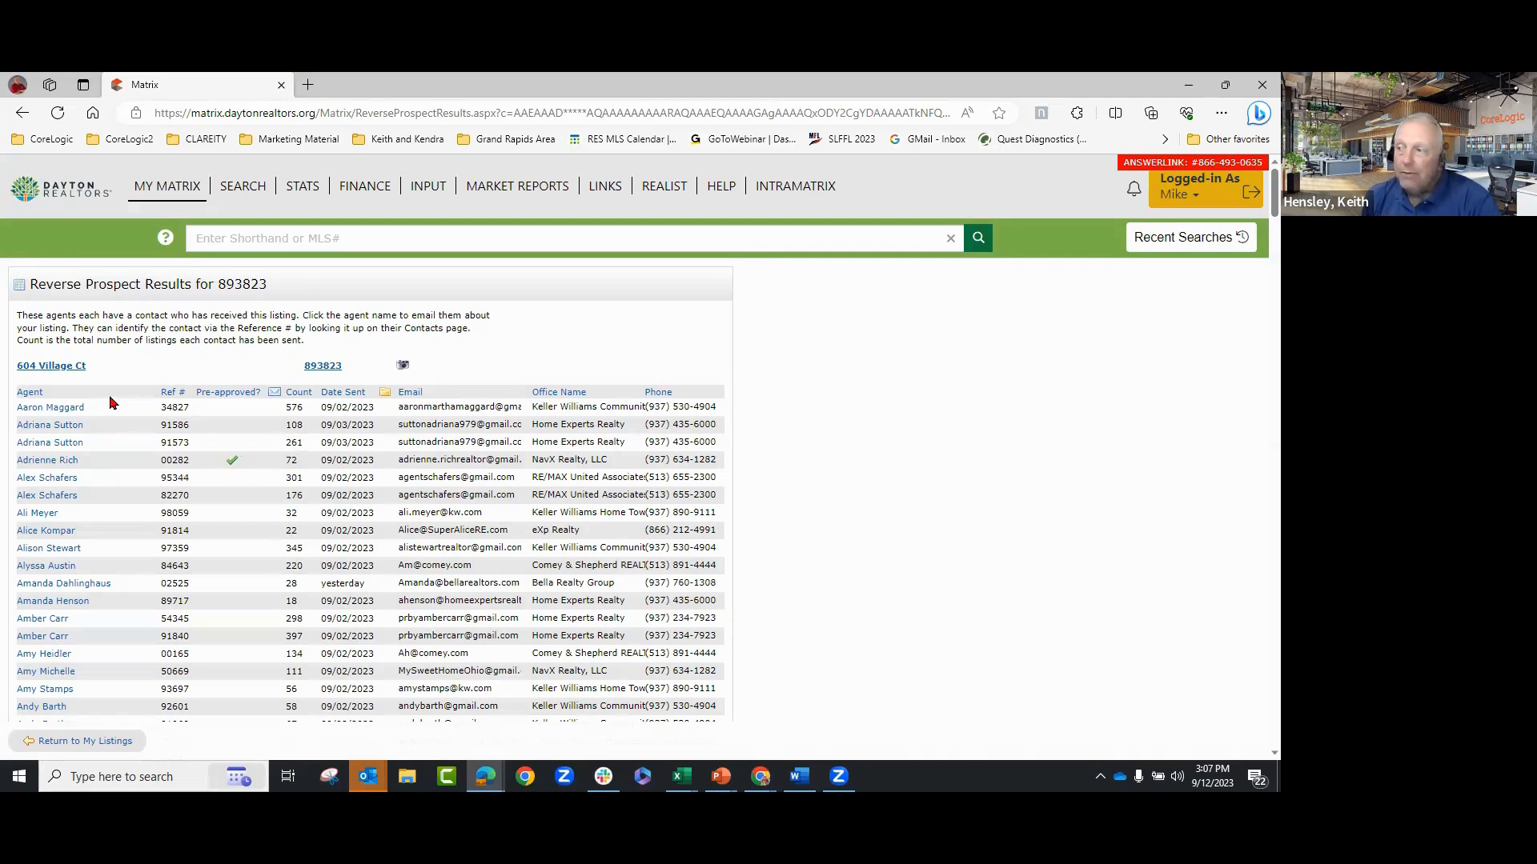
{"action": "left_click", "coordinate": [300, 393]}
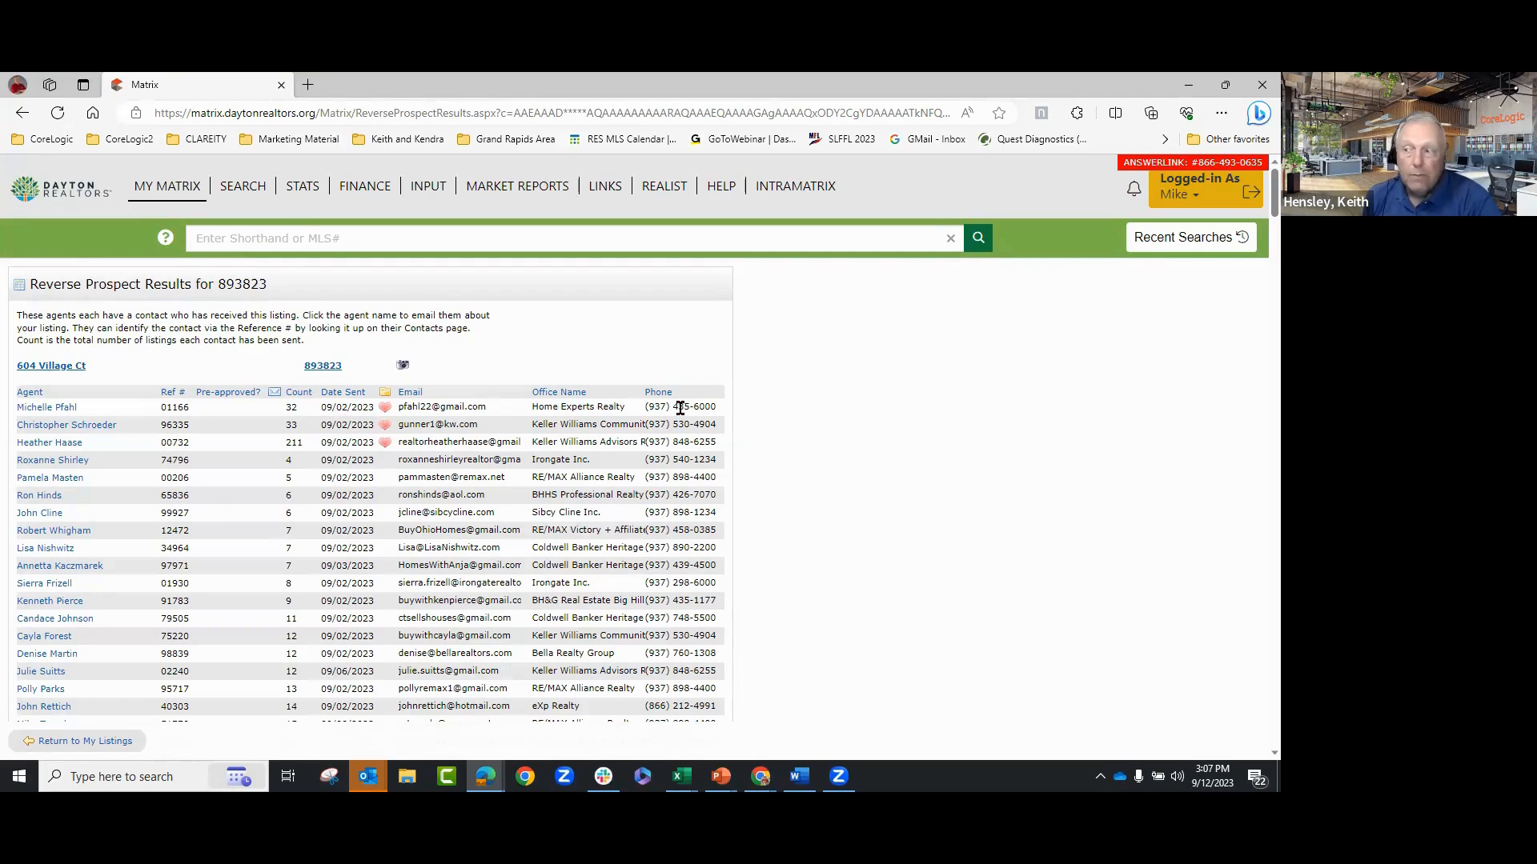
{"action": "left_click", "coordinate": [68, 415]}
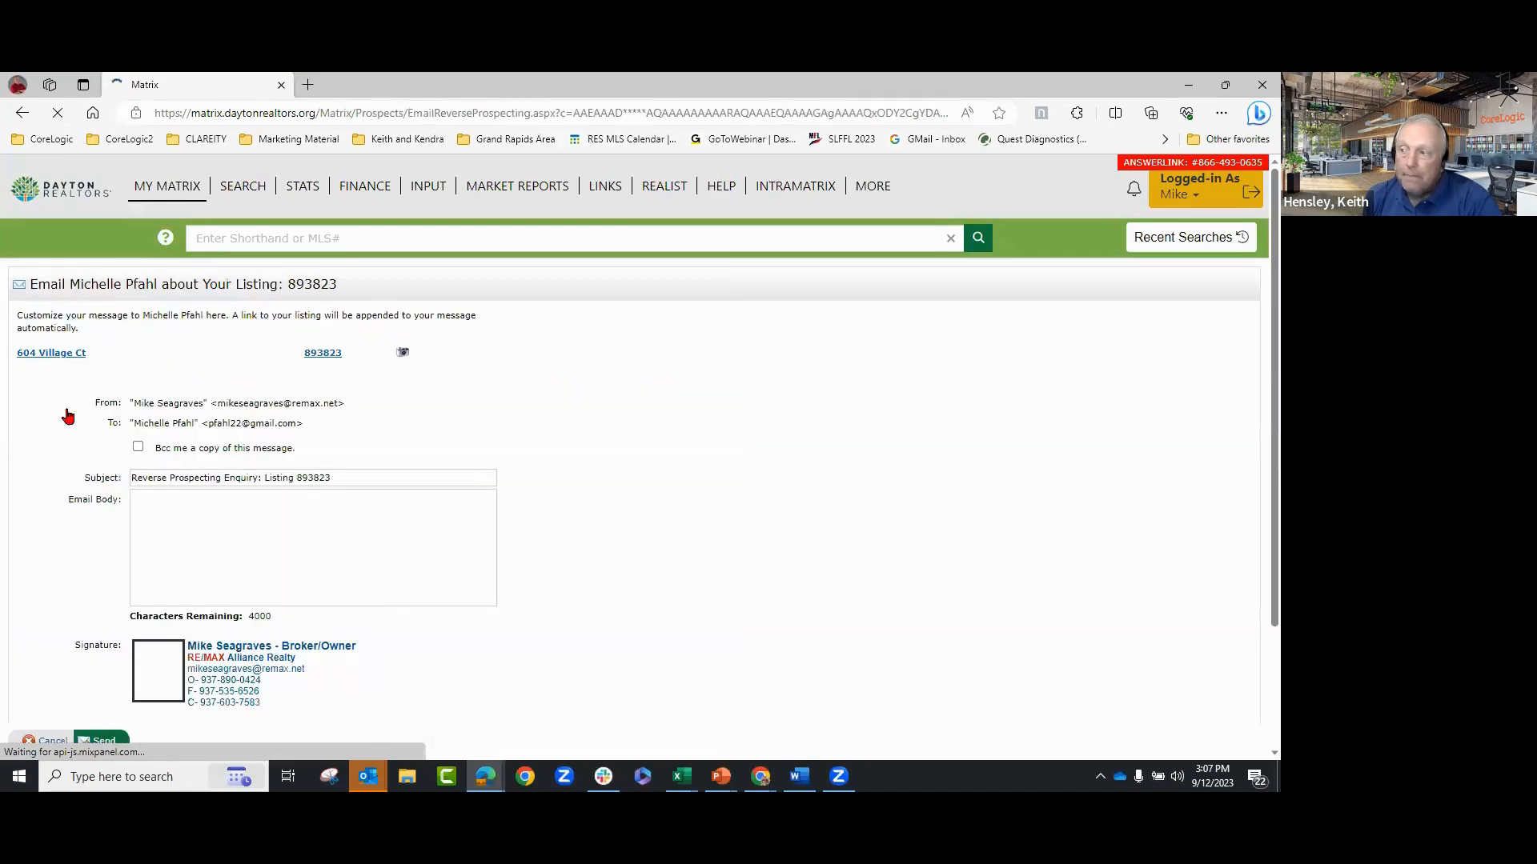
{"action": "left_click", "coordinate": [228, 515]}
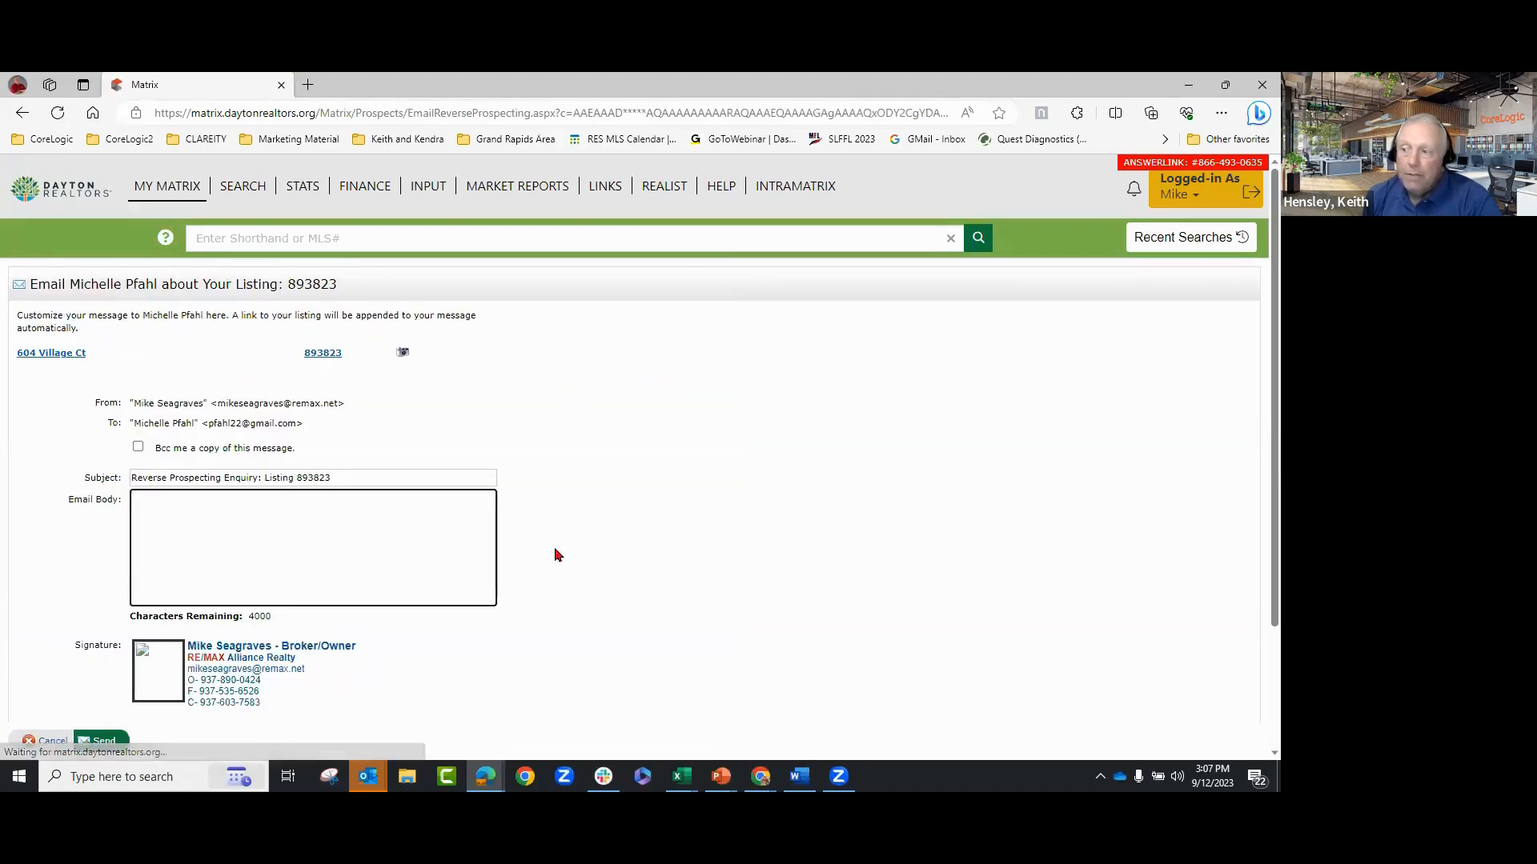
{"action": "scroll", "coordinate": [728, 470], "scroll_direction": "down", "scroll_amount": 2}
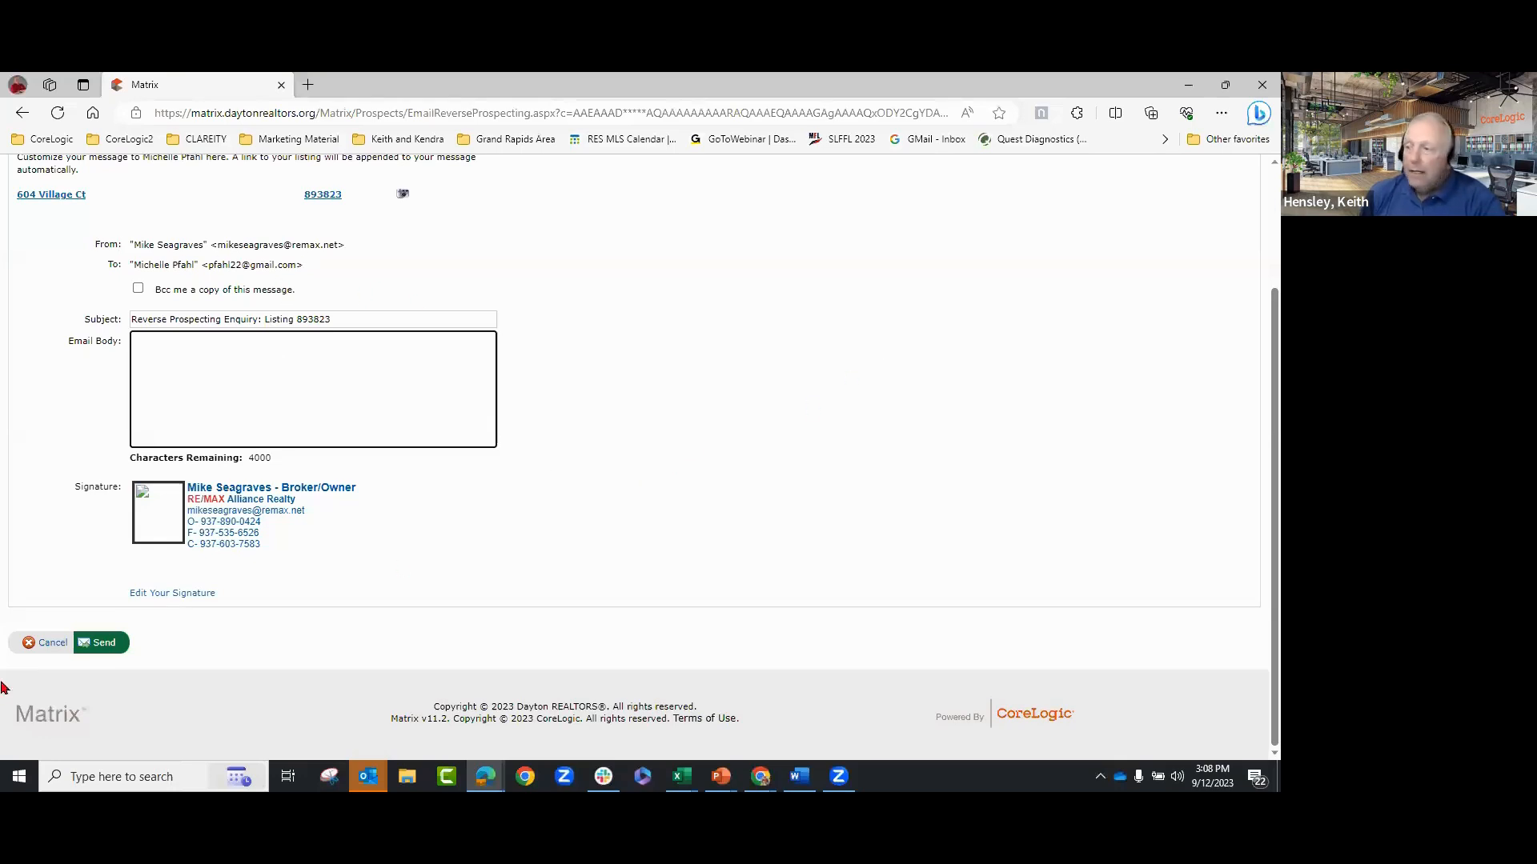
{"action": "left_click", "coordinate": [45, 645]}
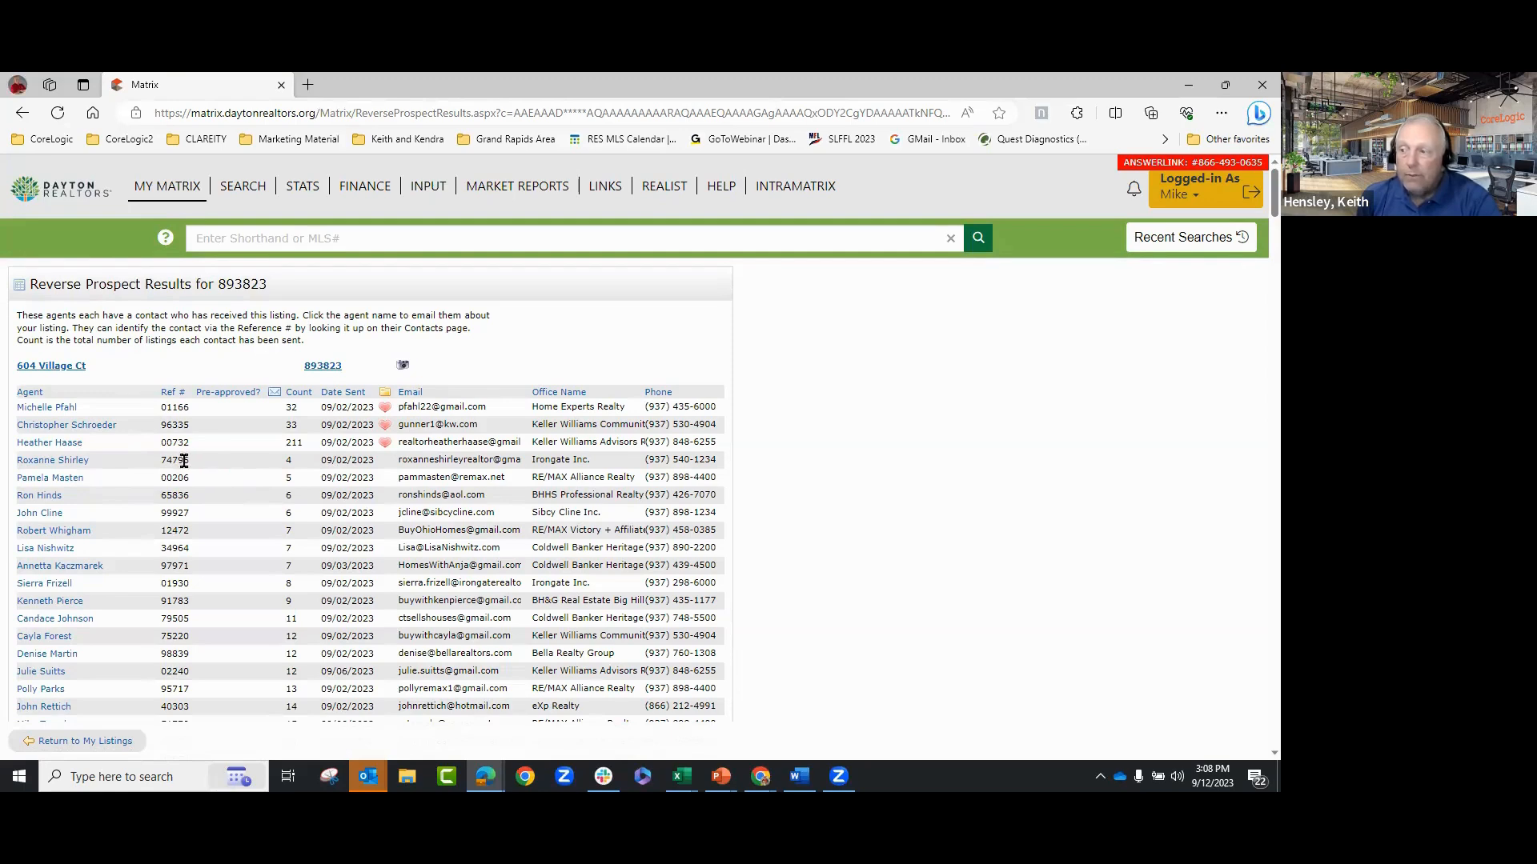
{"action": "left_click", "coordinate": [63, 463]}
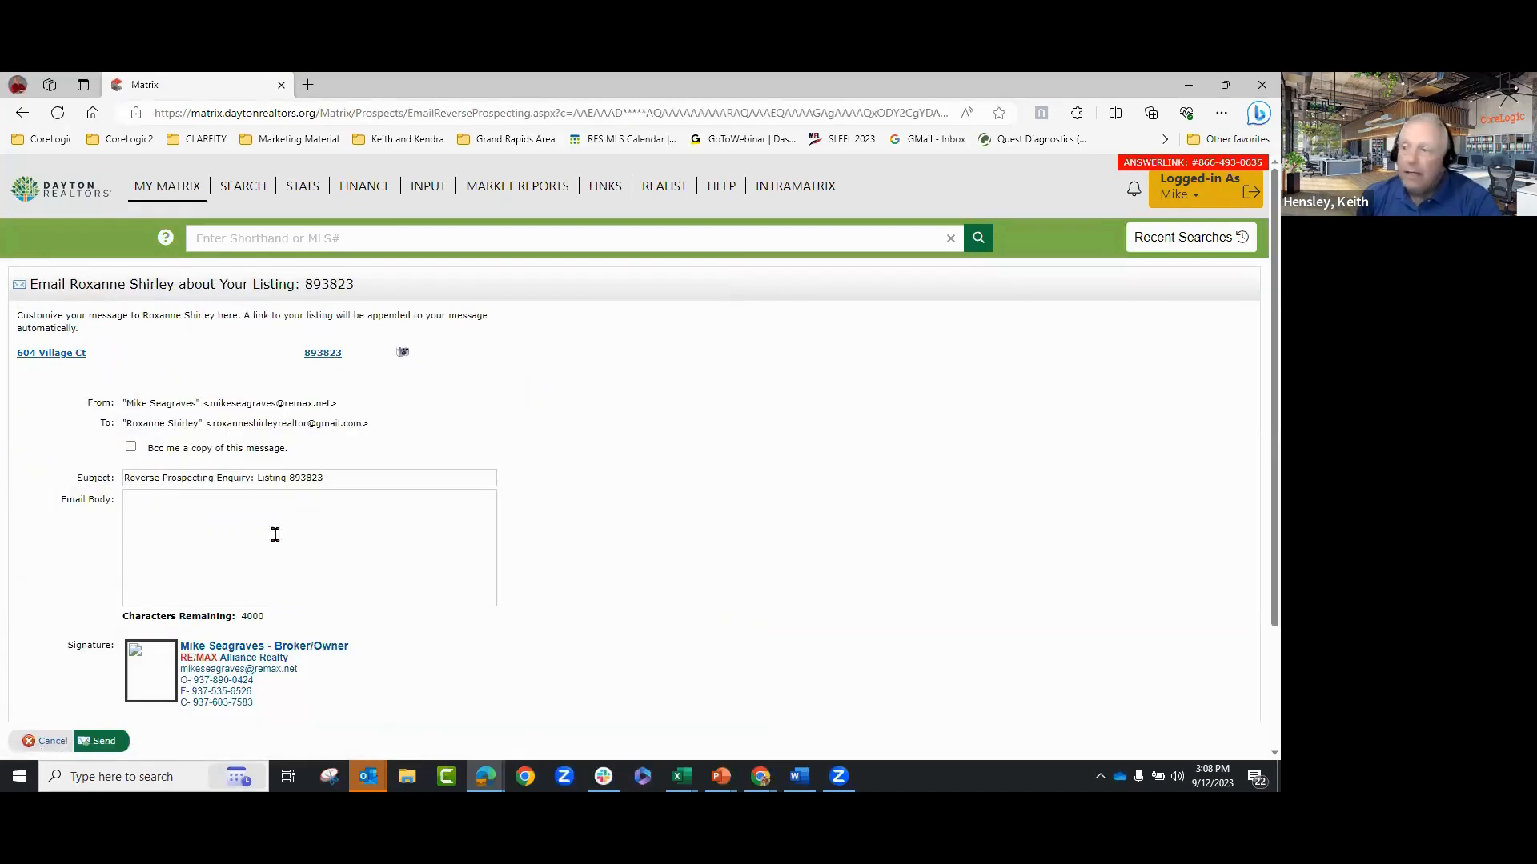
{"action": "scroll", "coordinate": [793, 532], "scroll_direction": "down", "scroll_amount": 3}
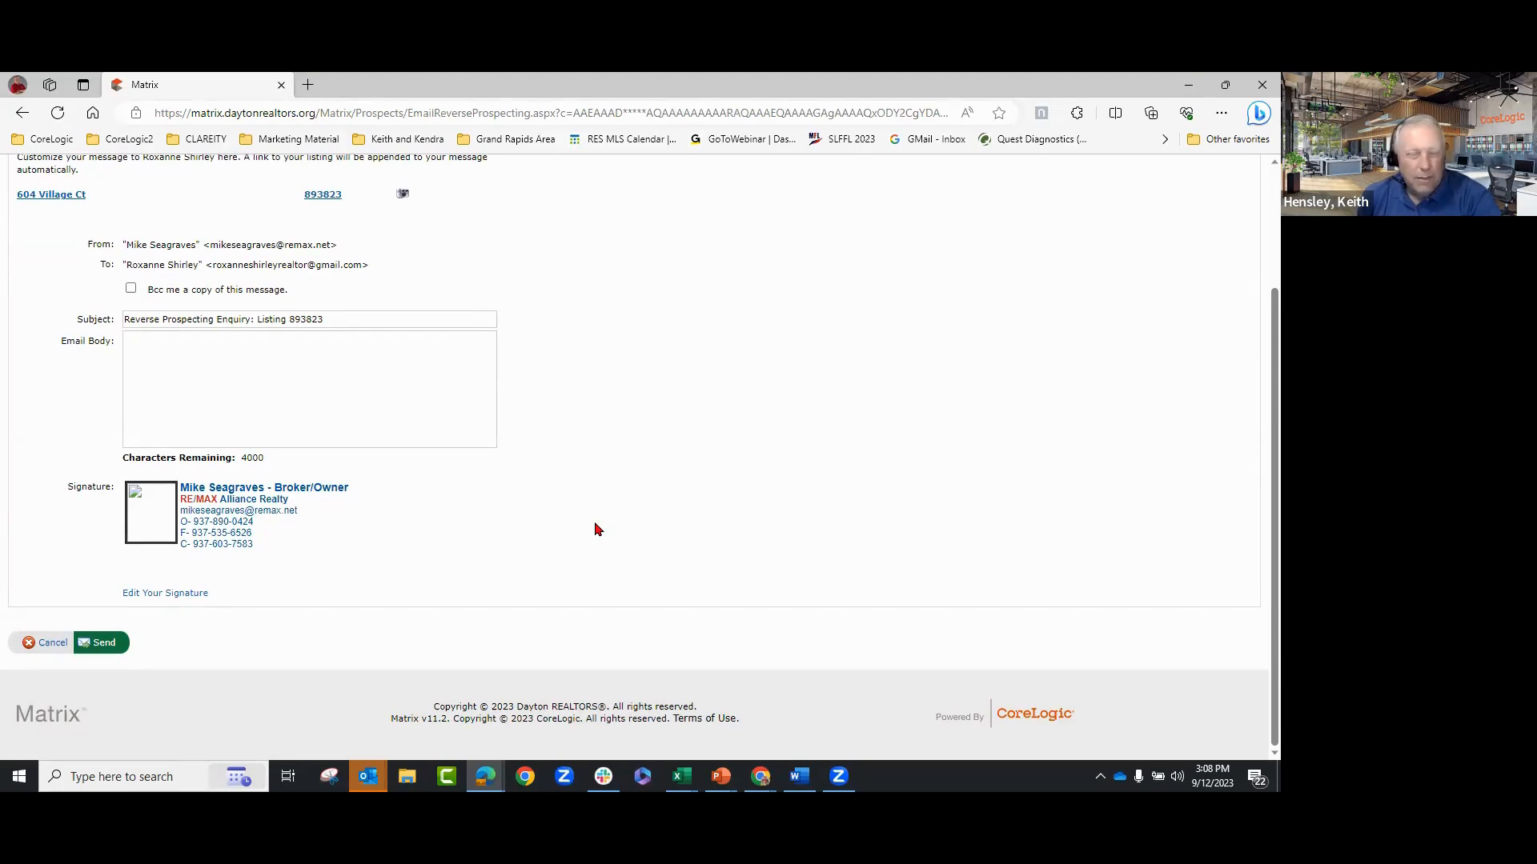
{"action": "left_click", "coordinate": [48, 650]}
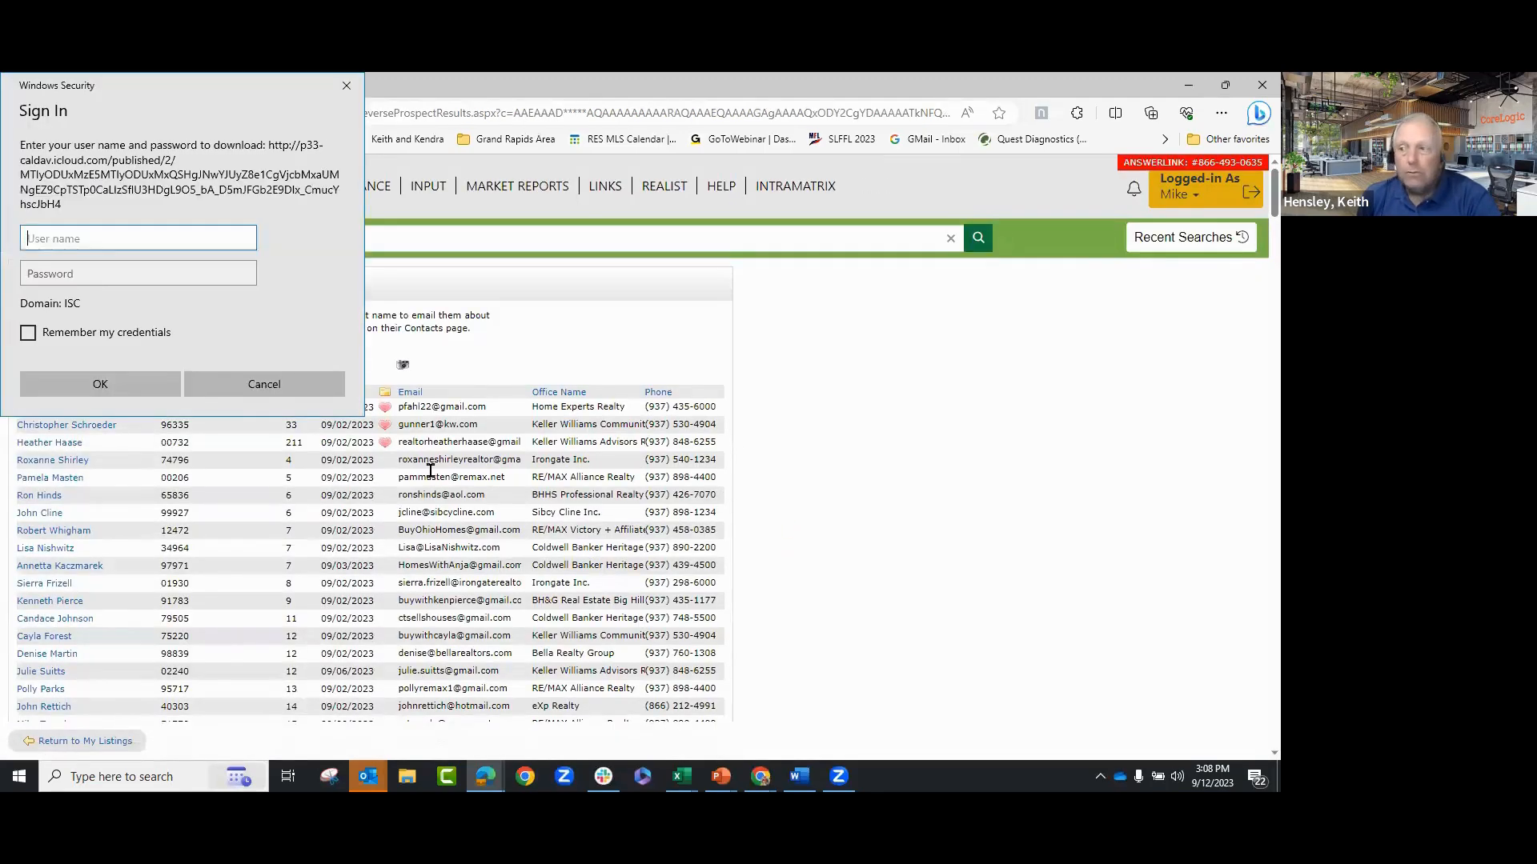
- Cancel the Windows Security sign-in prompt and scroll through the reverse prospect agent list
{"action": "left_click", "coordinate": [298, 387]}
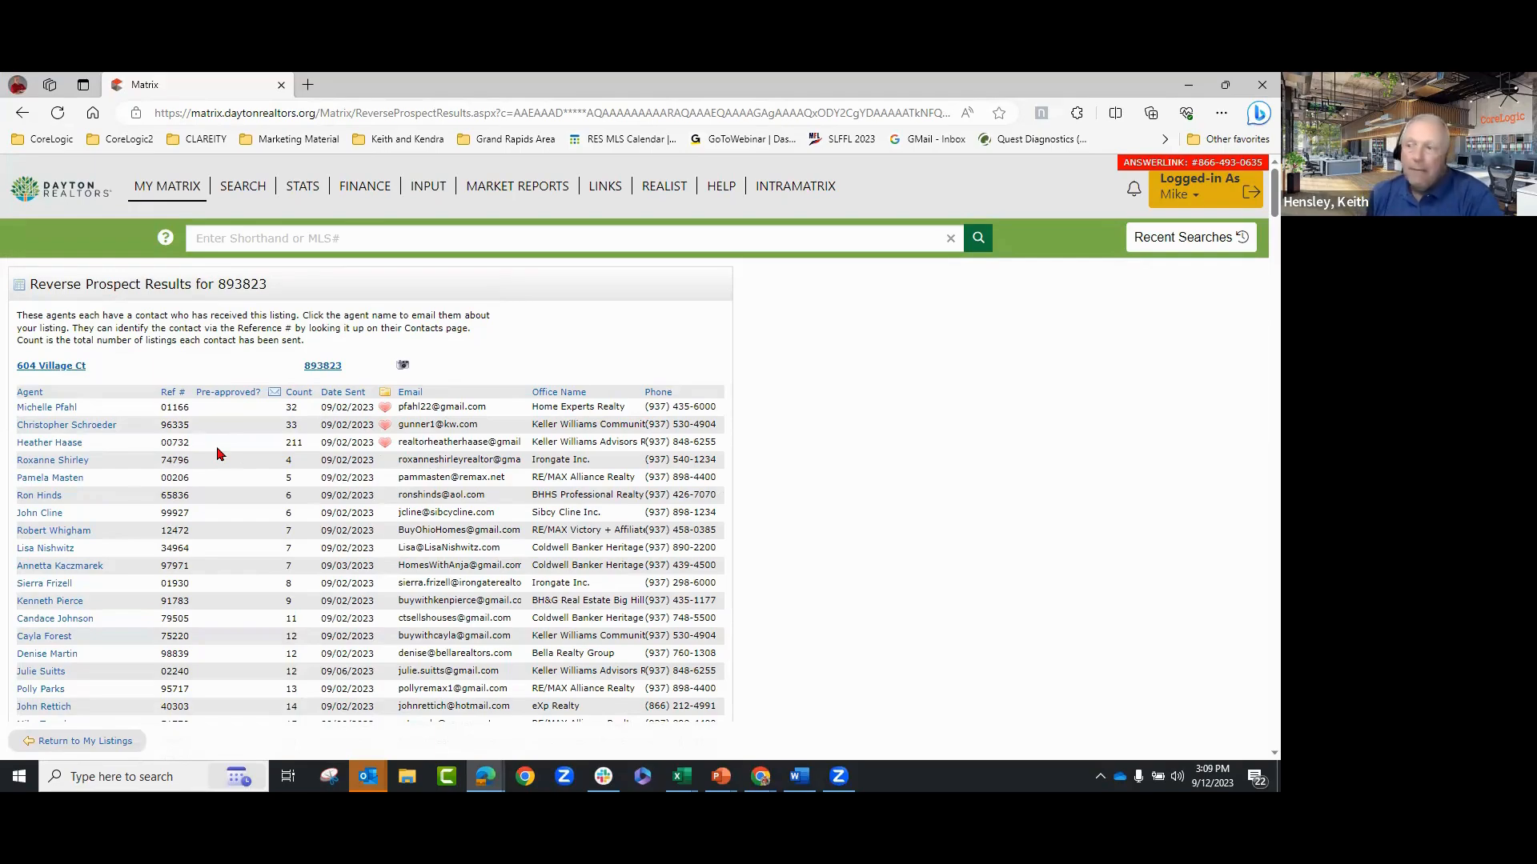
{"action": "scroll", "coordinate": [304, 480], "scroll_direction": "down", "scroll_amount": 20}
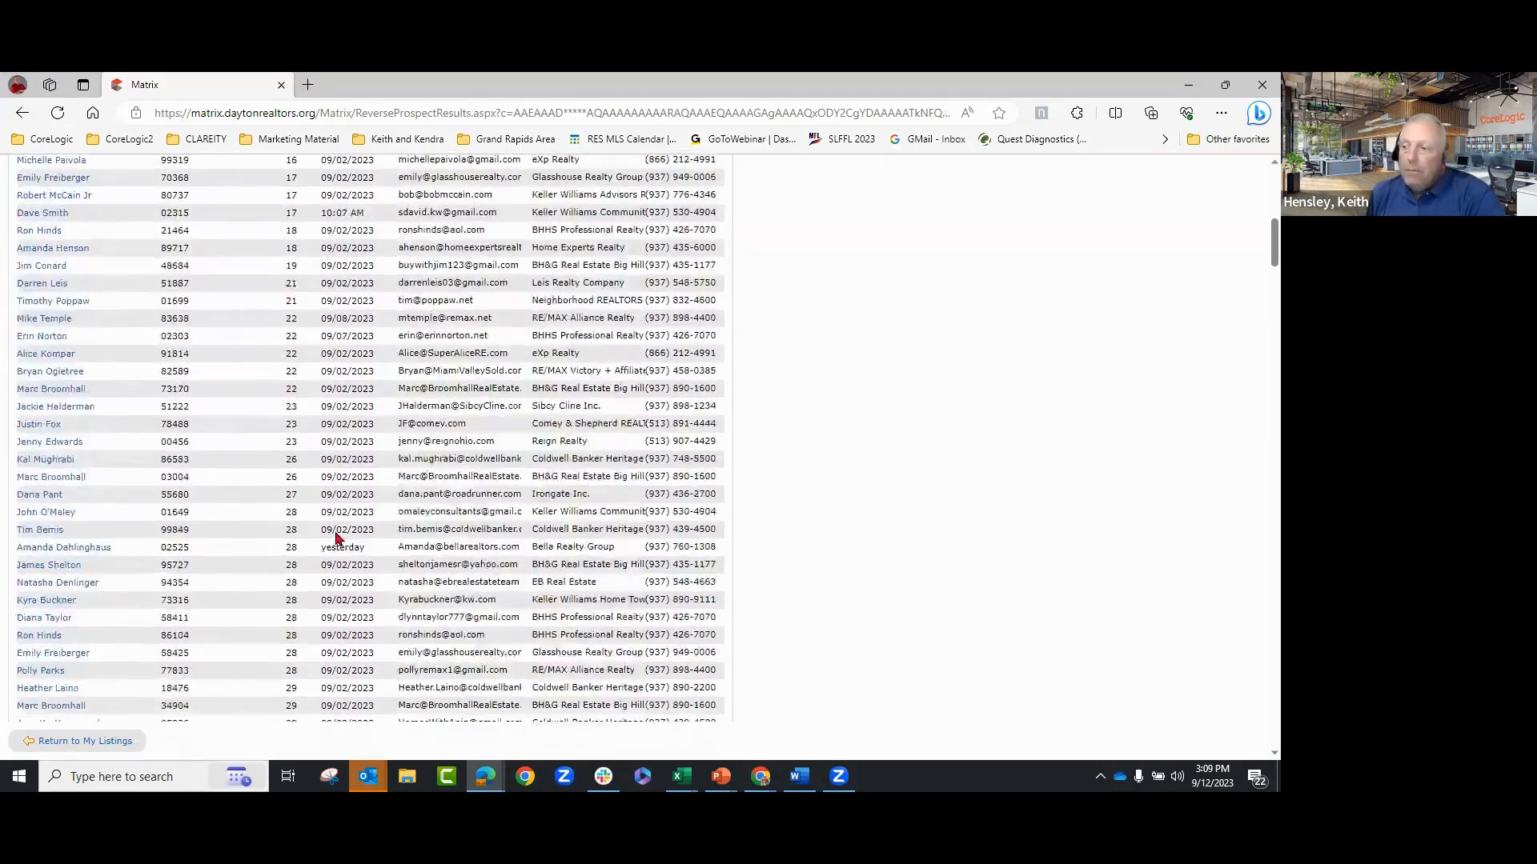
{"action": "scroll", "coordinate": [336, 537], "scroll_direction": "down", "scroll_amount": 20}
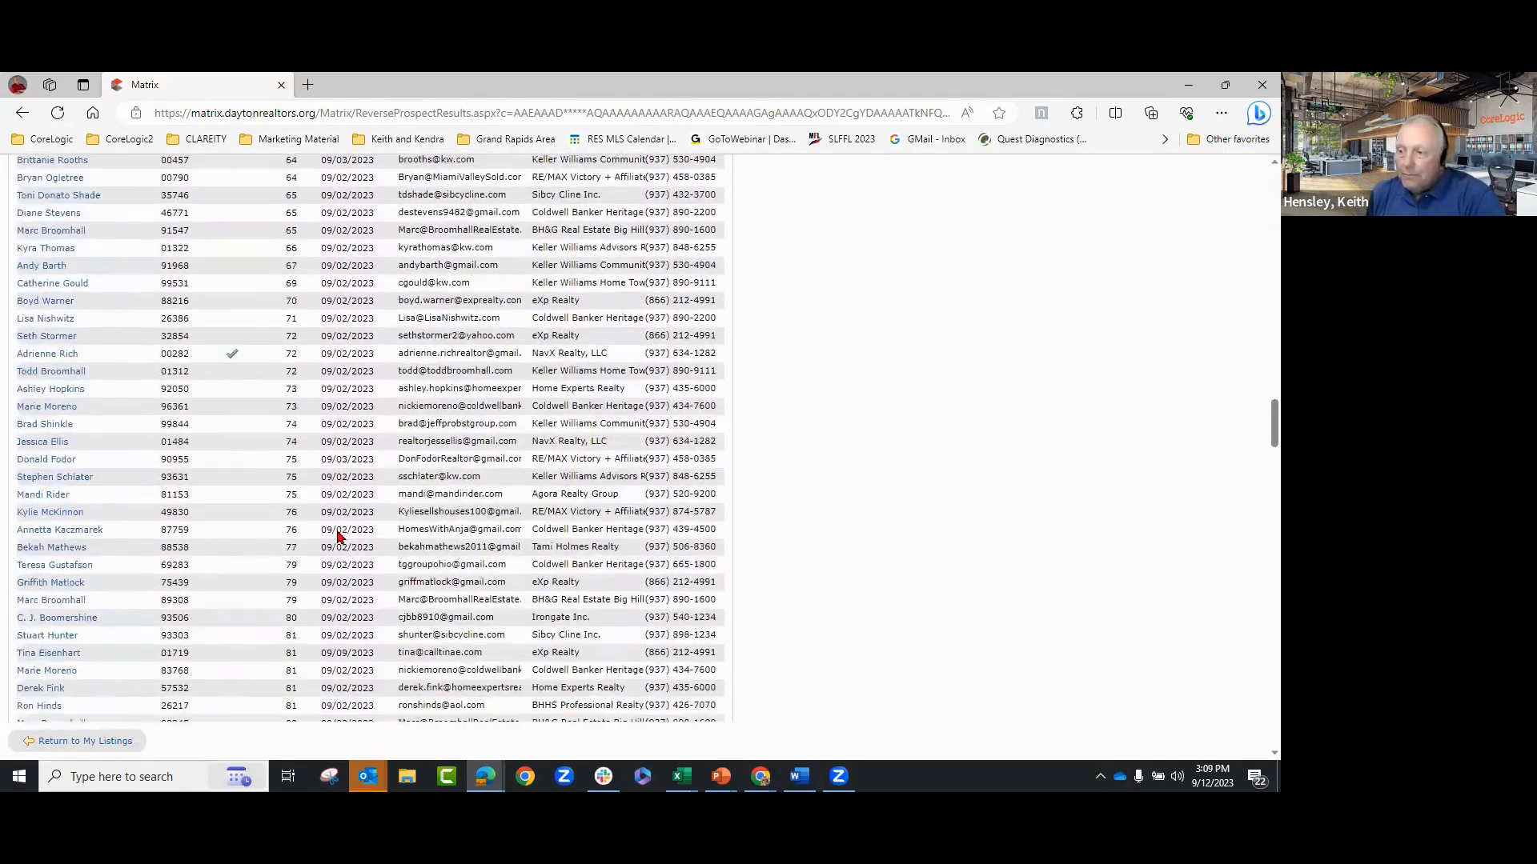
{"action": "scroll", "coordinate": [336, 544], "scroll_direction": "down", "scroll_amount": 20}
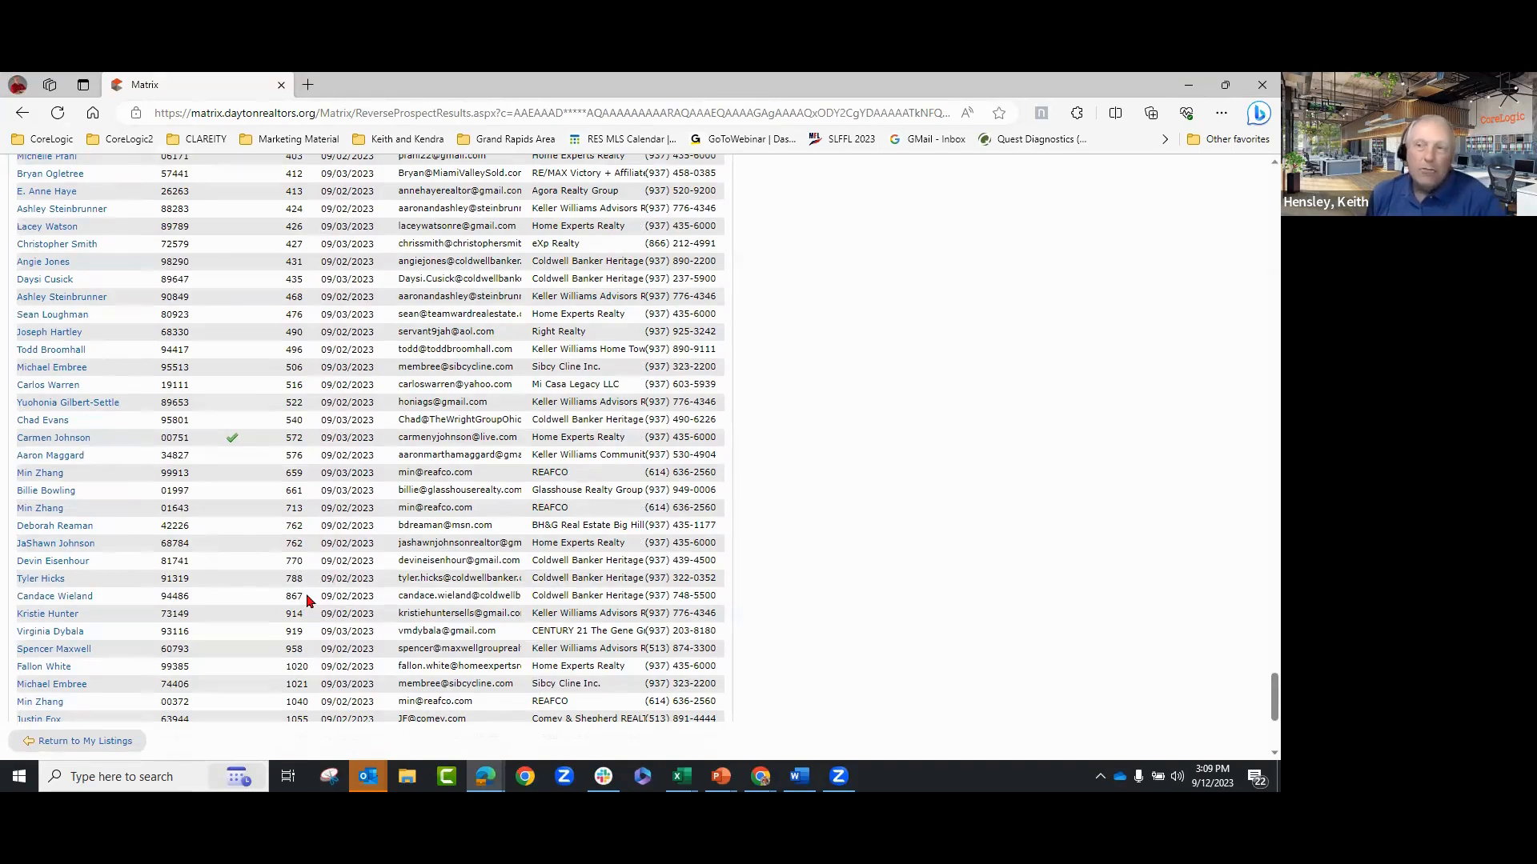
{"action": "scroll", "coordinate": [307, 599], "scroll_direction": "up", "scroll_amount": 20}
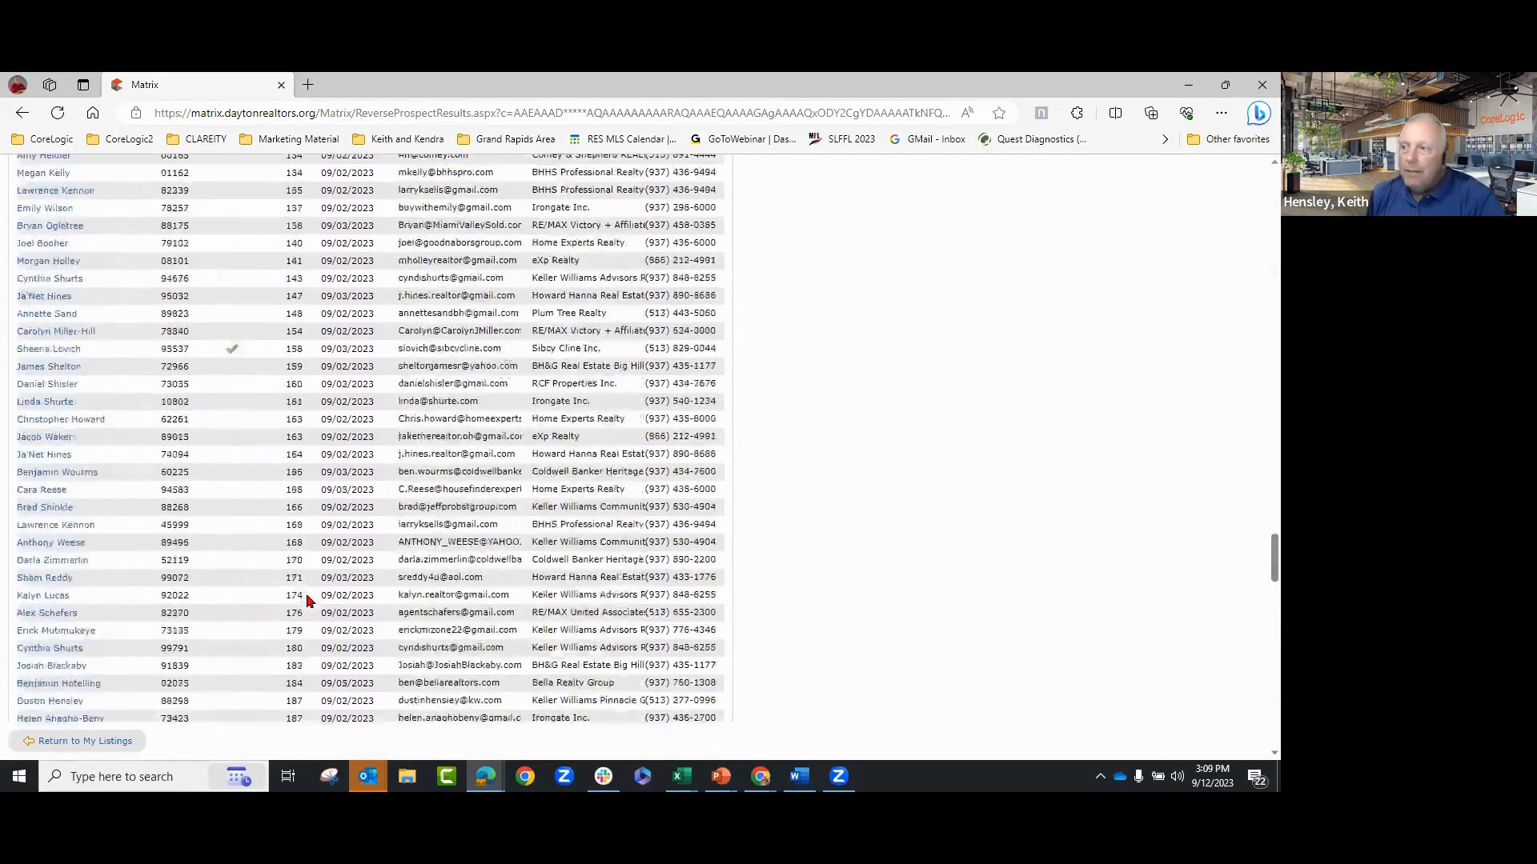
{"action": "scroll", "coordinate": [306, 599], "scroll_direction": "up", "scroll_amount": 15}
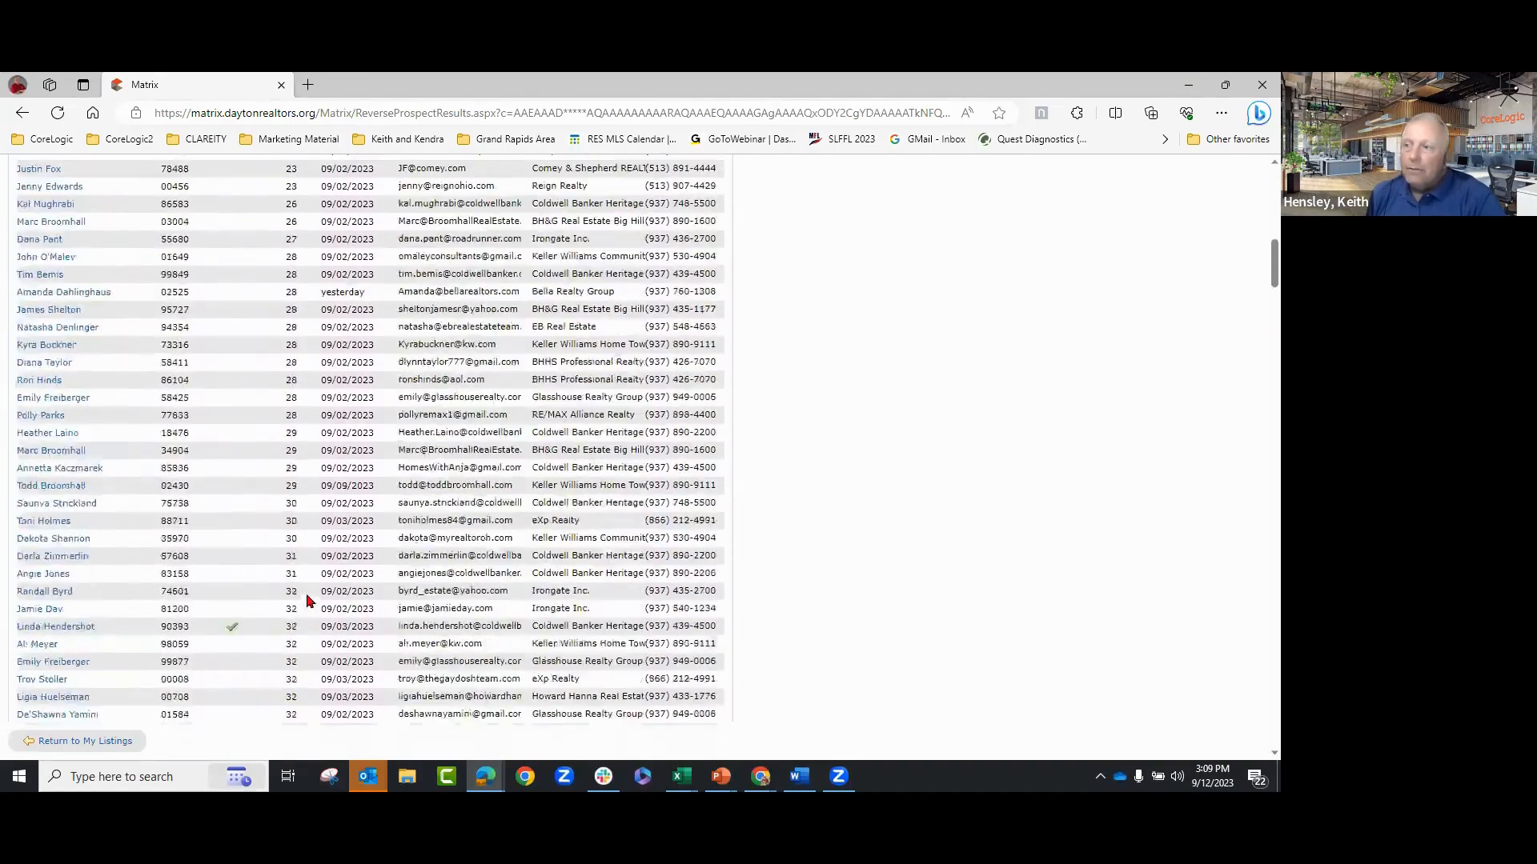
{"action": "scroll", "coordinate": [307, 598], "scroll_direction": "up", "scroll_amount": 4}
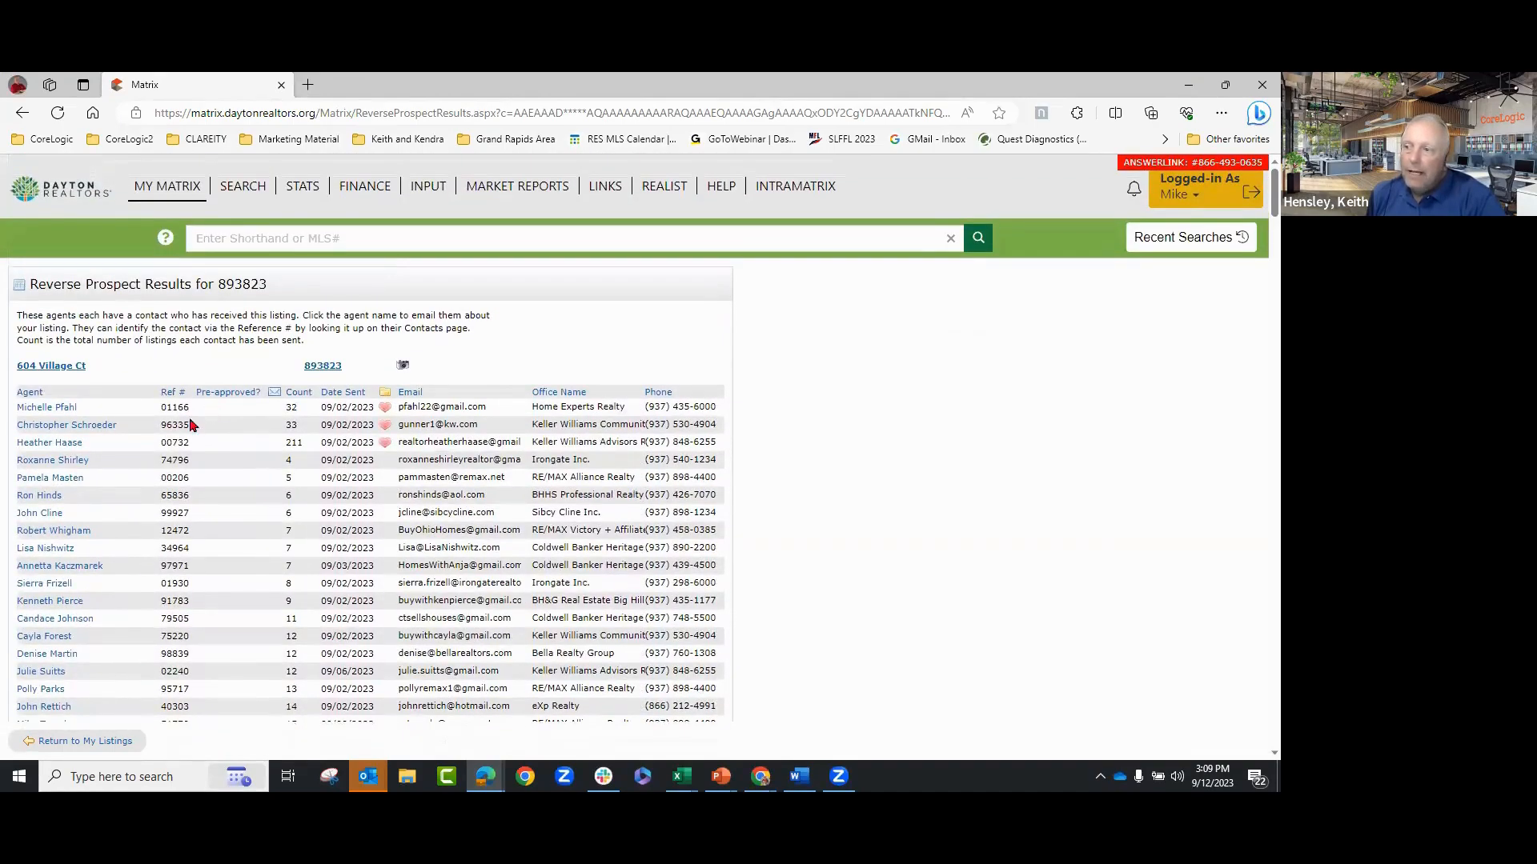
{"action": "scroll", "coordinate": [246, 500], "scroll_direction": "down", "scroll_amount": 8}
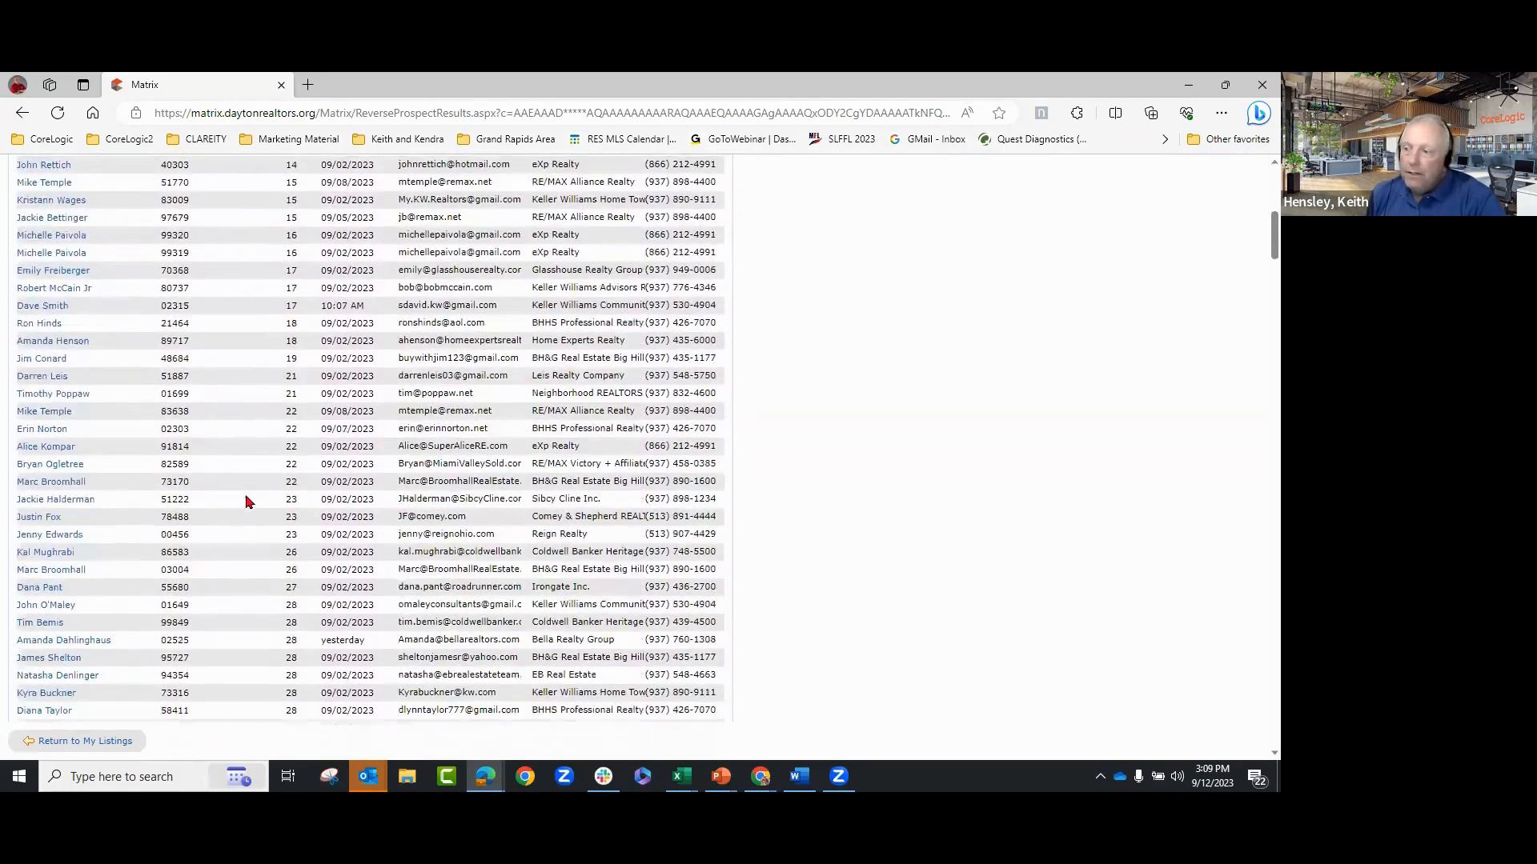
{"action": "scroll", "coordinate": [247, 505], "scroll_direction": "down", "scroll_amount": 5}
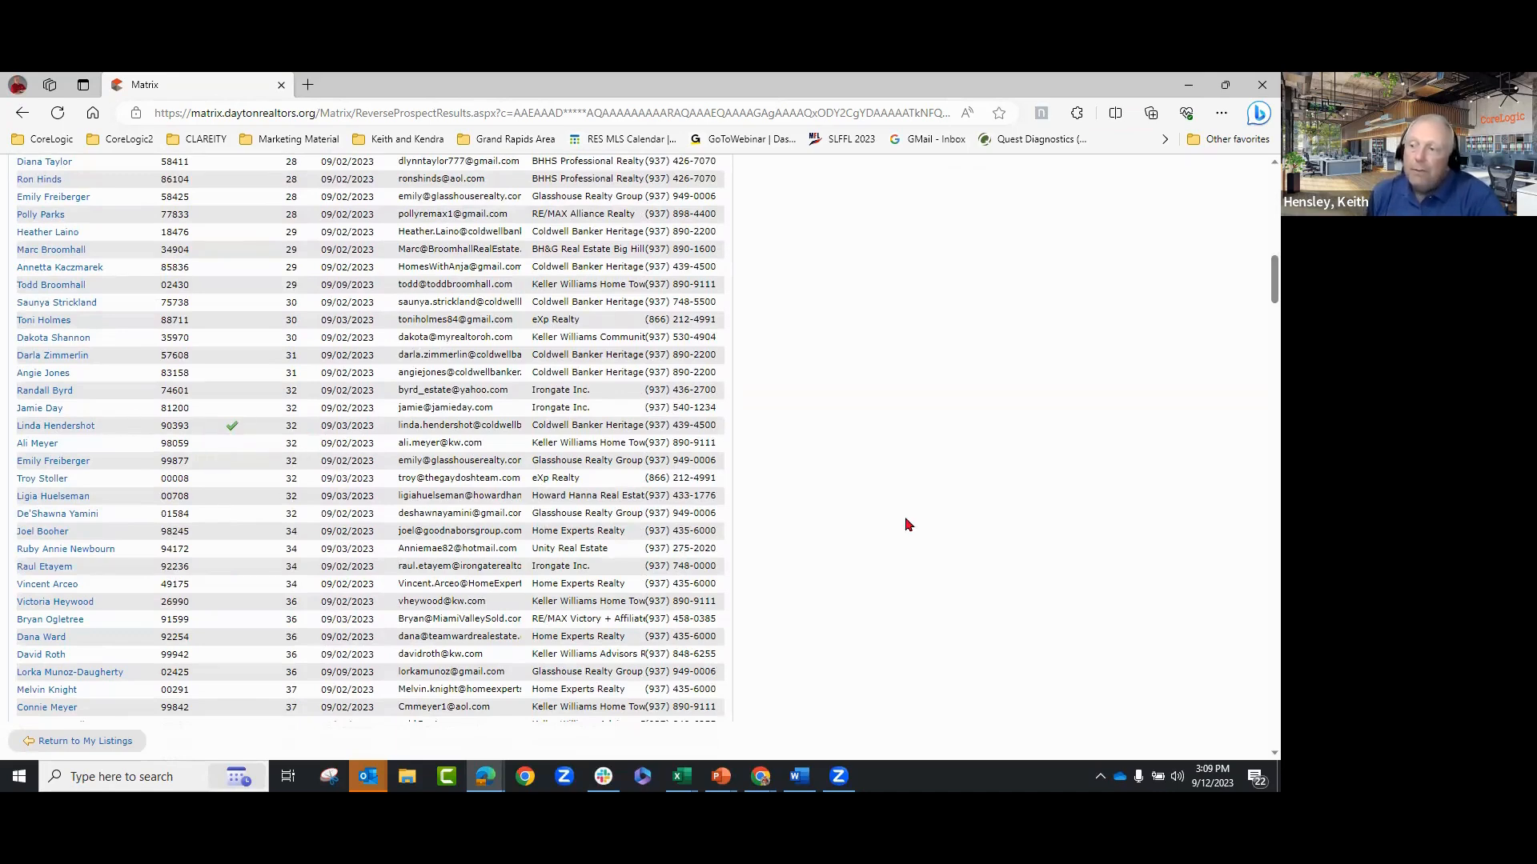
- Reload My Listings, keep the My Hit Counters view, and check listing 893823
{"action": "left_click", "coordinate": [115, 742]}
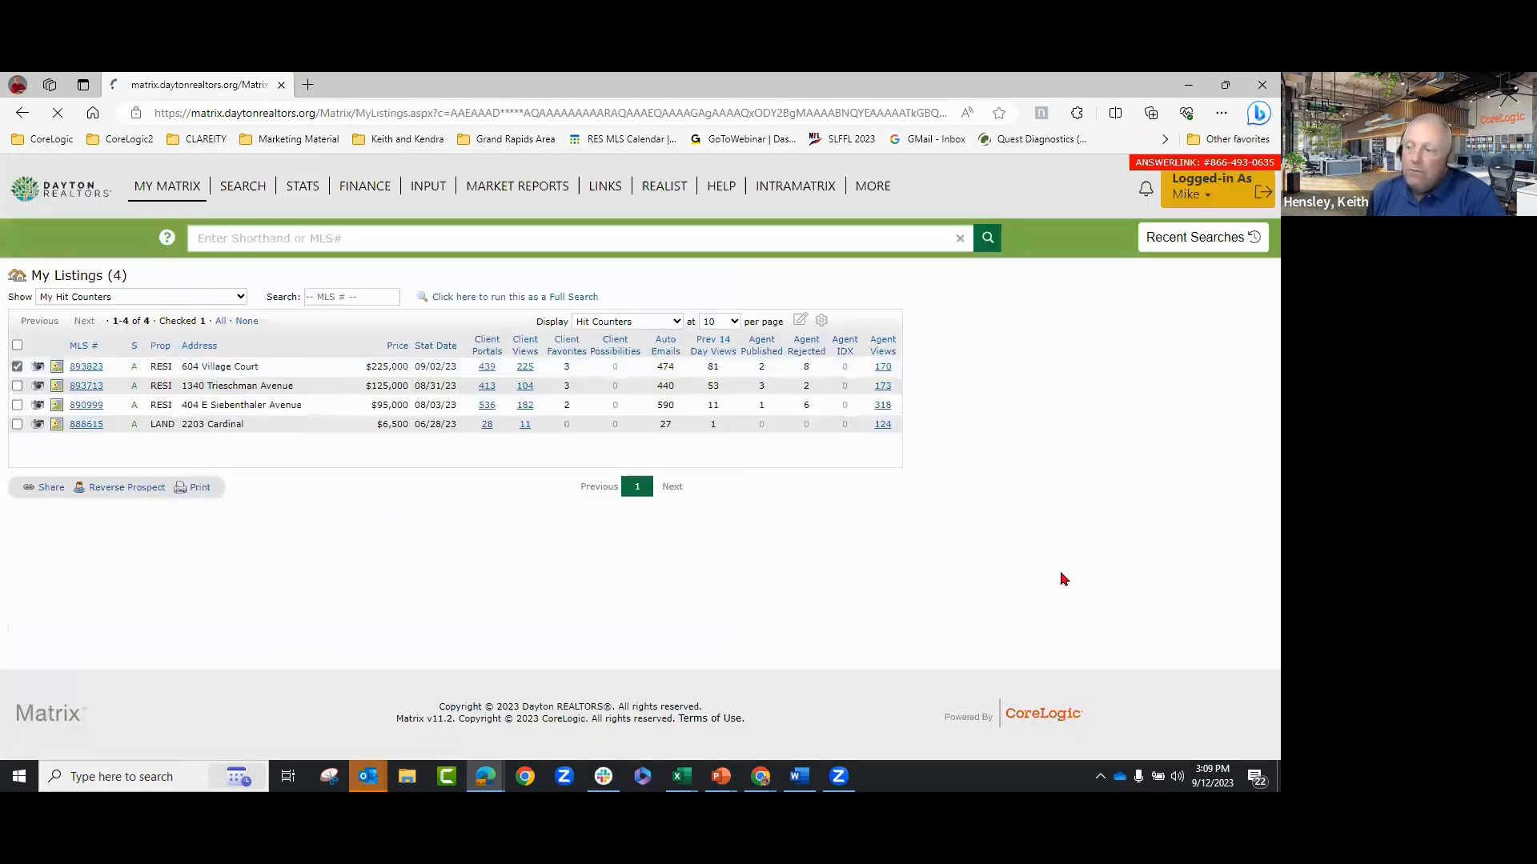
{"action": "mouse_move", "coordinate": [166, 192]}
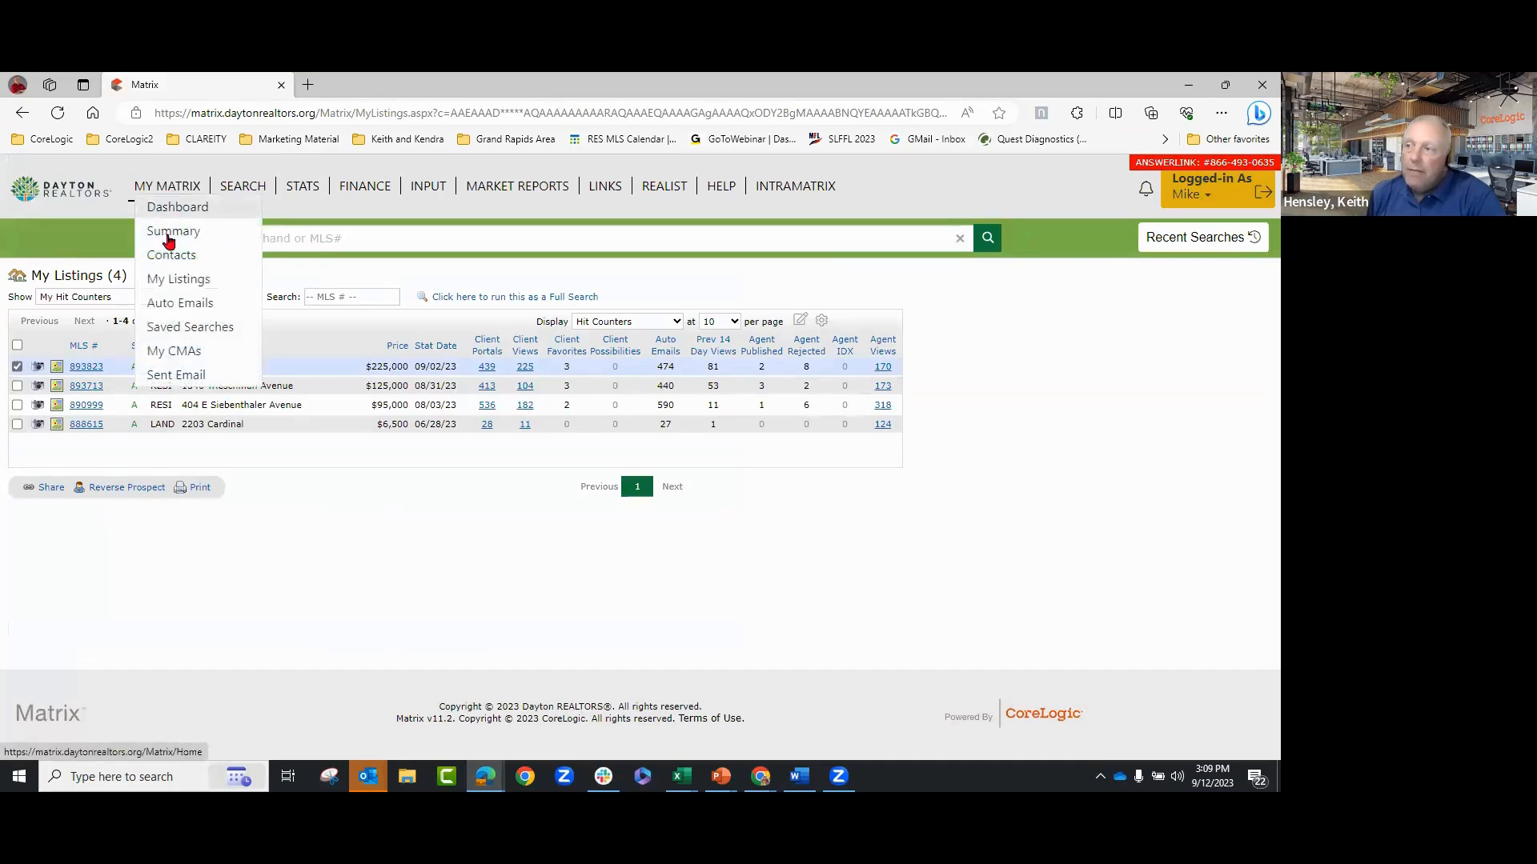
{"action": "left_click", "coordinate": [166, 280]}
{"action": "left_click", "coordinate": [114, 298]}
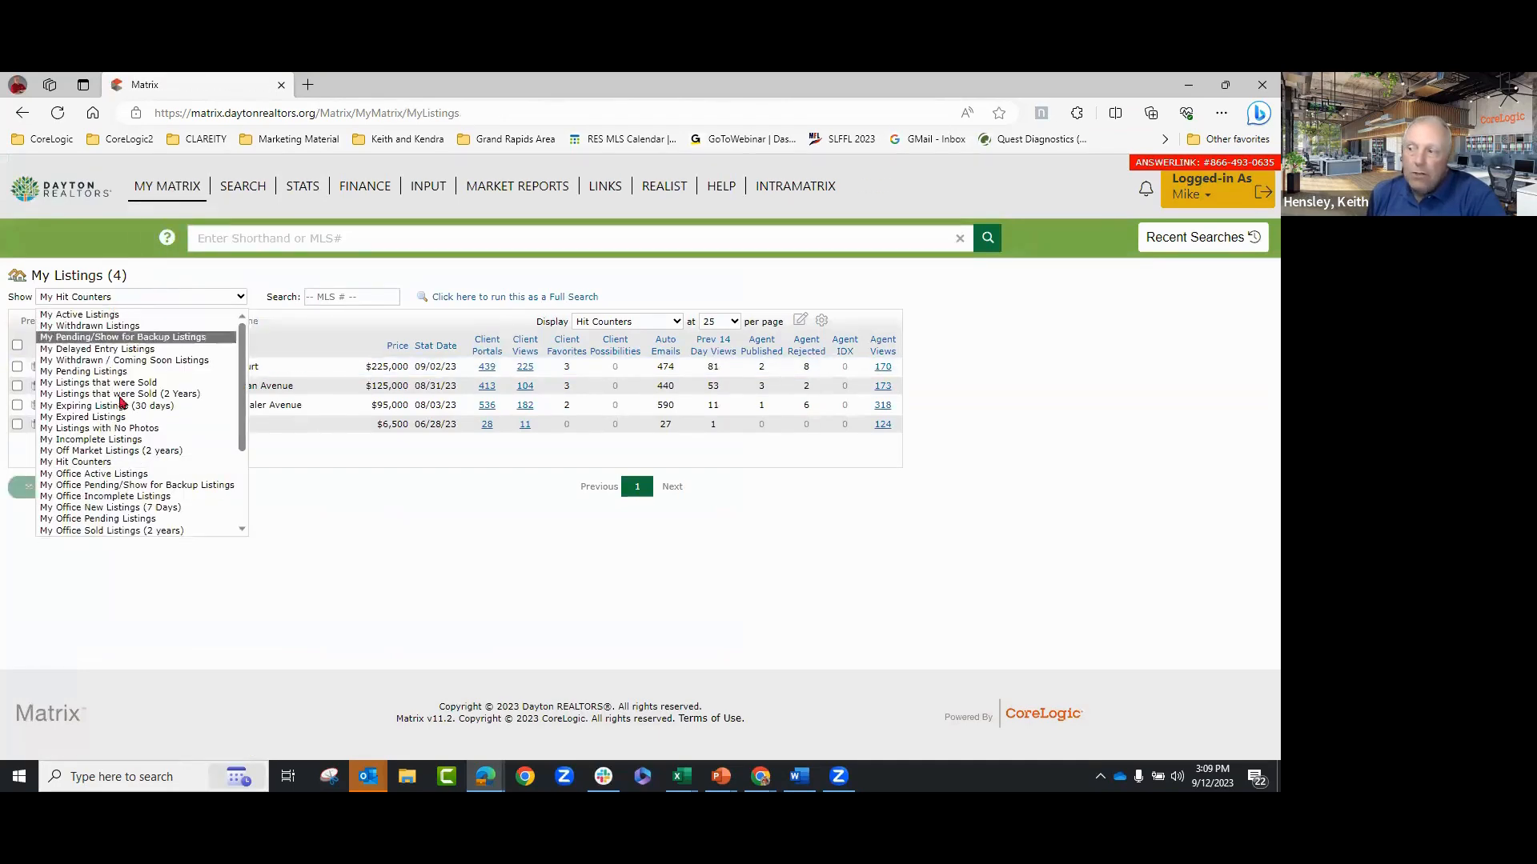
{"action": "left_click", "coordinate": [84, 462]}
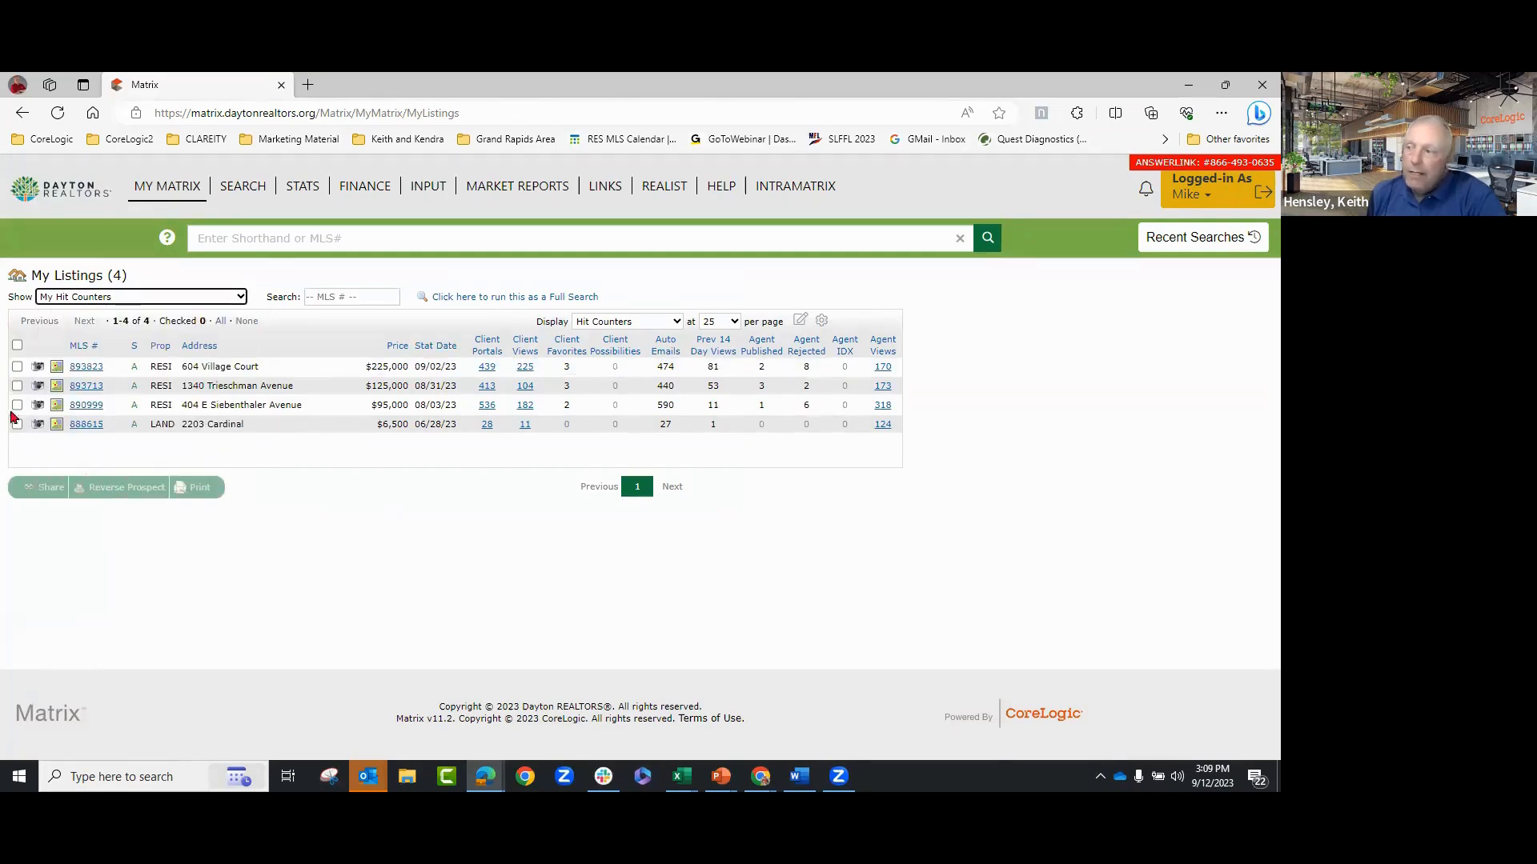
{"action": "left_click", "coordinate": [16, 367]}
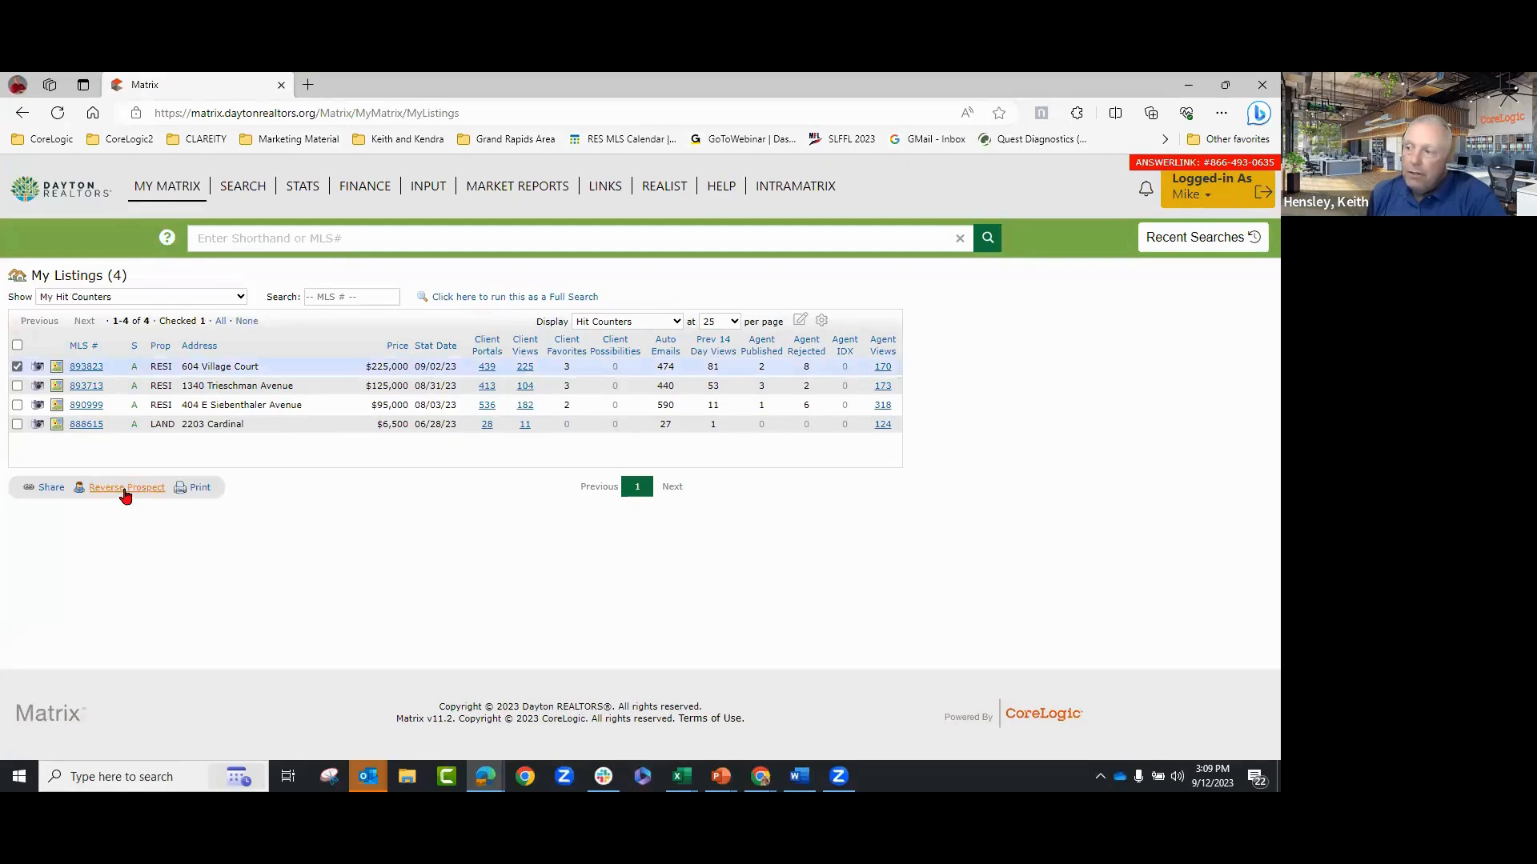